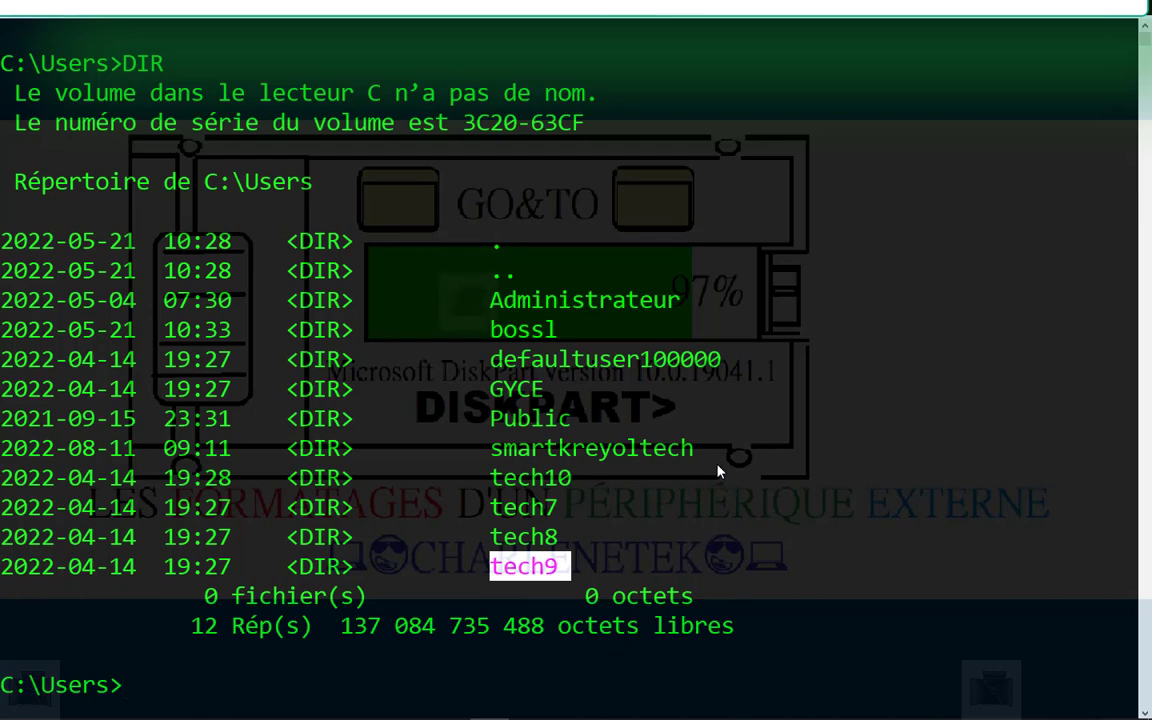
Step: Change into the smartkreyoltech directory with CD SMARTKREYOLTECH and clear the console with CLS
left_click_drag(708, 448, 4, 448)
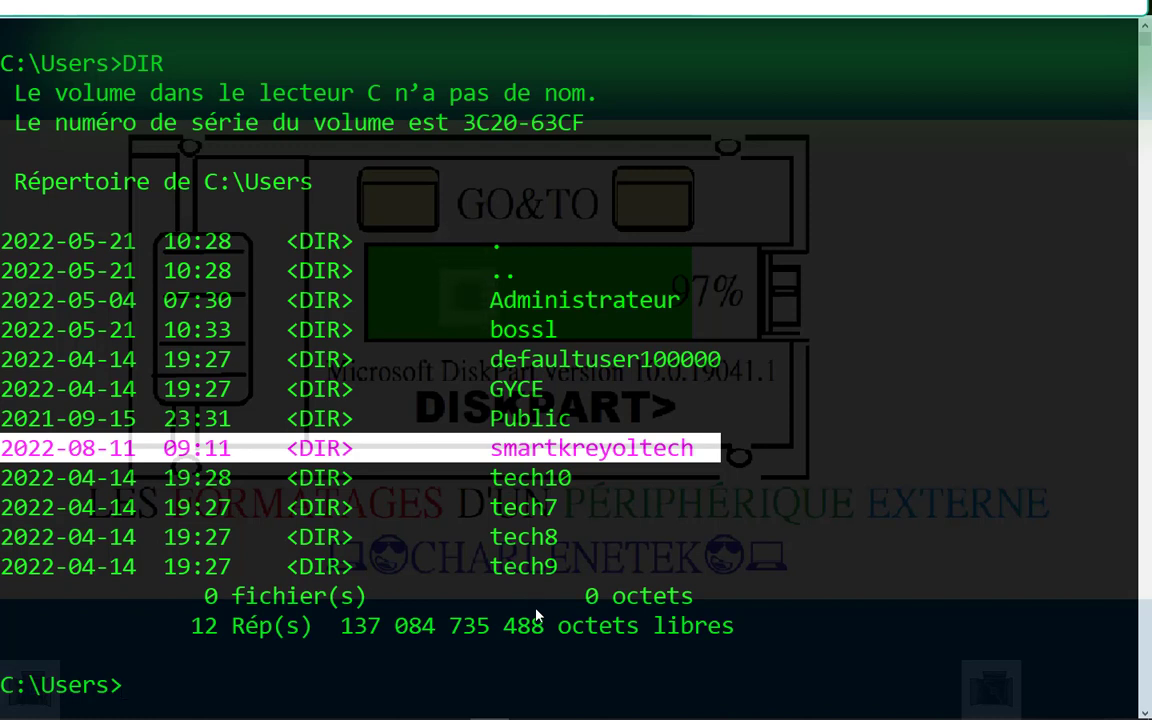
type("CD")
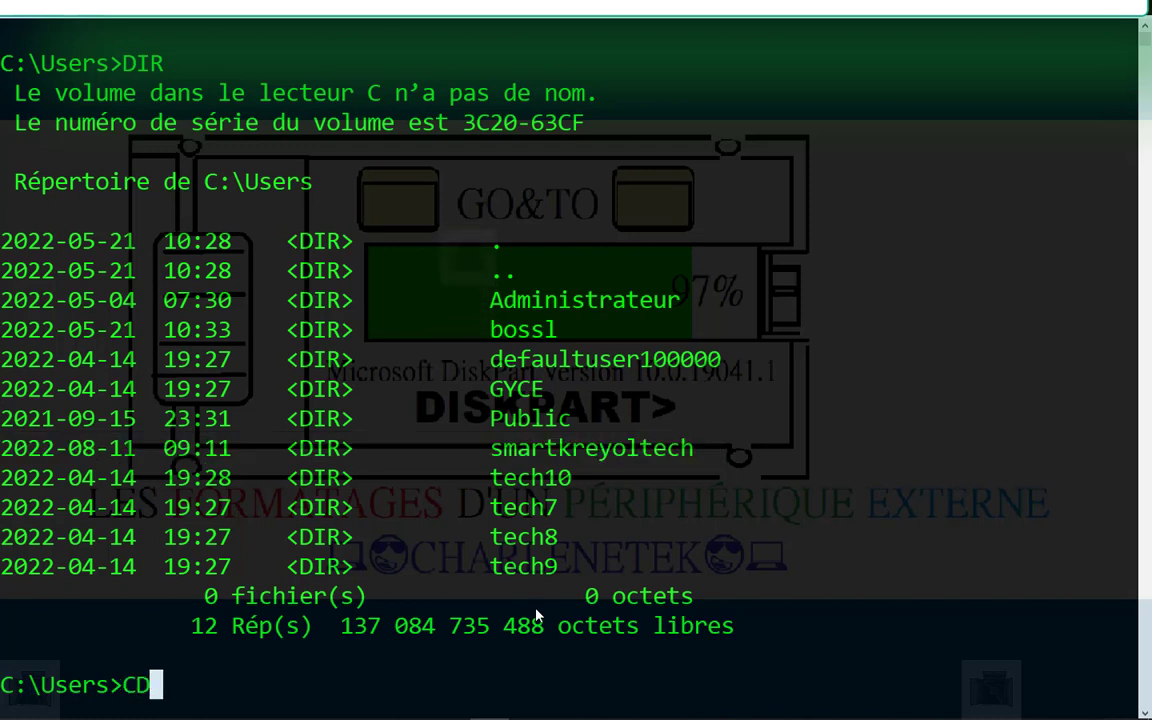
type(" SMART")
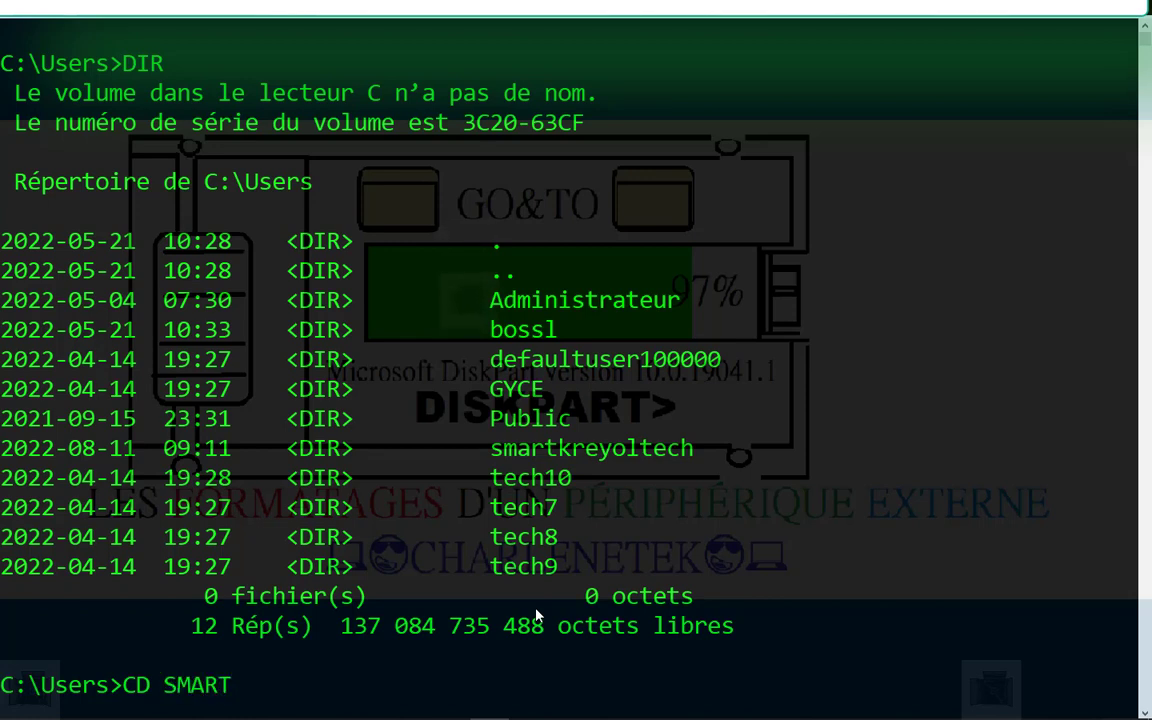
type("KREY")
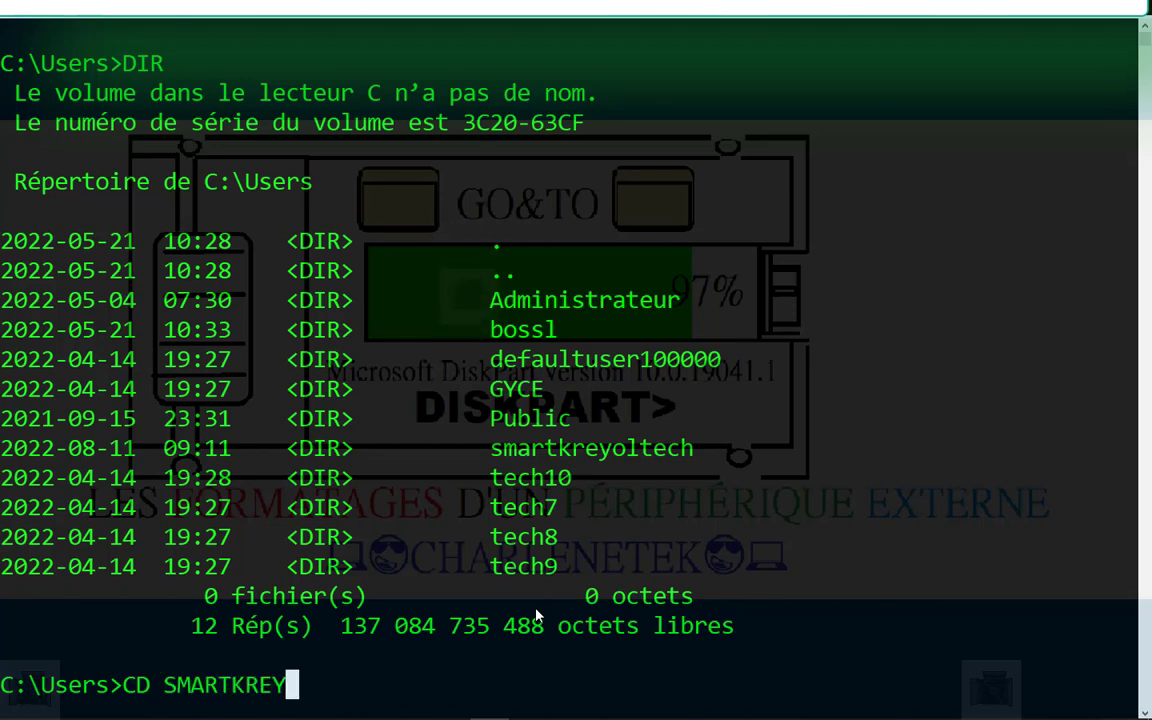
type("OLTECH")
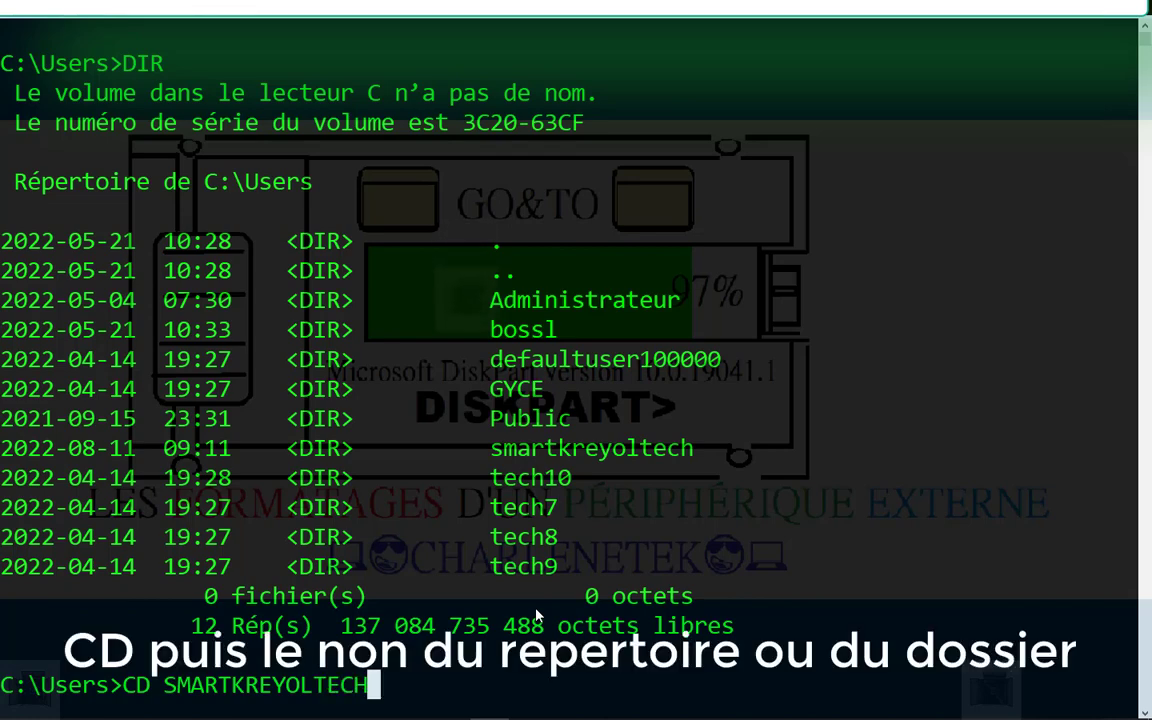
key("Return")
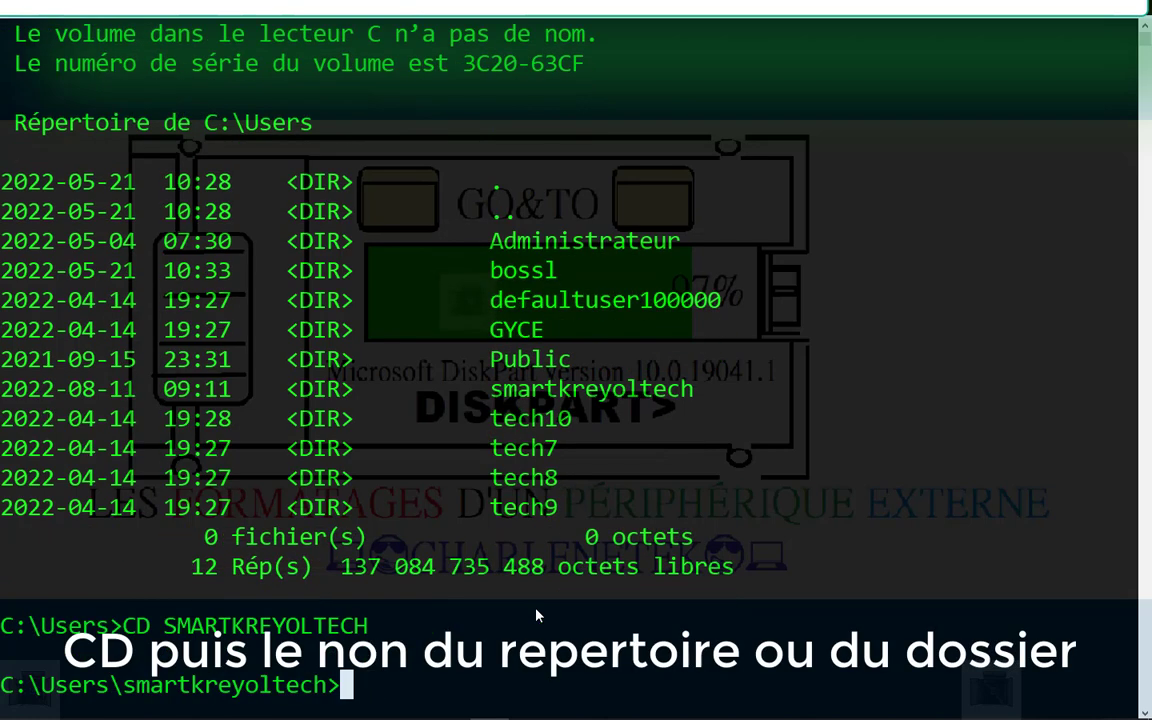
type("CLS")
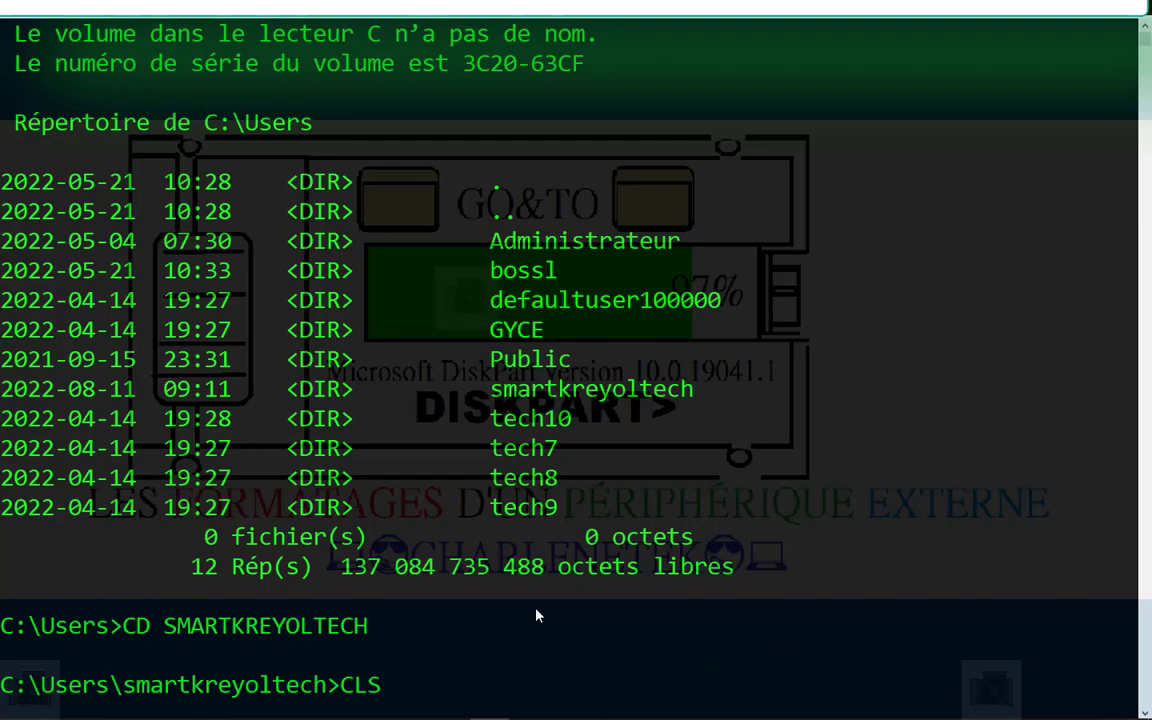
key("Return")
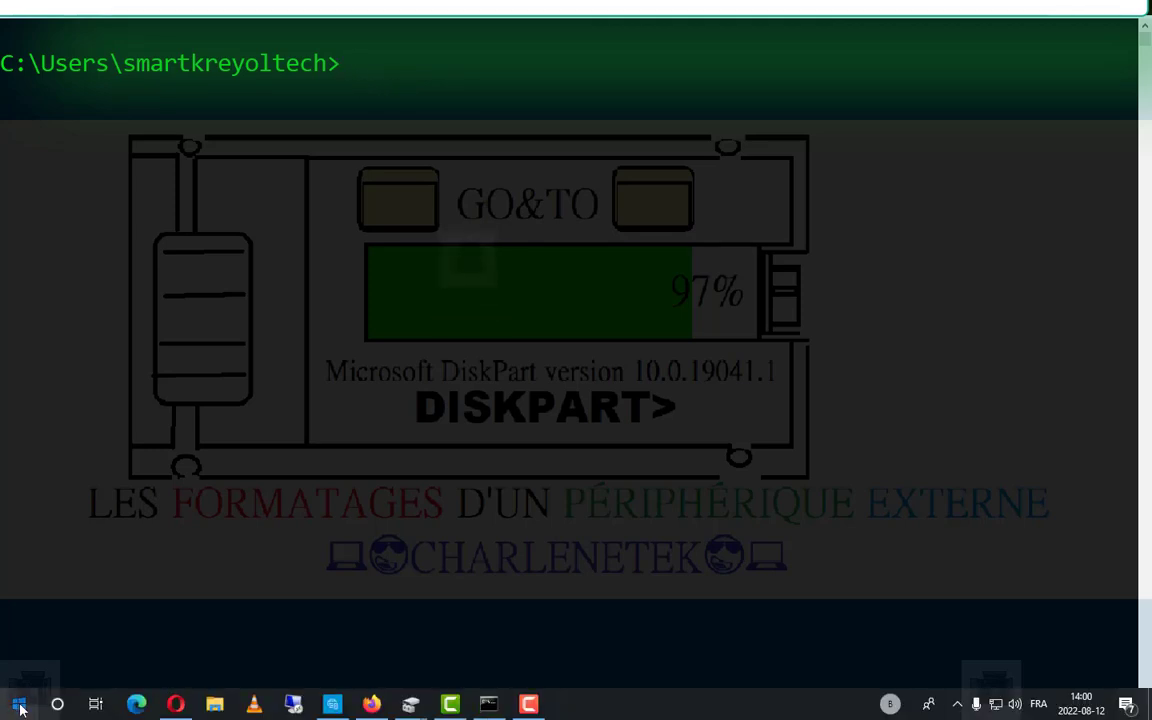
Step: Switch to File Explorer and go to Ce PC to display its folders and drives
left_click(18, 703)
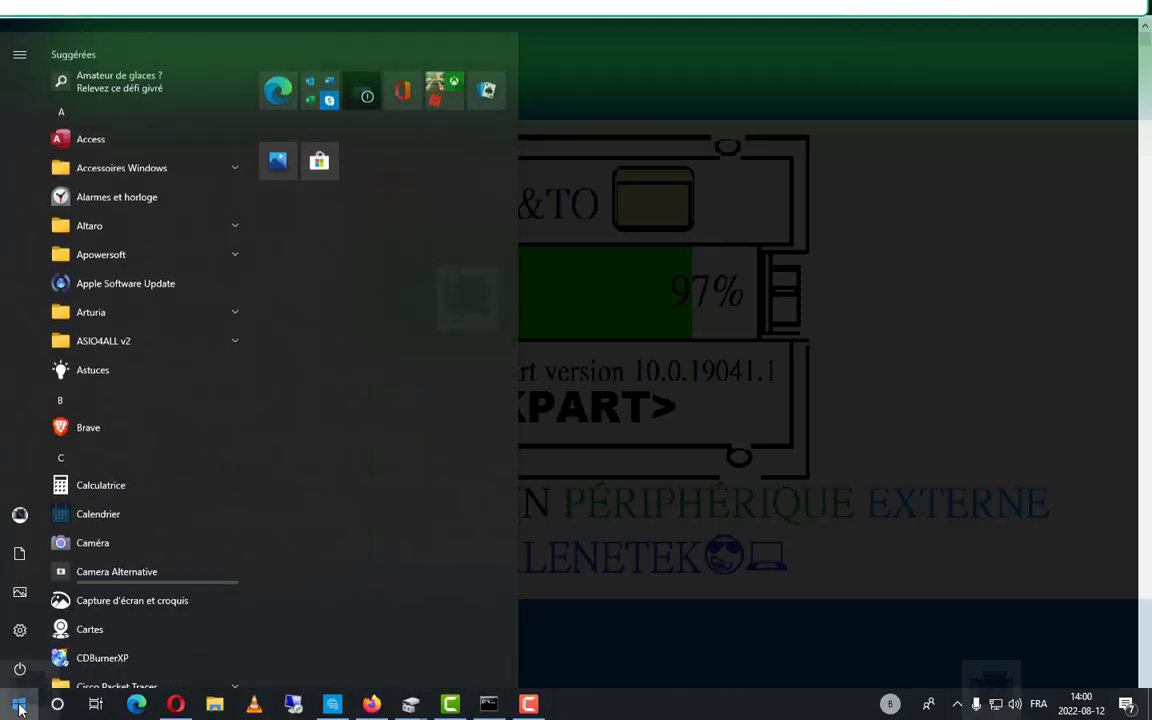
left_click(216, 704)
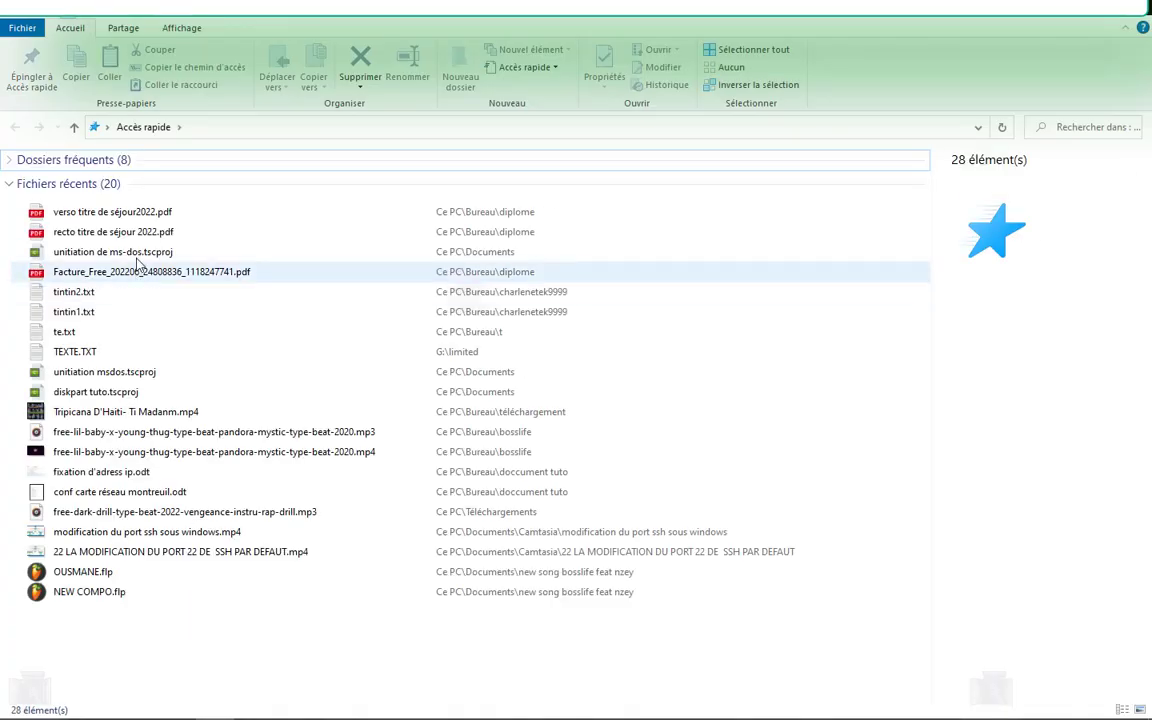
left_click(74, 128)
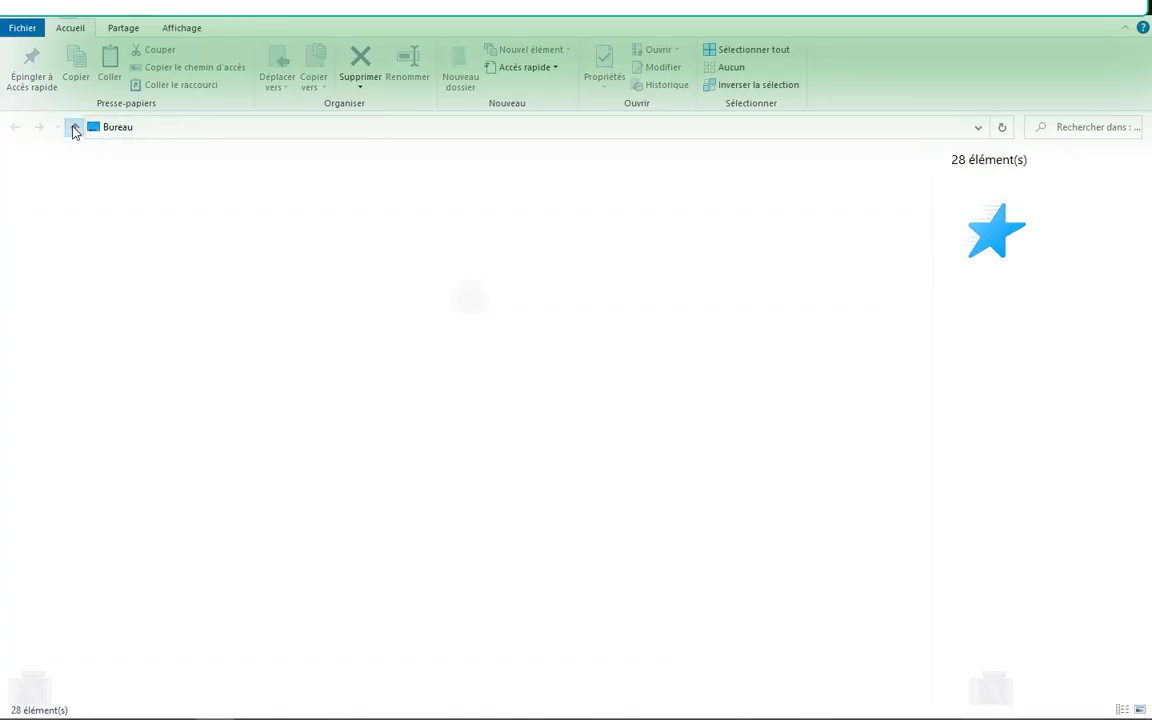
double_click(468, 177)
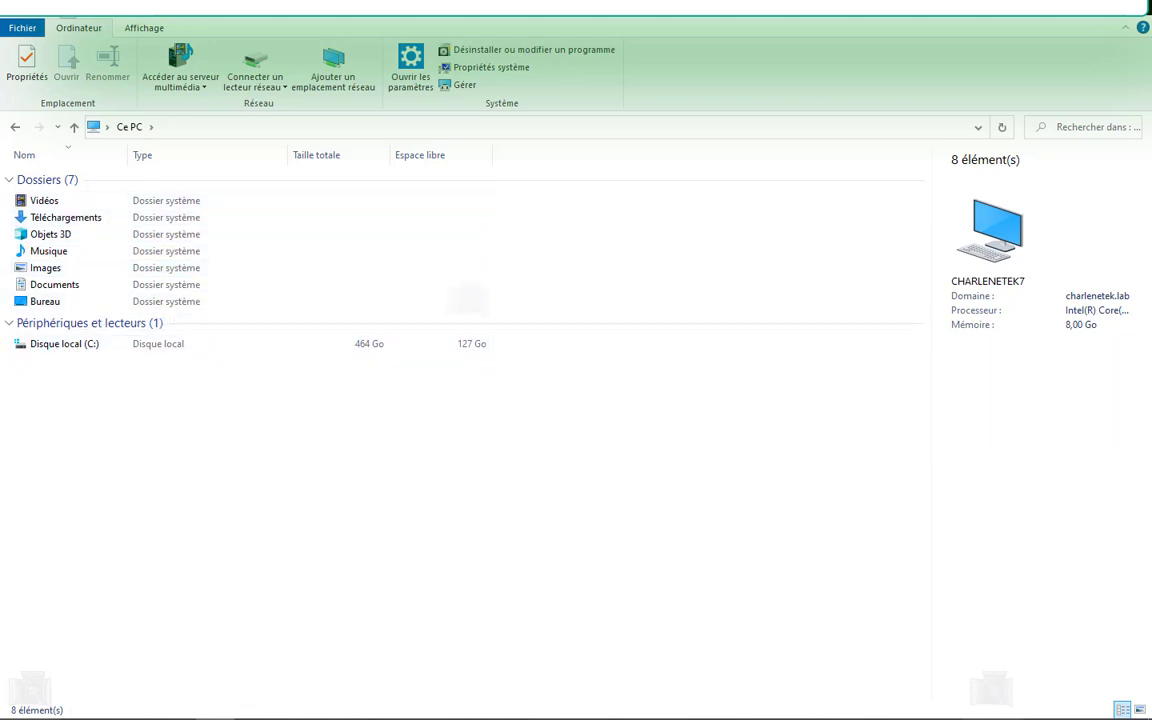
Step: Return to the Command Prompt and list the contents of the smartkreyoltech directory with DIR
left_click(486, 703)
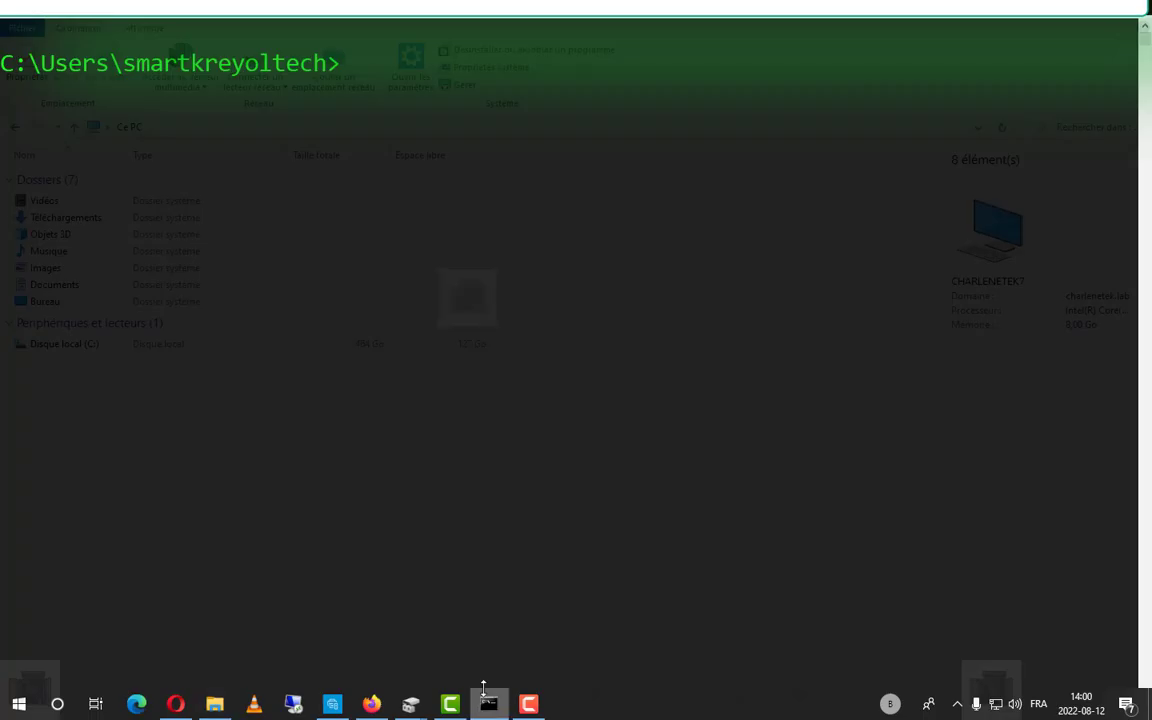
type("DIR")
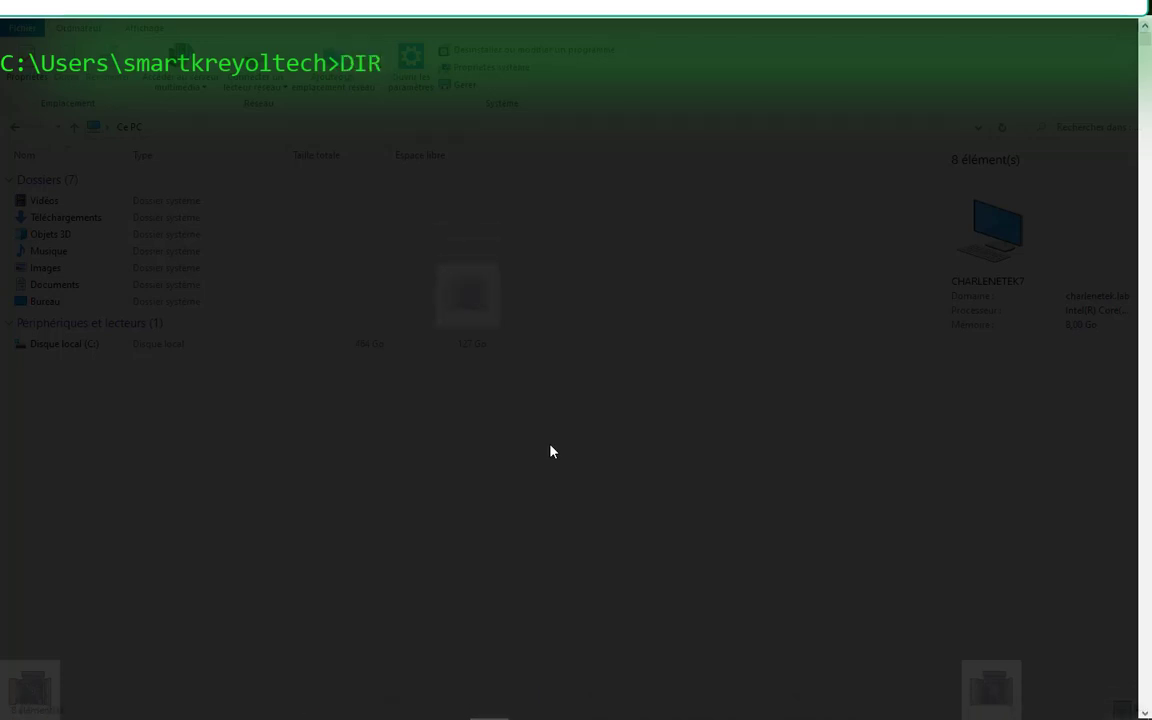
key("Return")
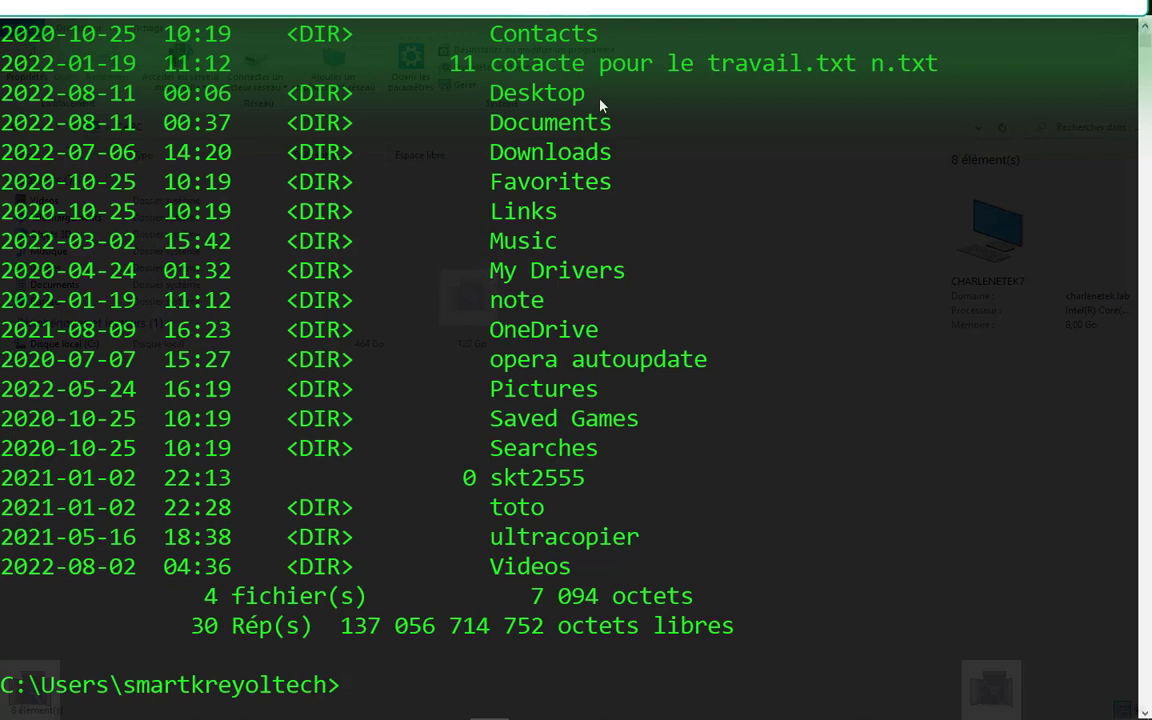
Step: Highlight Desktop, Documents, Downloads and Music in the directory listing and compare them with the folders in File Explorer
left_click_drag(600, 104, 453, 100)
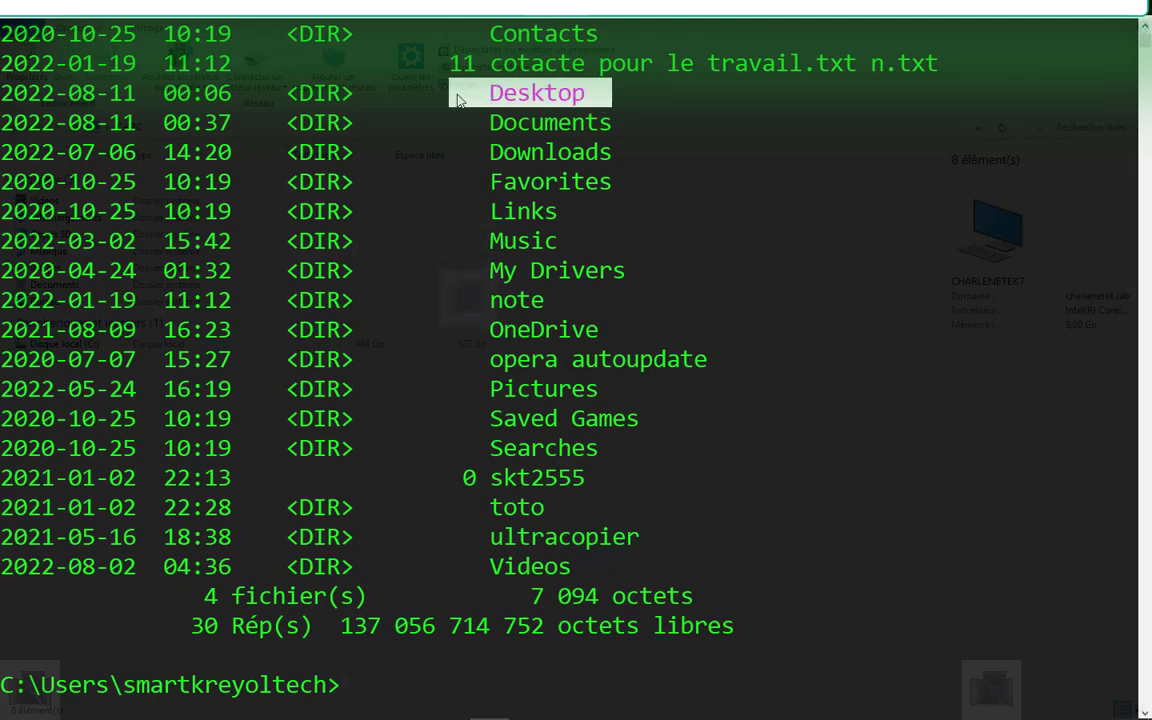
left_click_drag(620, 131, 477, 123)
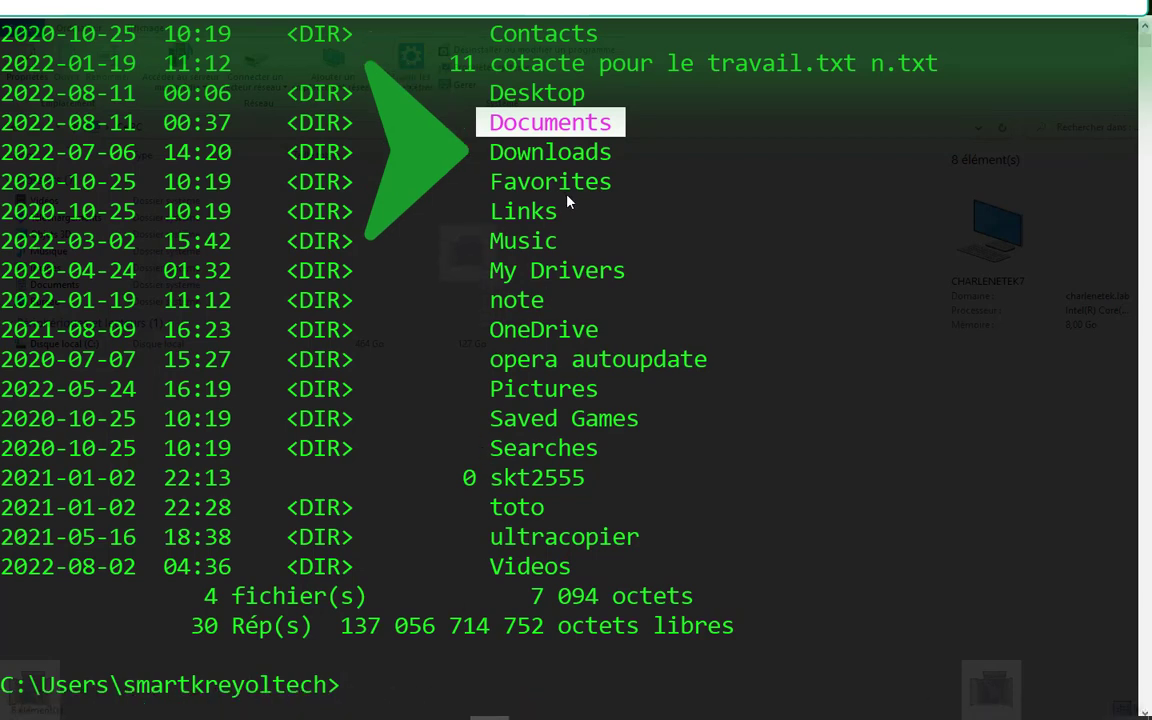
left_click_drag(613, 155, 489, 160)
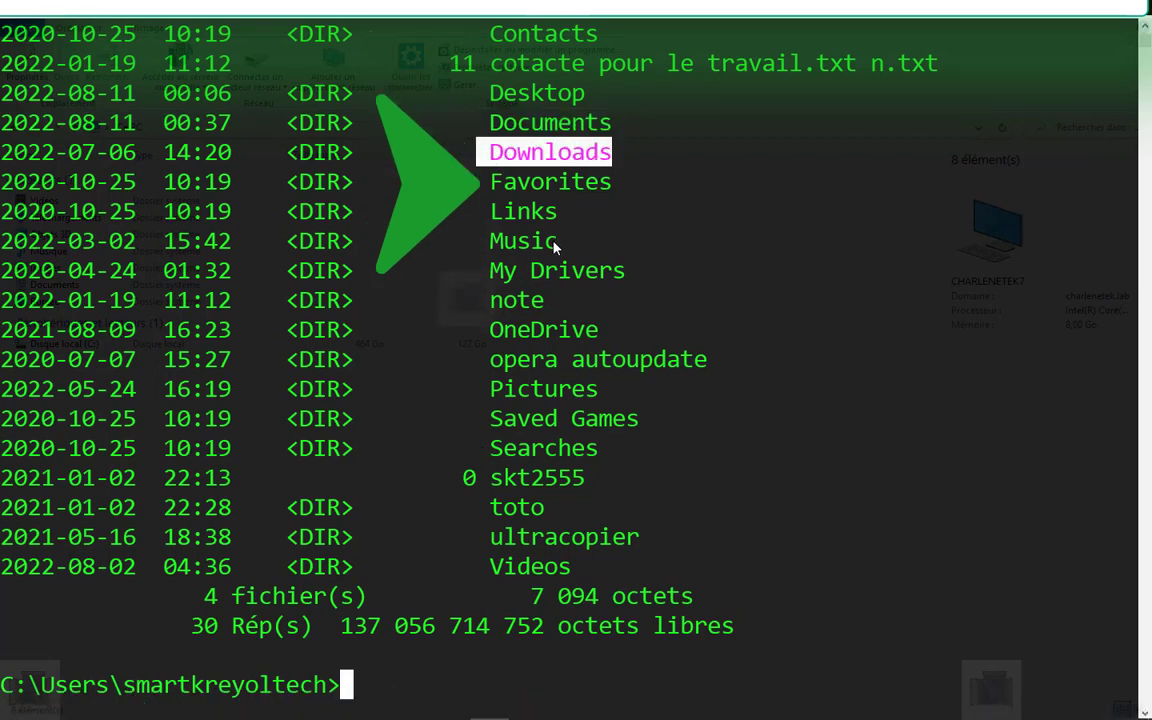
left_click_drag(562, 246, 482, 243)
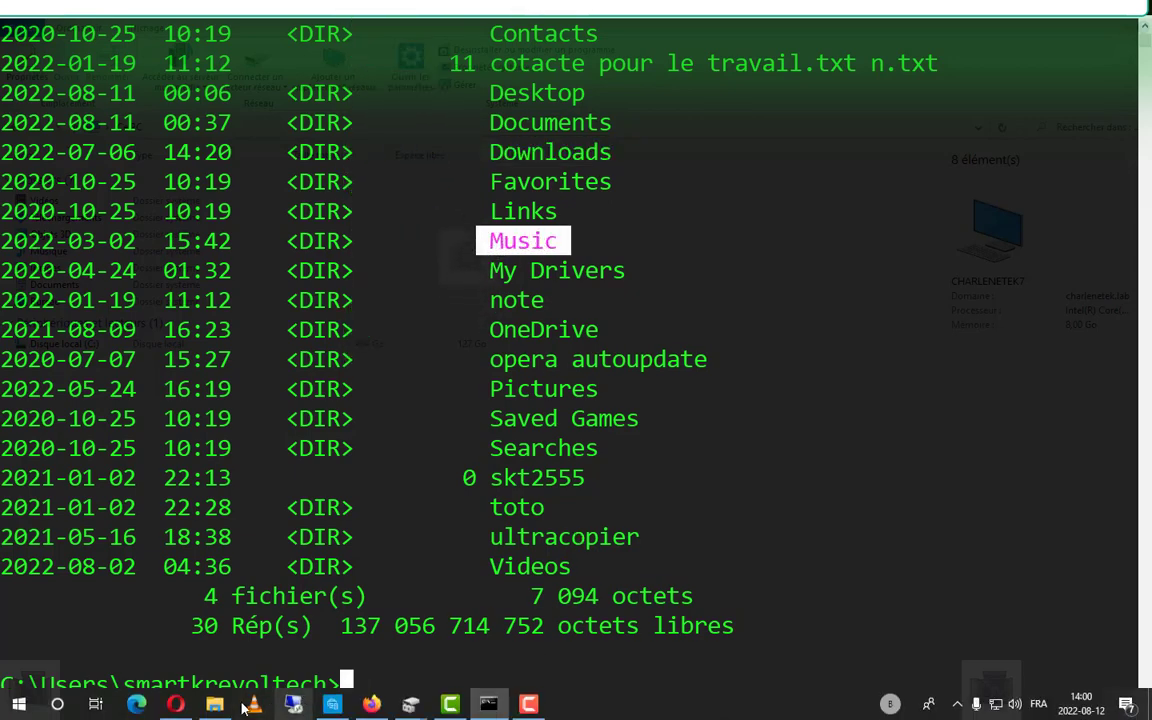
left_click(215, 708)
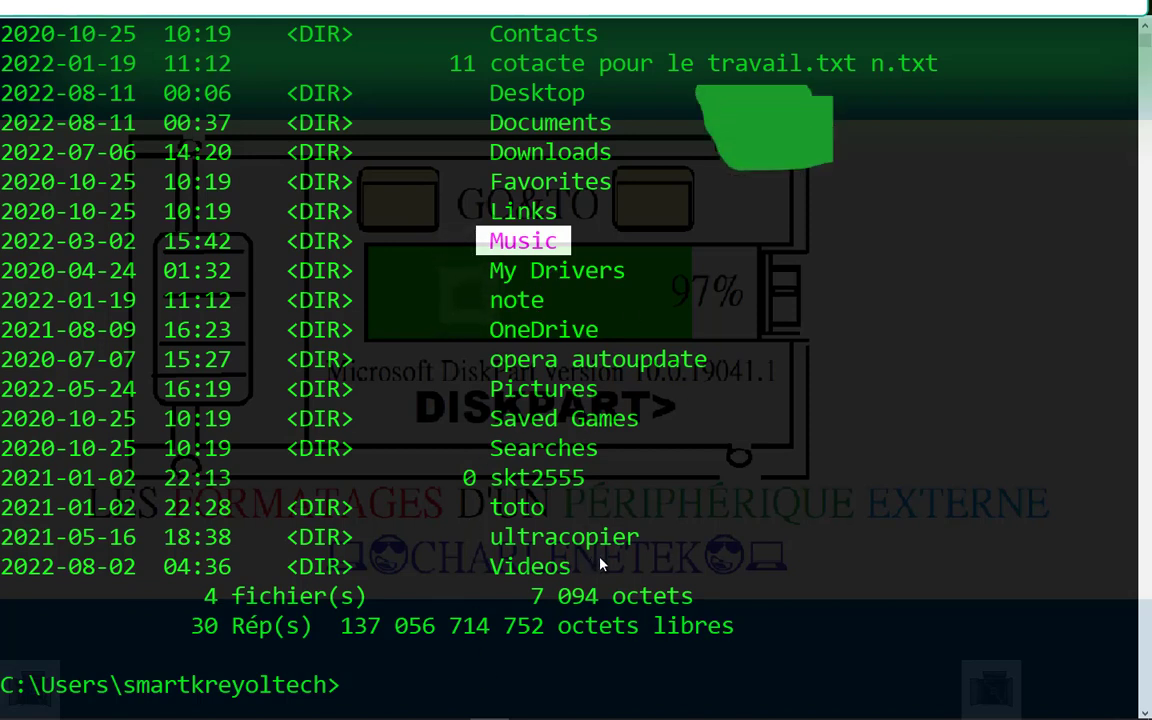
left_click(492, 248)
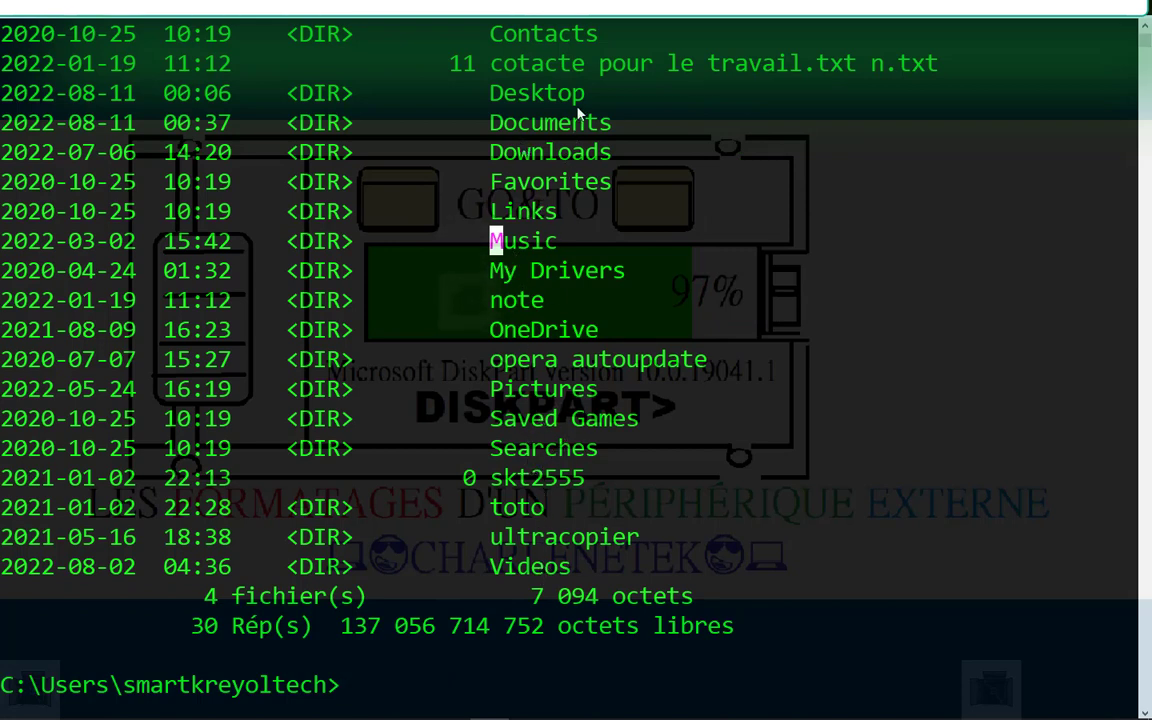
Step: Change into the Desktop directory with CD DESKTOP and clear the console with CLS
left_click_drag(585, 100, 475, 100)
type("CD")
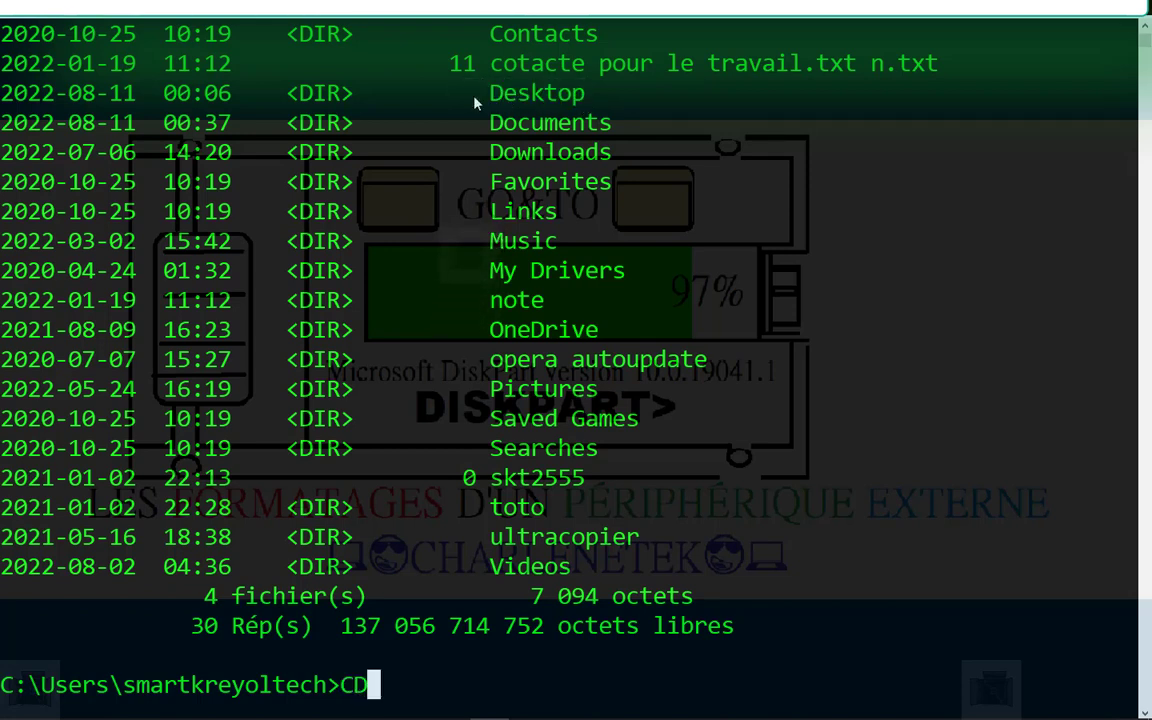
type(" DESK")
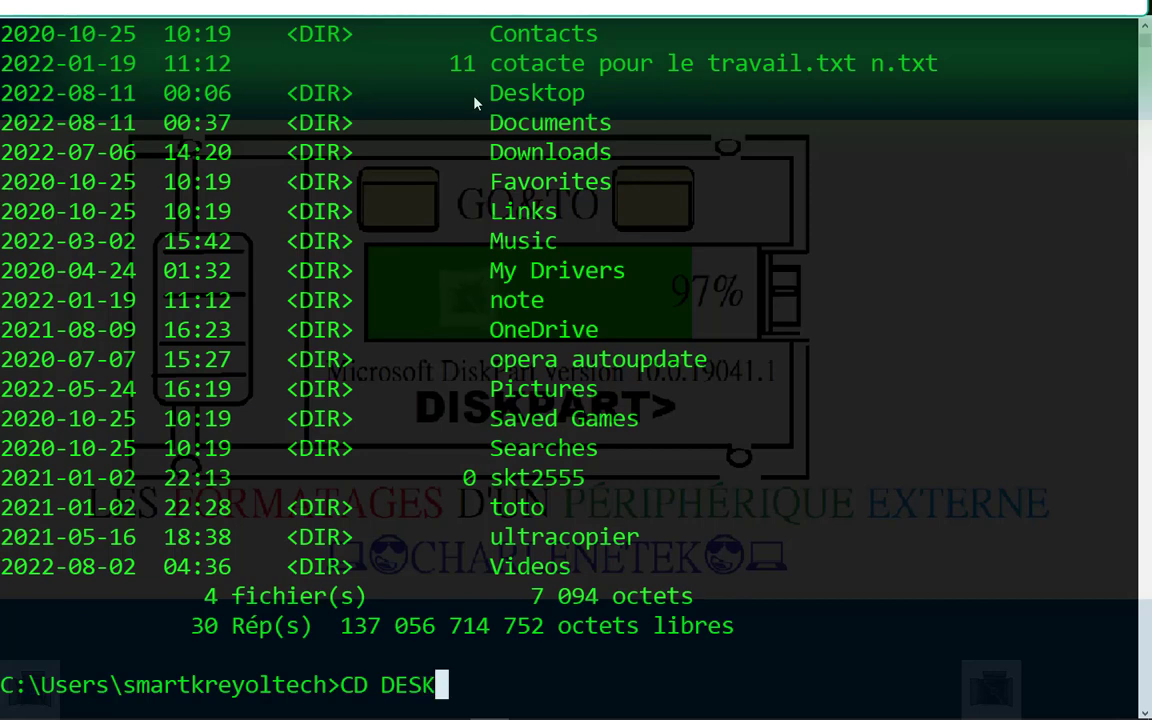
type("TOP")
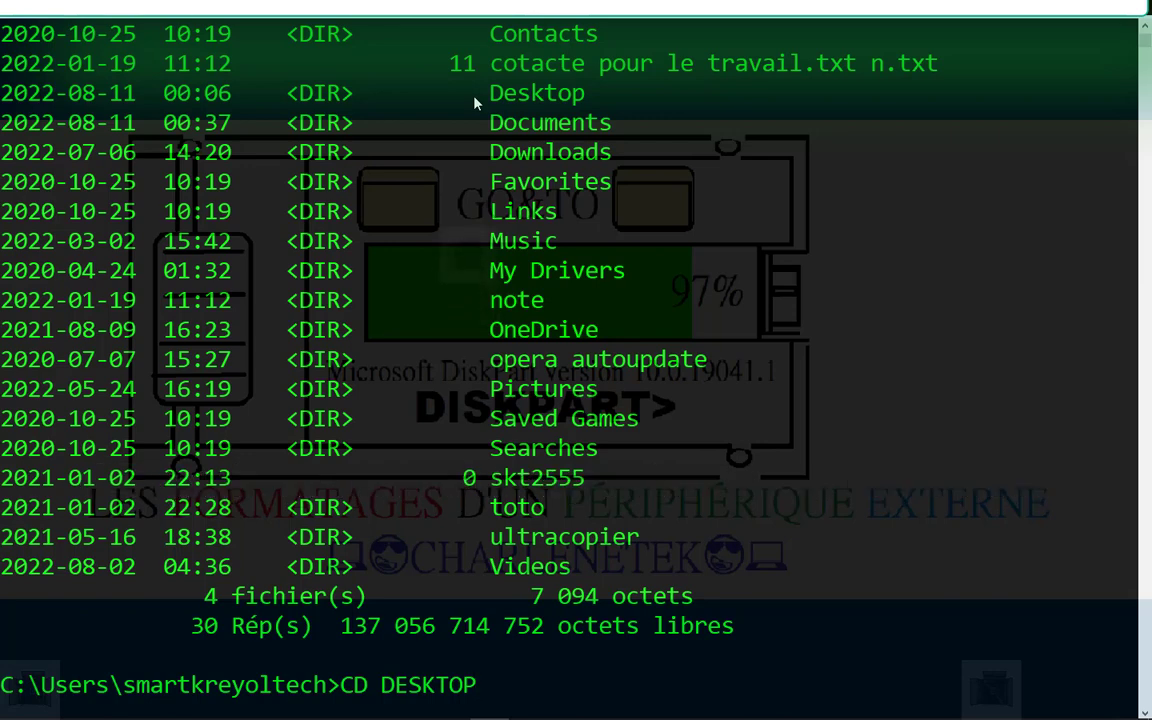
key("Return")
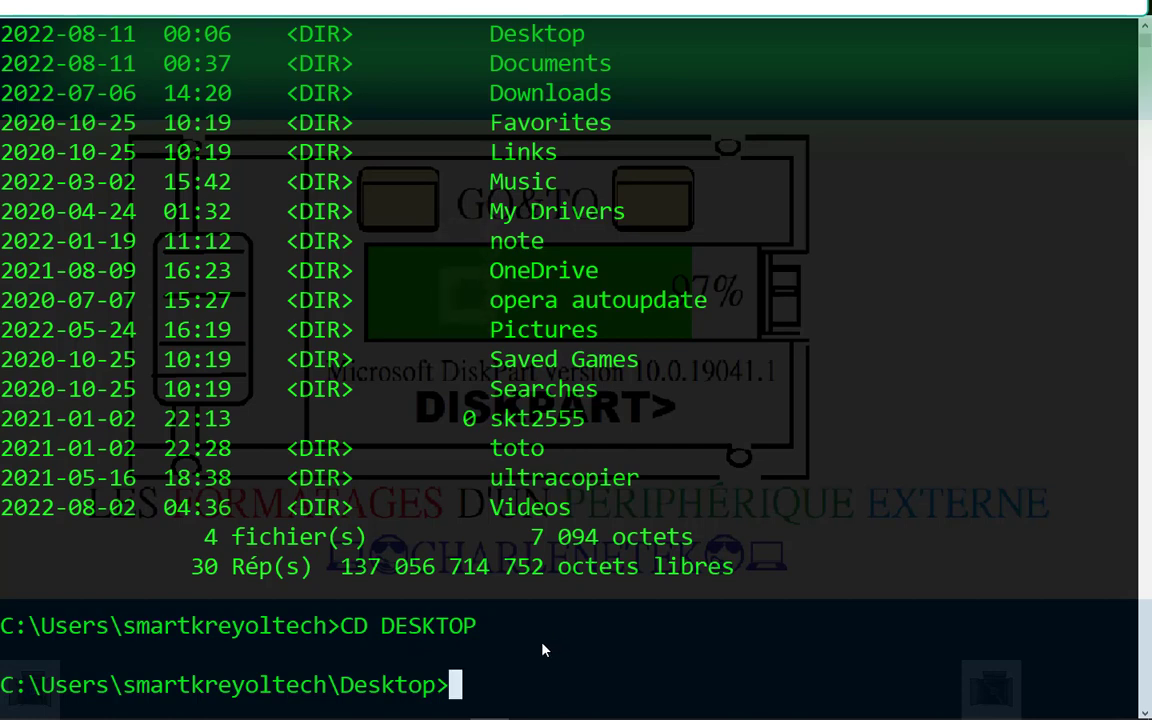
type("CLS")
key("Return")
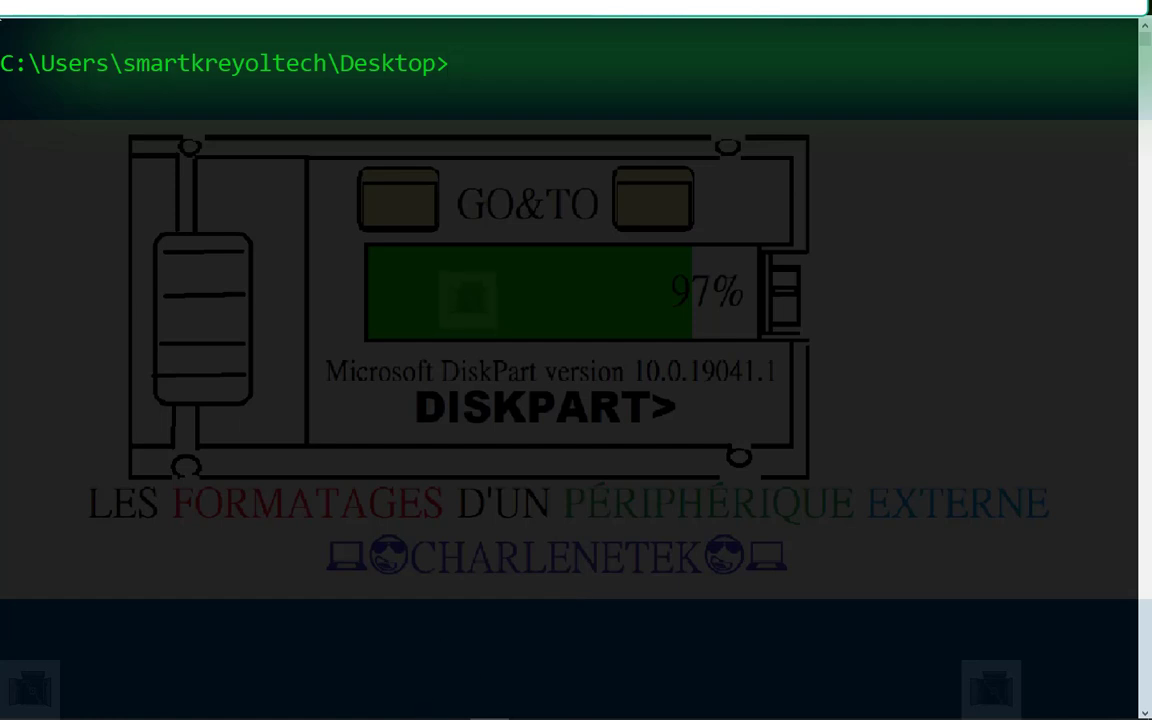
Step: Highlight C: in the prompt path and compare it with Disque local (C:) in File Explorer, returning to the Command Prompt
left_click_drag(21, 62, 10, 66)
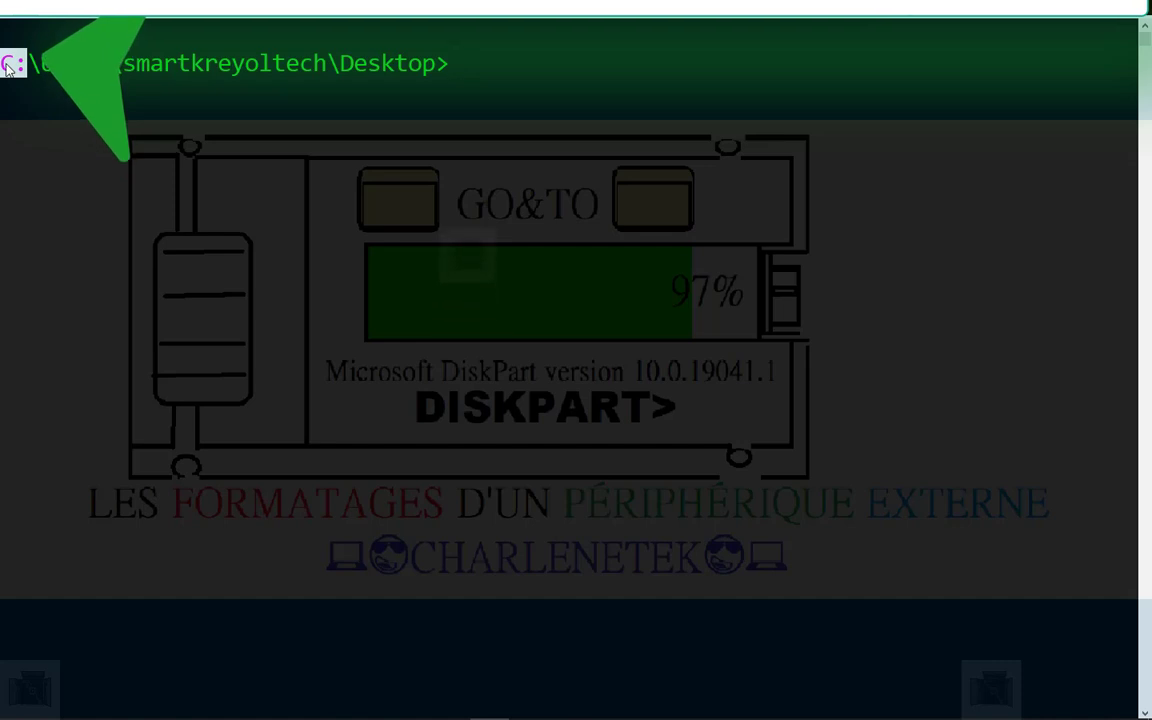
mouse_move(75, 712)
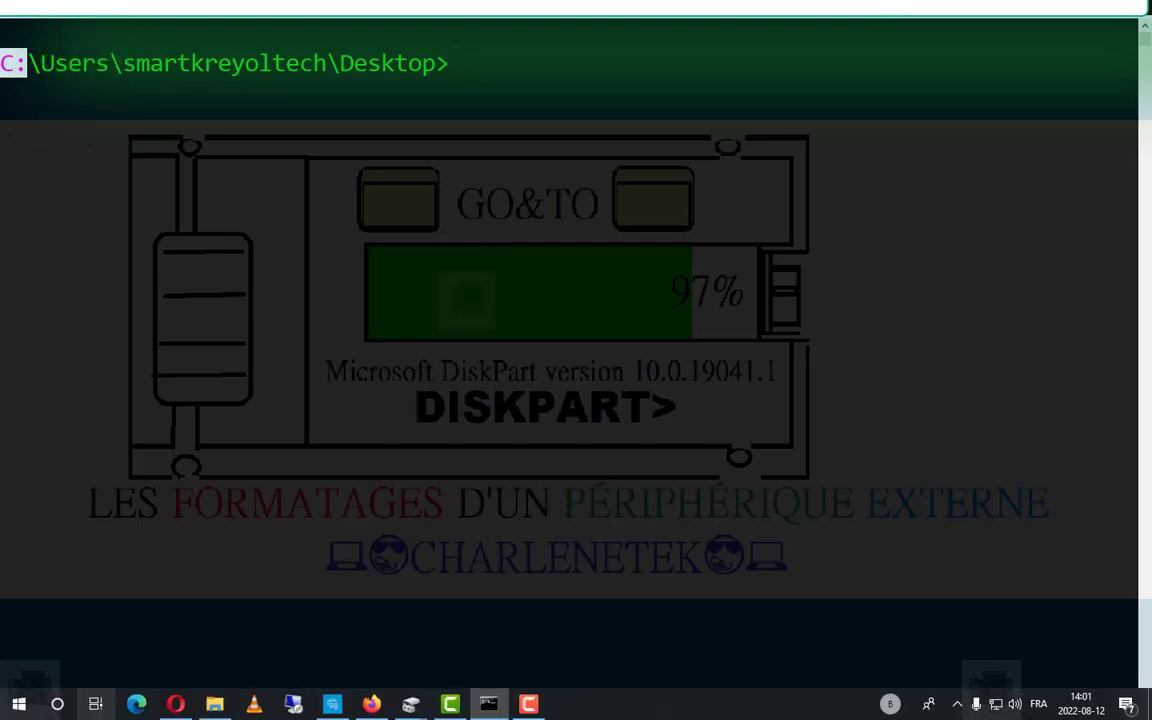
left_click(212, 705)
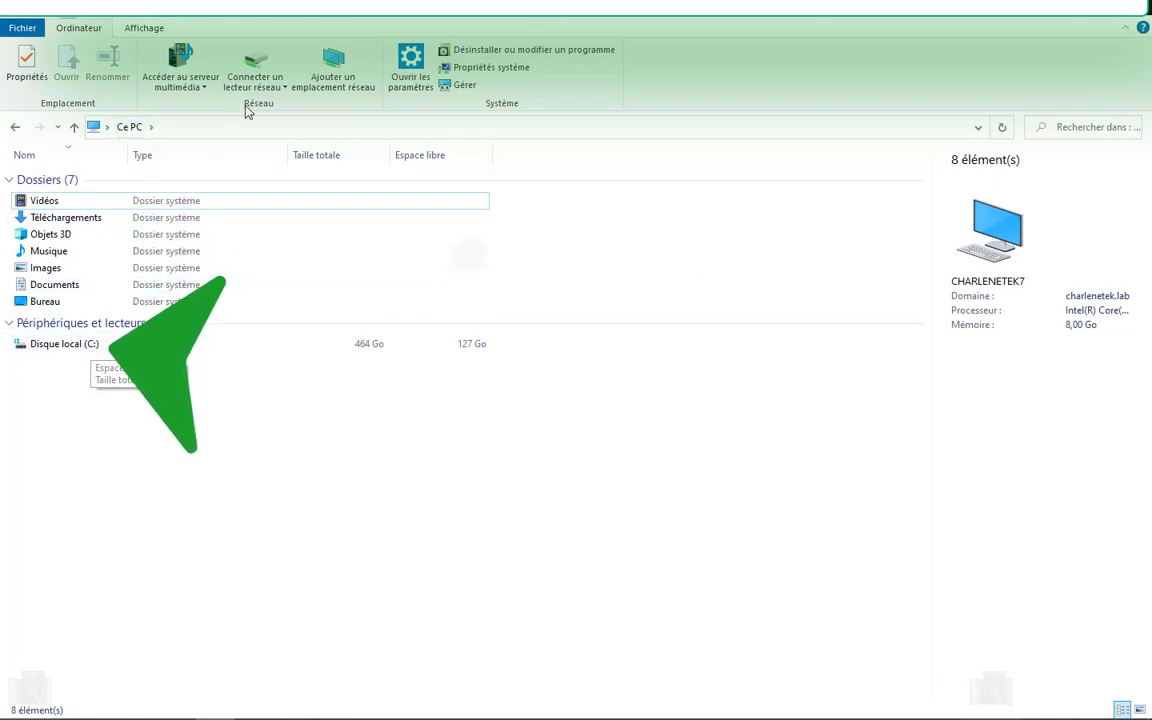
mouse_move(543, 712)
left_click(489, 704)
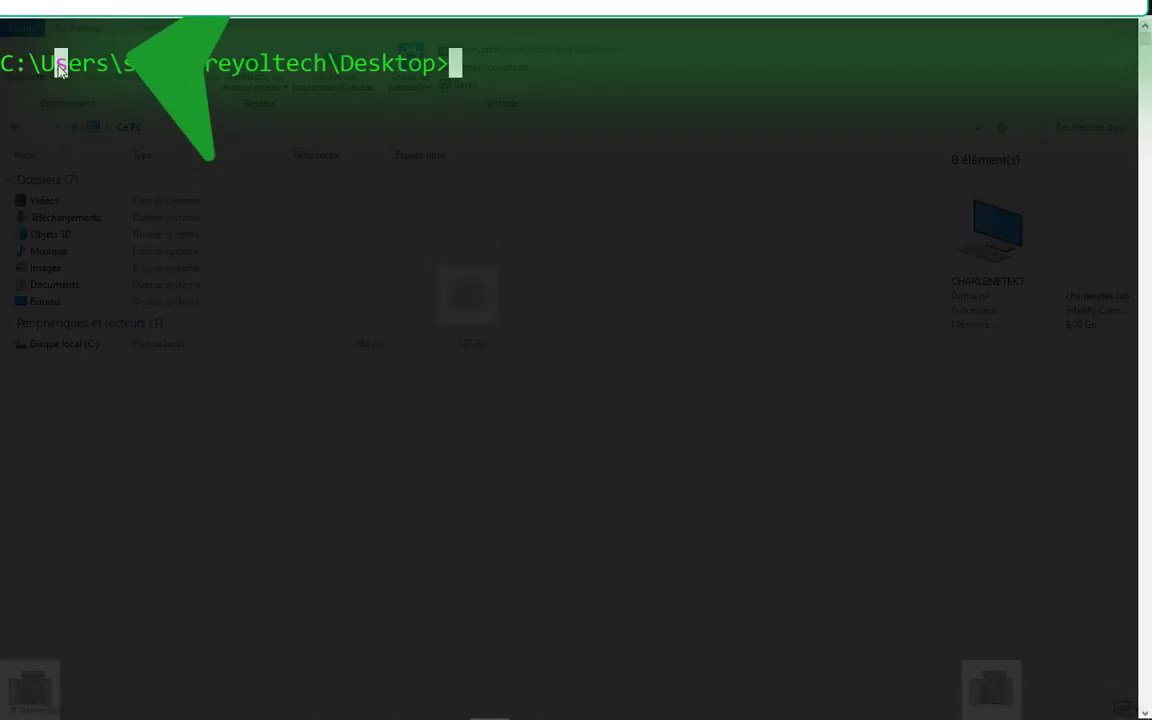
Step: Highlight Users in the prompt path and open Disque local (C:) in File Explorer to match it with the Utilisateurs folder
left_click(105, 58)
left_click(112, 70)
left_click_drag(117, 66, 43, 67)
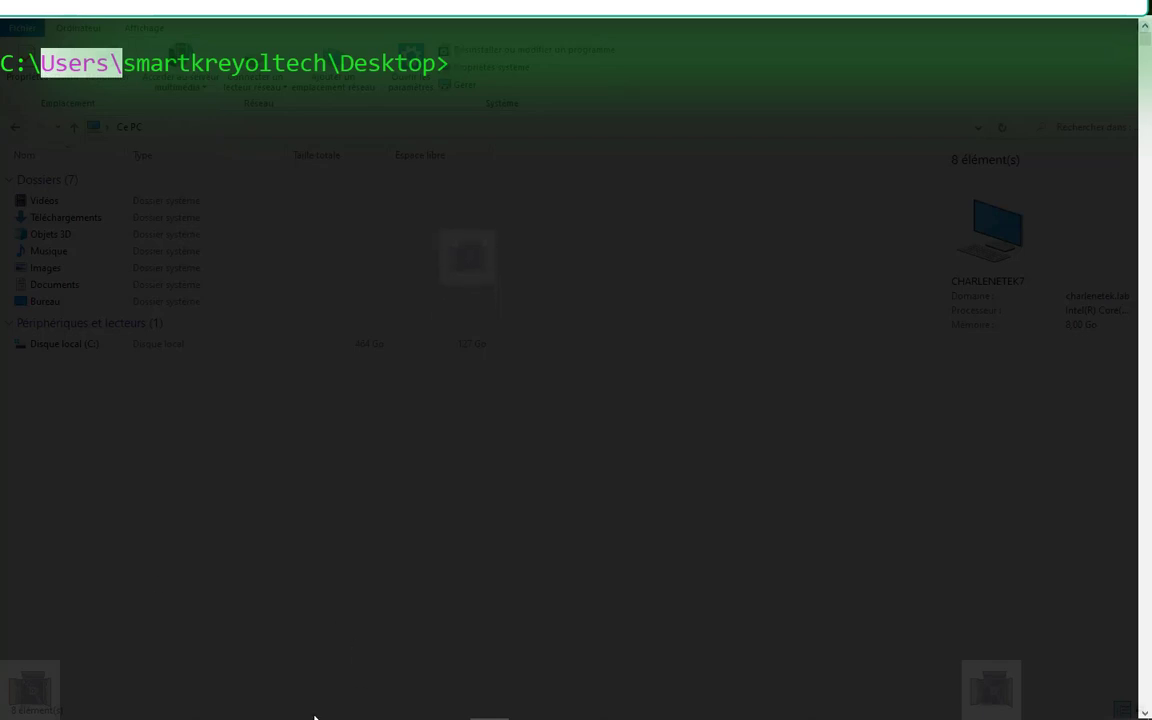
left_click(214, 712)
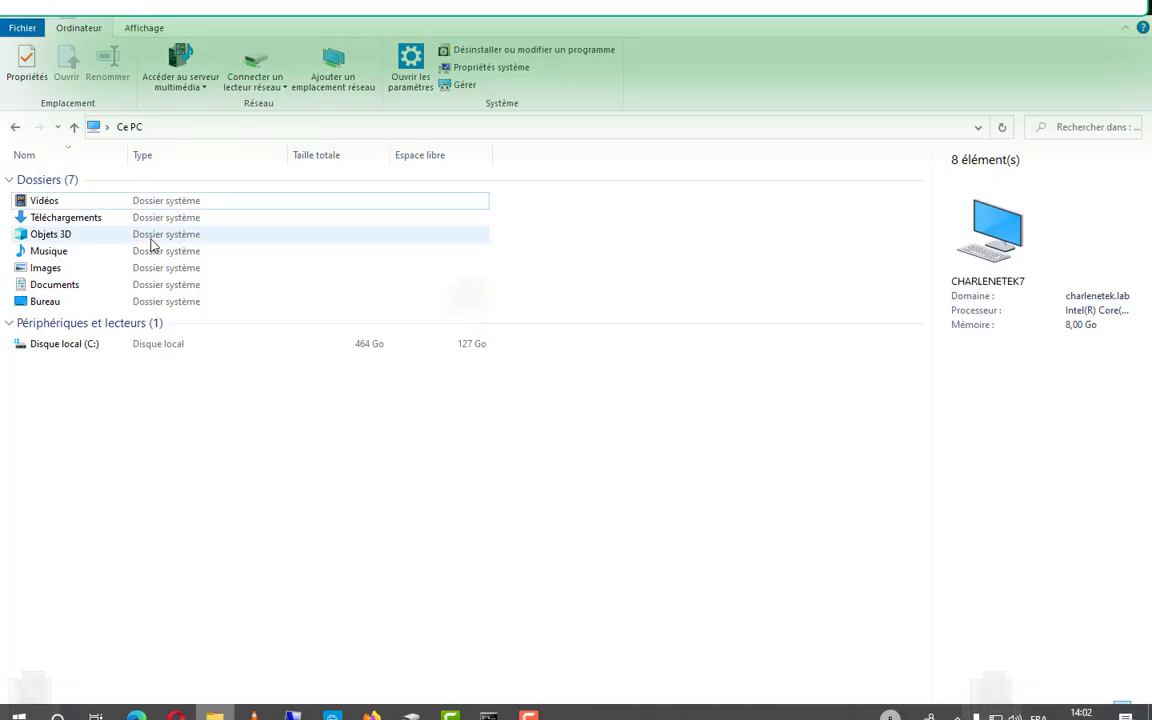
double_click(88, 344)
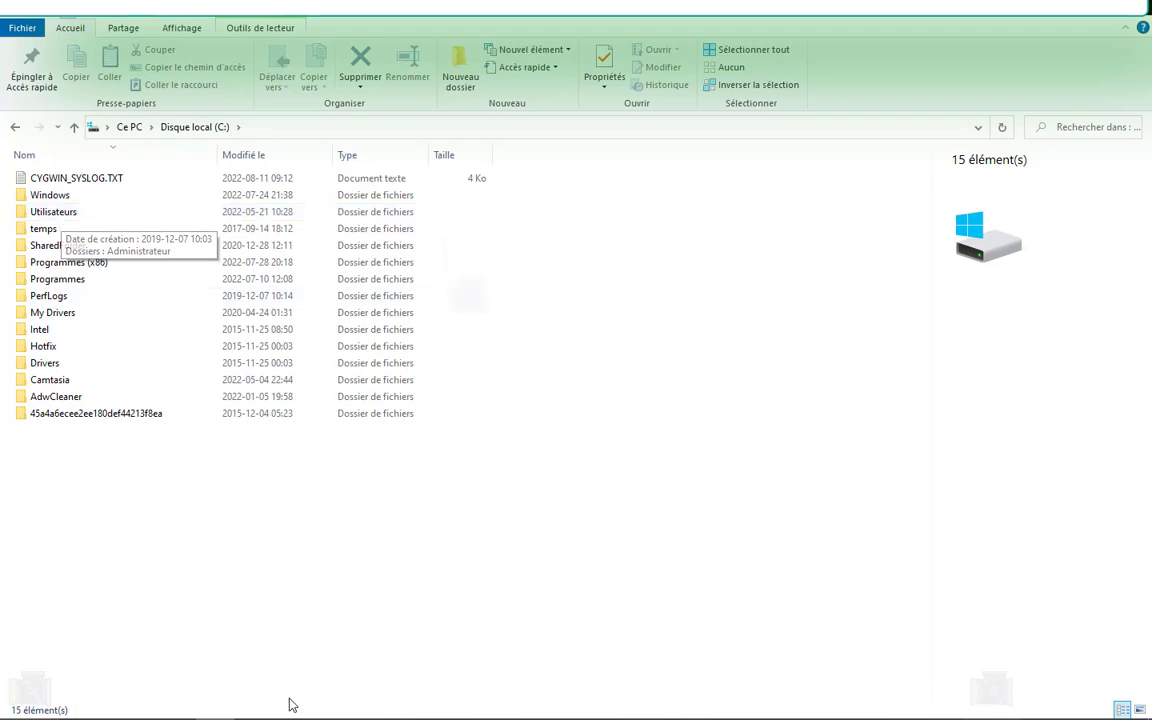
mouse_move(290, 716)
left_click(490, 705)
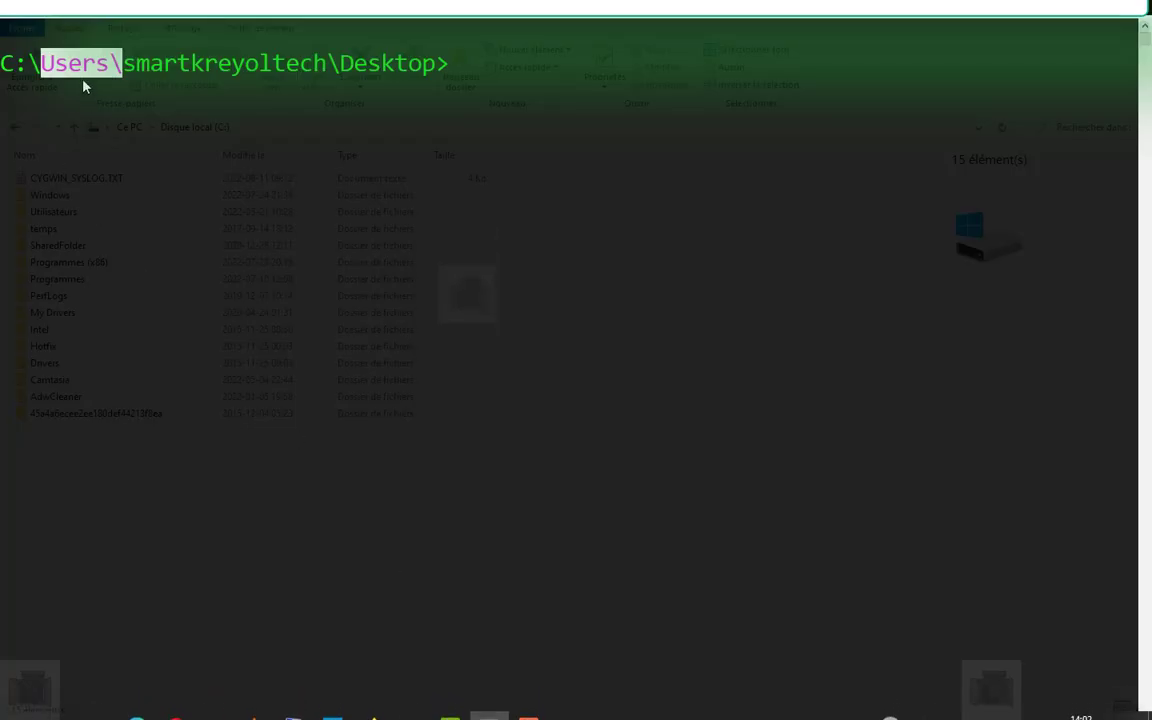
key("alt+F4")
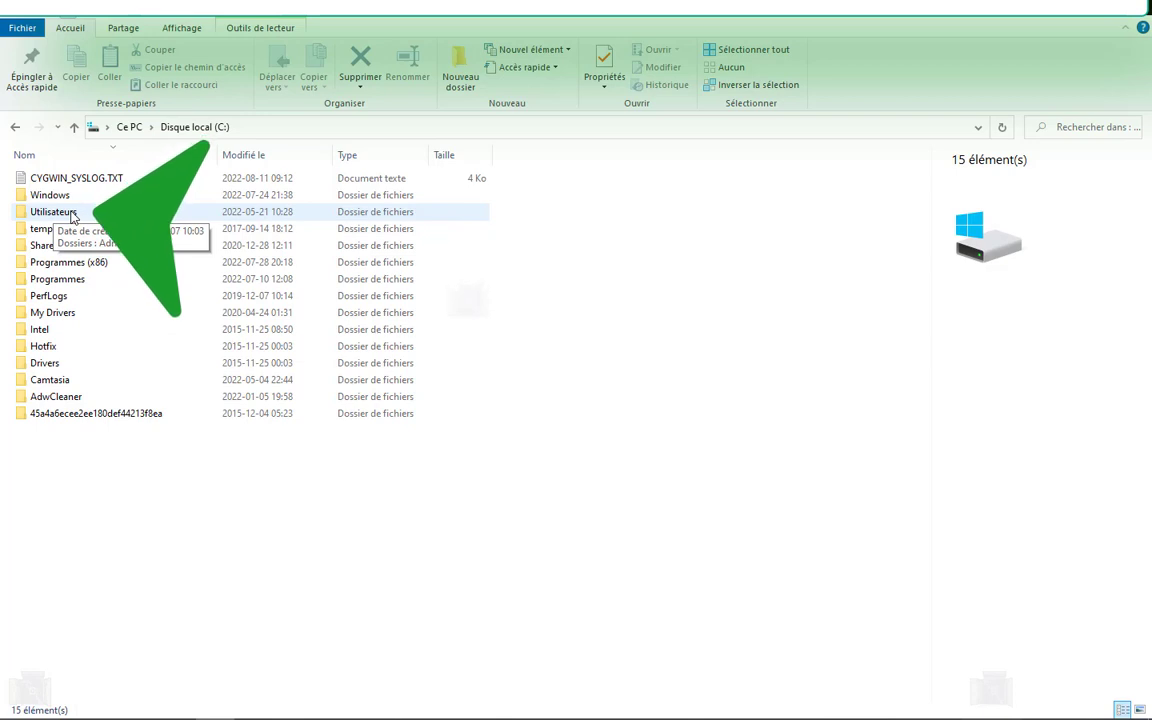
Step: Open the Utilisateurs folder in File Explorer, then switch to the Command Prompt and list the Desktop directory with DIR
double_click(72, 214)
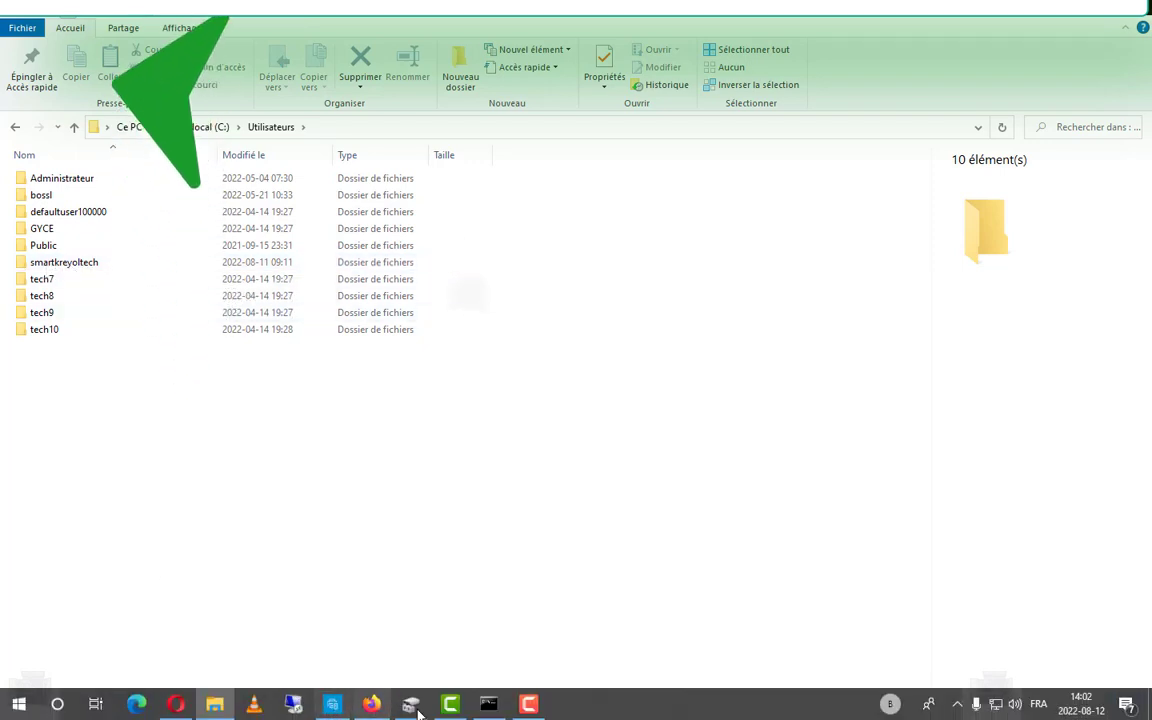
left_click(476, 696)
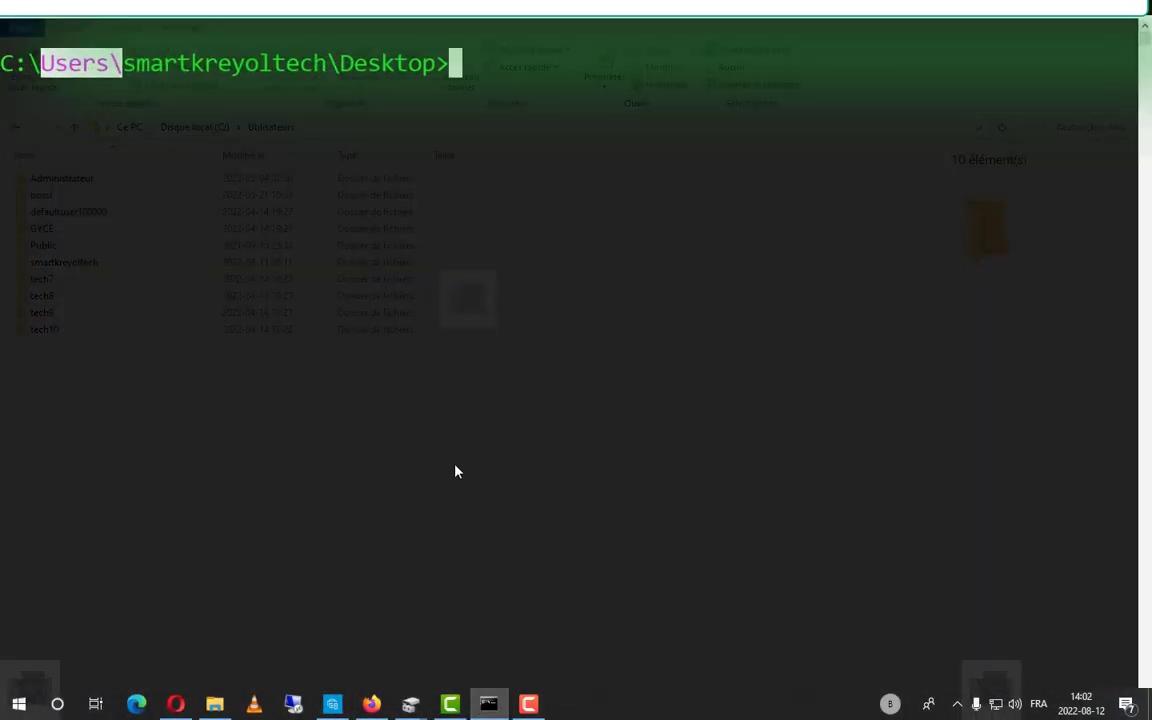
type("DIR")
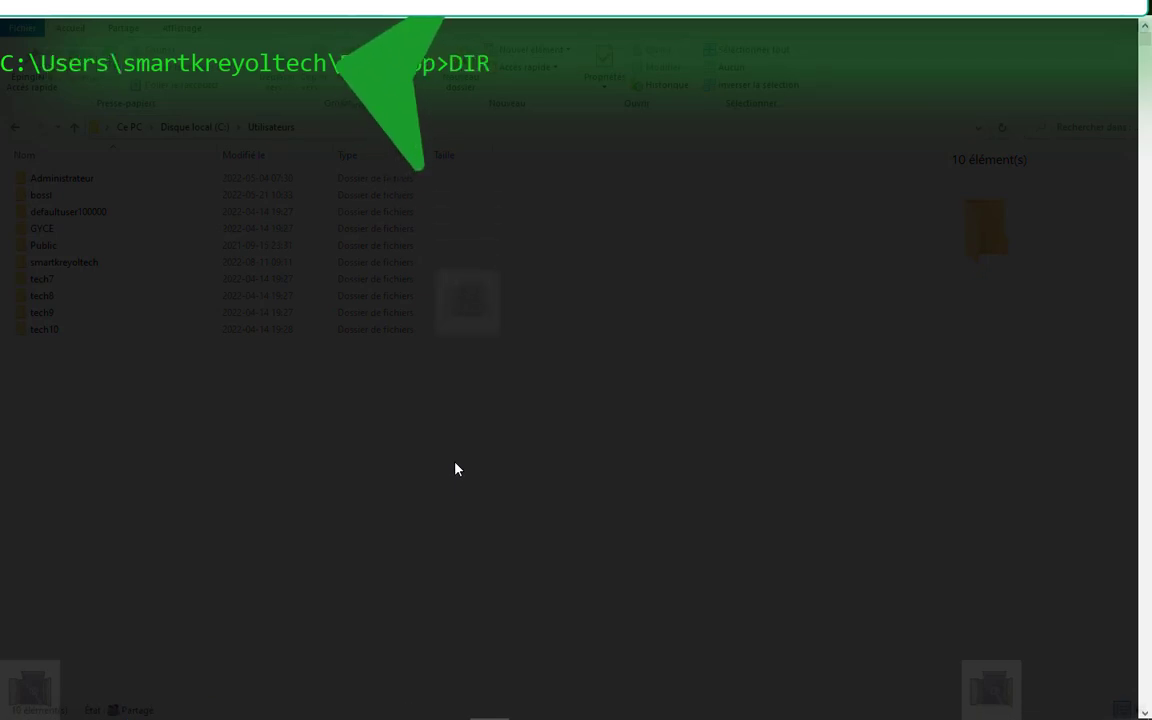
key("Return")
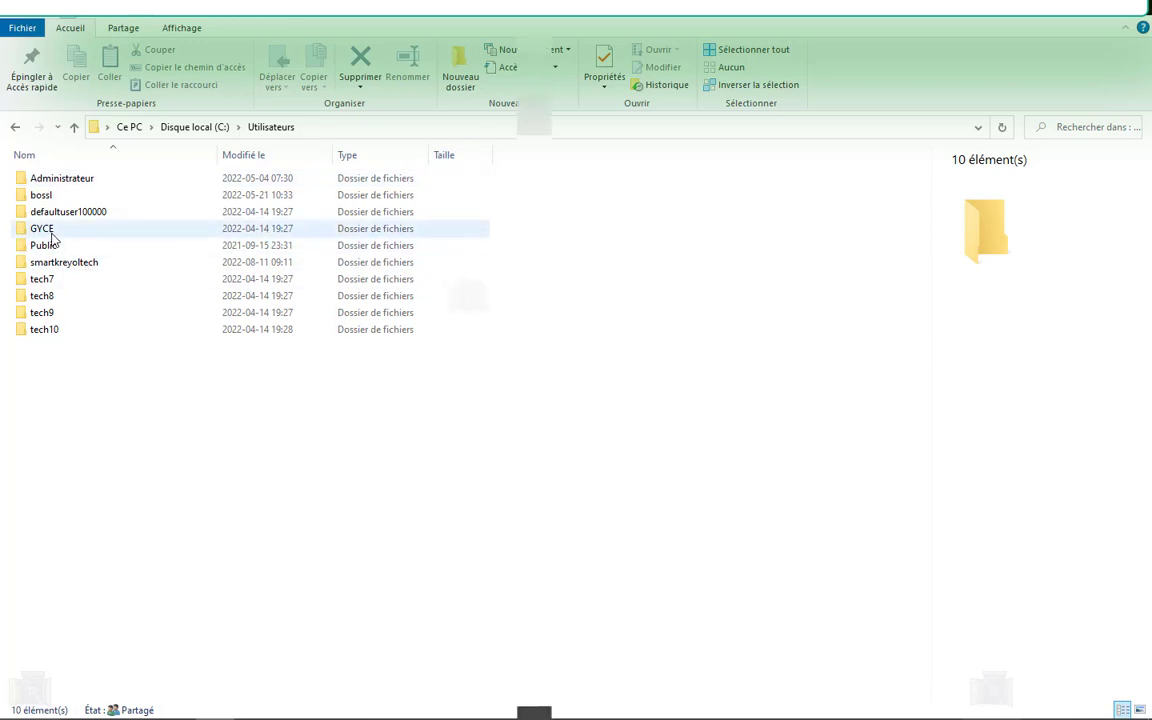
Step: Examine the Desktop directory listing in the Command Prompt from end to start and back, looking over its files and folders
mouse_move(300, 712)
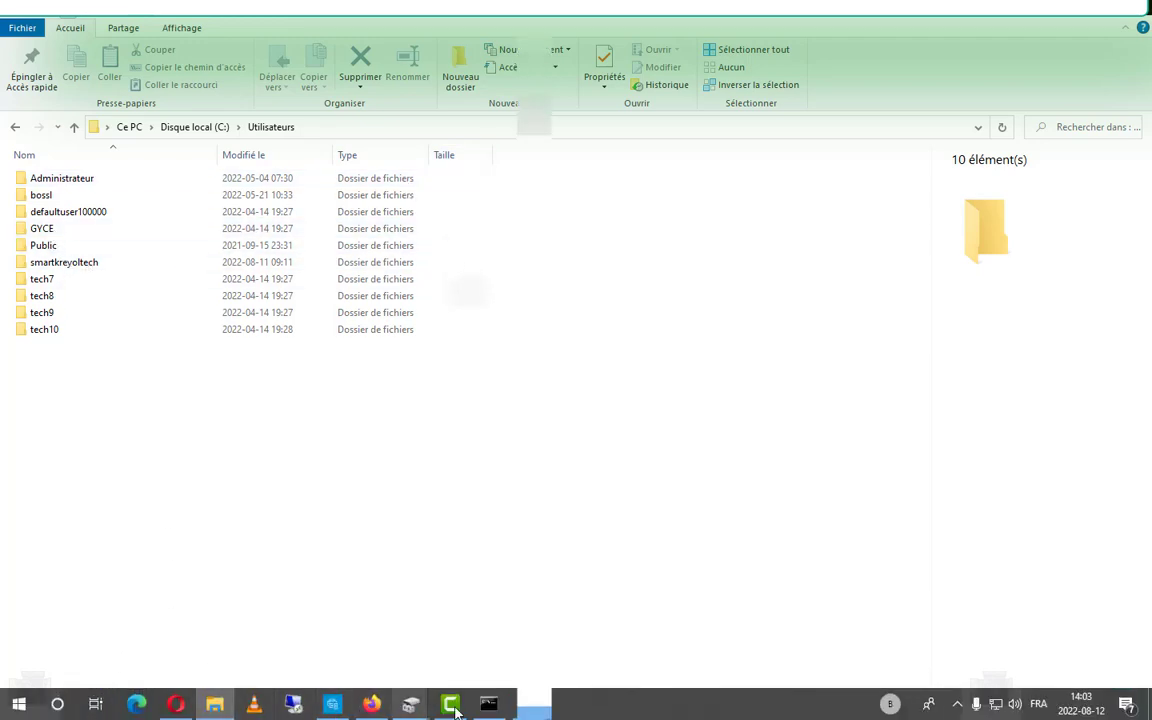
left_click(489, 705)
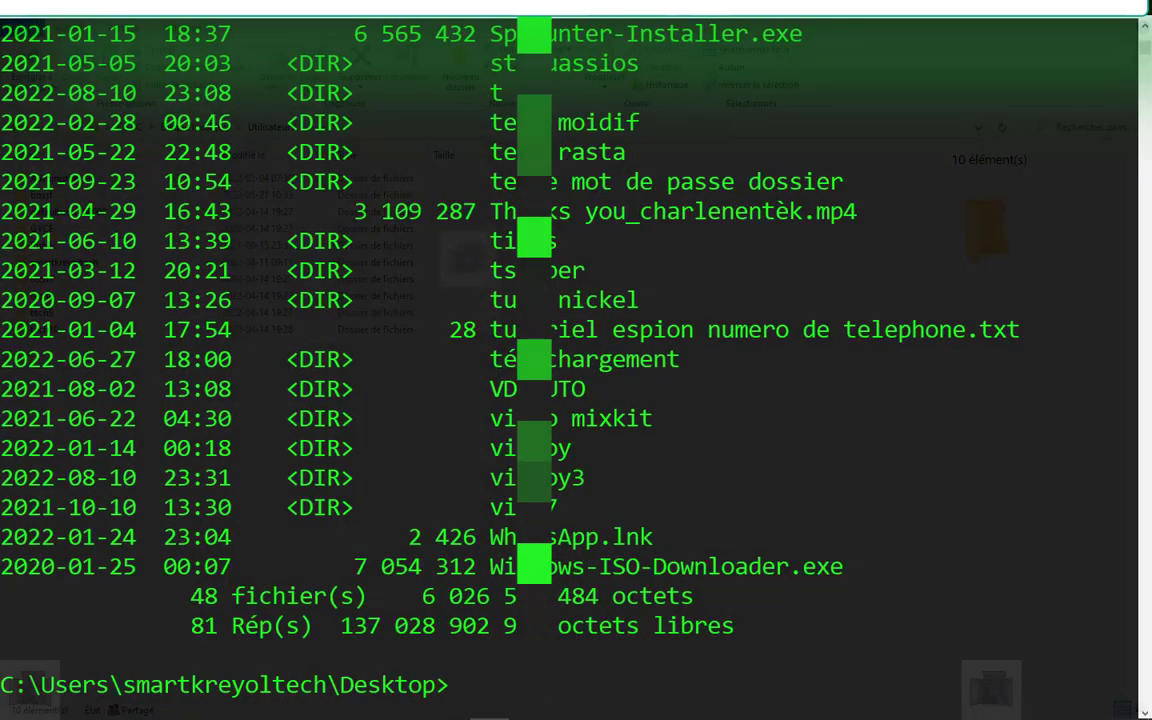
scroll(589, 386, "up", 6)
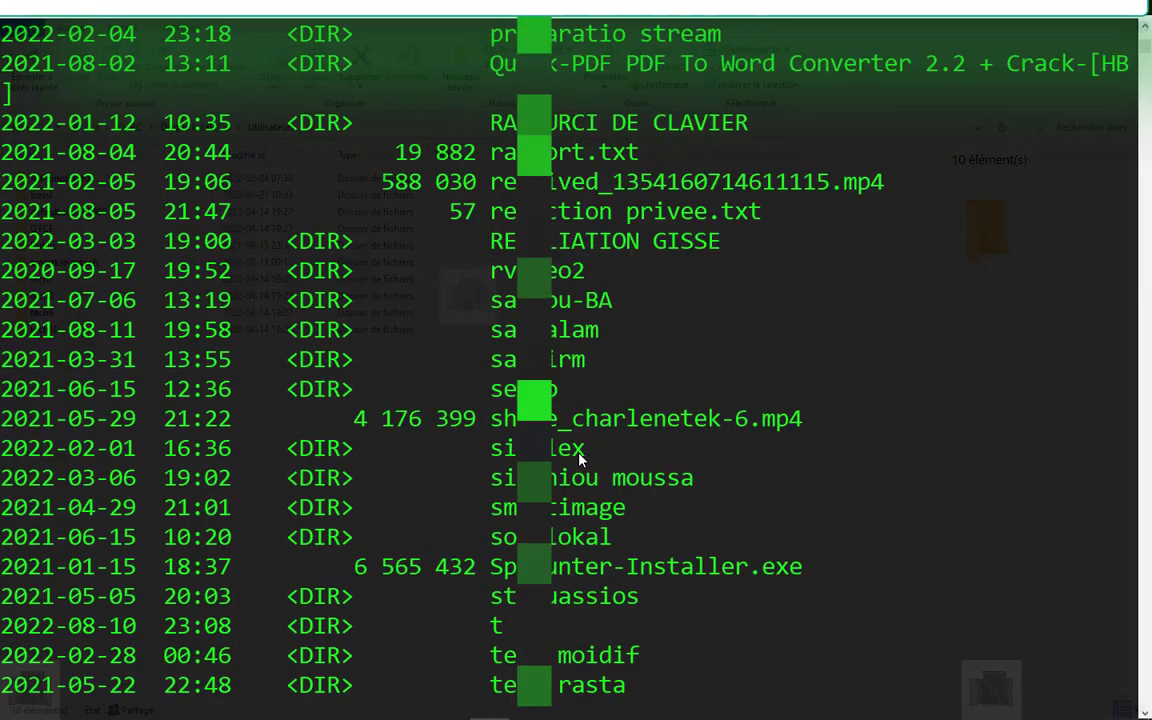
scroll(520, 278, "up", 4)
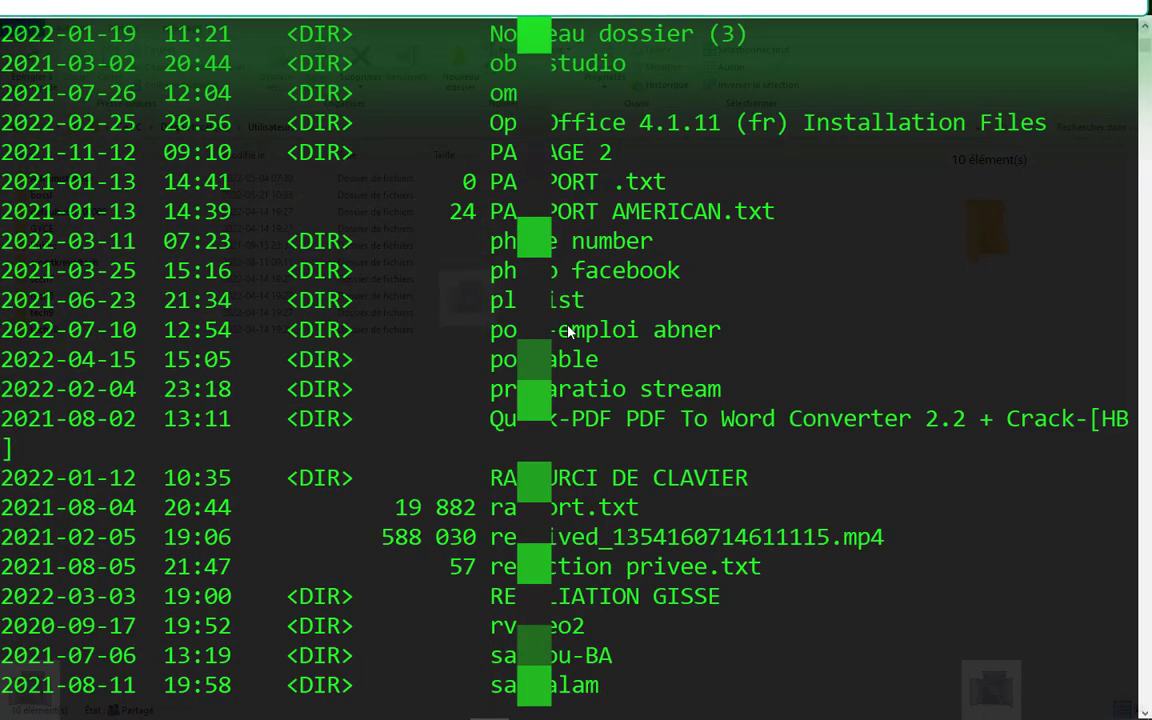
scroll(570, 333, "up", 4)
scroll(571, 333, "up", 5)
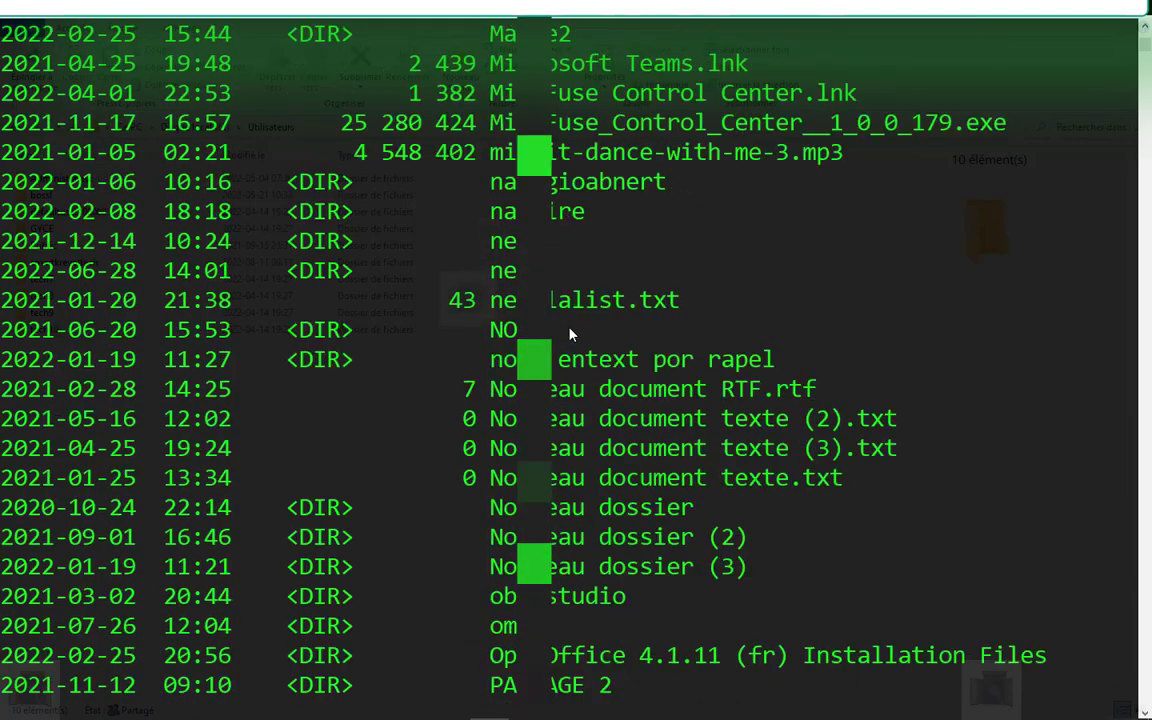
scroll(571, 336, "up", 3)
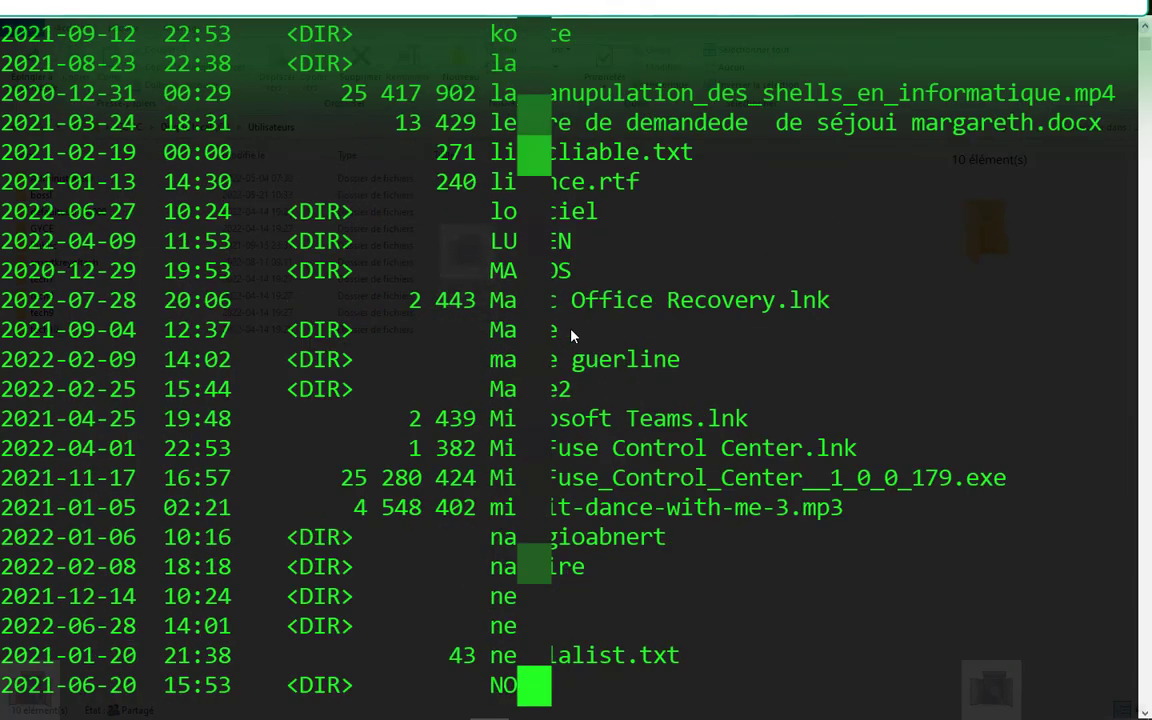
scroll(572, 336, "up", 1)
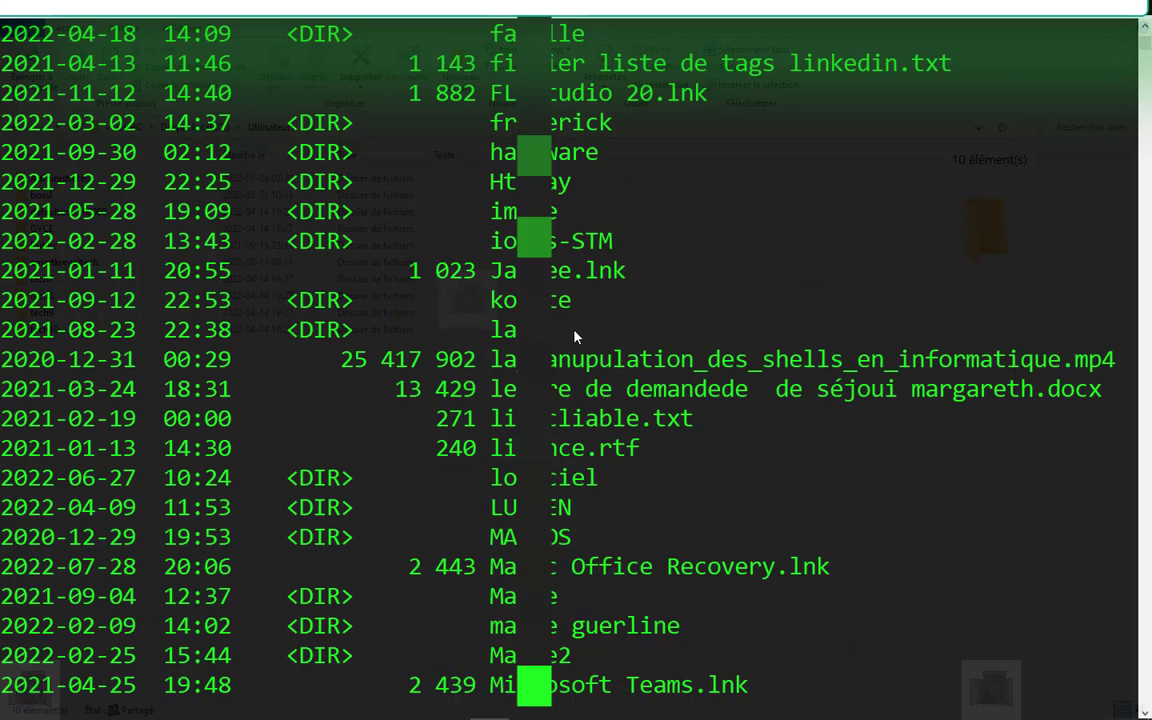
scroll(575, 317, "up", 1)
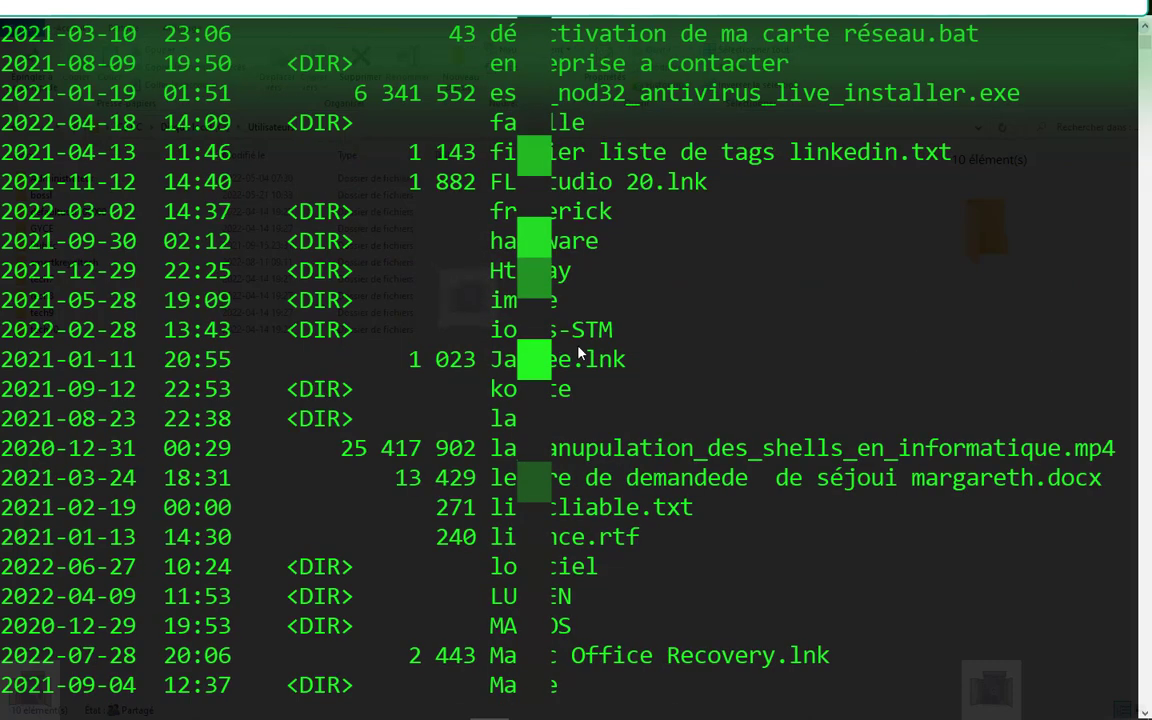
scroll(580, 321, "up", 1)
scroll(578, 352, "up", 1)
scroll(580, 352, "up", 2)
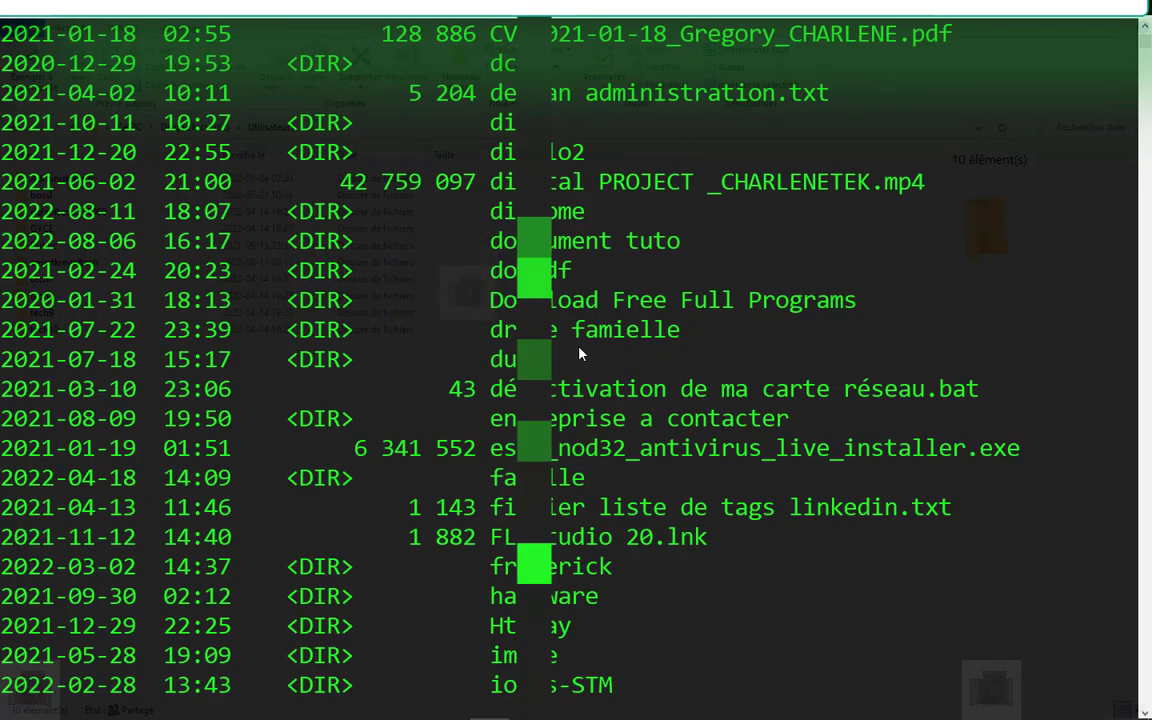
scroll(580, 352, "up", 1)
scroll(580, 352, "up", 2)
scroll(578, 352, "up", 1)
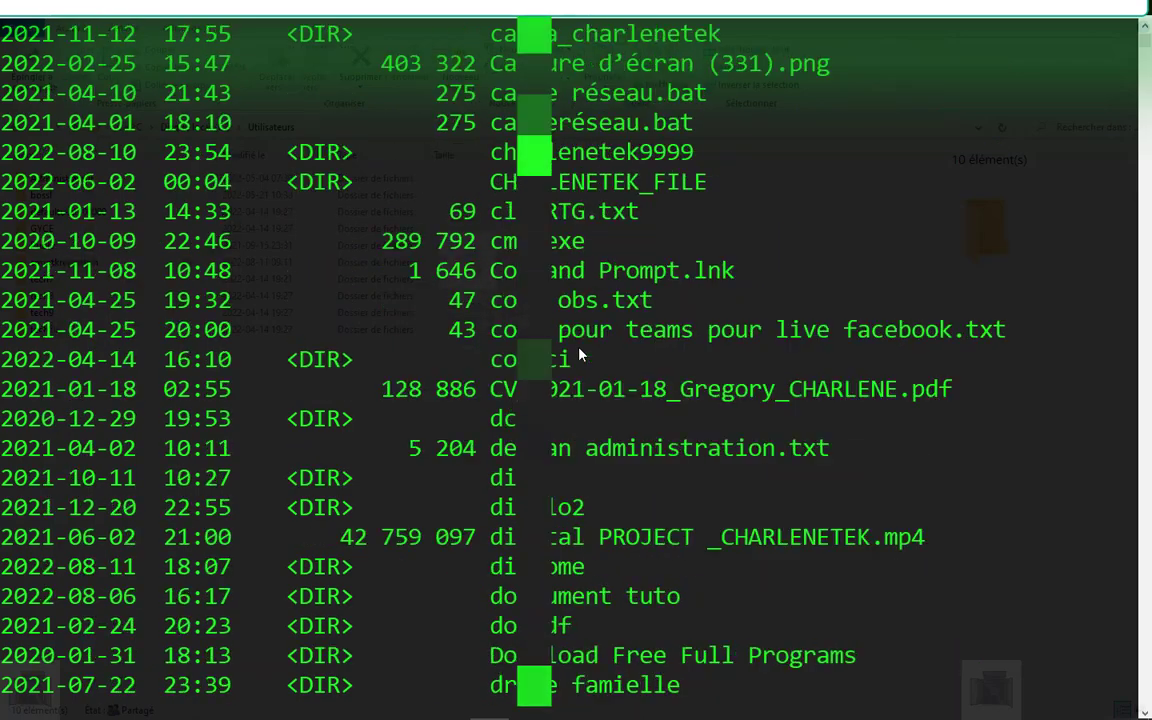
scroll(578, 352, "up", 3)
scroll(578, 352, "up", 4)
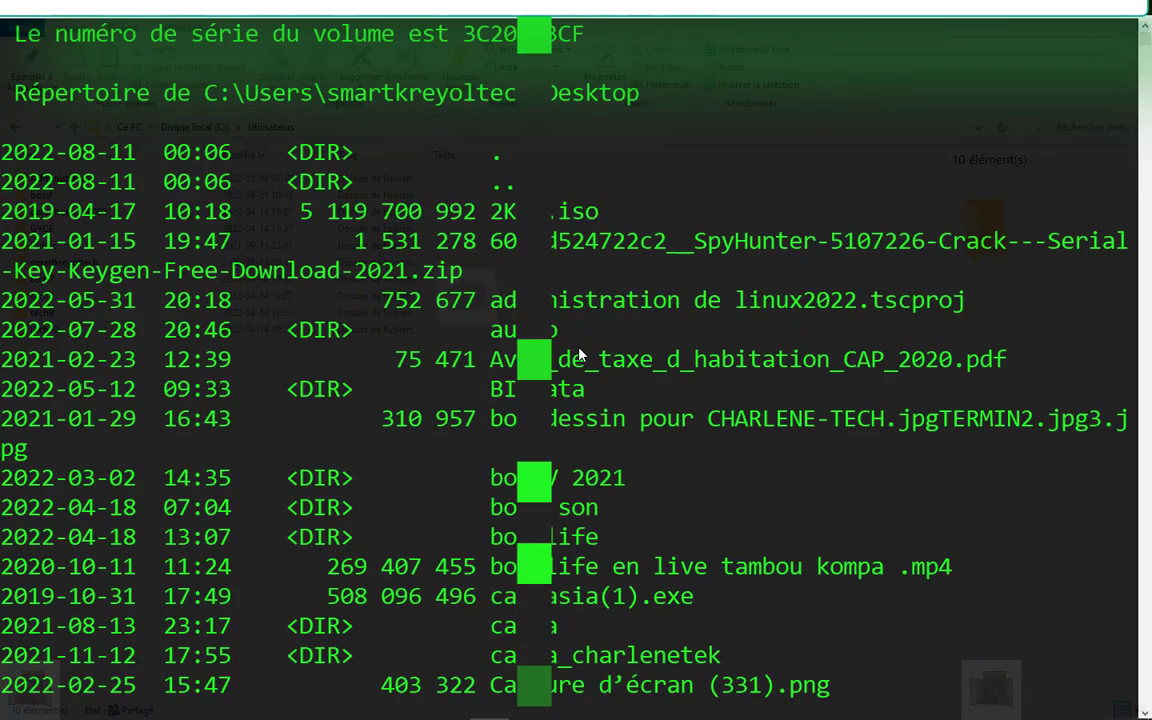
scroll(578, 352, "up", 1)
scroll(578, 352, "down", 3)
scroll(575, 348, "down", 1)
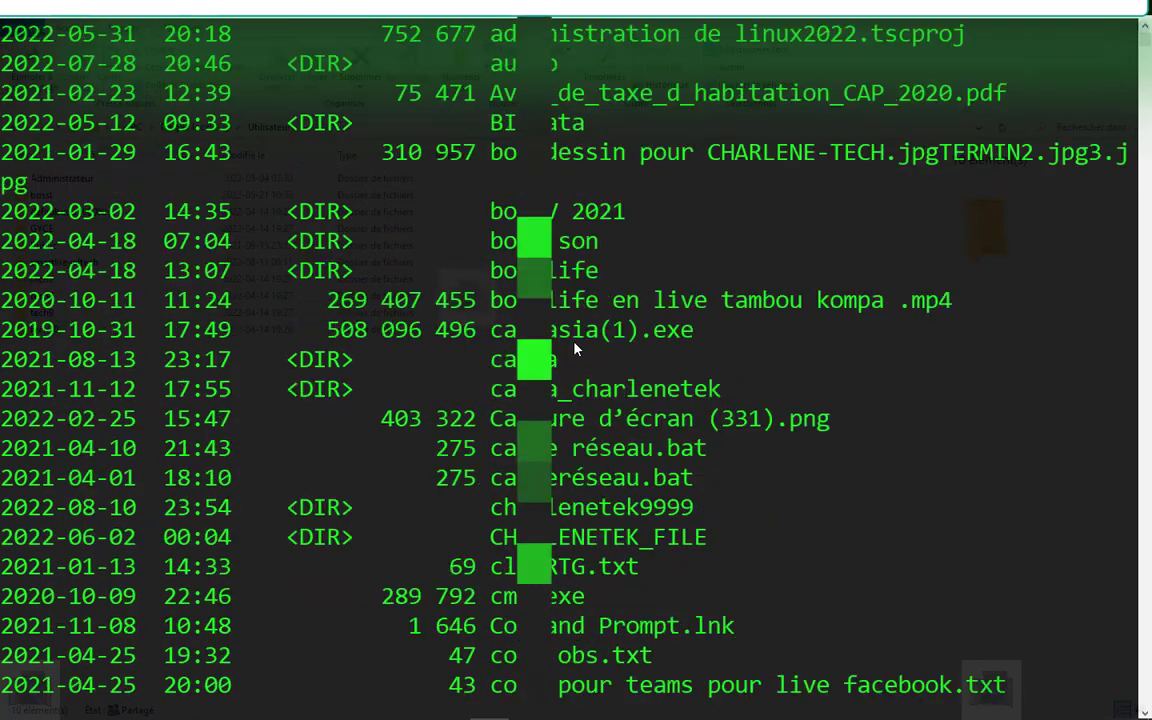
scroll(575, 348, "down", 2)
scroll(578, 380, "down", 3)
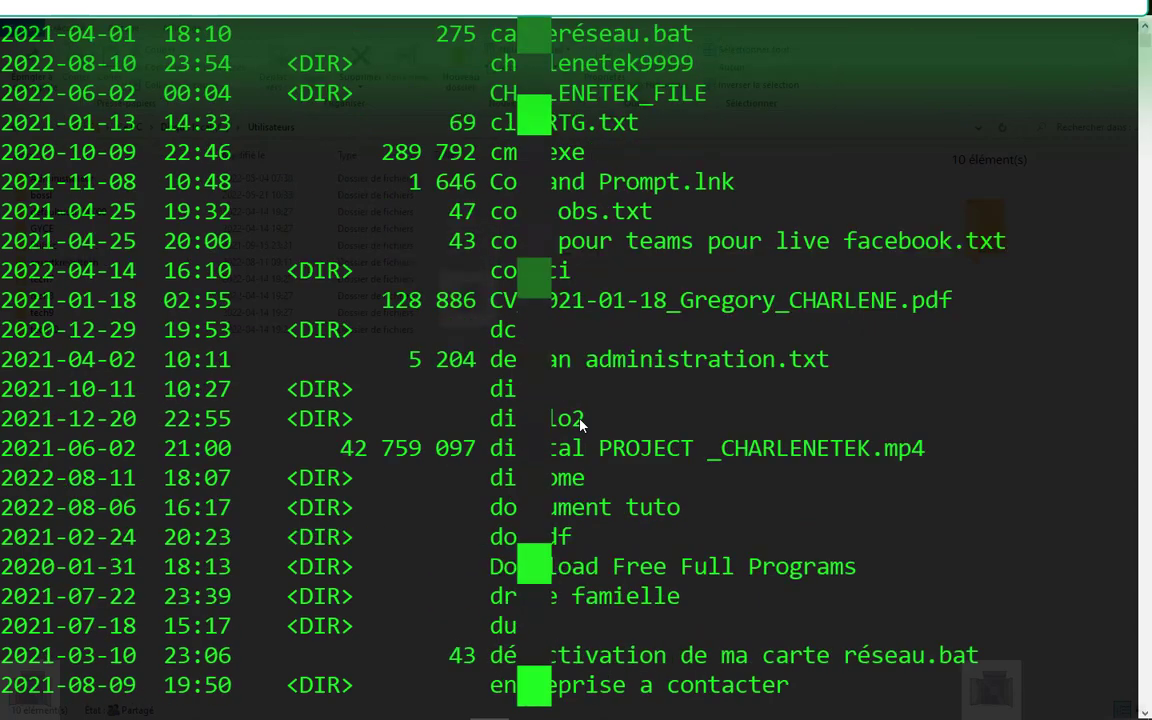
scroll(580, 425, "down", 1)
scroll(584, 428, "down", 3)
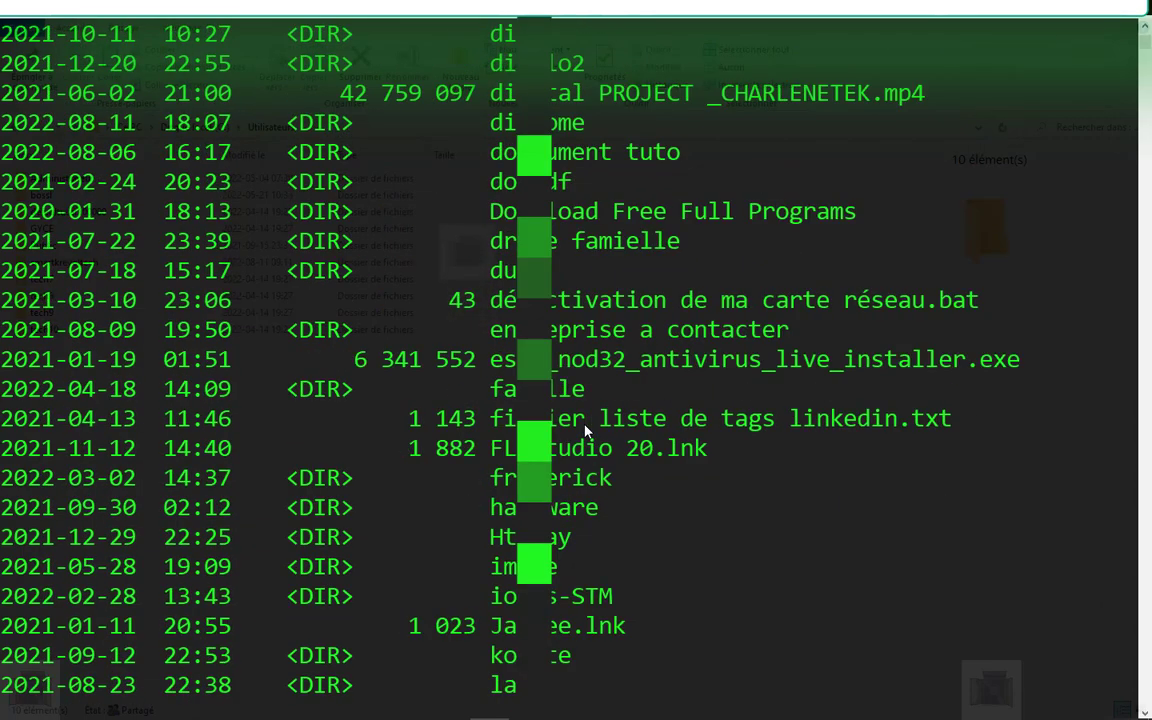
scroll(585, 428, "down", 4)
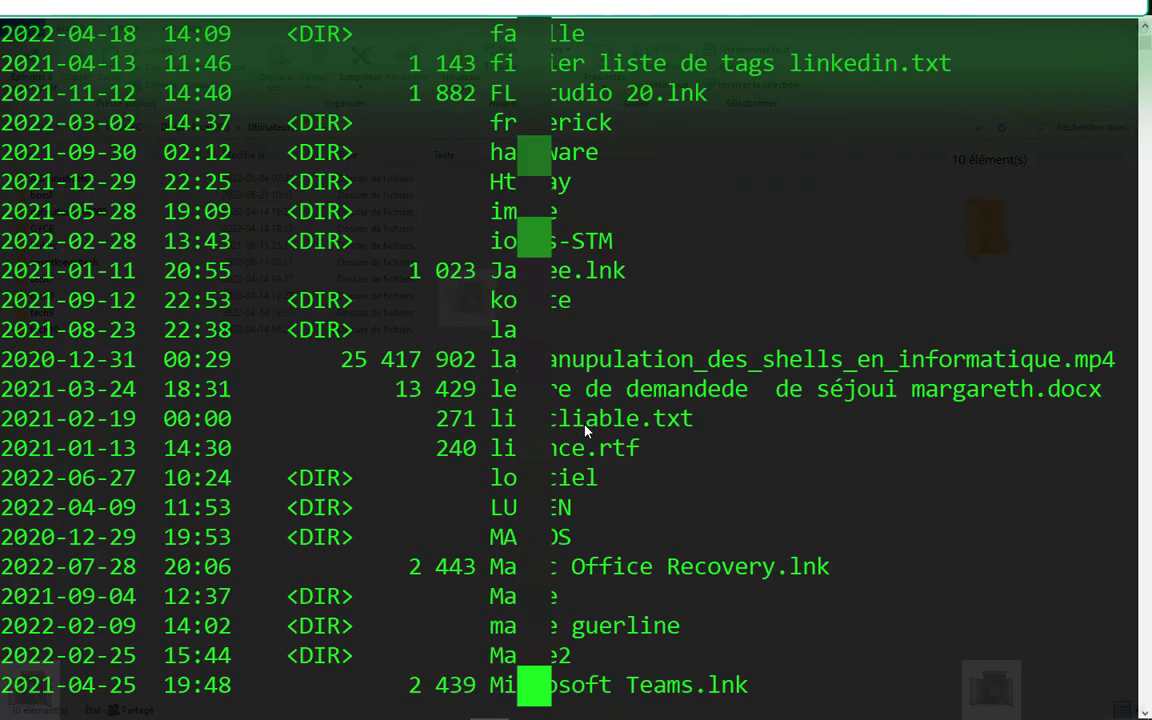
scroll(585, 430, "down", 2)
left_click_drag(436, 276, 716, 444)
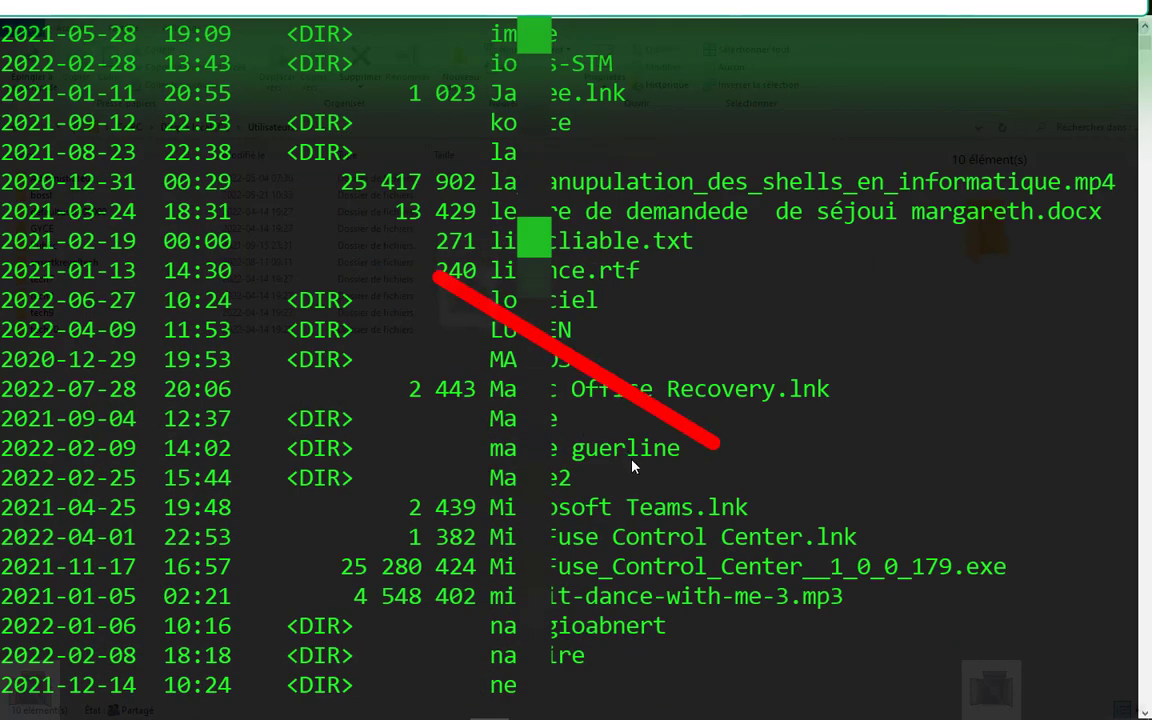
left_click_drag(716, 274, 438, 446)
scroll(577, 417, "down", 18)
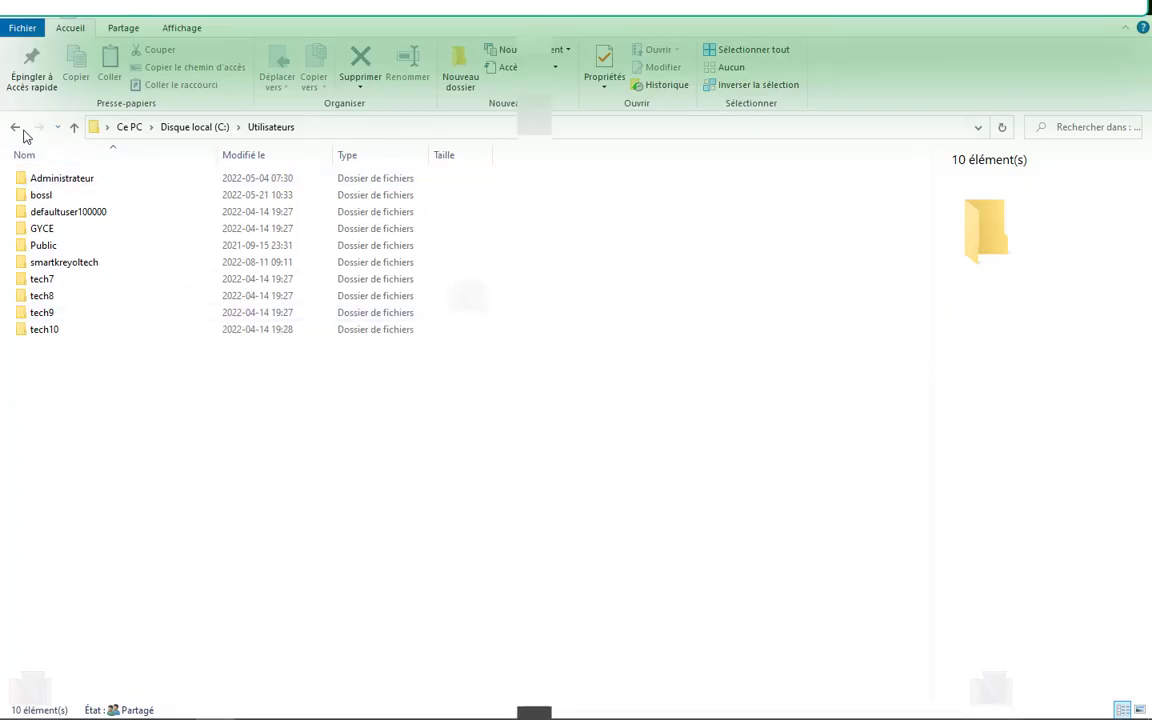
Step: View the smartkreyoltech folder in File Explorer and go back to Utilisateurs
double_click(64, 262)
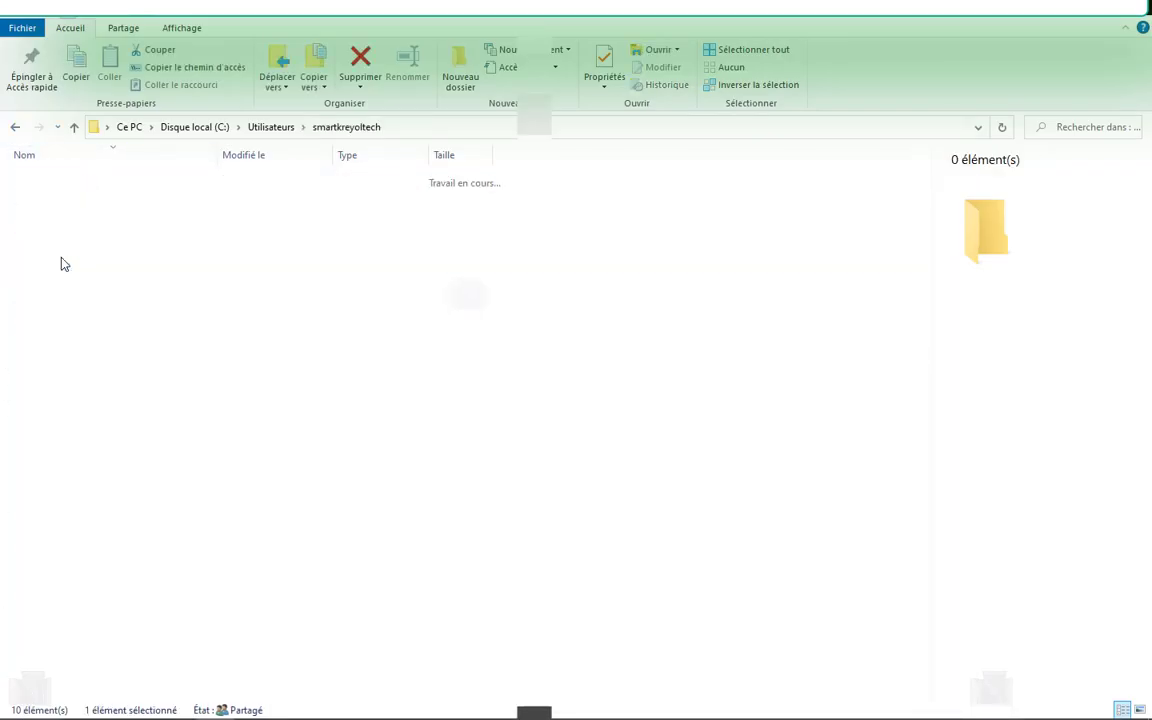
left_click(14, 128)
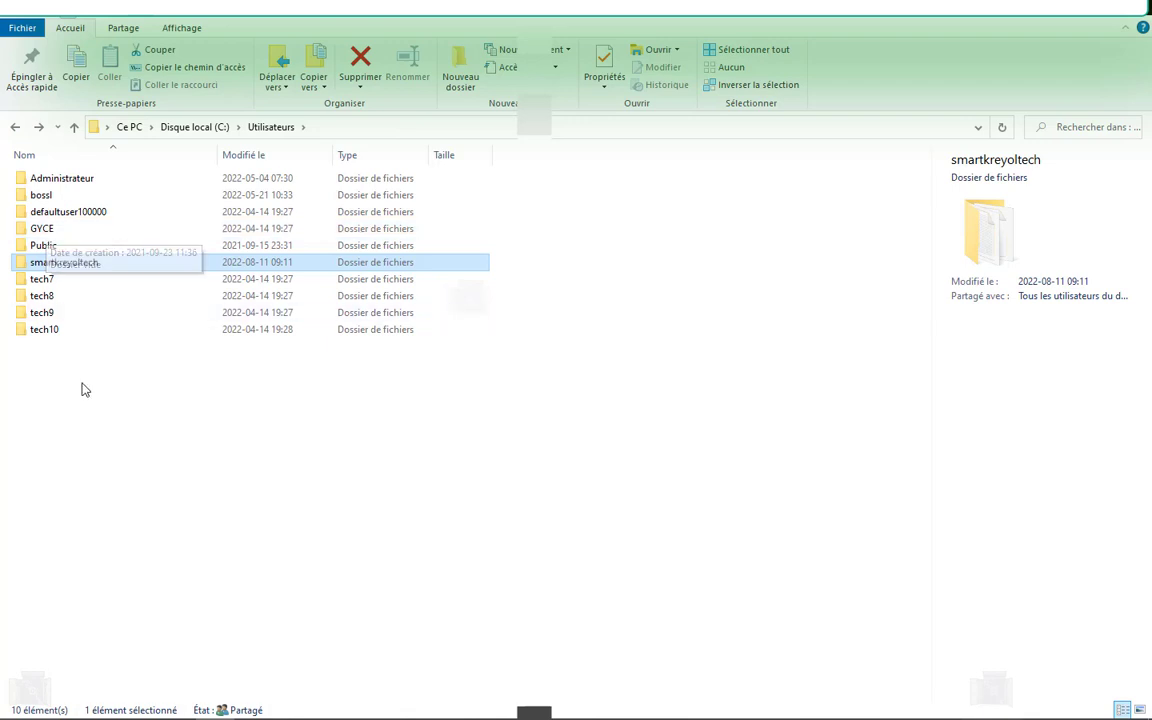
Step: Switch to the Command Prompt, clear the console with CLS and list the Desktop directory again with DIR
mouse_move(555, 712)
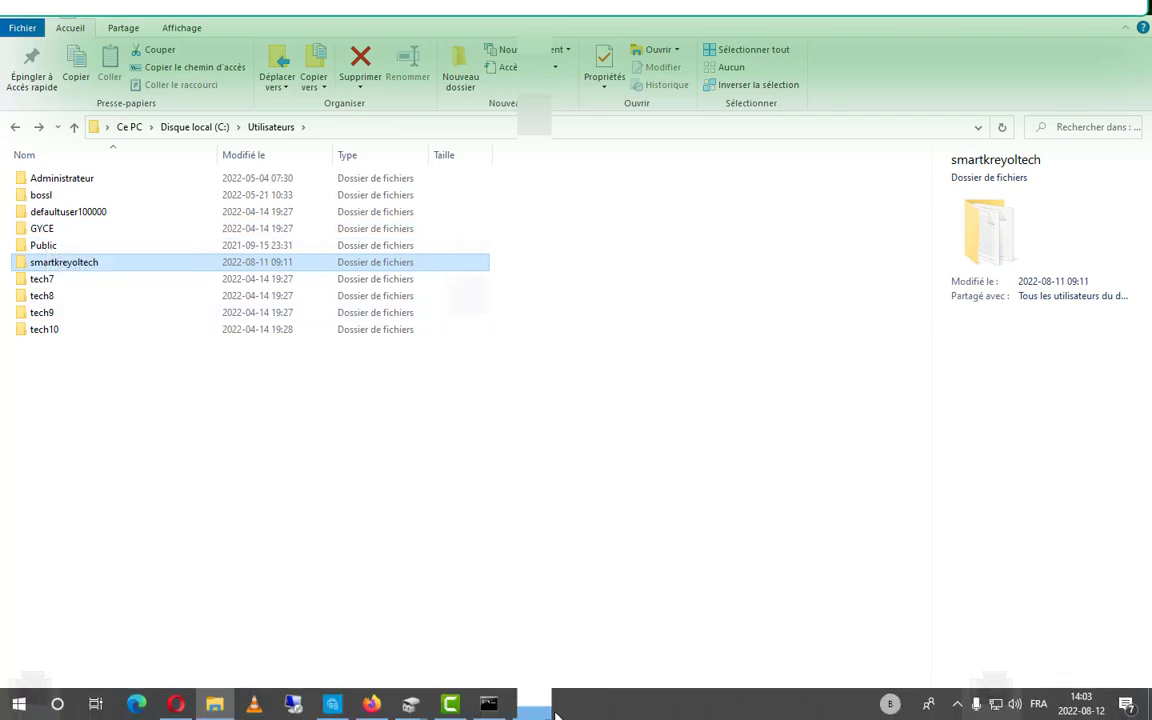
left_click(489, 704)
type("cls")
key("Return")
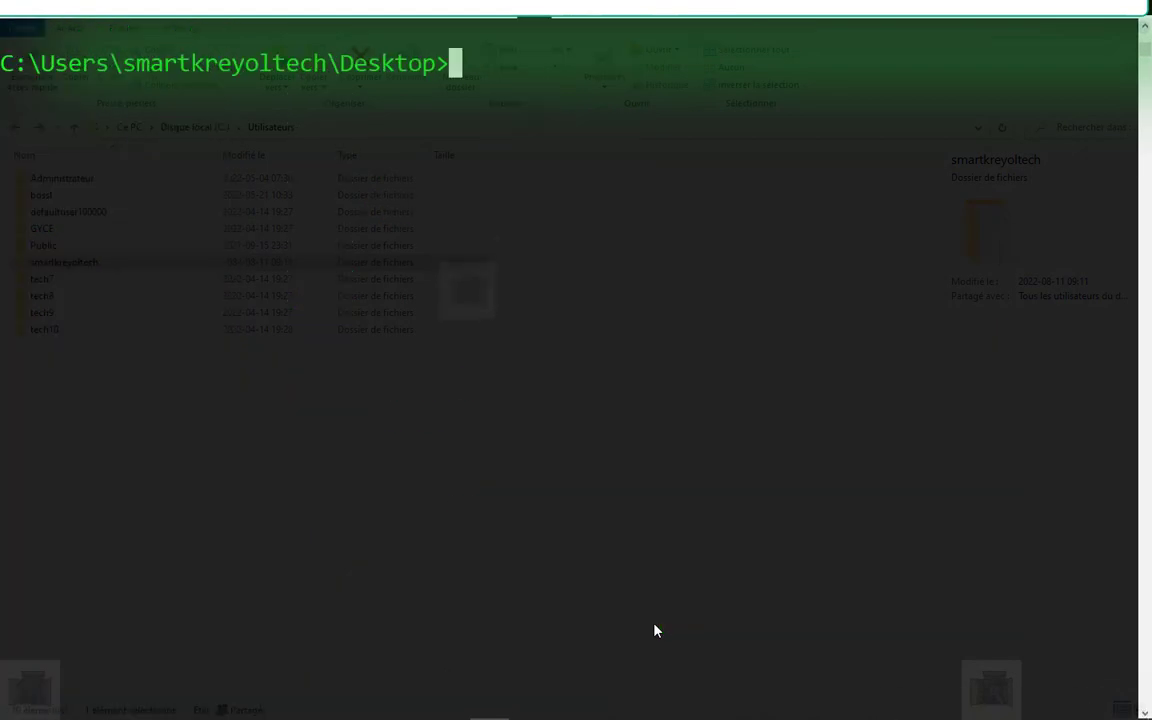
type("dir")
key("Return")
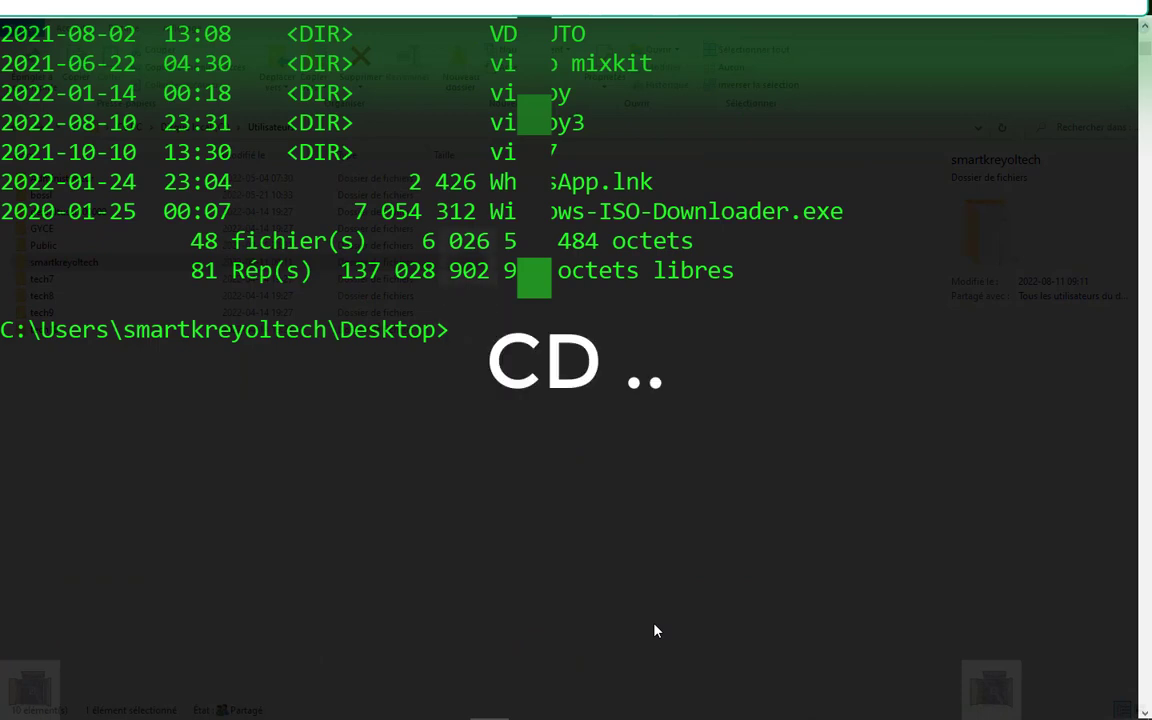
Step: Move up from Desktop to C:\Users by running CD.. twice, listing the smartkreyoltech directory in between
type("CD..")
key("Return")
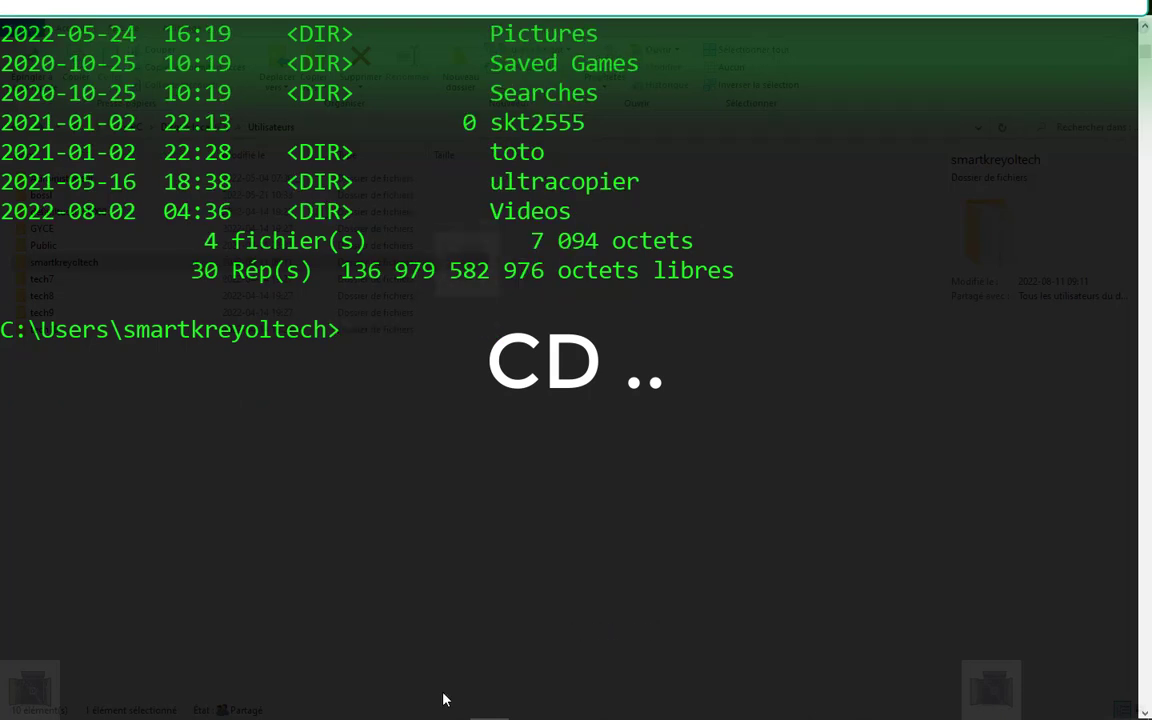
type("DIR")
key("BackSpace")
key("BackSpace")
key("BackSpace")
type("CD..")
key("Return")
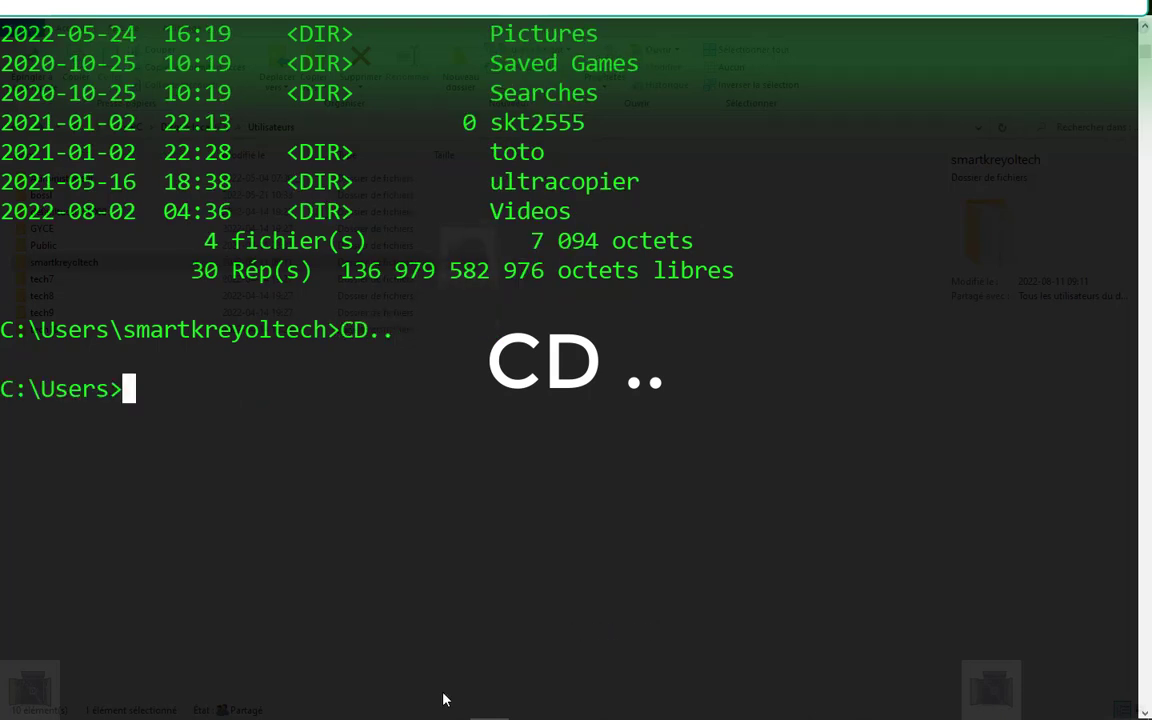
Step: List the contents of C:\Users with DIR and highlight the GYCE and smartkreyoltech directories in the listing
type("DIR")
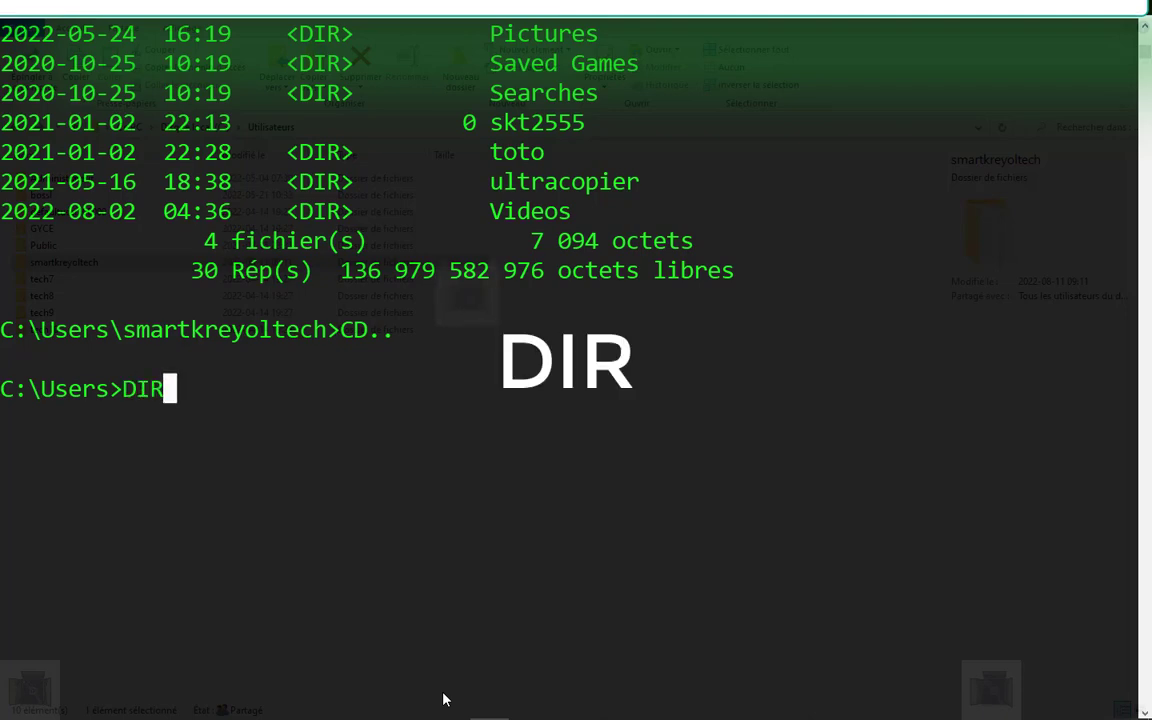
key("Return")
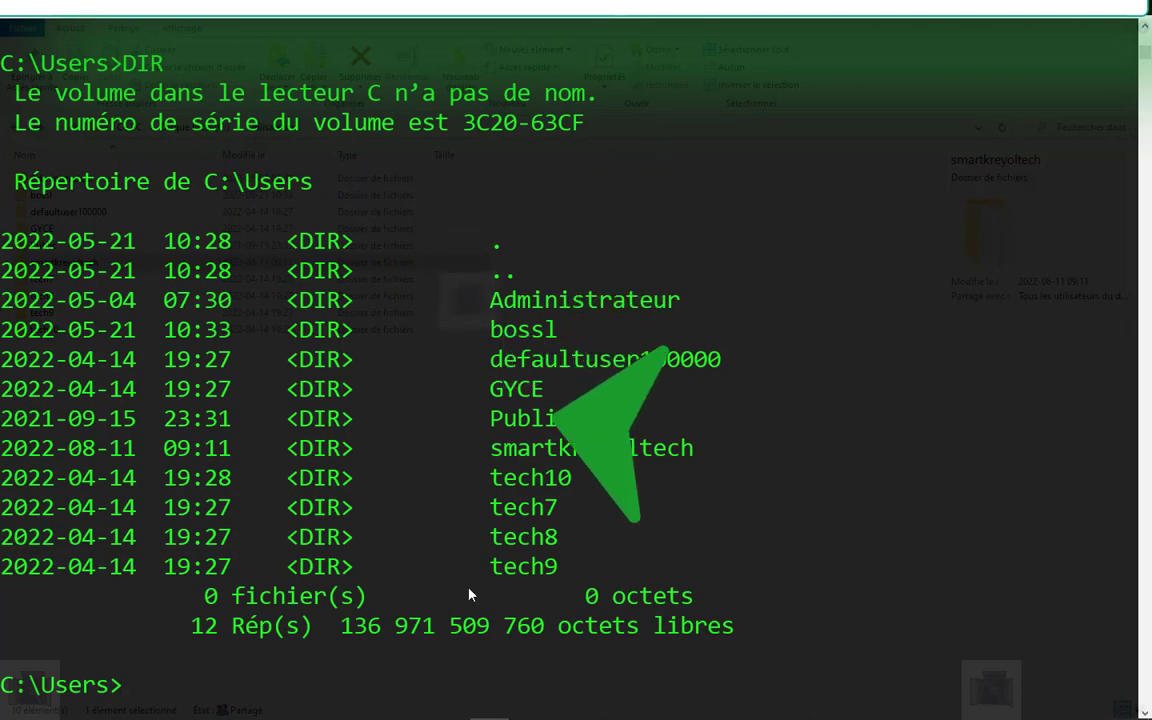
left_click_drag(543, 389, 490, 393)
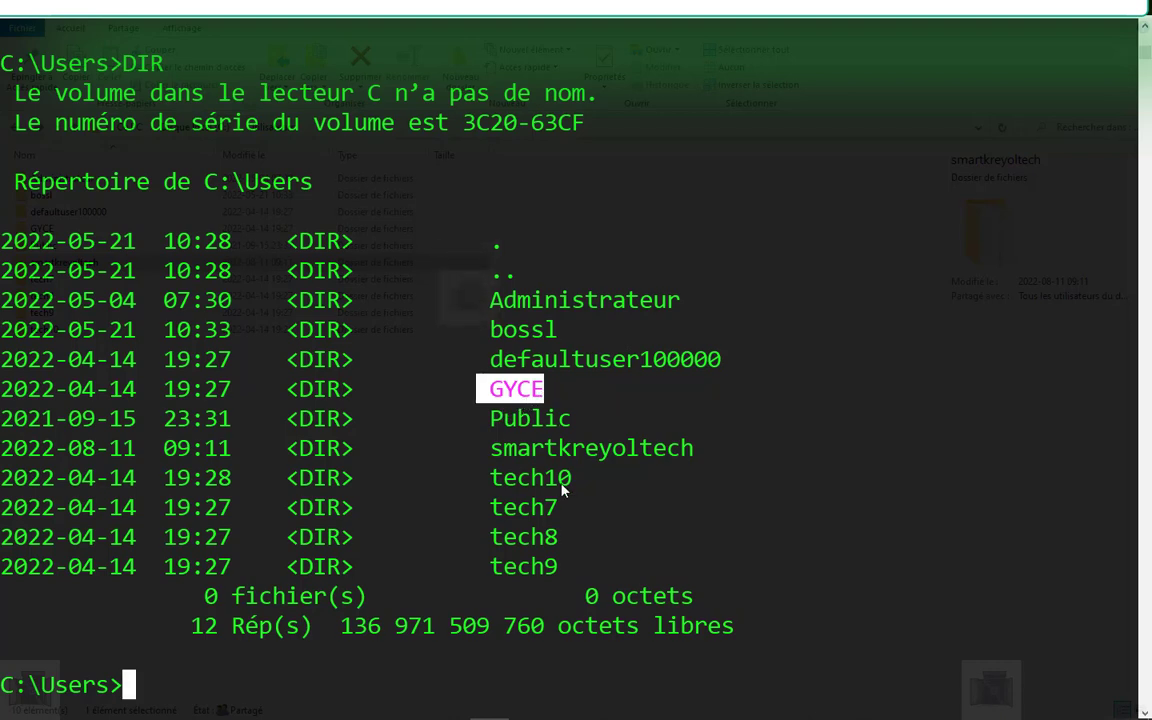
left_click(585, 455)
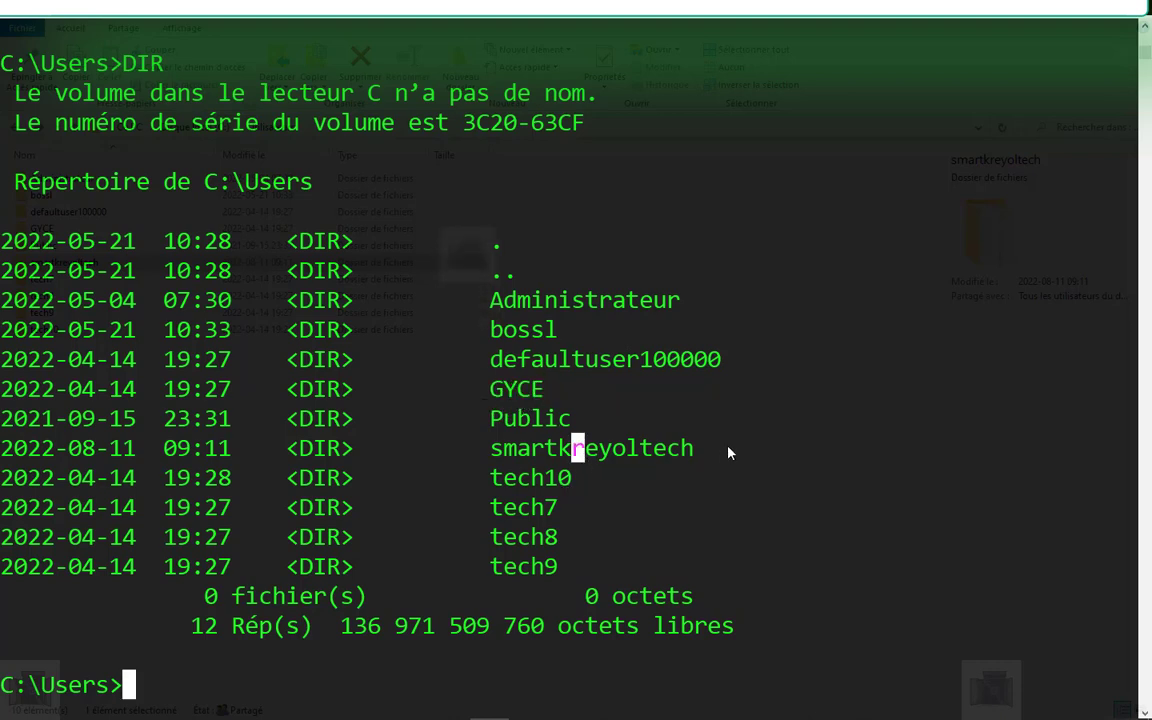
left_click_drag(718, 450, 490, 452)
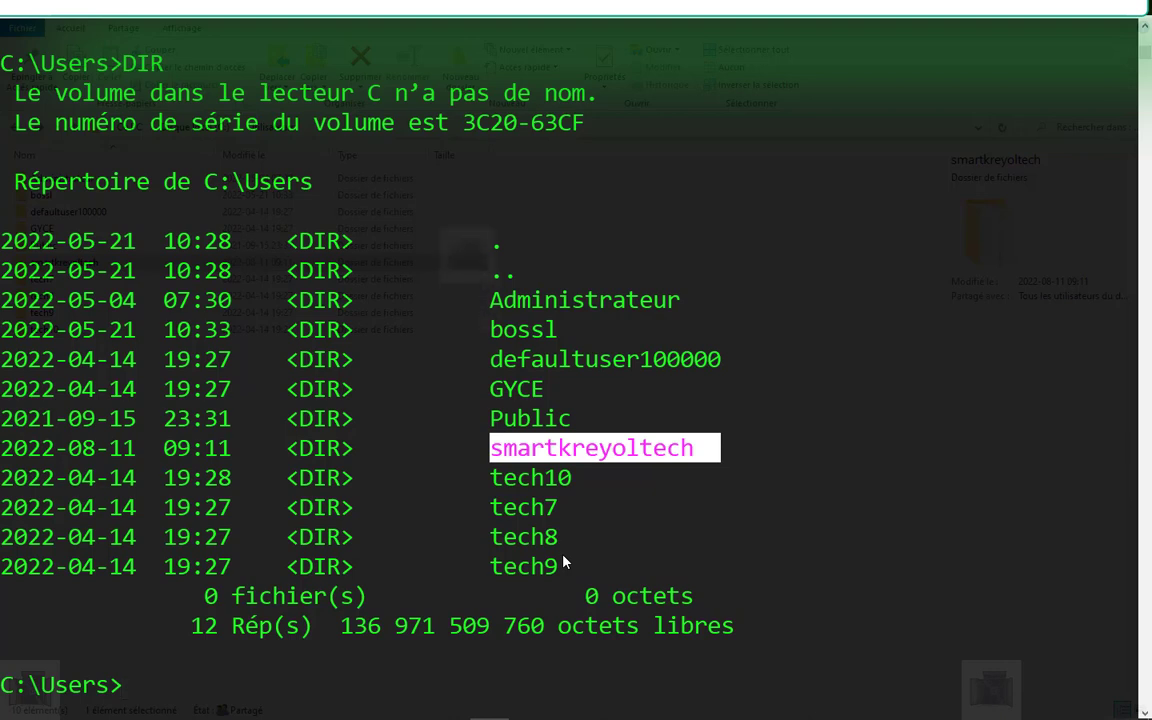
type("CD..")
key("BackSpace")
key("BackSpace")
type("DESKTOP")
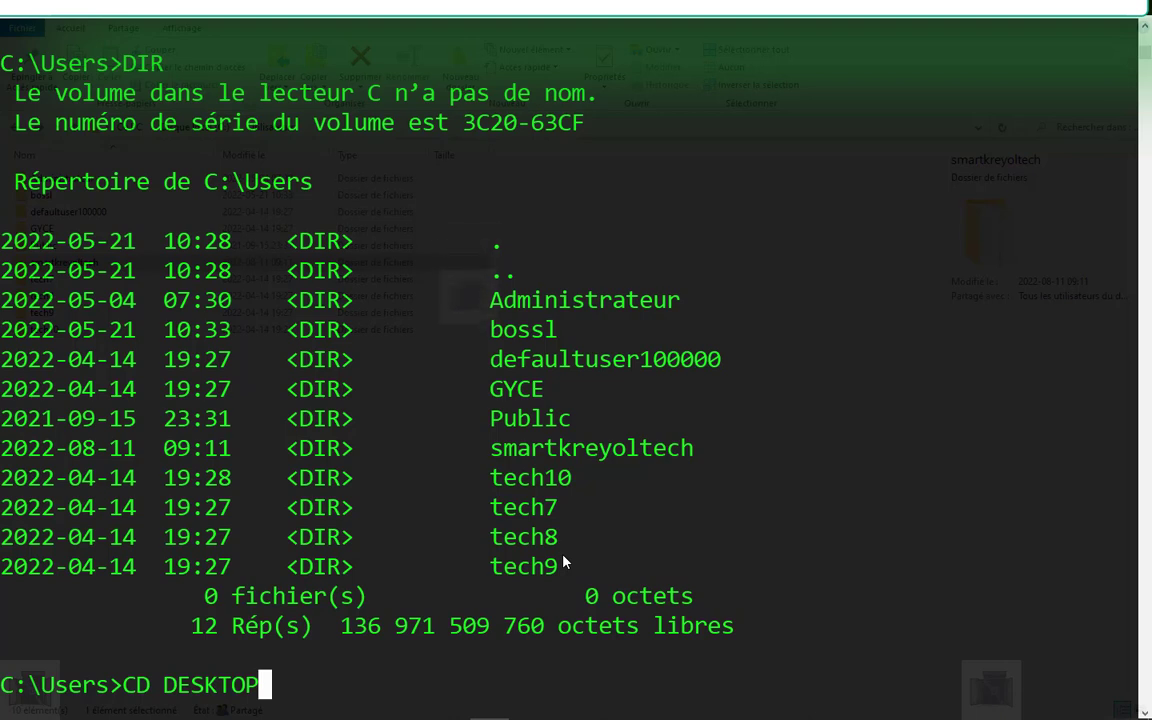
key("BackSpace")
key("BackSpace")
key("BackSpace")
key("BackSpace")
key("BackSpace")
key("BackSpace")
key("BackSpace")
key("BackSpace")
key("BackSpace")
key("BackSpace")
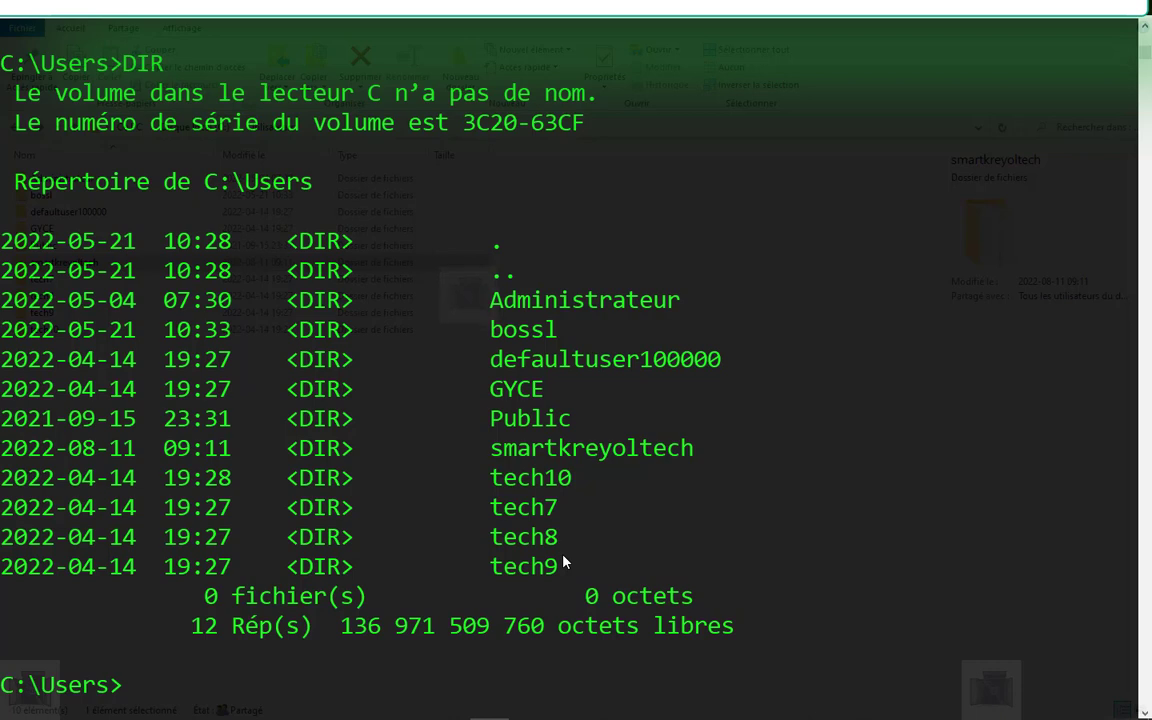
Step: Change from C:\Users into the smartkreyoltech directory by running CD SMARTKREYOLTECH
type("CD SMARTKREYOLTECH")
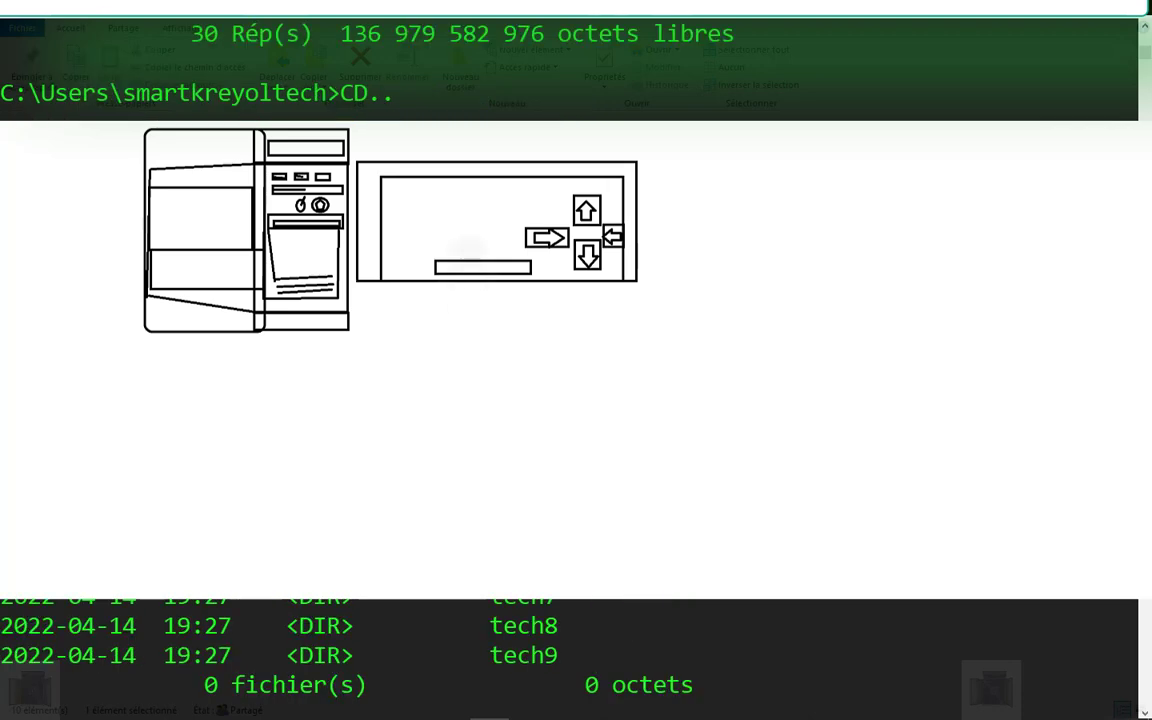
left_click_drag(699, 535, 489, 540)
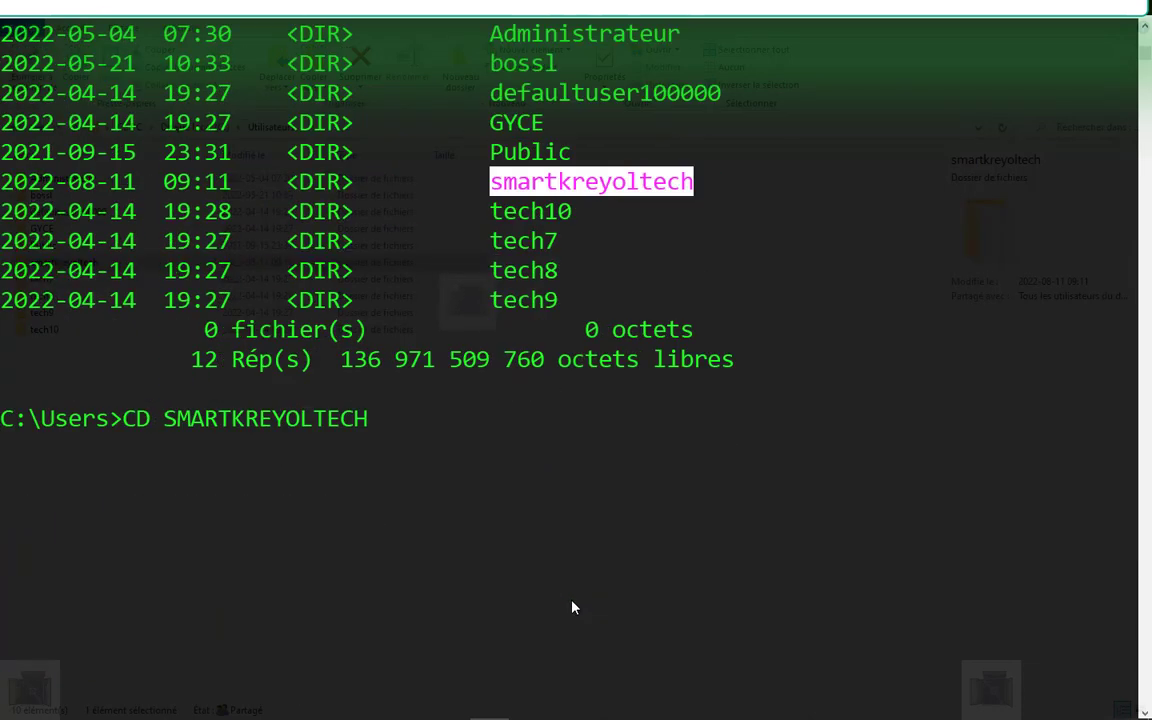
key("Return")
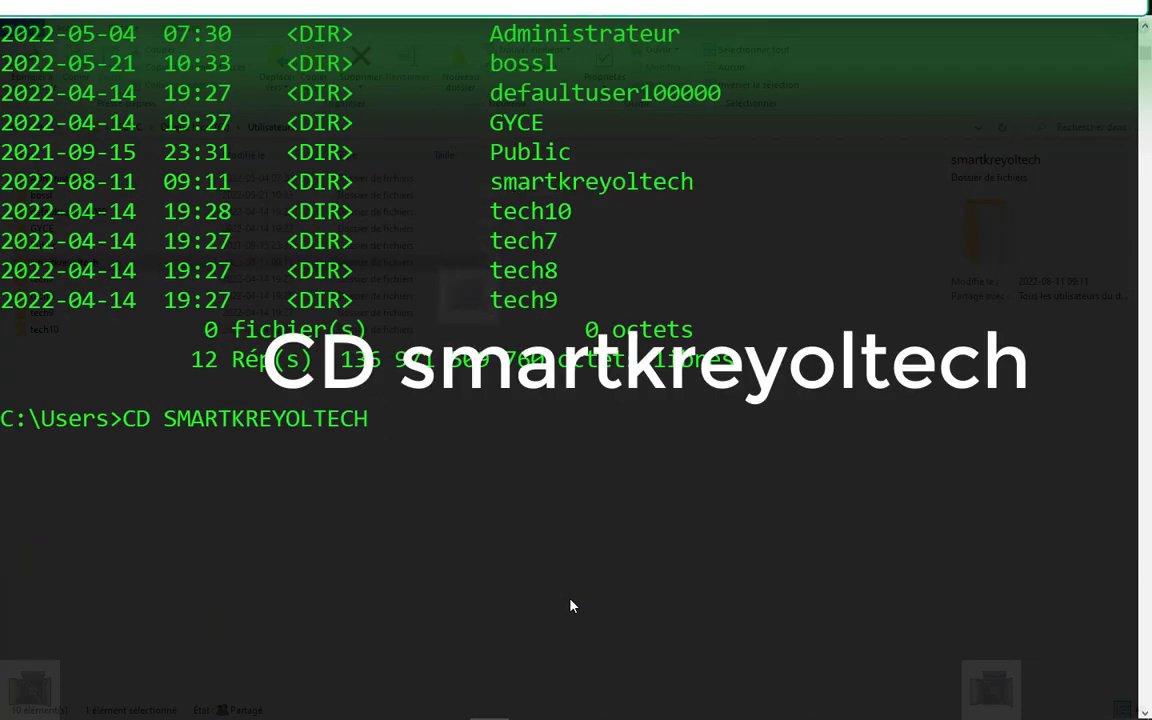
key("Return")
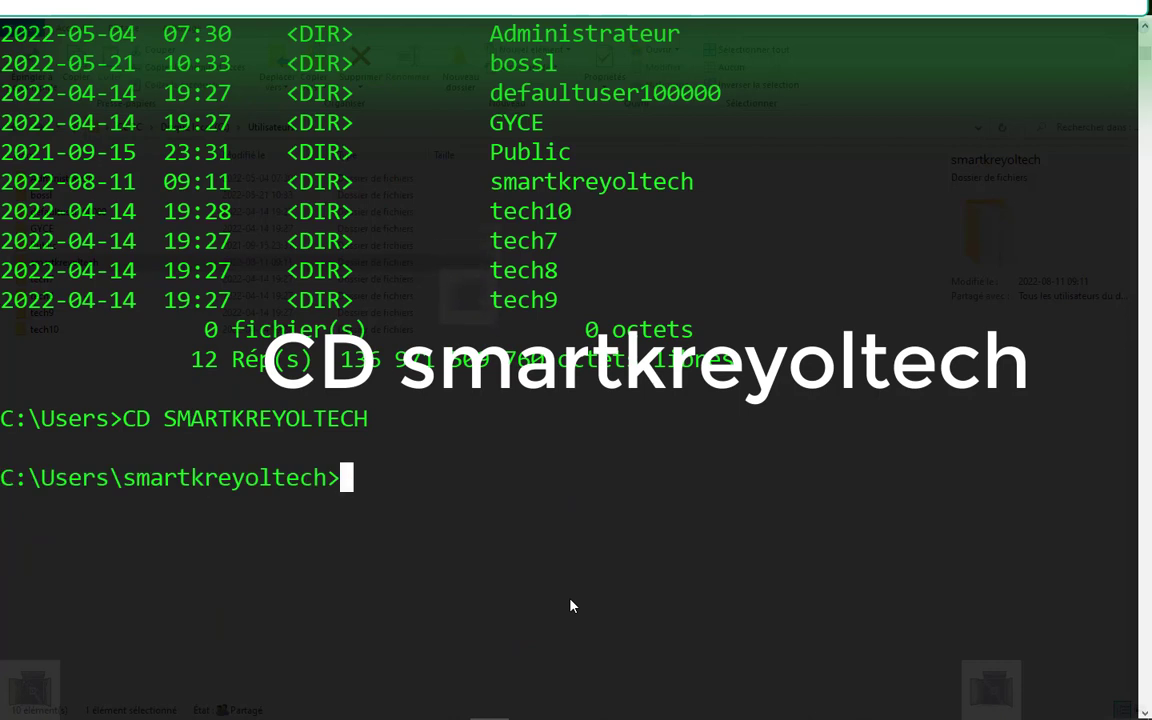
Step: Move down from smartkreyoltech into the Desktop directory by recalling and running the earlier CD DESKTOP command
key("Up")
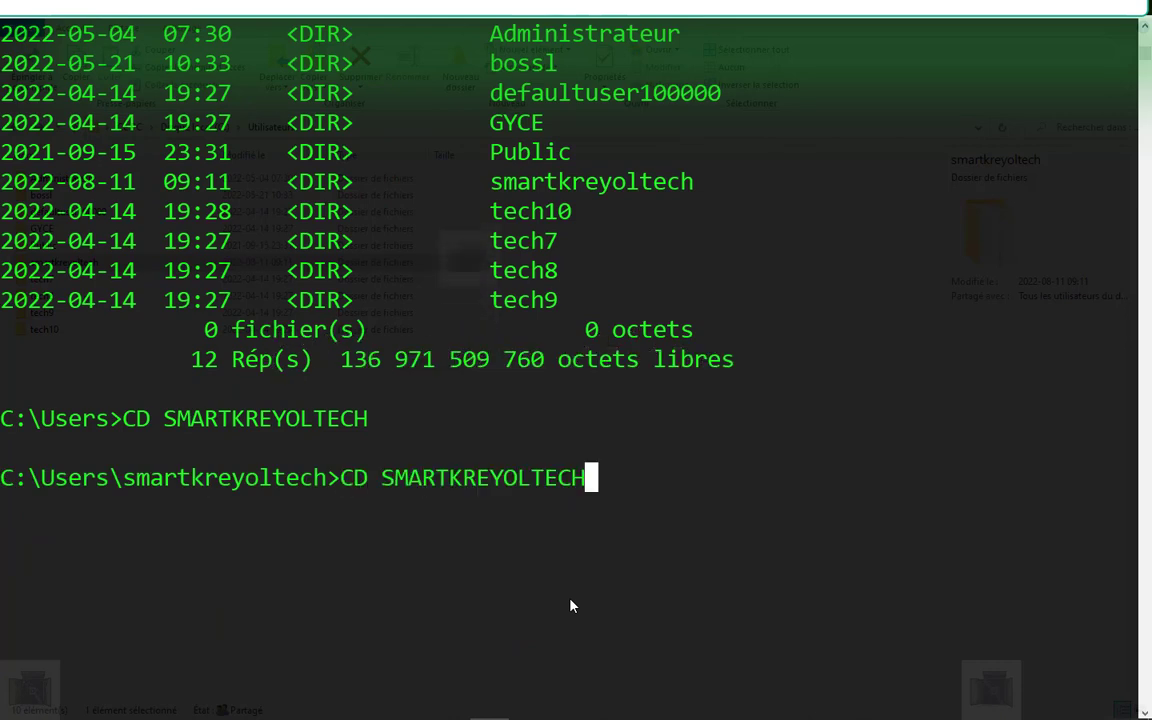
key("Up")
key("Up")
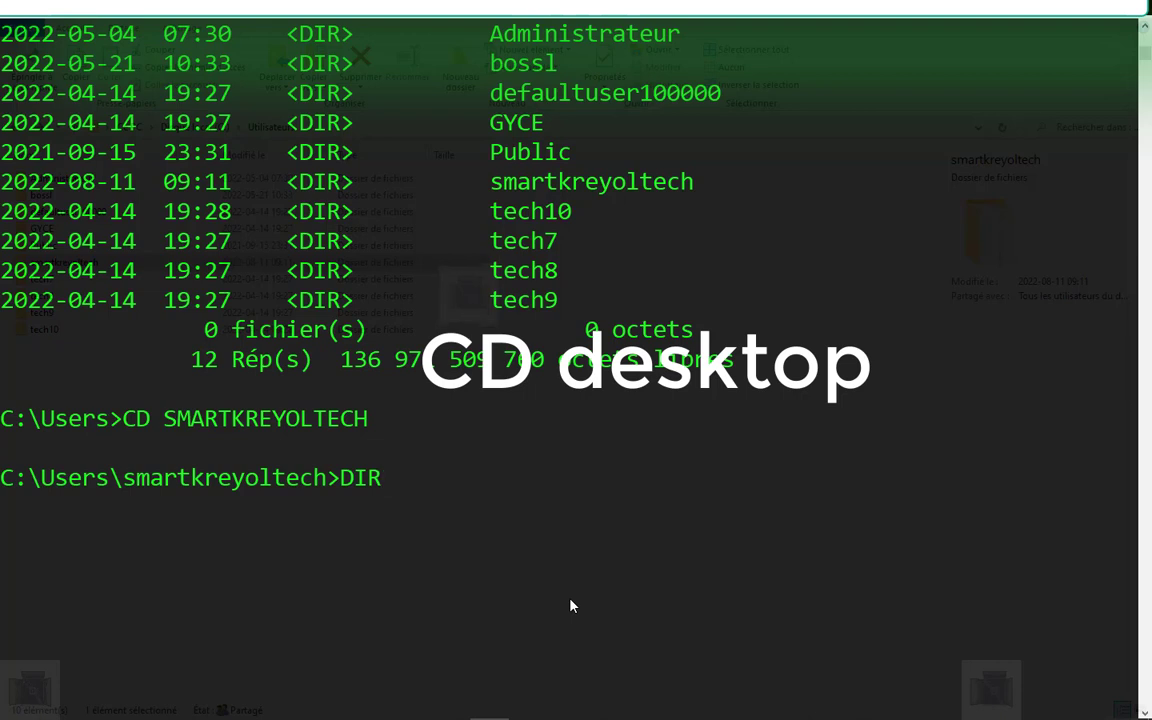
key("Up")
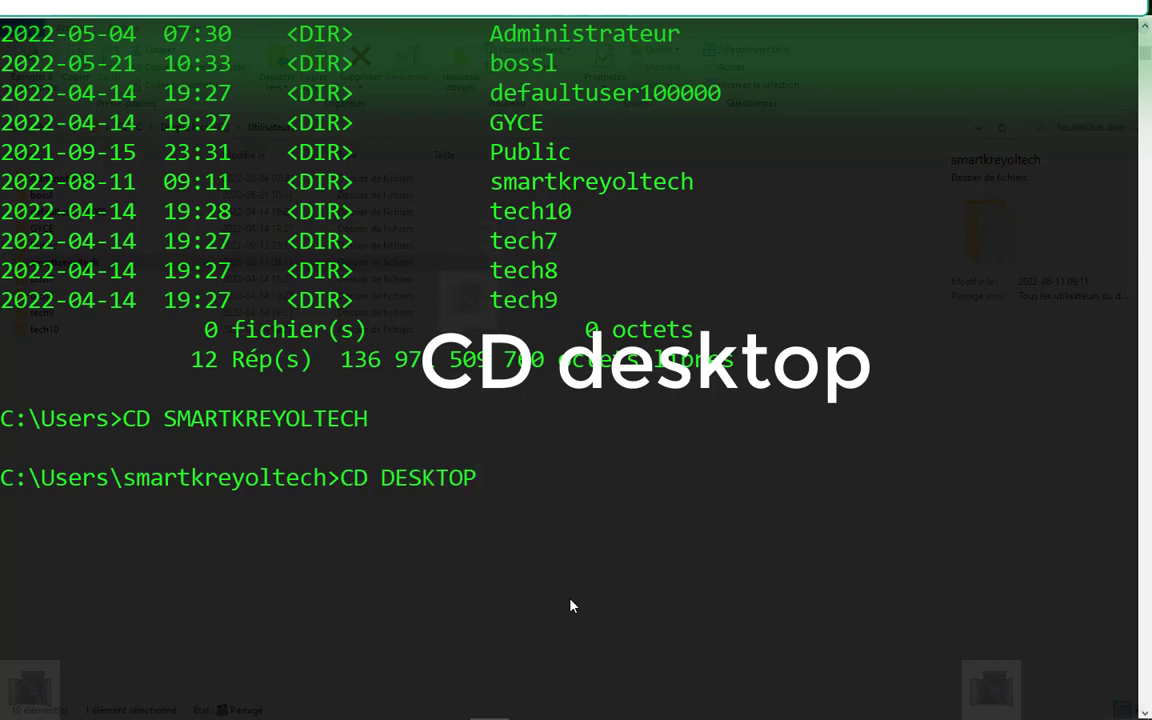
key("Return")
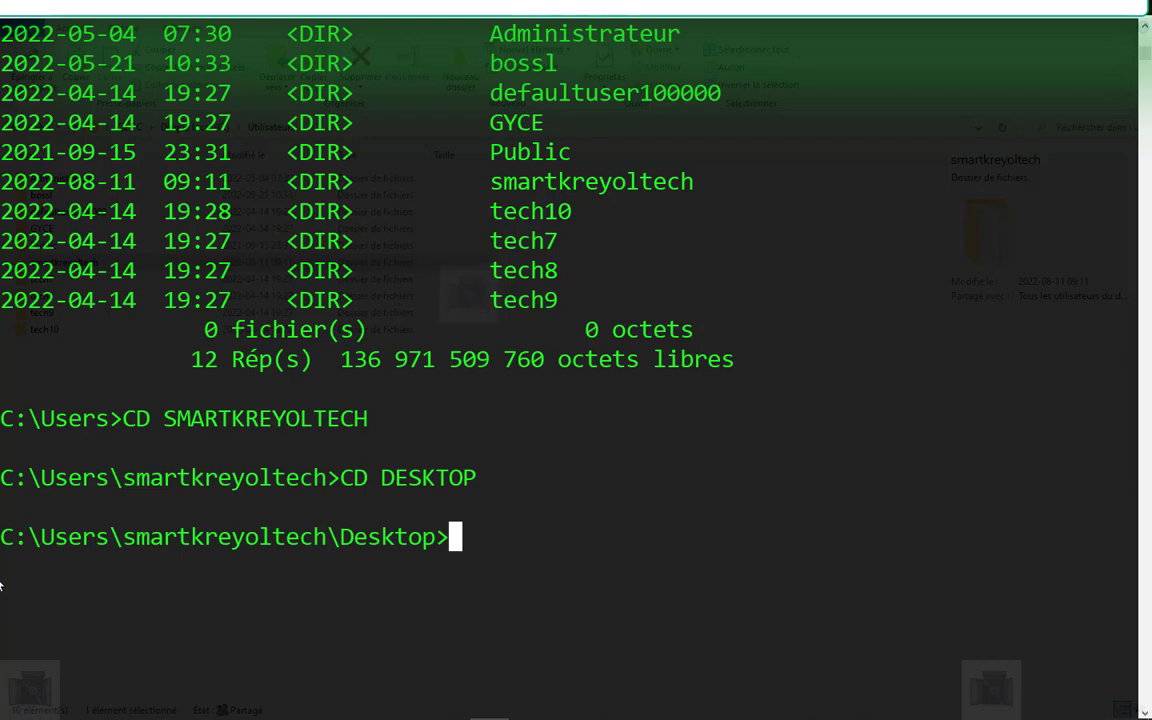
Step: Highlight the Users, smartkreyoltech and Desktop parts of the prompt path one after another, then clear the selection
left_click_drag(121, 537, 47, 538)
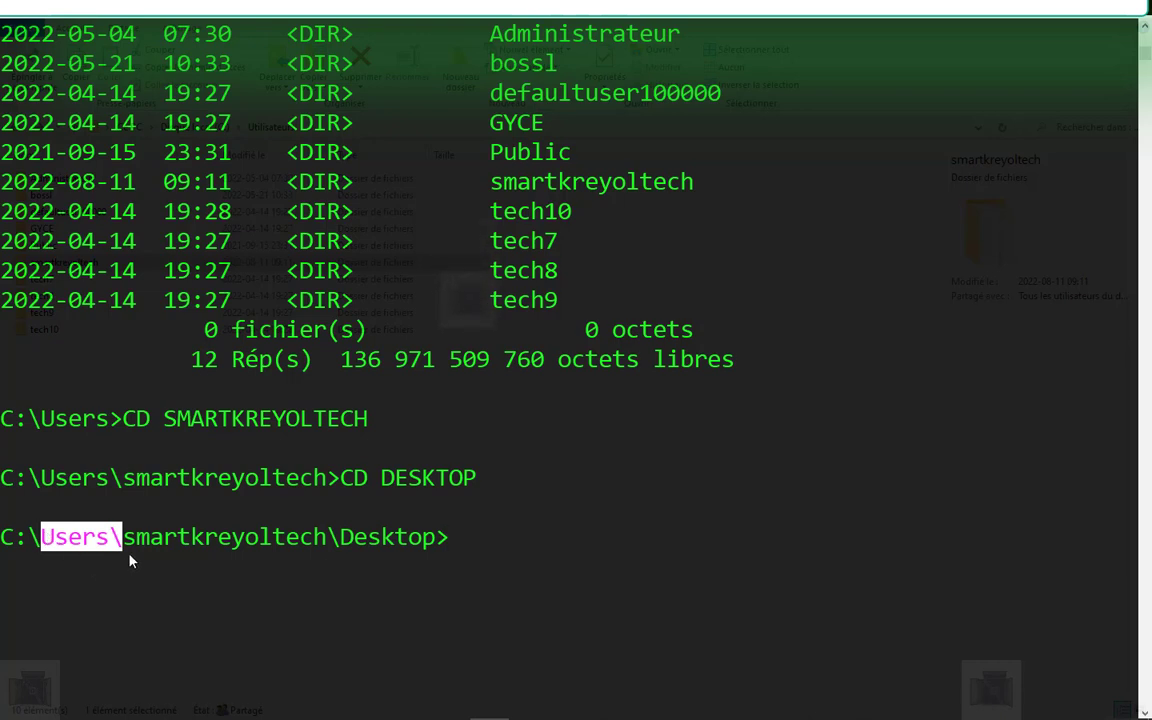
left_click_drag(123, 543, 333, 550)
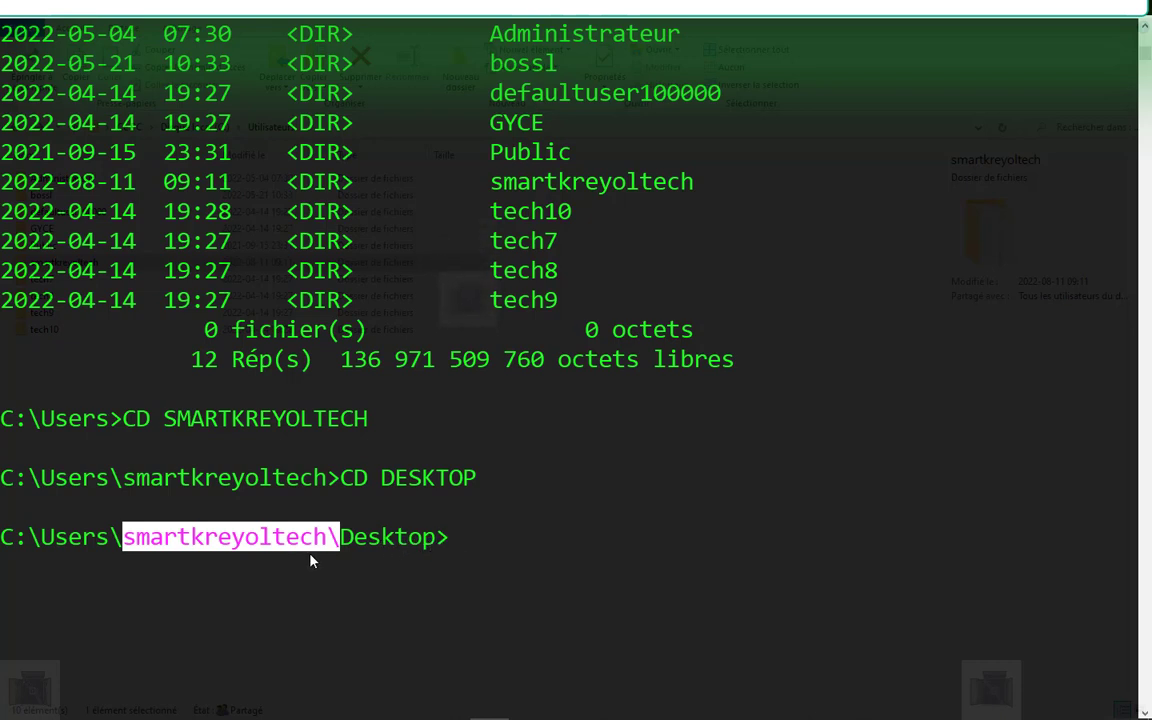
left_click_drag(455, 540, 348, 545)
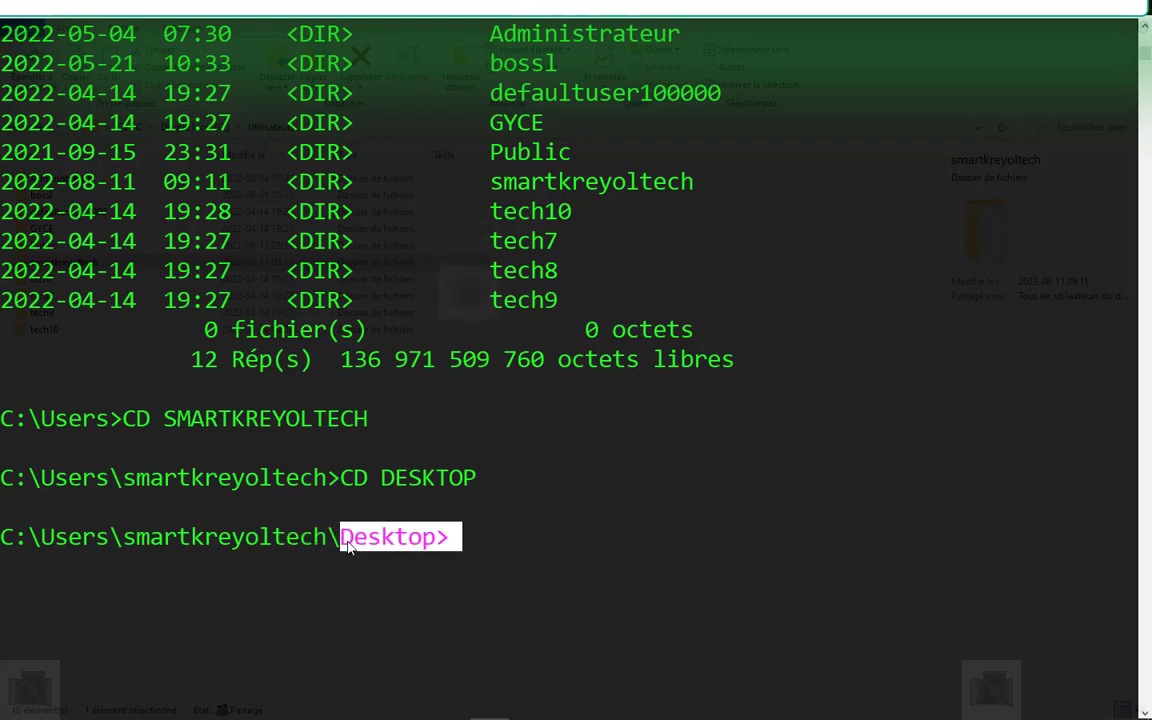
left_click(500, 567)
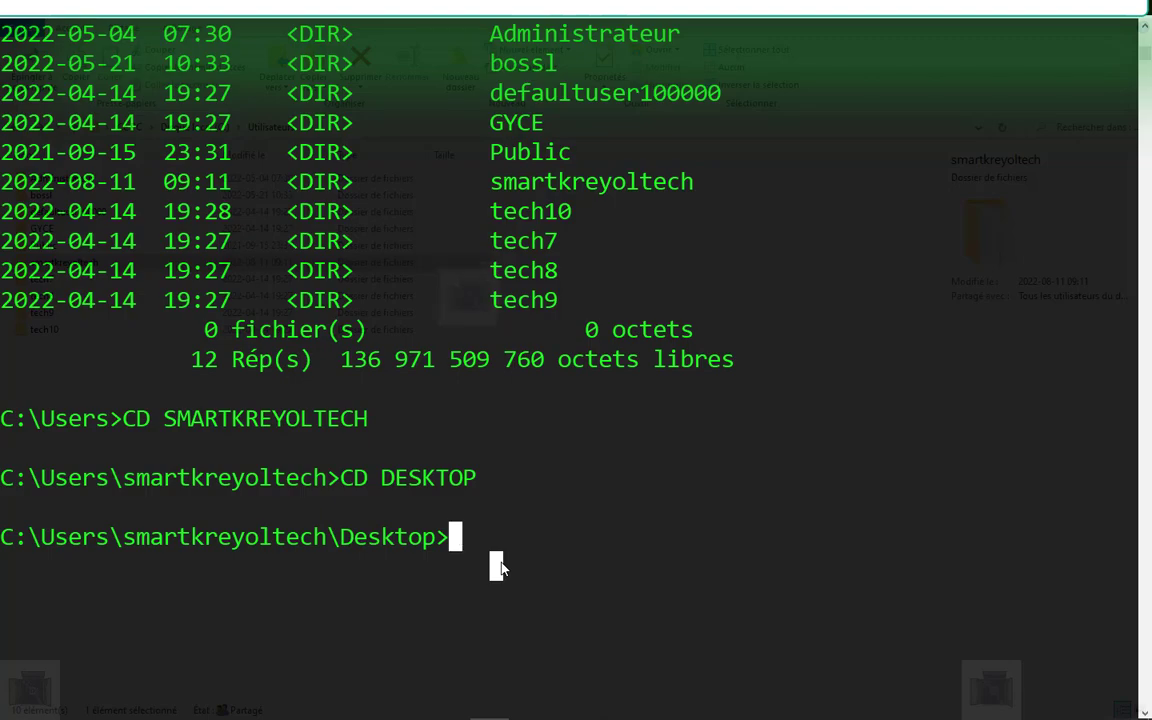
Step: List the Desktop directory with DIR, review the listing up to its beginning and highlight two neighbouring folder entries
type("DIR")
key("Return")
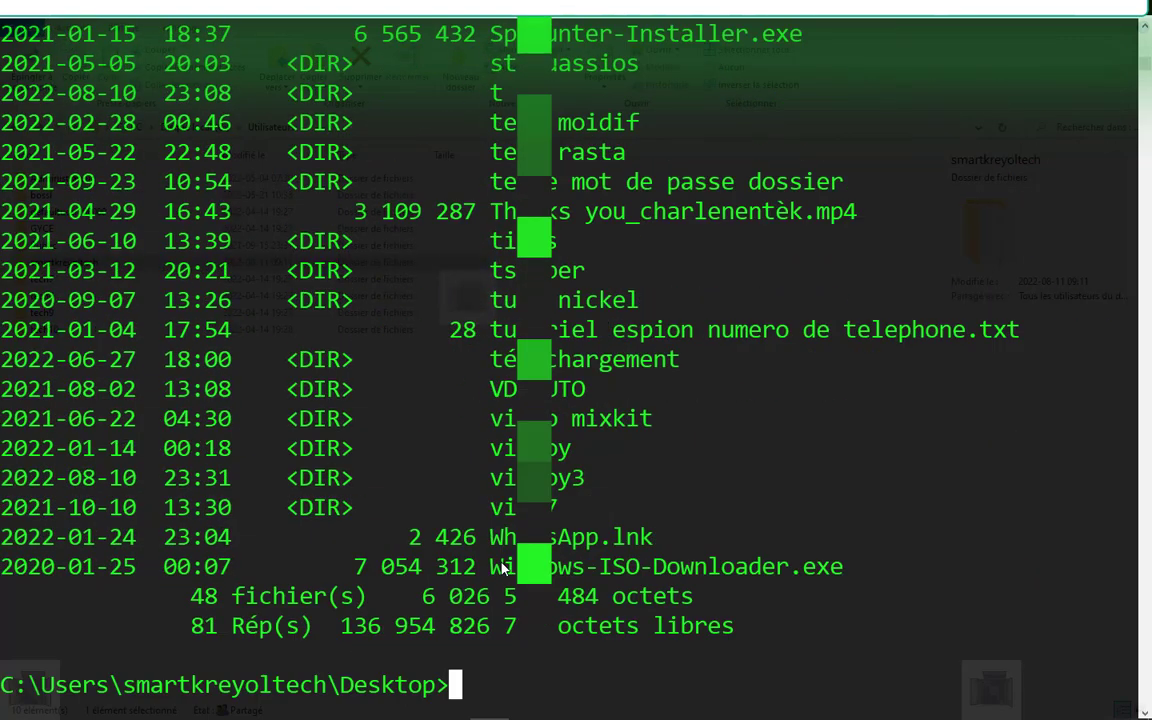
scroll(553, 217, "up", 8)
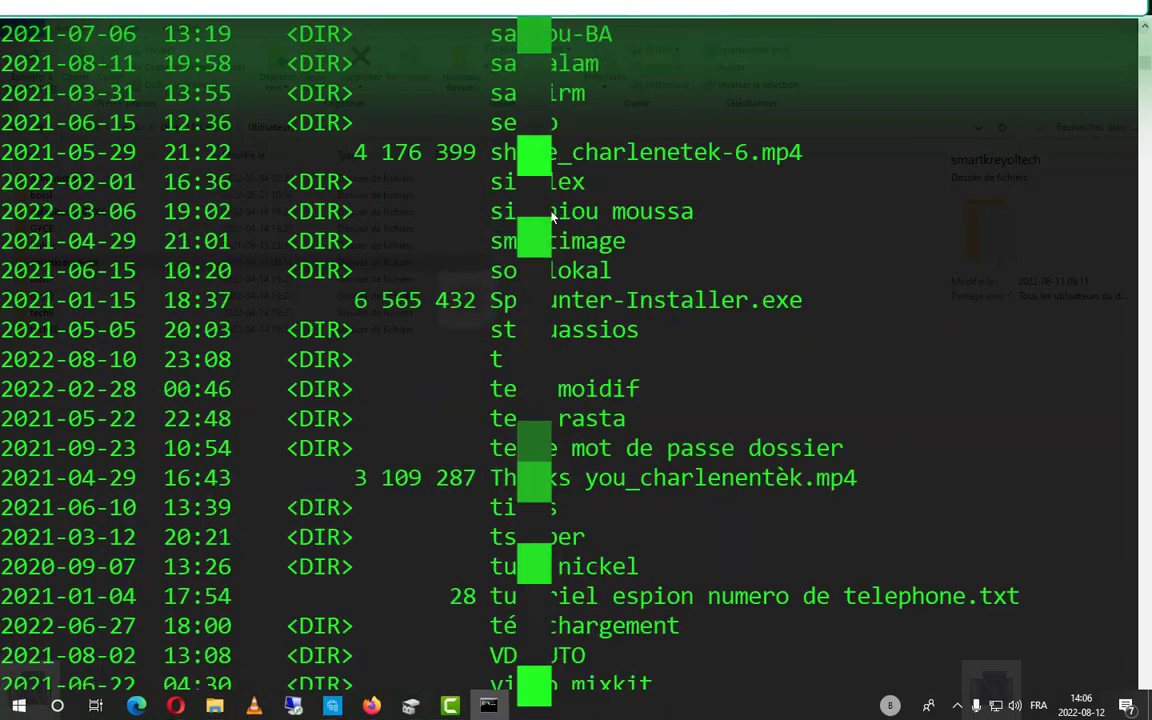
scroll(553, 217, "up", 14)
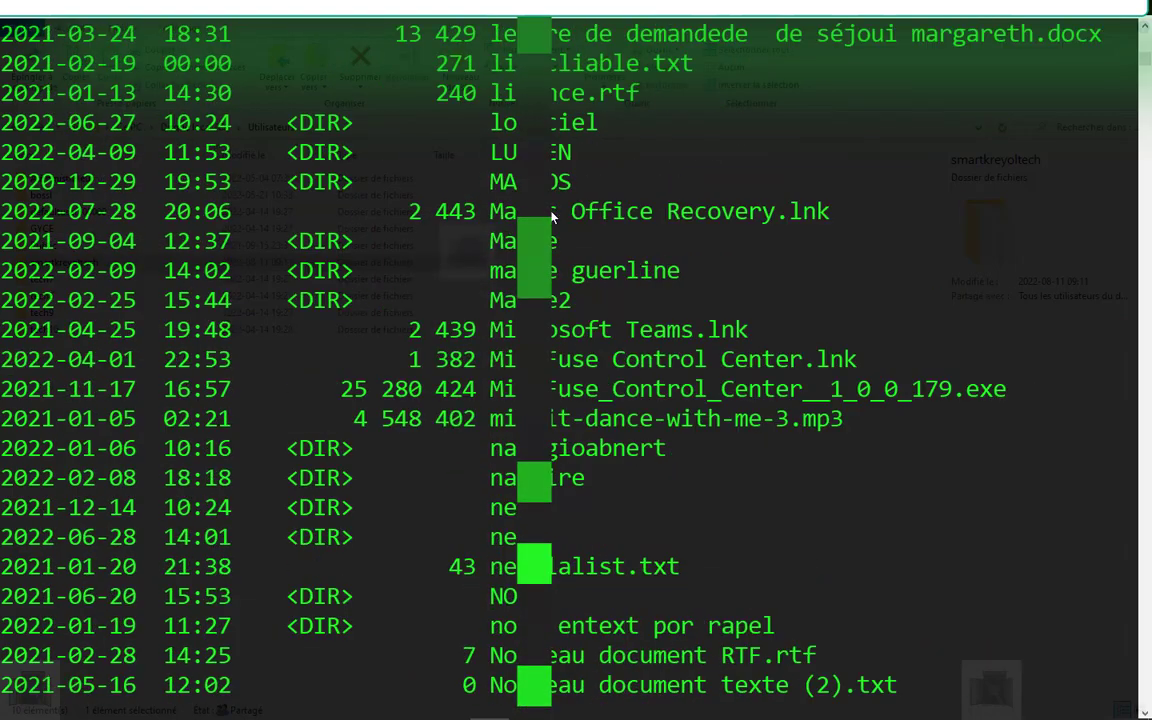
scroll(553, 217, "up", 12)
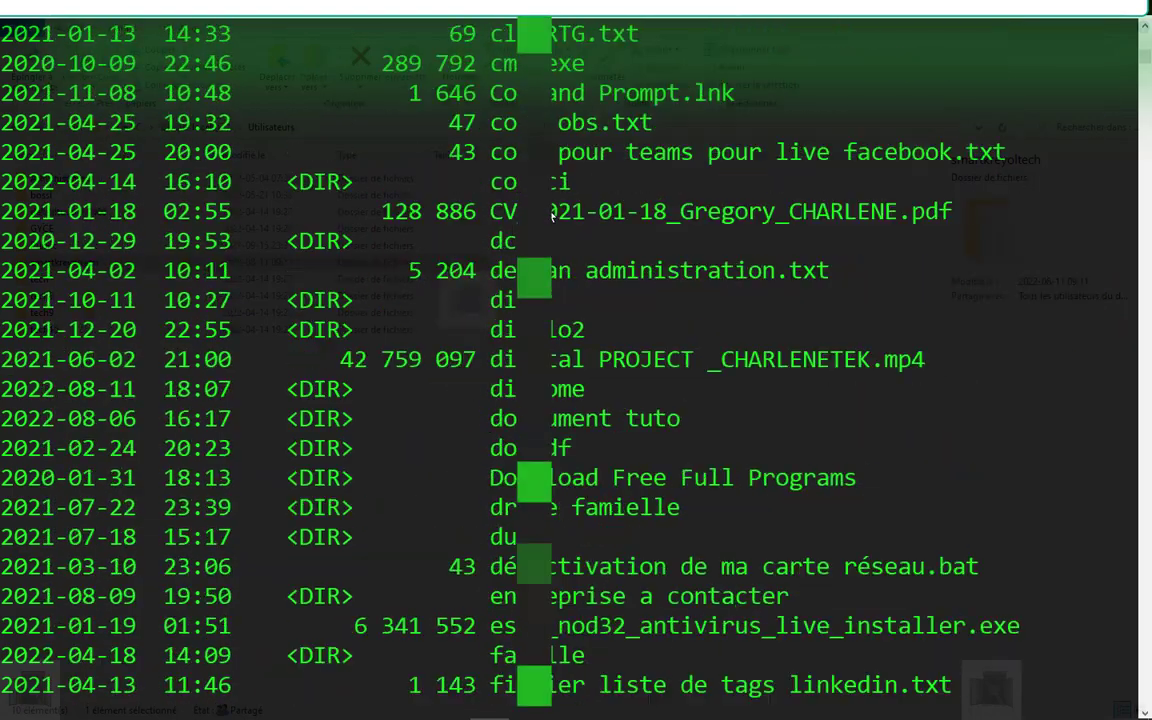
scroll(553, 217, "up", 6)
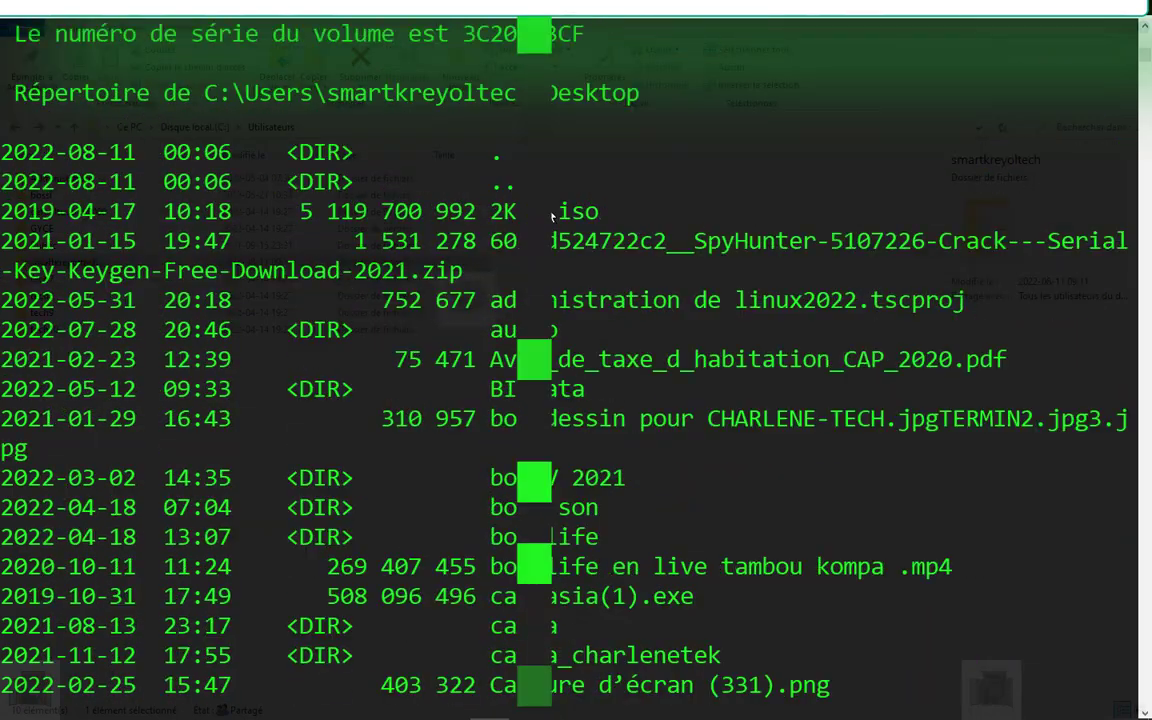
scroll(553, 217, "down", 3)
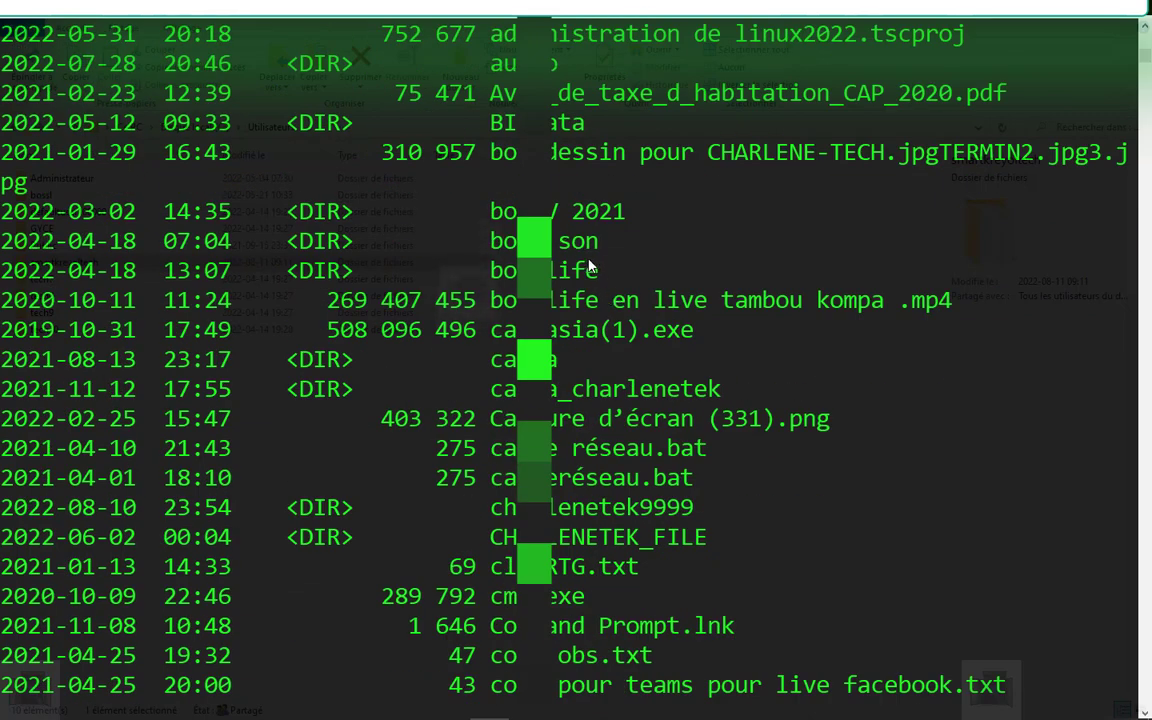
left_click_drag(596, 244, 497, 255)
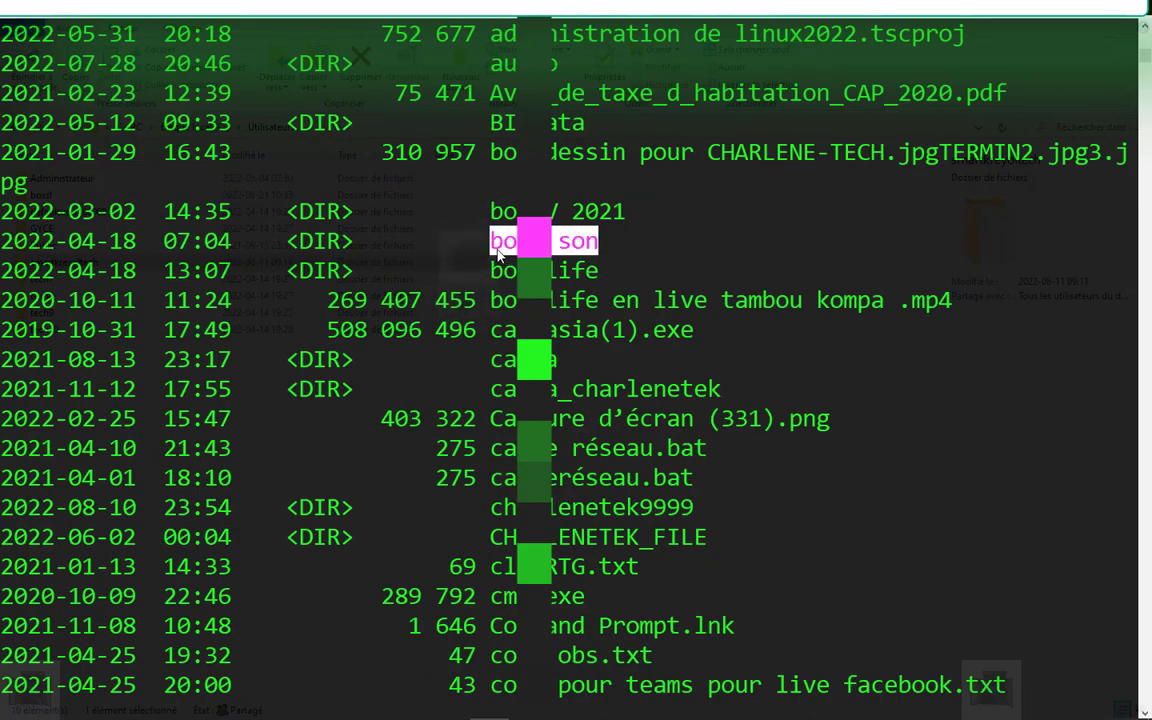
left_click(596, 282)
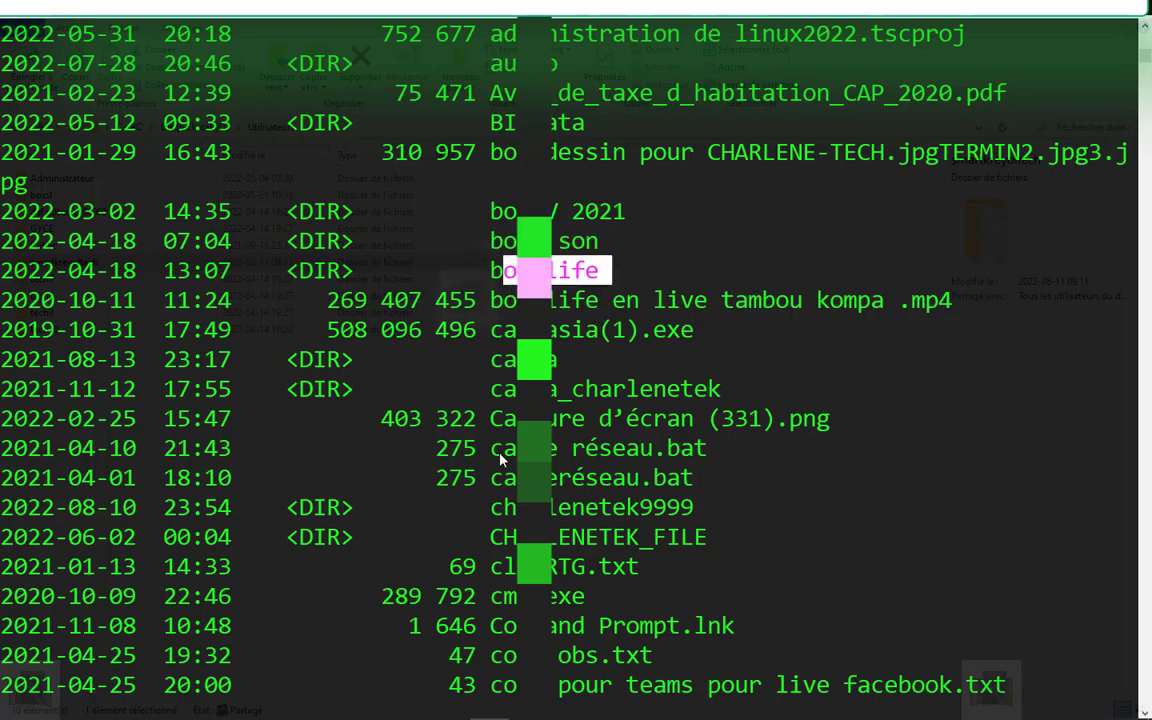
Step: Switch to File Explorer and open the smartkreyoltech folder and its Bureau subfolder to compare with the DIR listing
mouse_move(176, 708)
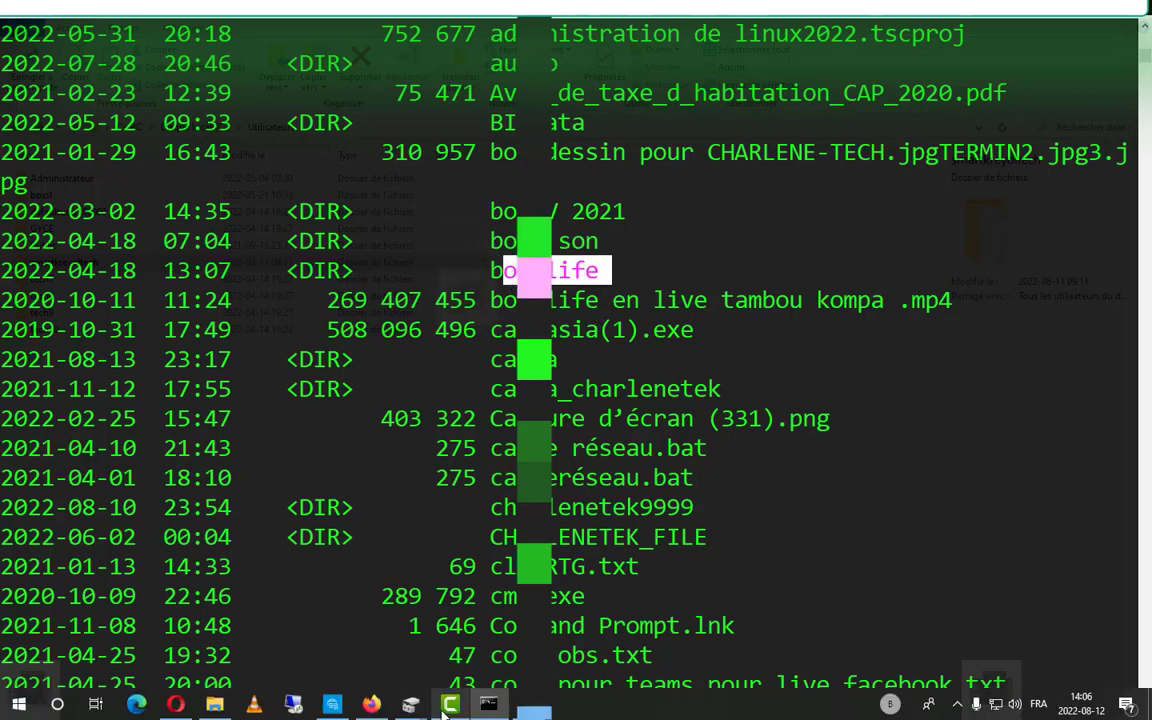
left_click(214, 705)
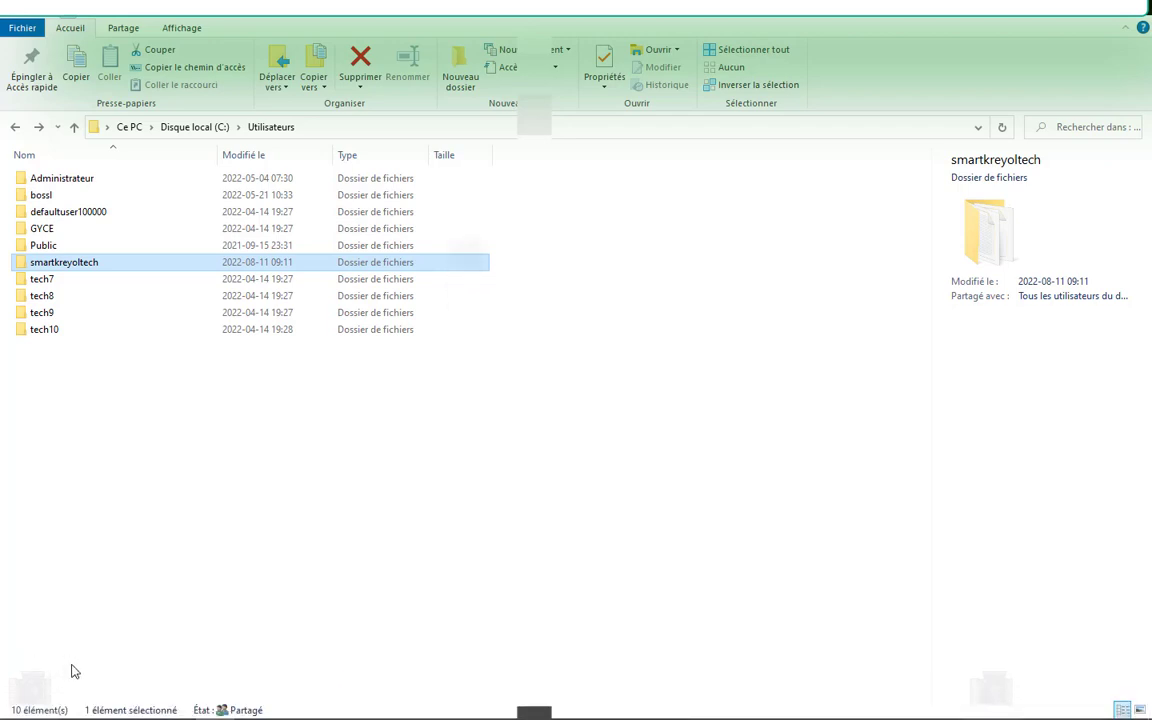
mouse_move(27, 708)
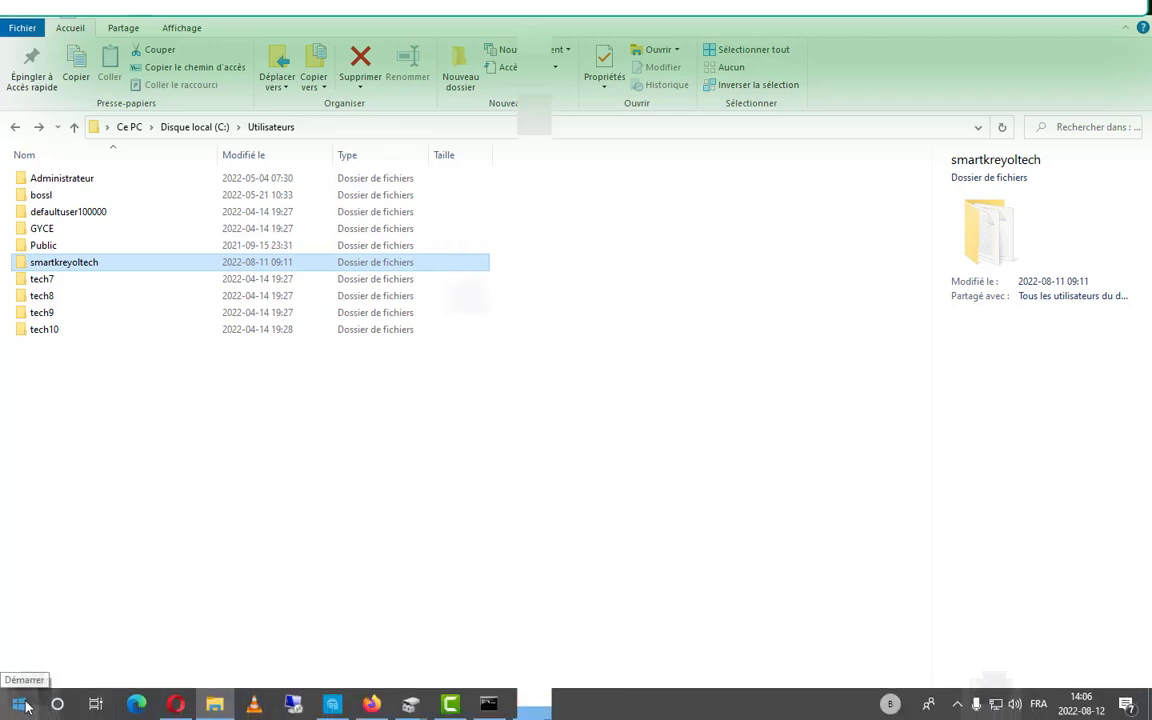
left_click(27, 708)
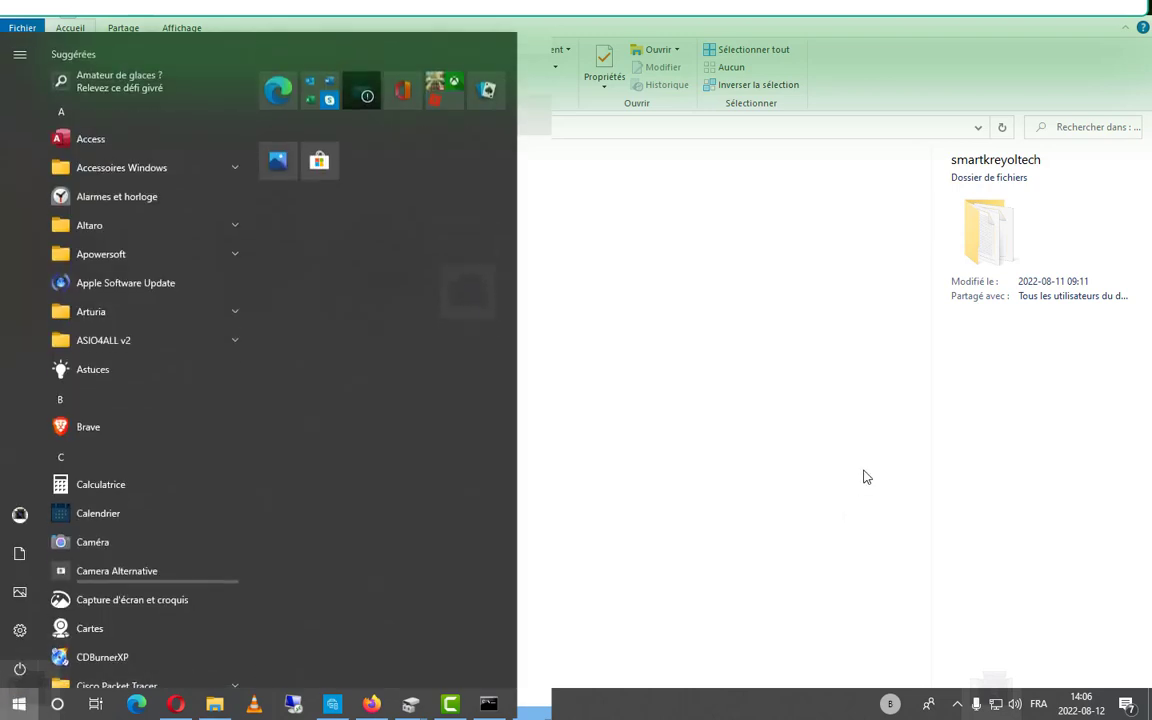
left_click(866, 477)
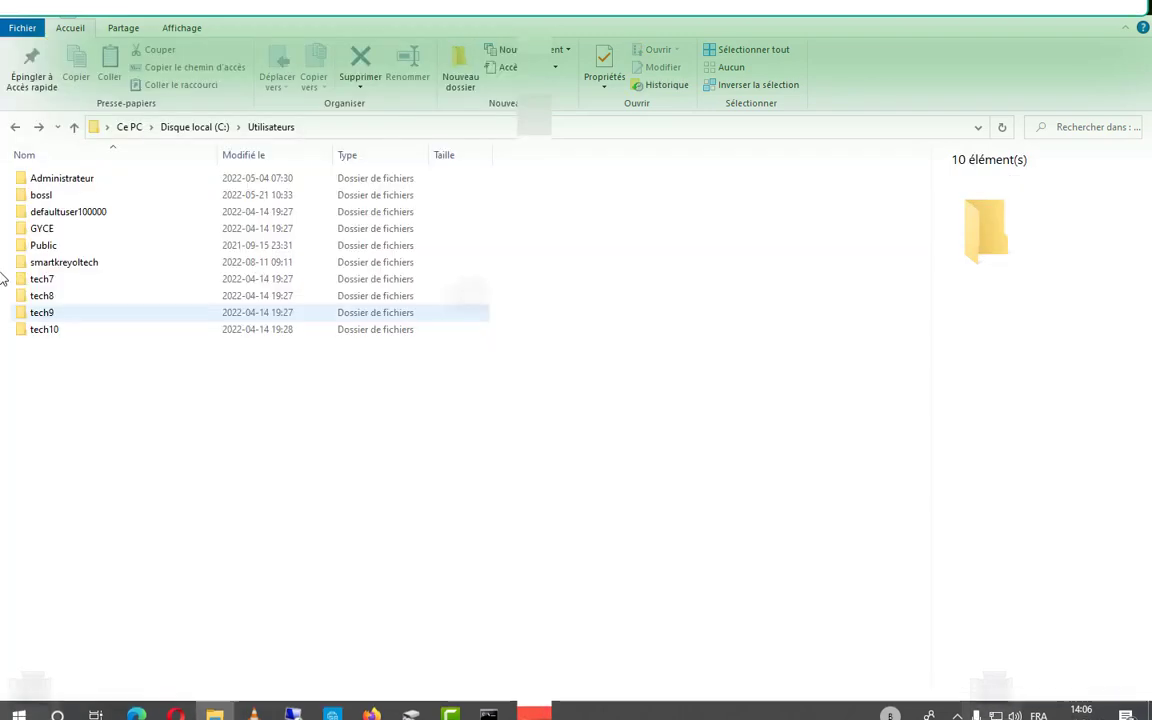
double_click(65, 264)
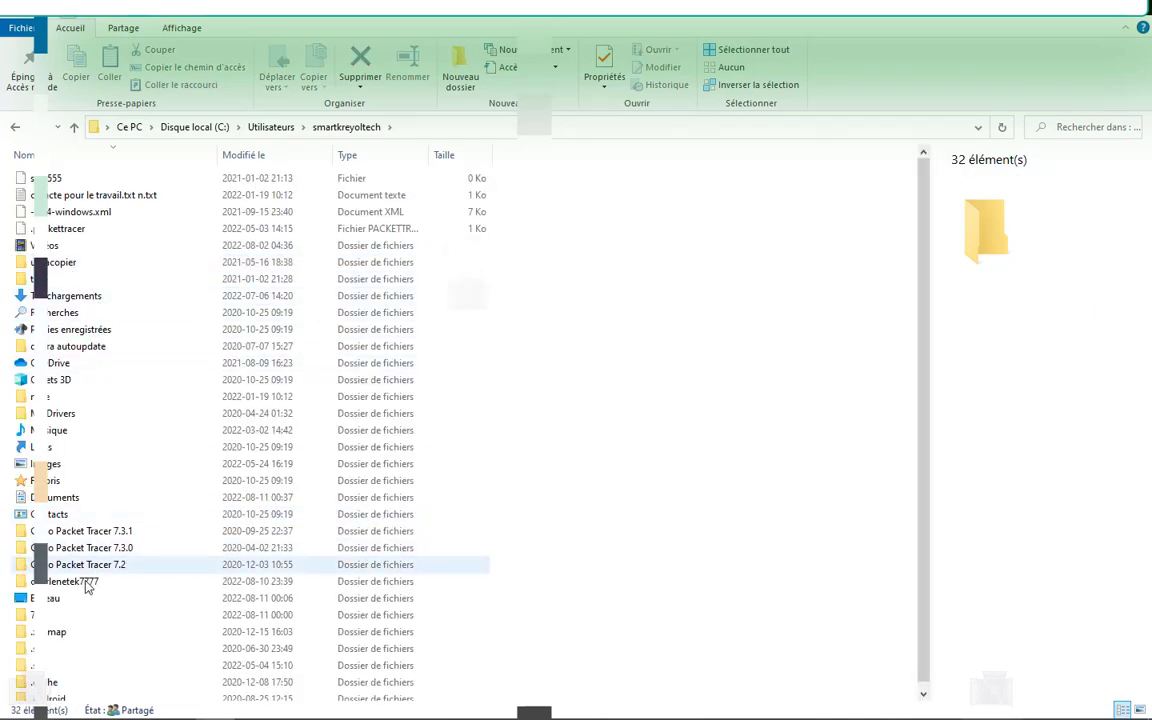
left_click(60, 602)
double_click(60, 602)
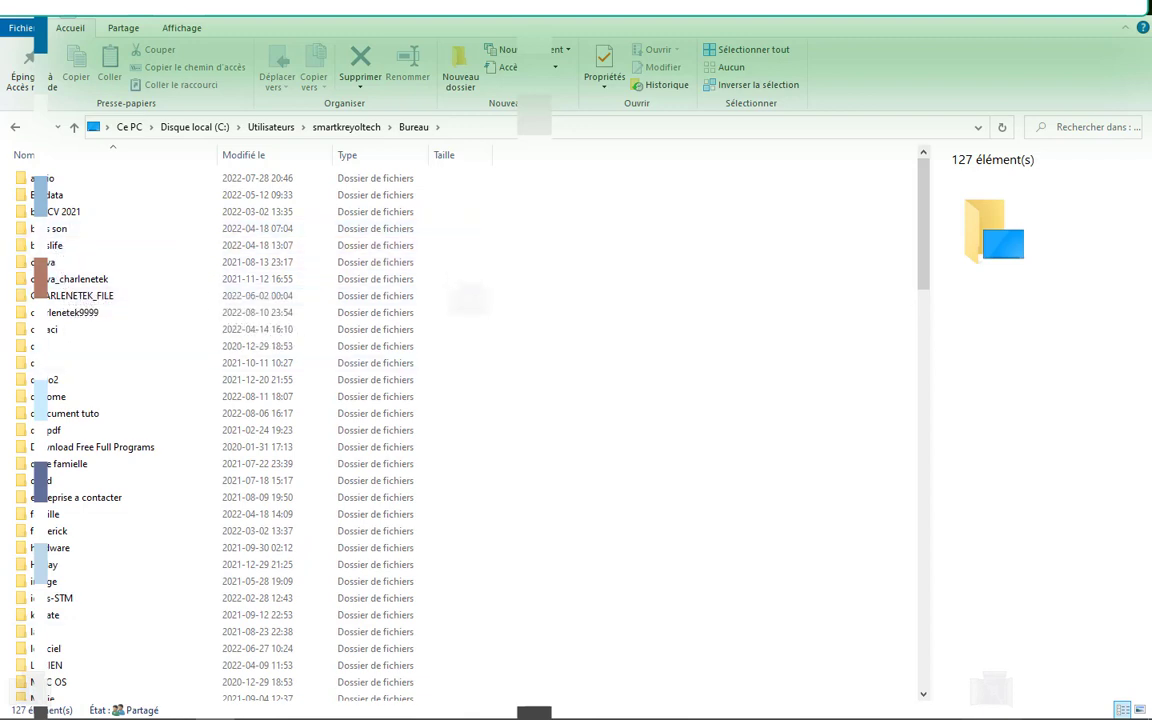
Step: Switch back to the Command Prompt and look through the rest of the Desktop listing down to the prompt
left_click(488, 710)
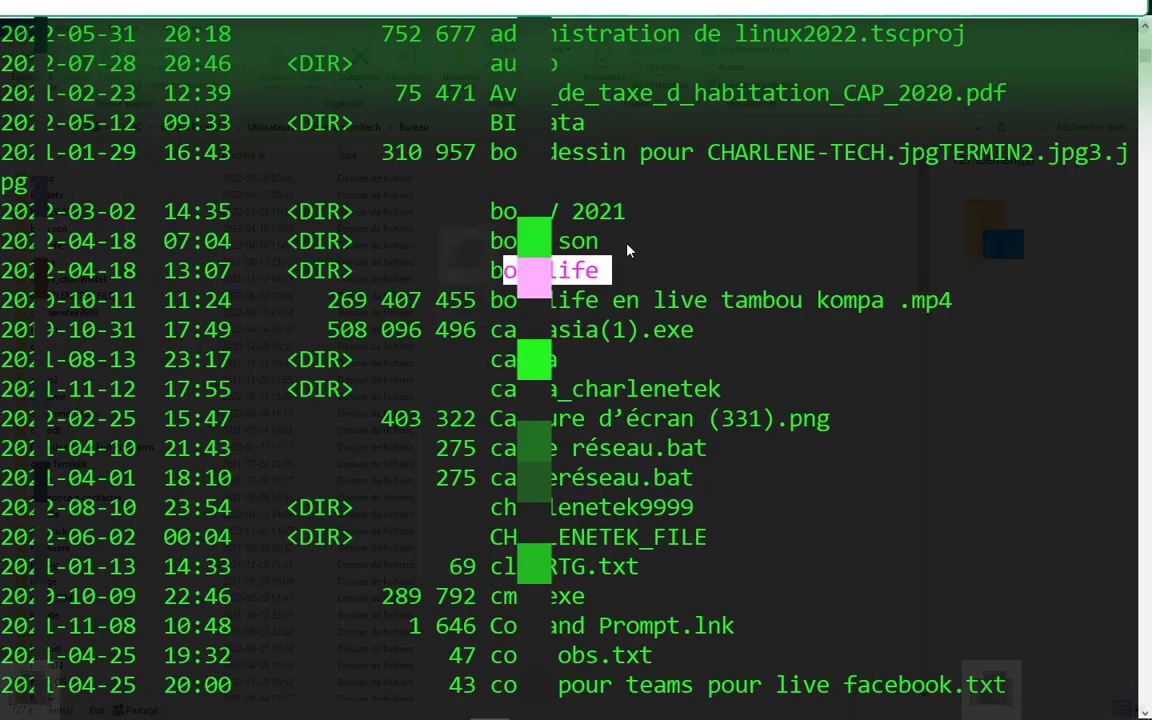
scroll(566, 301, "down", 20)
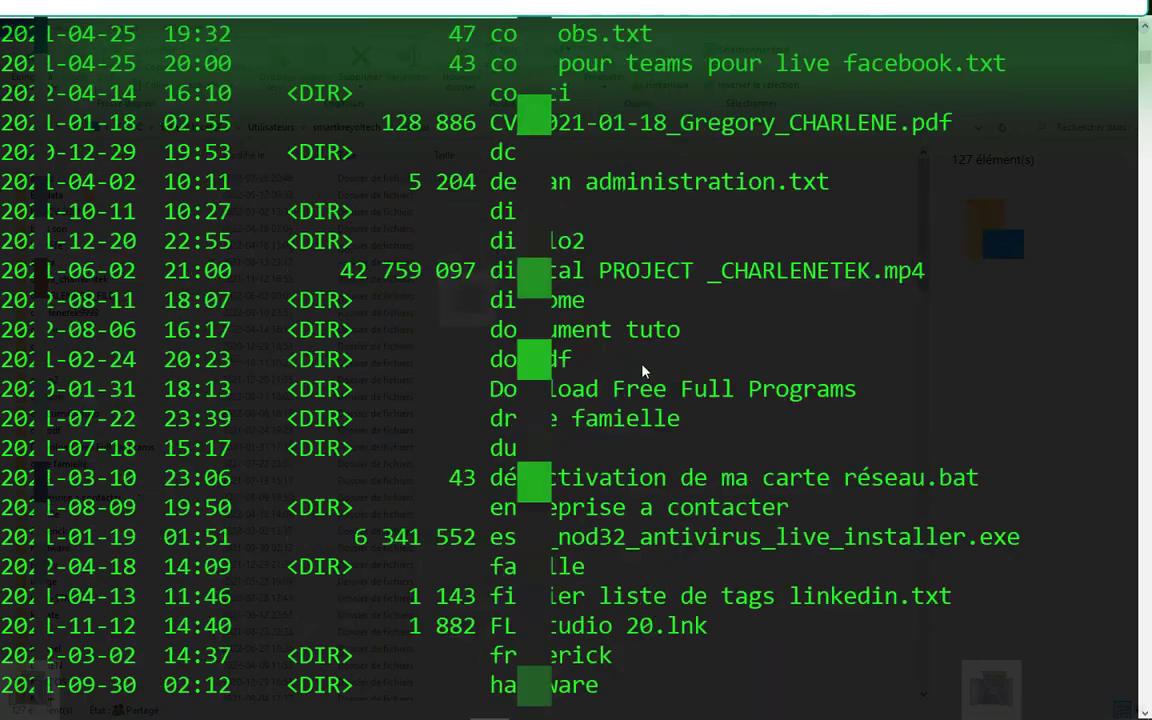
scroll(646, 388, "down", 20)
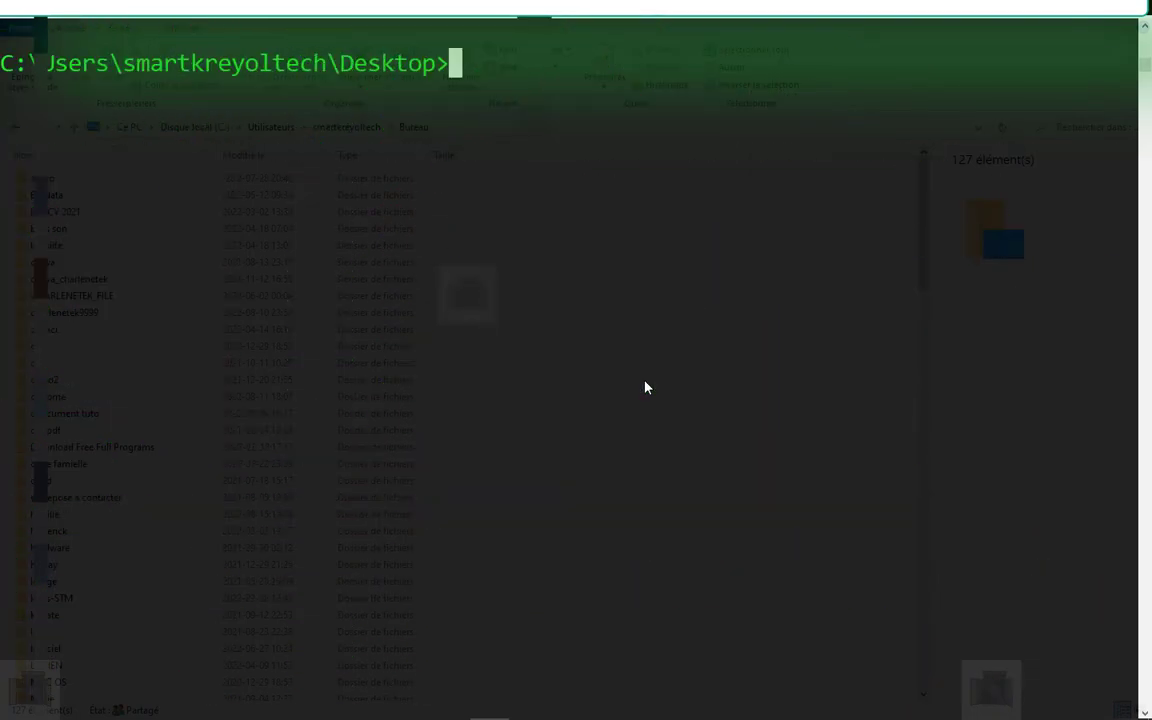
scroll(646, 388, "up", 5)
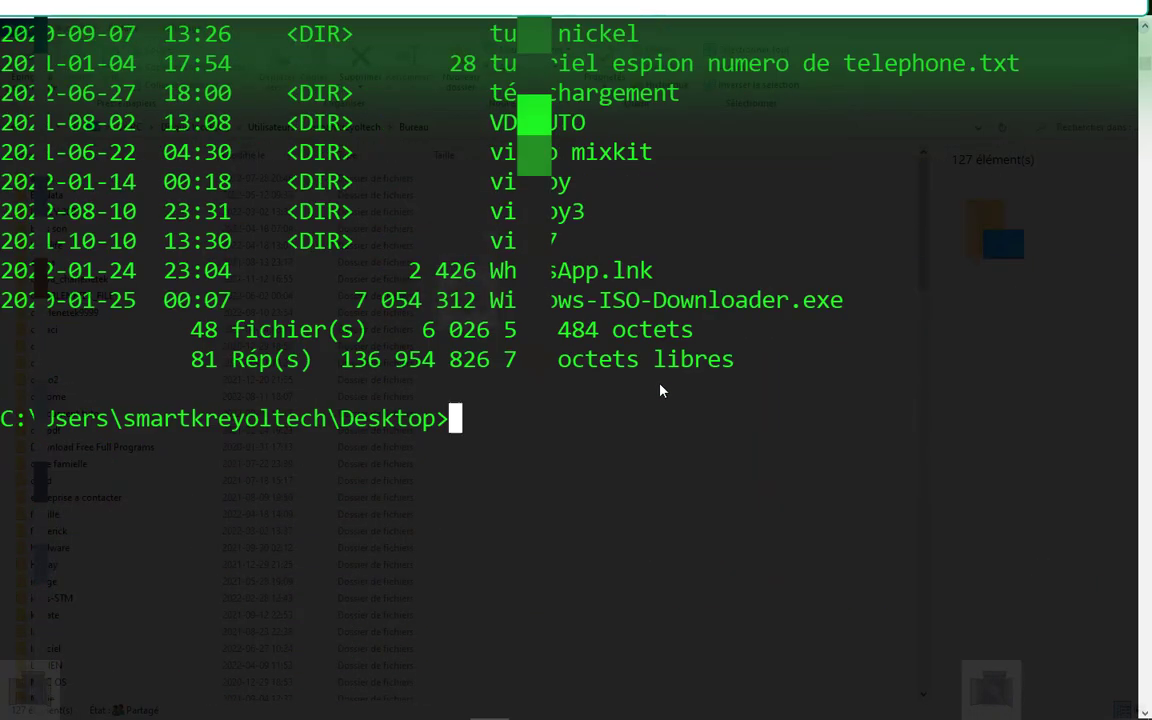
scroll(626, 534, "up", 3)
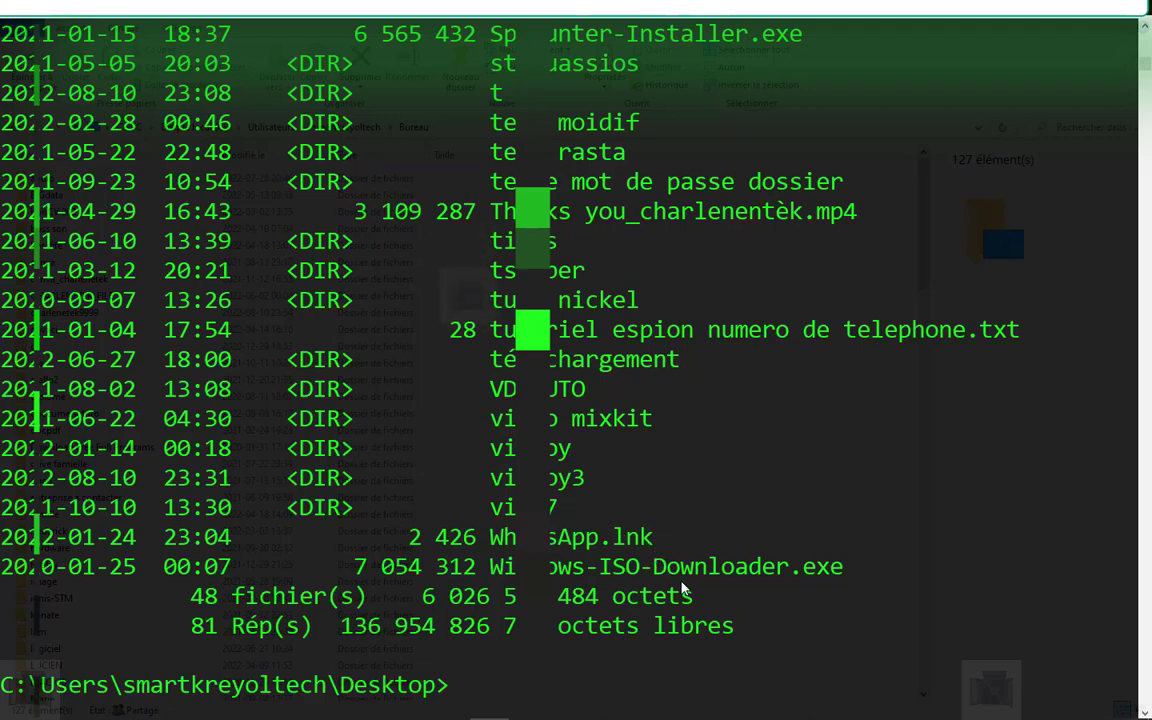
scroll(698, 609, "down", 2)
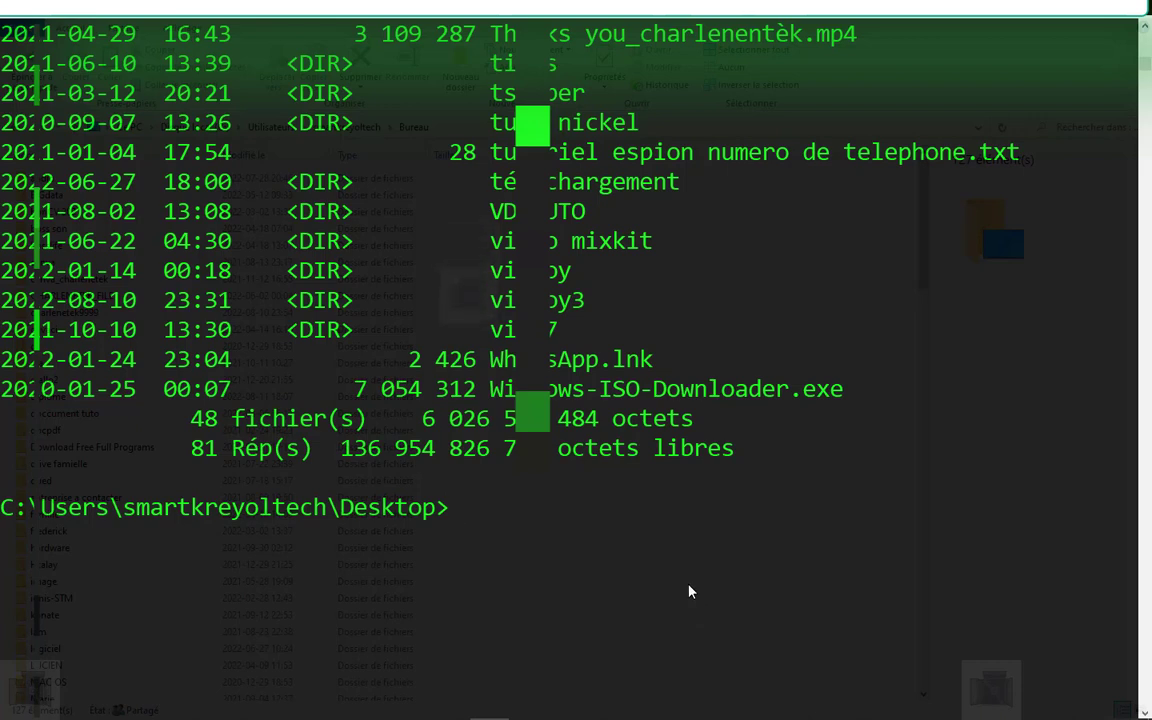
Step: Clear the screen with CLS and enter the MKDIR command name at the Desktop prompt without running it
type("CLS")
key("Return")
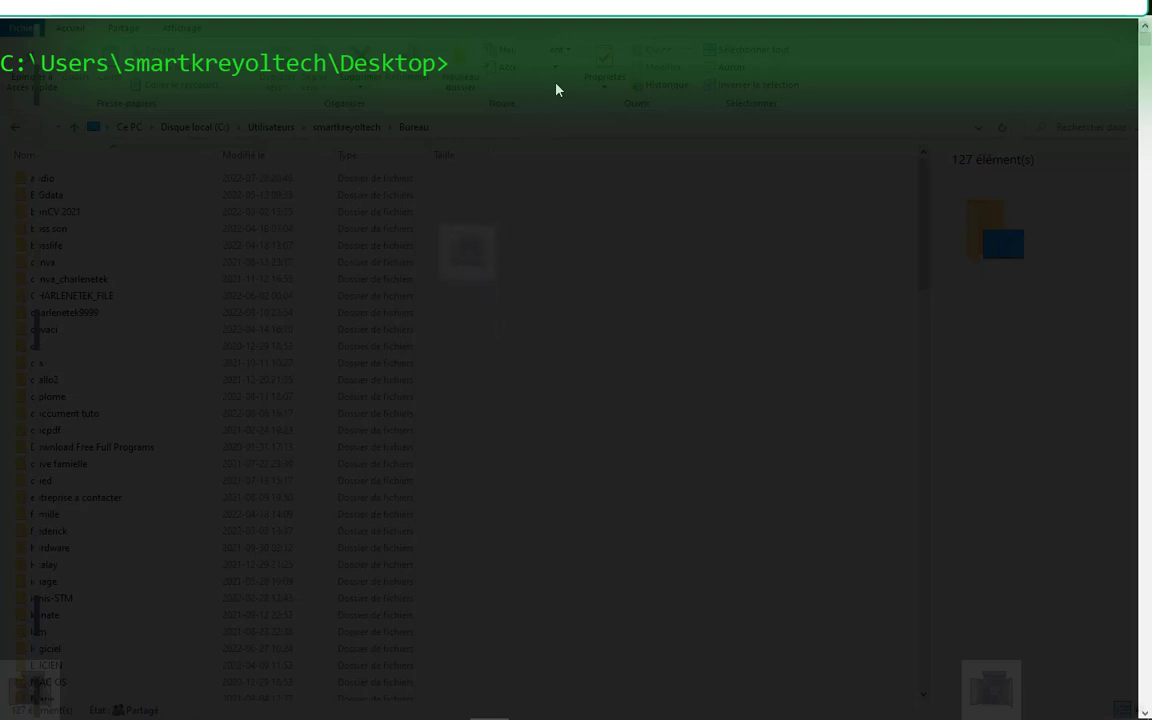
type("MKDIR")
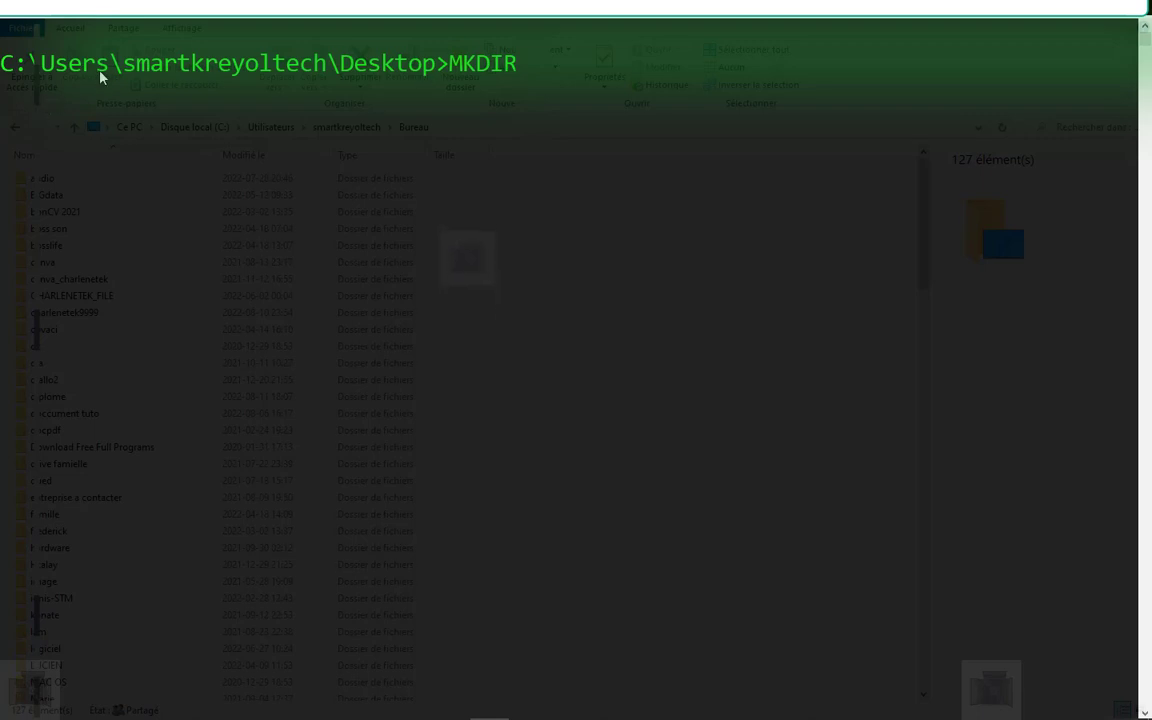
Step: Highlight the Users, smartkreyoltech and Desktop parts of the prompt path one after another, and clear the selection
left_click_drag(122, 62, 43, 64)
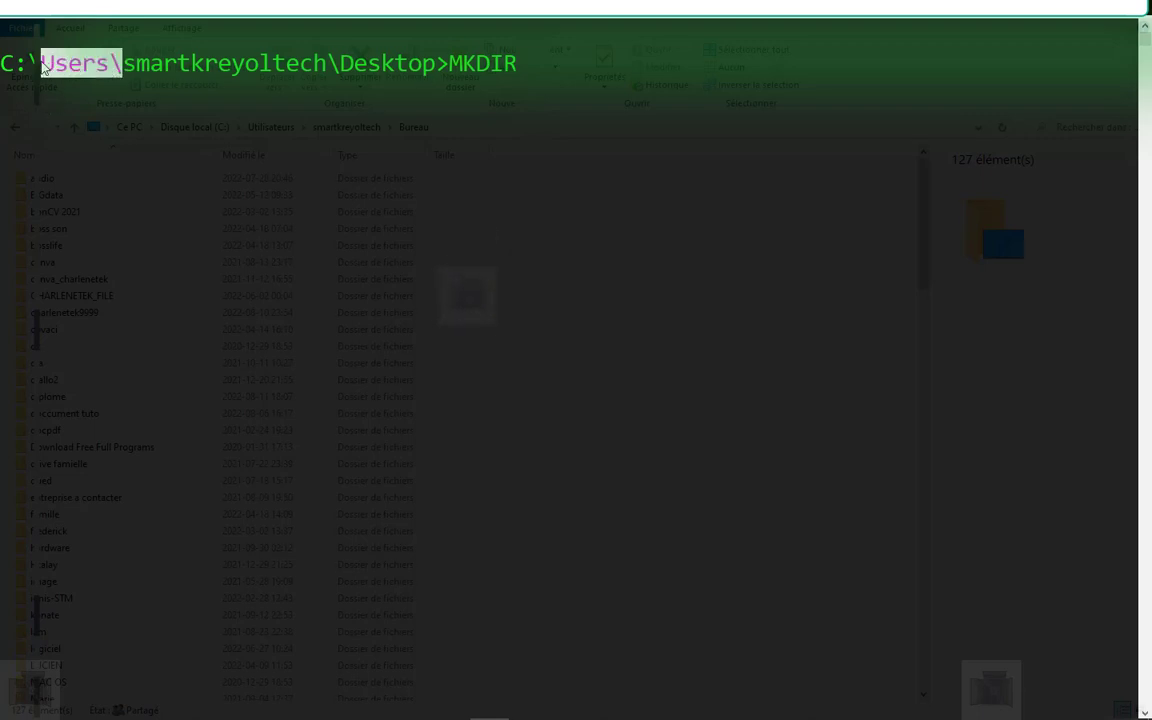
left_click_drag(128, 68, 325, 72)
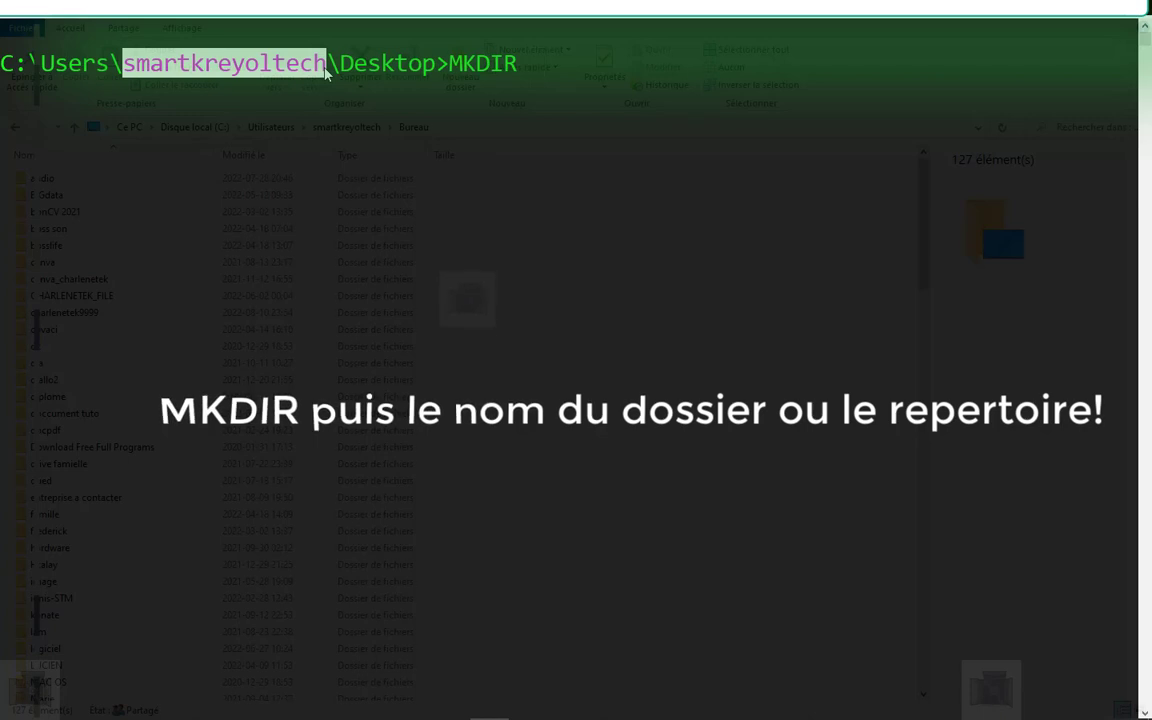
left_click_drag(341, 68, 532, 77)
left_click(537, 75)
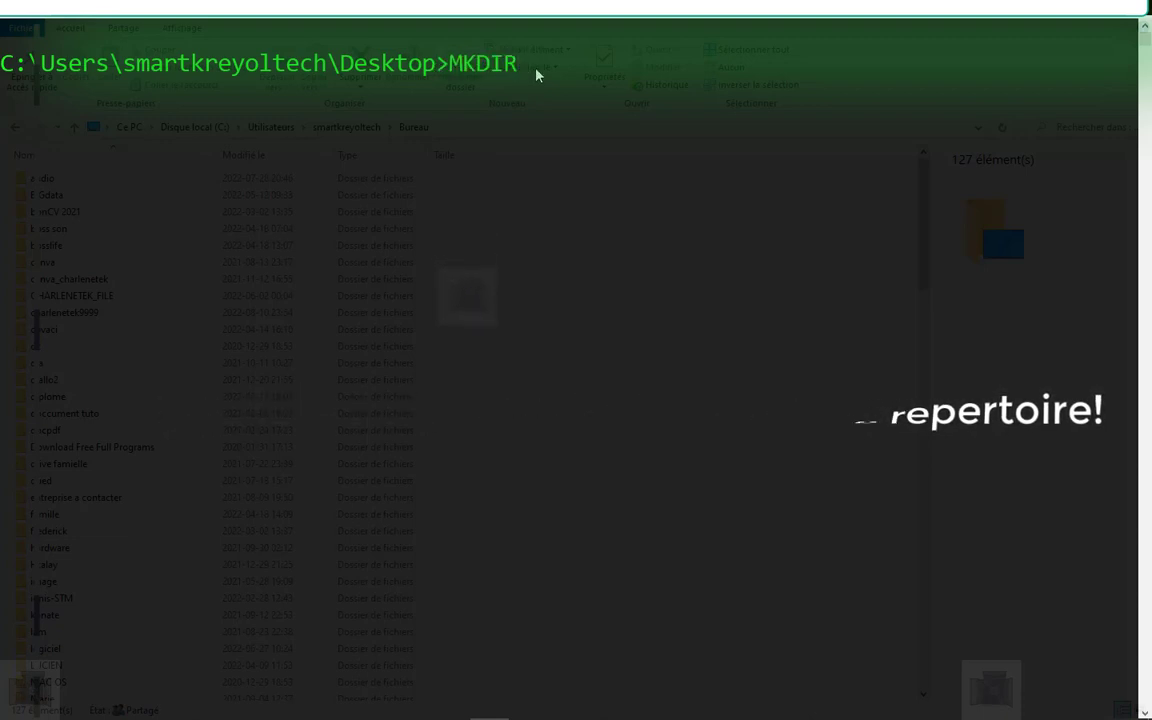
Step: Complete the MKDIR command with the folder name TESTE111 and run it to create the folder on the Desktop
type("ES")
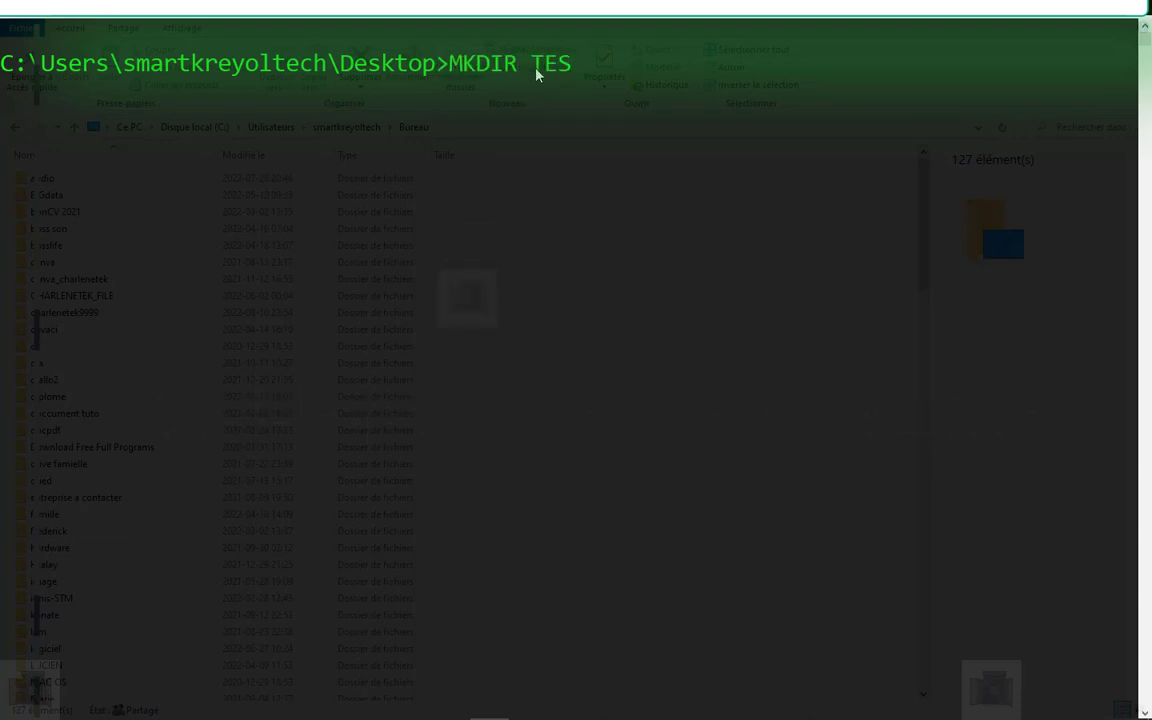
type("TE111")
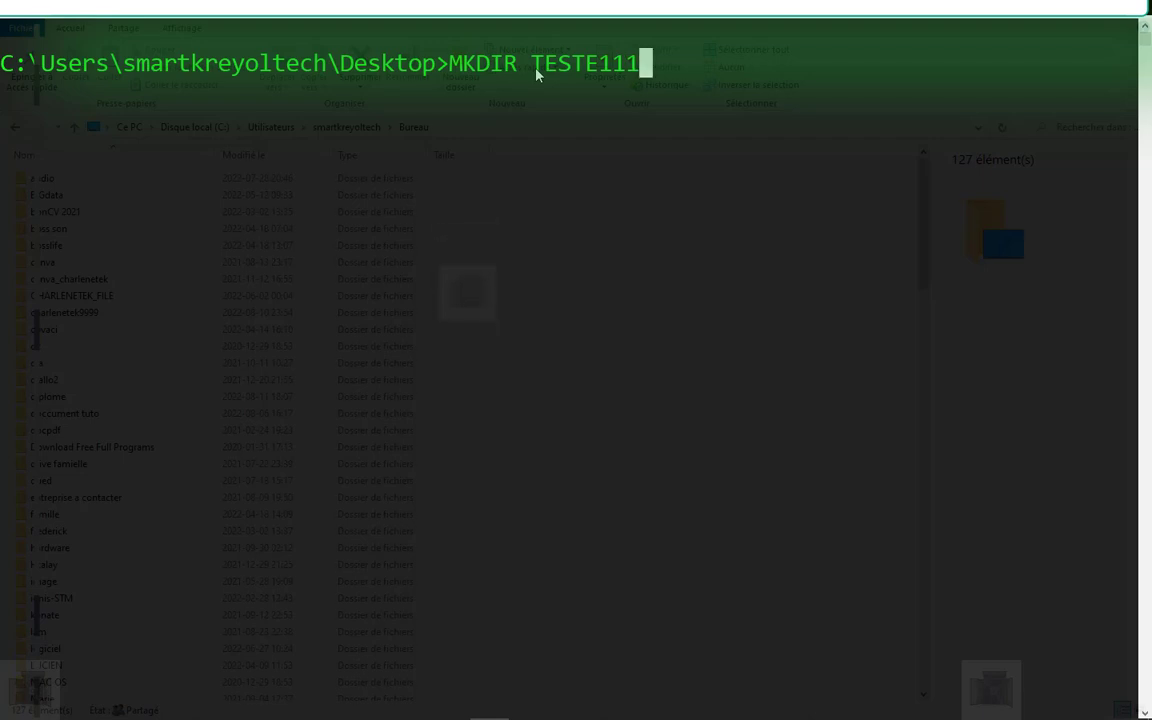
key("Return")
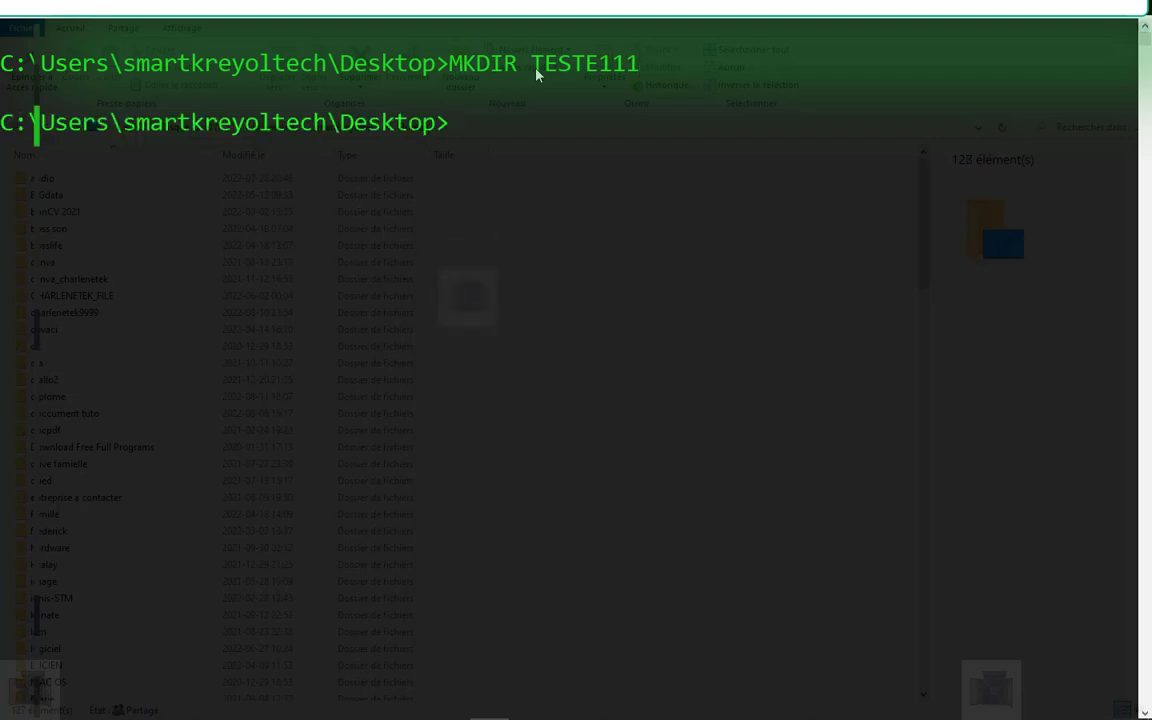
Step: List the Desktop directory with DIR and highlight the TESTE111 entry in the listing
type("DIR")
key("Return")
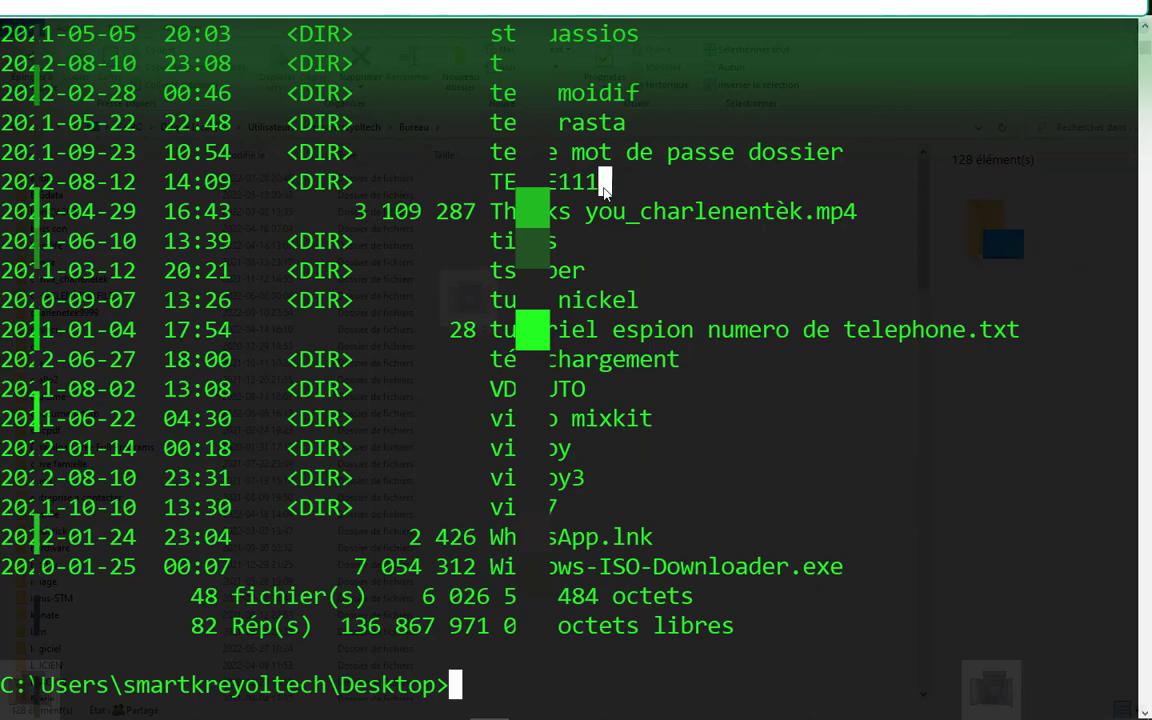
left_click_drag(605, 182, 497, 188)
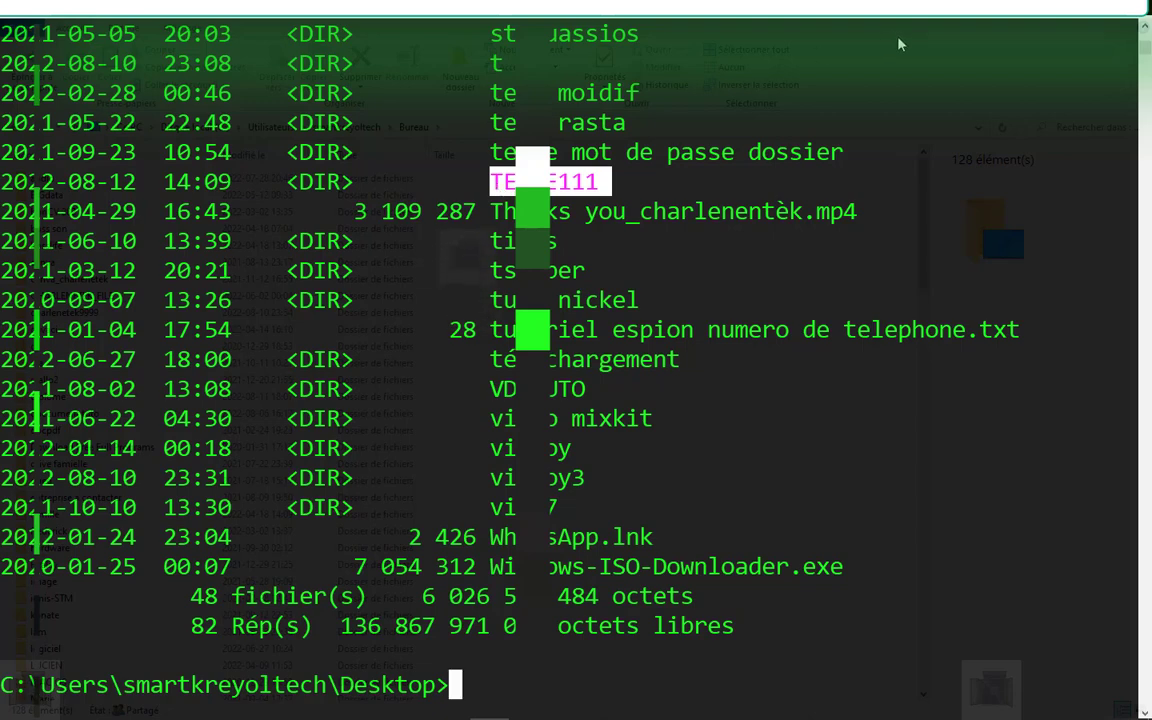
mouse_move(532, 716)
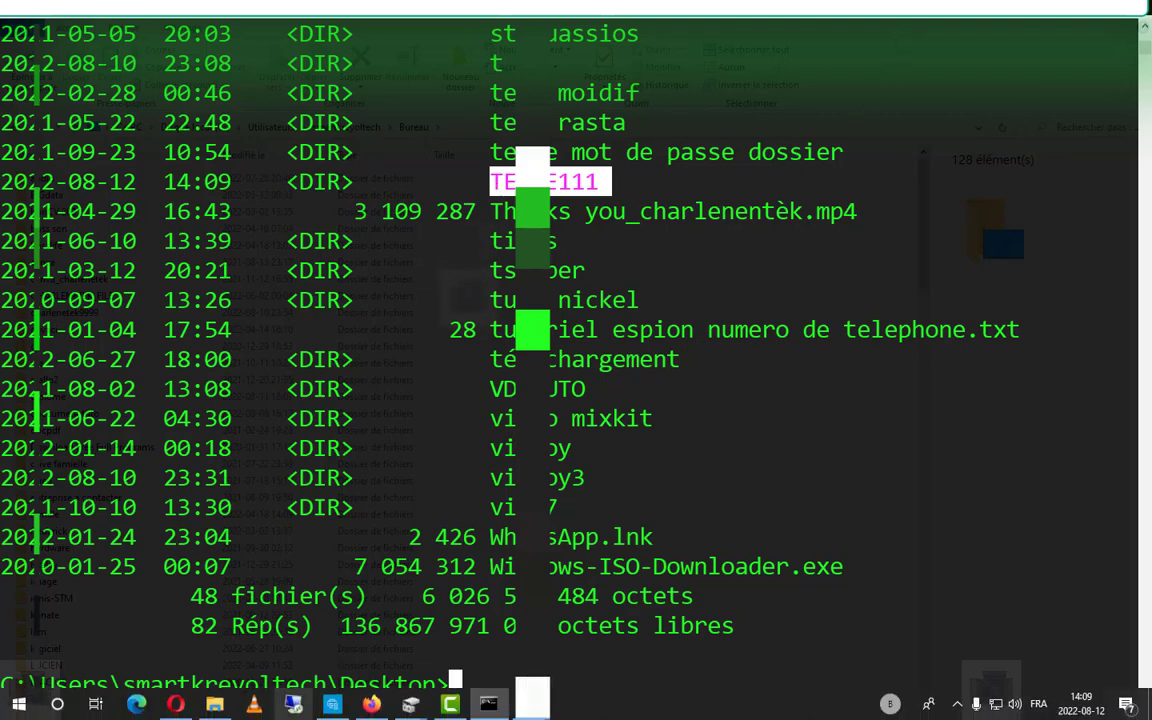
mouse_move(214, 704)
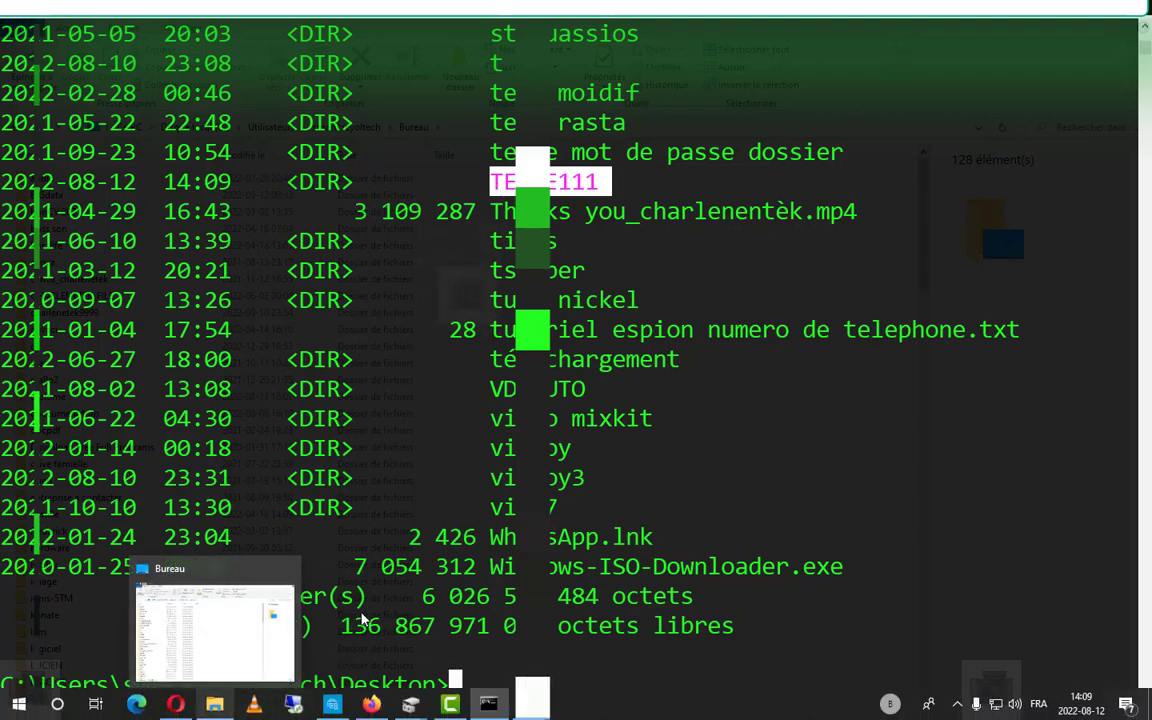
scroll(740, 630, "down", 1)
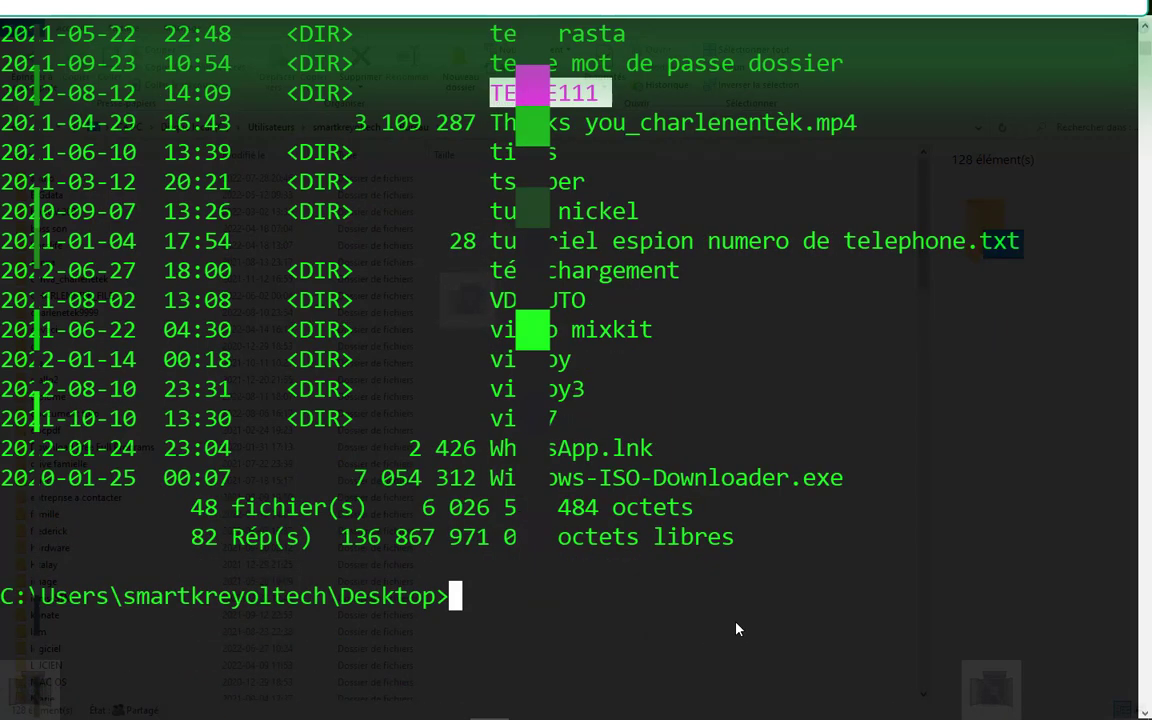
Step: Clear the directory listing from the screen with CLS
type("CL")
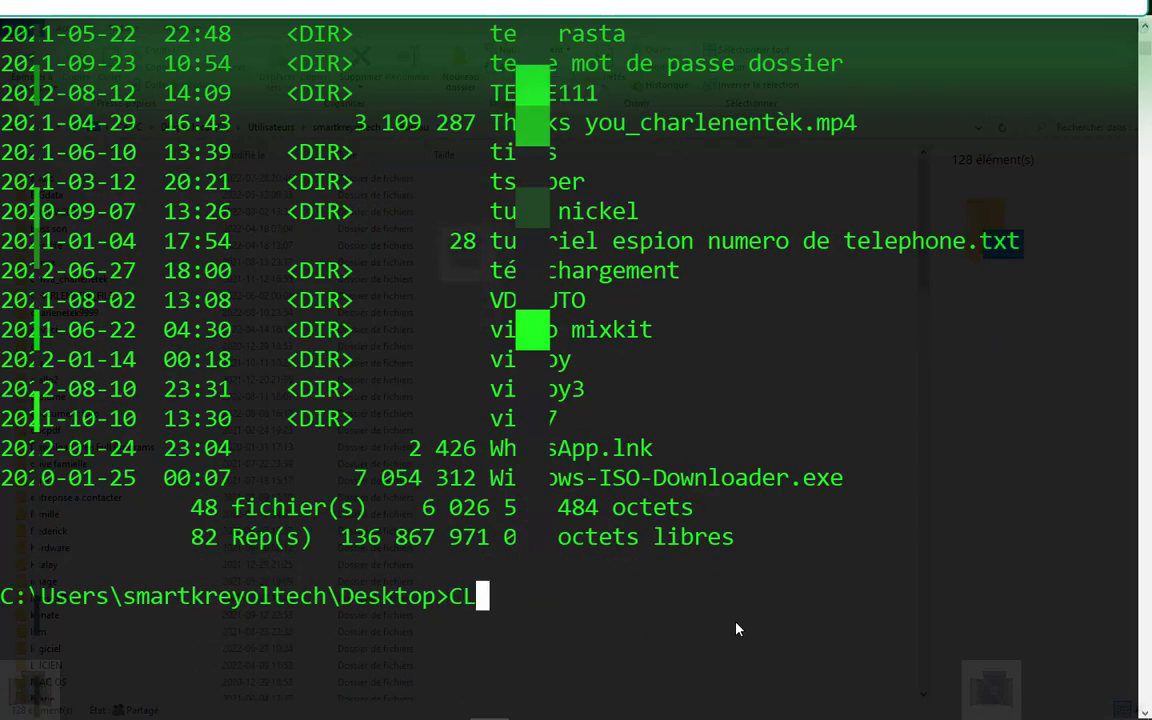
type("S")
key("Return")
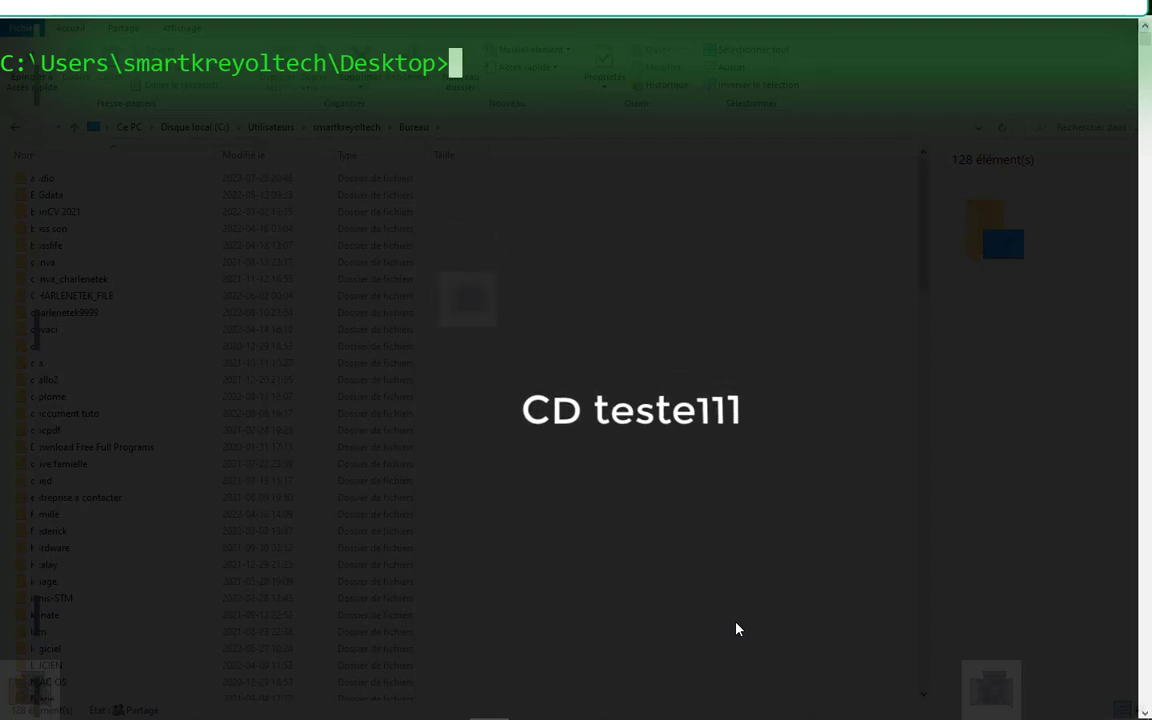
Step: Try to enter the new folder with CD TEST 111, and retry without the space as CD TEST111
type("CD TEST")
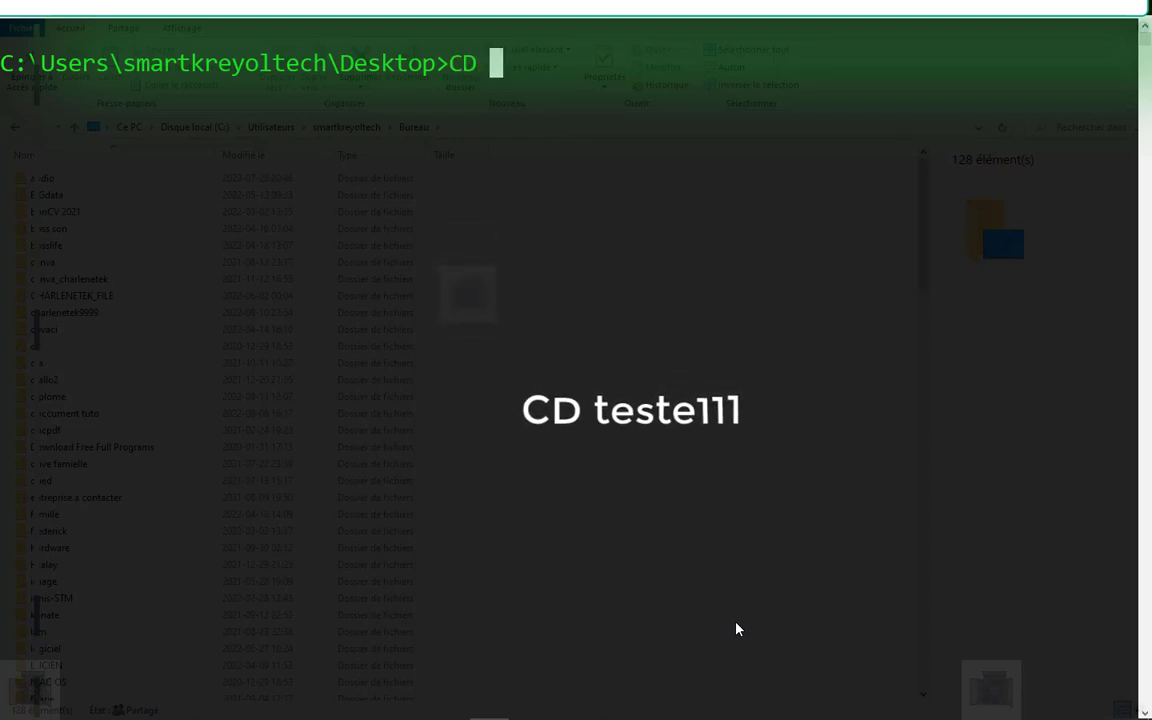
type(" 111")
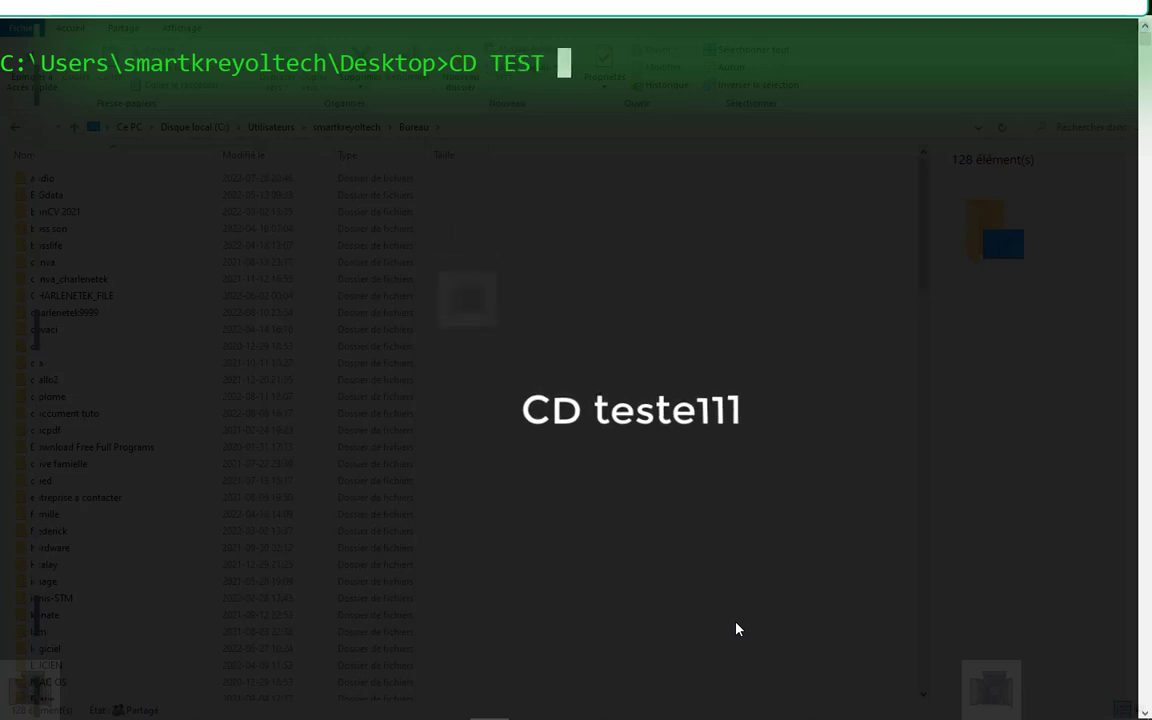
key("Return")
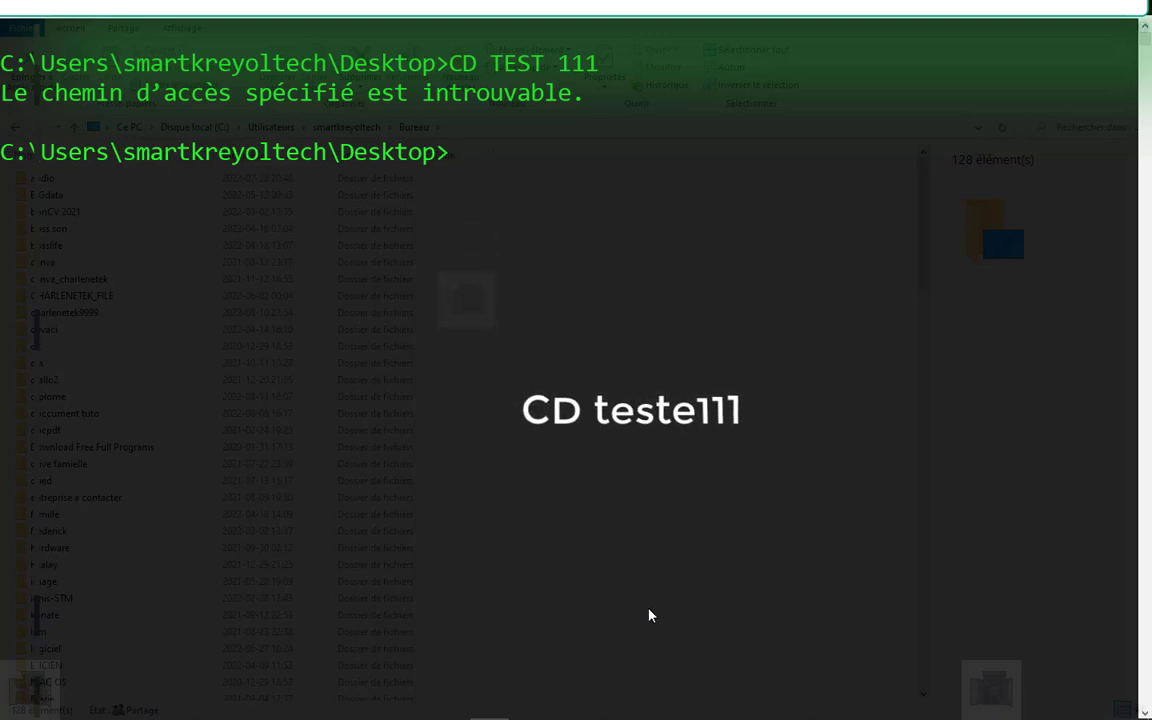
key("Up")
key("Left")
key("Left")
key("Left")
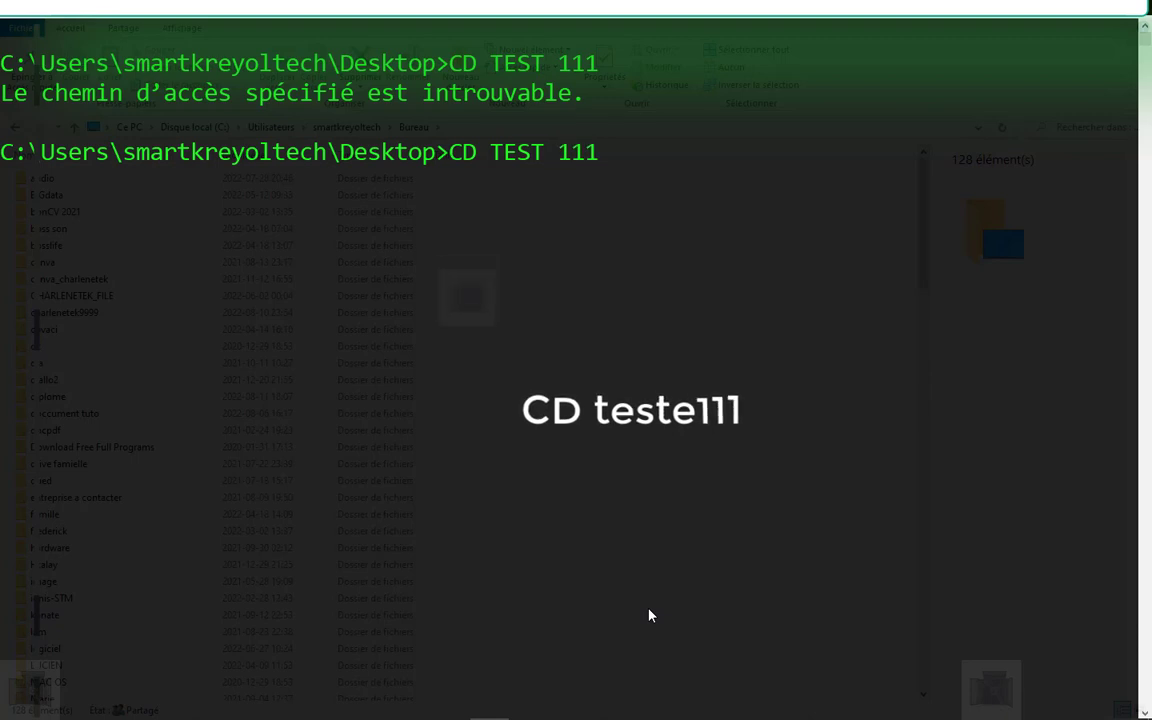
key("BackSpace")
key("Return")
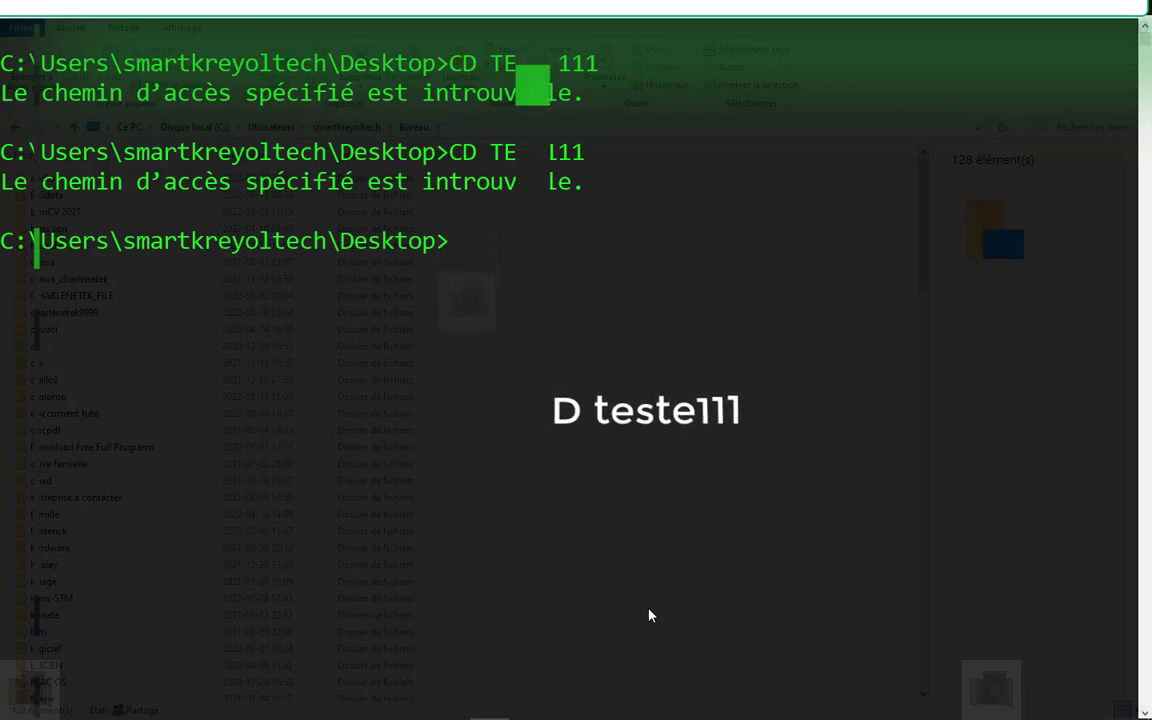
Step: List the Desktop directory again with DIR and check the exact spelling of the new folder's name
mouse_move(450, 704)
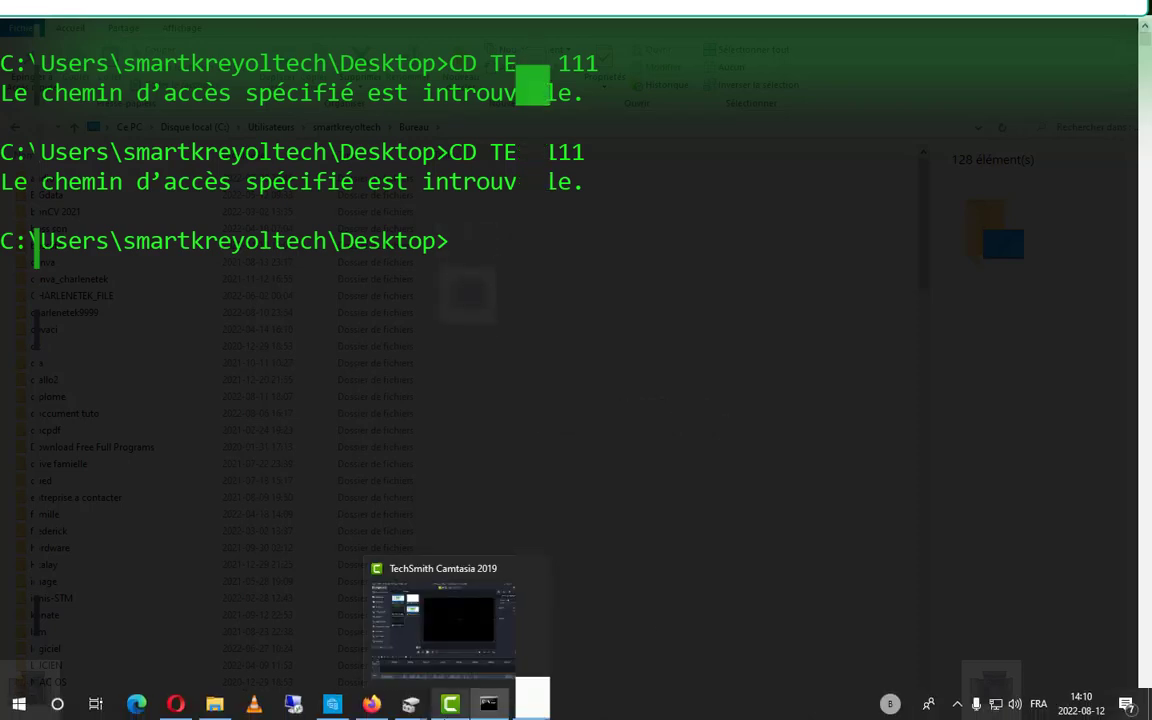
type("IR")
key("Return")
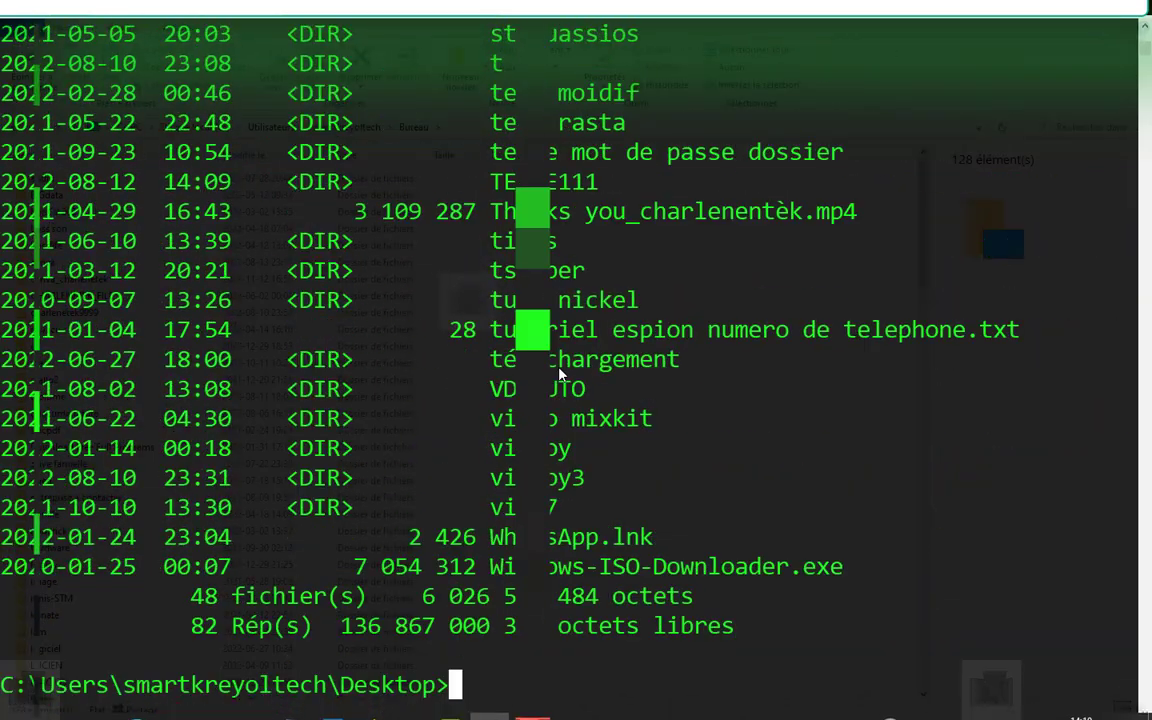
scroll(560, 374, "up", 1)
scroll(578, 487, "down", 1)
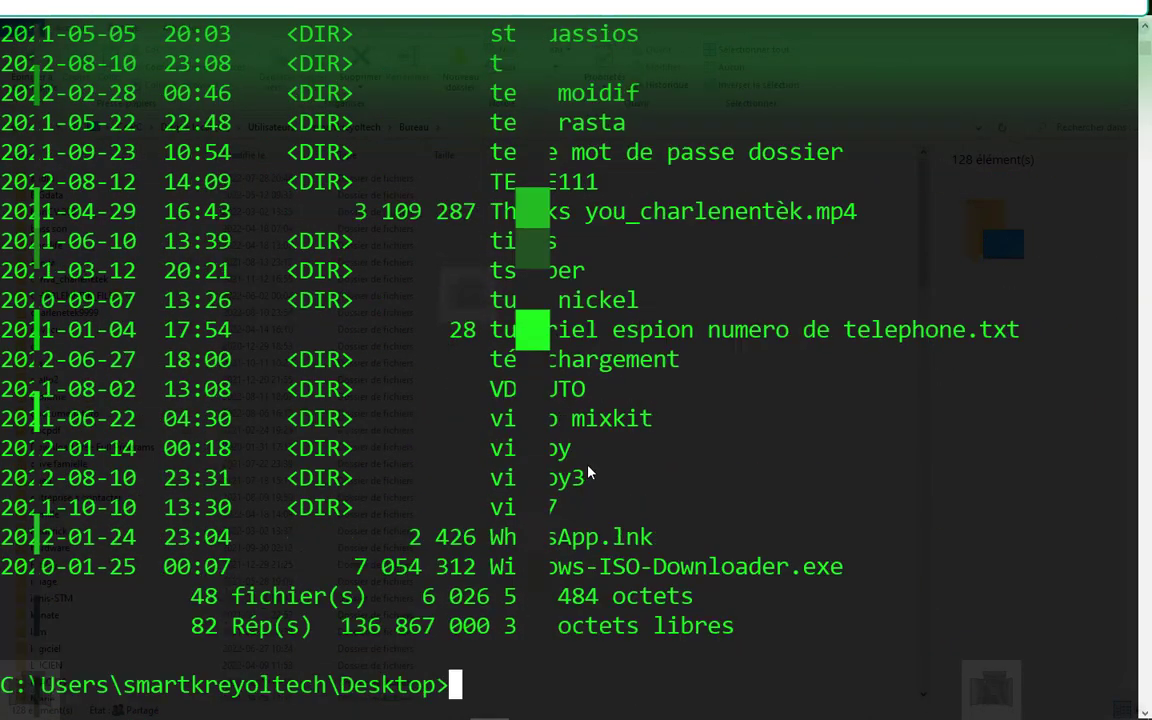
scroll(600, 496, "up", 1)
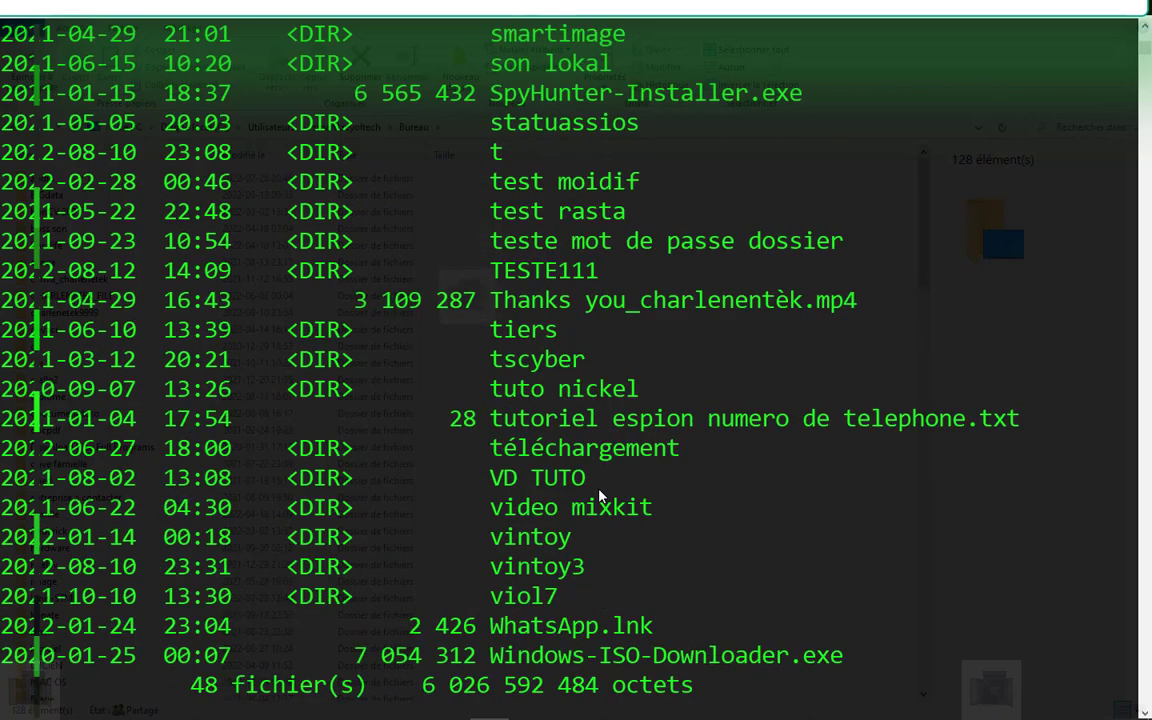
left_click(550, 278)
scroll(730, 583, "down", 4)
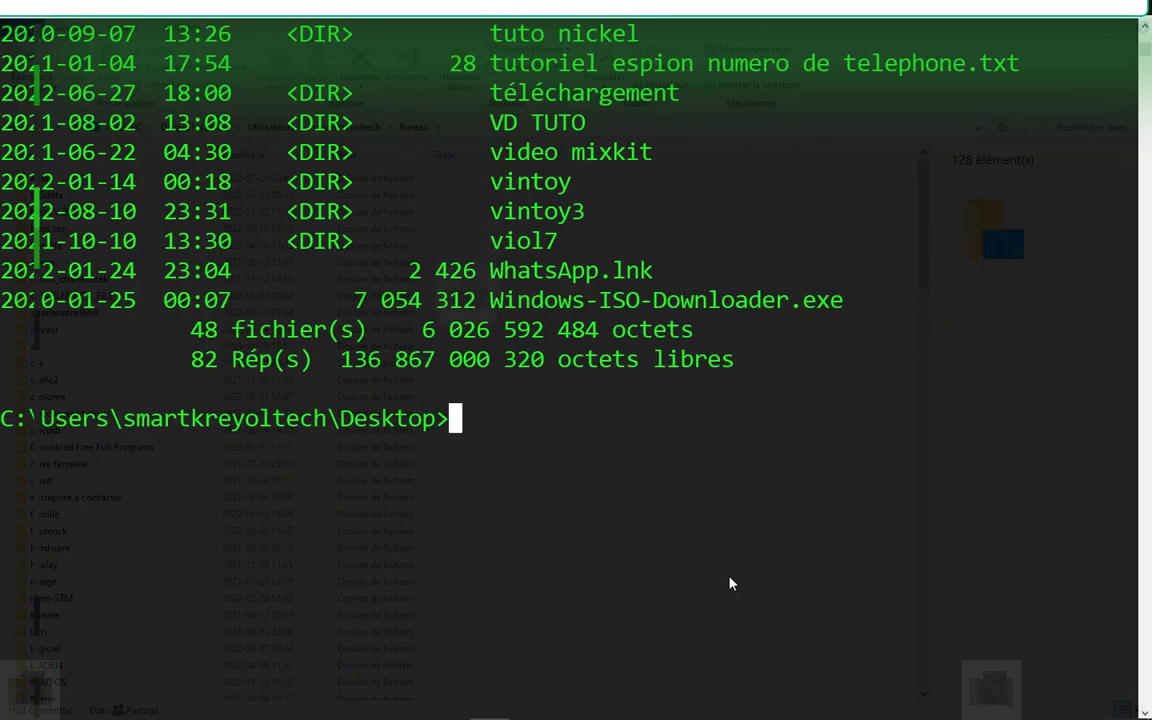
key("Up")
key("Up")
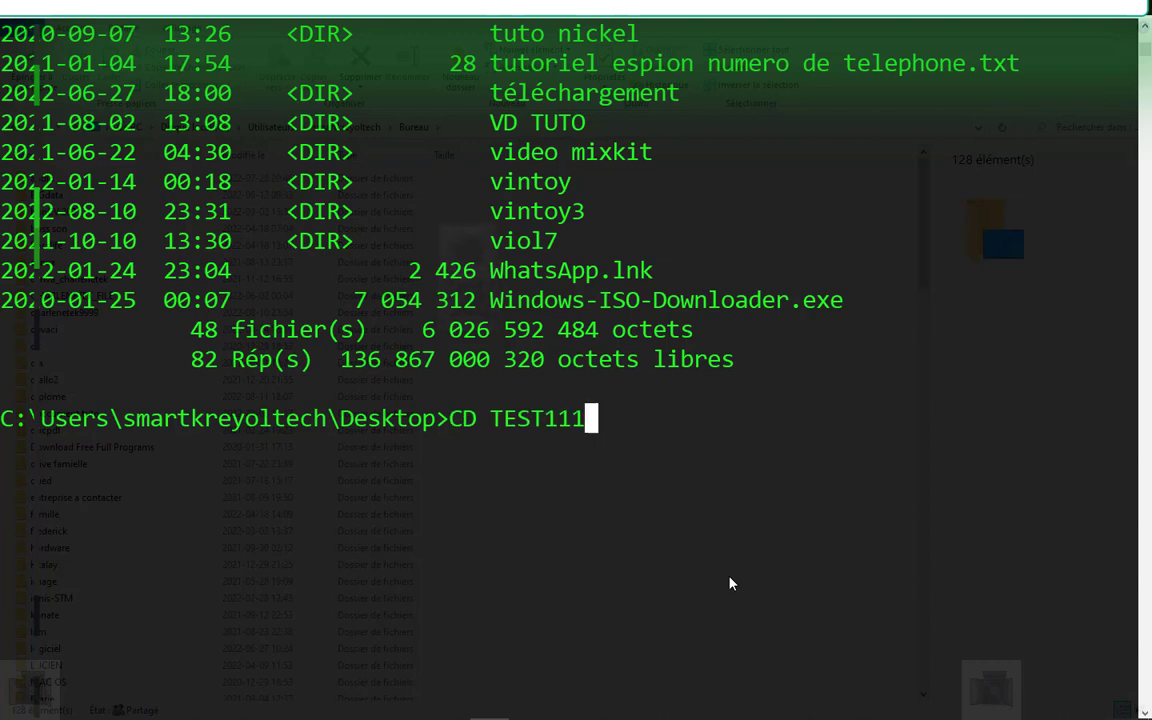
key("Left")
key("Left")
key("Left")
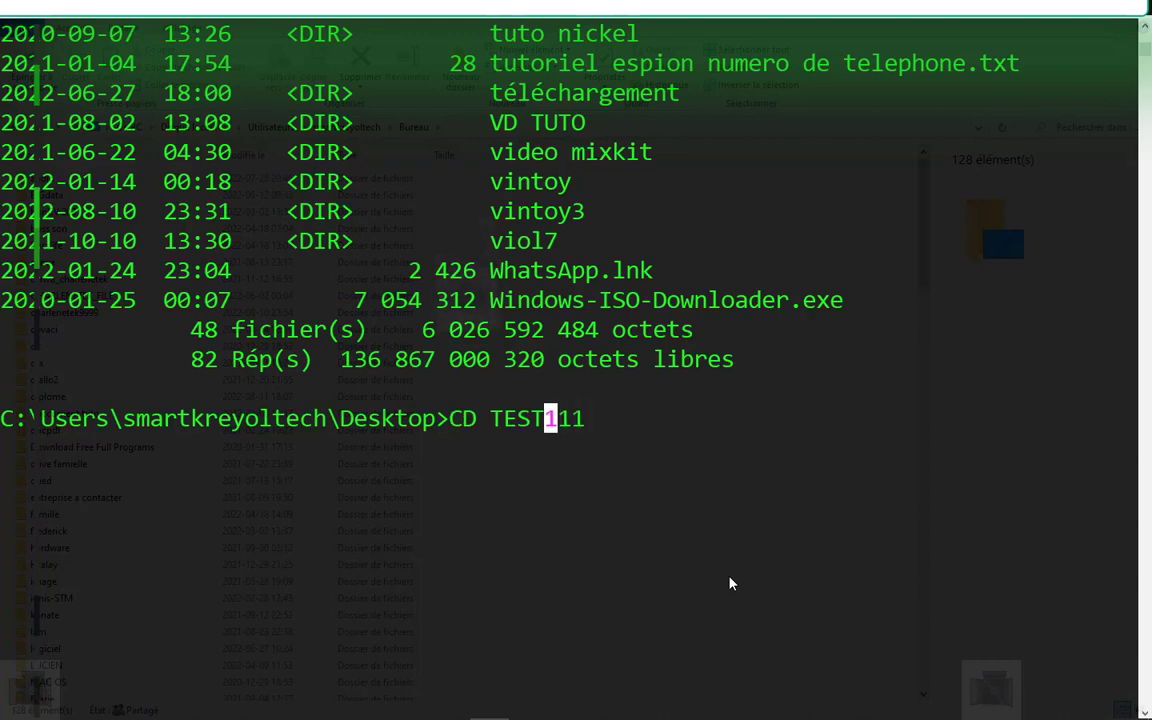
key("Right")
key("Right")
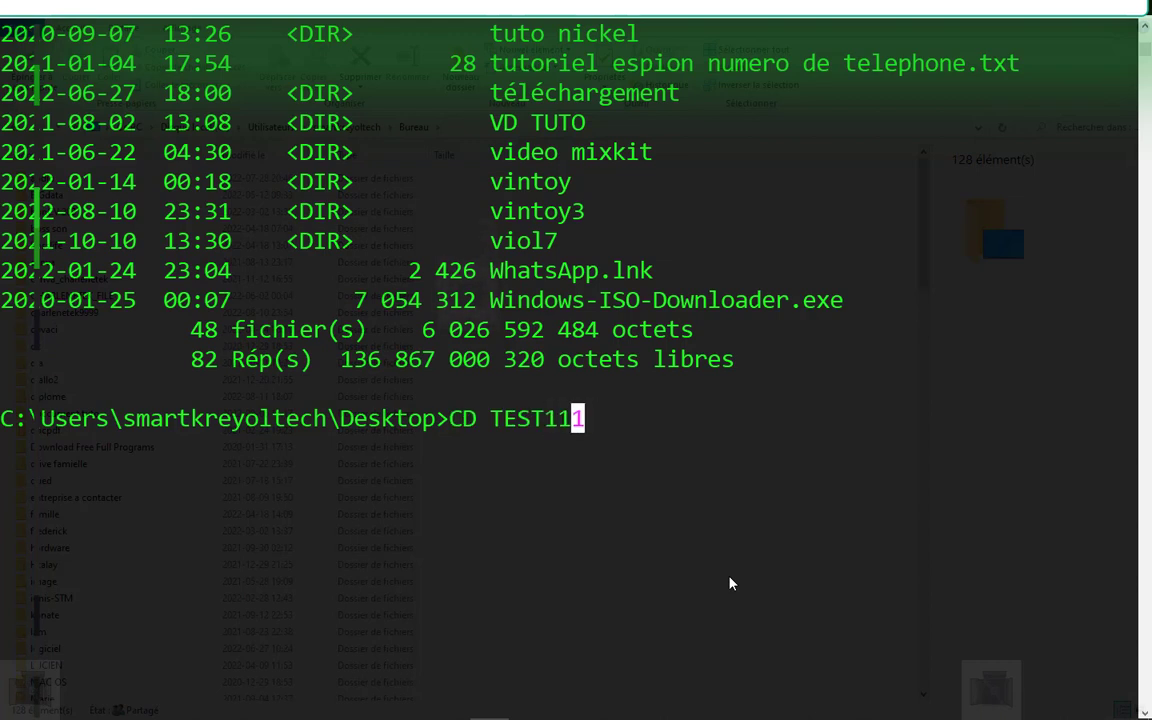
key("BackSpace")
key("BackSpace")
key("BackSpace")
key("BackSpace")
key("BackSpace")
key("BackSpace")
key("BackSpace")
key("BackSpace")
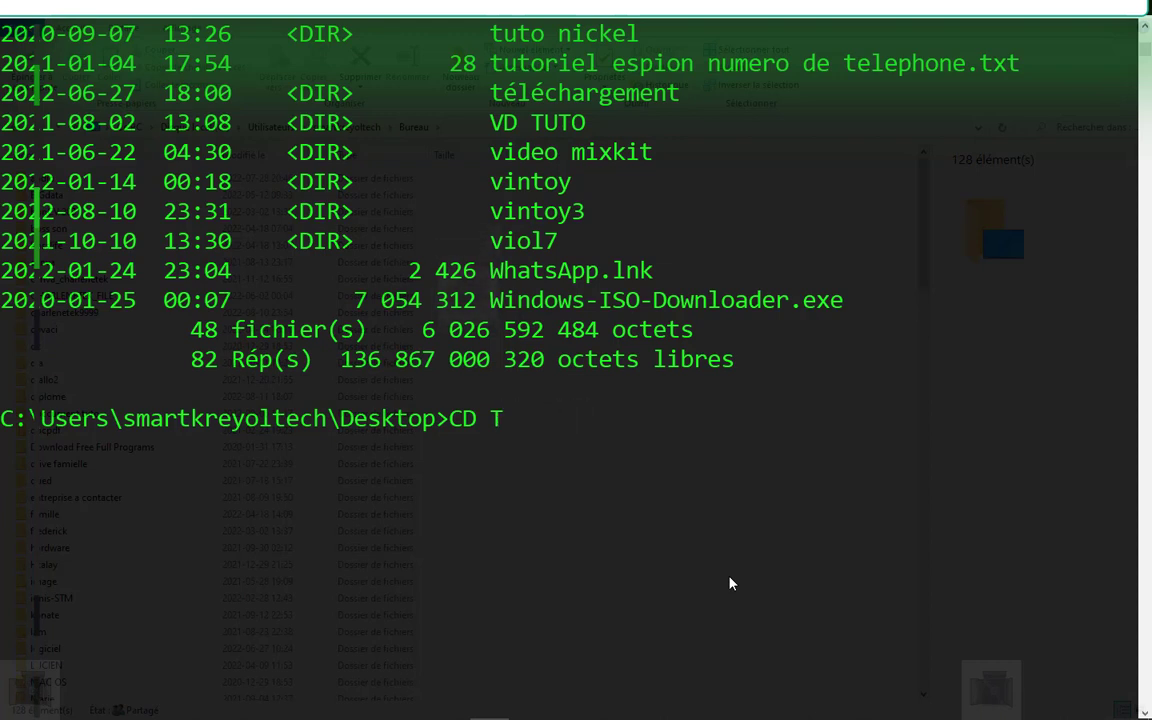
key("BackSpace")
Step: Clear the screen with CLS and change into the new folder with CD TESTE111
type("CLS")
key("Return")
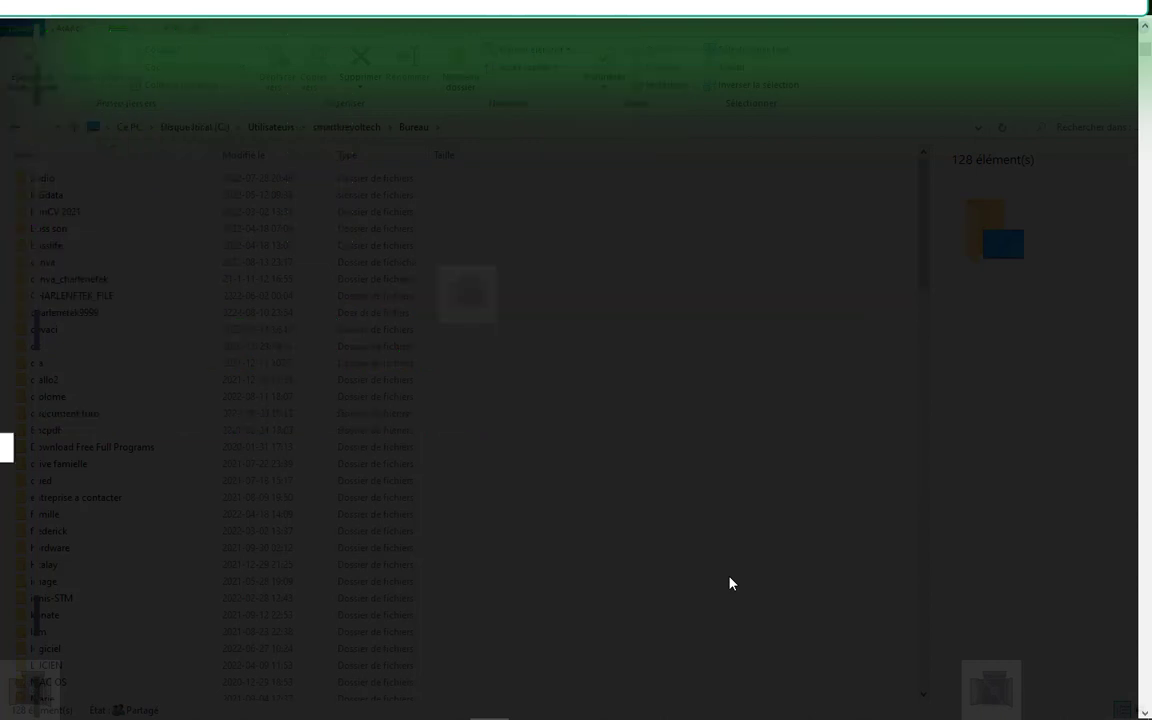
type("C")
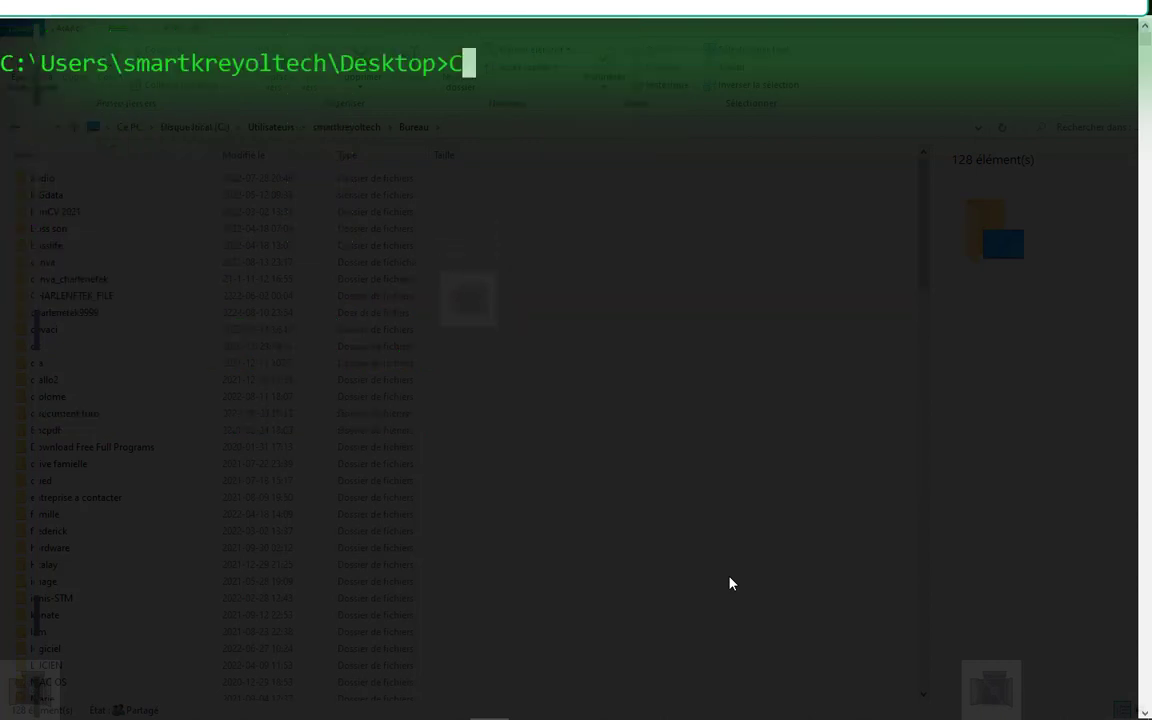
type("D TESTE")
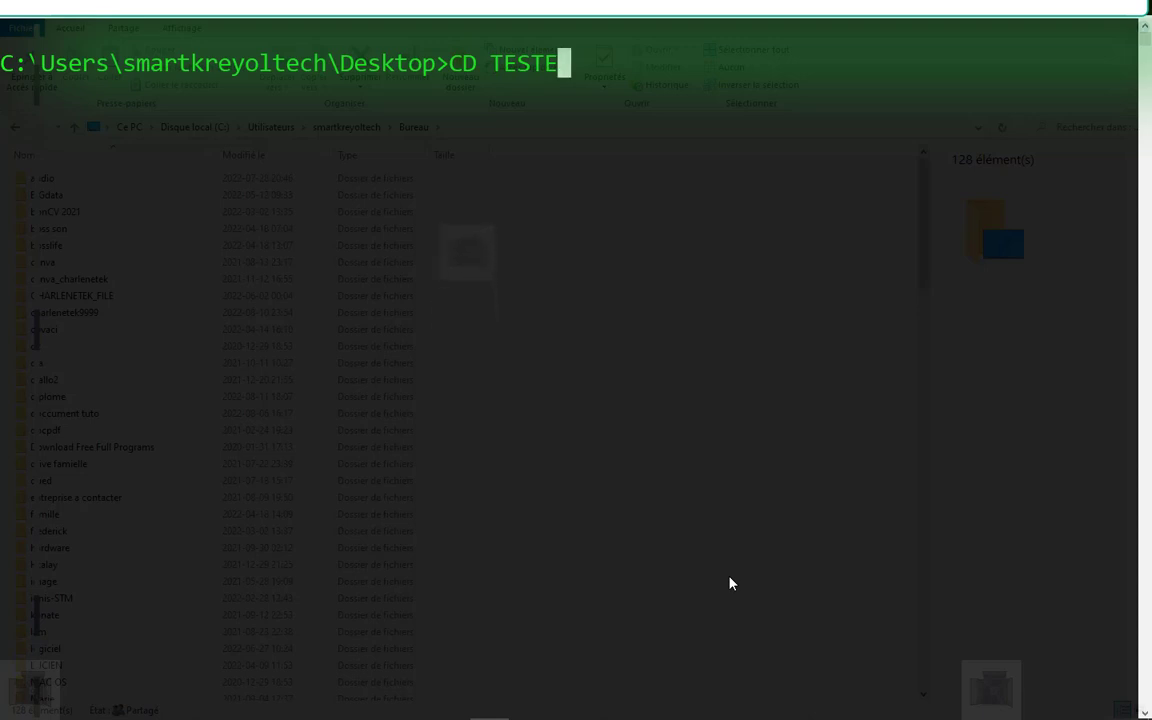
type("111")
key("Return")
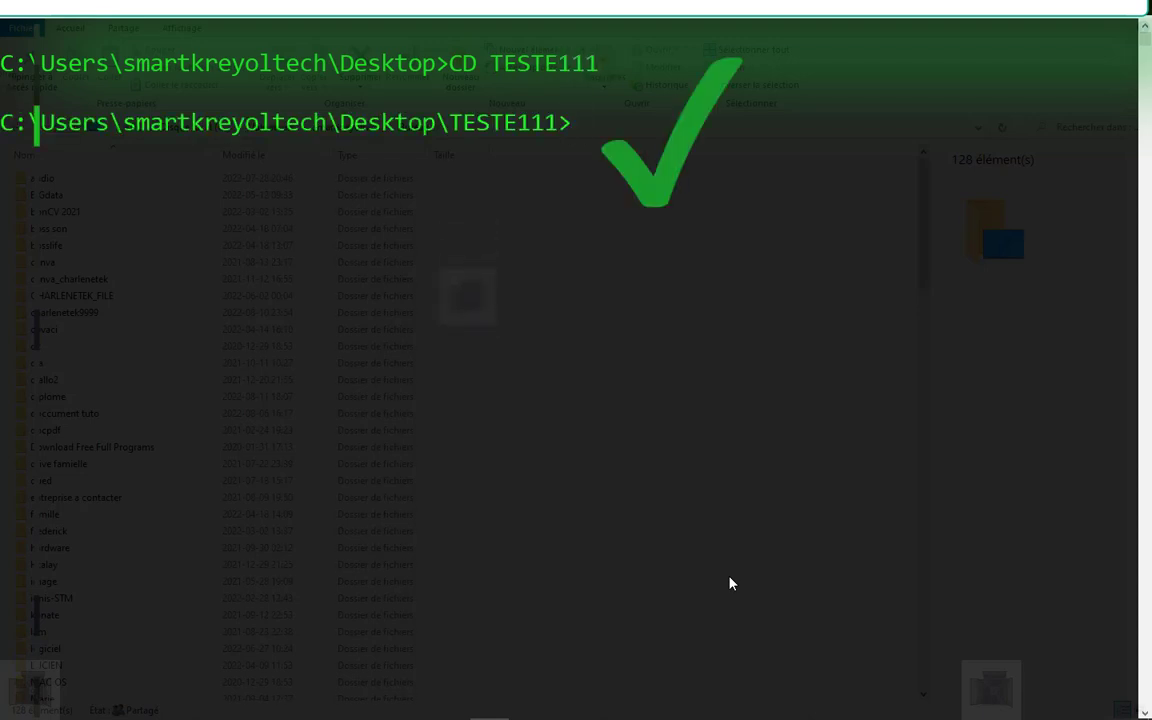
Step: Clear the screen with CLS and highlight the Desktop and TESTE111 parts of the prompt path
type("CLS")
key("Return")
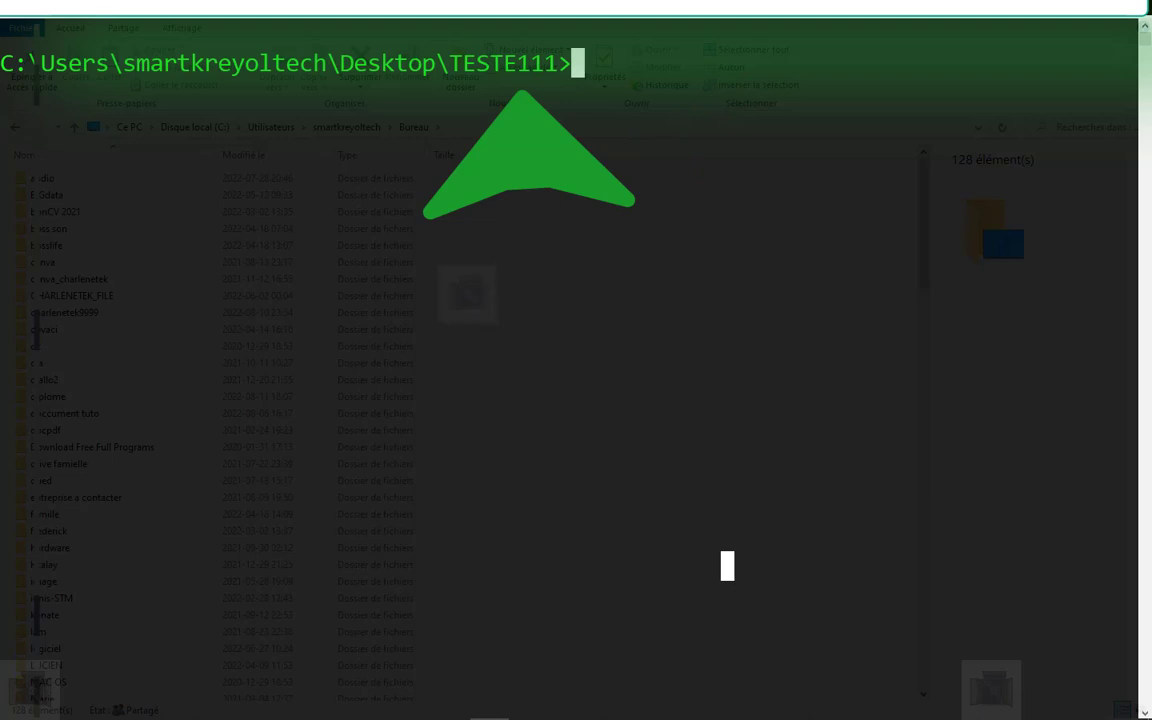
left_click_drag(448, 63, 343, 63)
left_click_drag(450, 63, 553, 73)
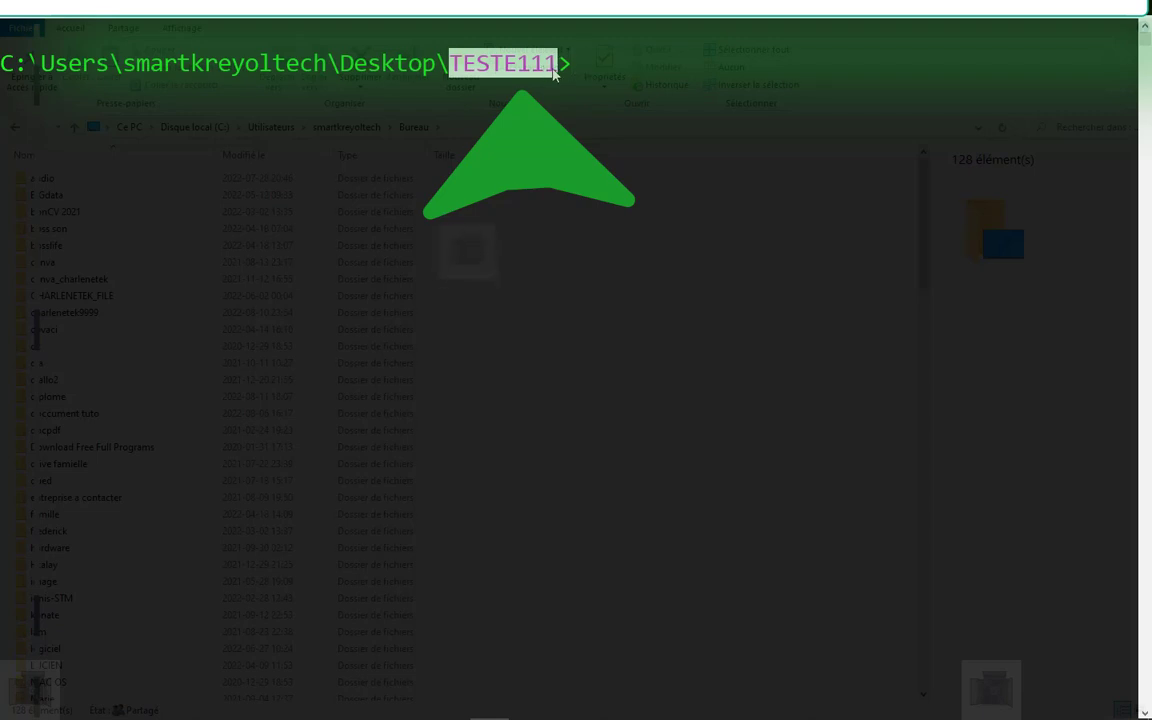
Step: List the contents of the TESTE111 folder with DIR and highlight the volume serial number in the output
key("ctrl+c")
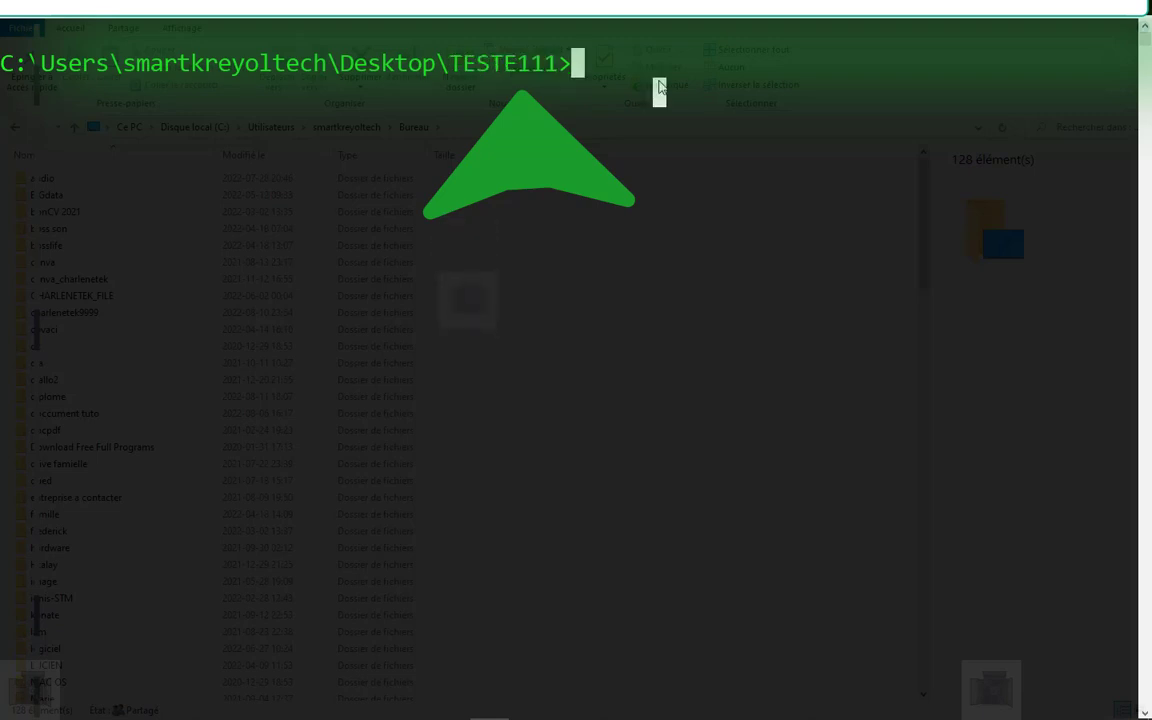
type("DIR")
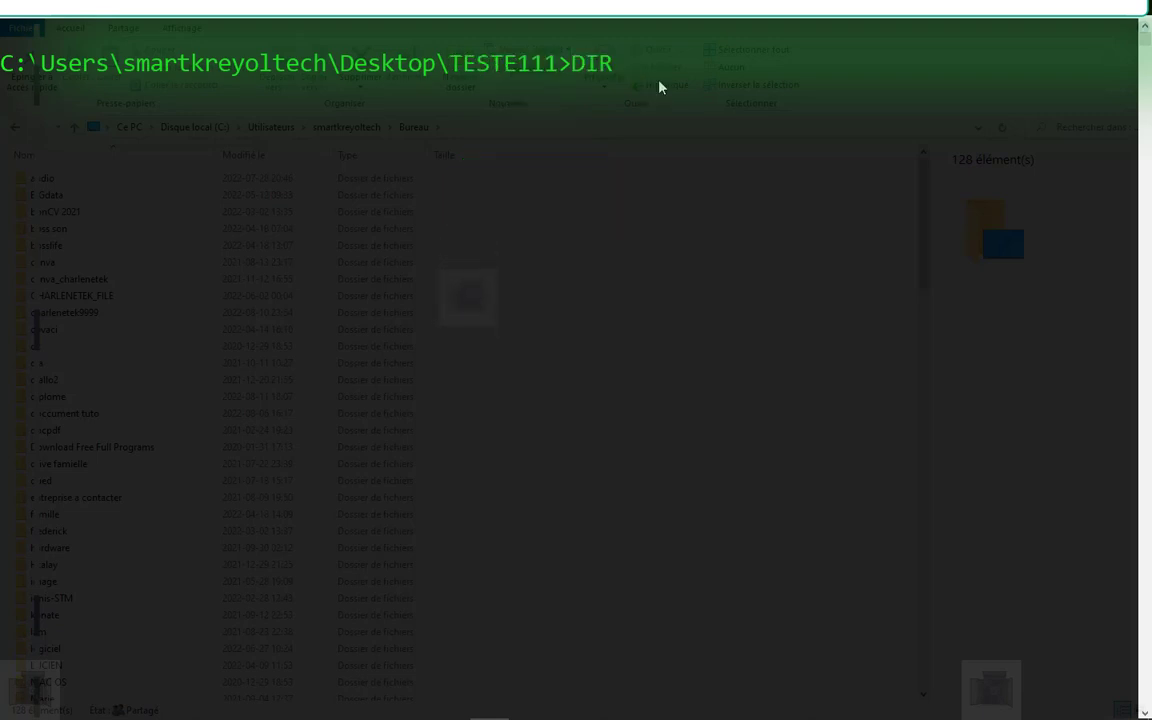
key("Return")
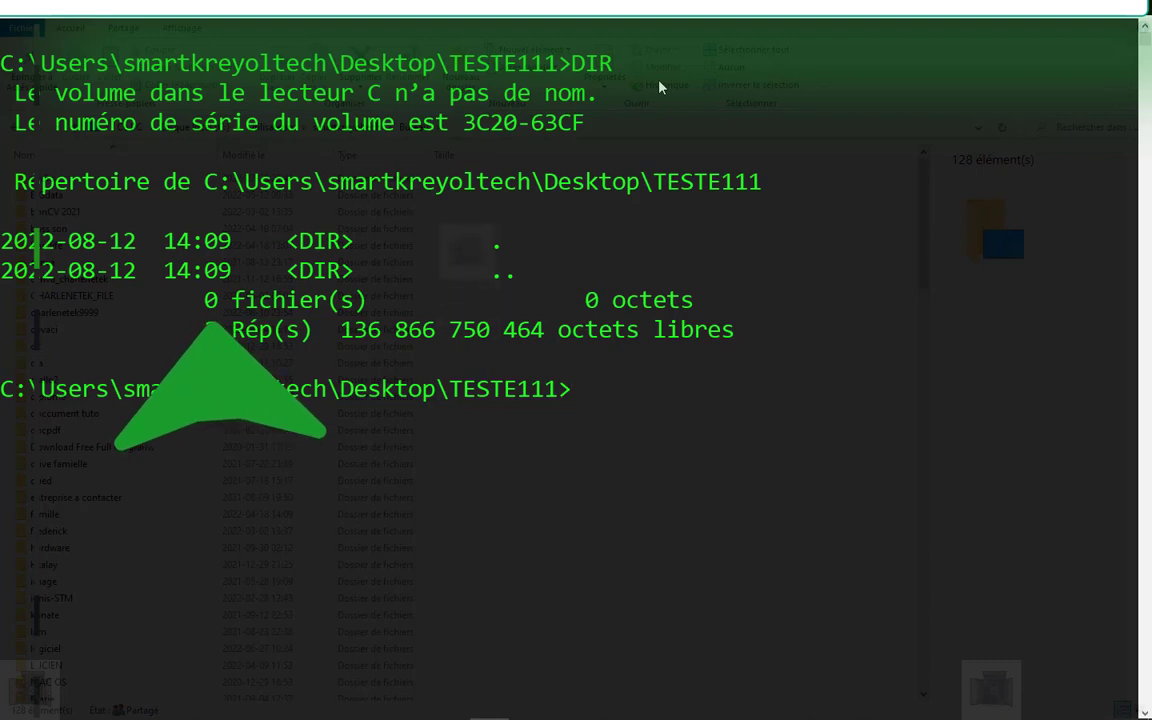
left_click_drag(586, 128, 423, 110)
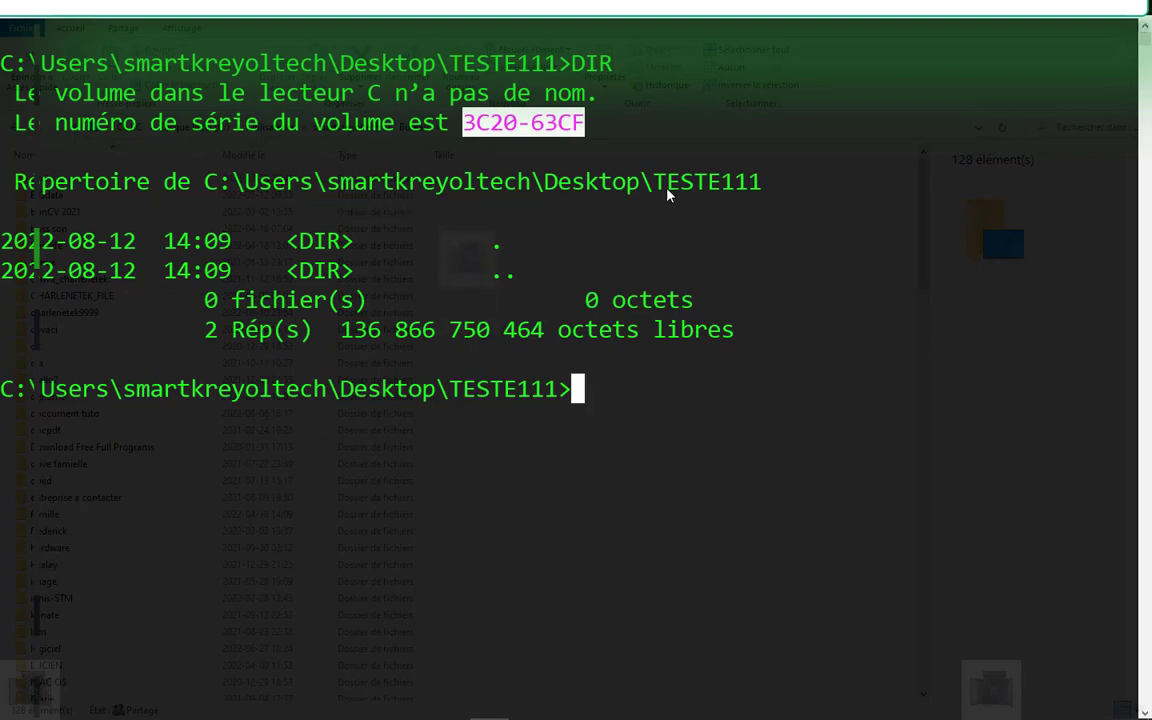
Step: Highlight the full directory path in the DIR output, then its Desktop, TESTE111 and Users parts one by one
left_click_drag(770, 188, 209, 190)
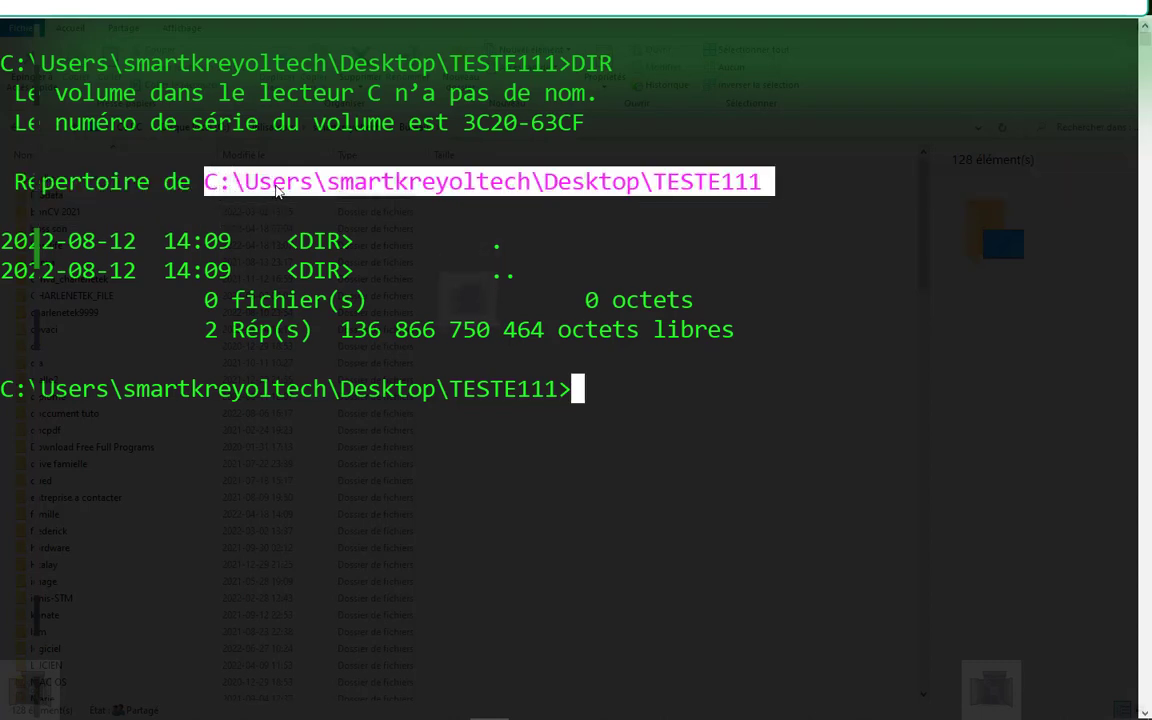
left_click(330, 190)
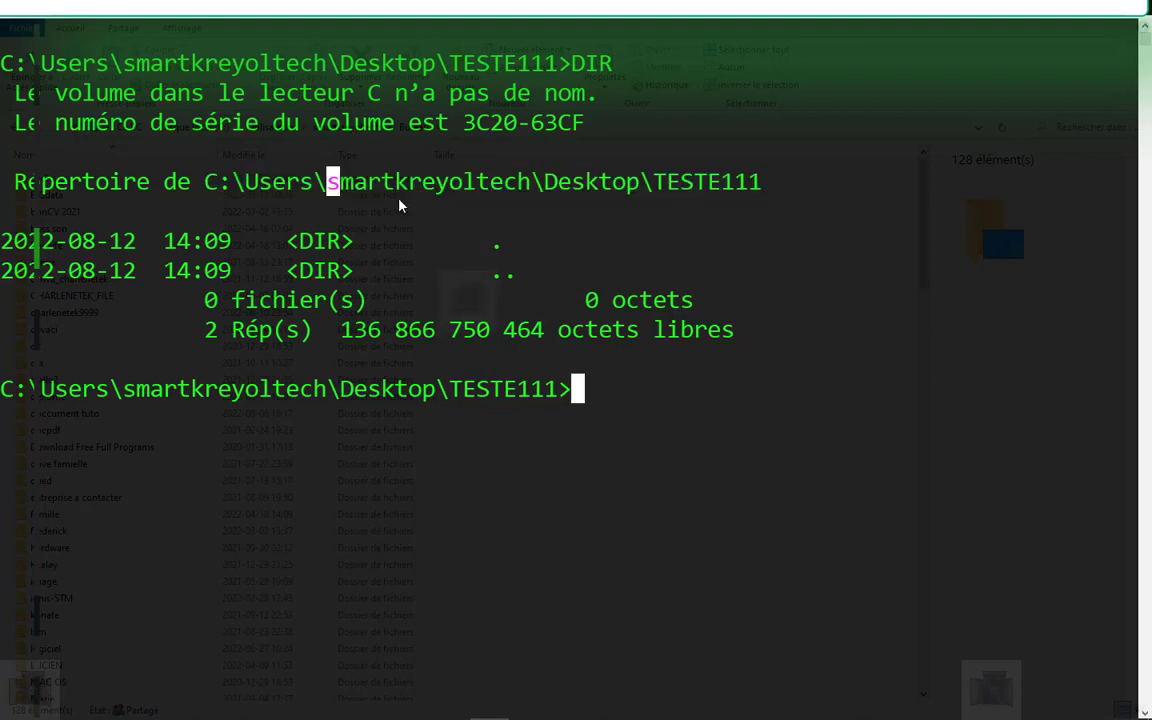
left_click(531, 190)
key("shift+Down")
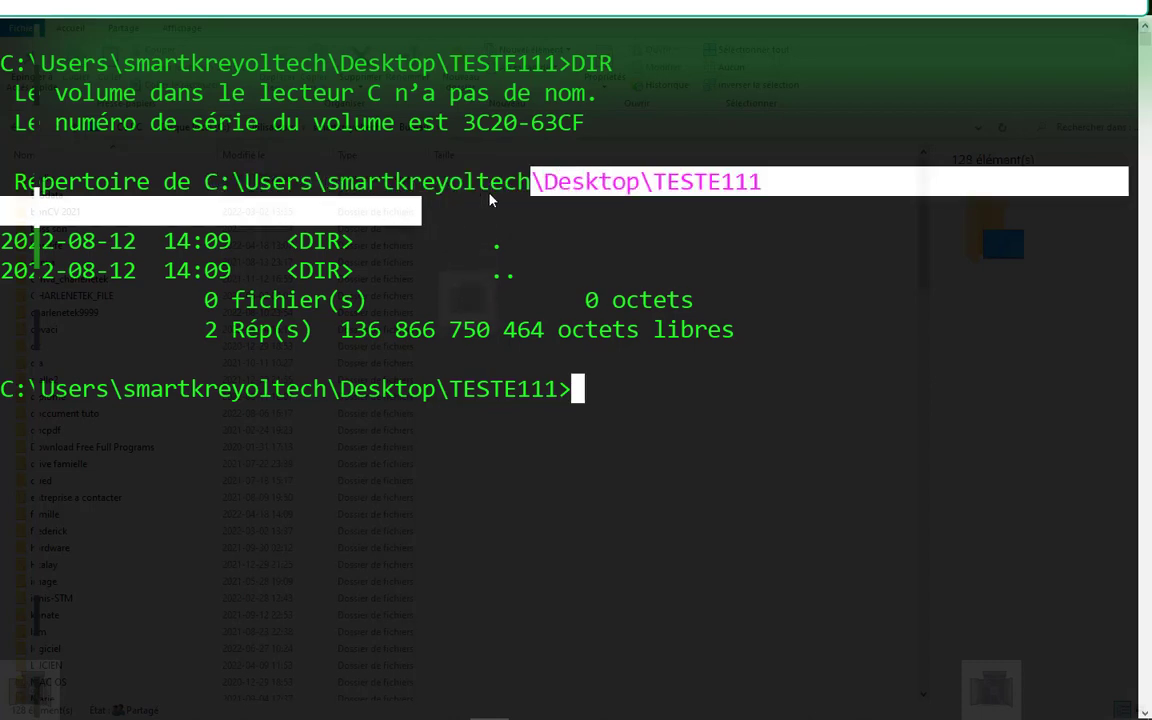
left_click(549, 186)
left_click_drag(553, 190, 603, 193)
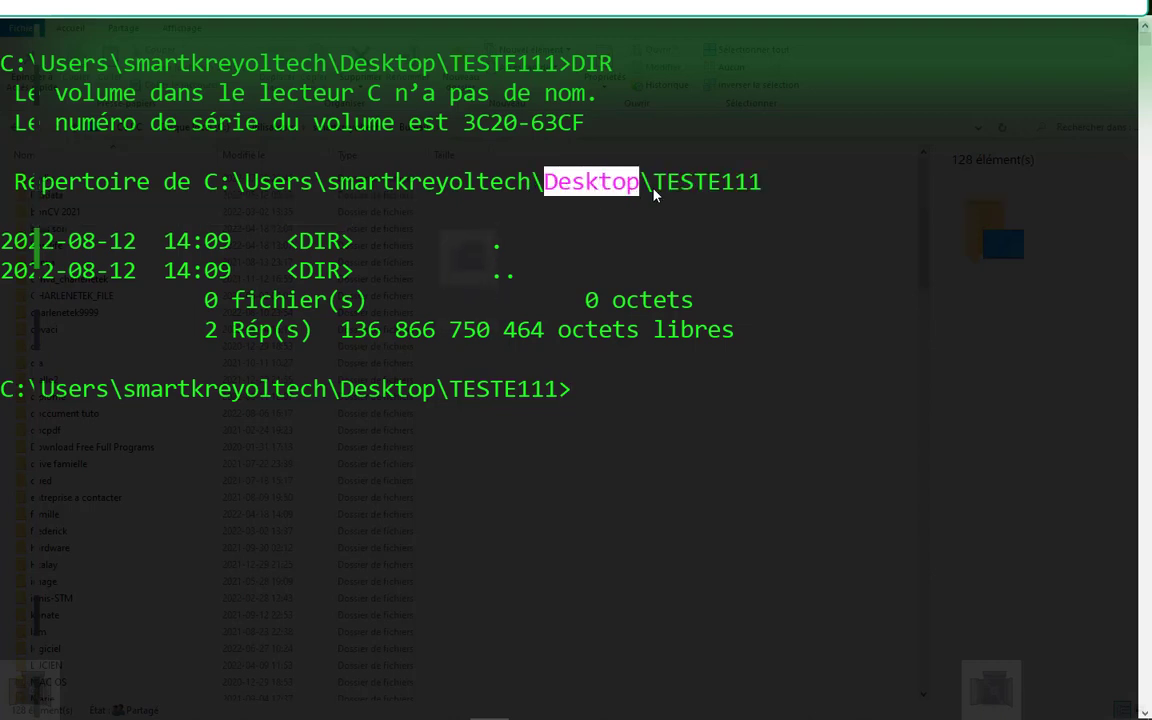
left_click_drag(660, 188, 767, 188)
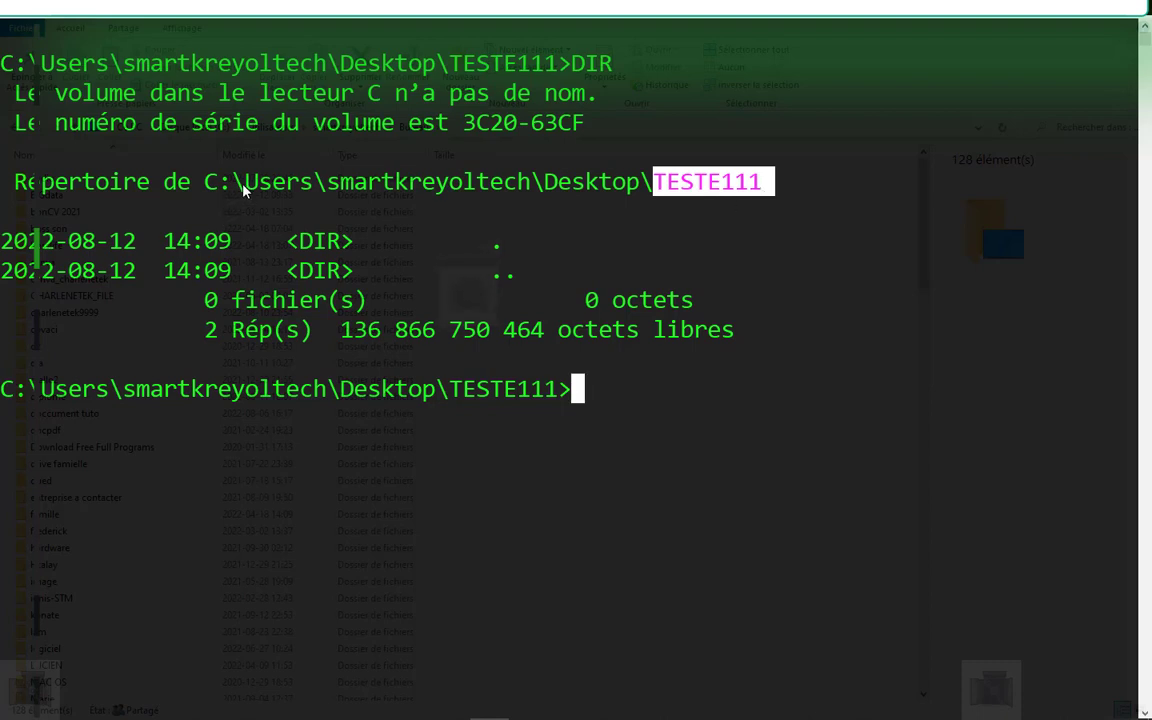
left_click_drag(244, 182, 278, 193)
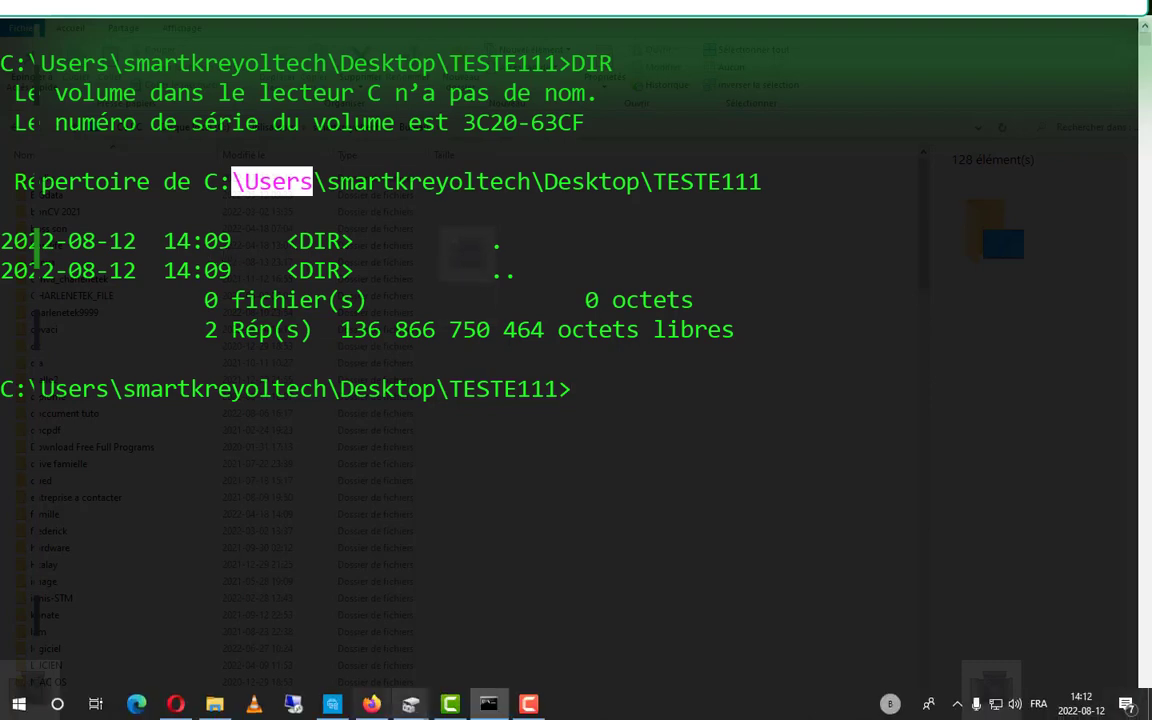
Step: Show the current system time with TIME and leave the new time empty to return to the prompt
type("TIME")
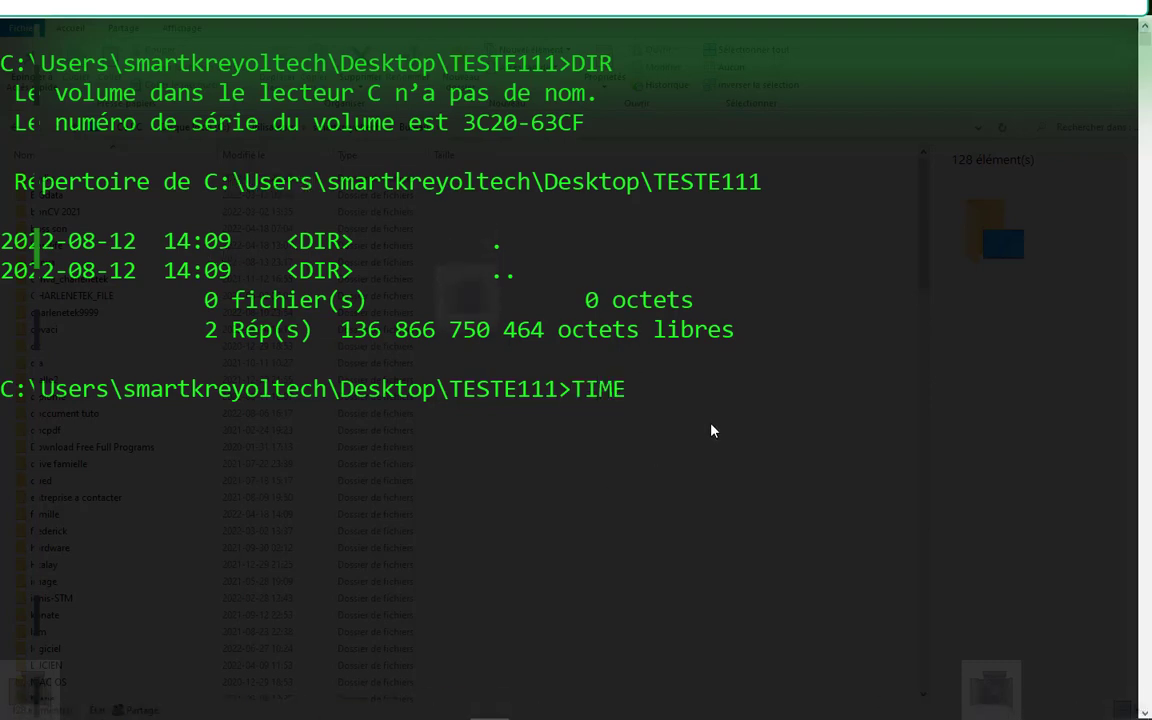
key("Return")
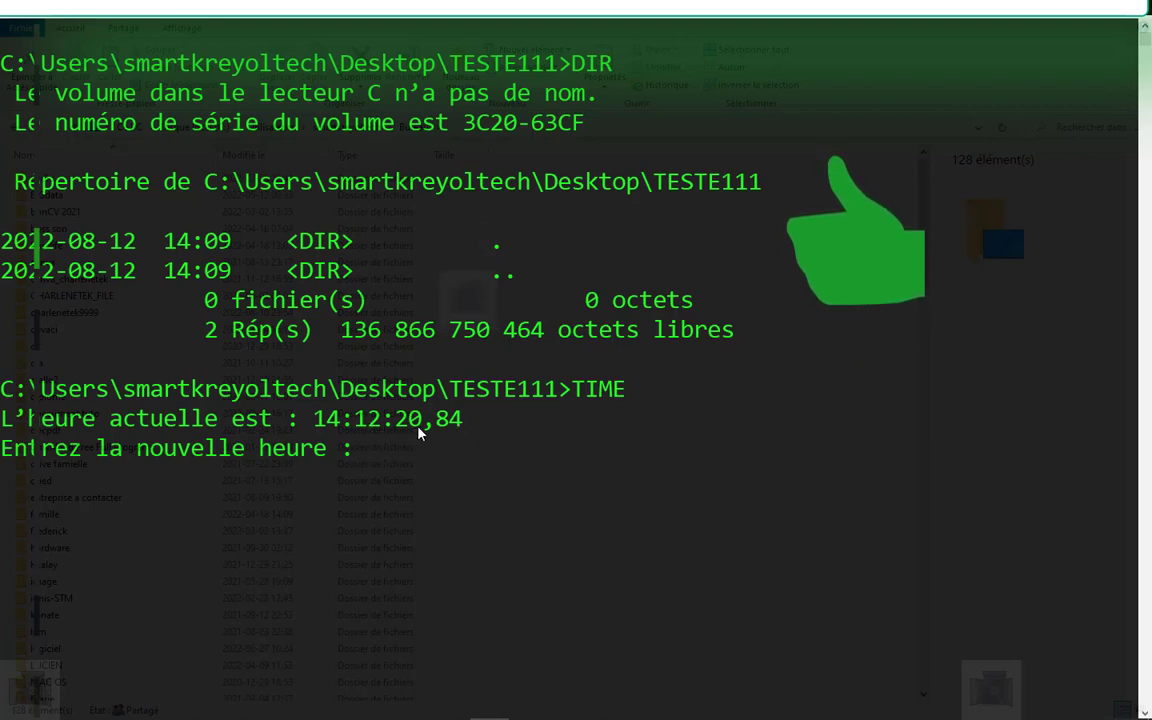
key("Return")
key("Return")
key("Return")
key("Return")
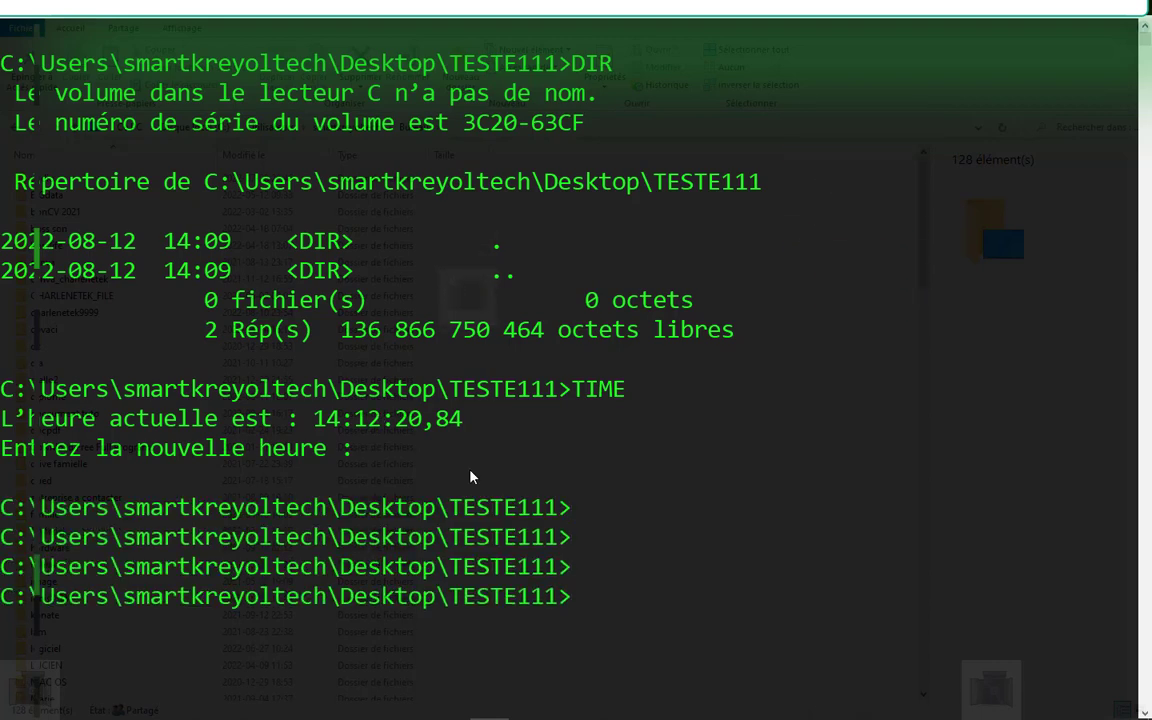
Step: Clear the screen with CLS and list the TESTE111 folder again with DIR
type("CLS")
key("Return")
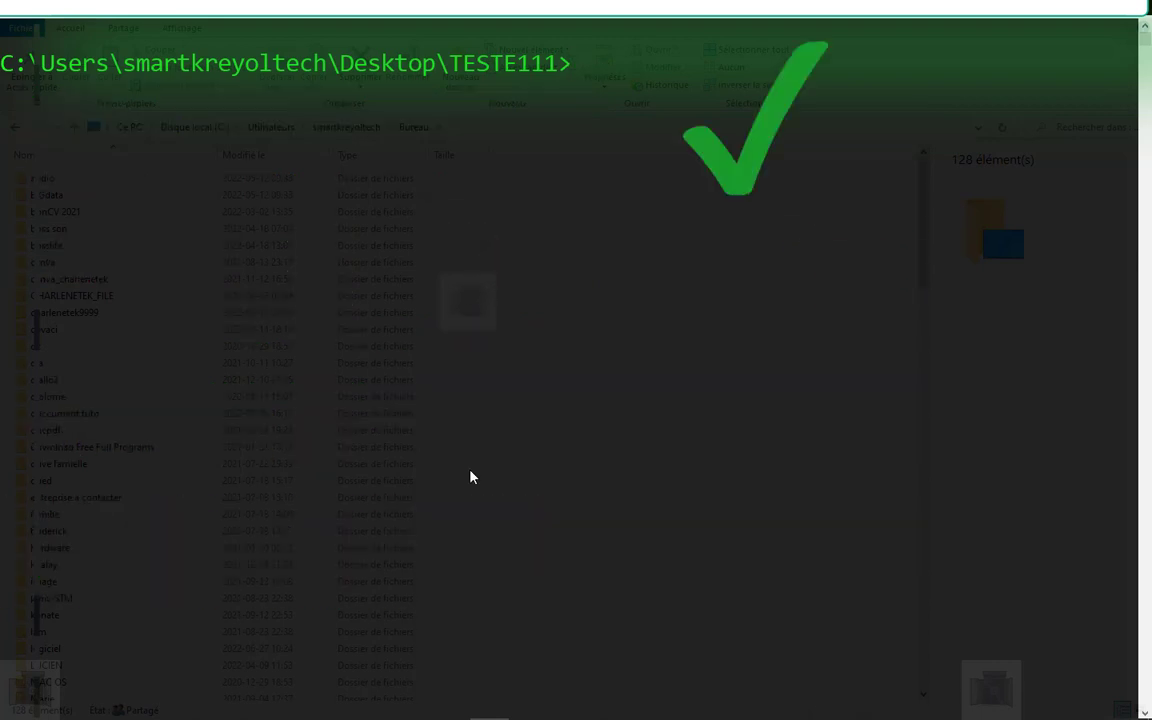
type("DIR")
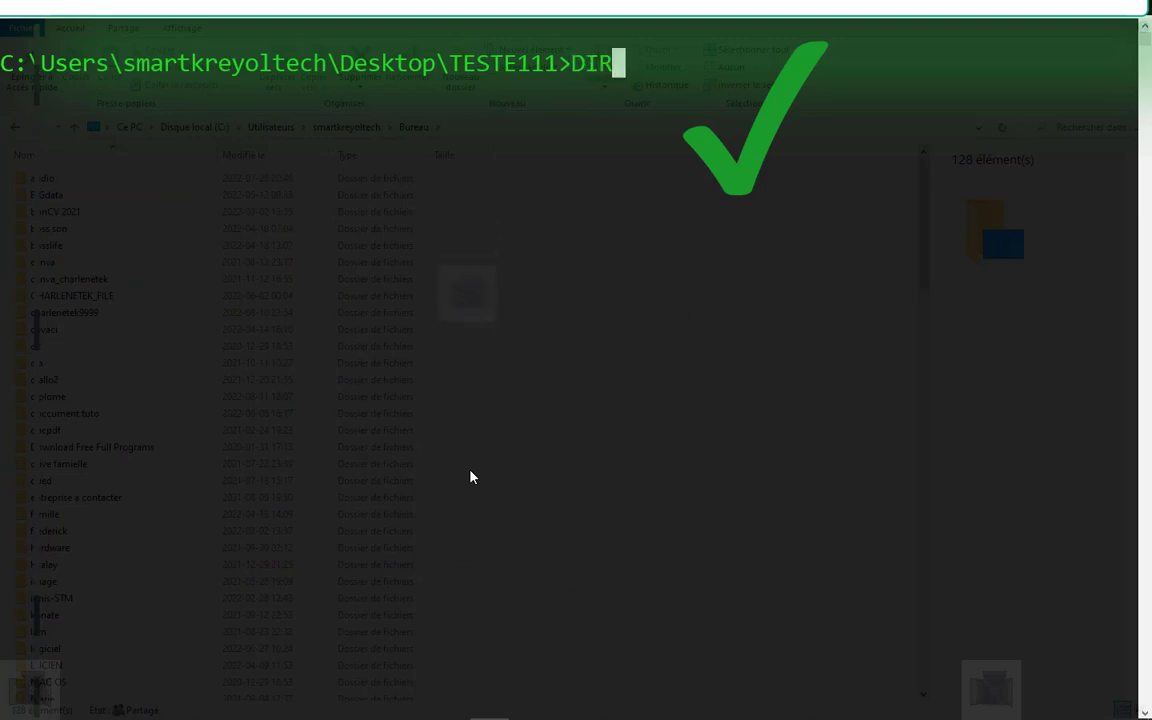
key("Return")
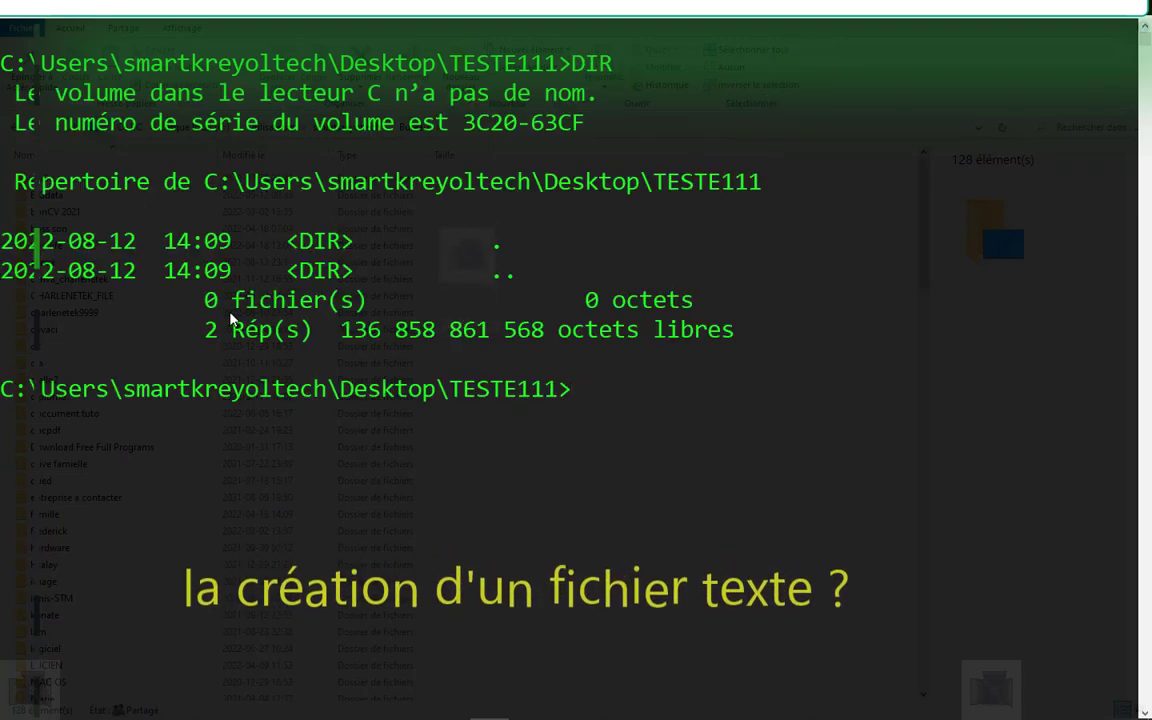
Step: Highlight the file count, directory count and free bytes in the DIR summary to examine them
left_click_drag(204, 300, 390, 298)
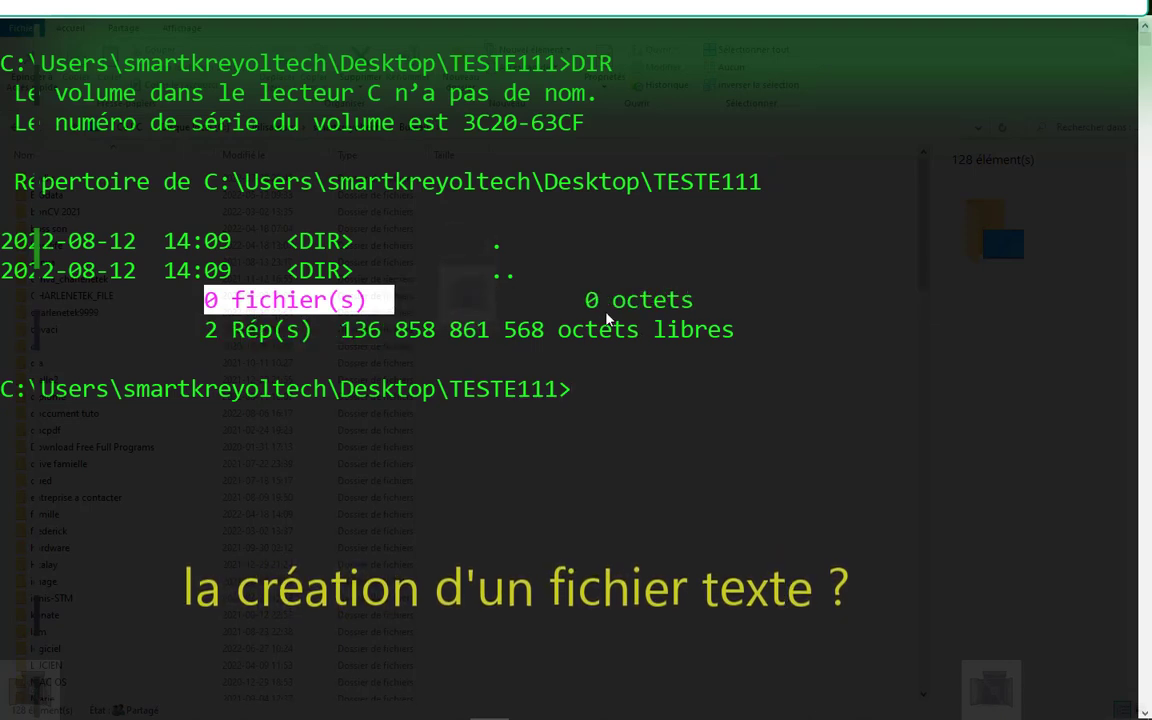
left_click_drag(586, 300, 720, 300)
left_click_drag(206, 329, 726, 329)
left_click_drag(222, 300, 399, 305)
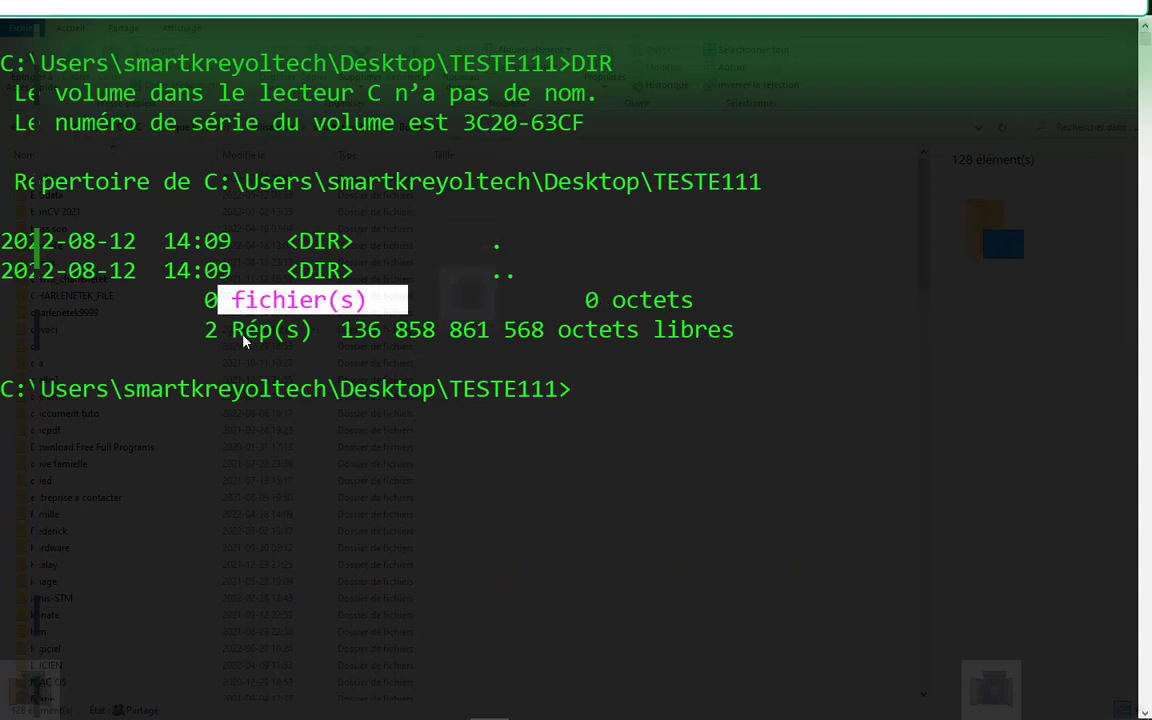
left_click_drag(342, 332, 542, 337)
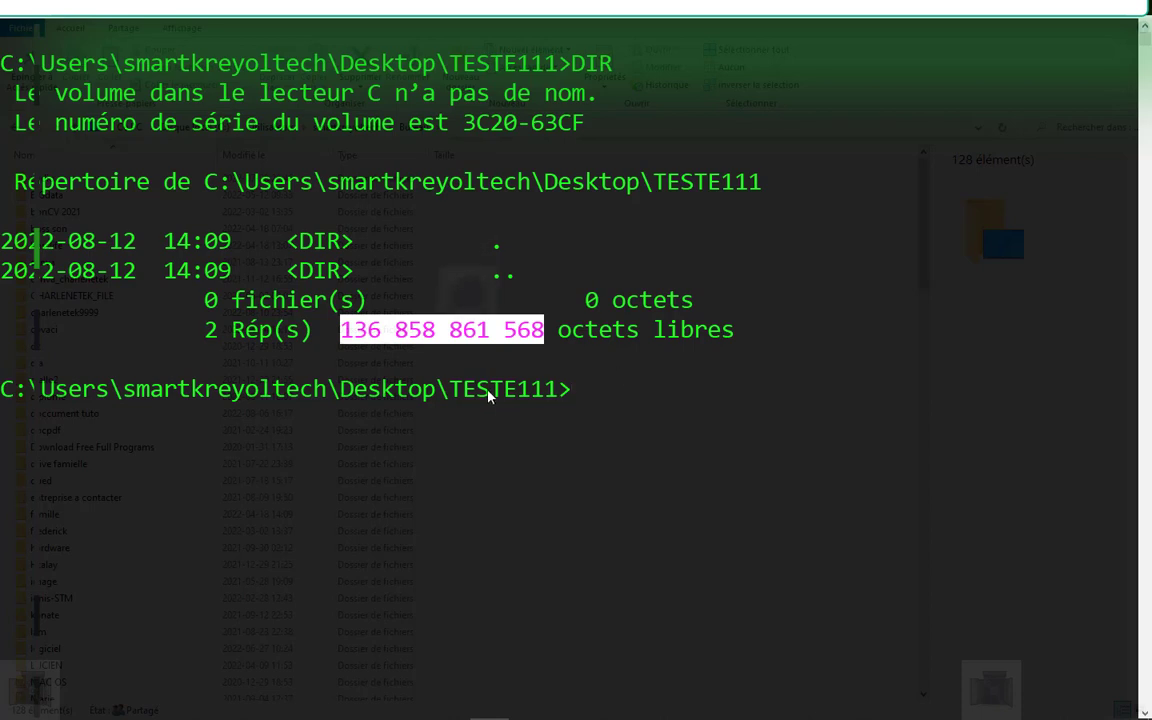
left_click_drag(538, 332, 342, 330)
right_click(741, 388)
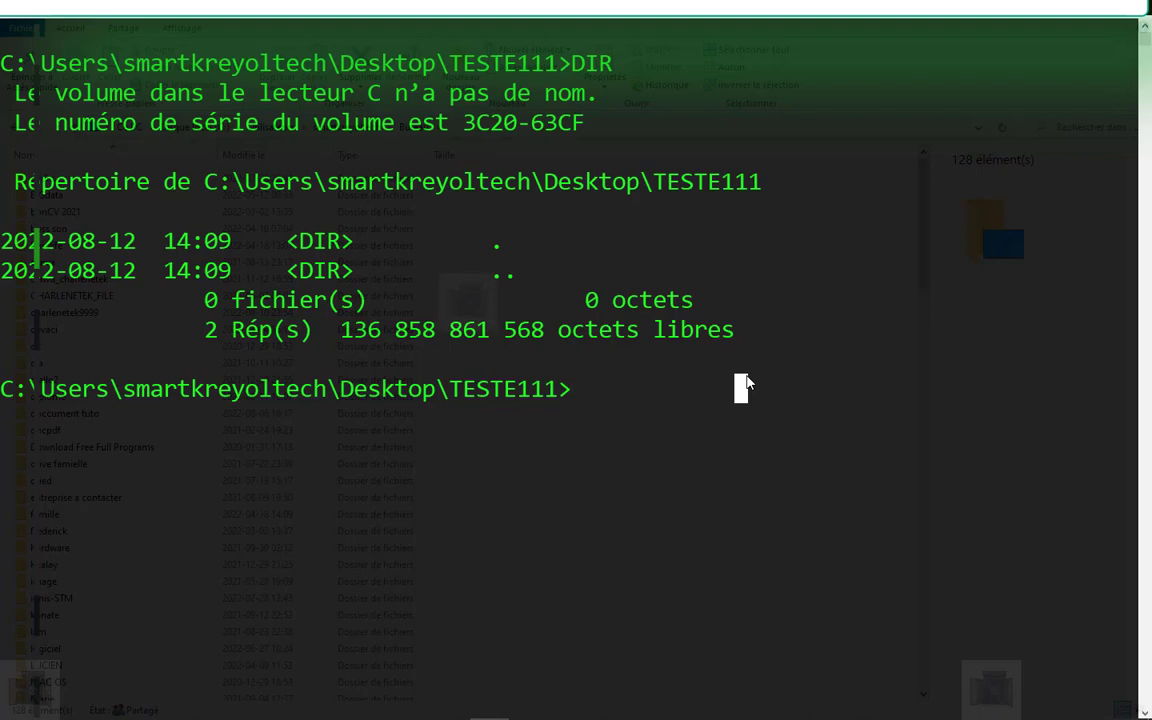
Step: Clear the screen with CLS and create an empty text file in TESTE111 with TYPE NUL> KING.TXT
type("CLS")
key("Return")
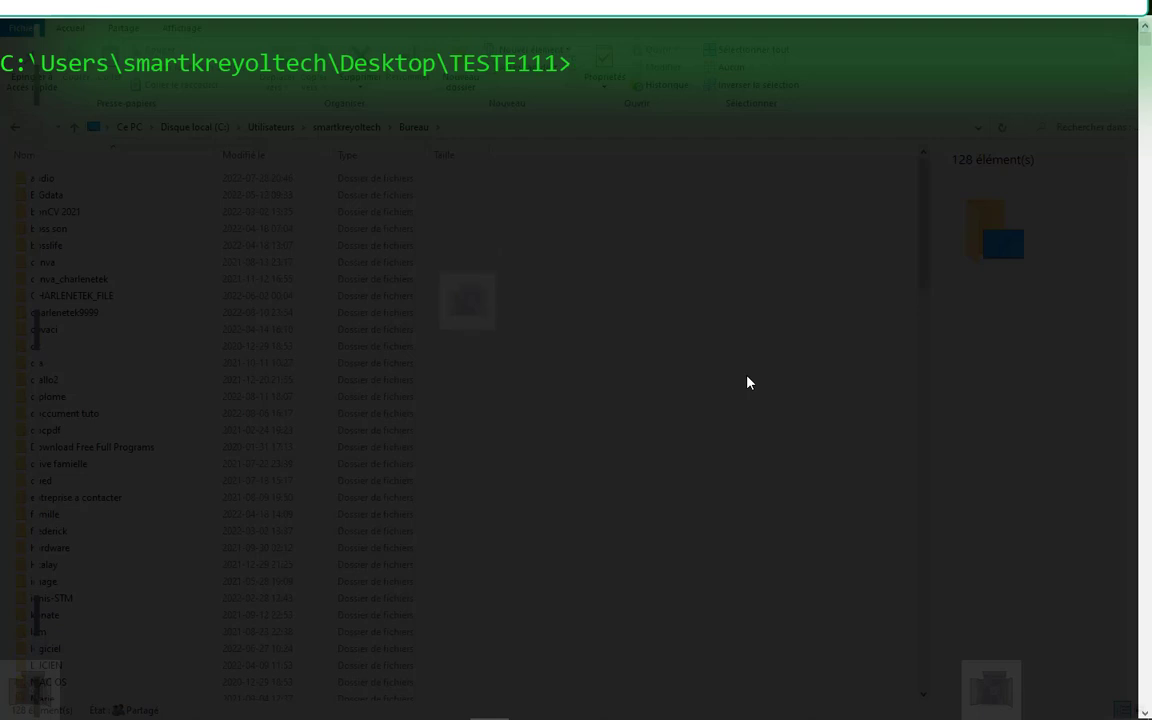
type("TYP")
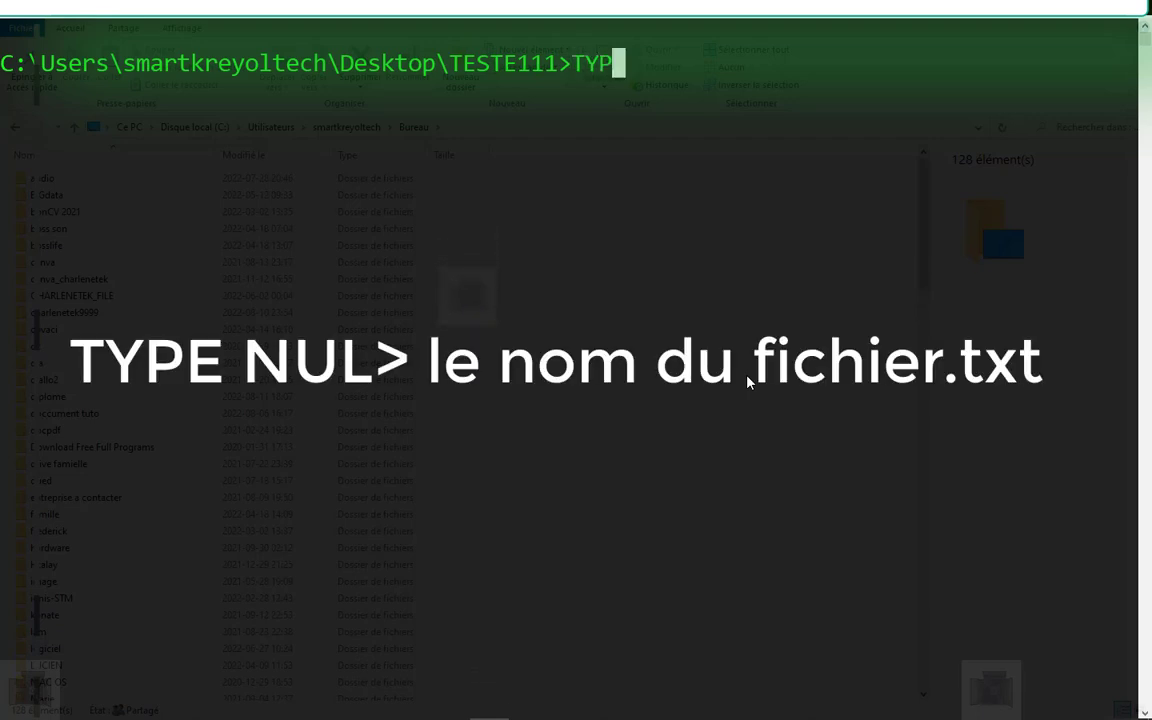
type("E NUL")
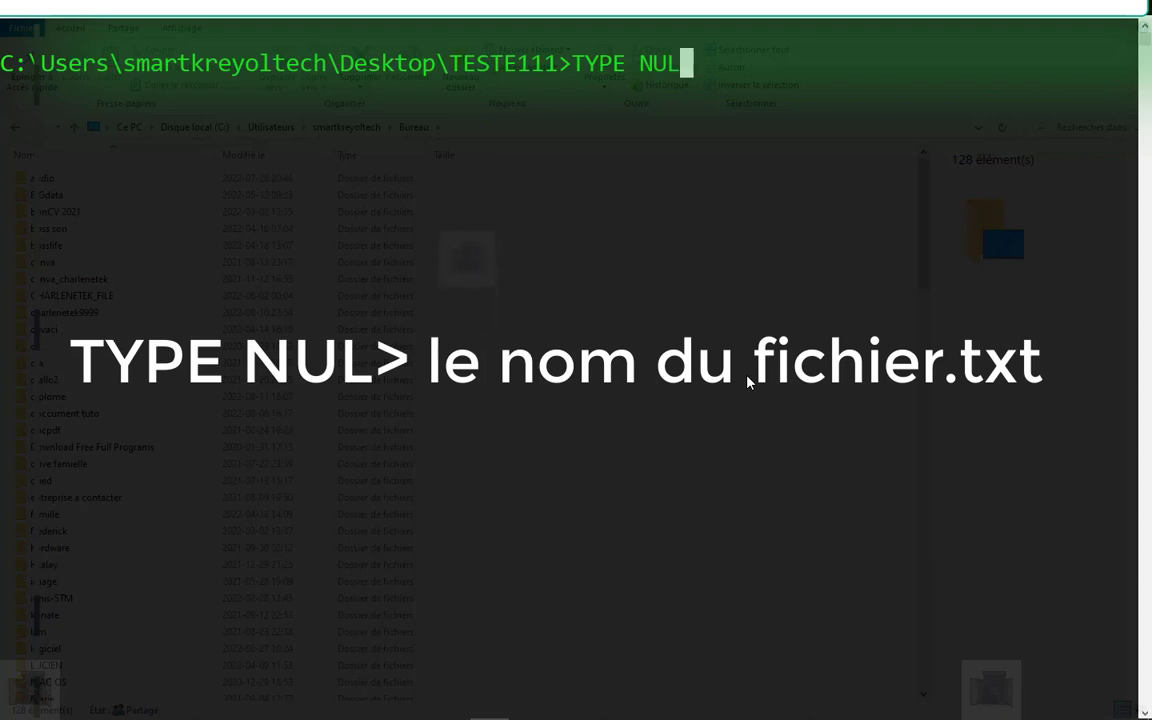
type(">")
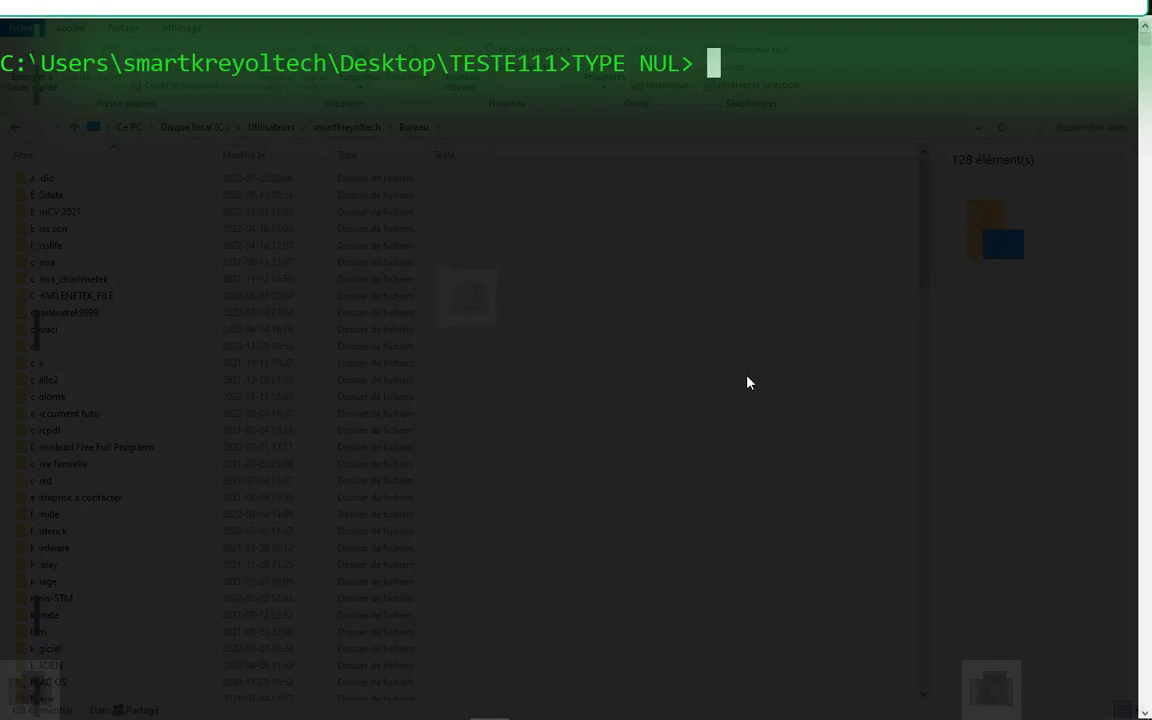
type("KI")
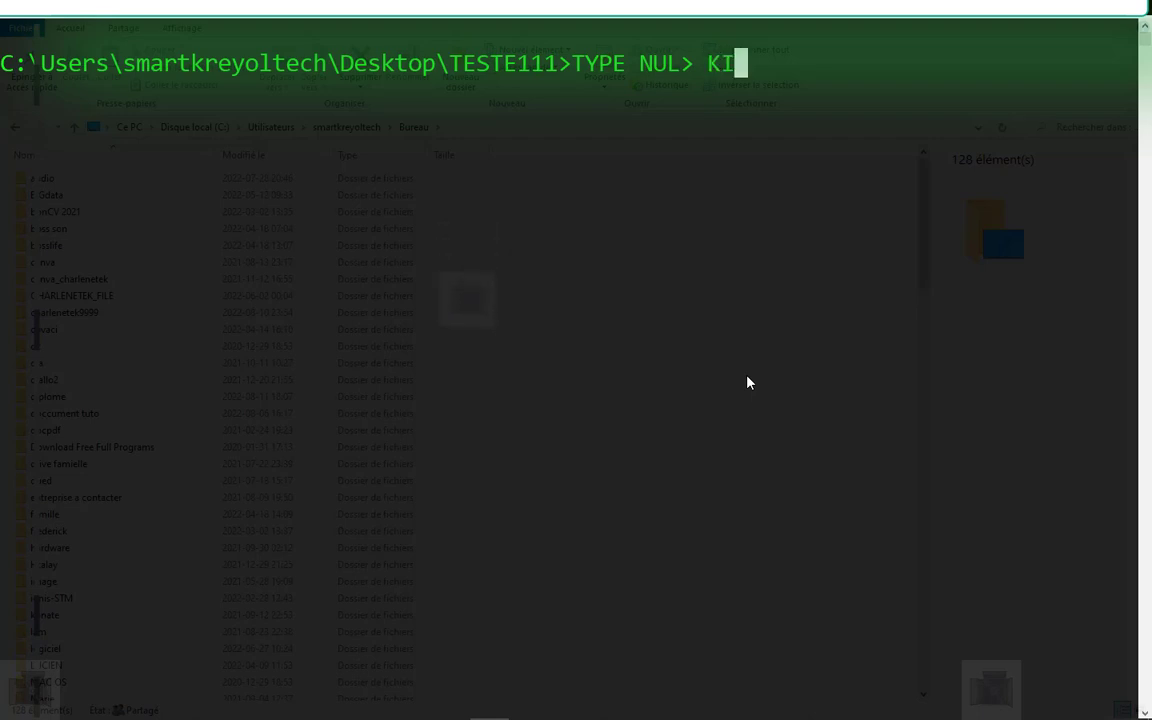
type("NG.TXT")
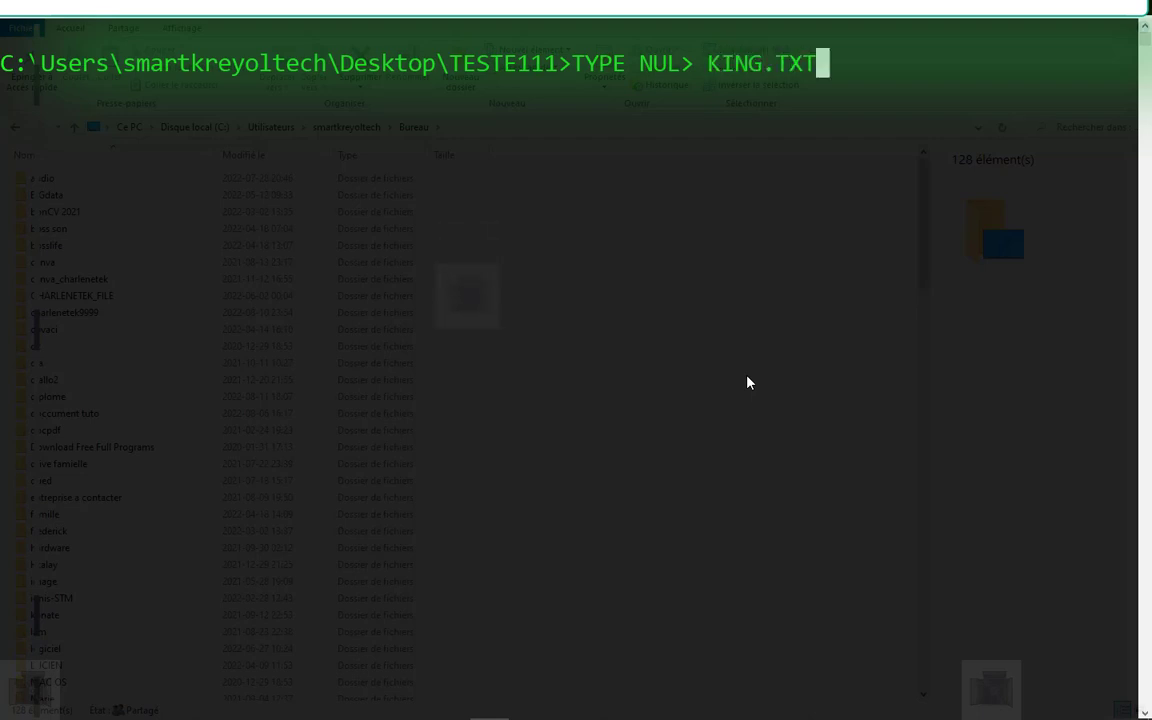
mouse_move(776, 64)
left_mouse_down()
mouse_move(813, 64)
mouse_move(785, 67)
left_mouse_up()
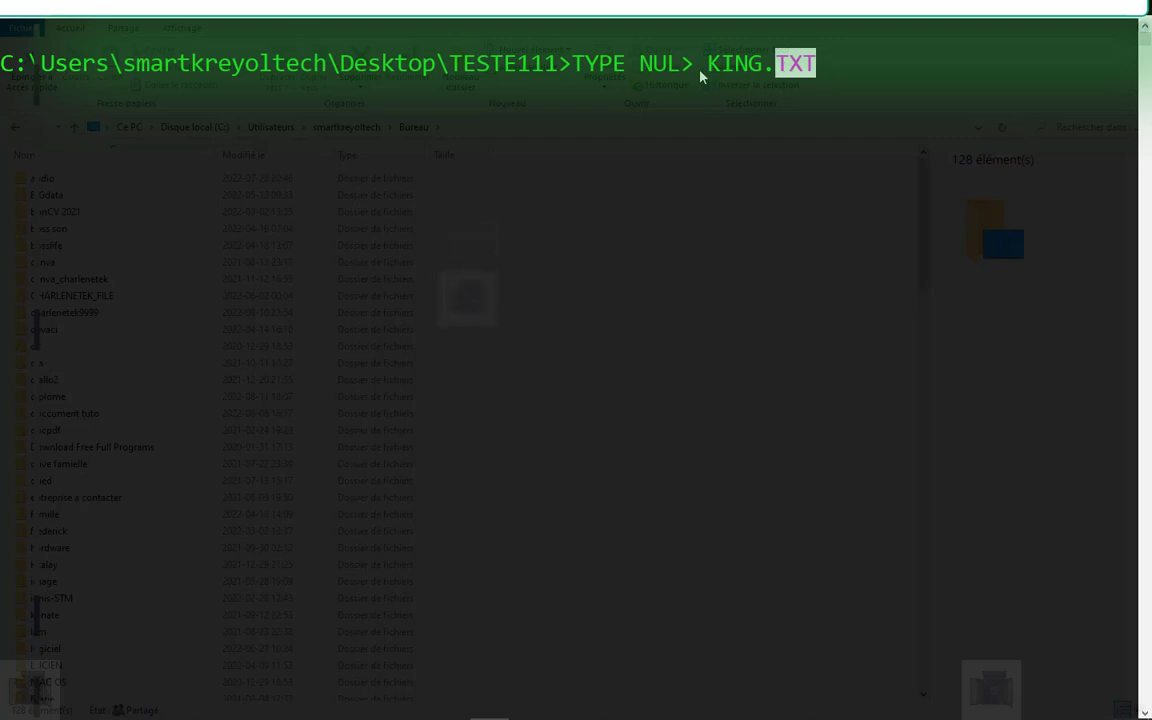
left_click_drag(698, 64, 755, 78)
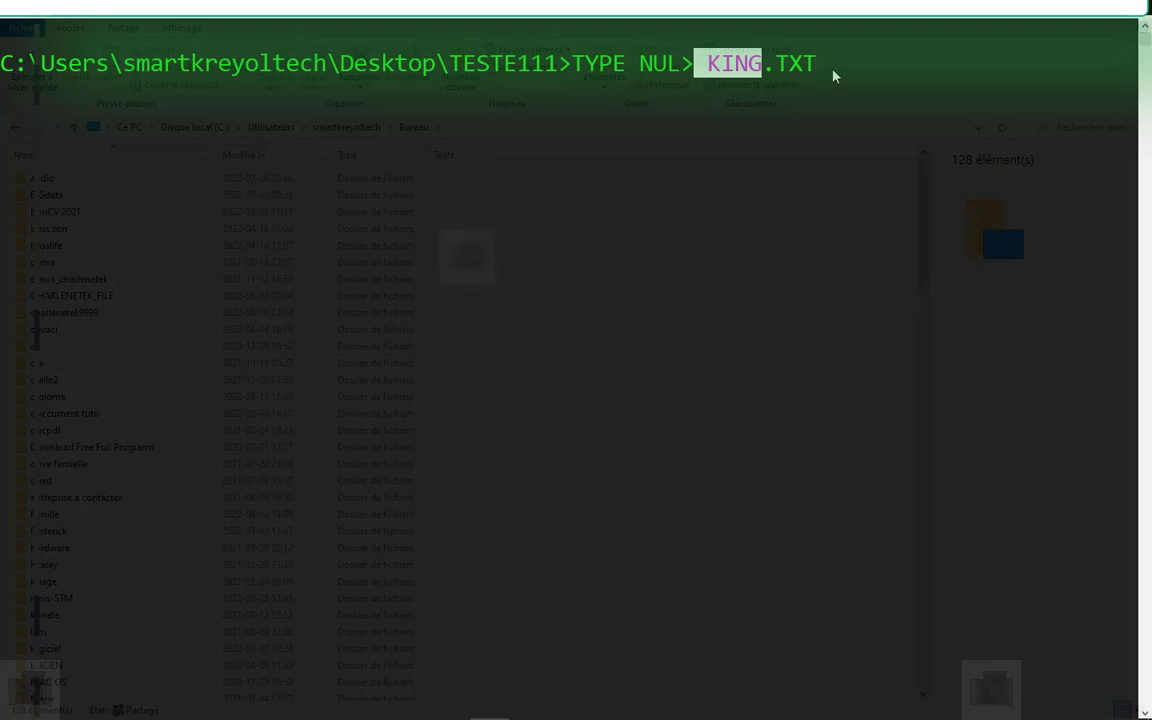
key("Return")
key("Return")
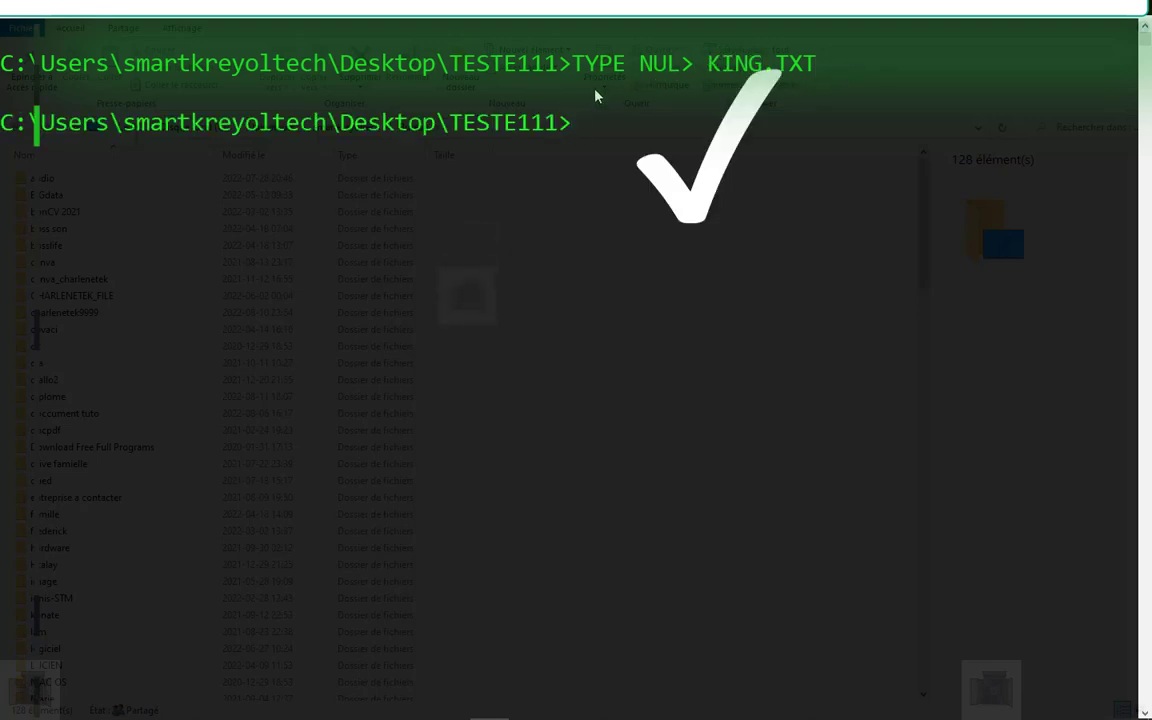
Step: Switch to File Explorer and go back from the Bureau folder to Ce PC
left_click(215, 704)
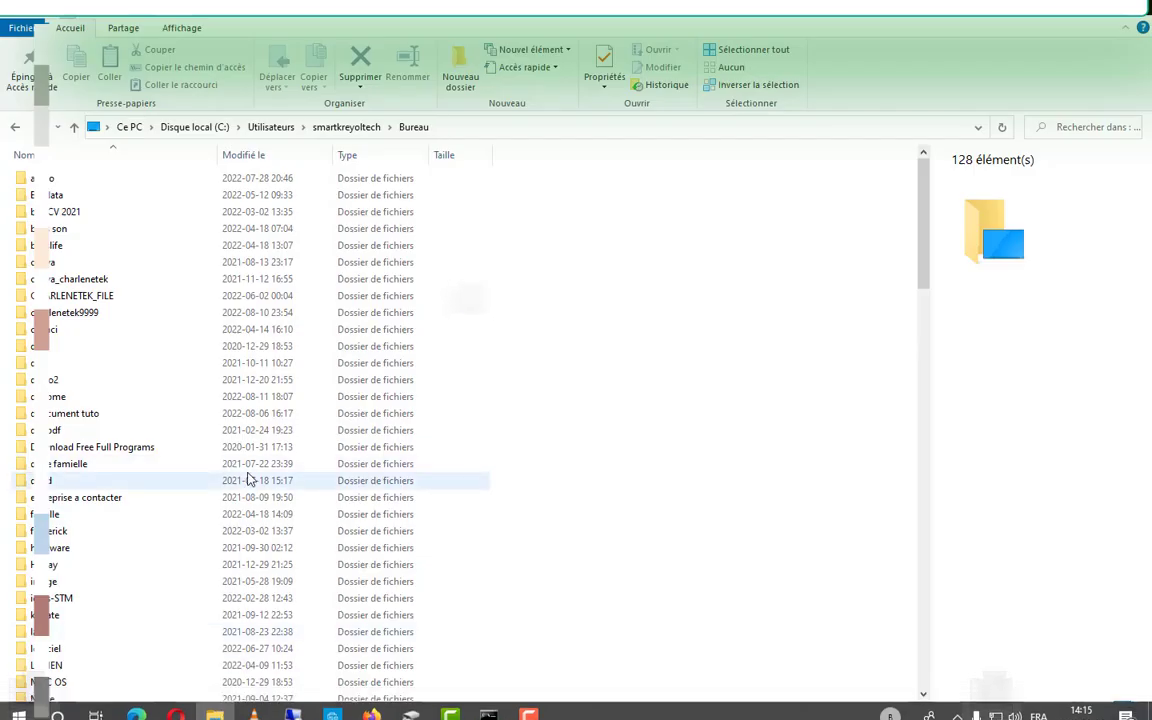
left_click(15, 126)
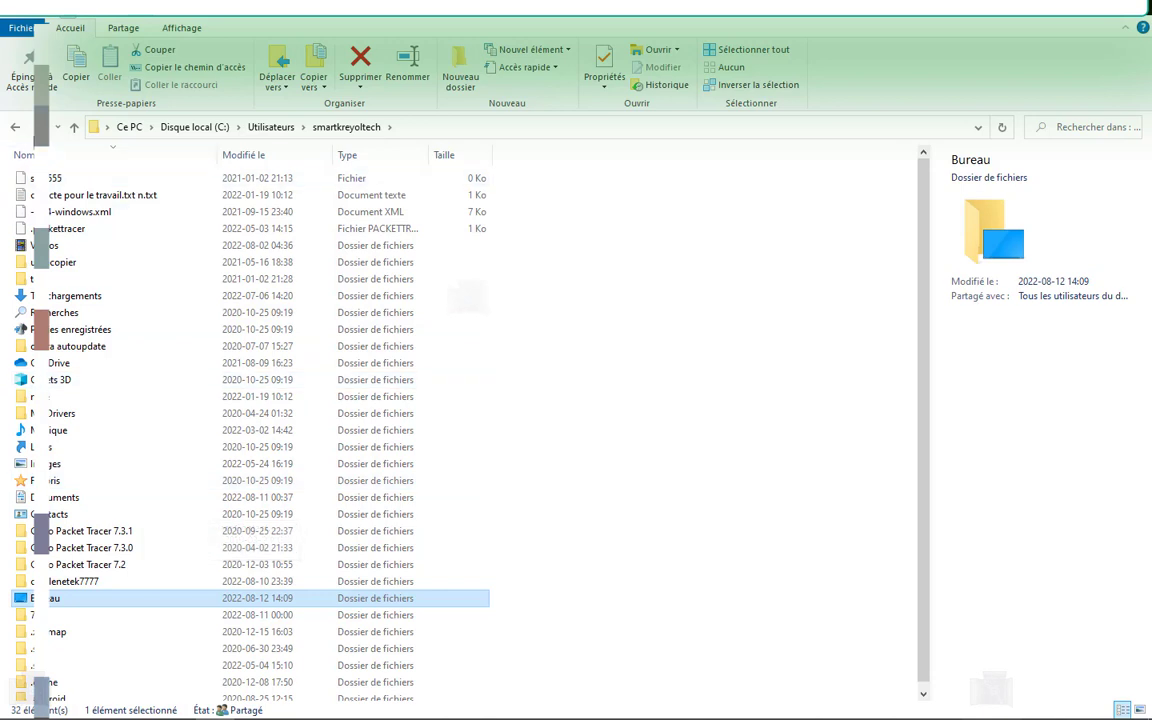
left_click(15, 126)
left_click(15, 126)
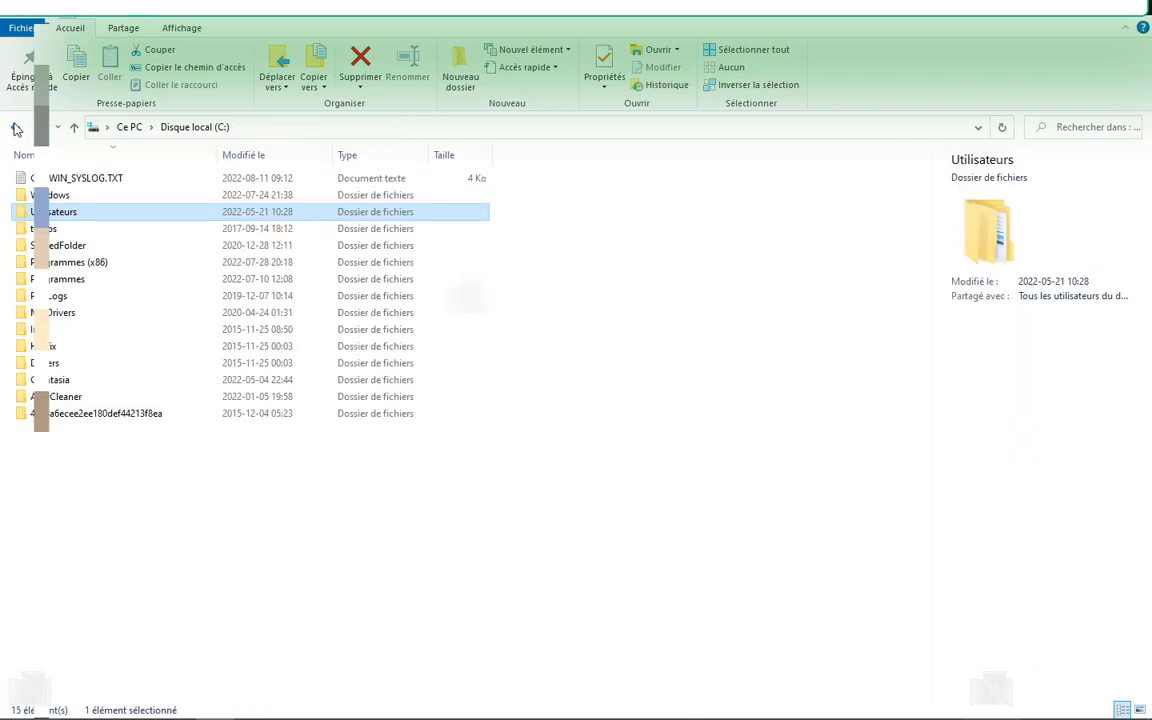
left_click(15, 126)
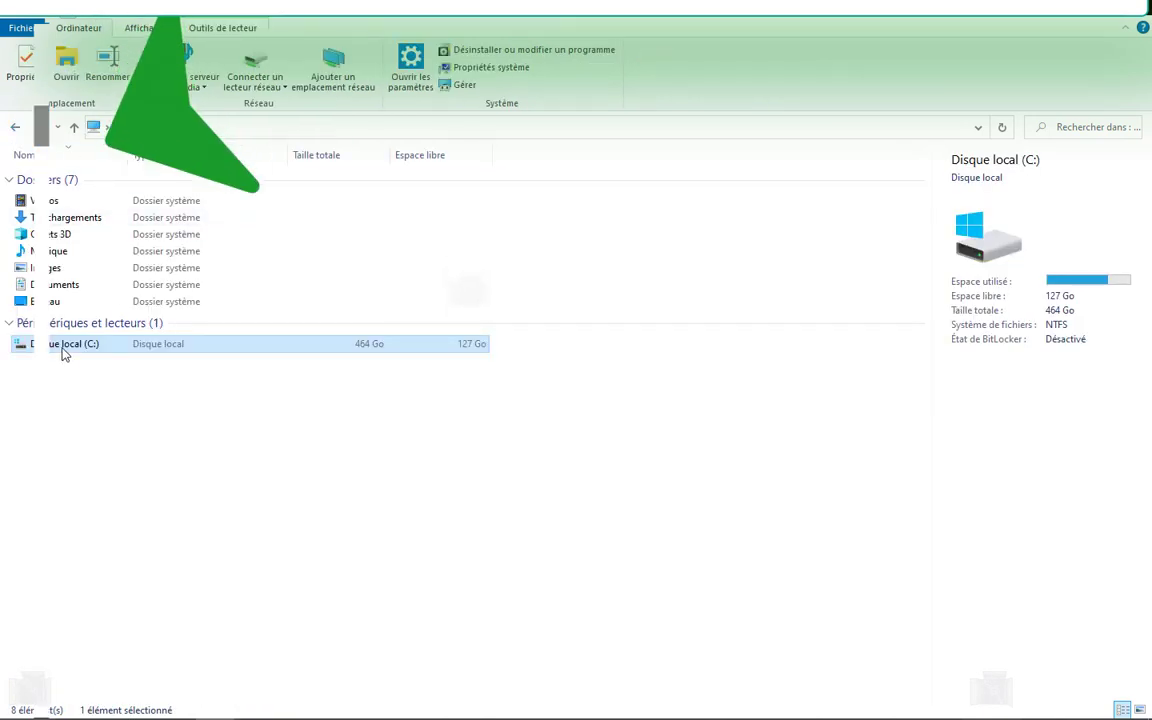
Step: Browse from Disque local (C:) through Utilisateurs and smartkreyoltech to the Bureau folder
double_click(91, 350)
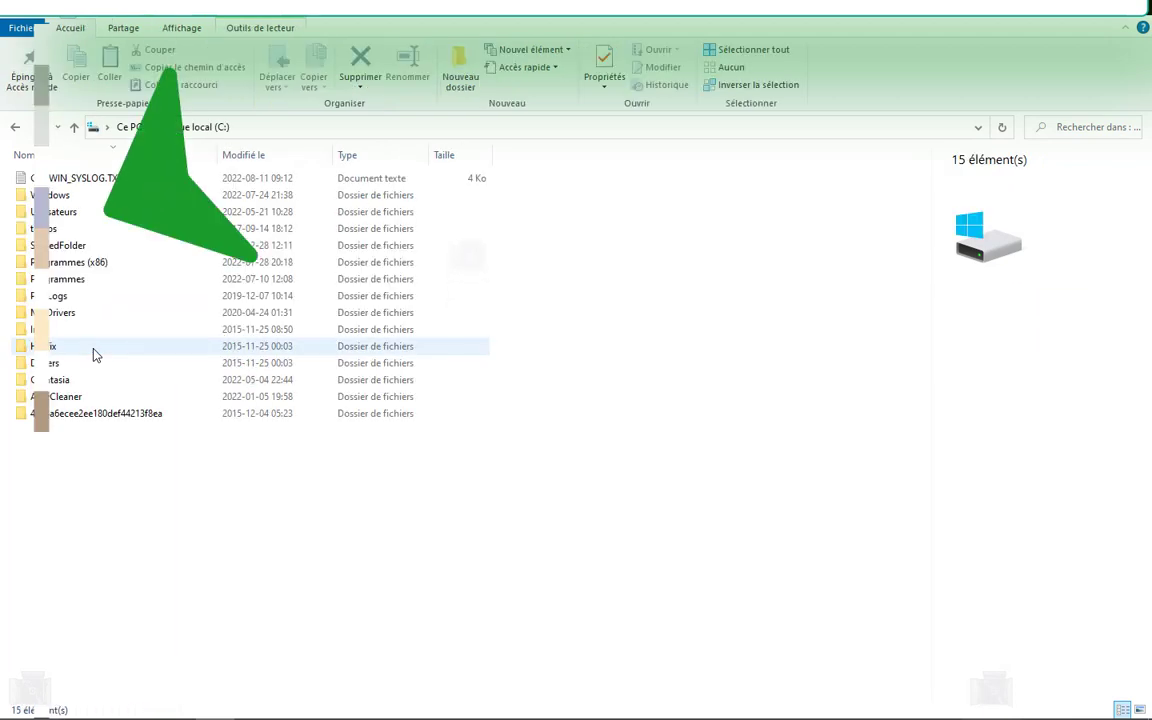
left_click(68, 216)
double_click(68, 216)
left_click(77, 264)
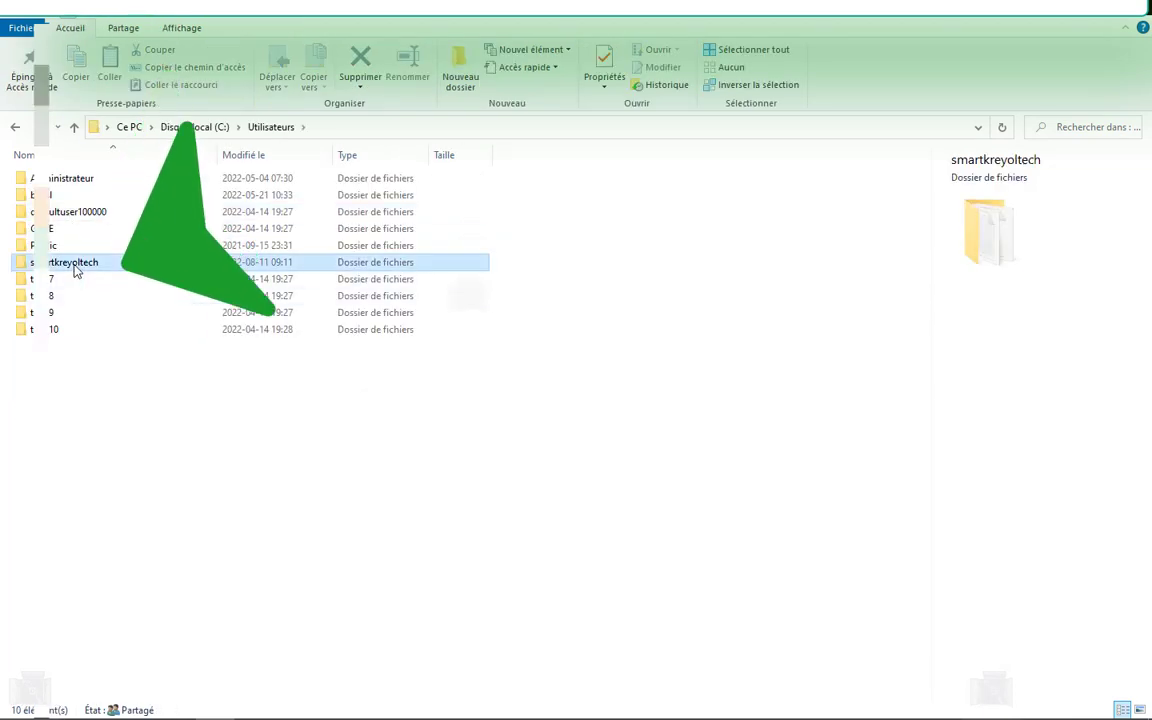
double_click(77, 265)
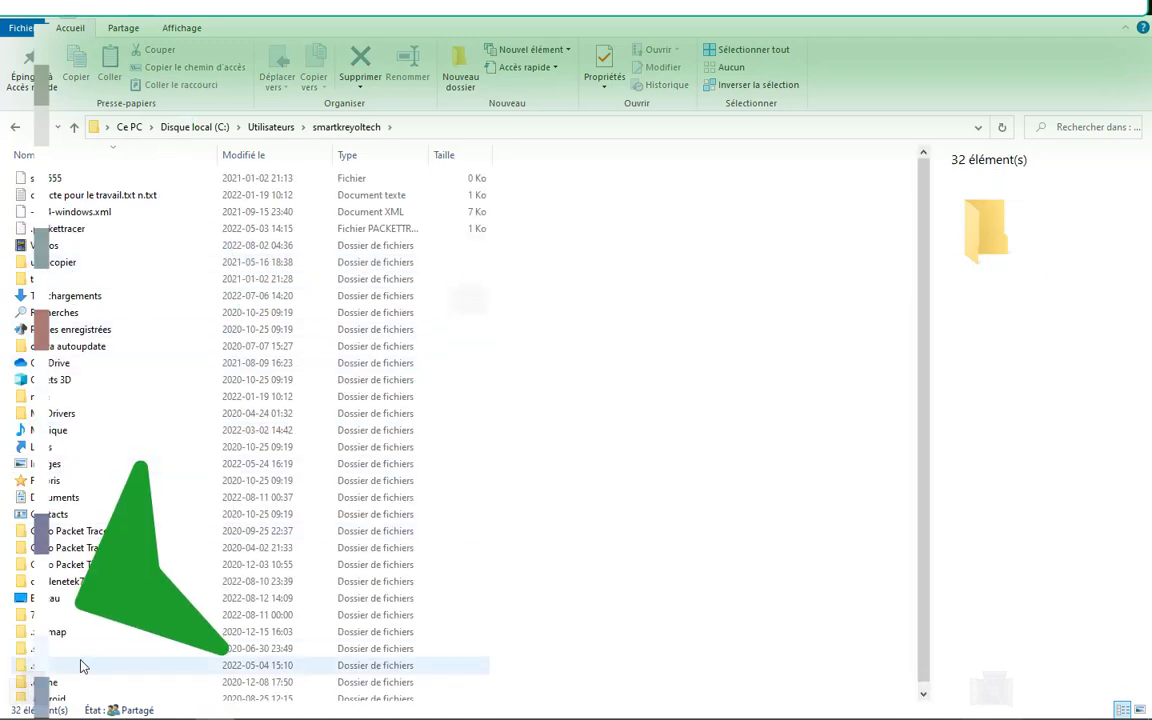
left_click(53, 599)
double_click(53, 599)
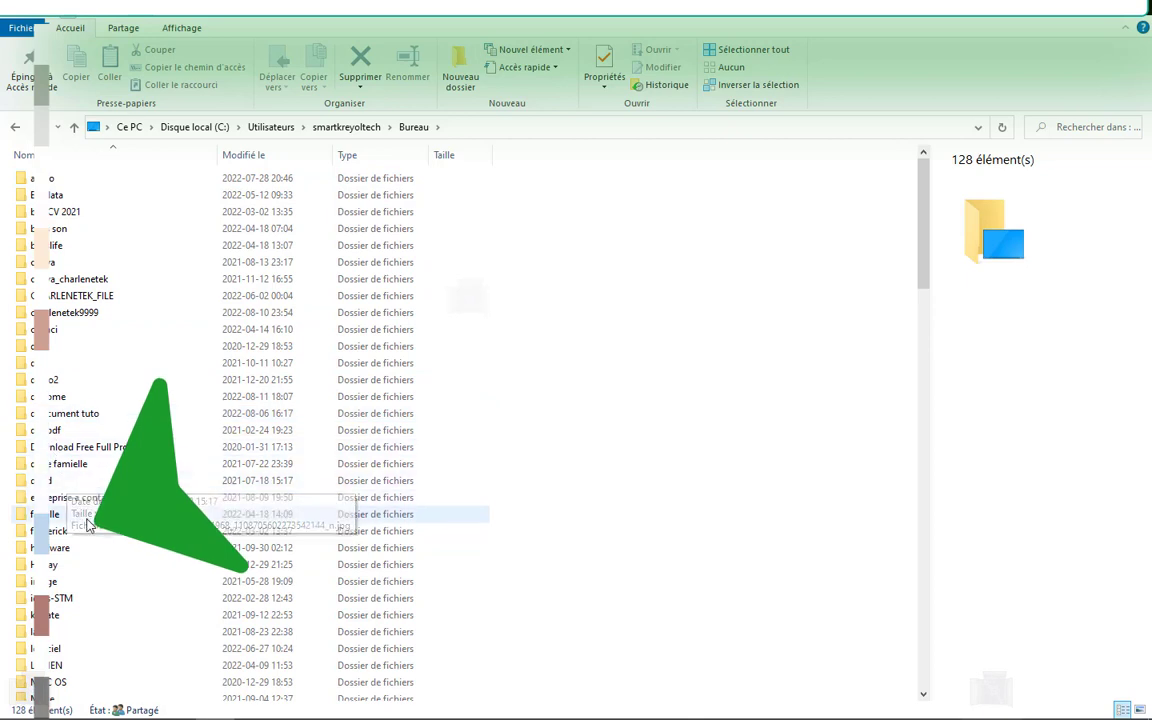
Step: Open the TESTE111 folder inside Bureau and view its KING.TXT file in a maximized Notepad window
scroll(100, 600, "down", 1)
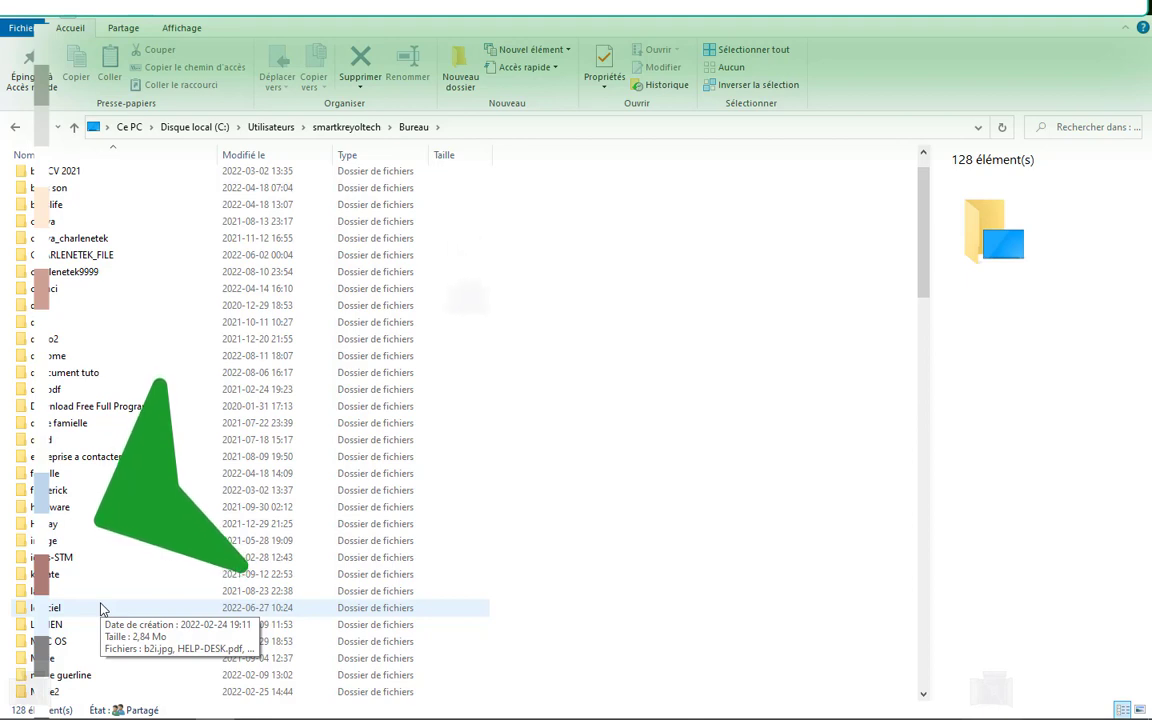
scroll(99, 638, "down", 1)
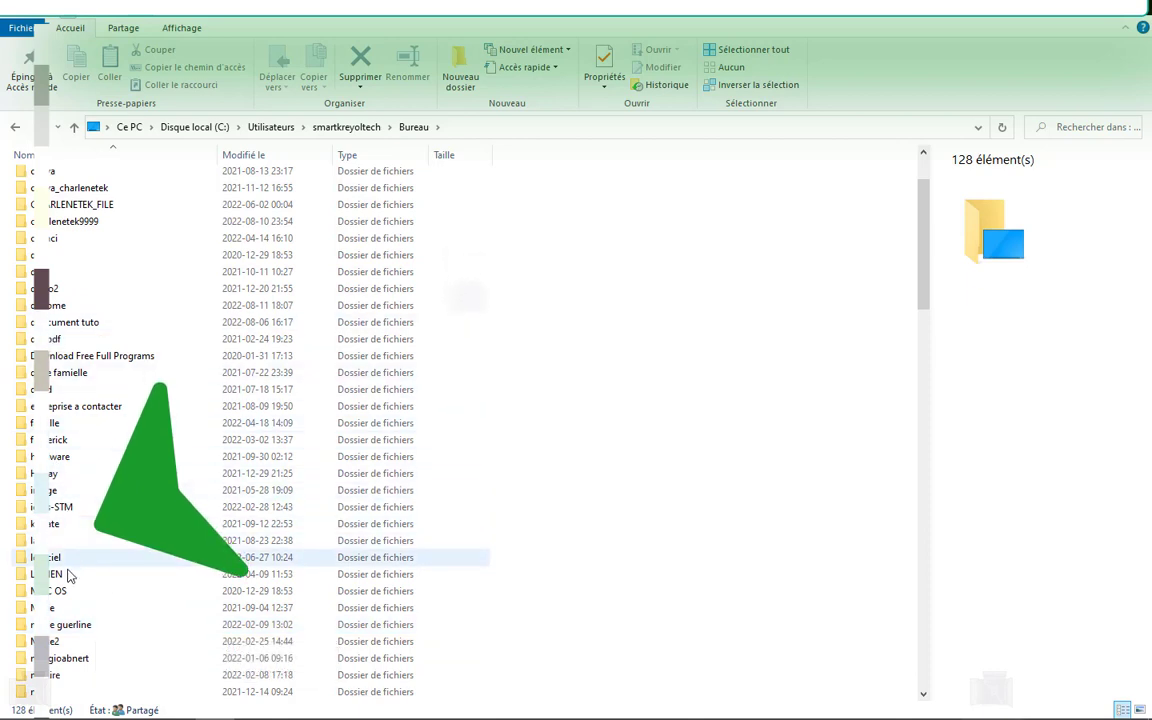
scroll(68, 576, "down", 5)
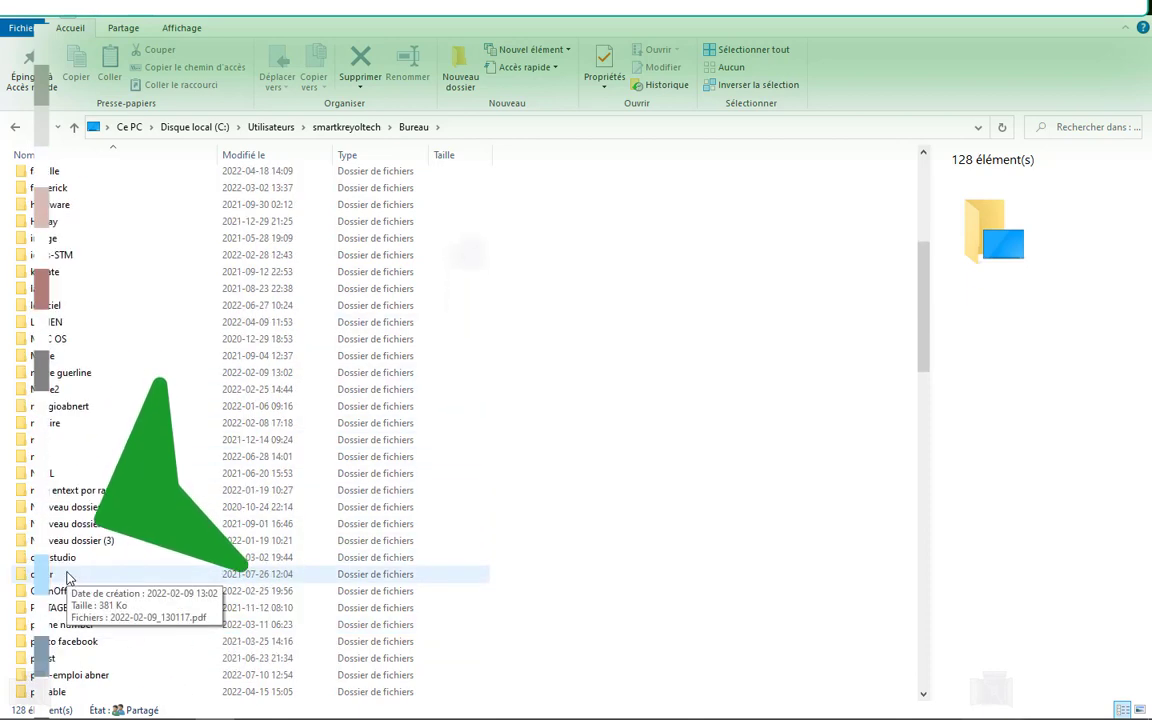
scroll(68, 577, "down", 3)
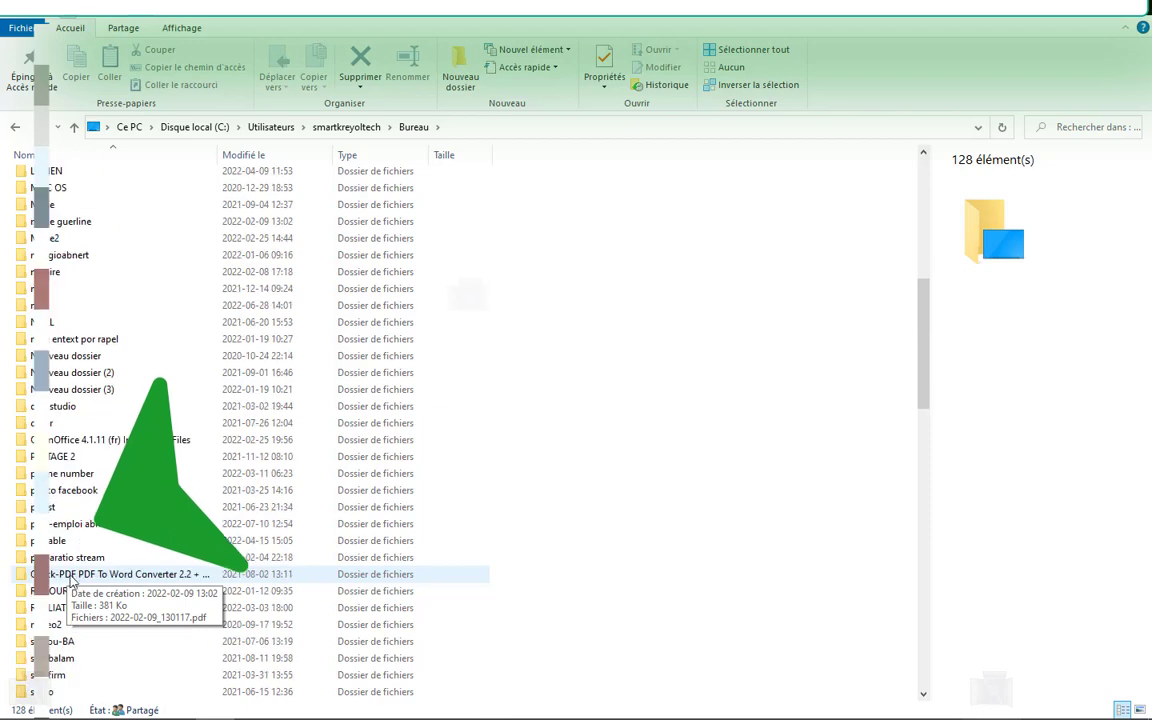
scroll(75, 584, "down", 1)
scroll(90, 578, "down", 1)
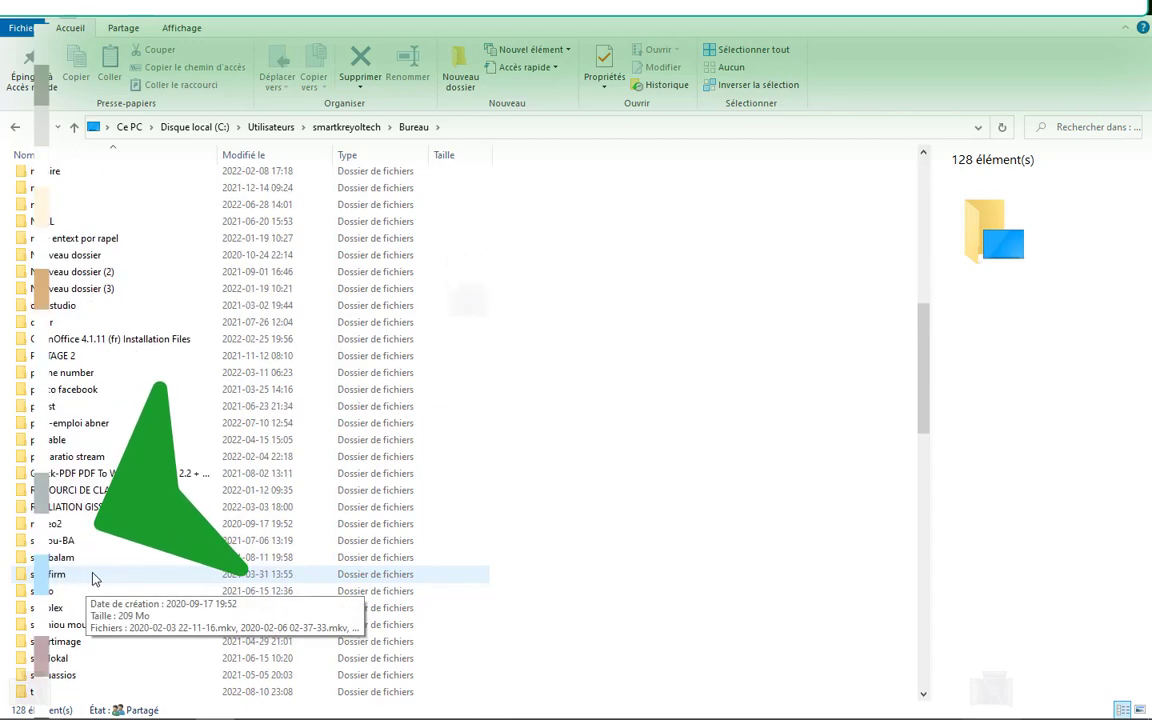
scroll(93, 578, "down", 5)
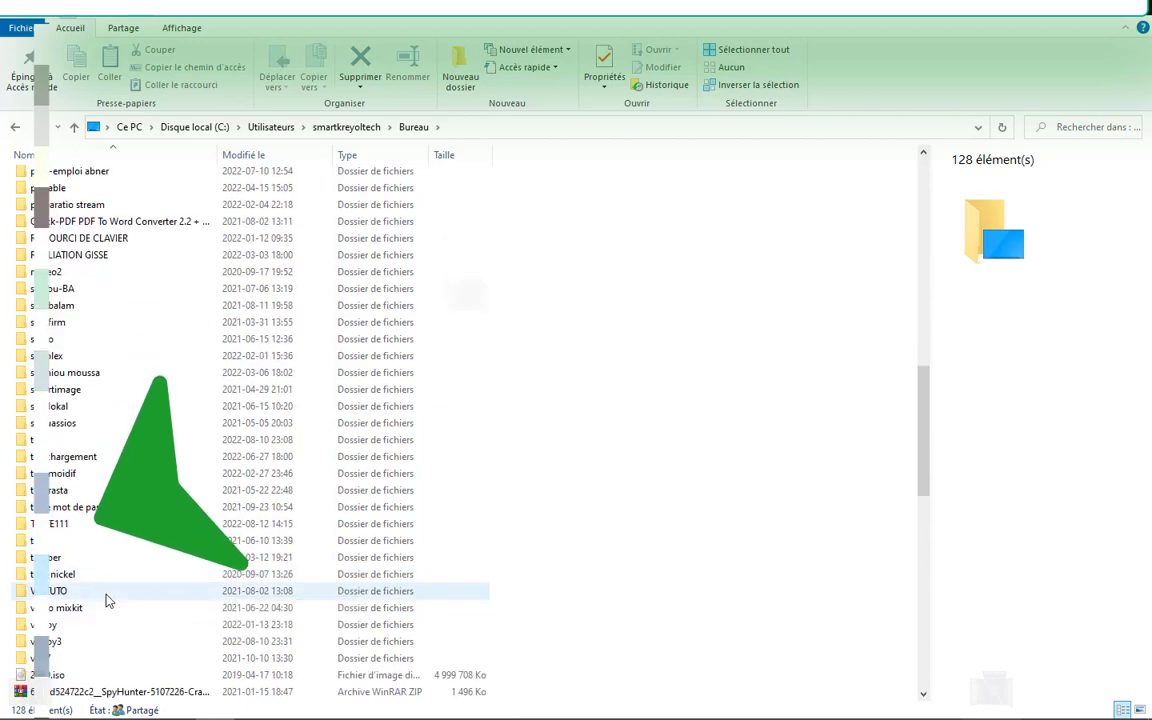
double_click(57, 524)
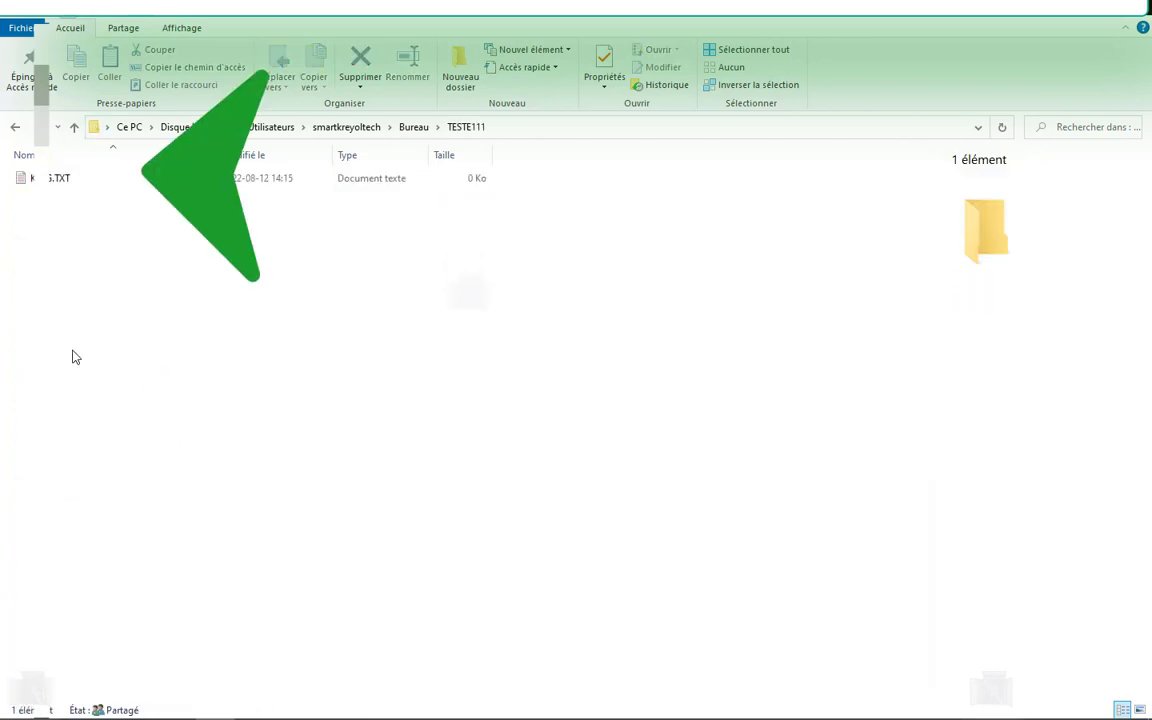
left_click(62, 188)
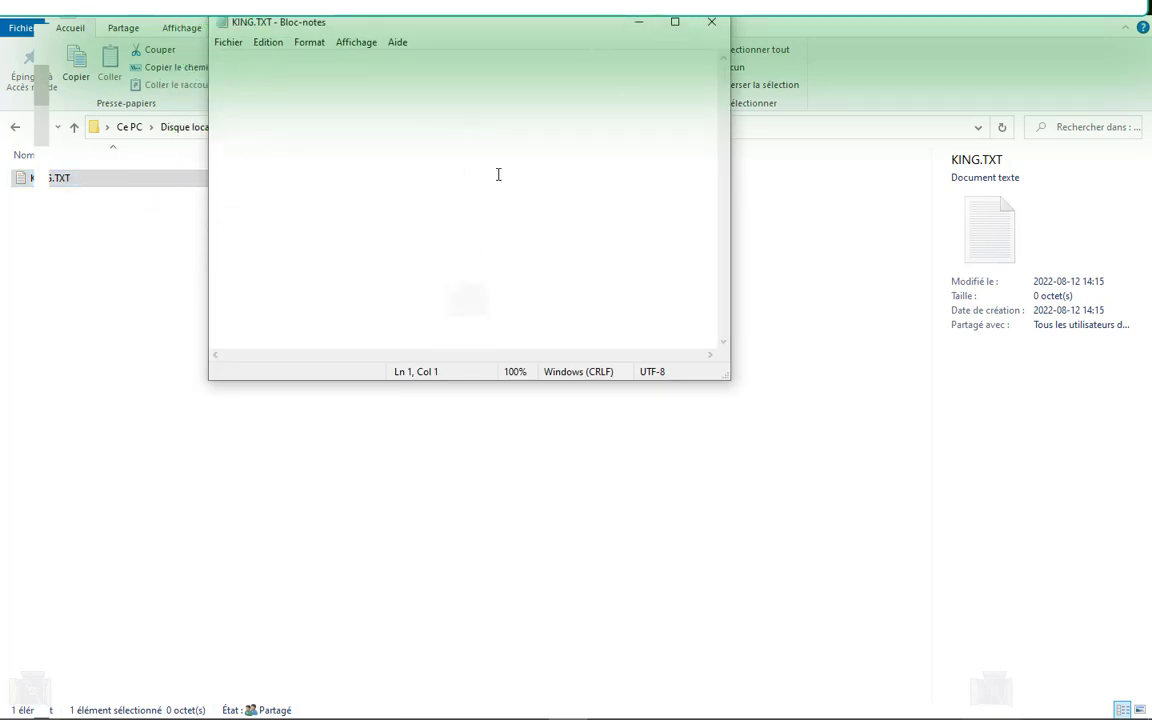
left_click(676, 23)
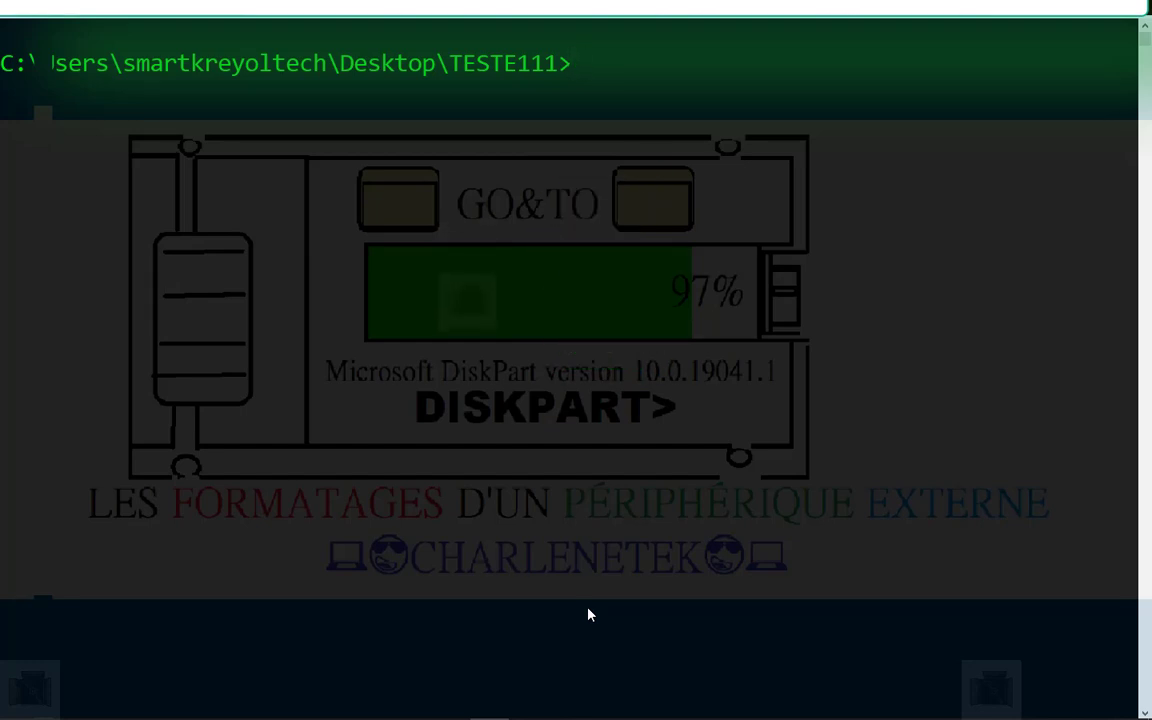
Step: Switch to Command Prompt and run copy con king1.txt in TESTE111 to start a new text file
type("co")
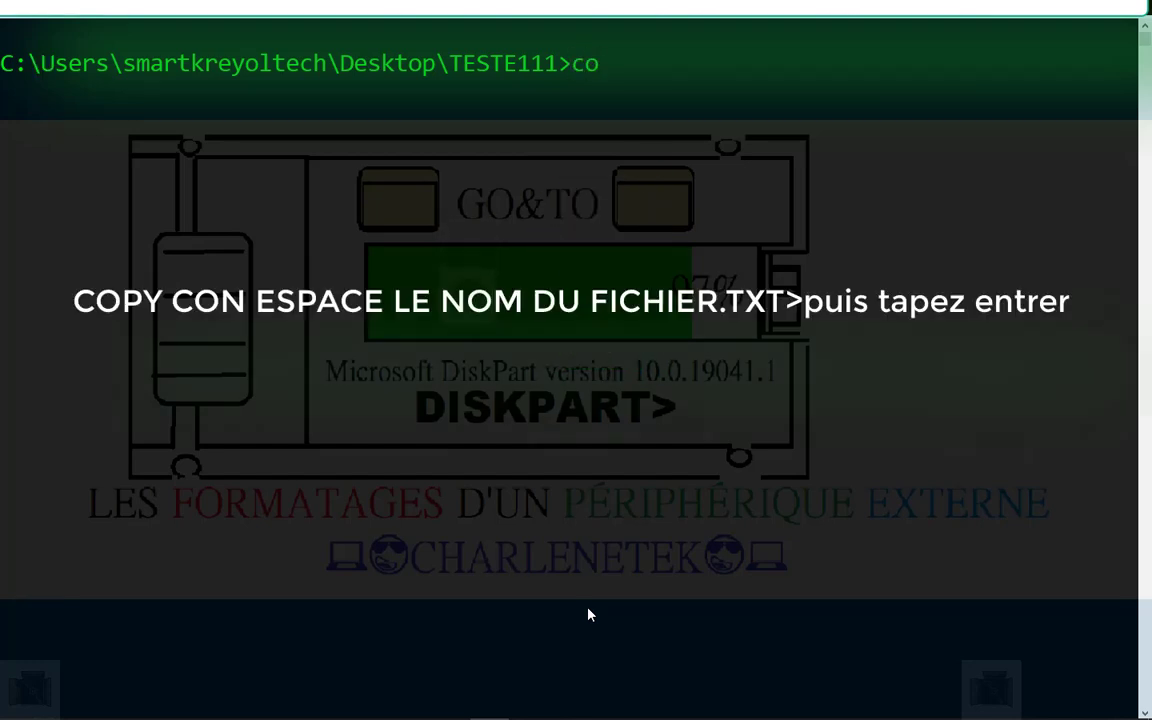
type("py con t")
key("BackSpace")
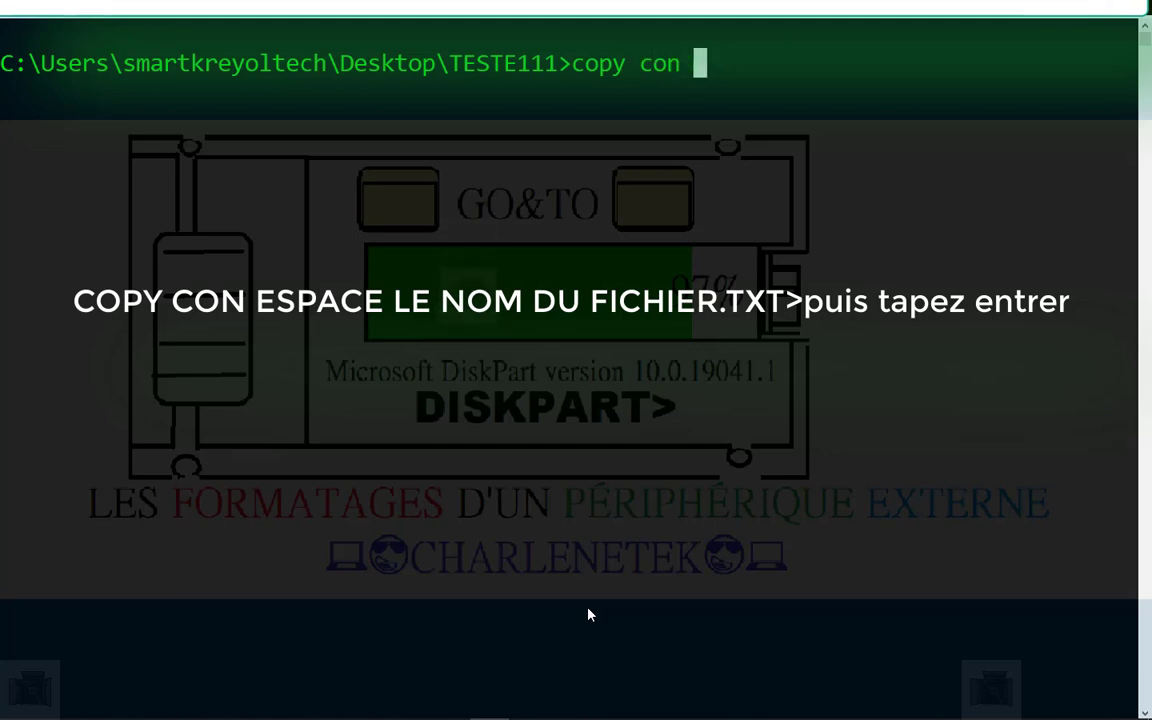
type("king")
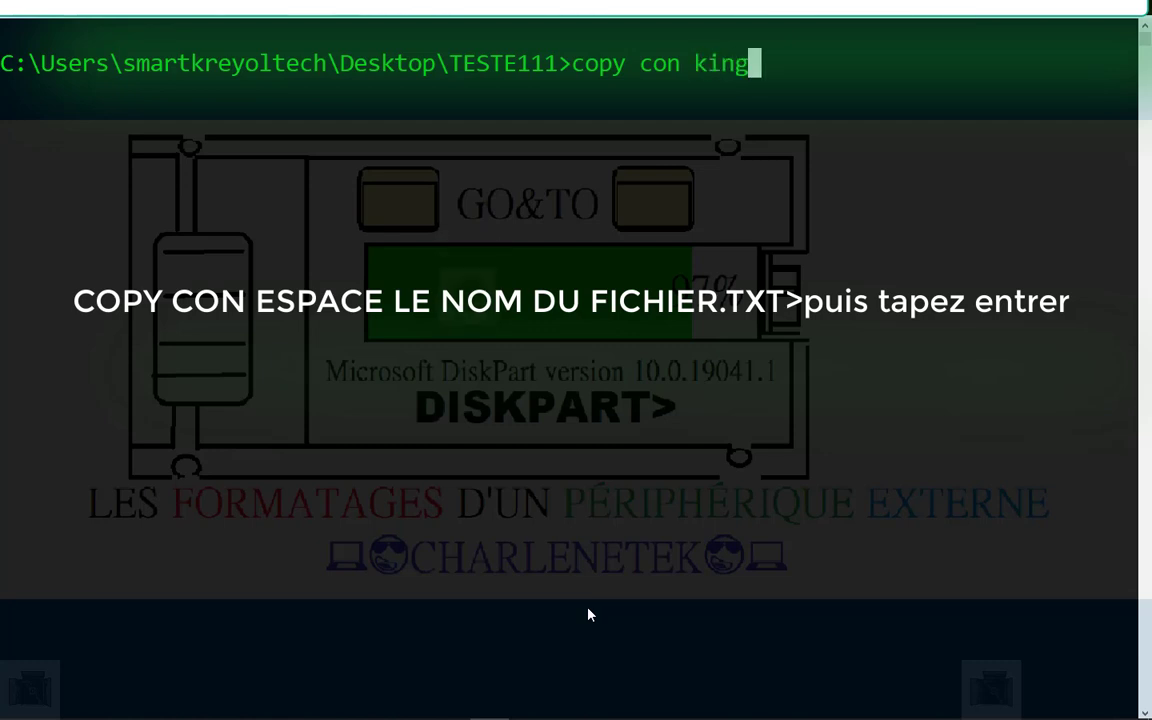
type(".")
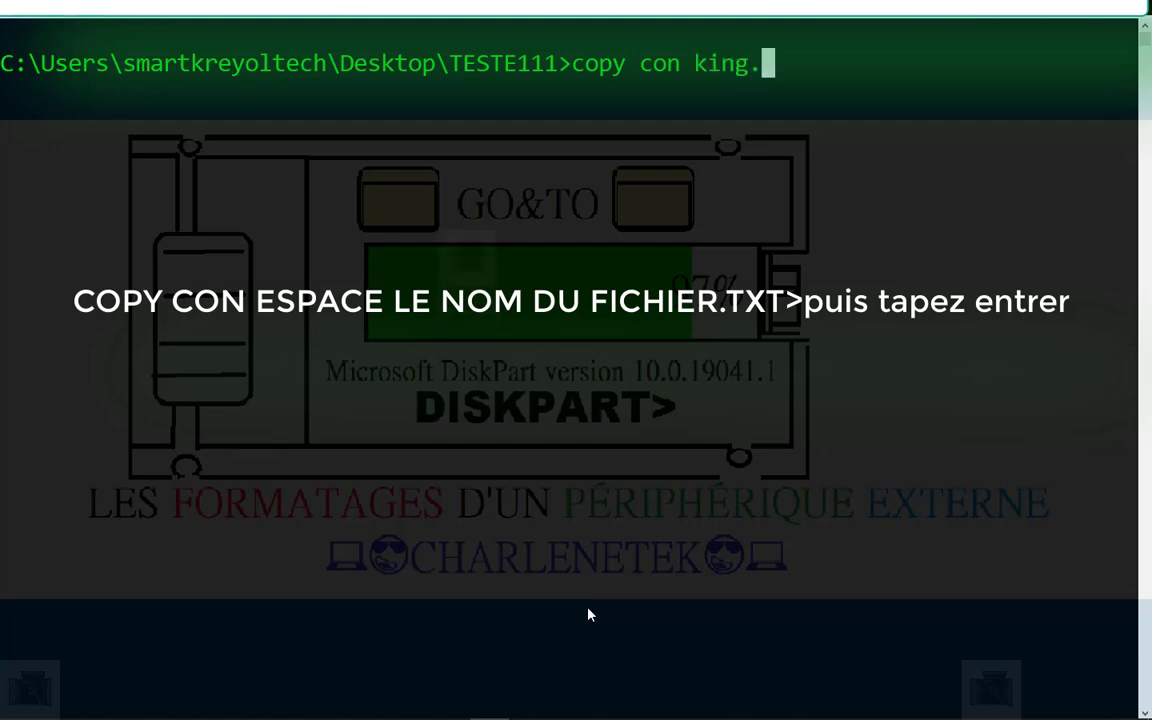
key("BackSpace")
type("1")
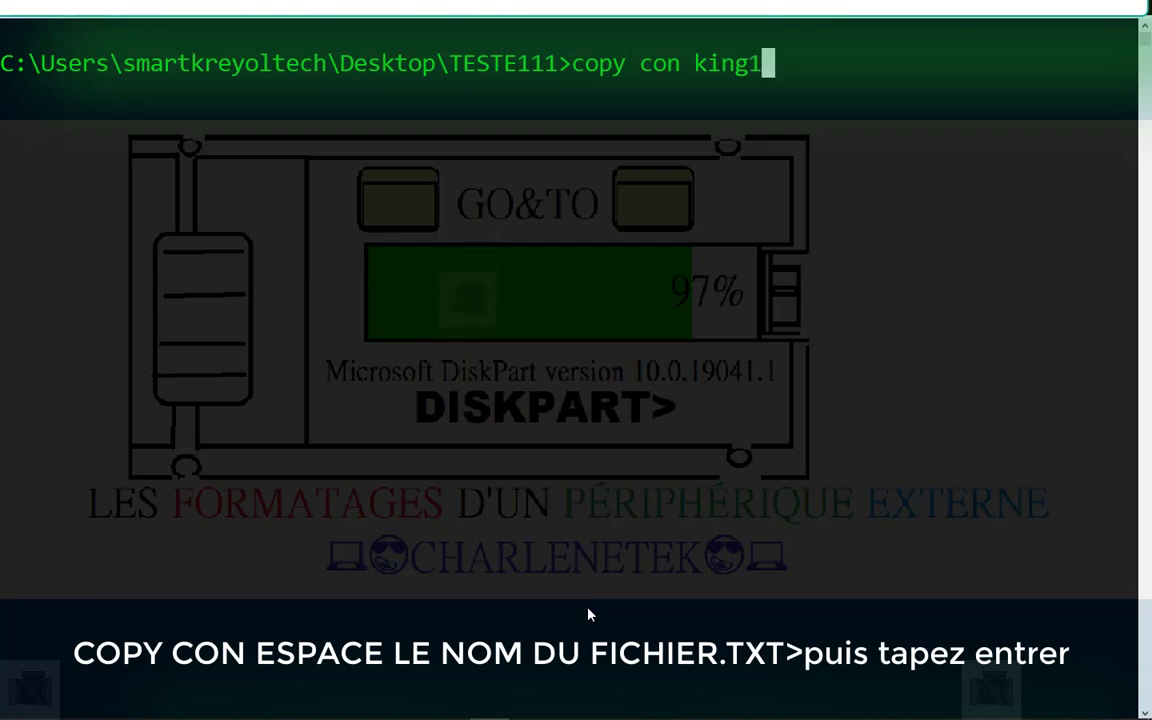
type(".t")
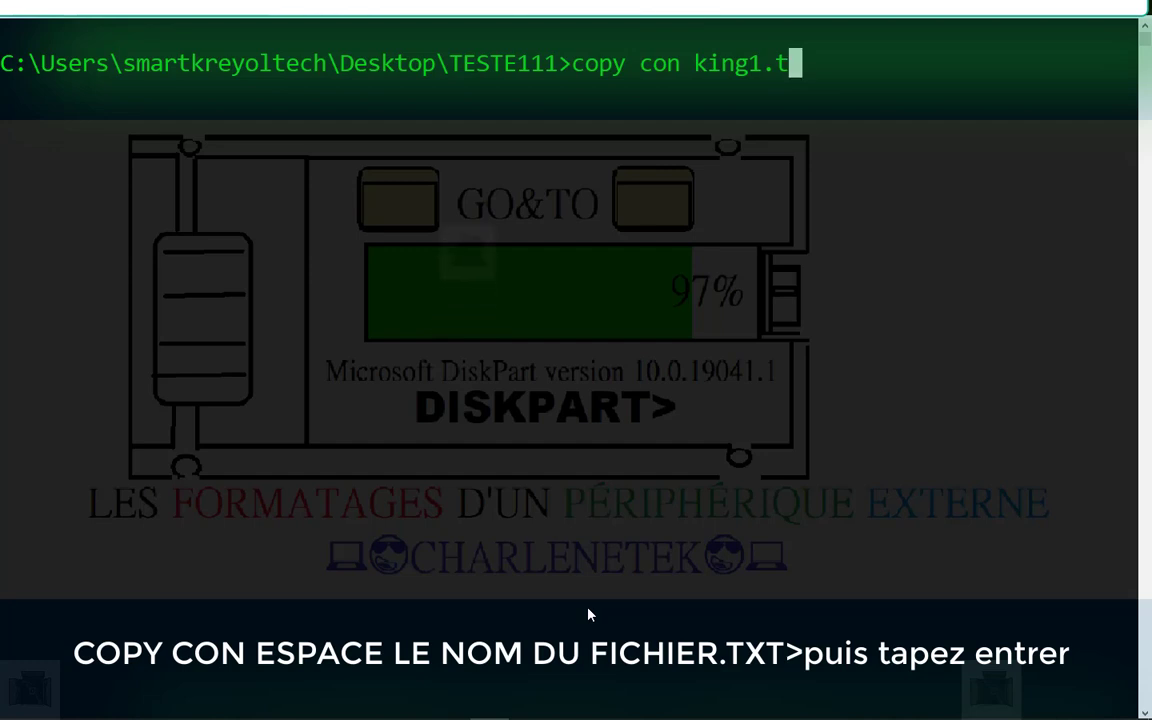
type("xt")
key("Return")
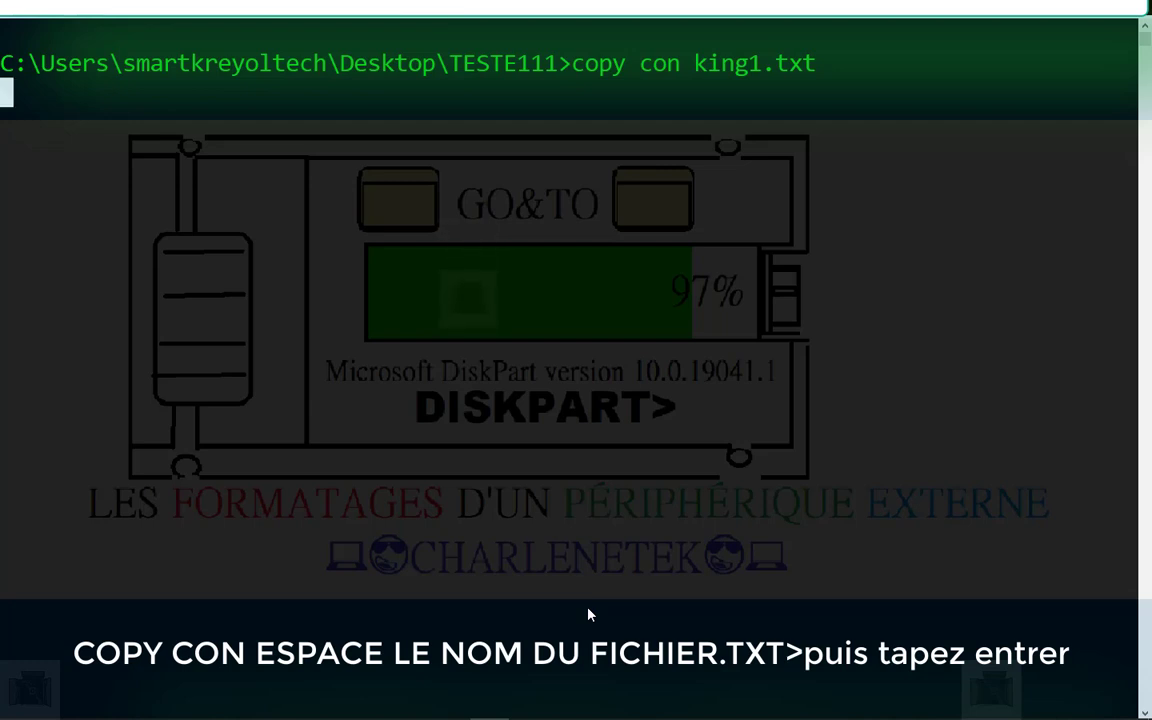
Step: Highlight the txt extension in the copy con command to examine it, and clear the selection
key("ctrl+z")
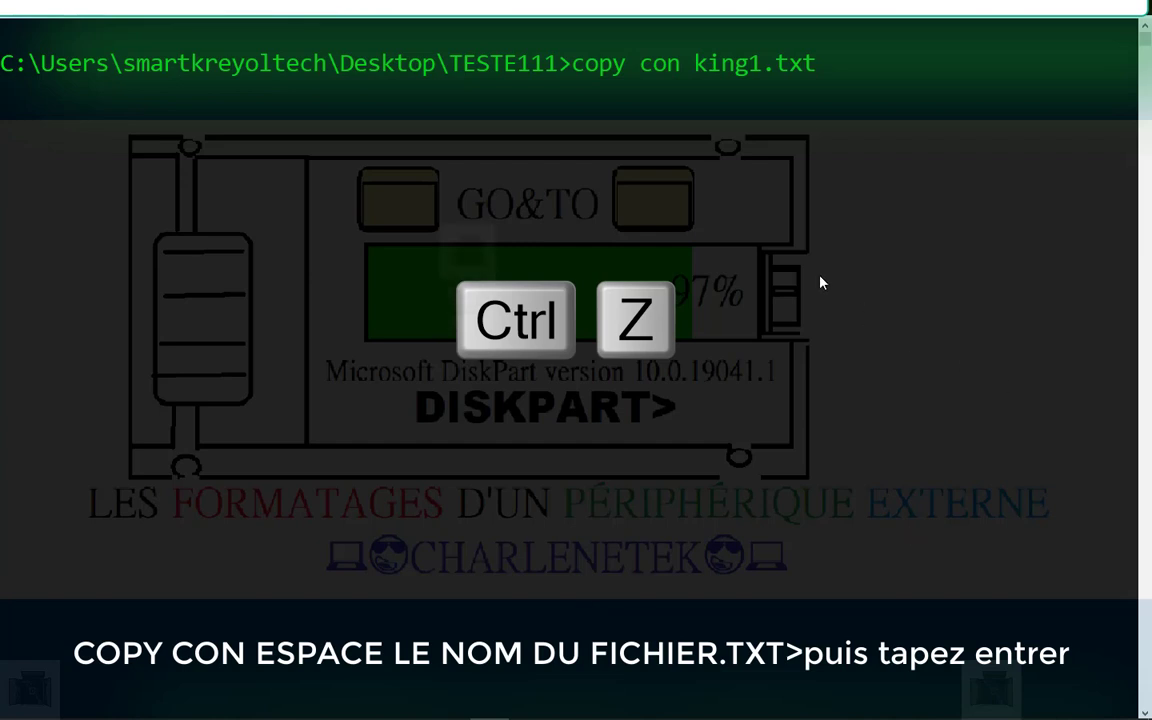
double_click(791, 68)
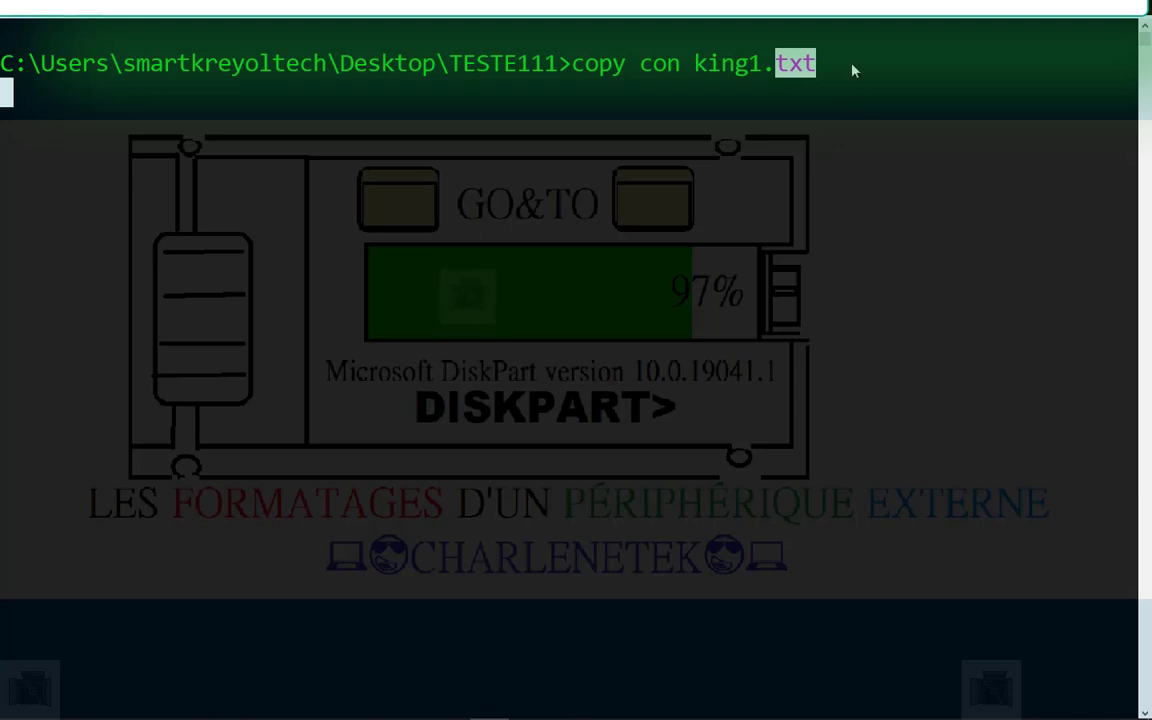
left_click(170, 120)
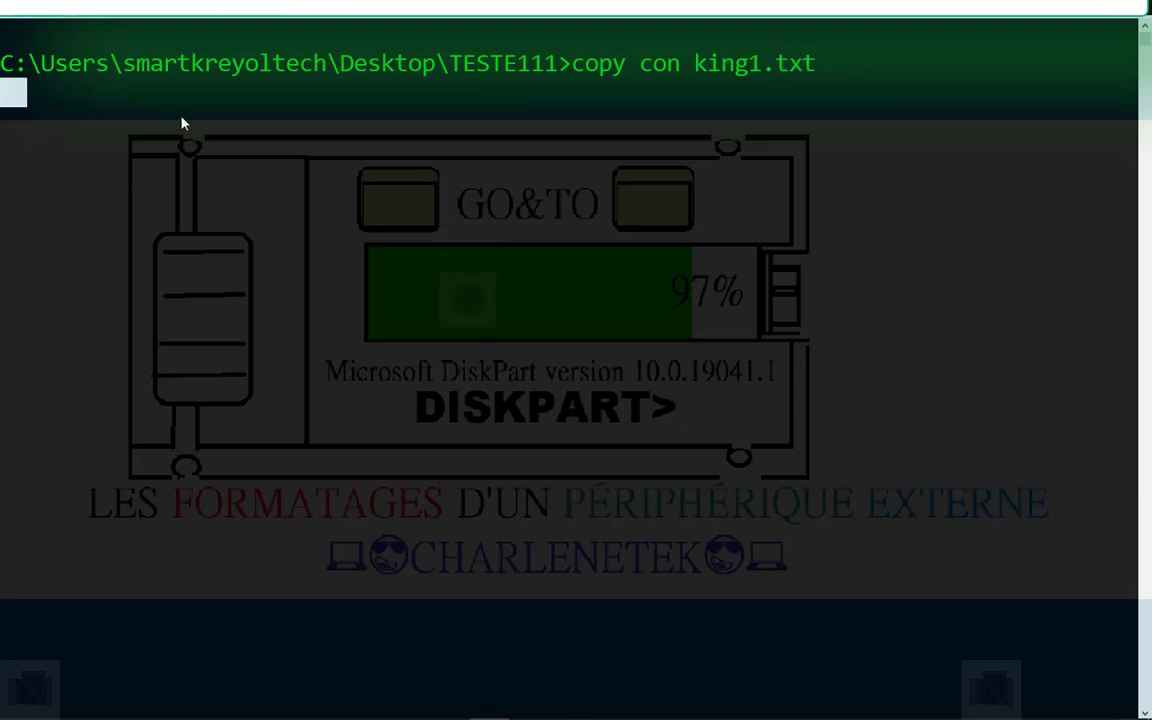
Step: Enter SALUT POUVEZ VOUS VOUS ABONNEZ S.V.P as the first line of king1.txt
type("SALUT")
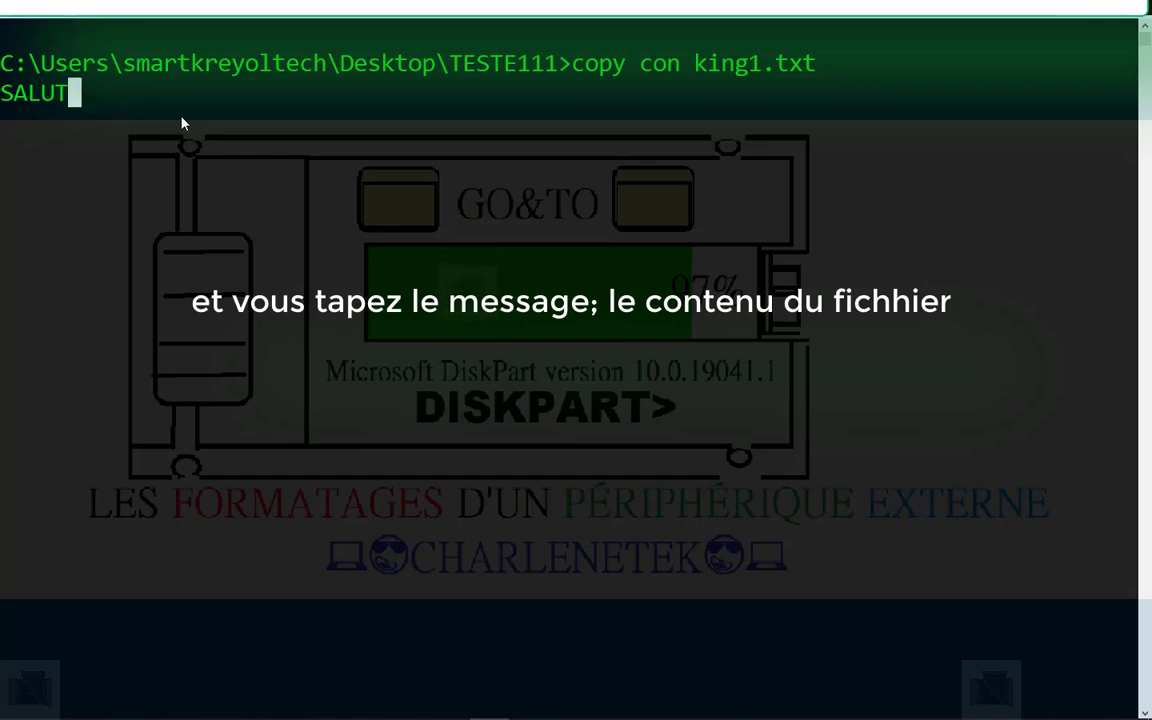
type("POUV")
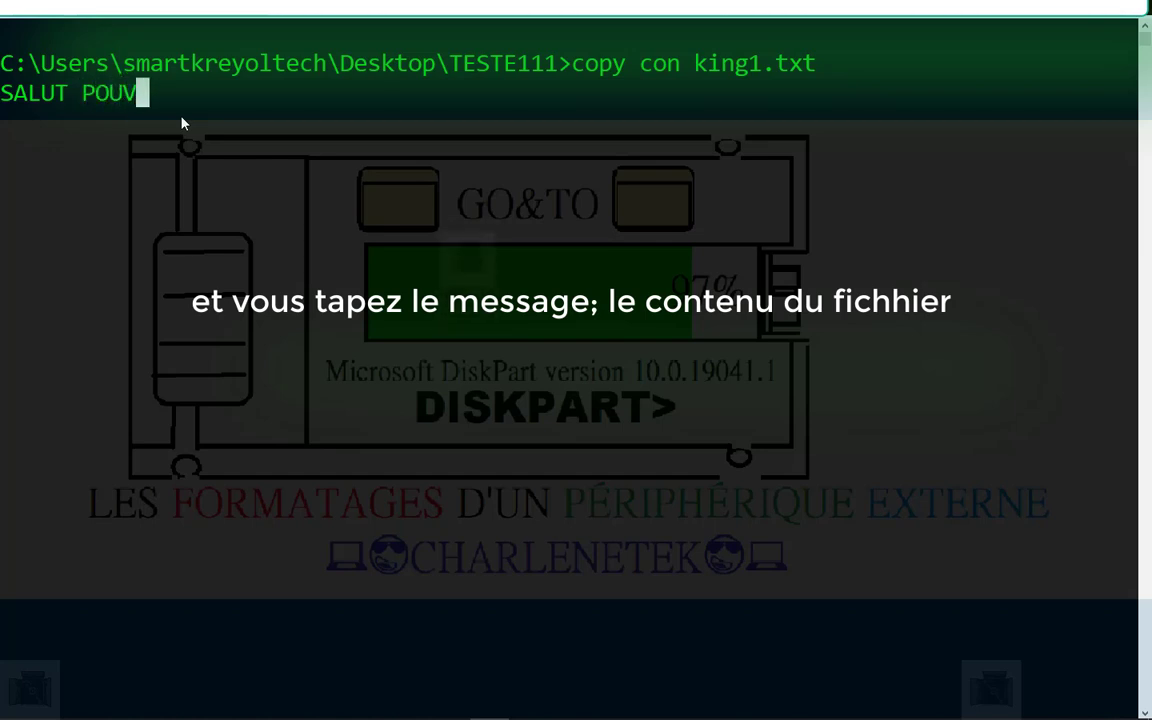
type("EZ VOUS")
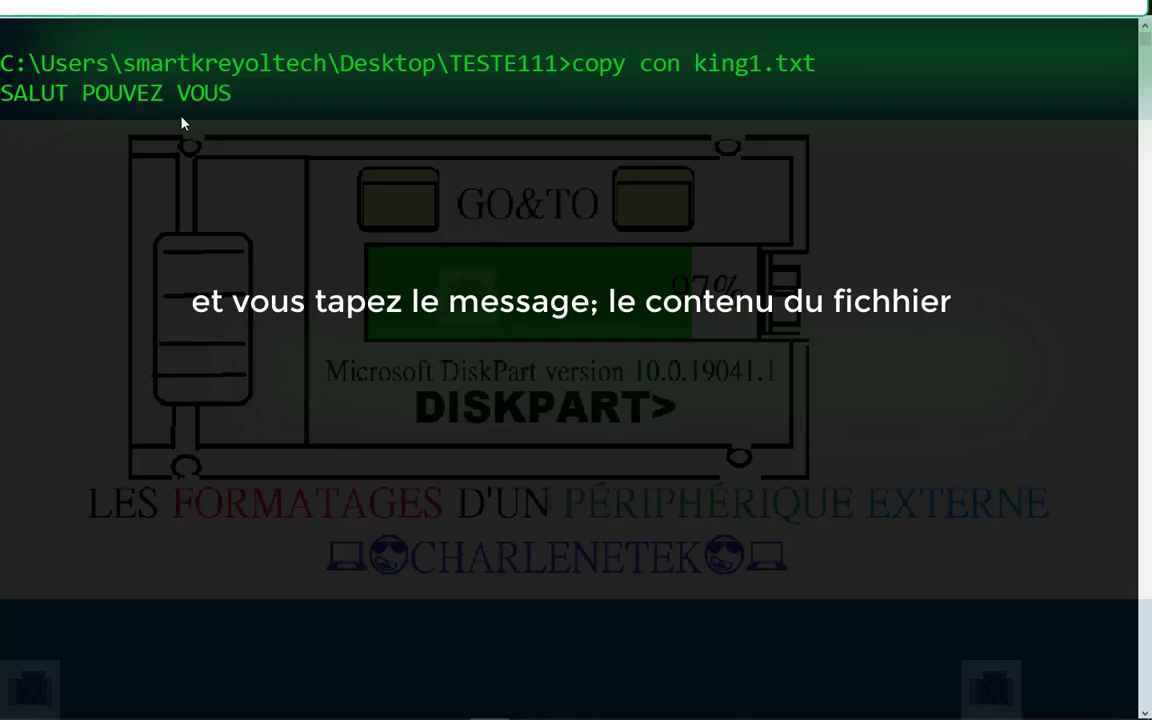
type(" VOUS A")
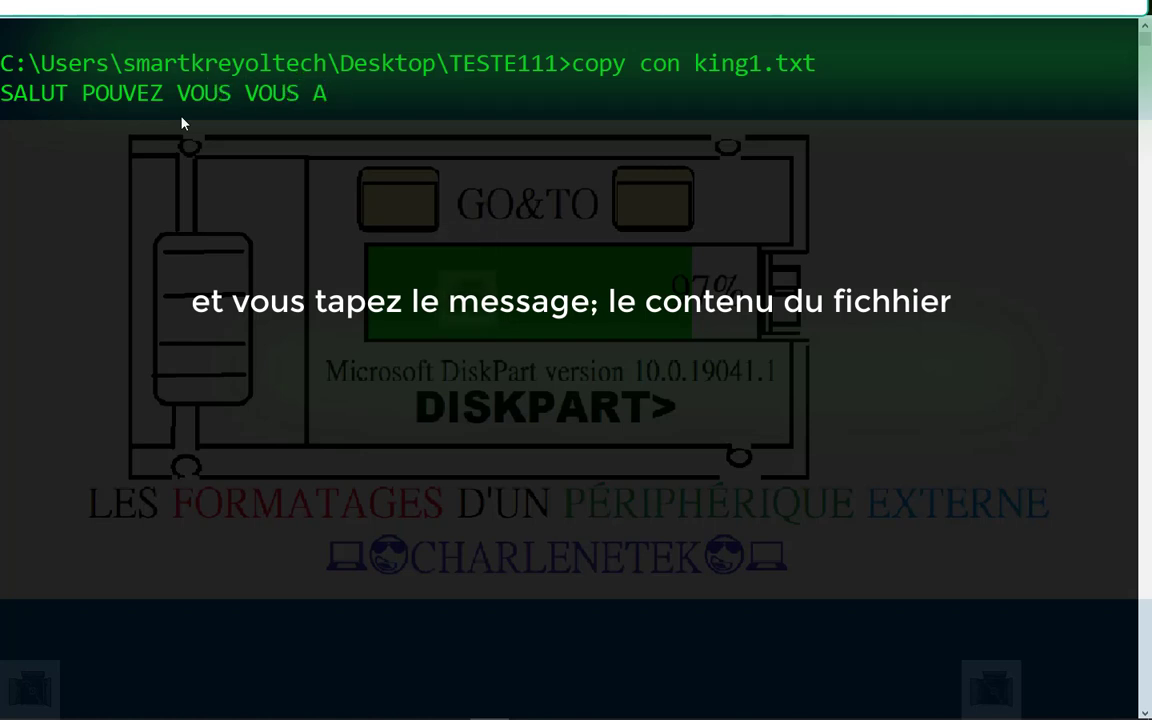
type("BONNE")
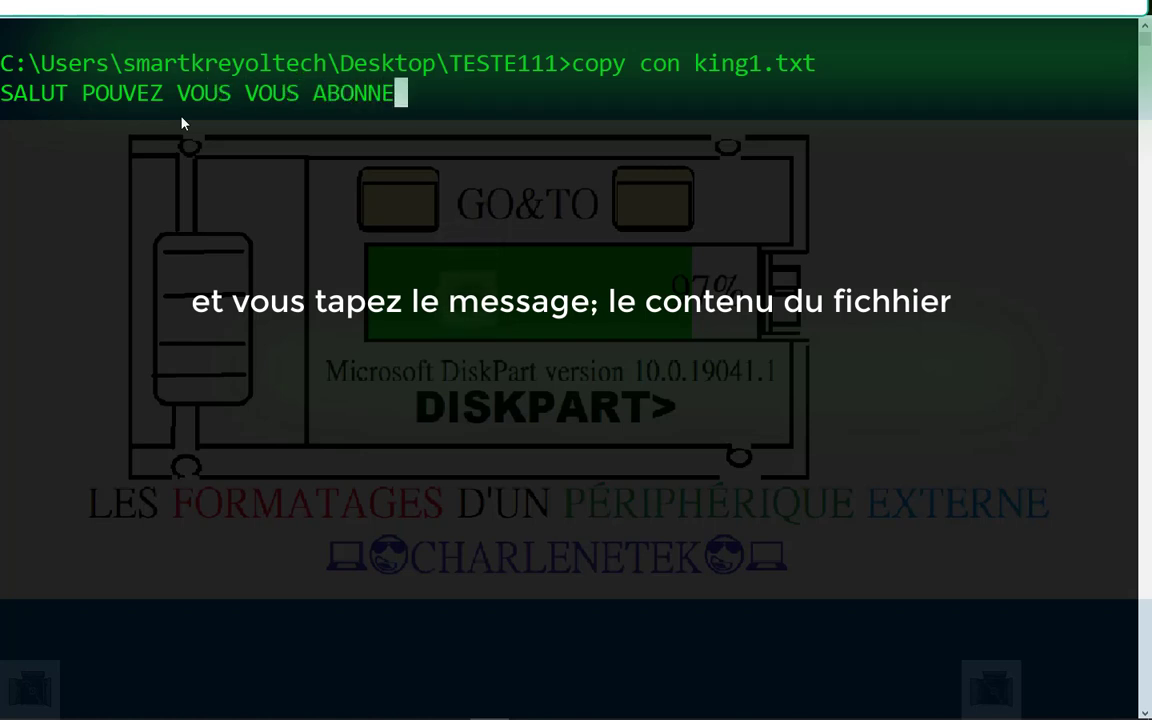
type("Z S.")
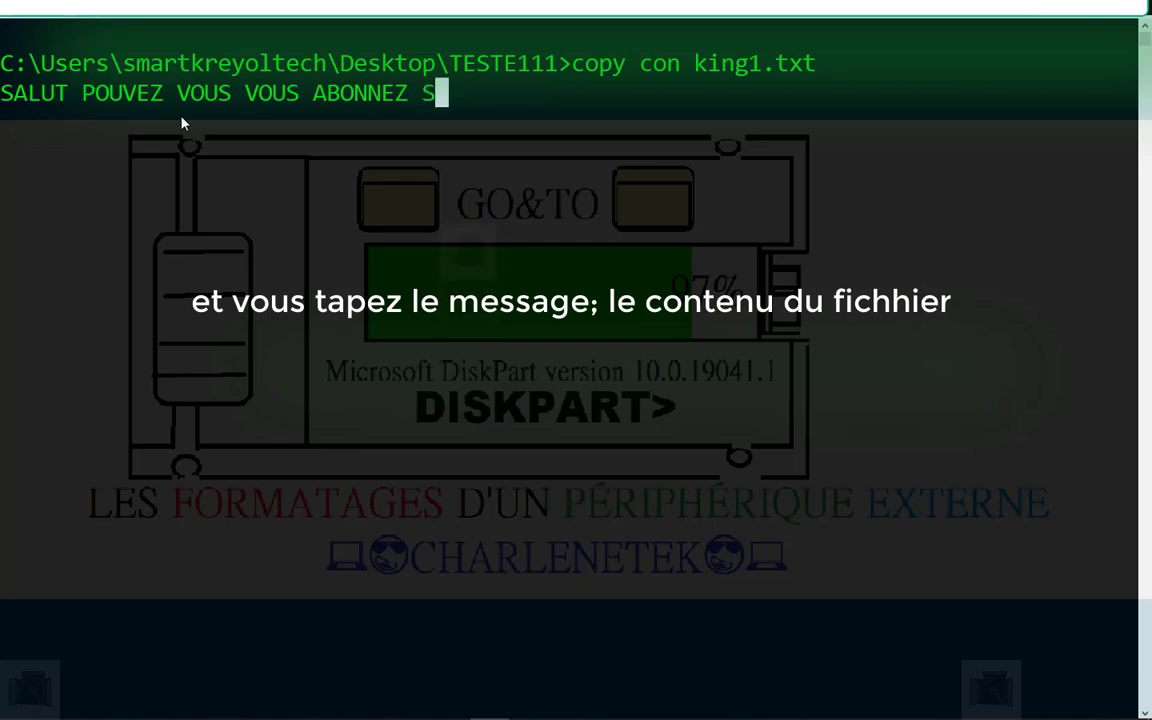
type("P")
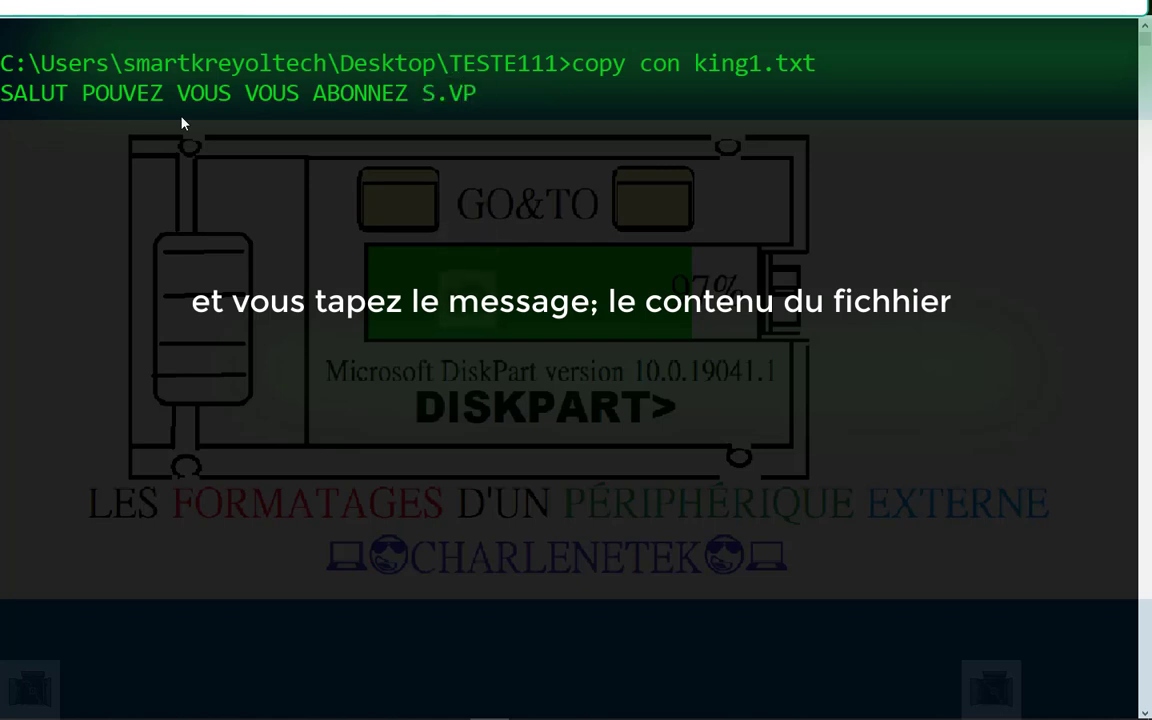
key("BackSpace")
type(".P")
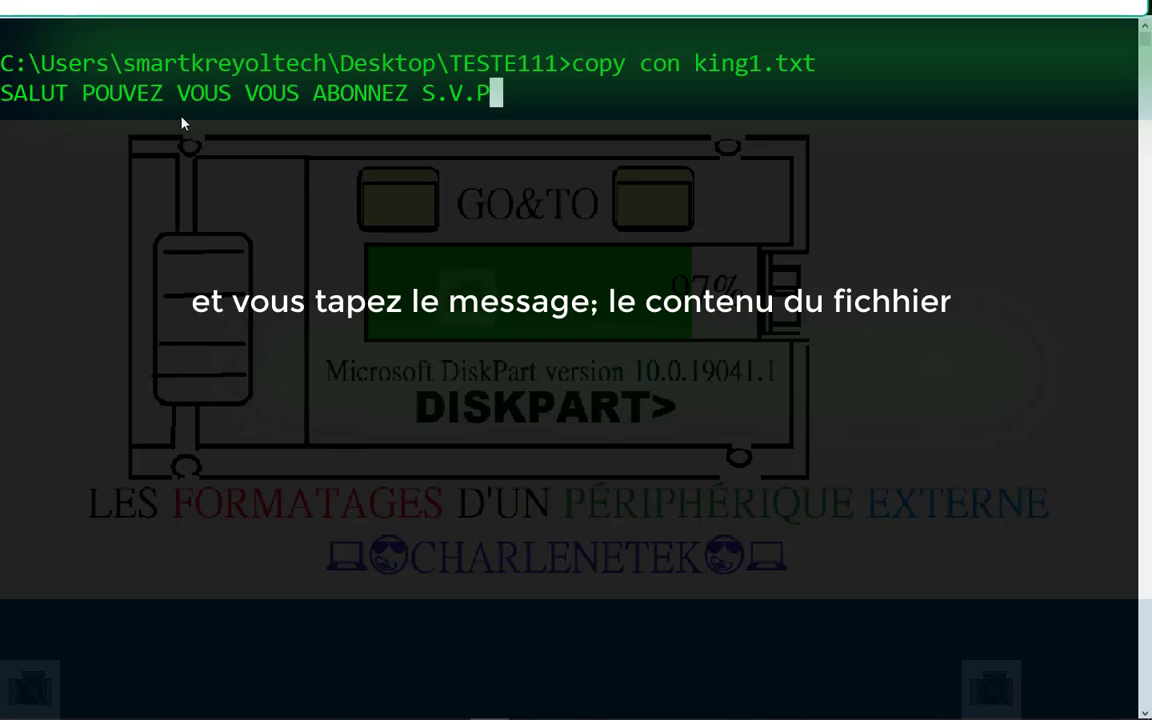
key("Return")
Step: Enter POUR PLUS DE TUTORIEL DE followed by the author's full name as the second line of king1.txt
type("POUR")
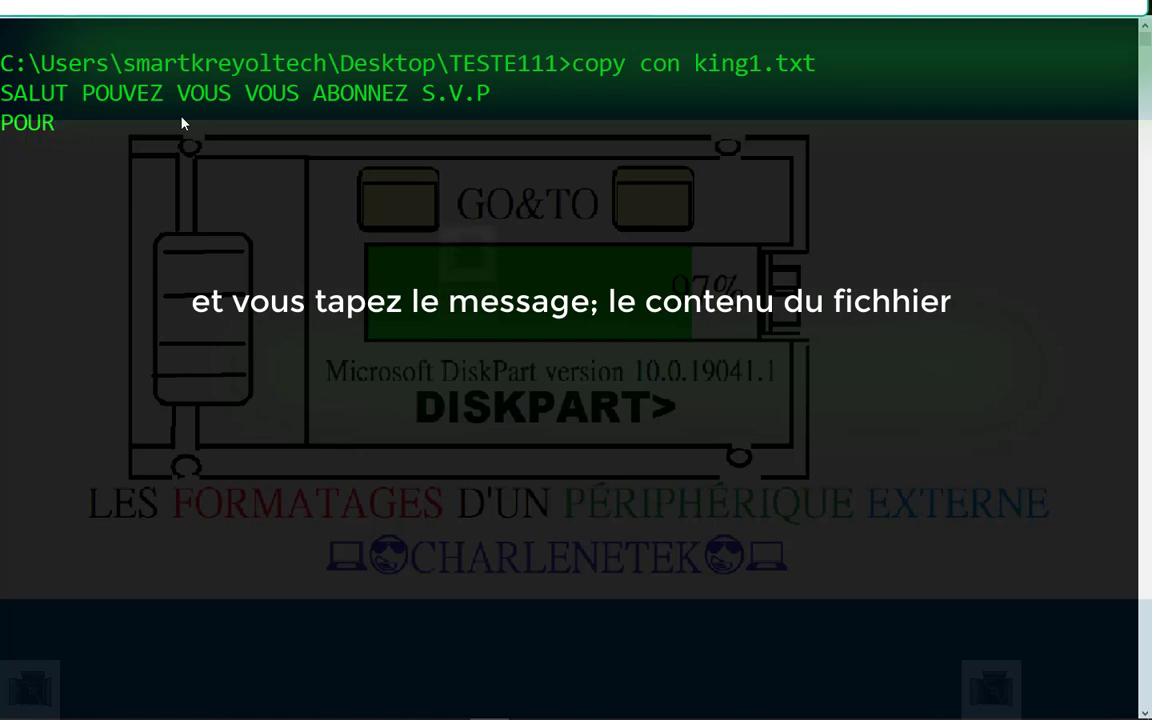
type(" PL")
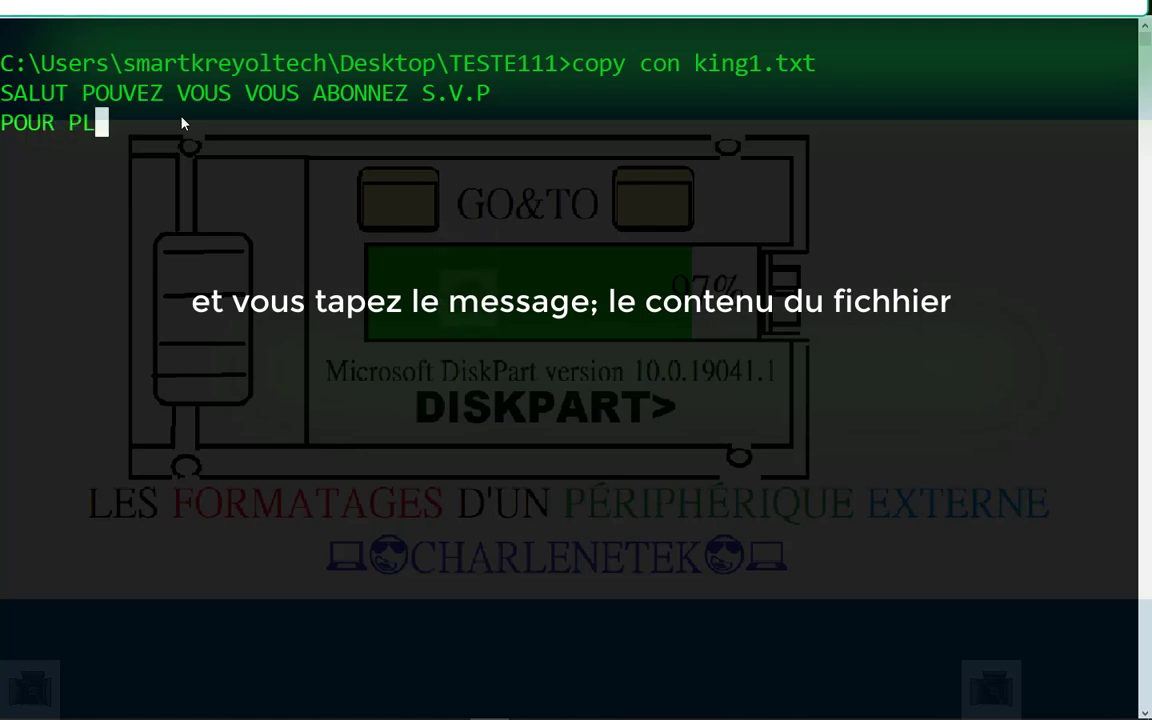
type("US DE ")
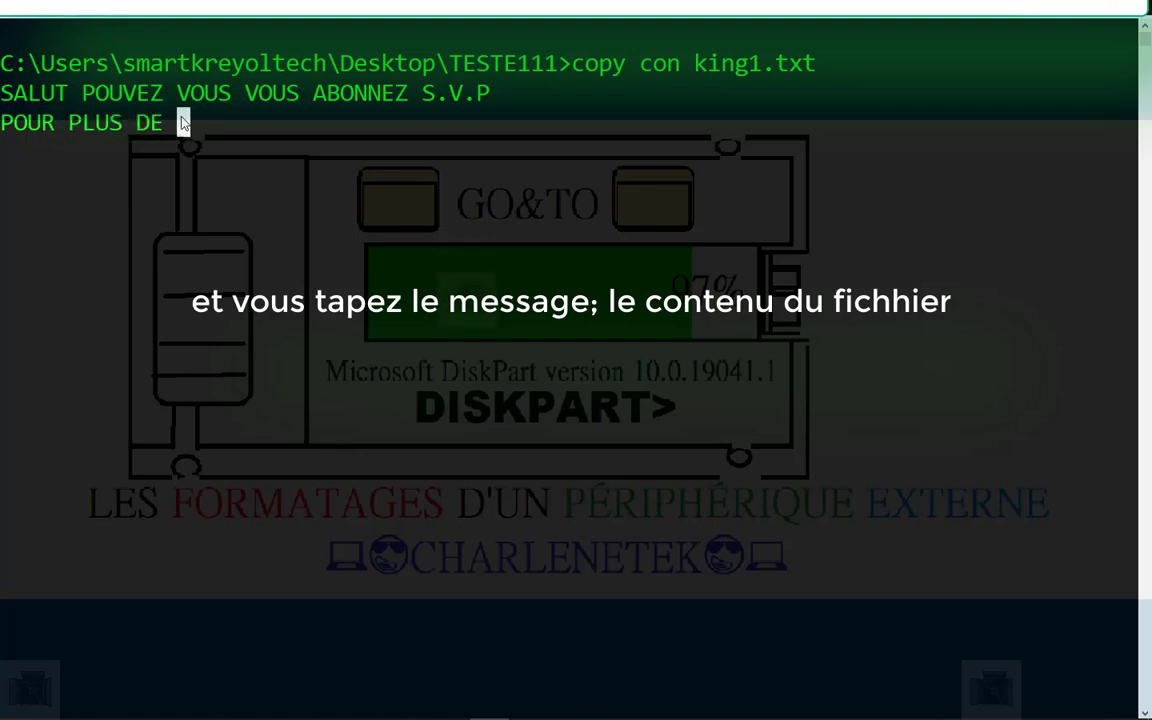
type("TU")
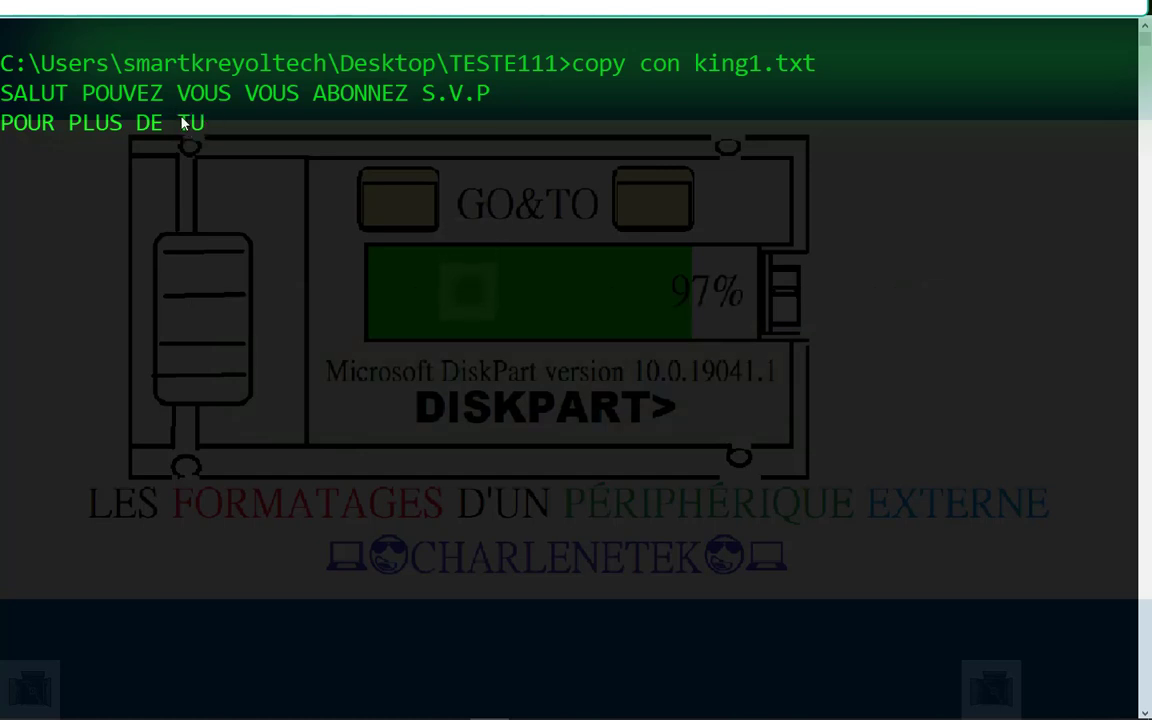
type("TOR")
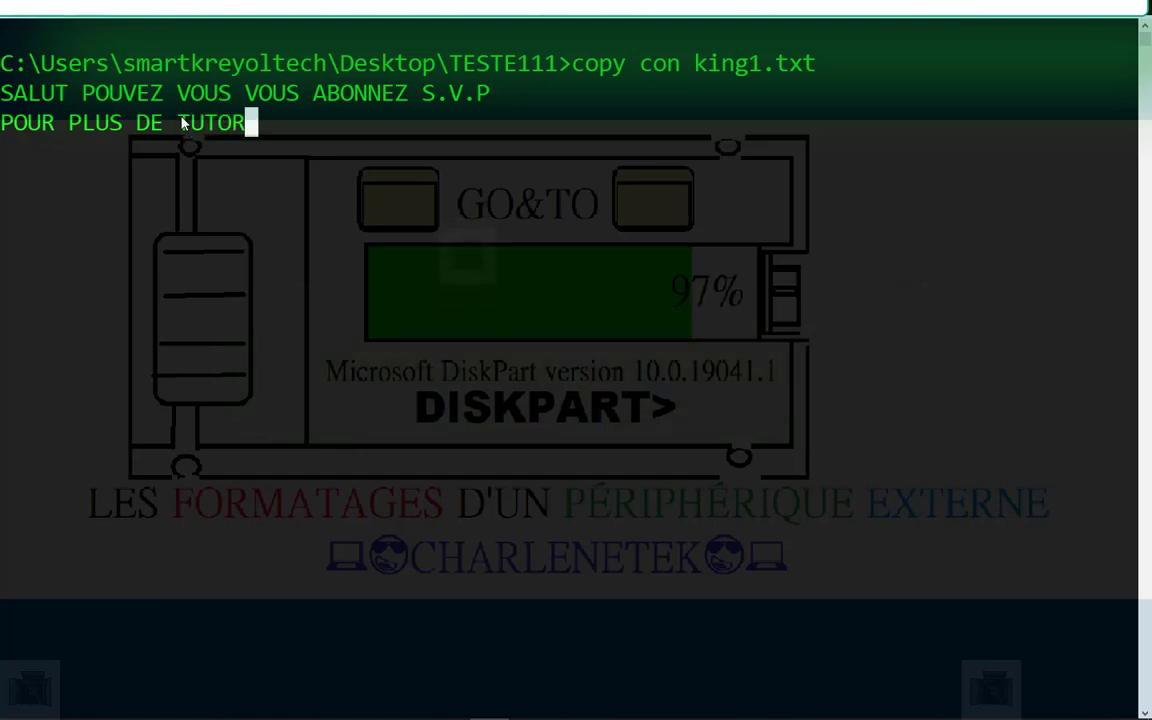
type("IEL DE C")
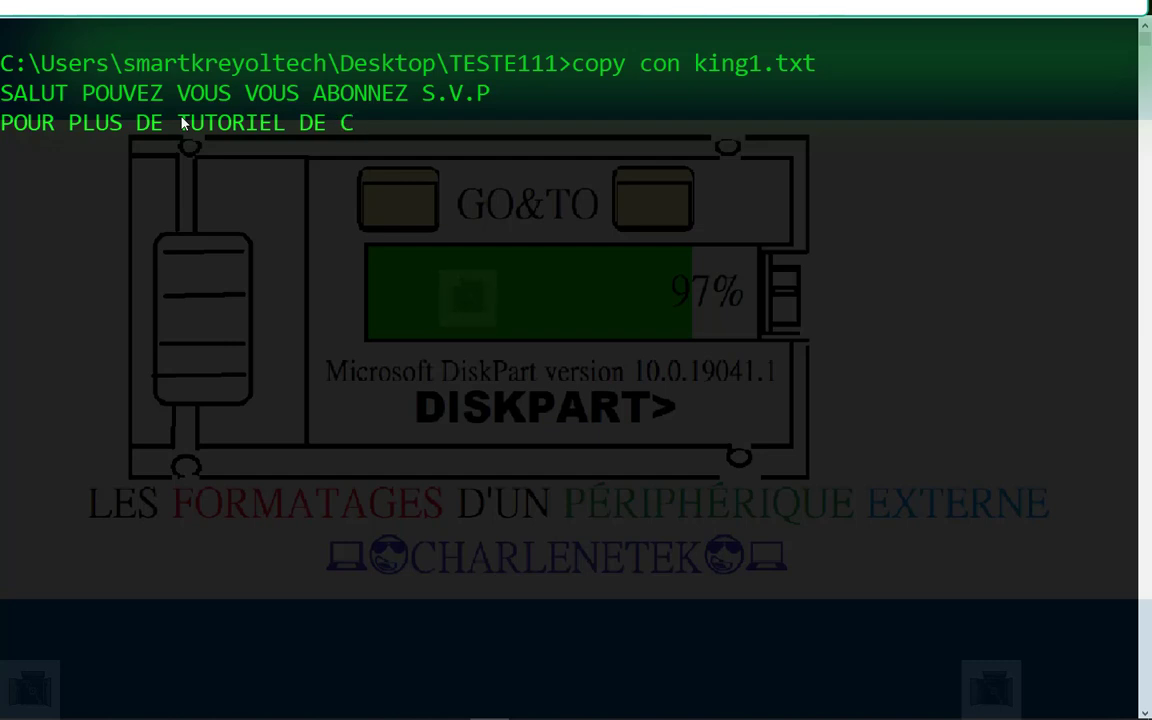
type("HARLENET")
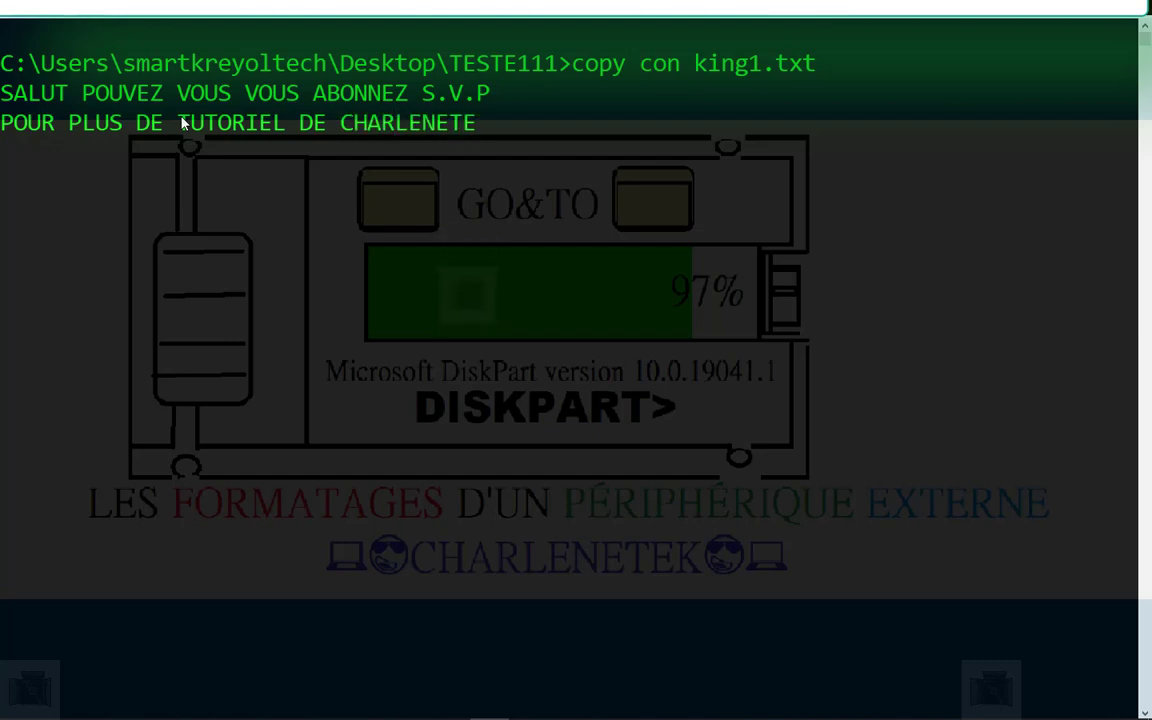
key("BackSpace")
type("Gregory")
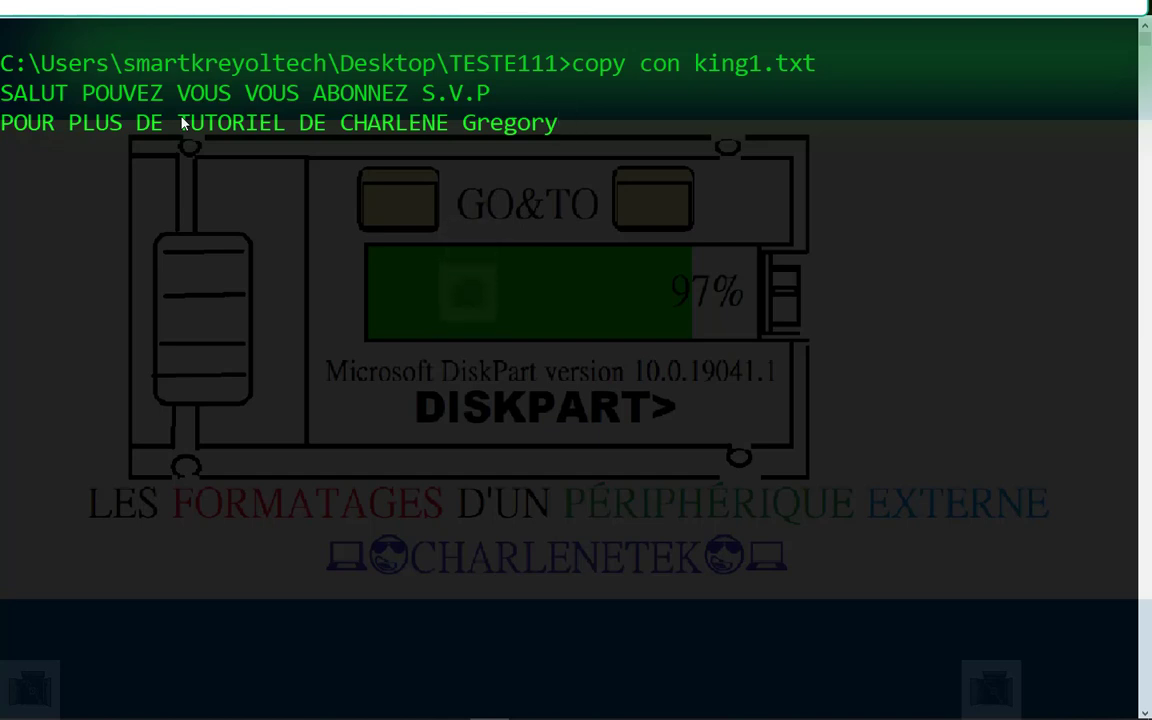
key("Return")
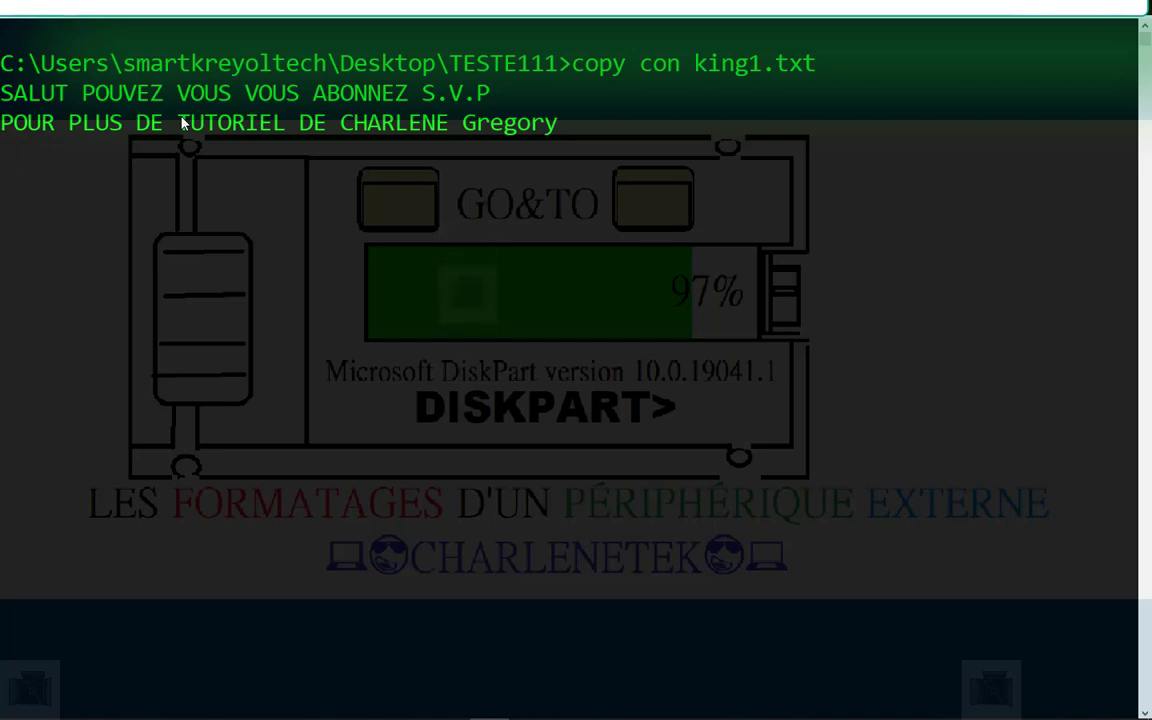
Step: Enter aka CHARLENETEK as the third line of king1.txt, then end the input to save the file and highlight the copy result
type("aka C")
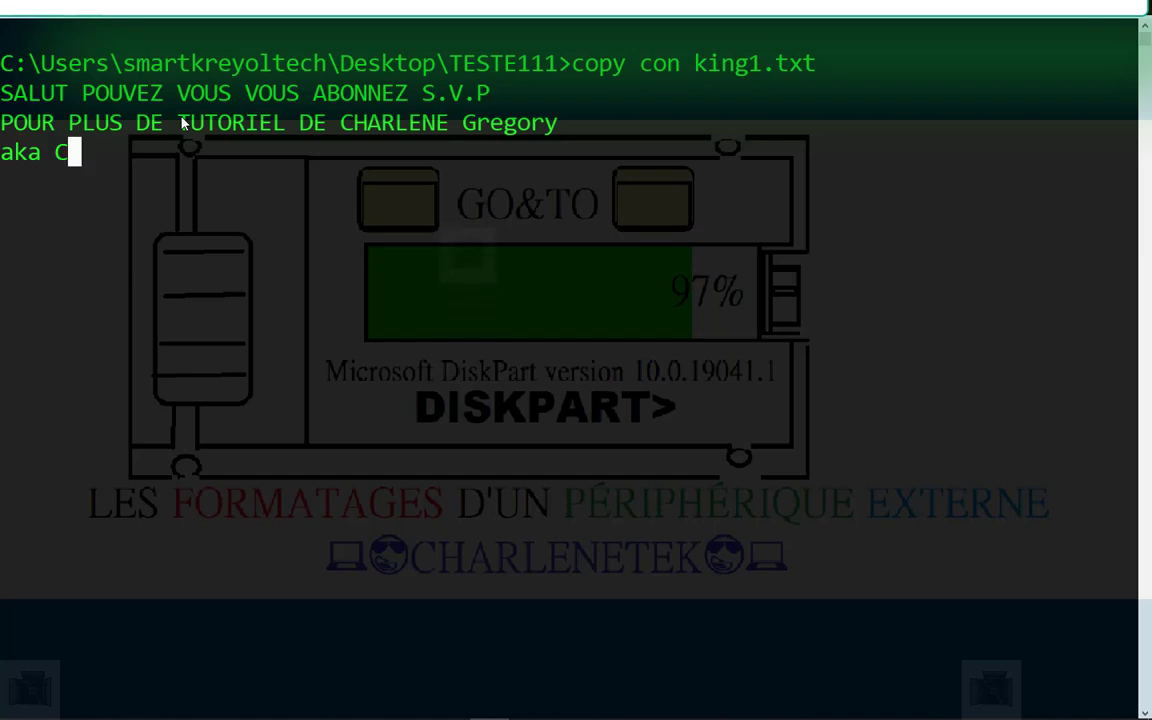
type("HARLENETEK")
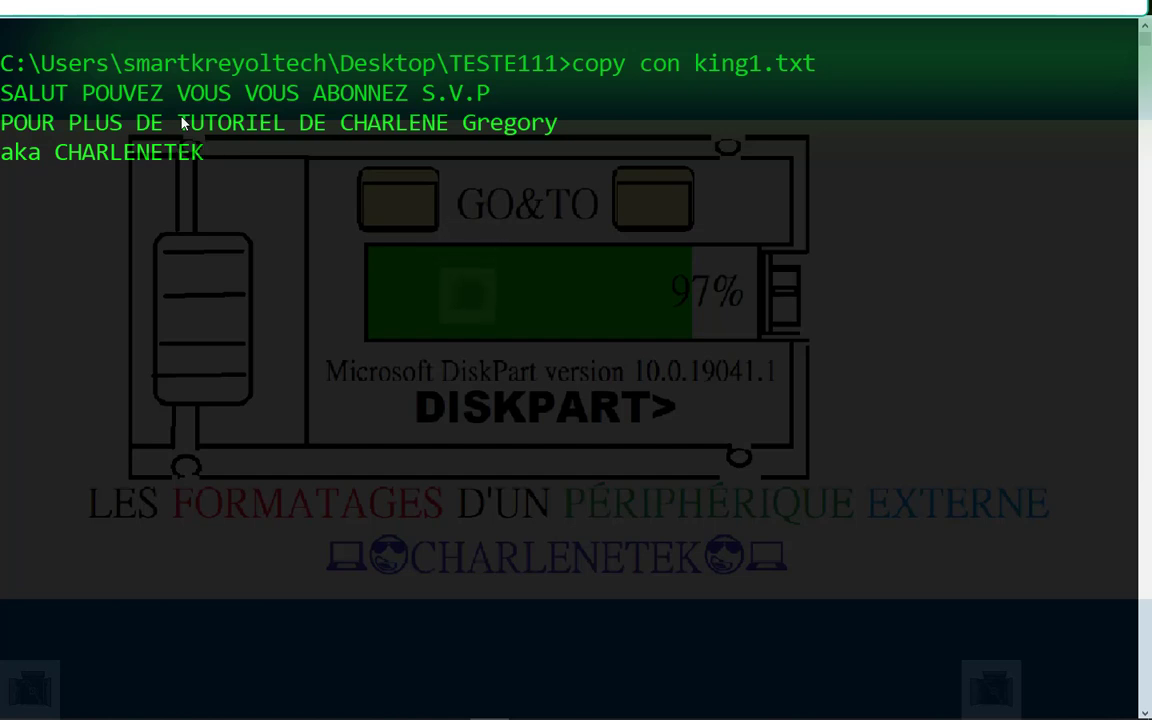
key("Return")
key("ctrl+z")
key("Return")
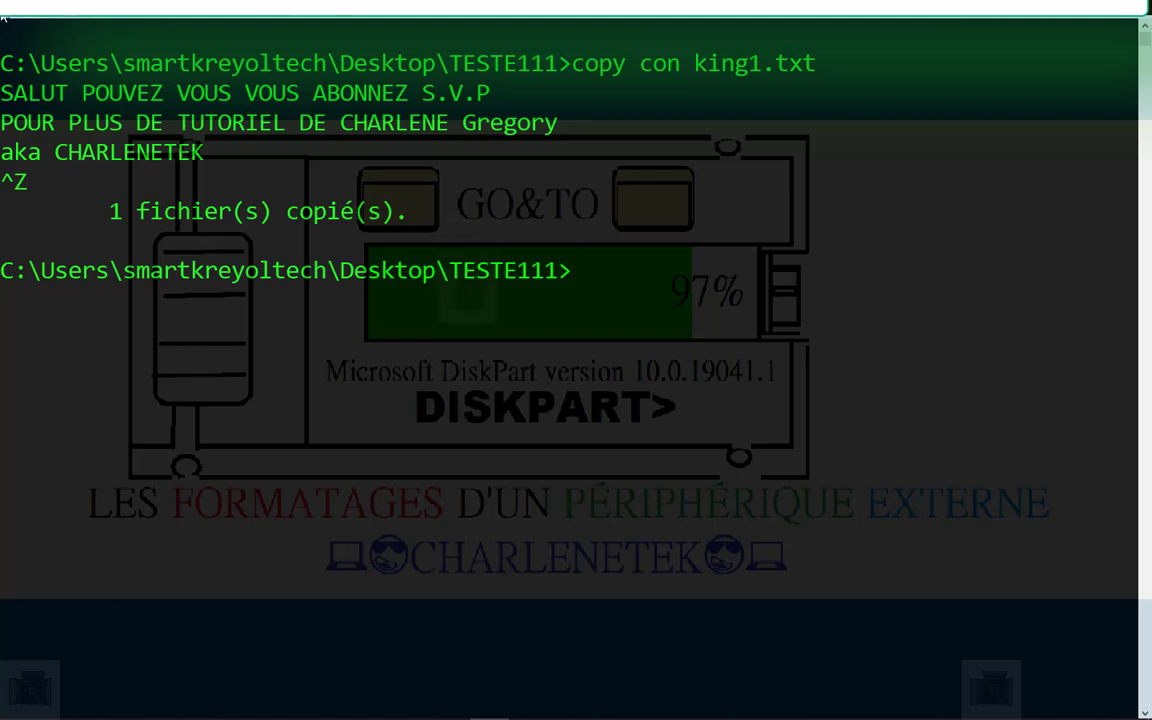
left_click_drag(97, 205, 263, 220)
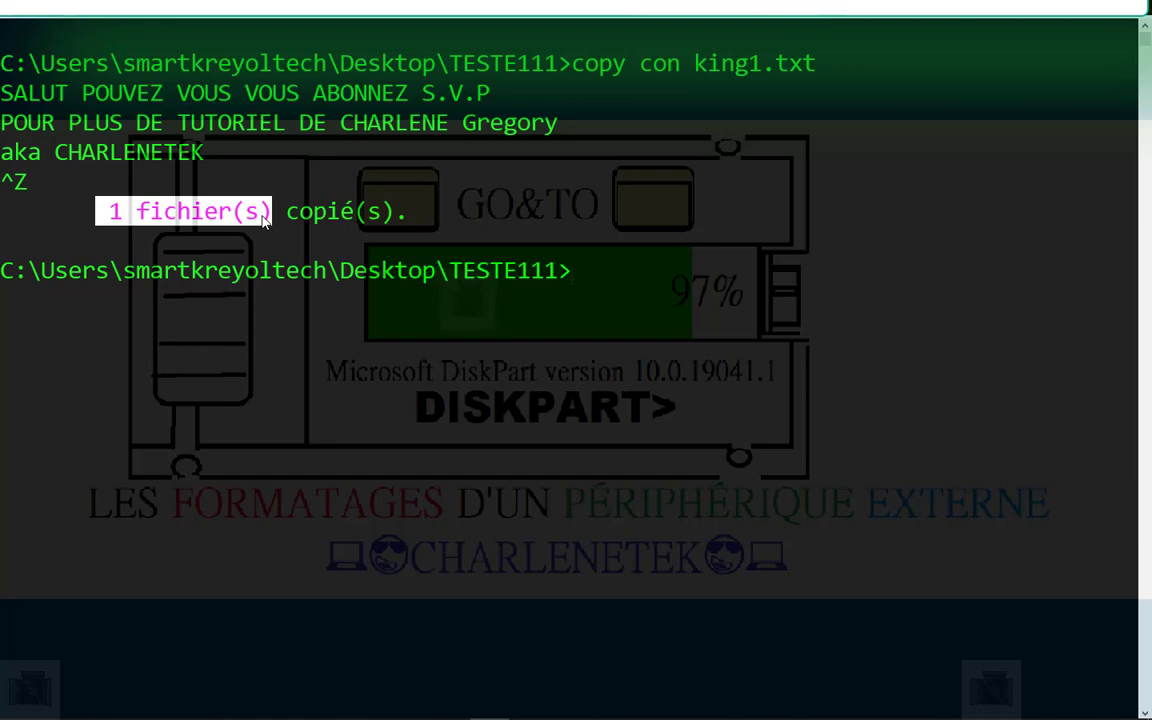
left_click(291, 216)
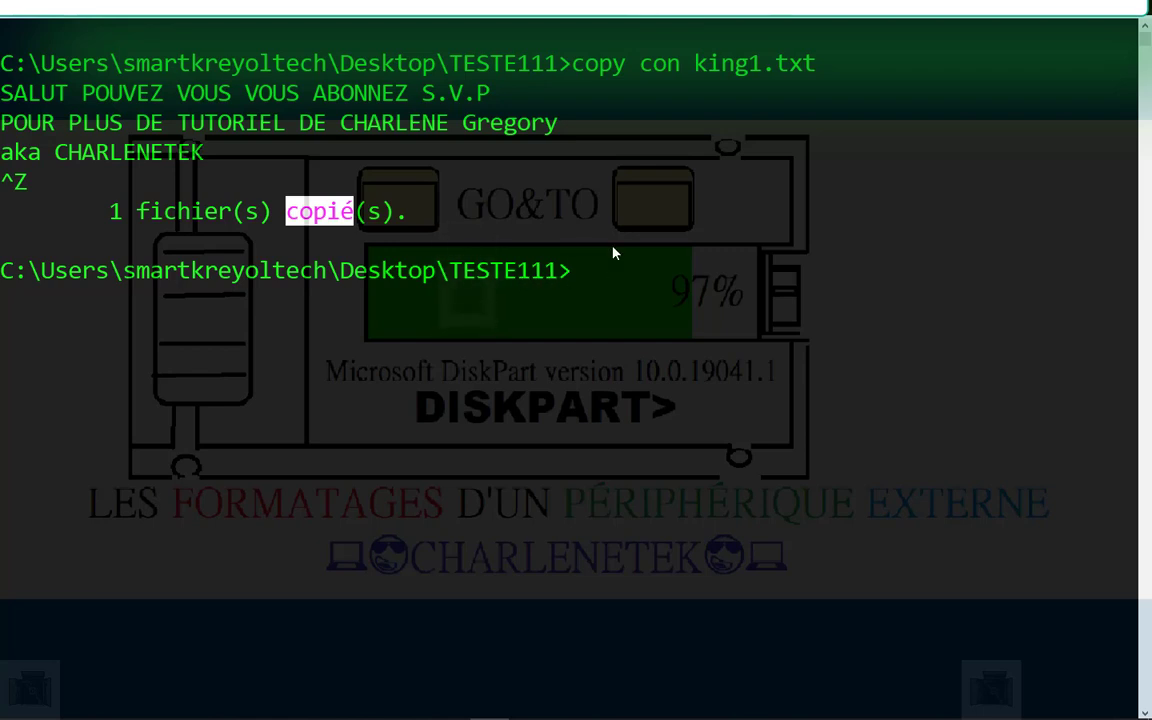
Step: Run DIR in TESTE111 and highlight the KING.TXT and king1.txt entries with their sizes to compare them
type("DIE")
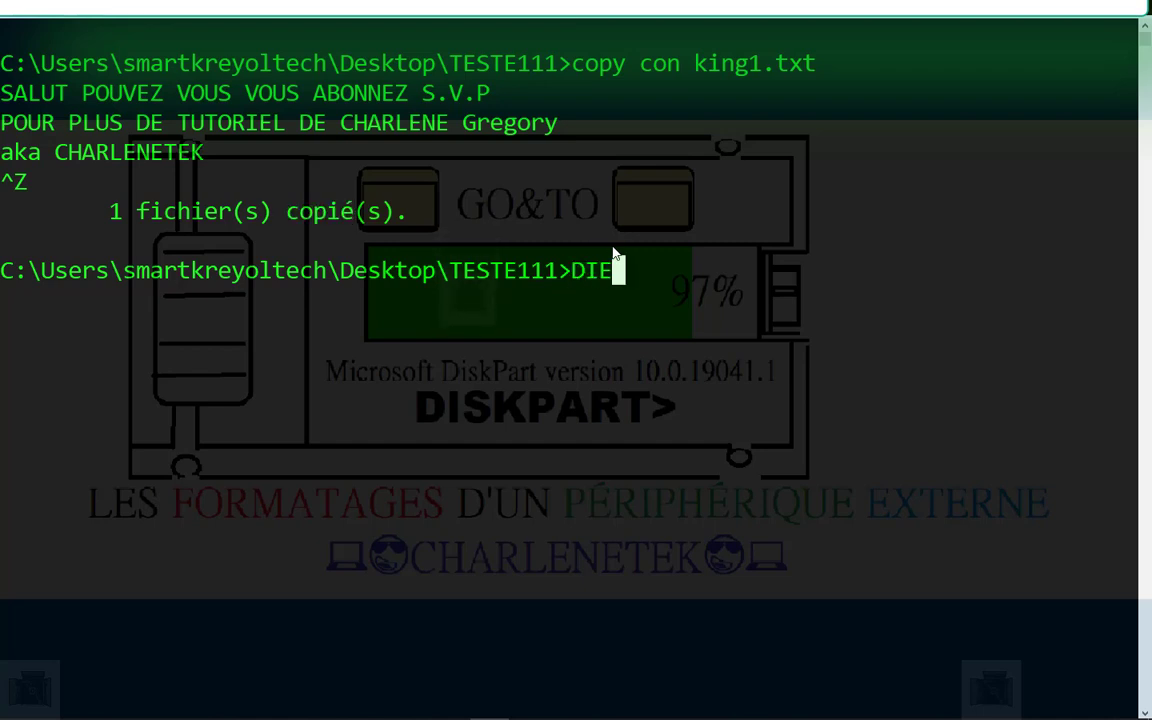
key("BackSpace")
type("R")
key("Return")
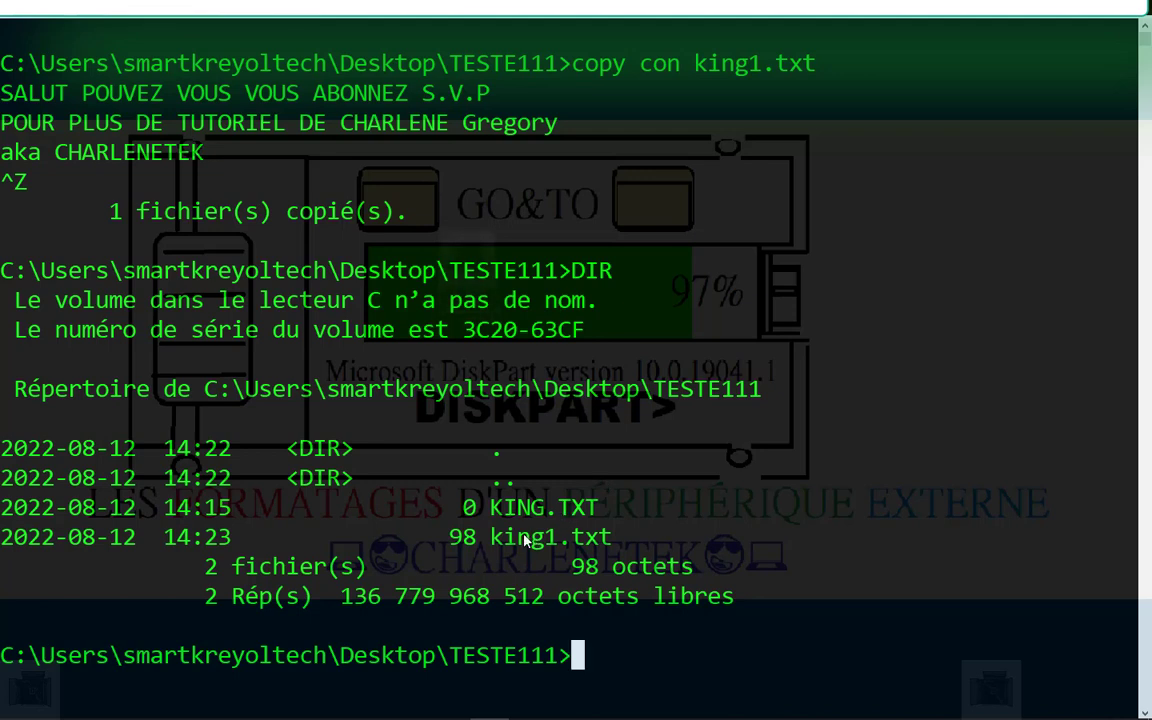
left_click_drag(607, 508, 467, 510)
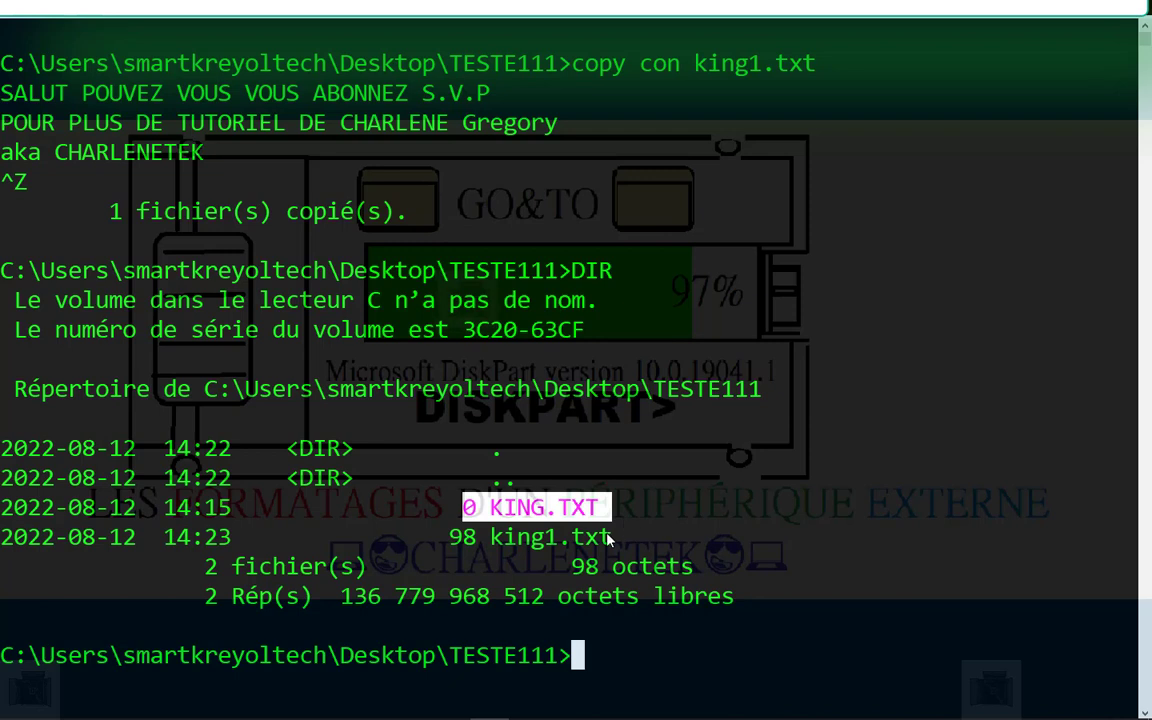
left_click_drag(605, 537, 458, 548)
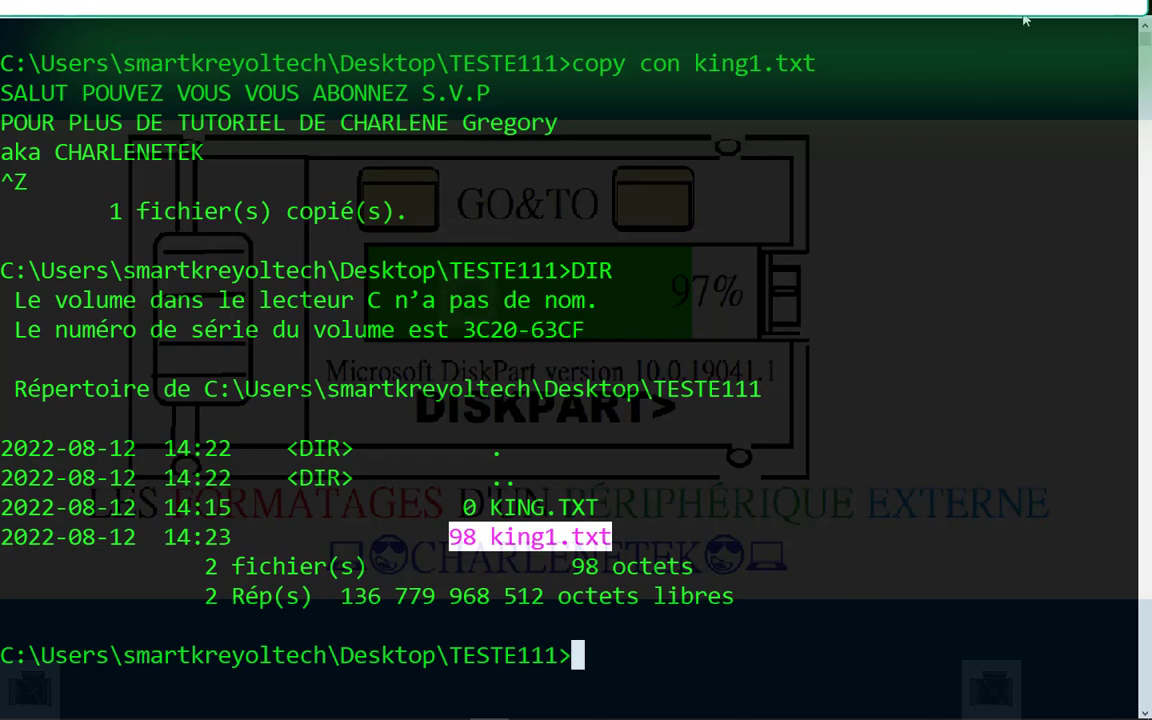
Step: Switch to the TESTE111 folder in File Explorer, view king1.txt in a maximized Notepad window, and close it
key("super+d")
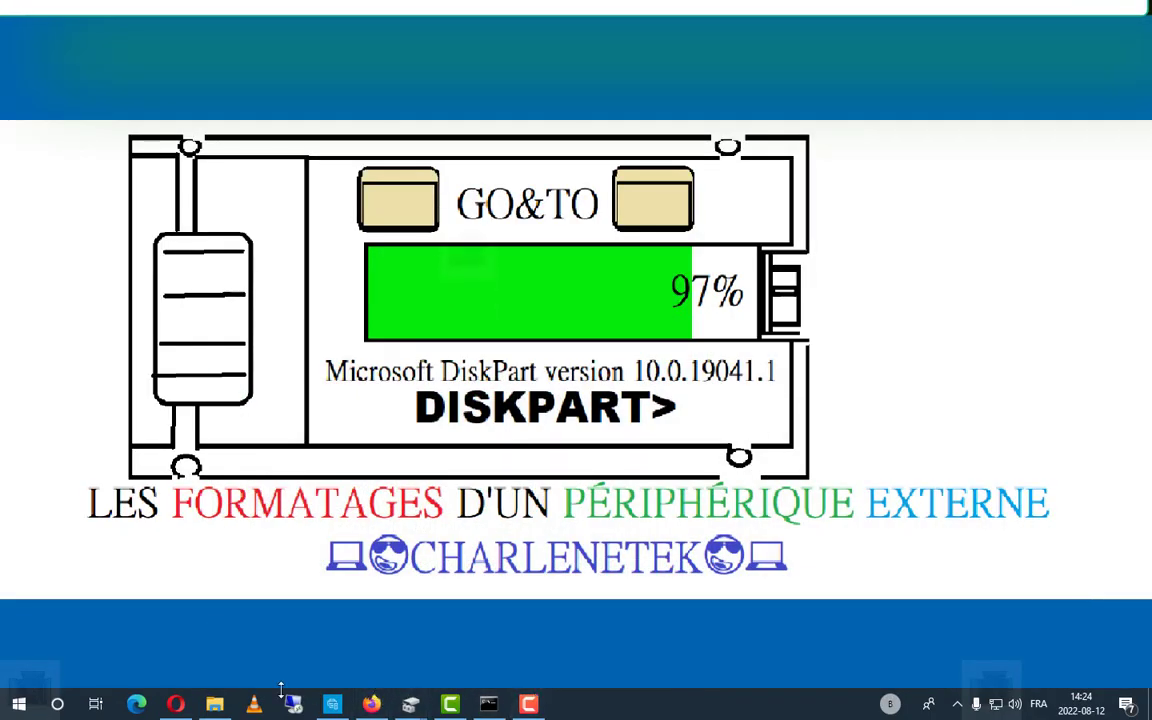
left_click(212, 702)
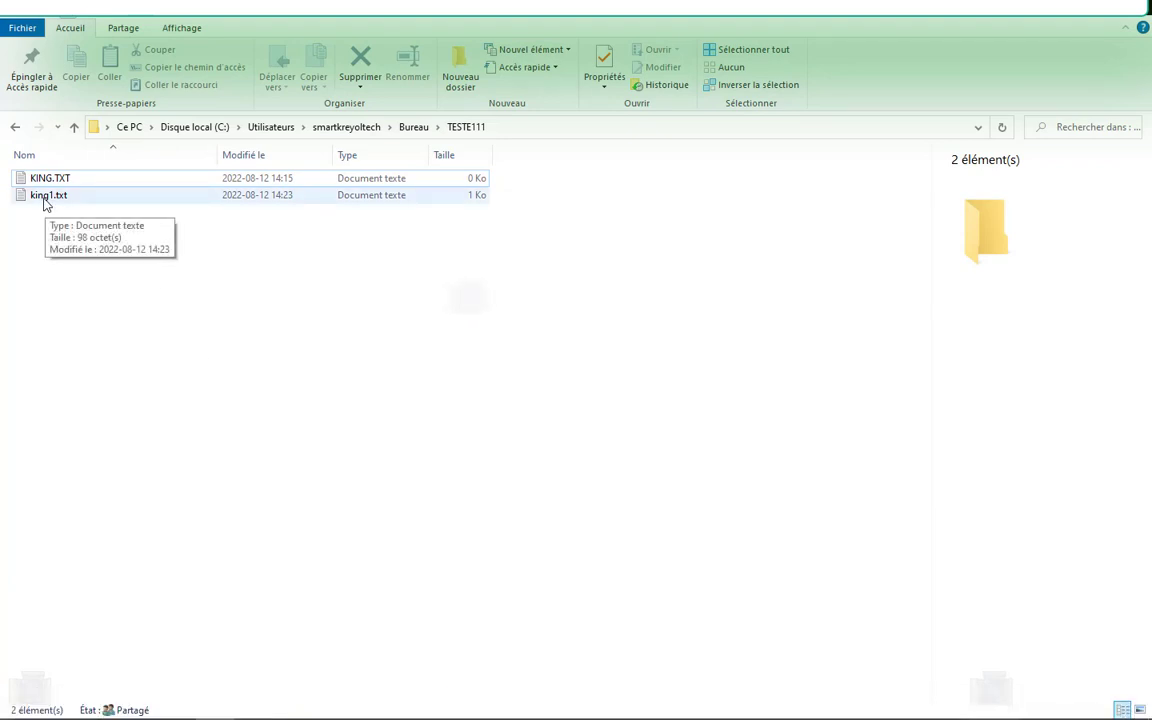
left_click(53, 204)
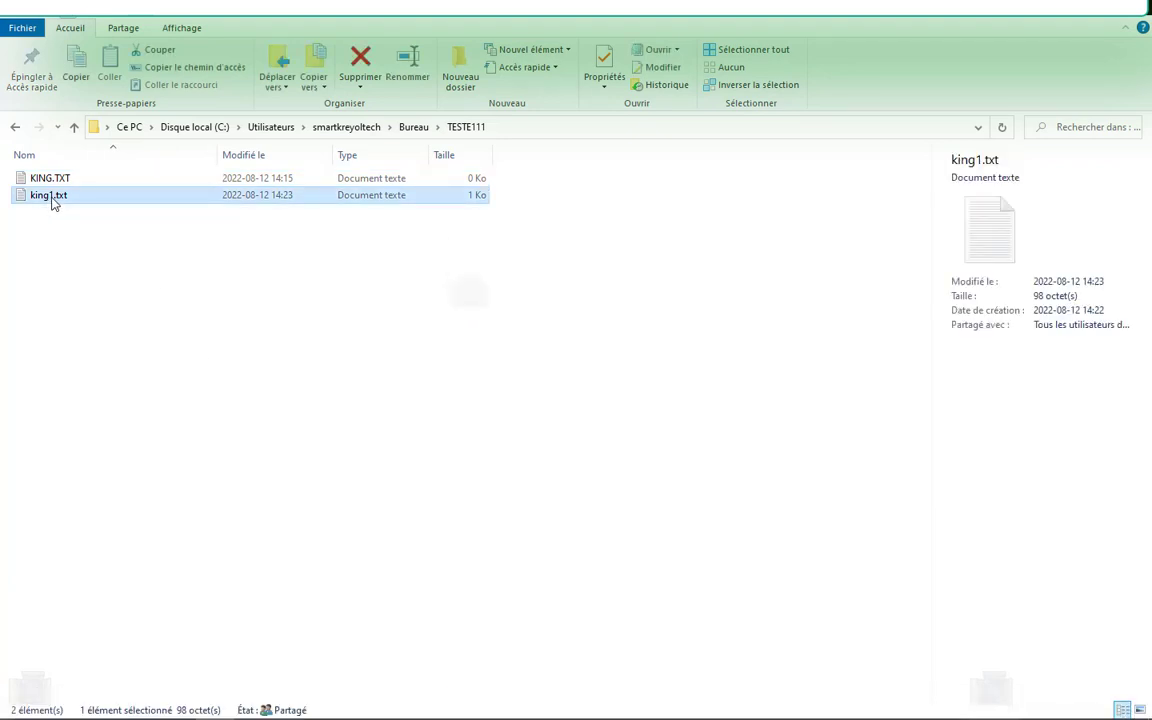
double_click(52, 201)
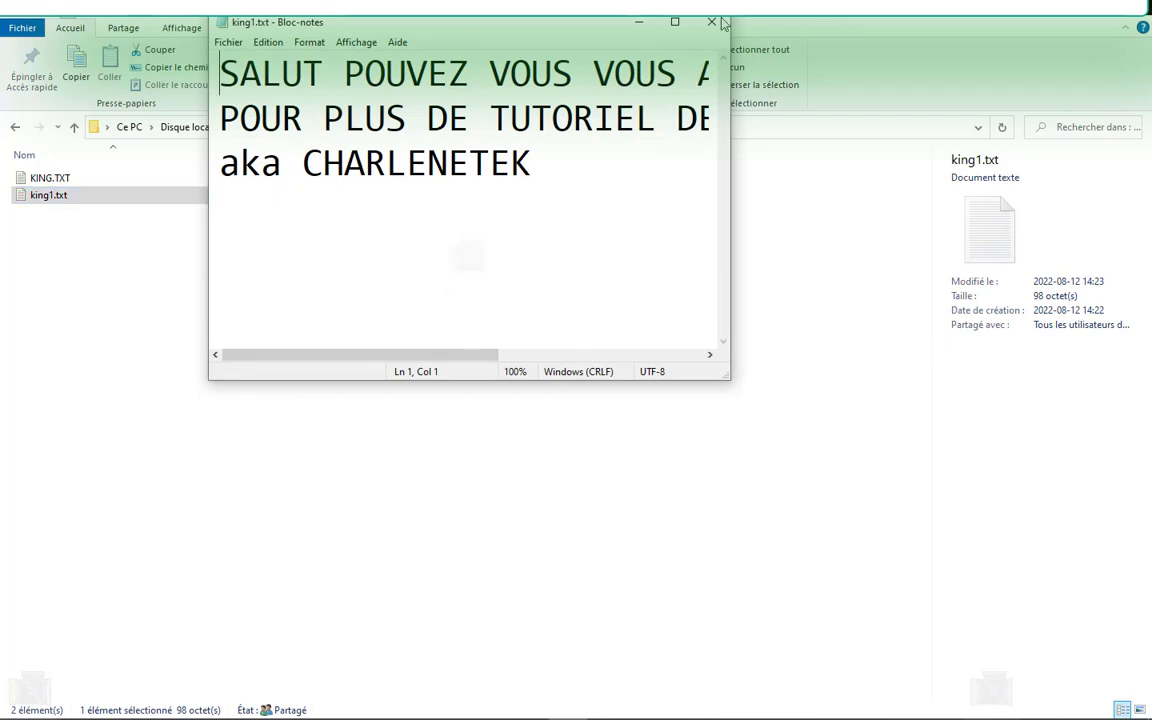
left_click(674, 21)
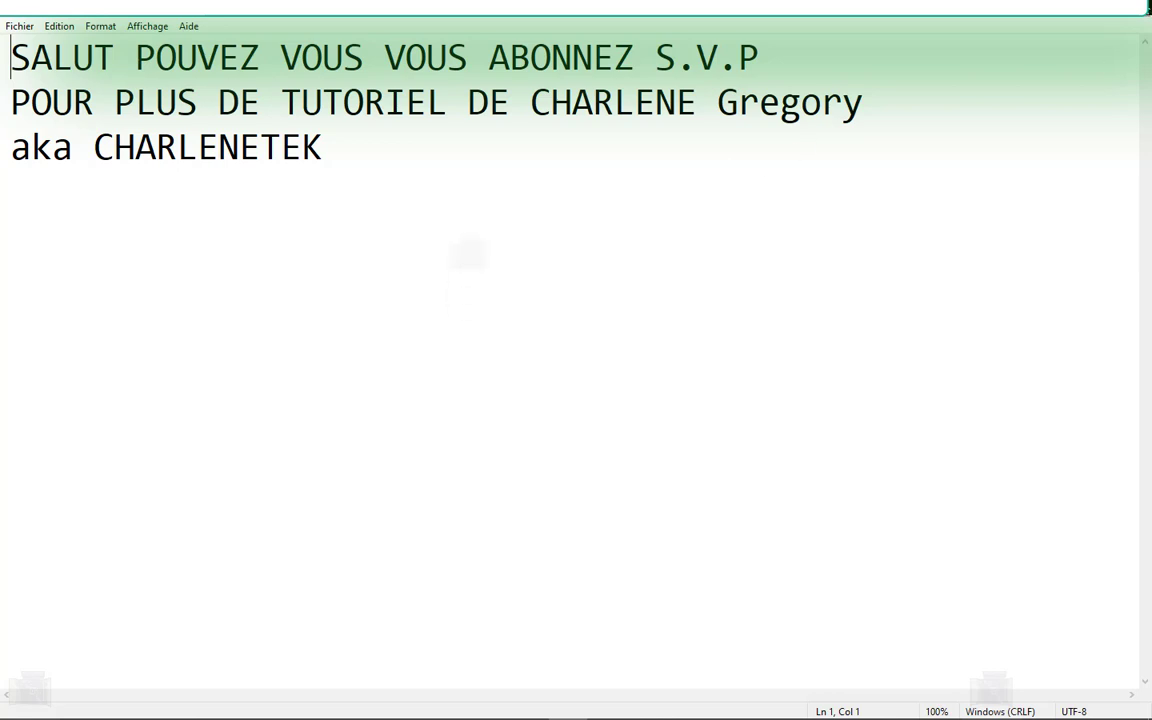
key("alt+F4")
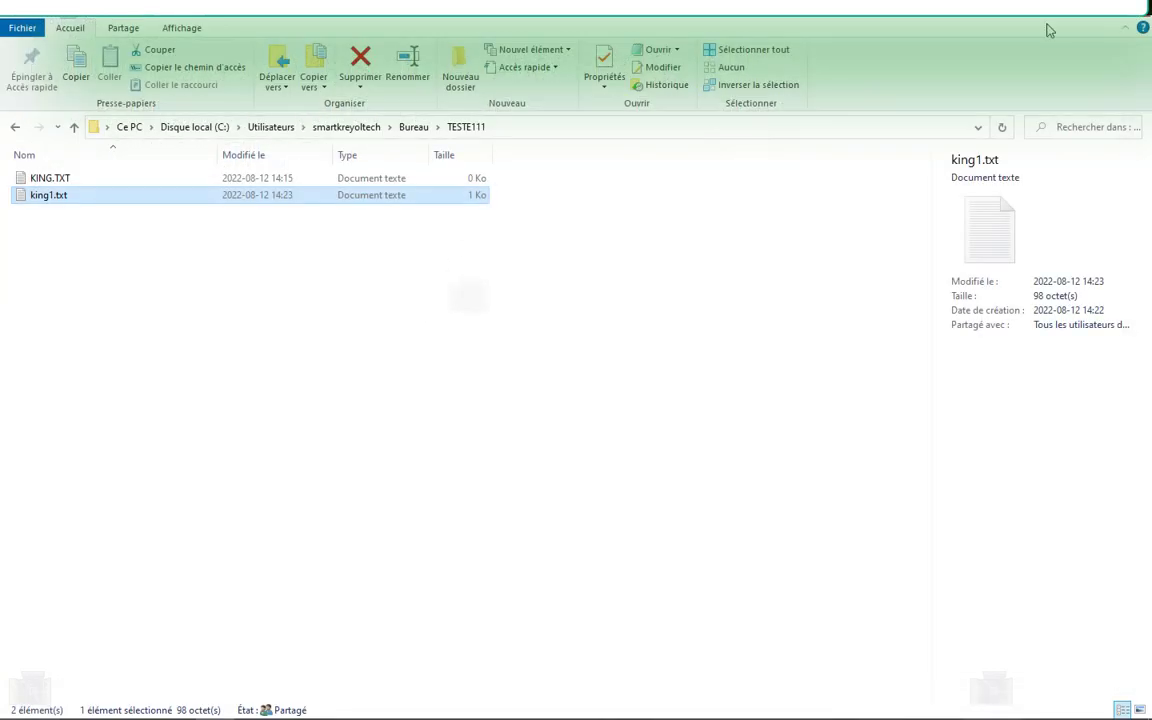
Step: Create a new folder with its default name in TESTE111 through File Explorer, and delete it
left_click(61, 247)
right_click(58, 238)
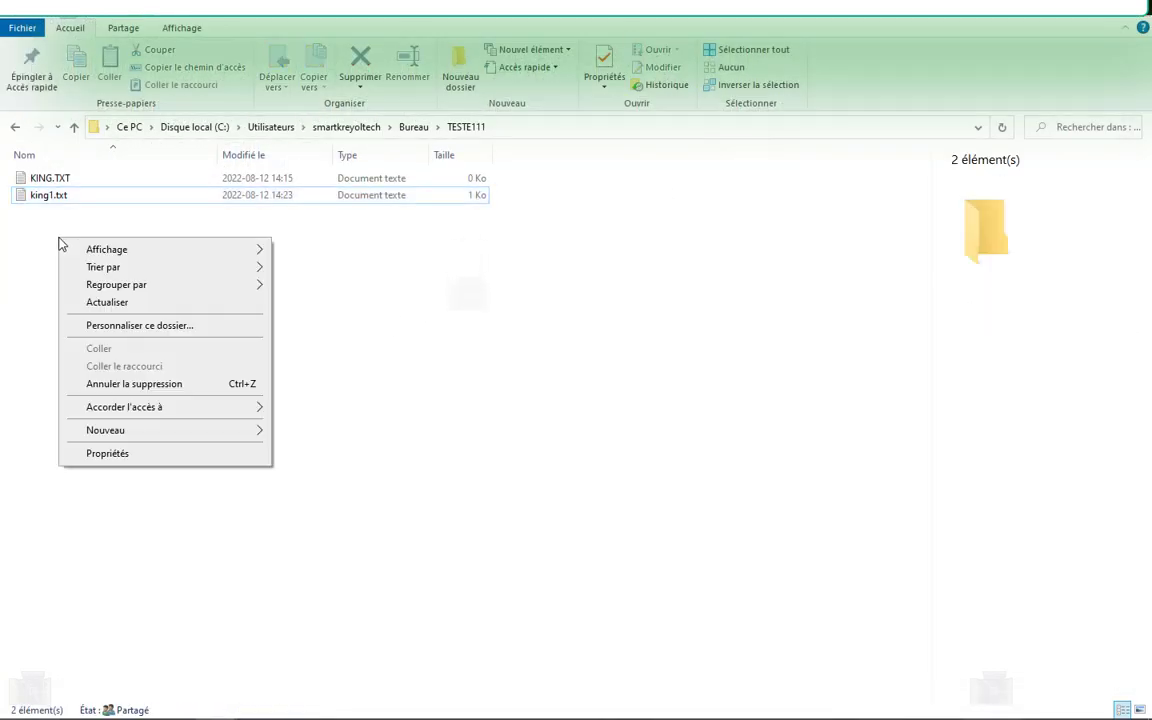
left_click(33, 232)
right_click(44, 242)
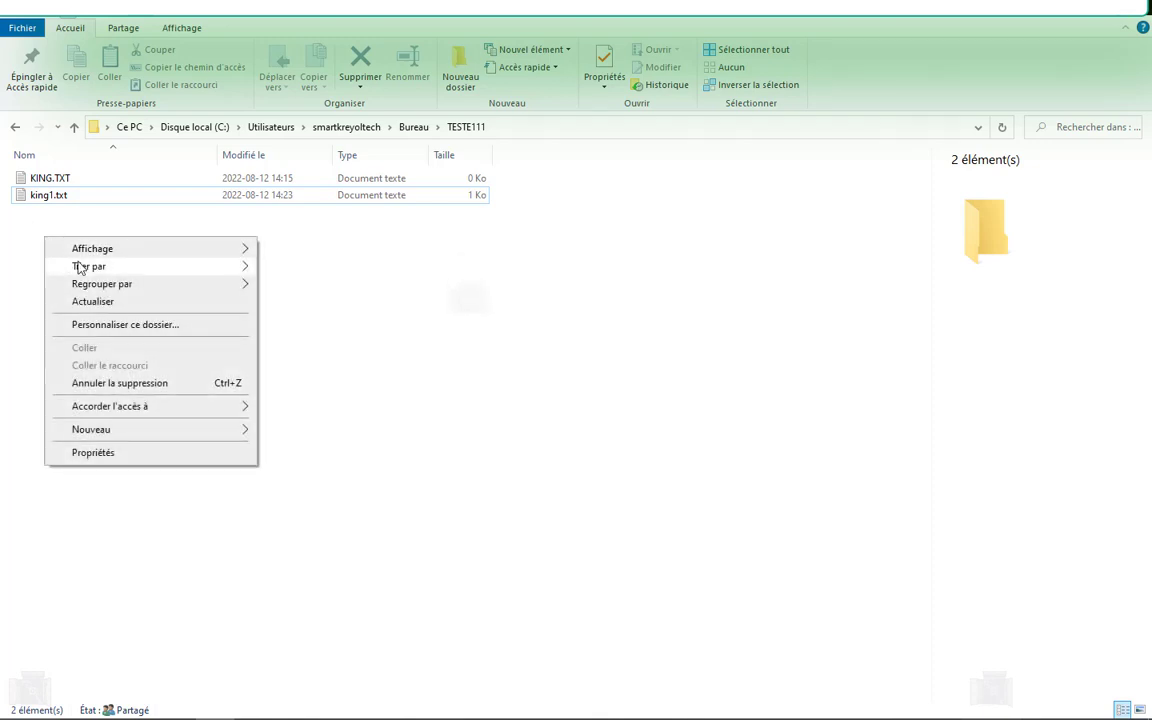
mouse_move(150, 437)
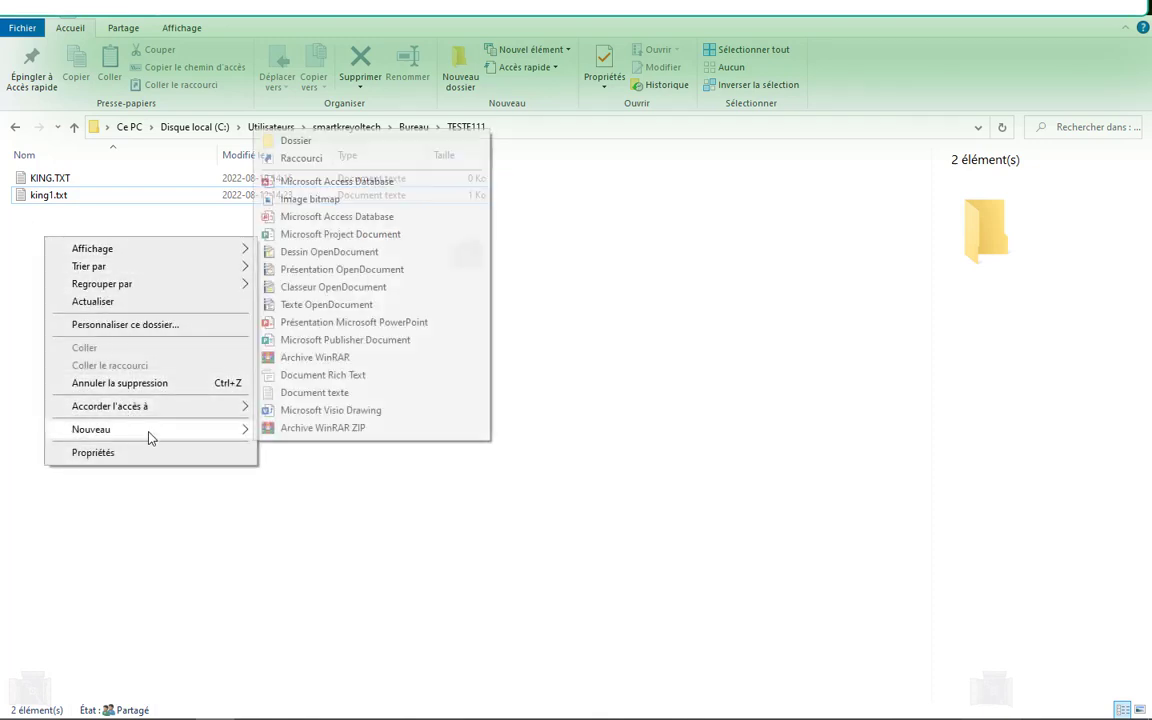
left_click(352, 143)
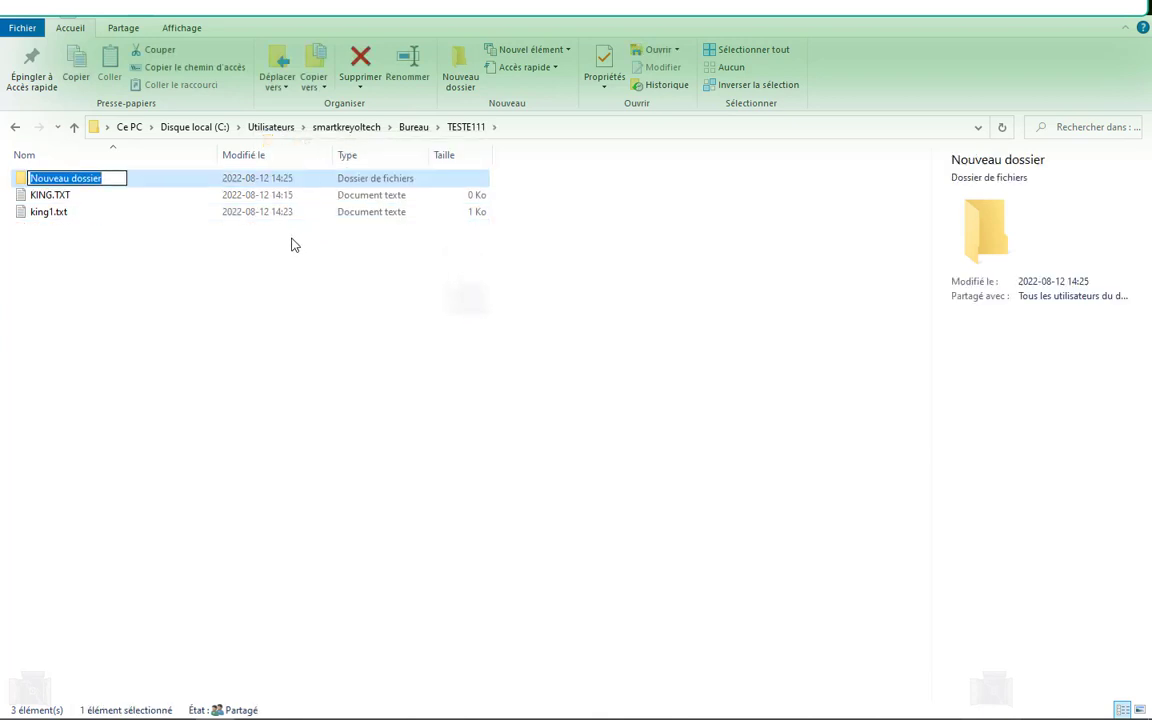
left_click(285, 355)
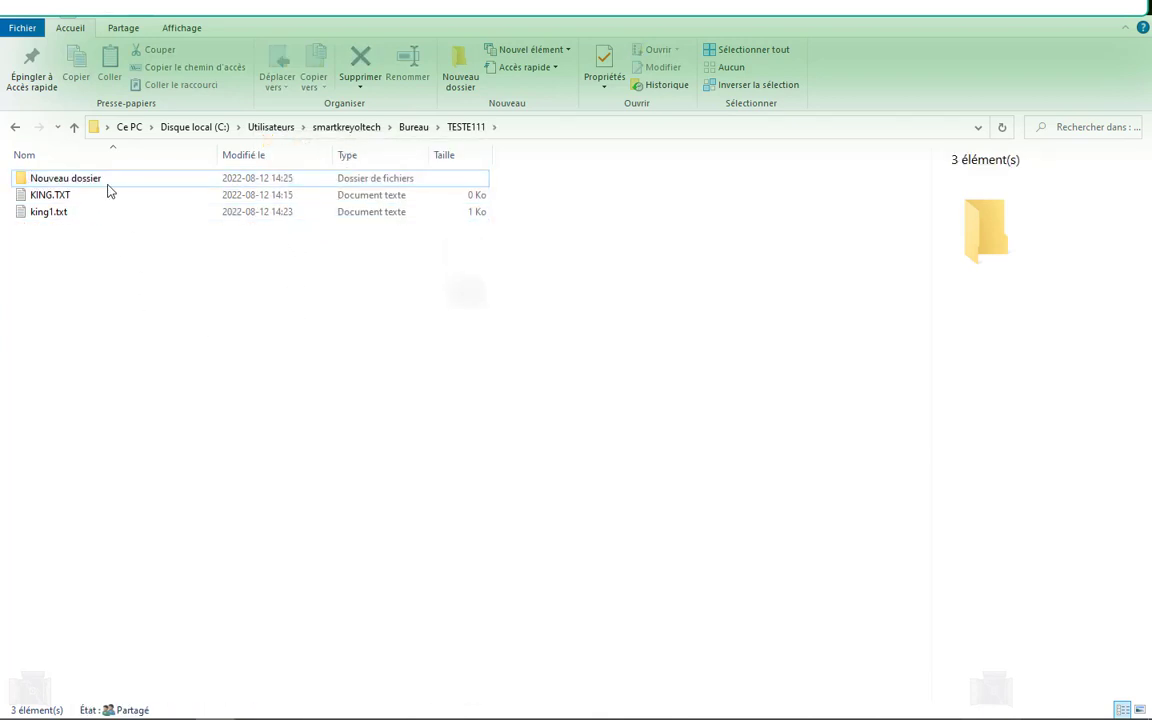
left_click(67, 184)
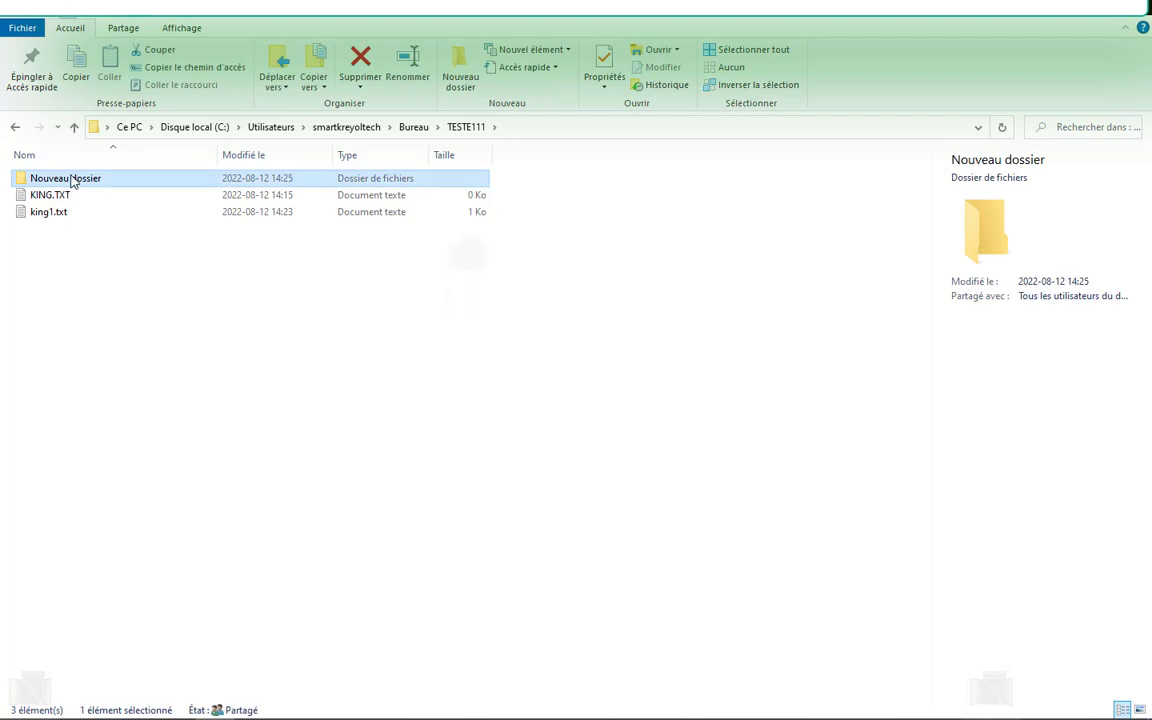
key("Delete")
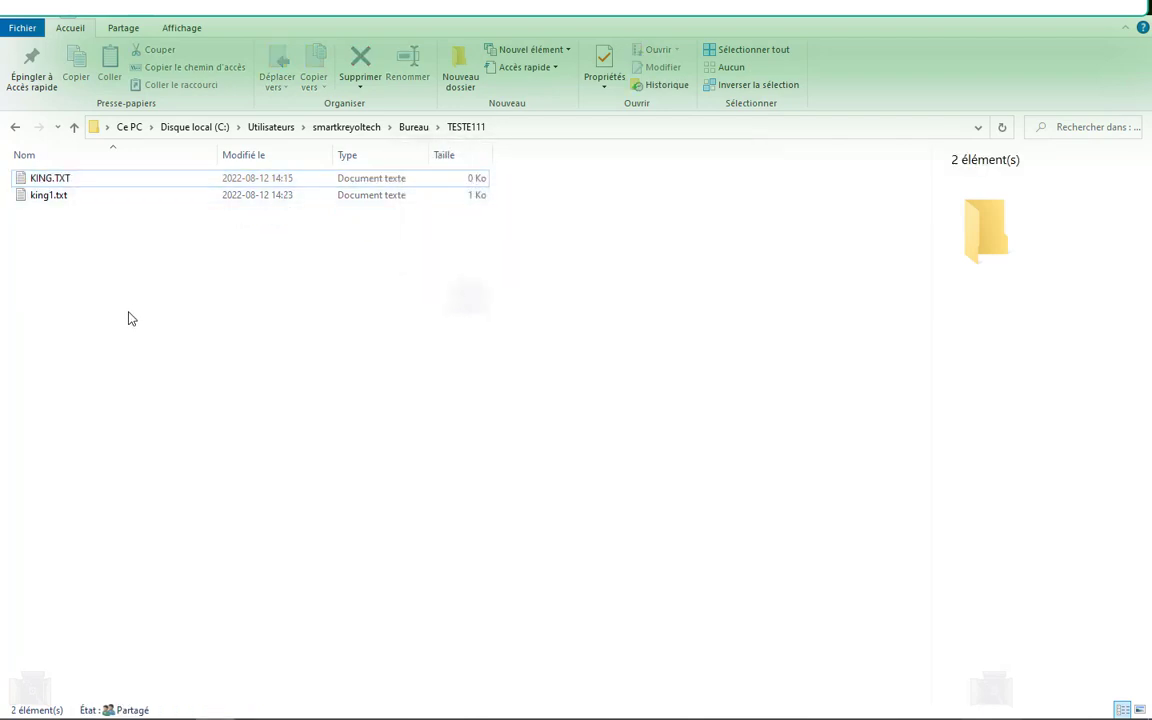
Step: Create a new text document named KING2.txt in the TESTE111 folder through File Explorer
right_click(32, 222)
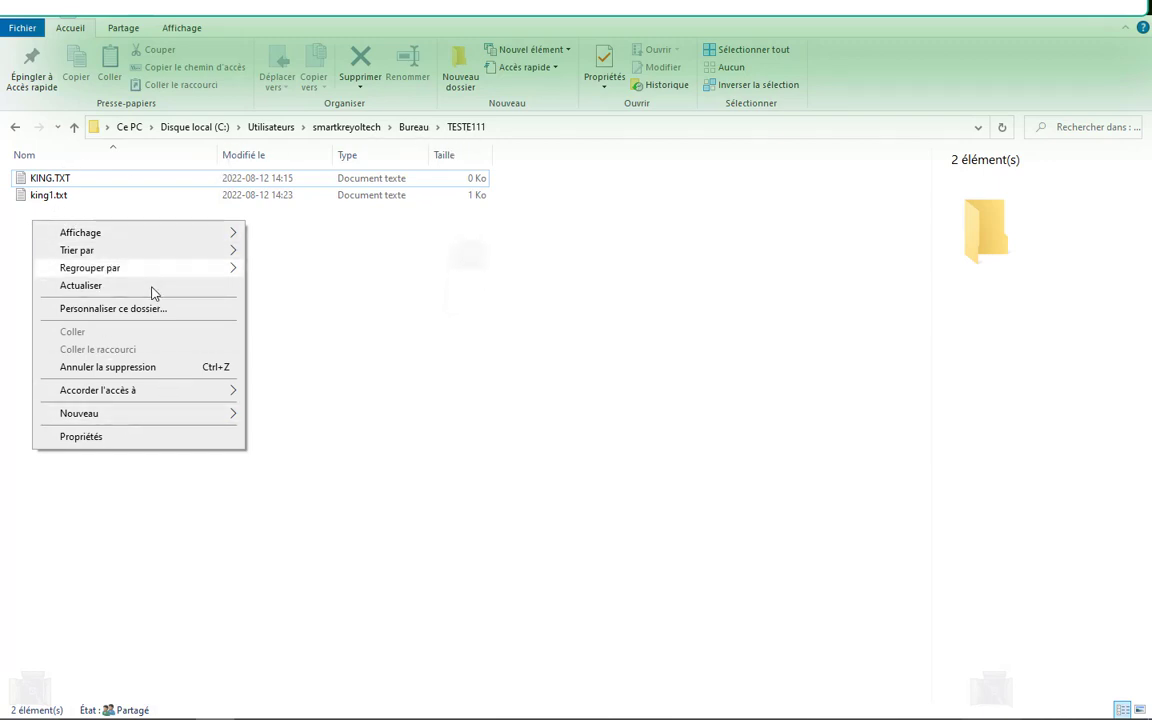
mouse_move(163, 419)
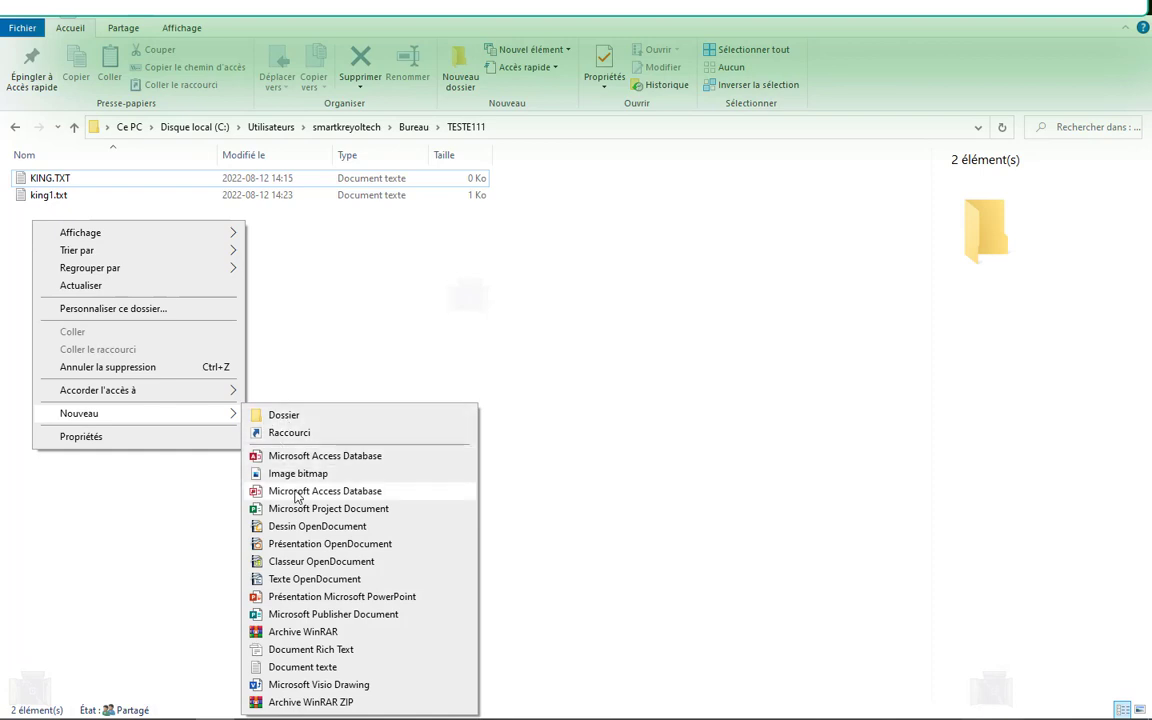
left_click(303, 667)
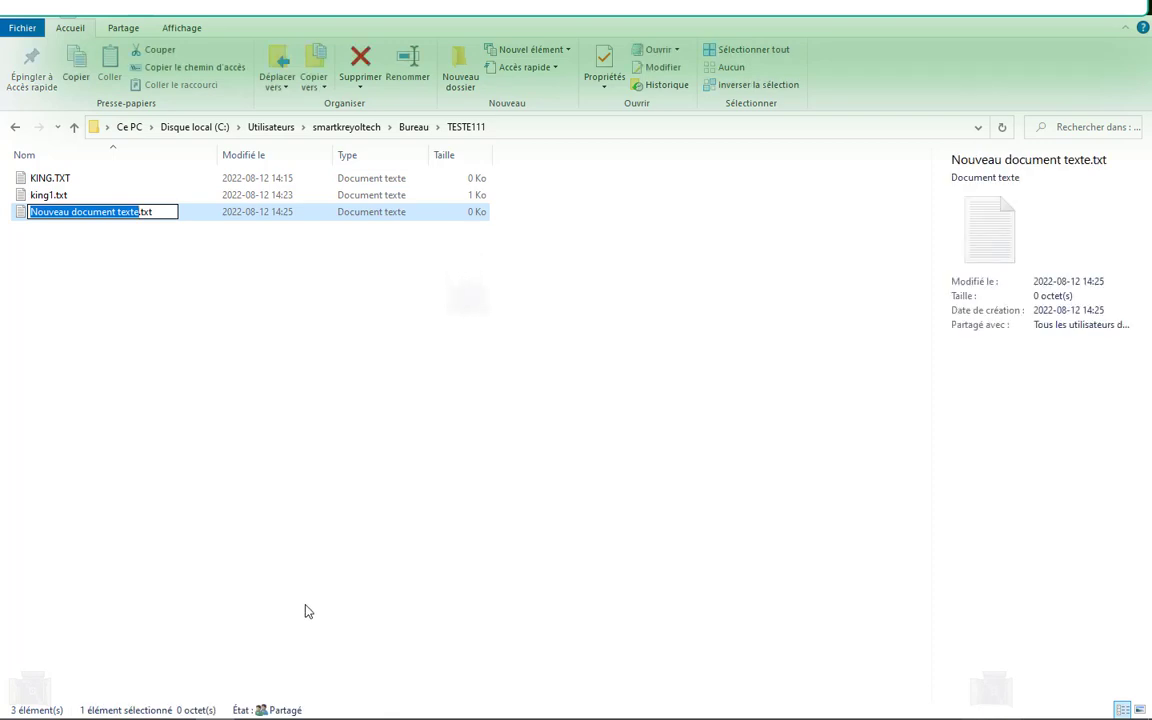
type("K")
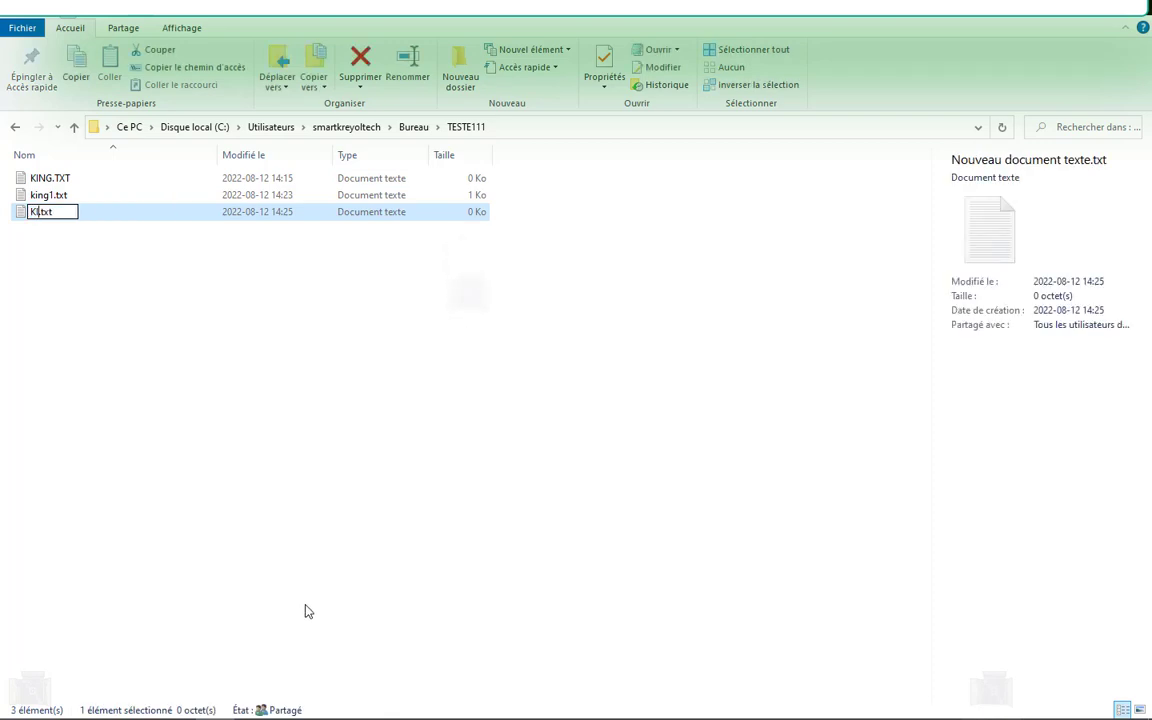
type("ING2")
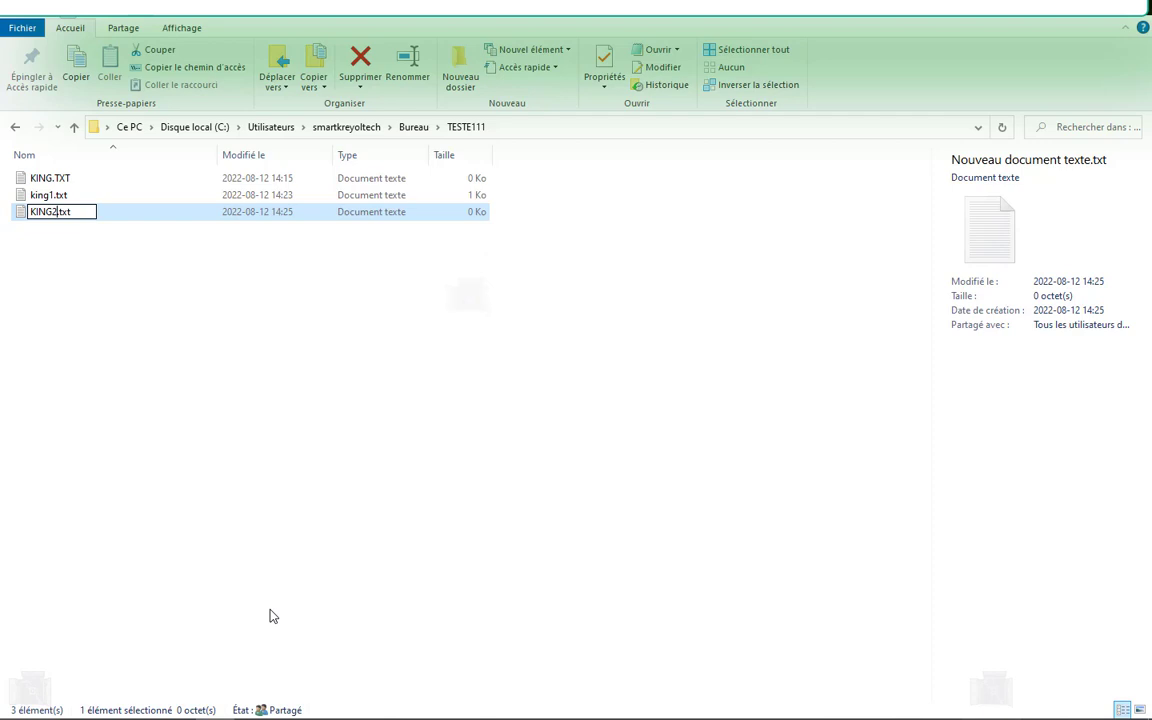
key("Return")
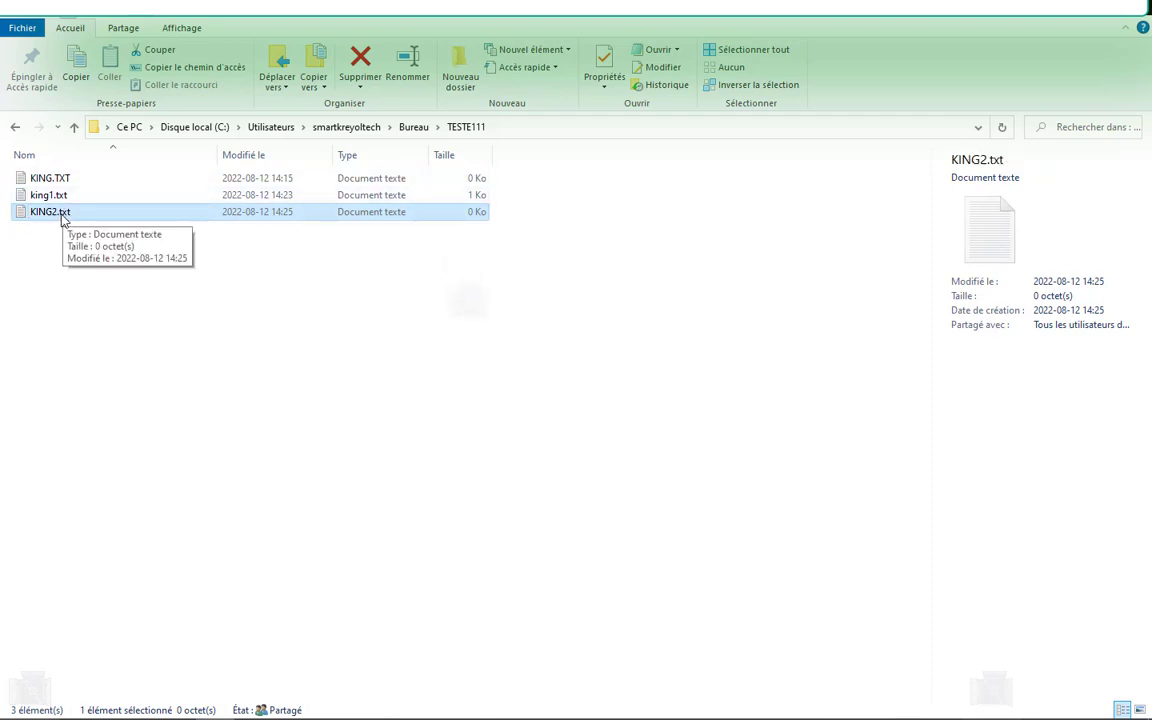
right_click(80, 324)
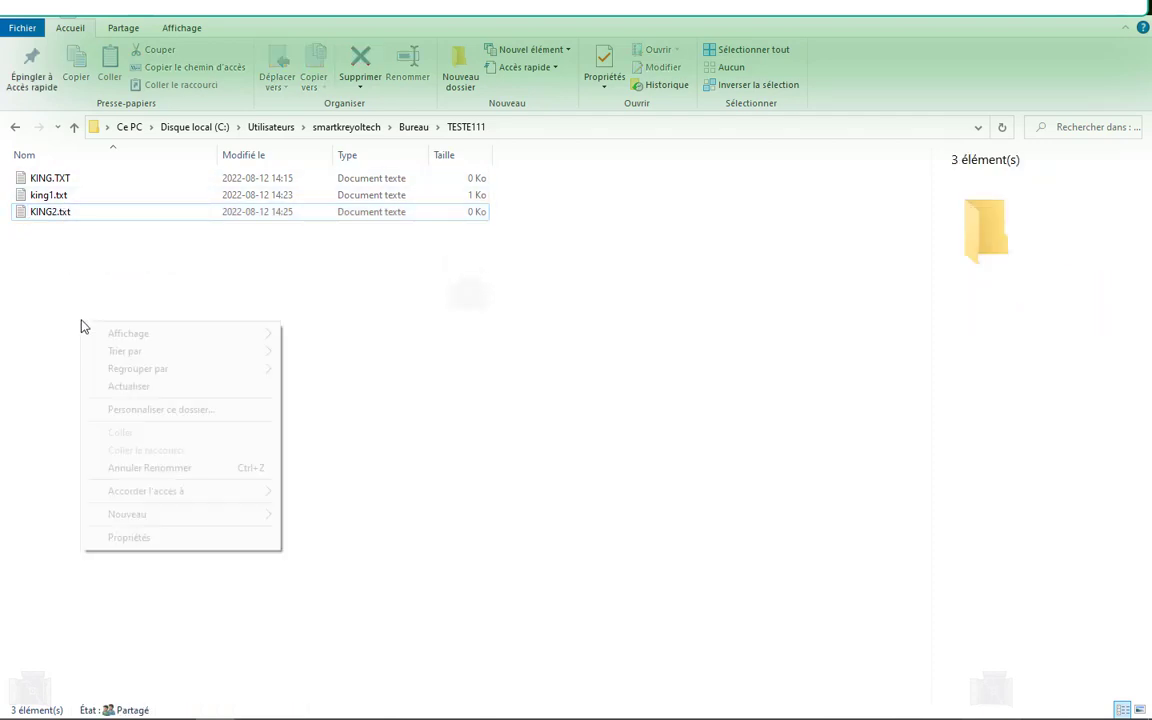
mouse_move(216, 518)
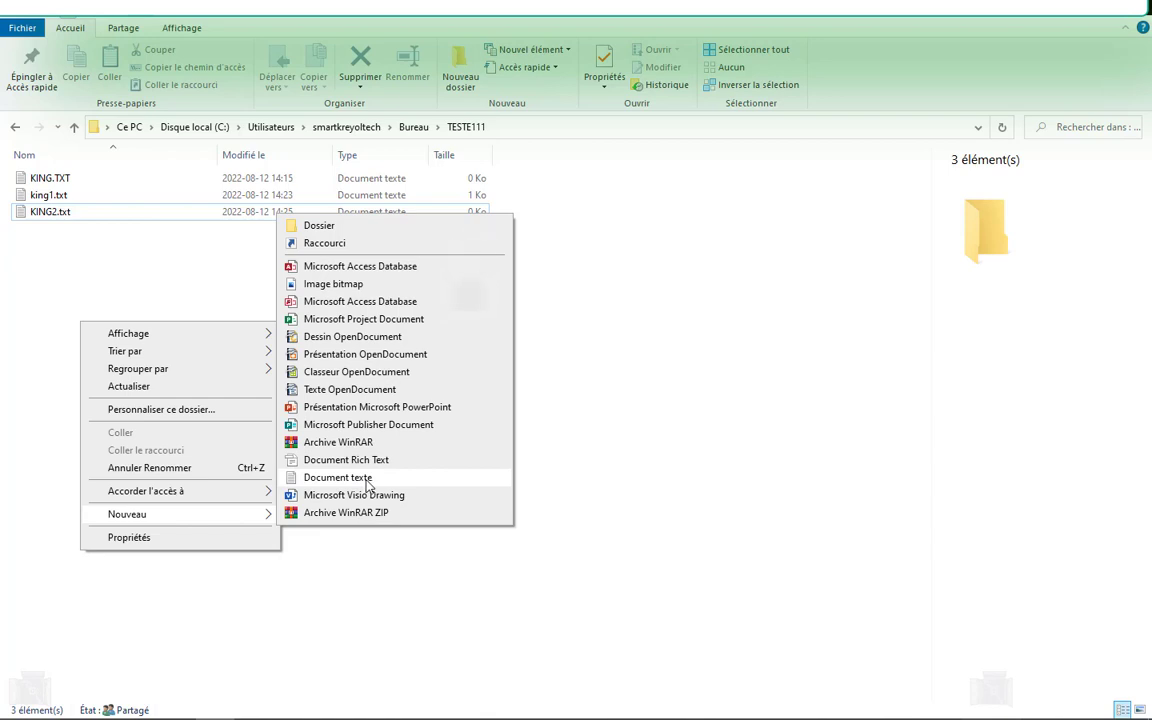
left_click(27, 287)
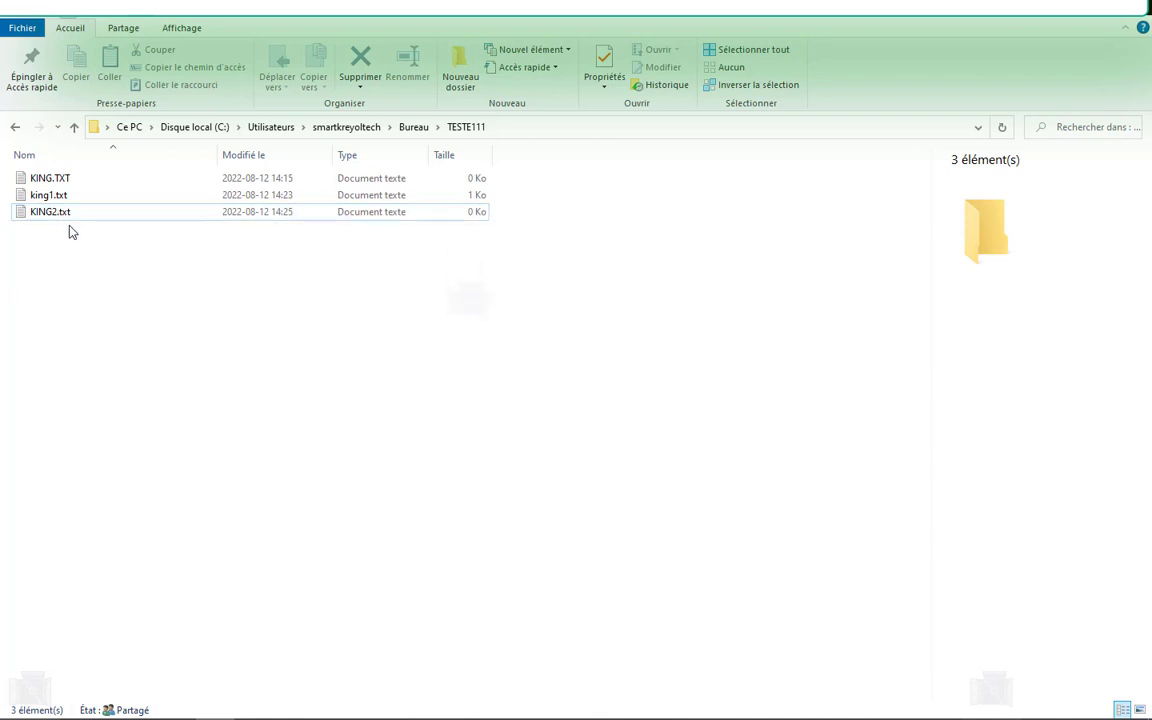
Step: Open KING2.txt in Notepad, maximize the window, and enter the text SALUT COMMENT VOUS ALLEZ!
double_click(60, 213)
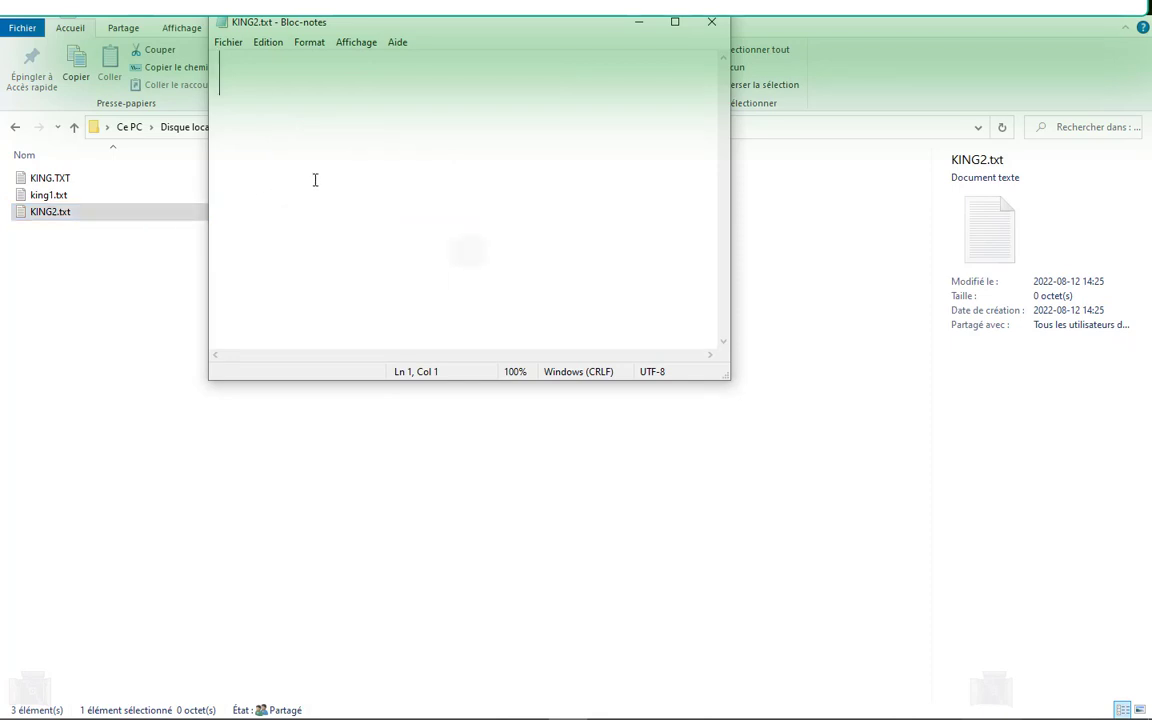
type("SA")
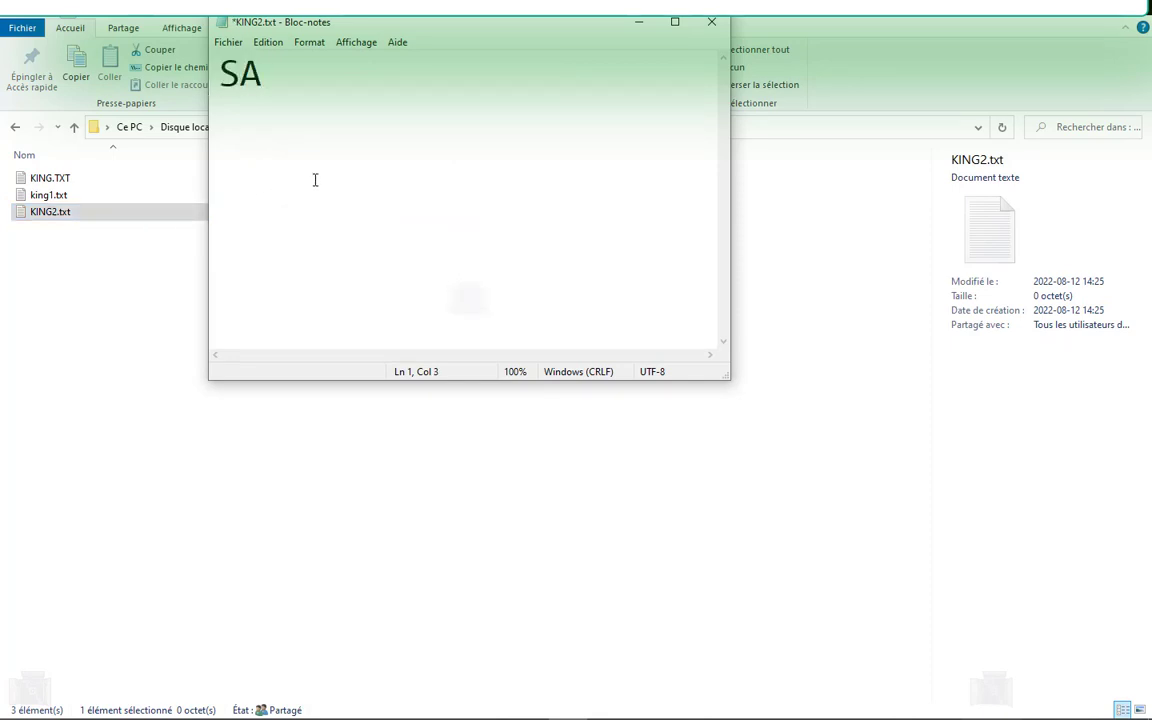
type("LUT ")
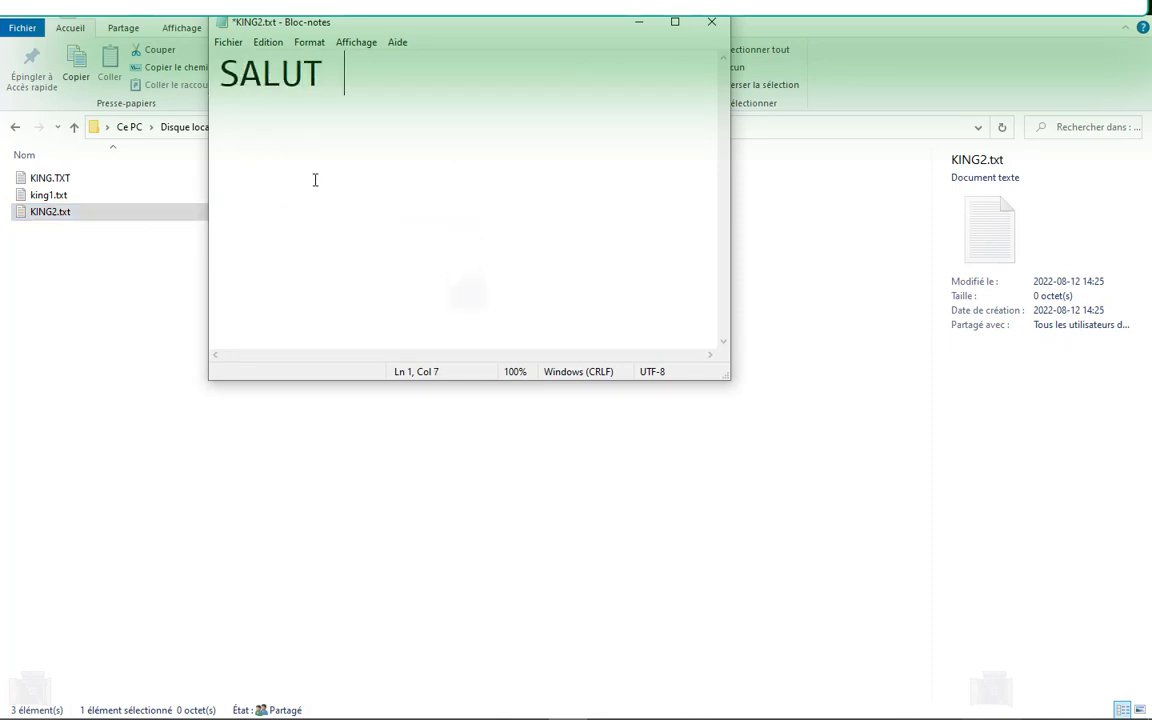
type("COMM")
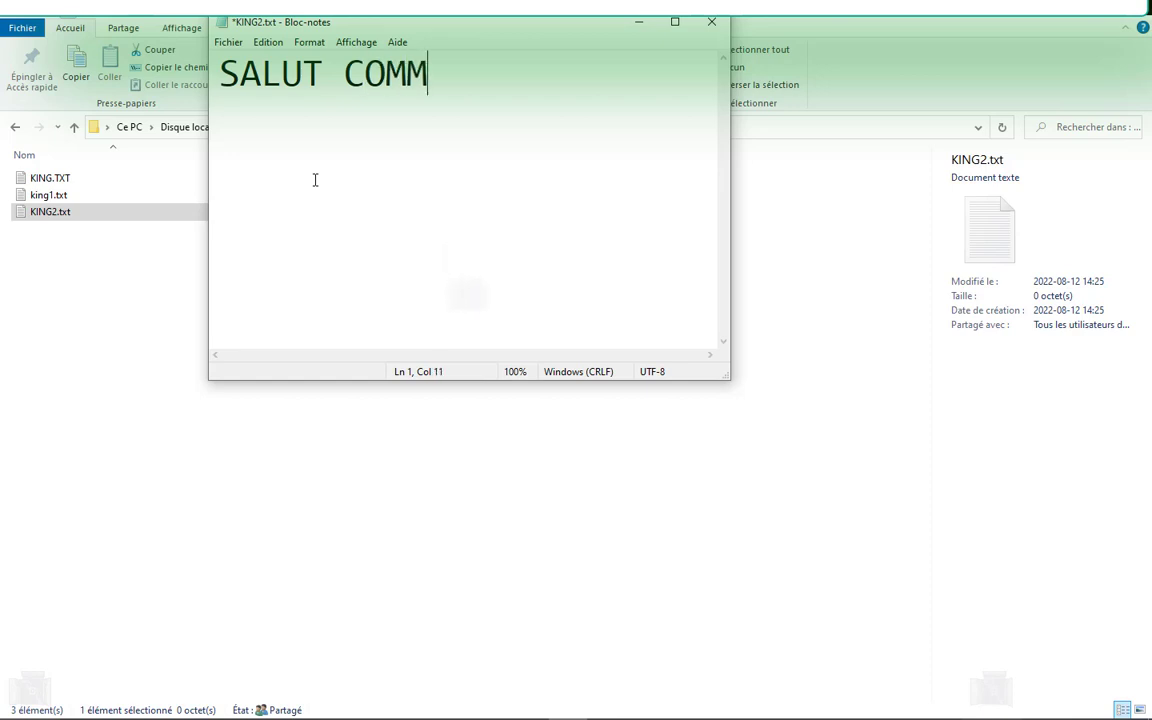
type("ENT VOU")
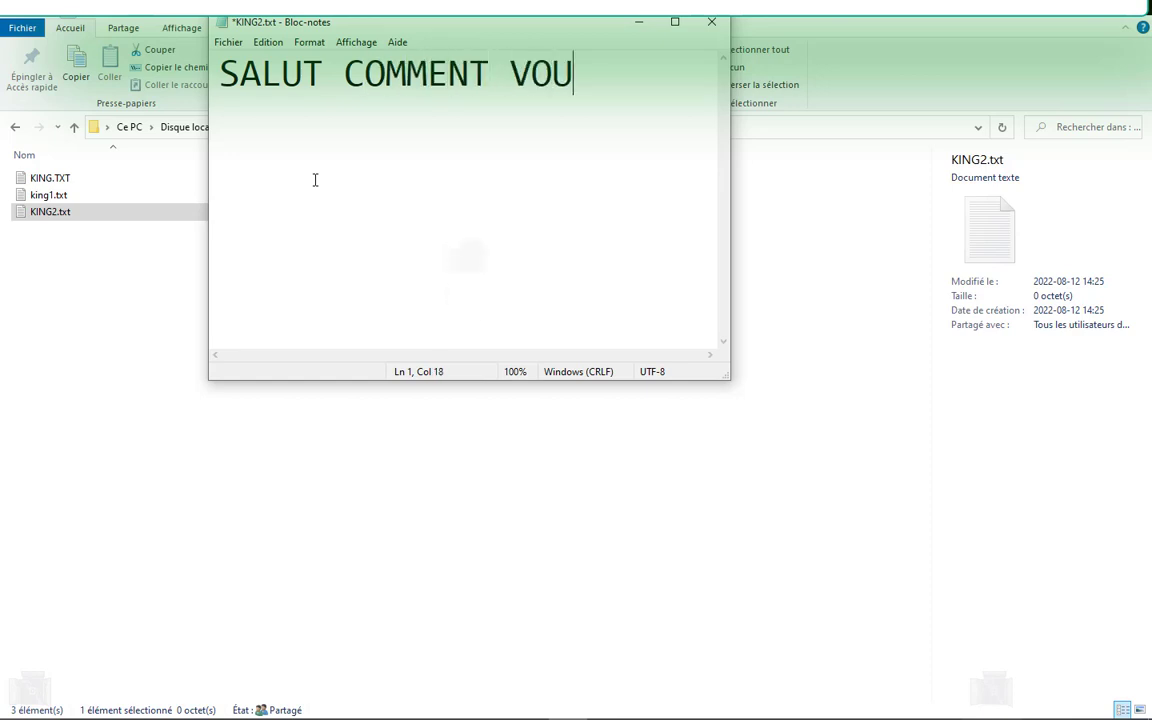
type("S ALLEZ")
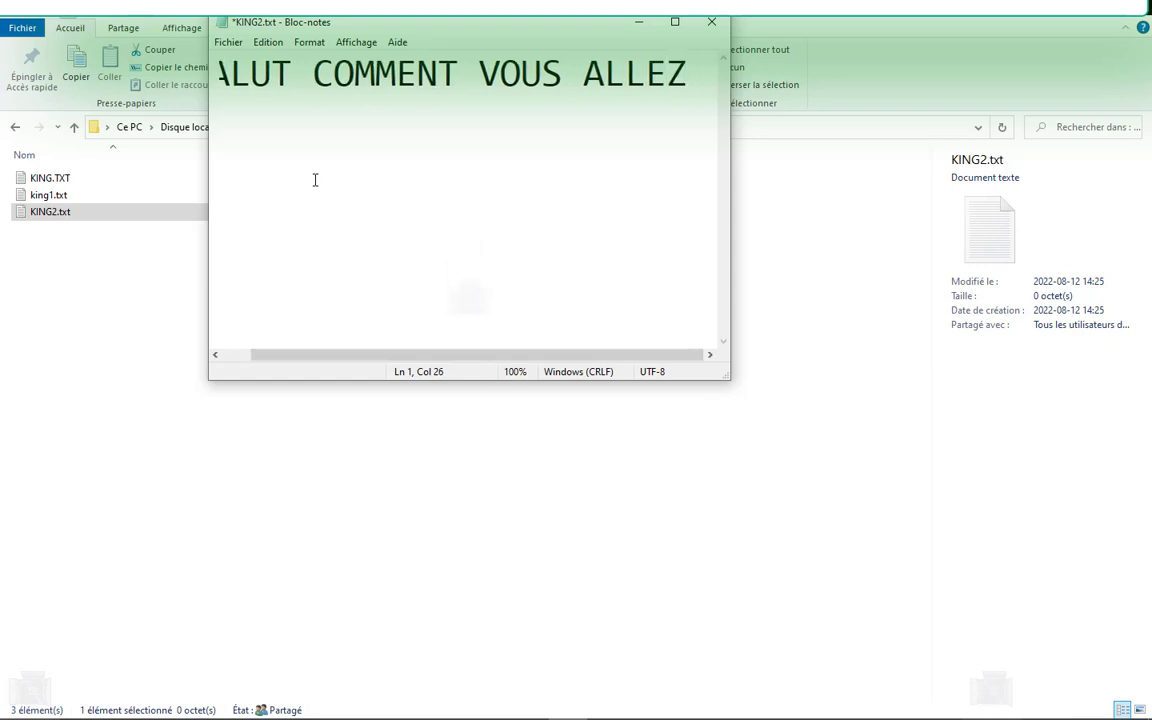
left_click(664, 22)
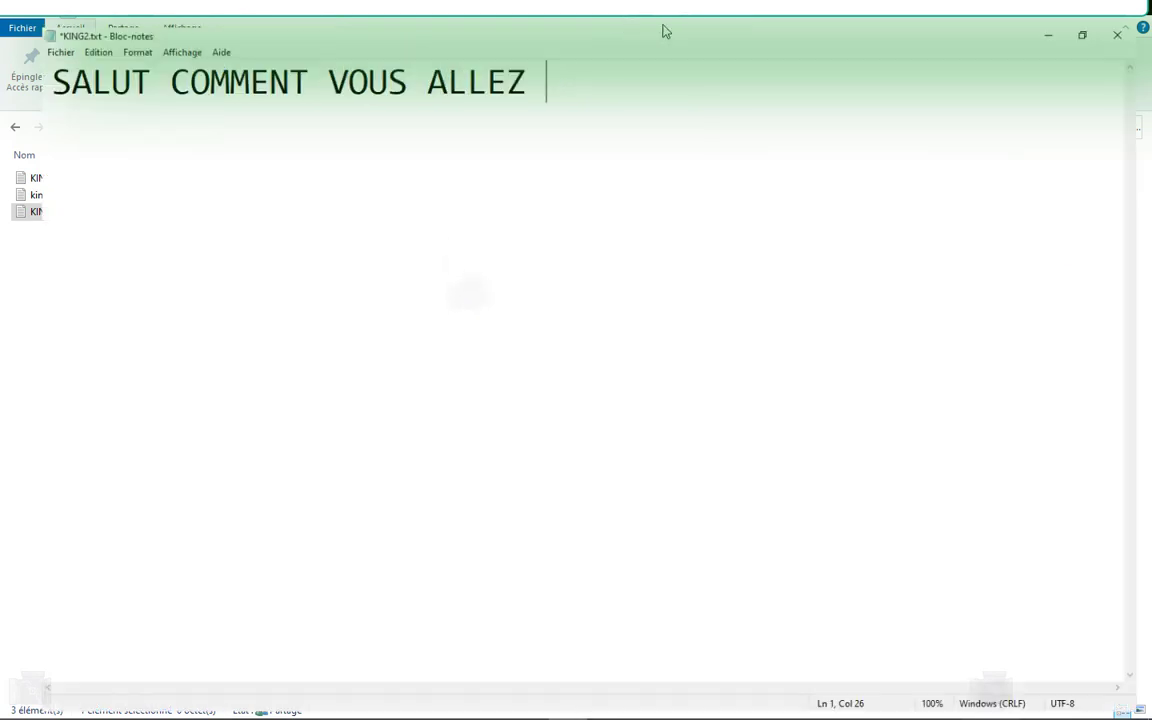
key("BackSpace")
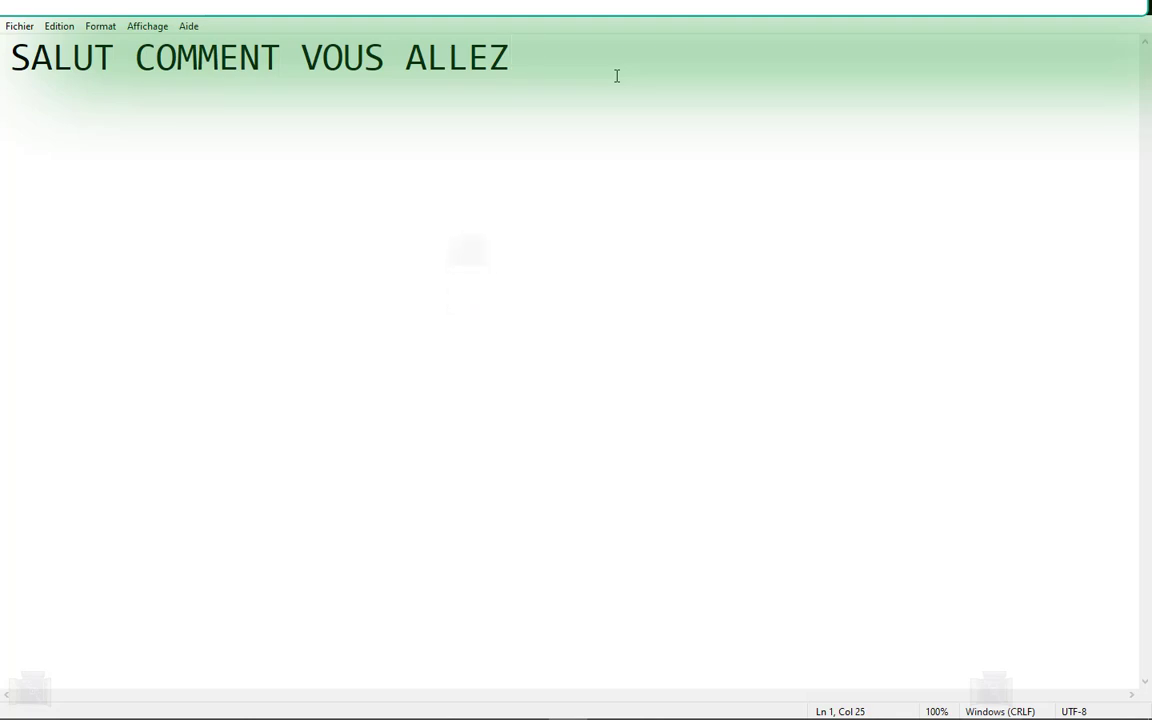
type("§")
key("BackSpace")
type("!")
Step: Save KING2.txt and close its Notepad window
left_click(21, 27)
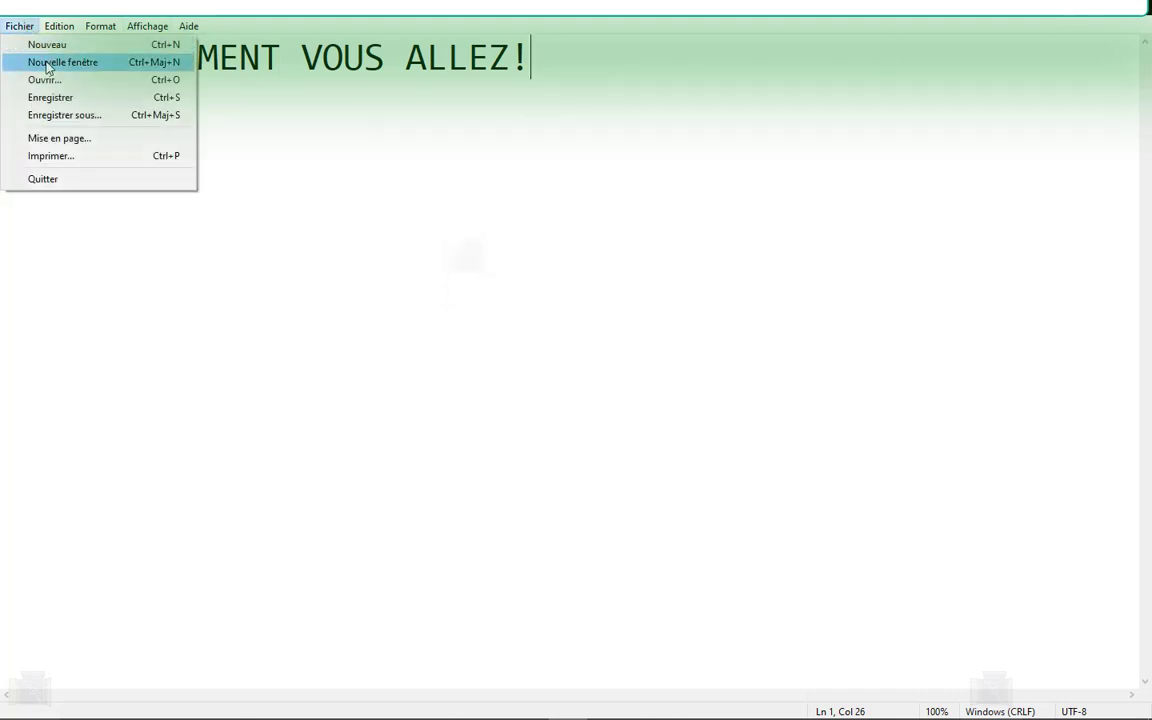
left_click(72, 100)
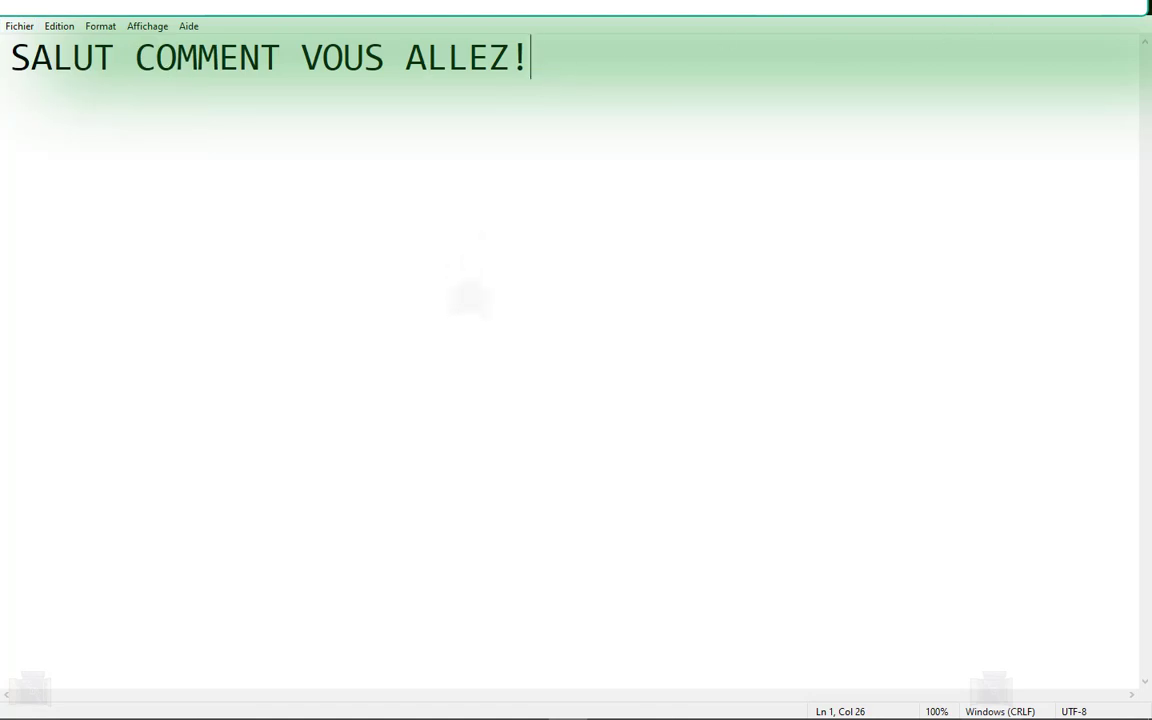
left_click(1148, 8)
left_click(154, 300)
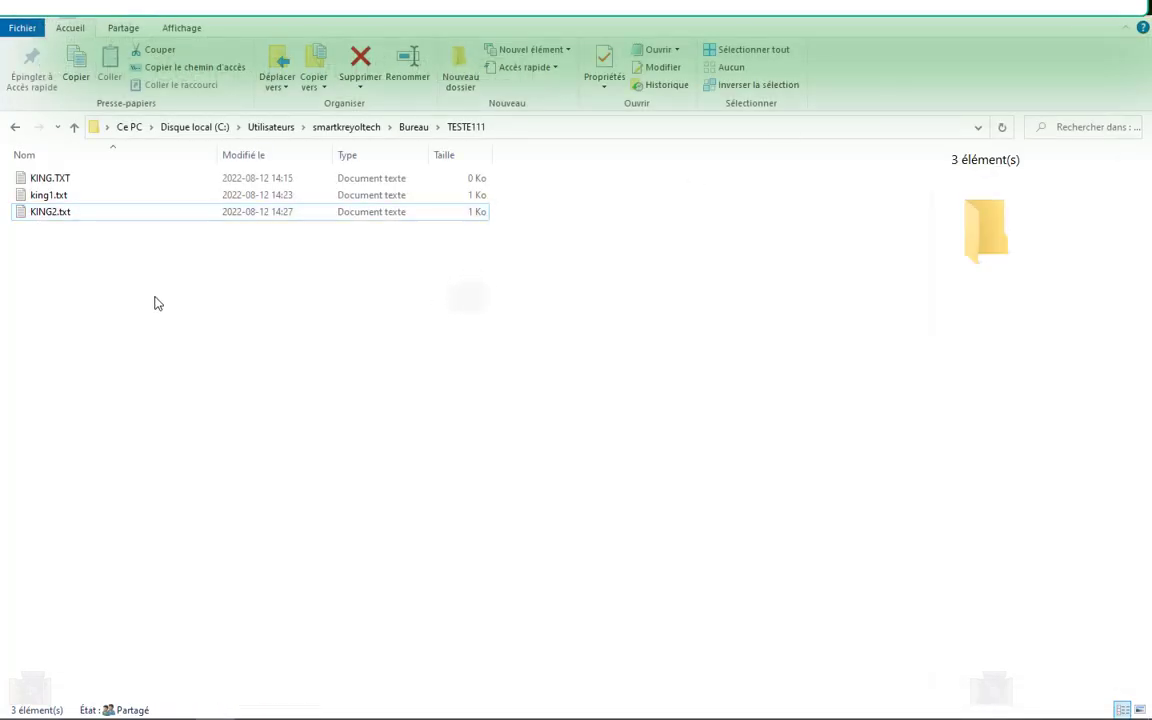
Step: Reopen KING2.txt in a maximized Notepad window to check its saved text, and close it
left_click(65, 222)
double_click(65, 222)
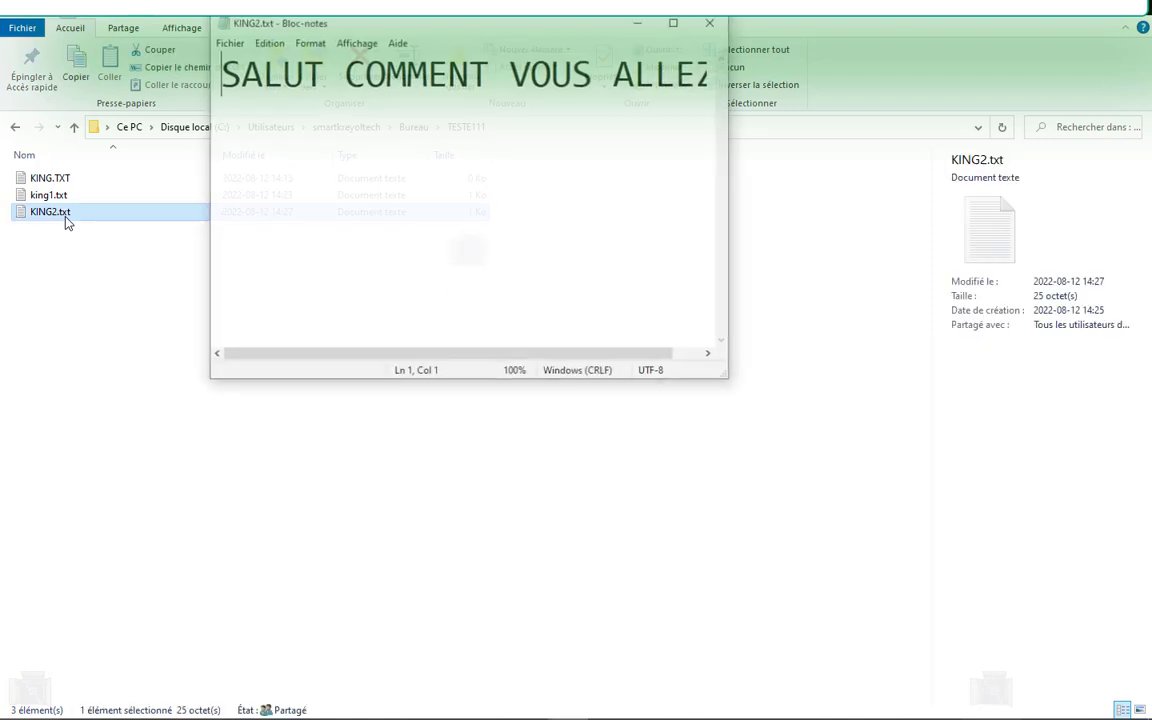
left_click(662, 33)
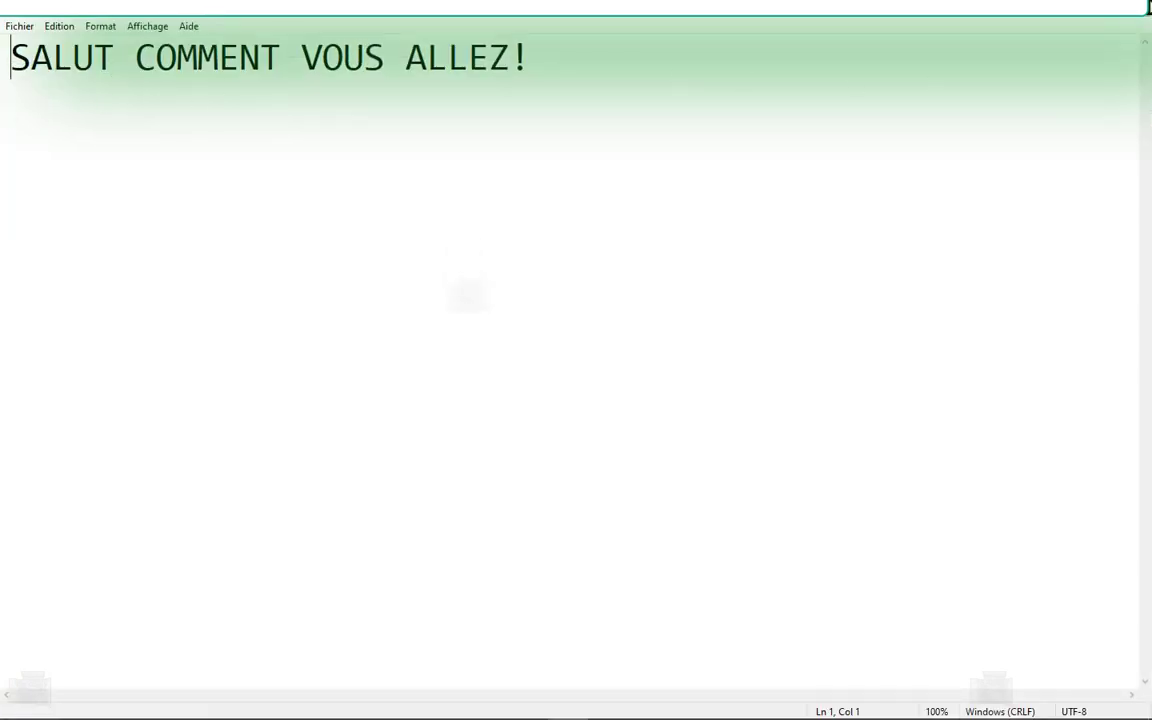
left_click(1034, 8)
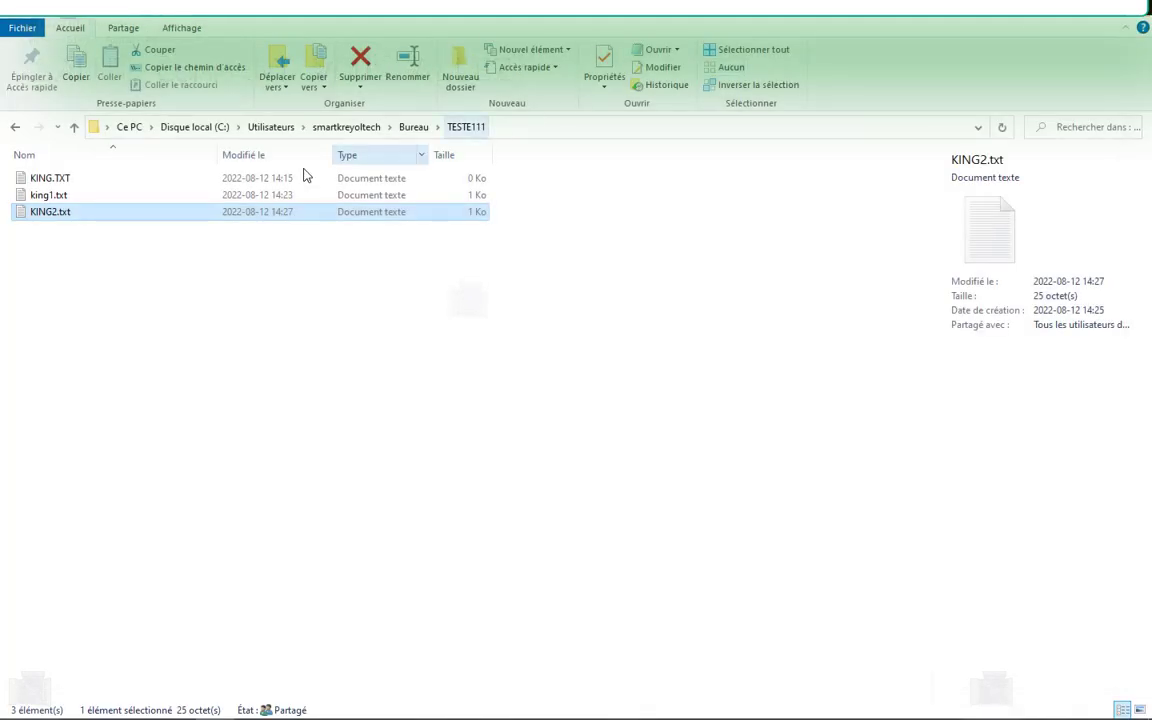
Step: View KING.TXT, king1.txt and KING2.txt one after another in maximized Notepad windows to compare their contents, closing each one
double_click(58, 178)
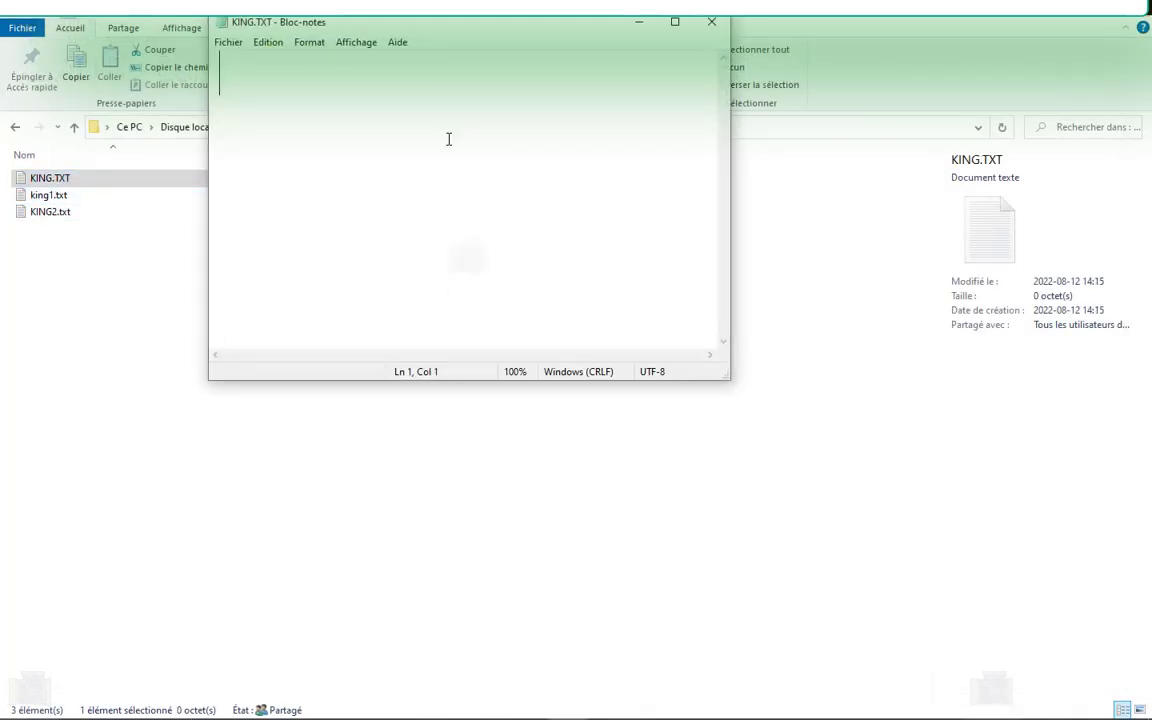
left_click(676, 24)
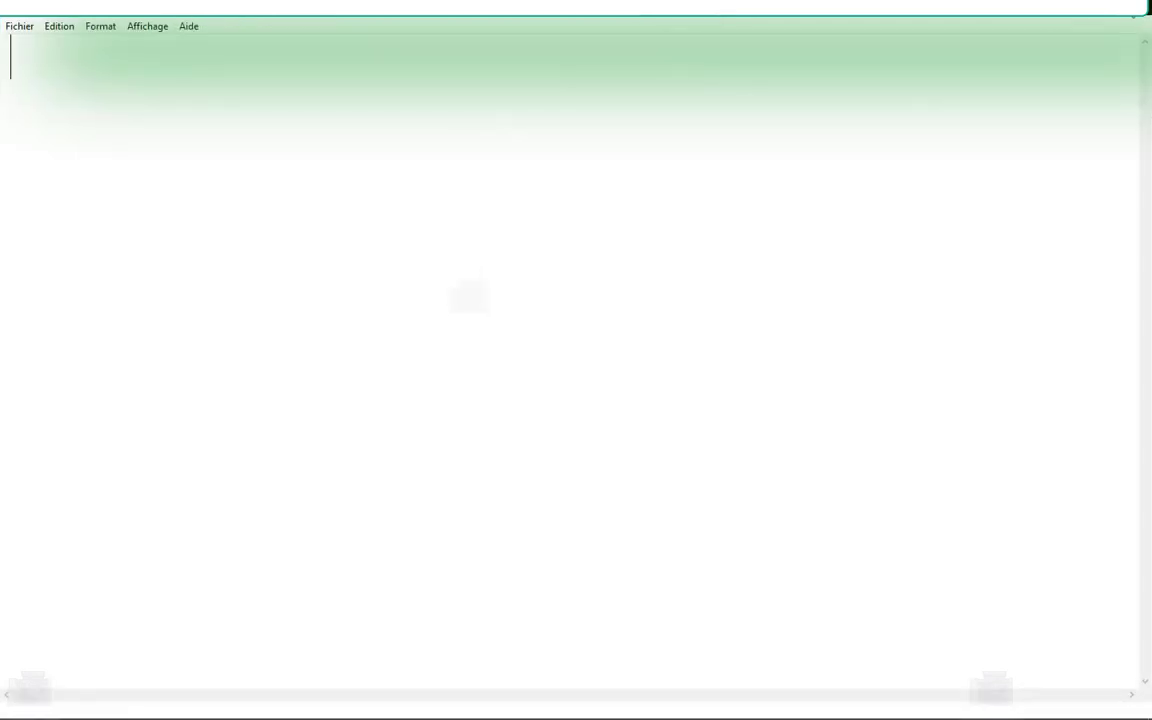
left_click(1146, 8)
left_click(23, 198)
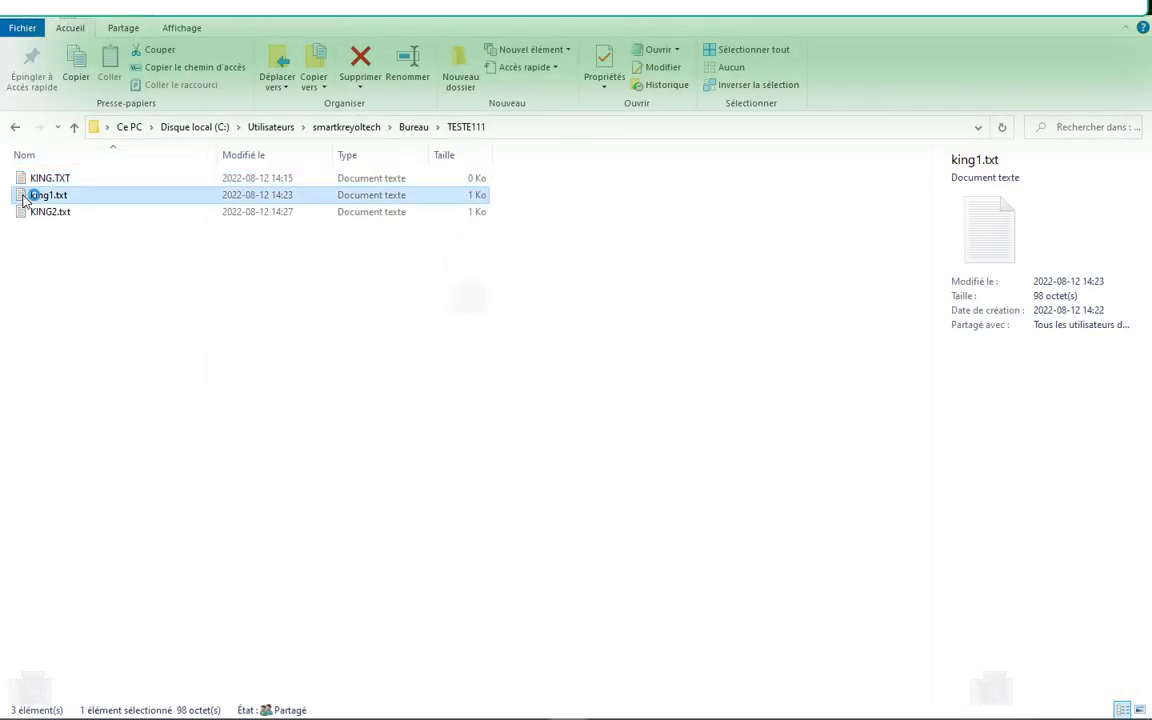
double_click(23, 198)
left_click(675, 22)
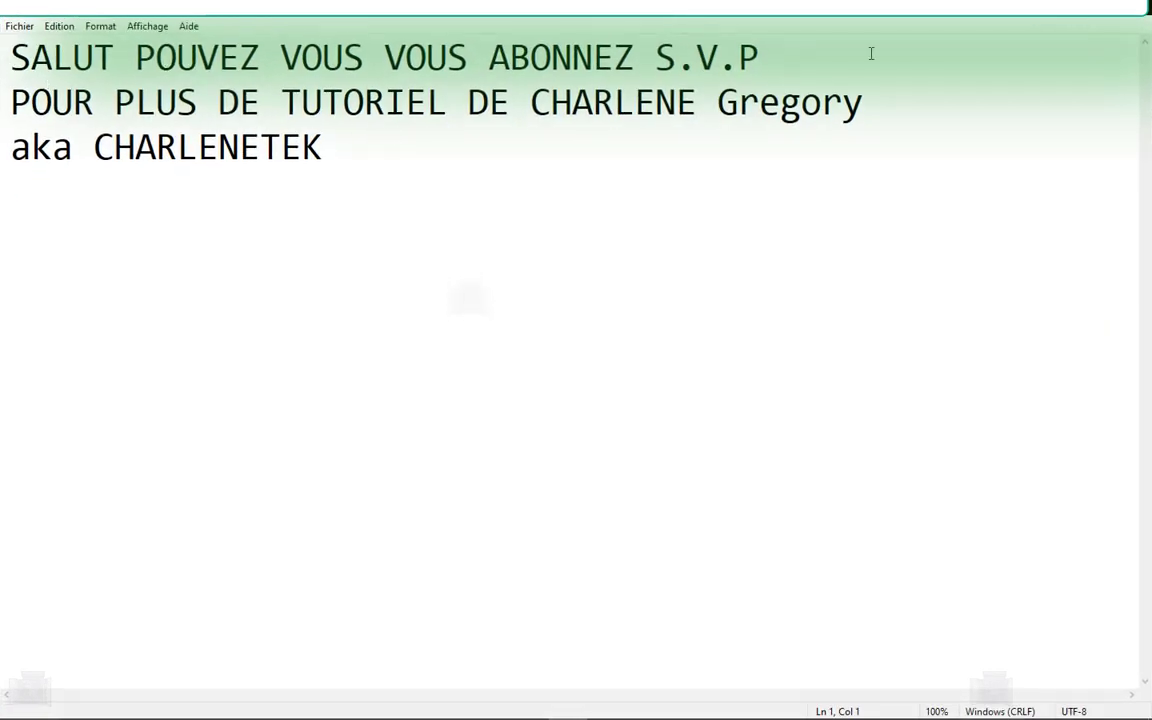
key("alt+F4")
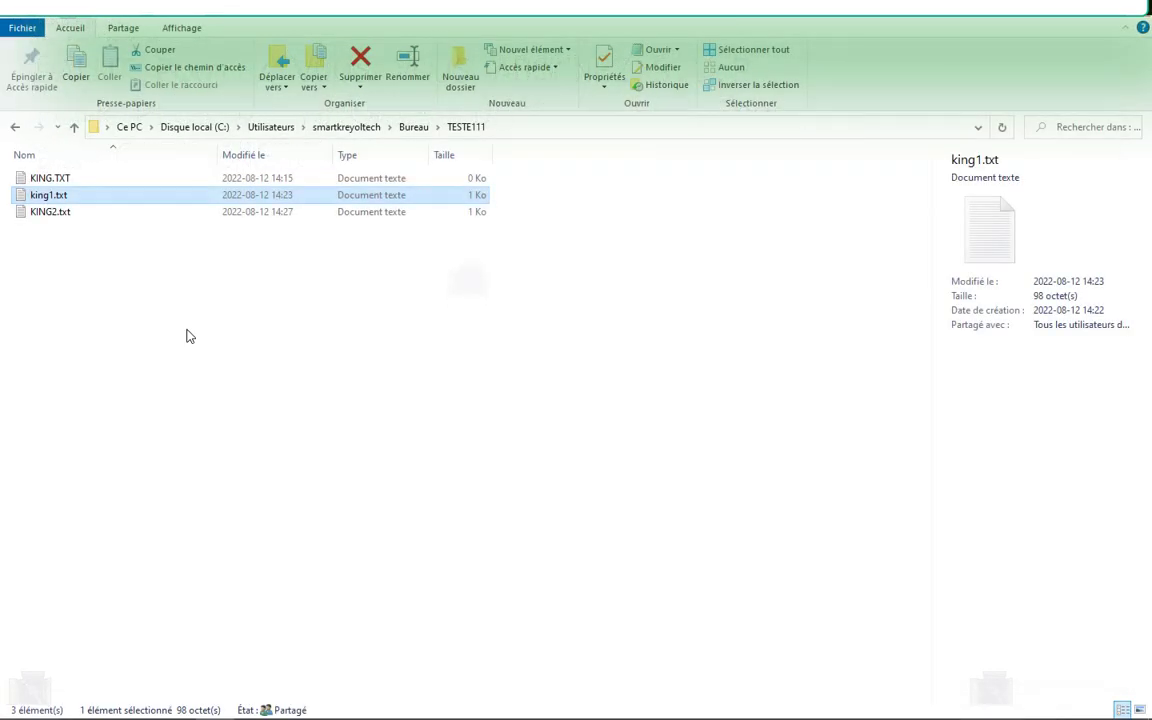
left_click(31, 218)
double_click(31, 220)
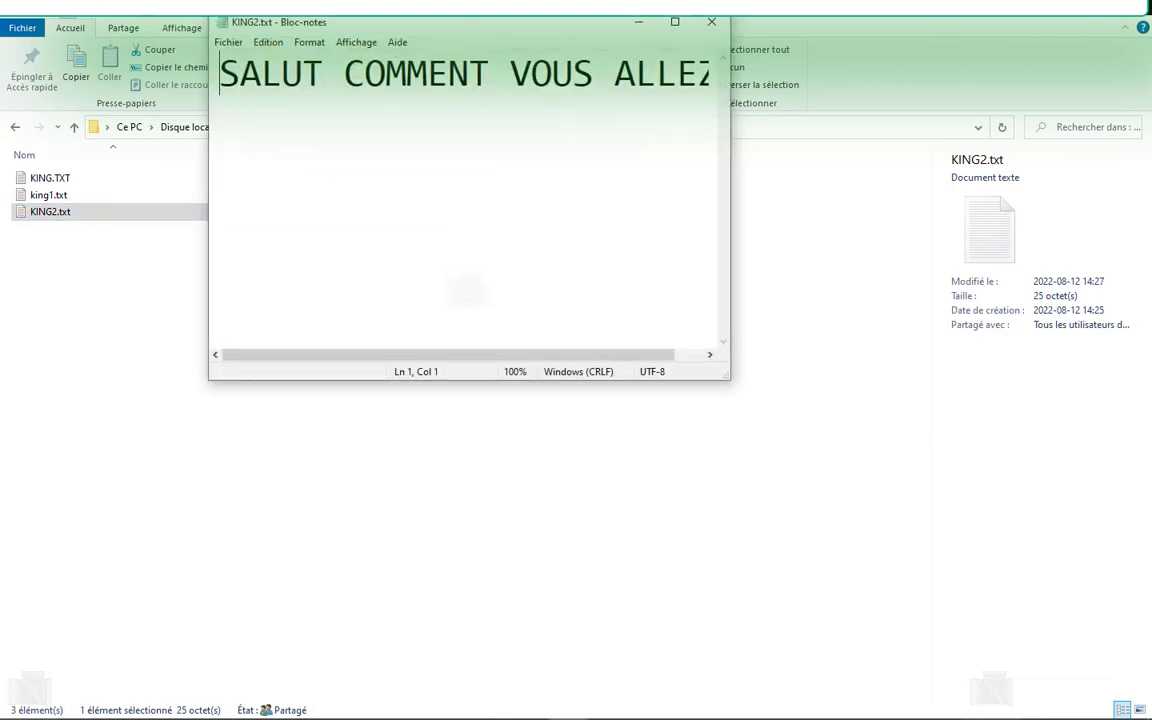
left_click(684, 21)
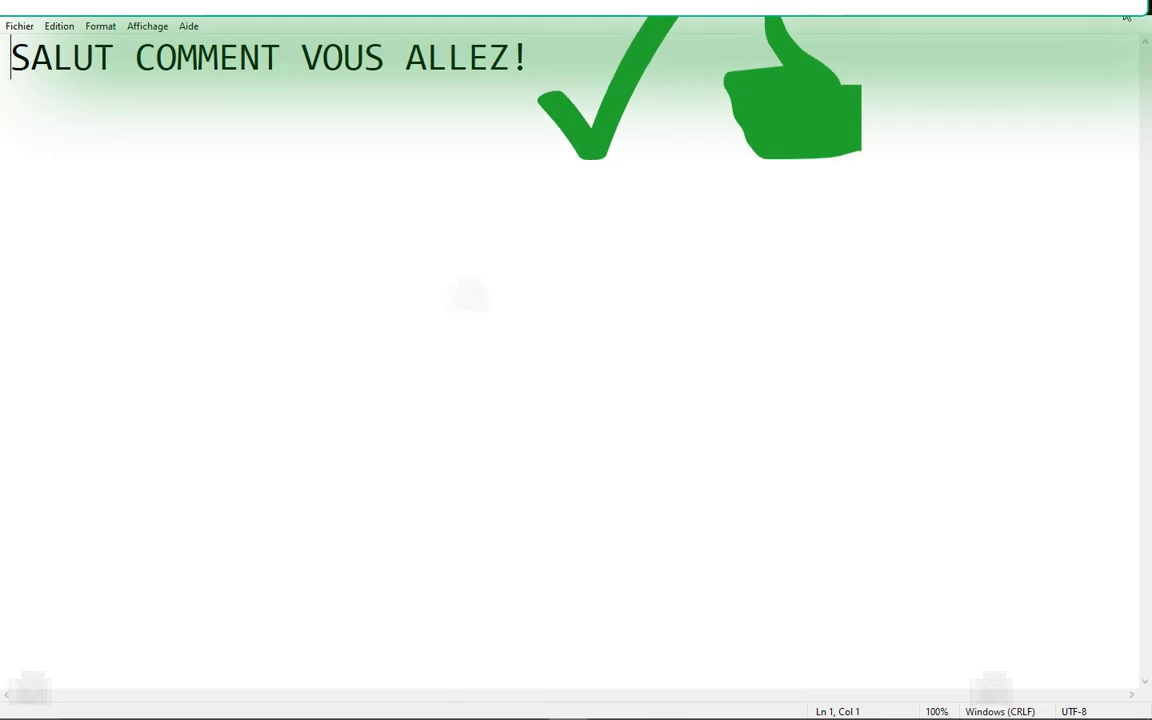
key("alt+F4")
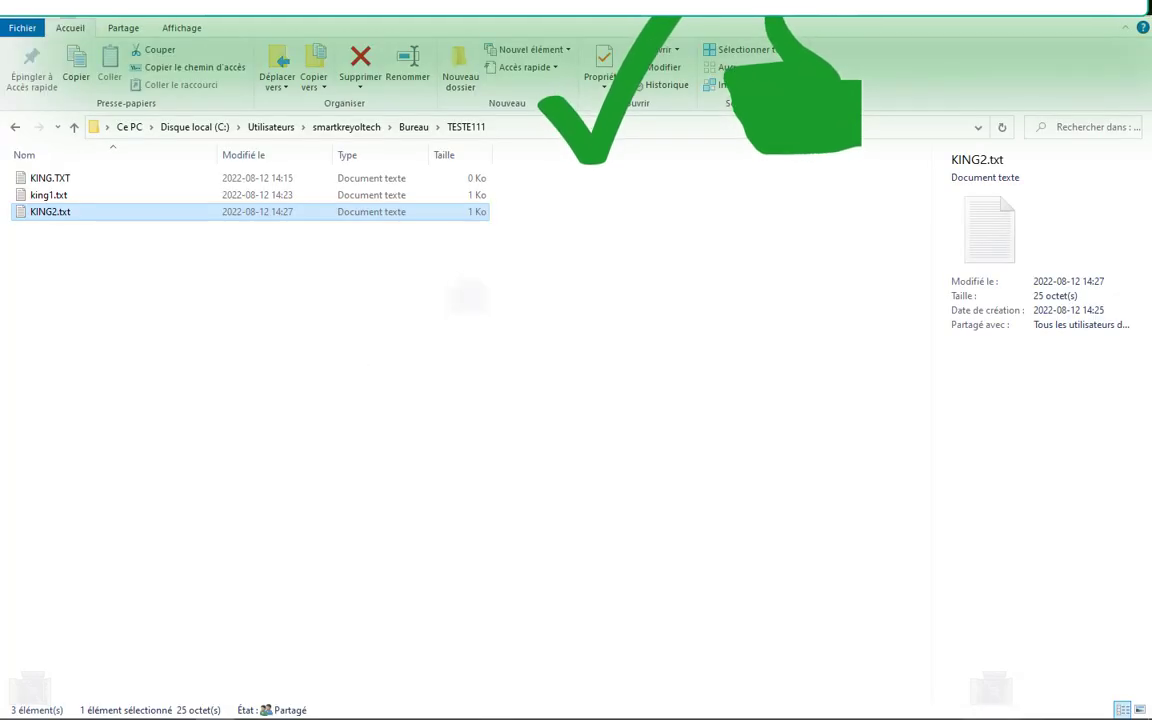
Step: Switch to the Command Prompt window and clear the highlight on king1.txt in the DIR listing
mouse_move(350, 714)
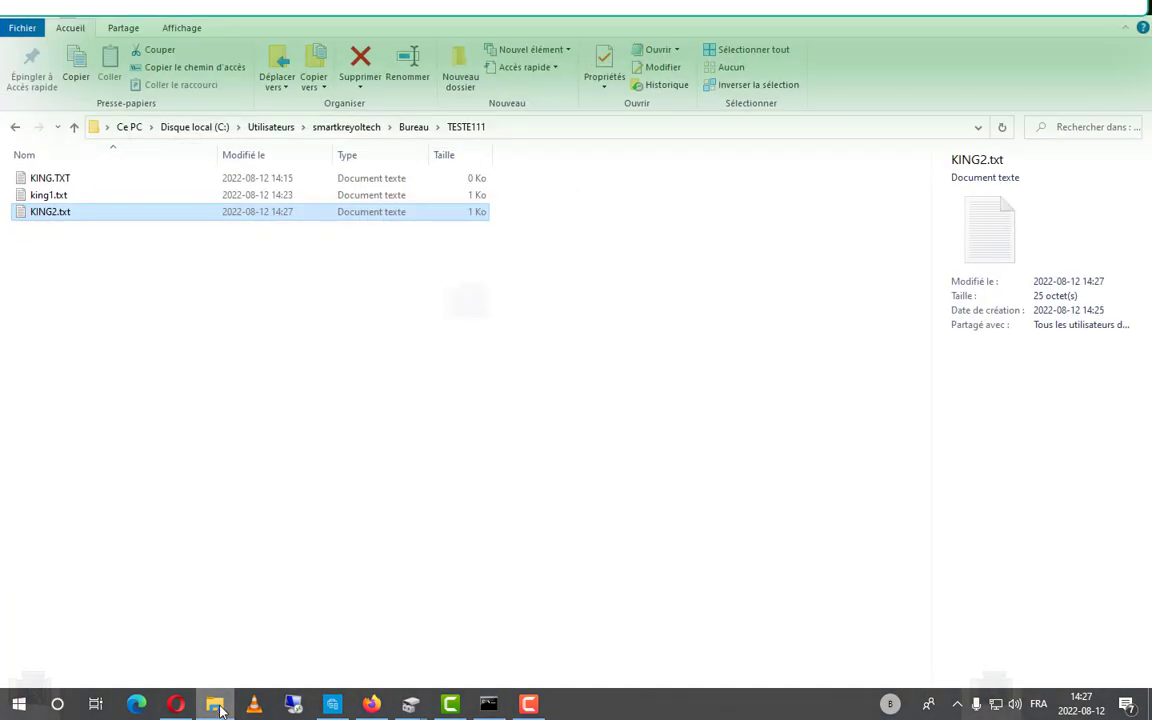
left_click(489, 704)
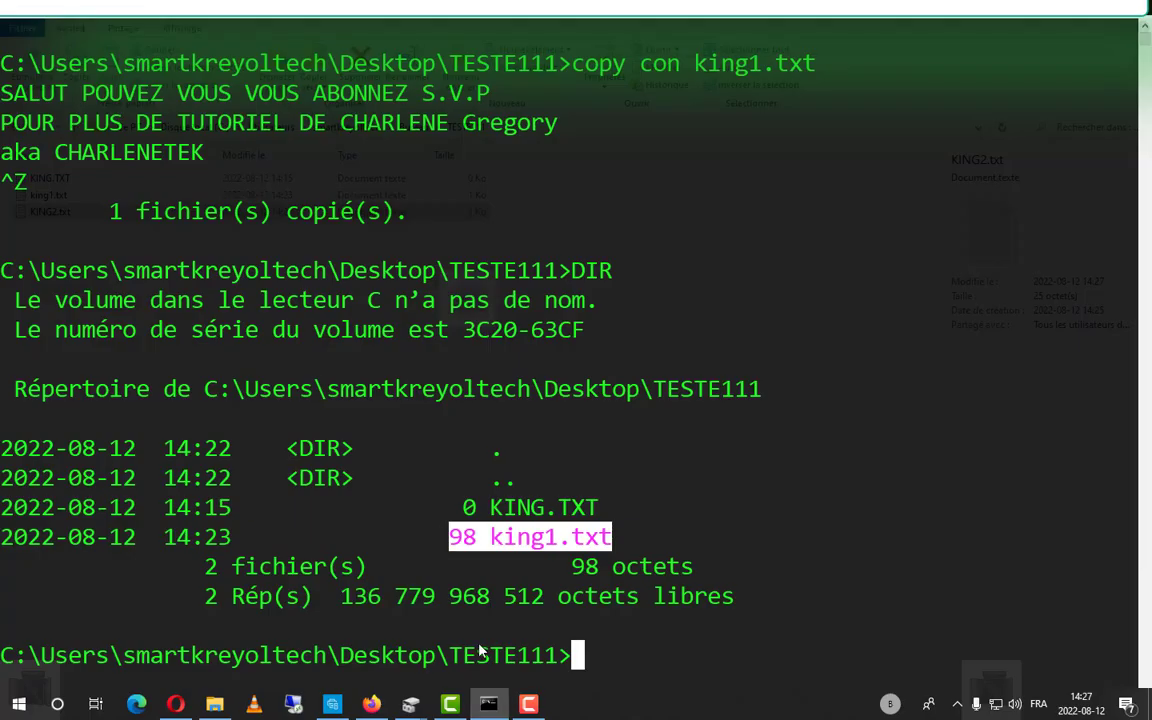
scroll(497, 561, "up", 2)
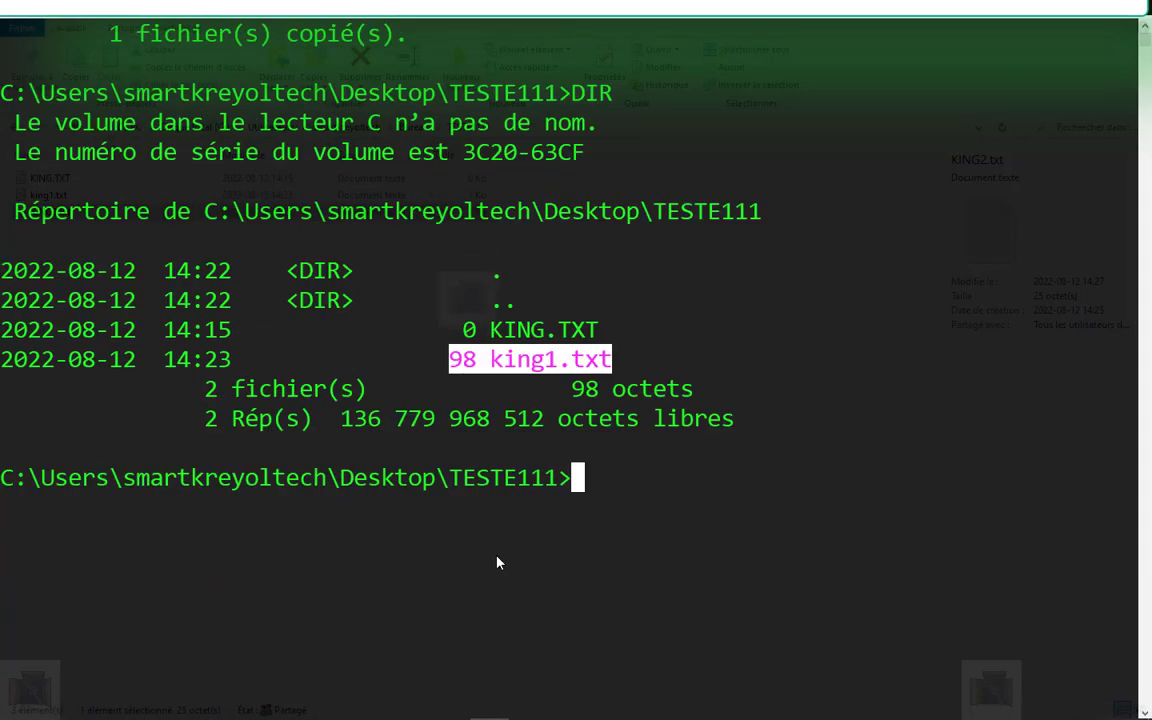
double_click(13, 488)
key("ctrl+c")
left_click(13, 488)
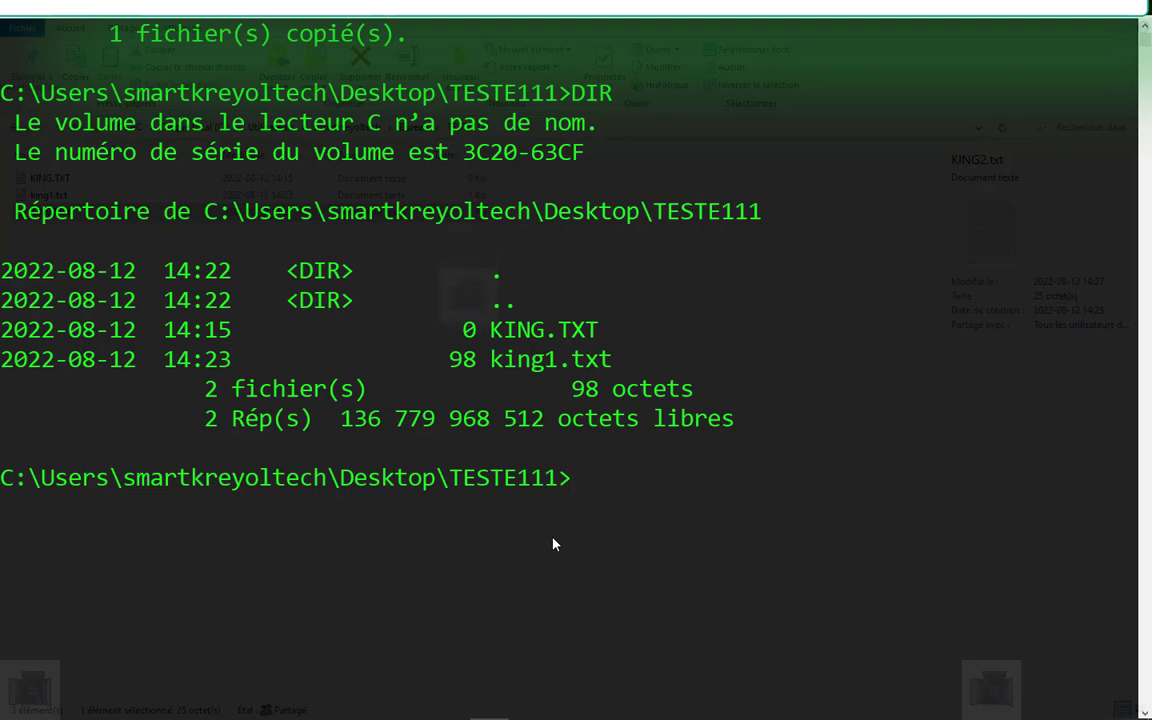
Step: Clear the Command Prompt screen and change to the root of drive C with cd\
type("cls")
key("Return")
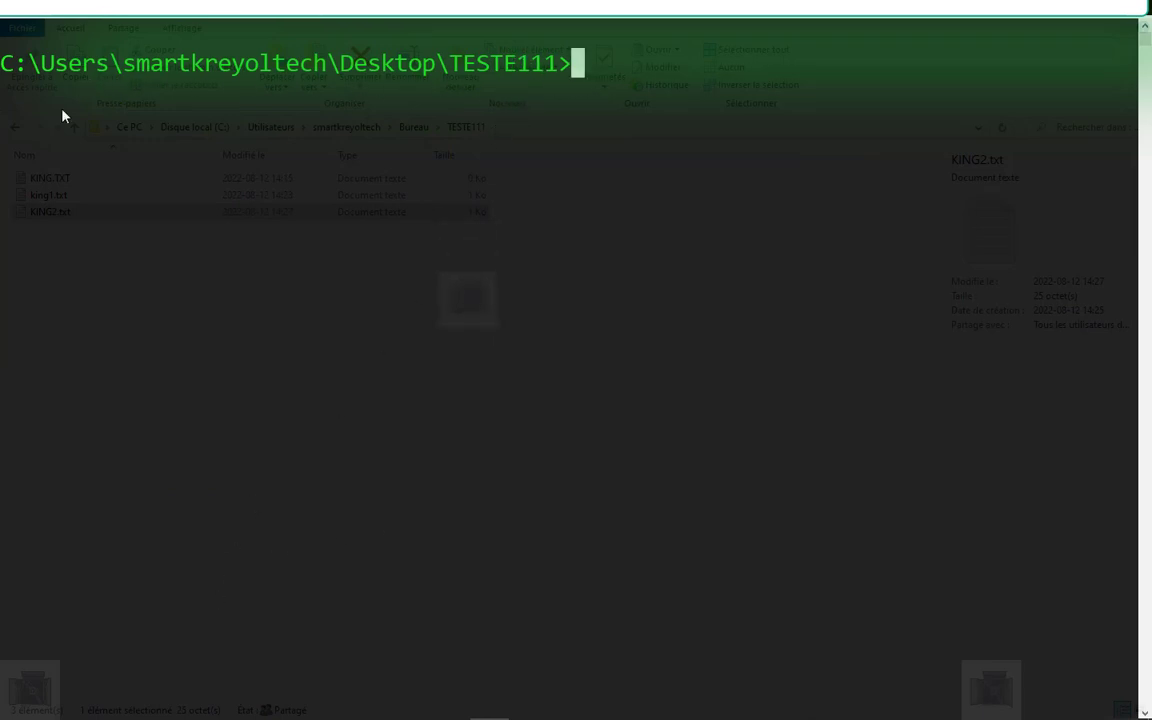
left_click_drag(22, 68, 3, 64)
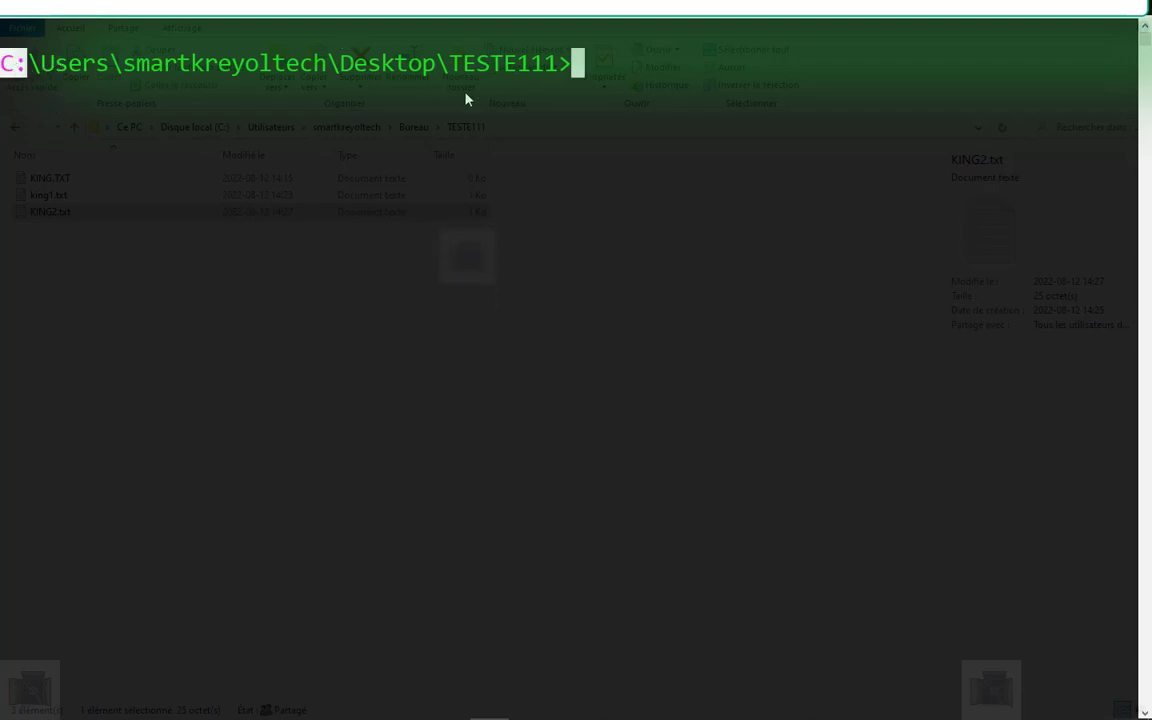
type("c")
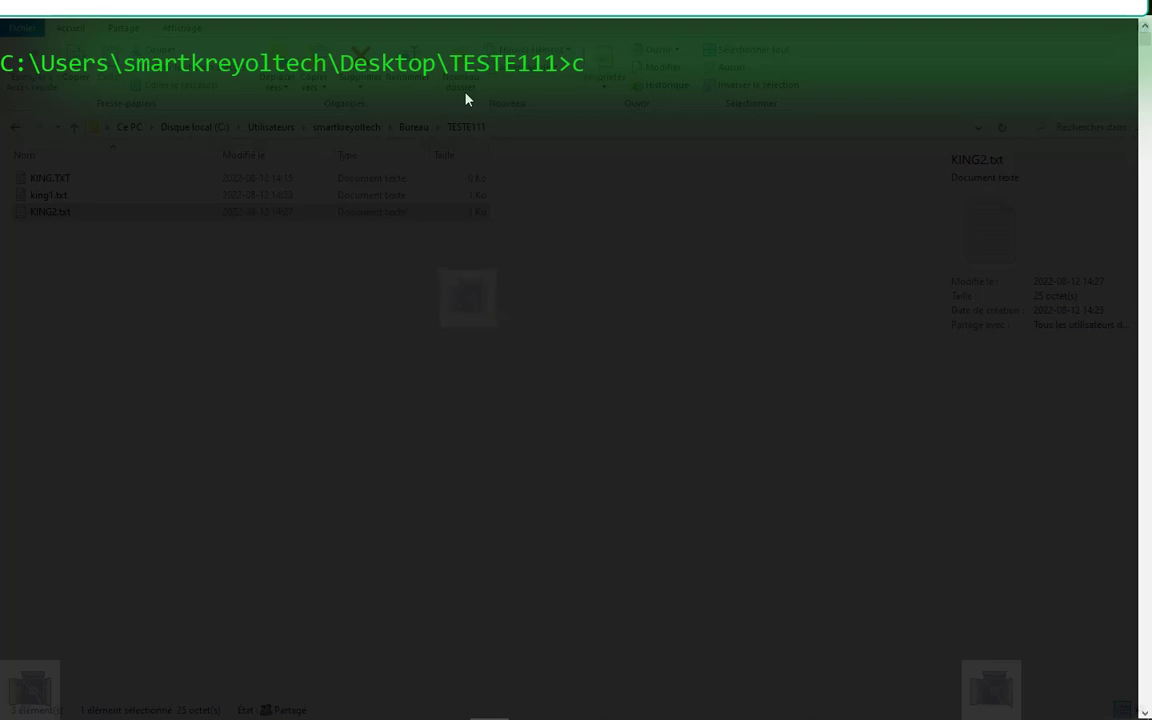
type("d\\")
key("Return")
Step: Discard the unfinished command and try to run the pasted prompt path C:\Users\smartkreyoltech\Desktop\TESTE111> from the root of drive C
type("CD\\")
key("BackSpace")
key("BackSpace")
type("LS")
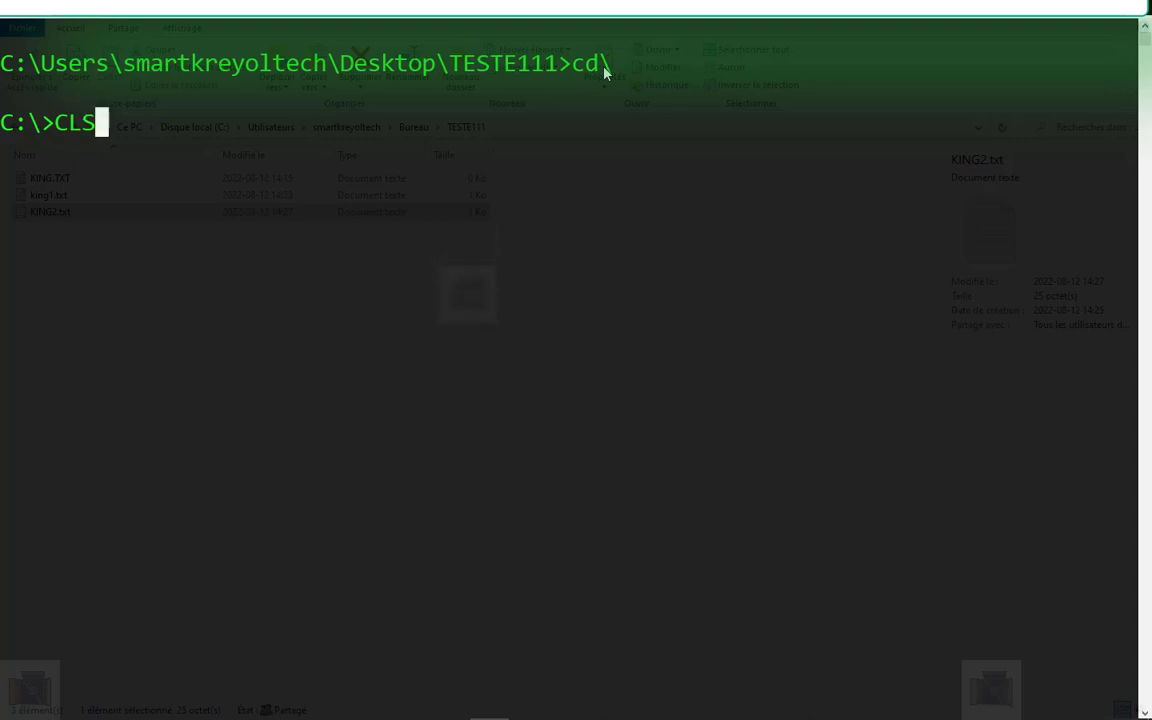
key("BackSpace")
key("BackSpace")
key("BackSpace")
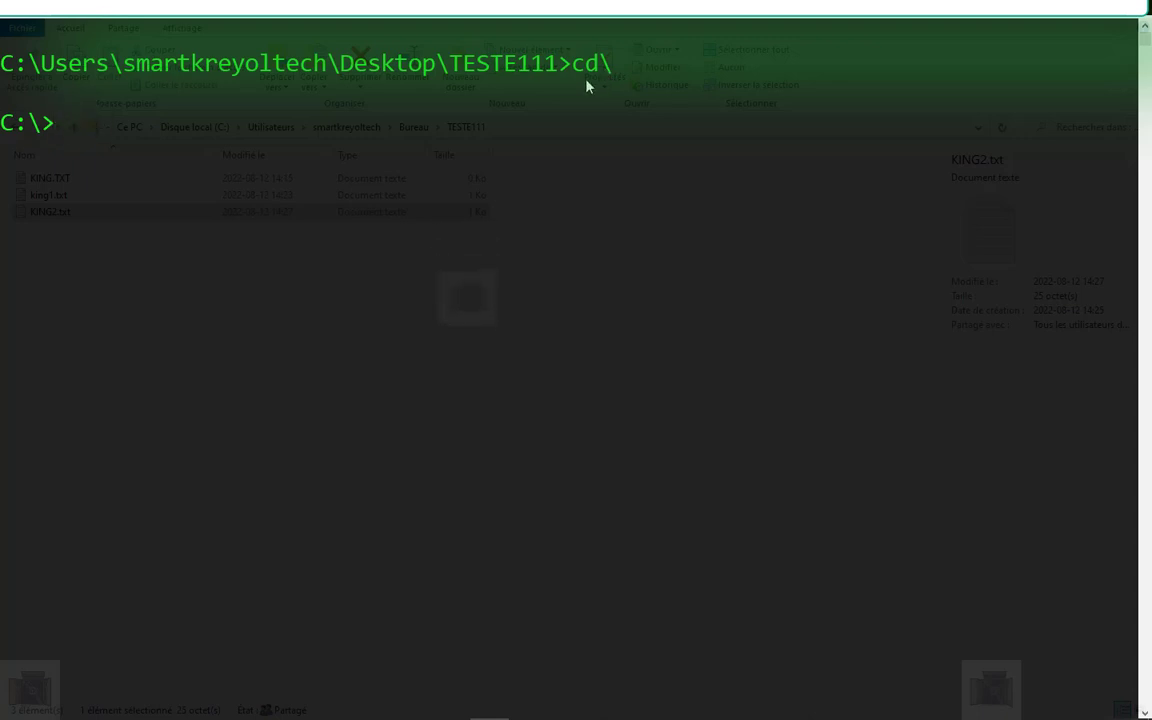
key("ctrl+v")
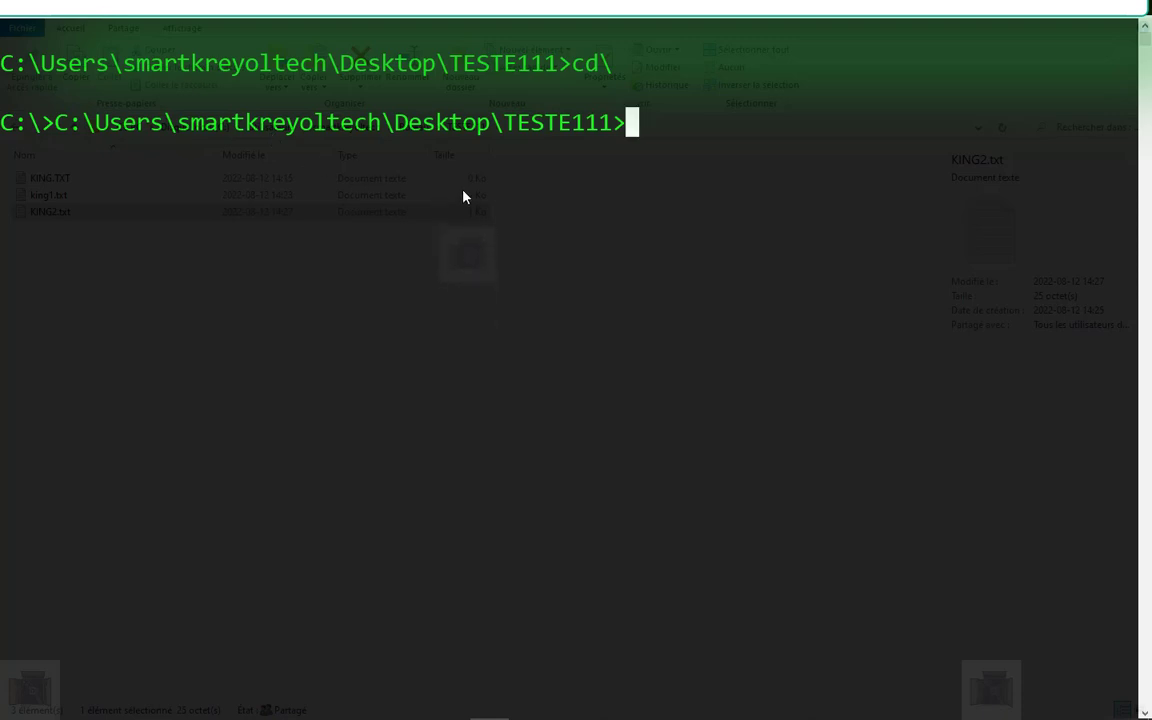
key("Return")
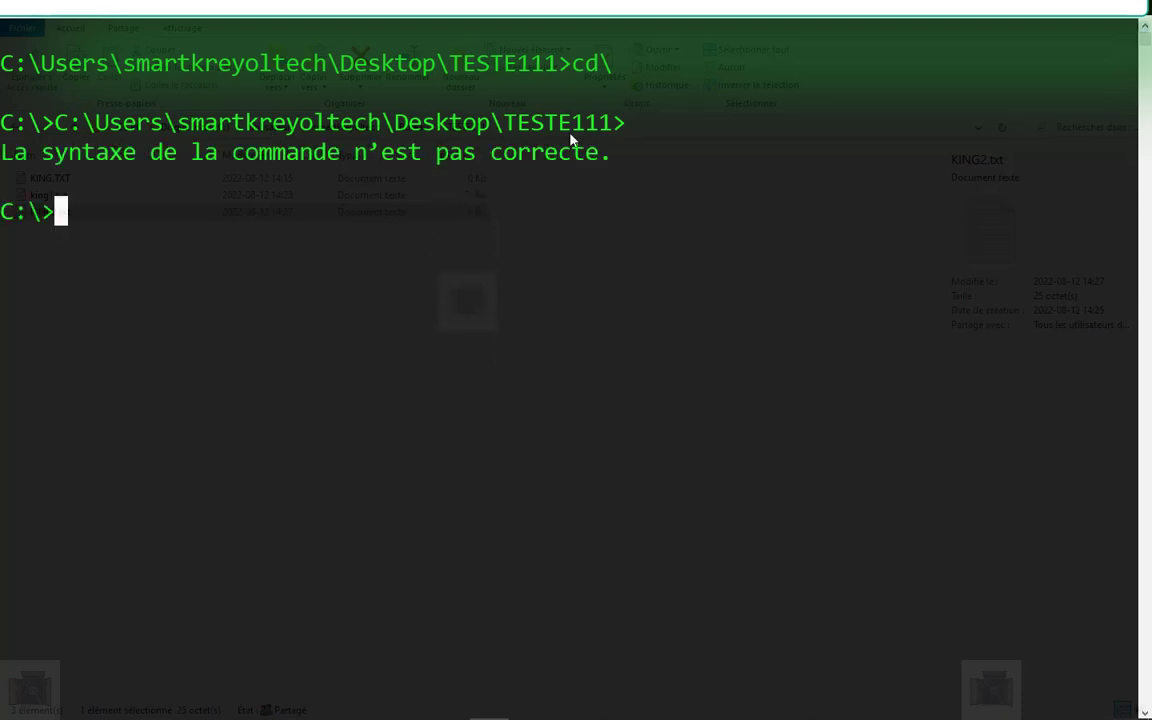
Step: Try to reach the teste111 folder by entering the full path c:\users\smartkreyoltech\desktop\teste111 on its own, without a cd command
type("c:")
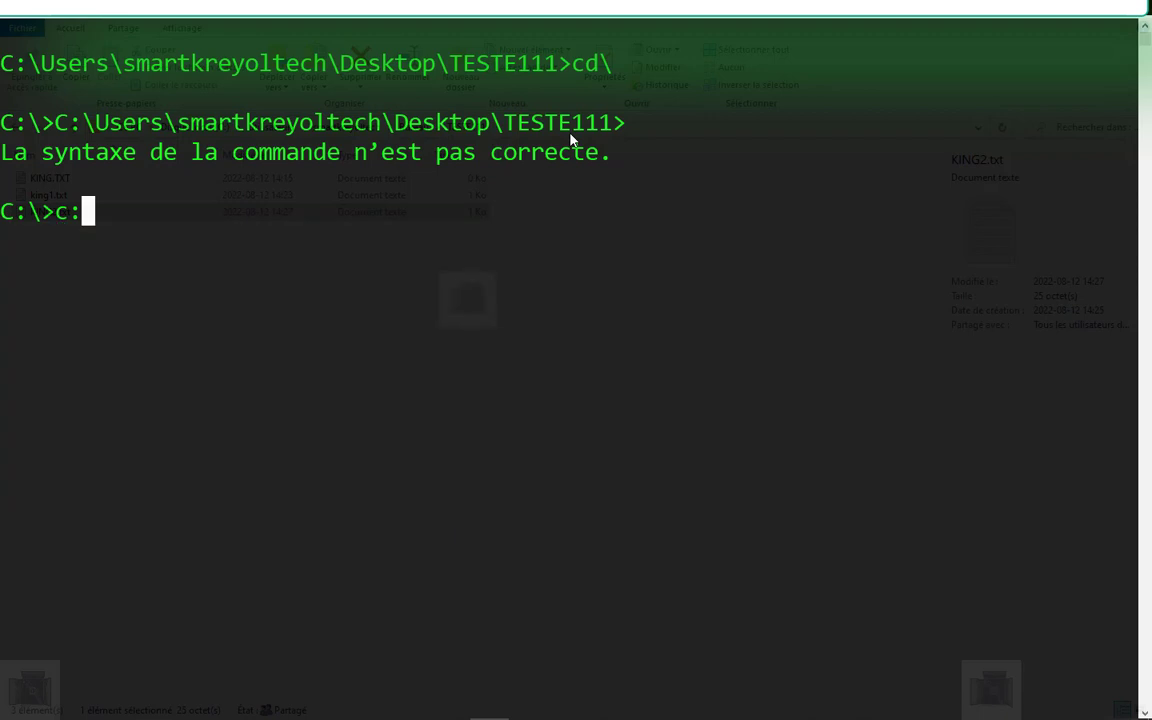
type("\\us")
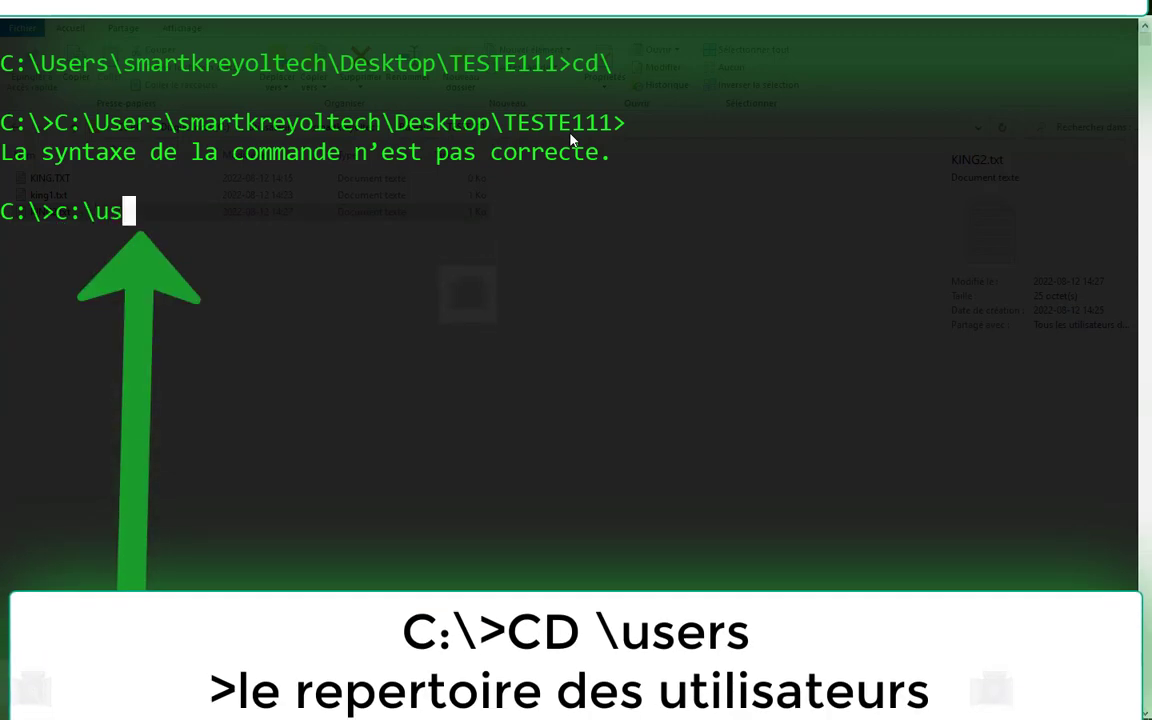
type("ers")
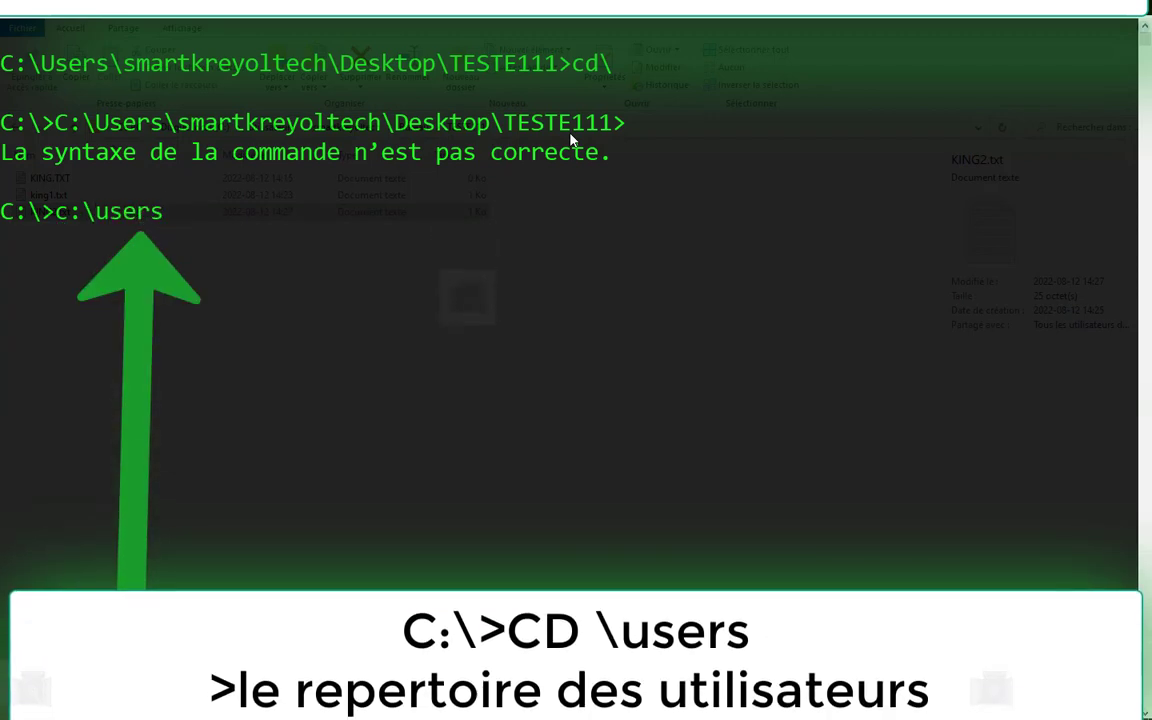
type("\\sm")
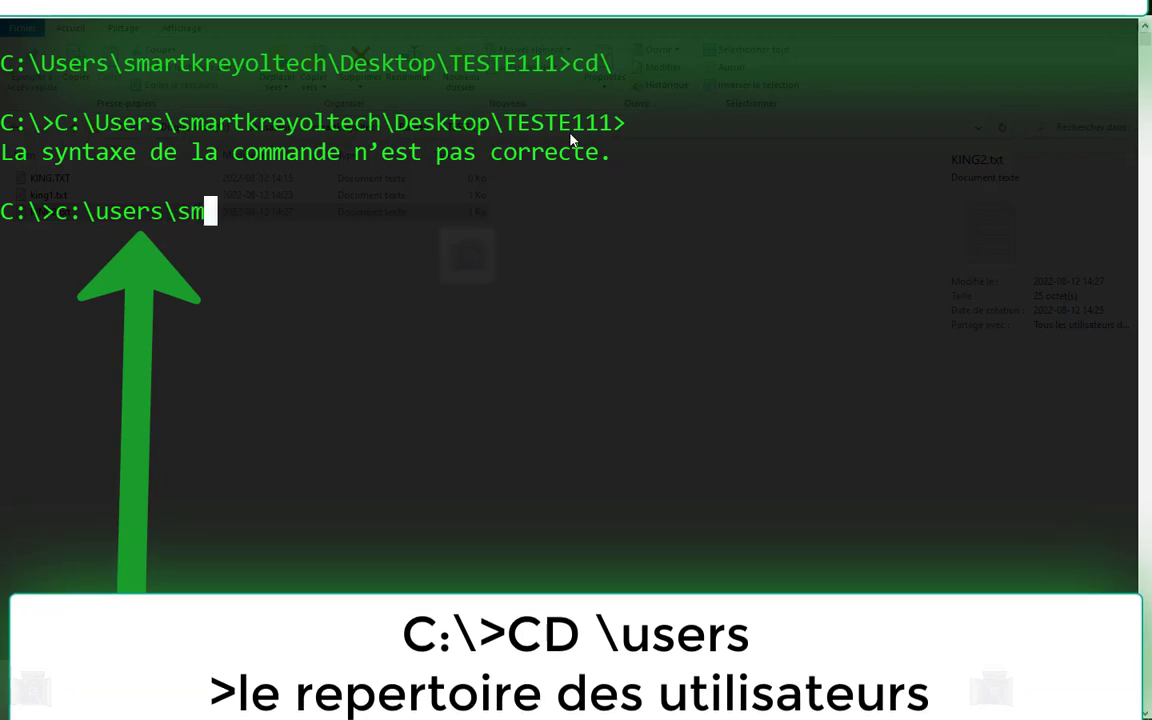
type("art")
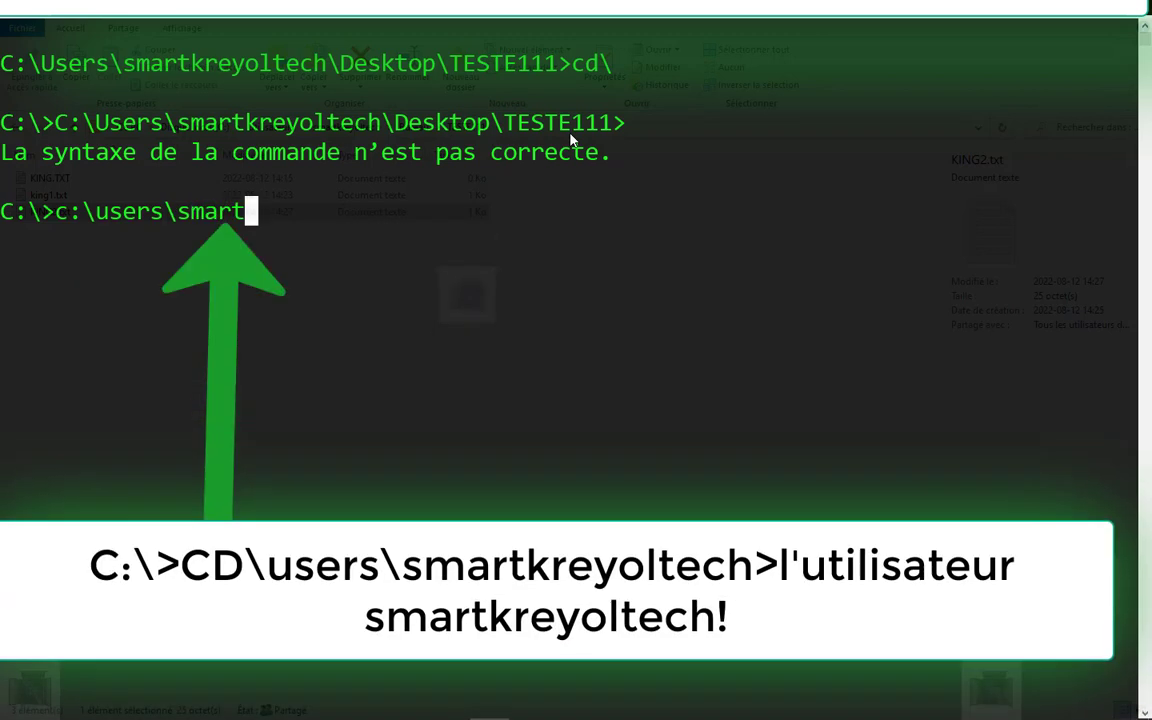
type("kre")
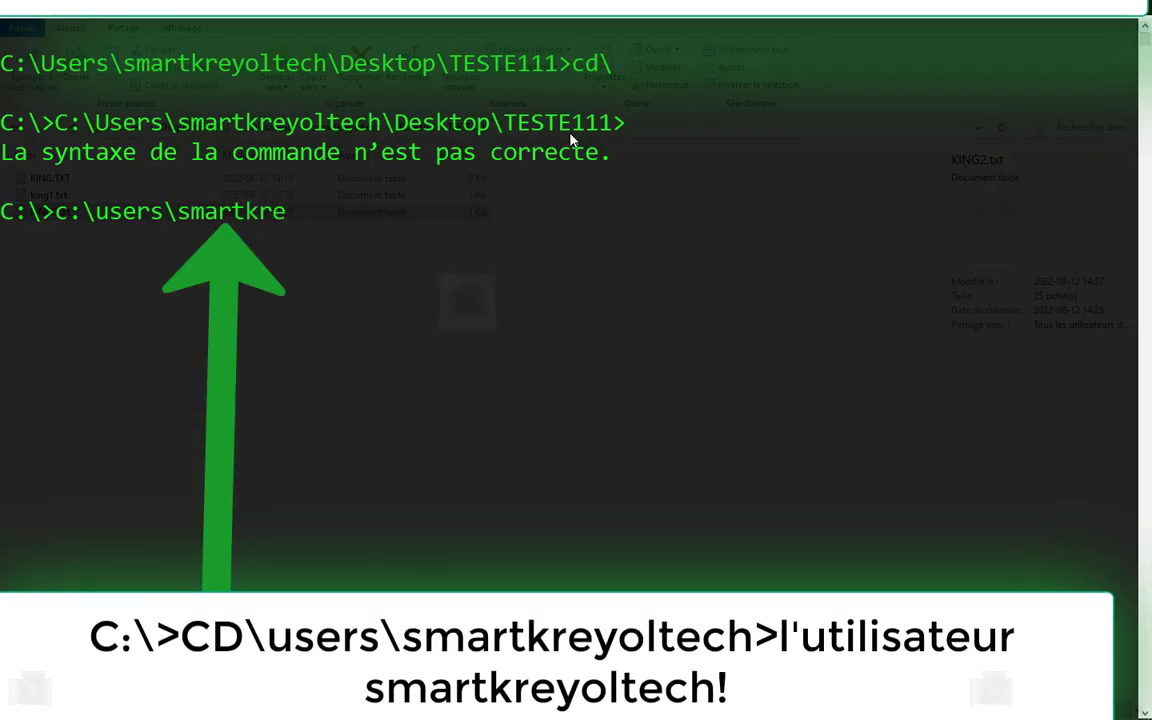
type("yoltec")
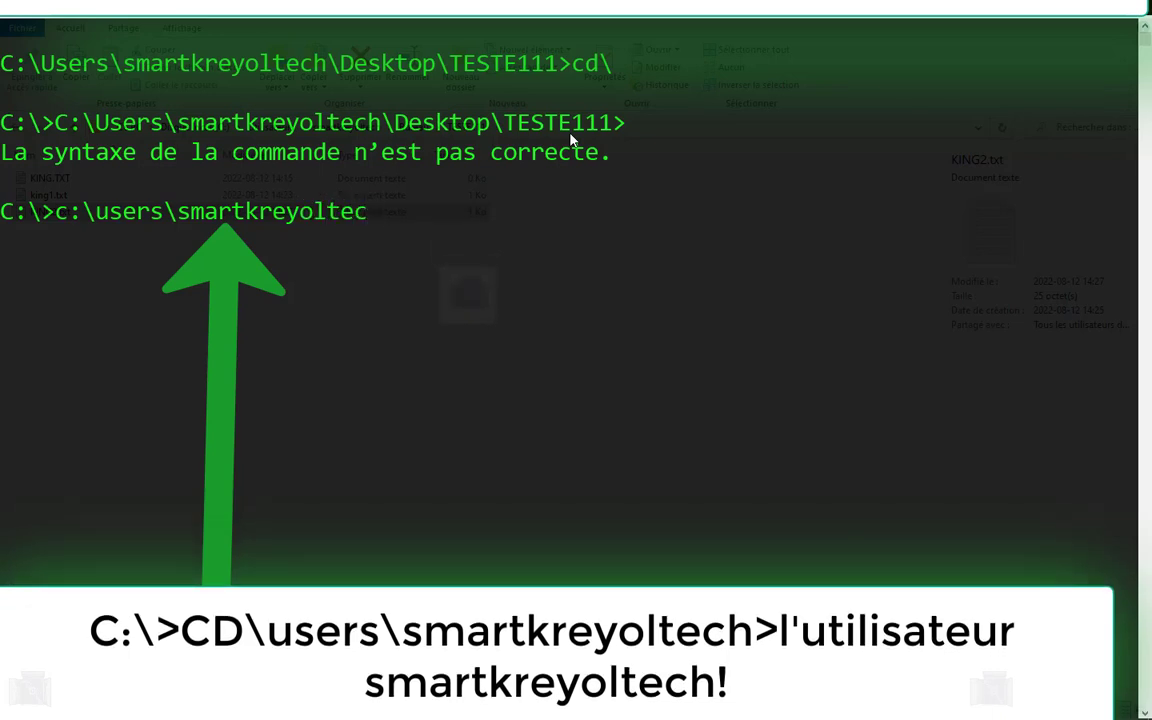
type("h\\")
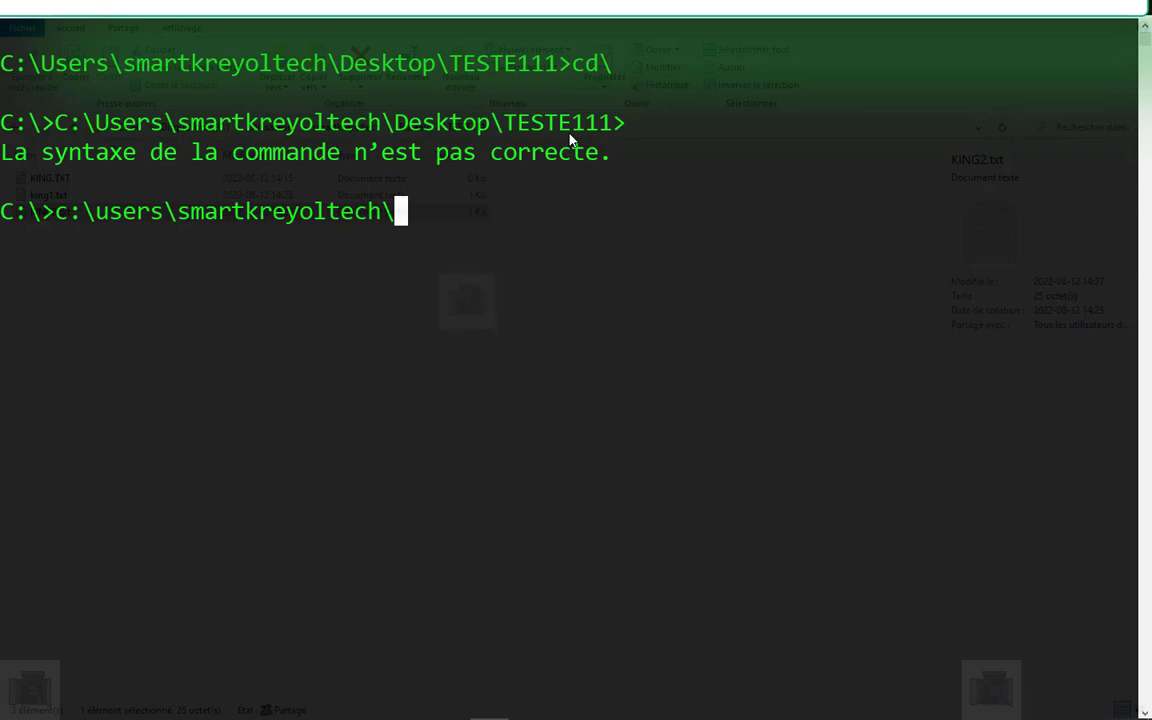
type("des")
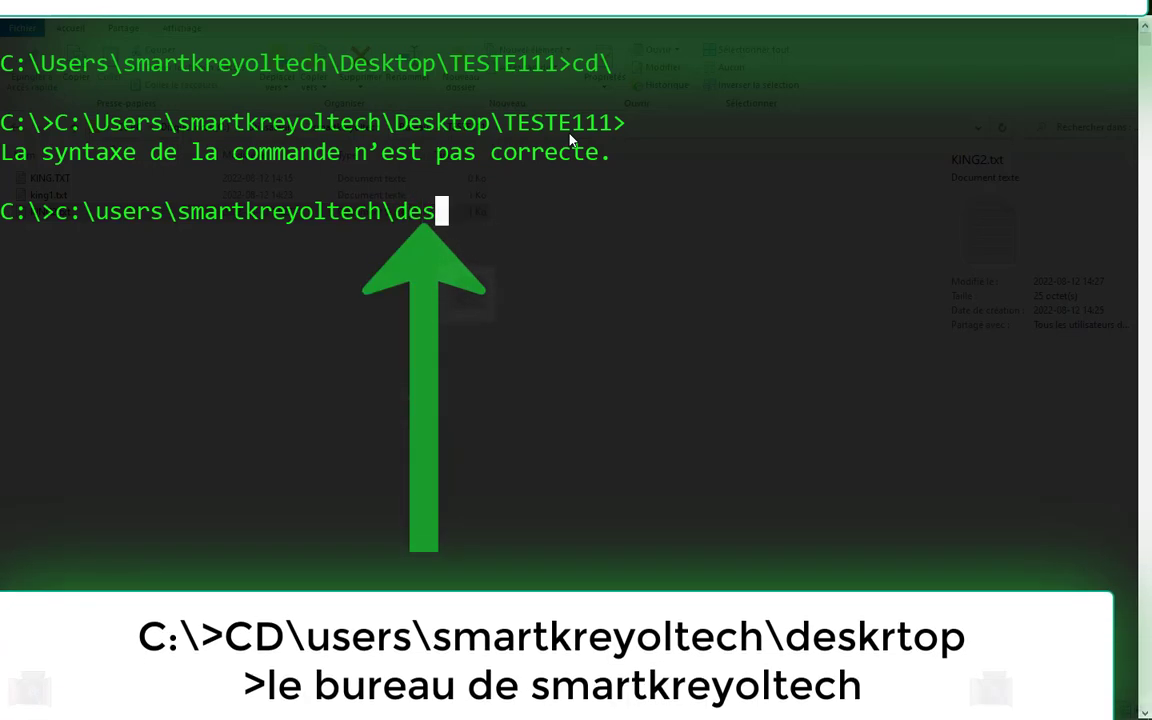
type("ktop")
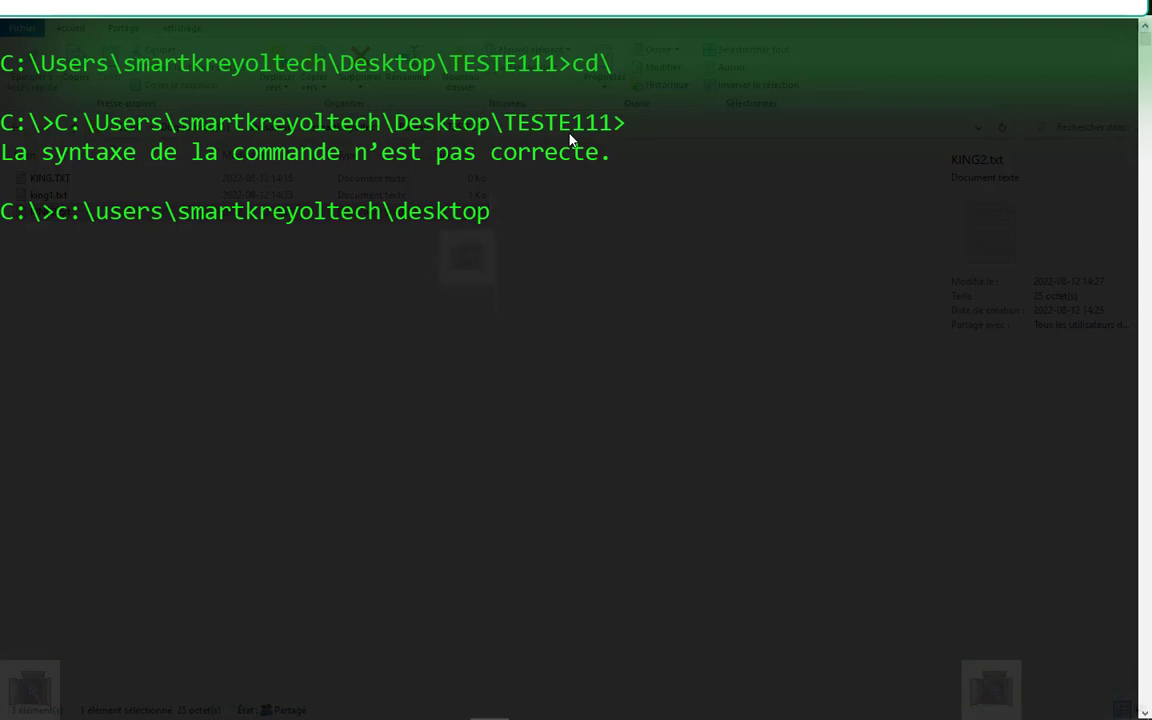
type("\\te")
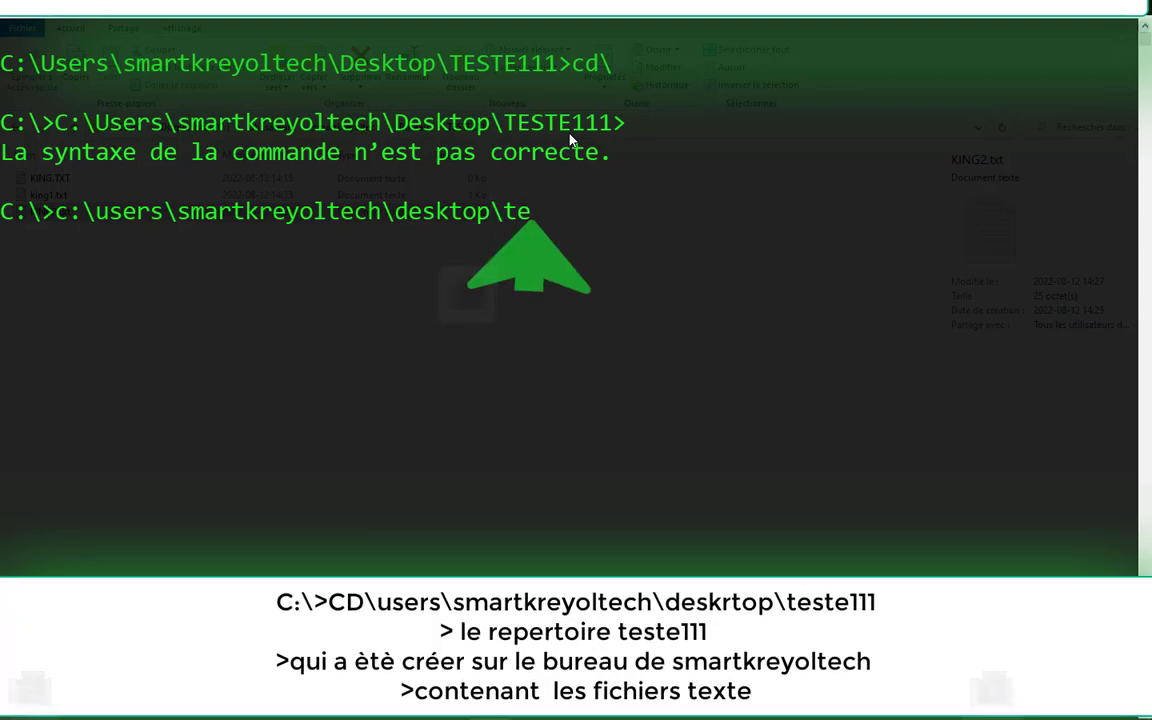
type("ste")
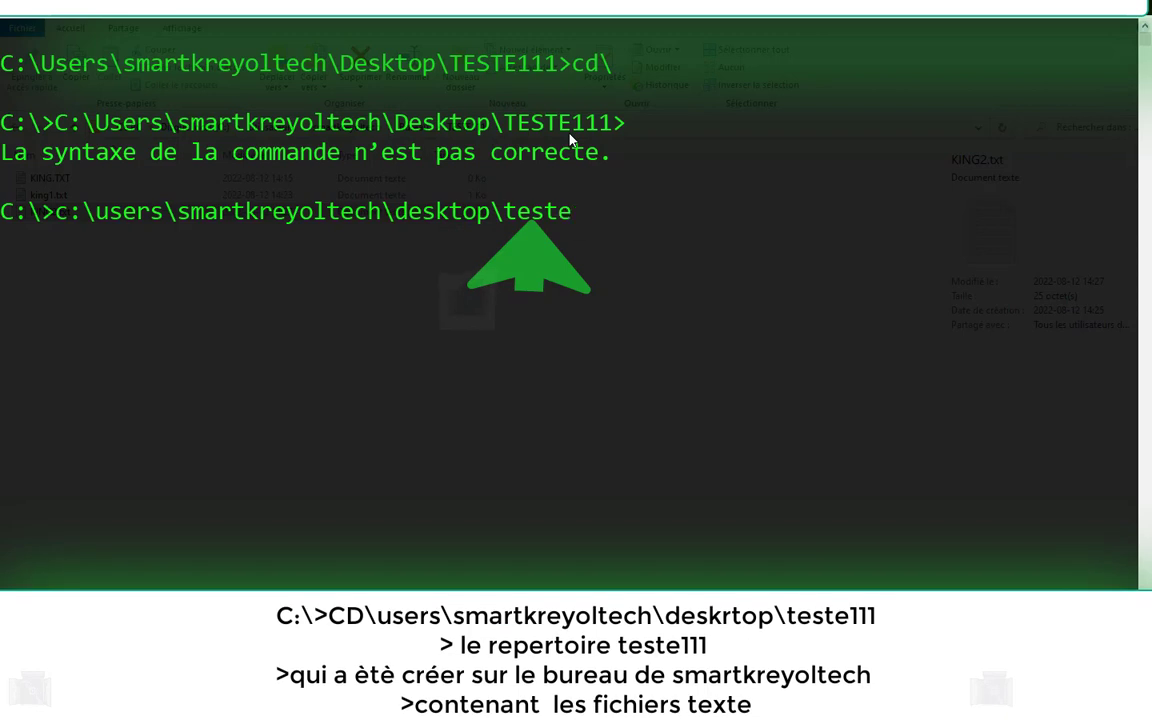
type("111")
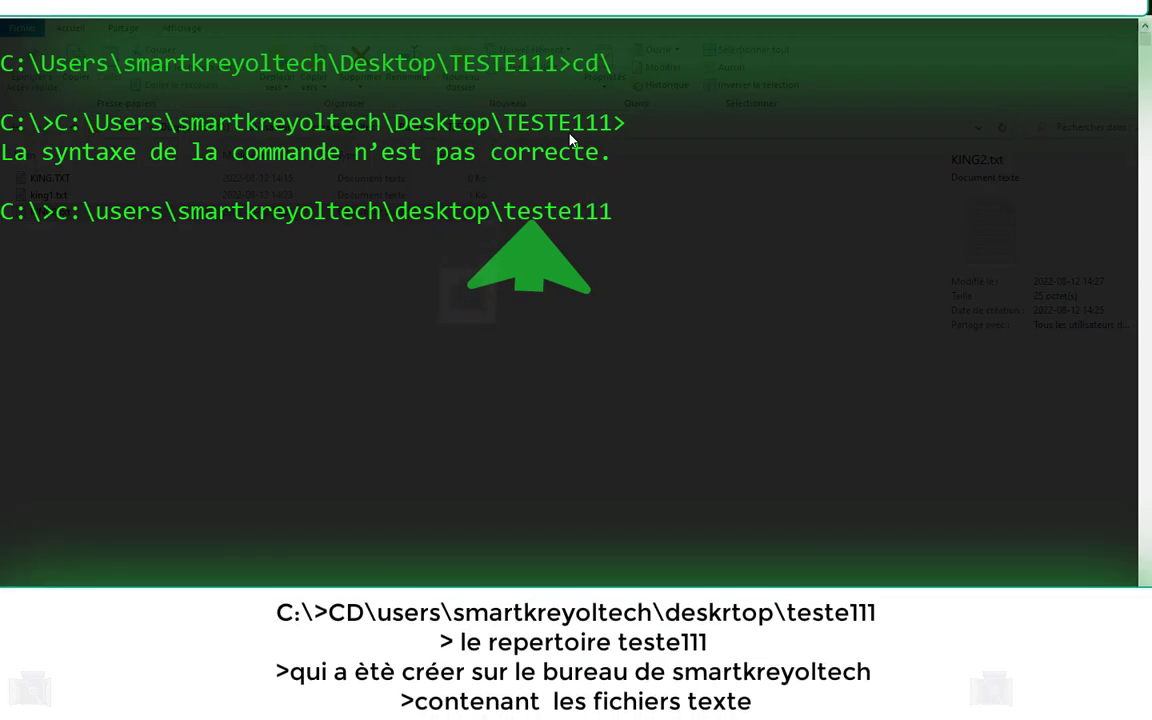
key("Return")
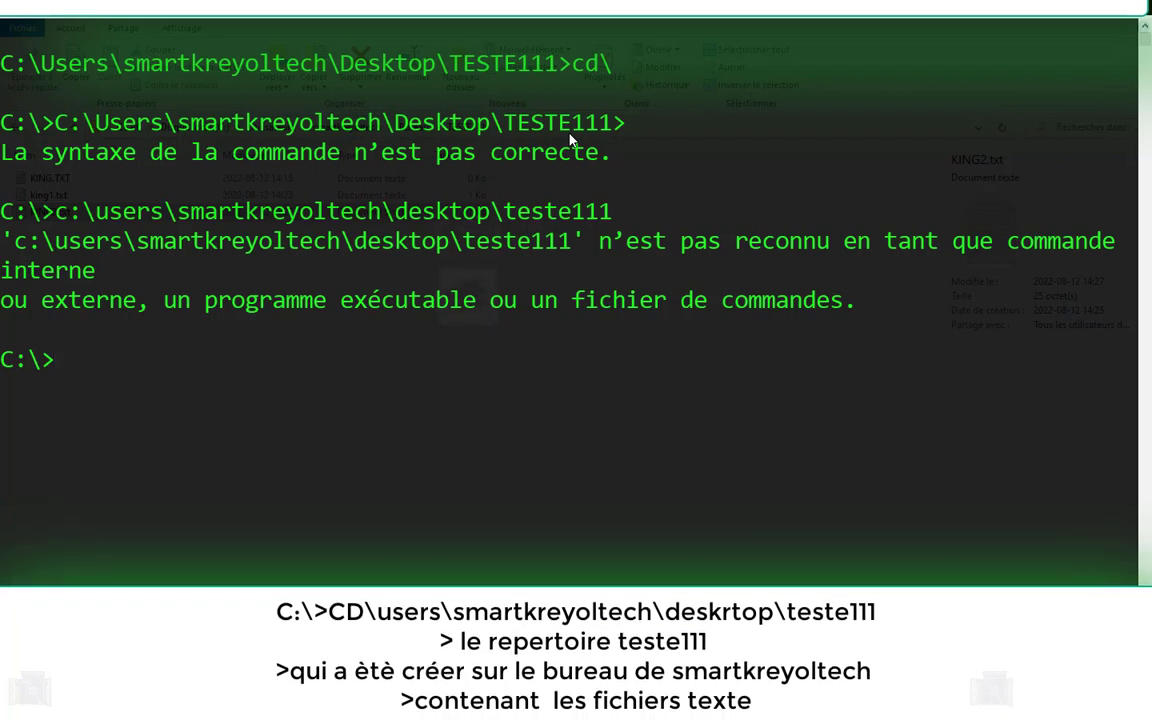
Step: Recall the last entered path and rewrite its beginning as a cd command to enter the teste111 folder on the desktop
key("Up")
key("Left")
key("Left")
key("Left")
key("Left")
key("Left")
key("Left")
key("Left")
key("Left")
key("Left")
key("Left")
key("Left")
key("Left")
key("Left")
key("Left")
key("Left")
key("Left")
key("Left")
key("Left")
key("Left")
key("Left")
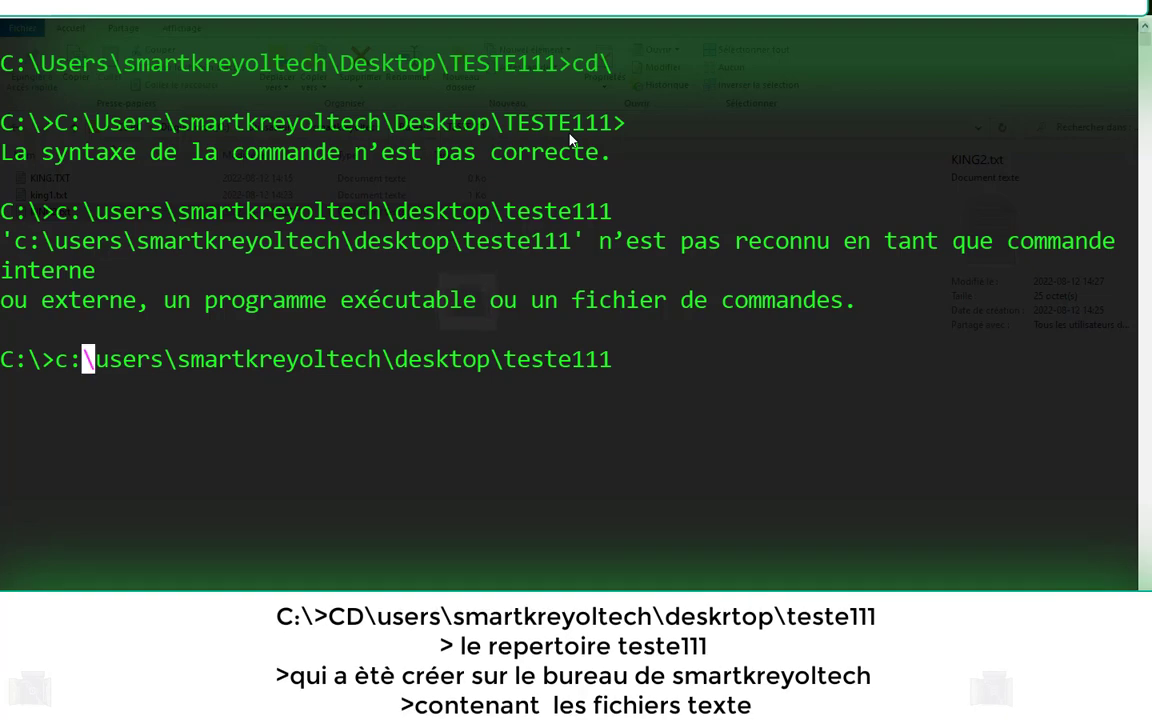
type("cd")
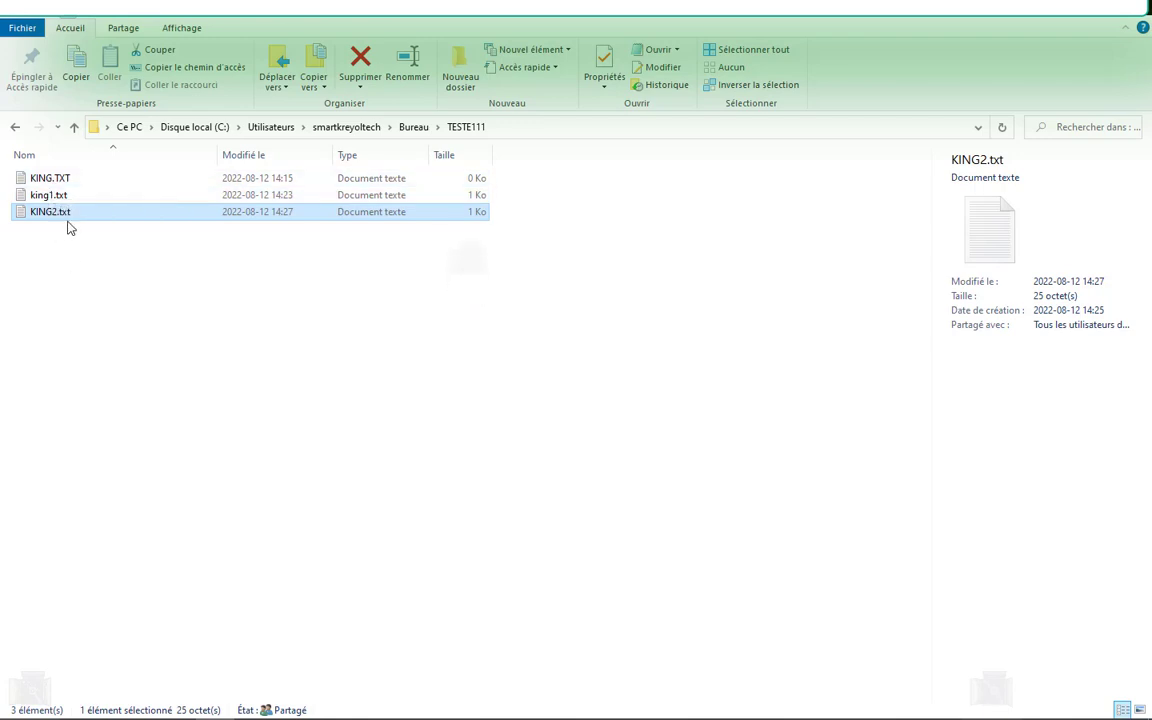
Step: Select the three text files in the TESTE111 folder in File Explorer, view KING.TXT in Notepad and close it
left_click_drag(70, 254, 44, 183)
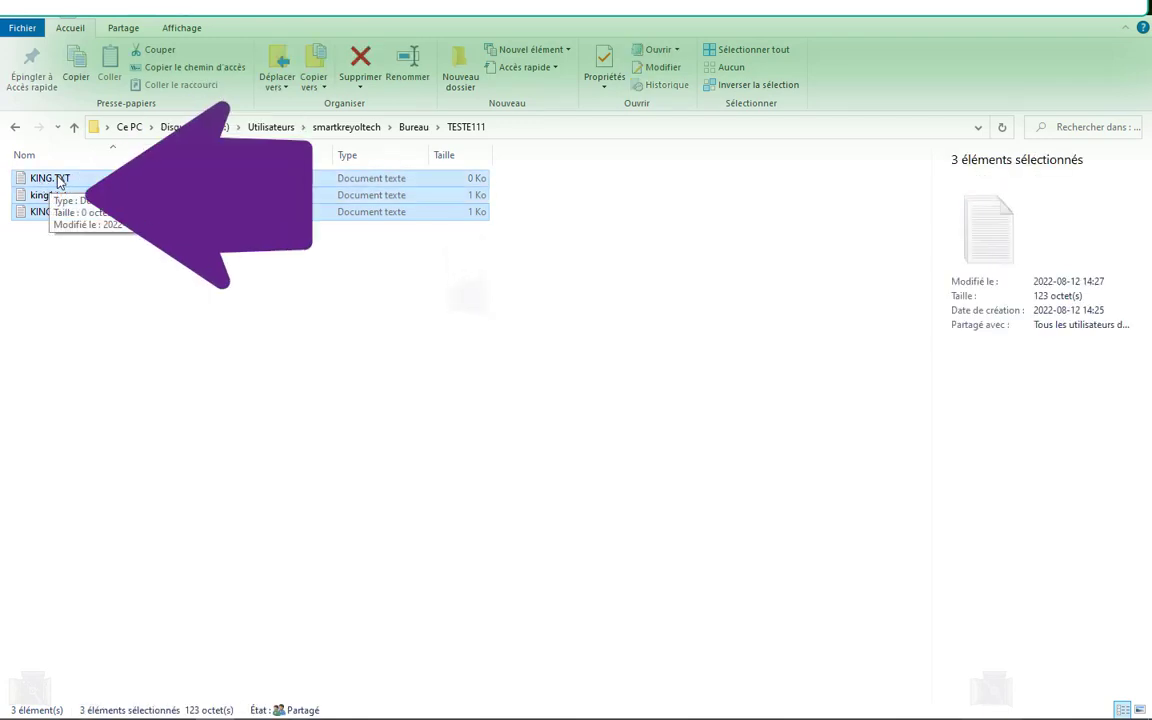
double_click(58, 180)
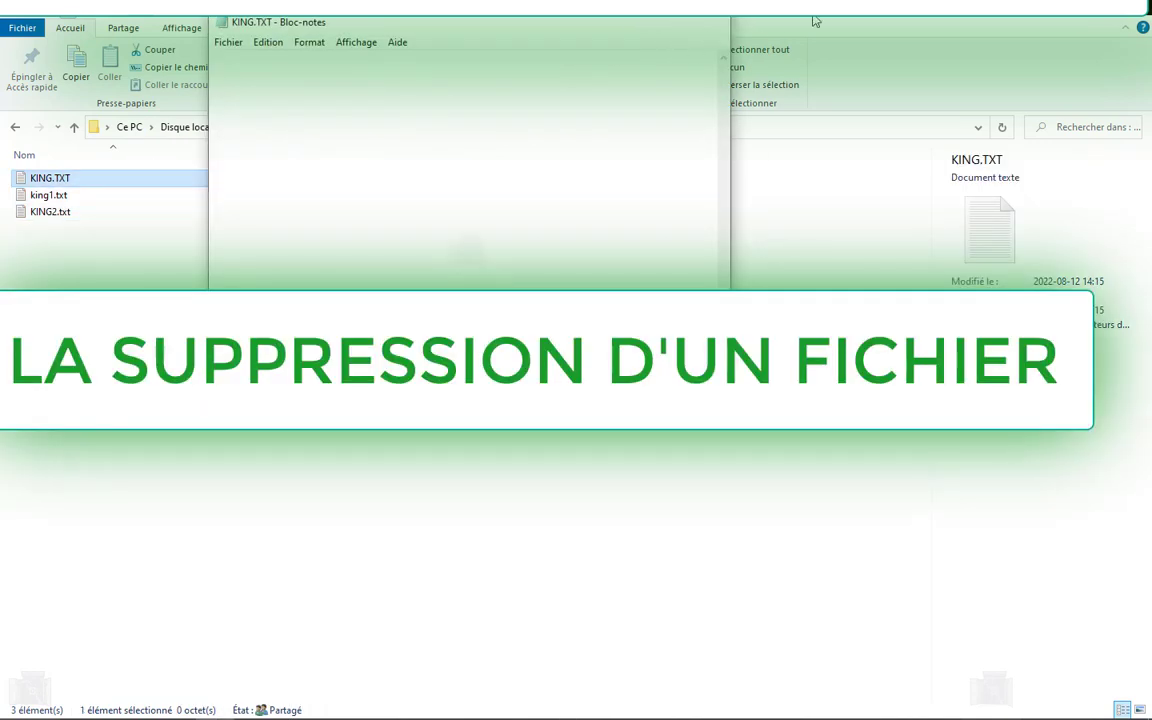
left_click(711, 22)
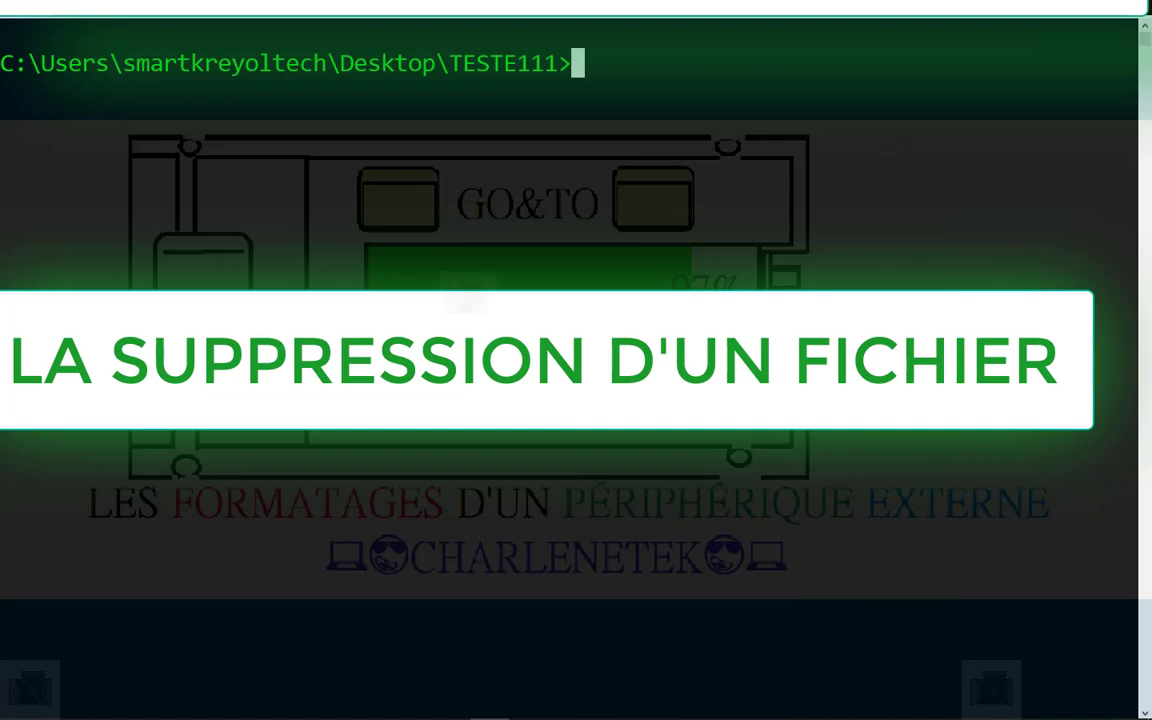
Step: List the TESTE111 folder in Command Prompt with dir and delete the empty text file with del king.txt
type("dir")
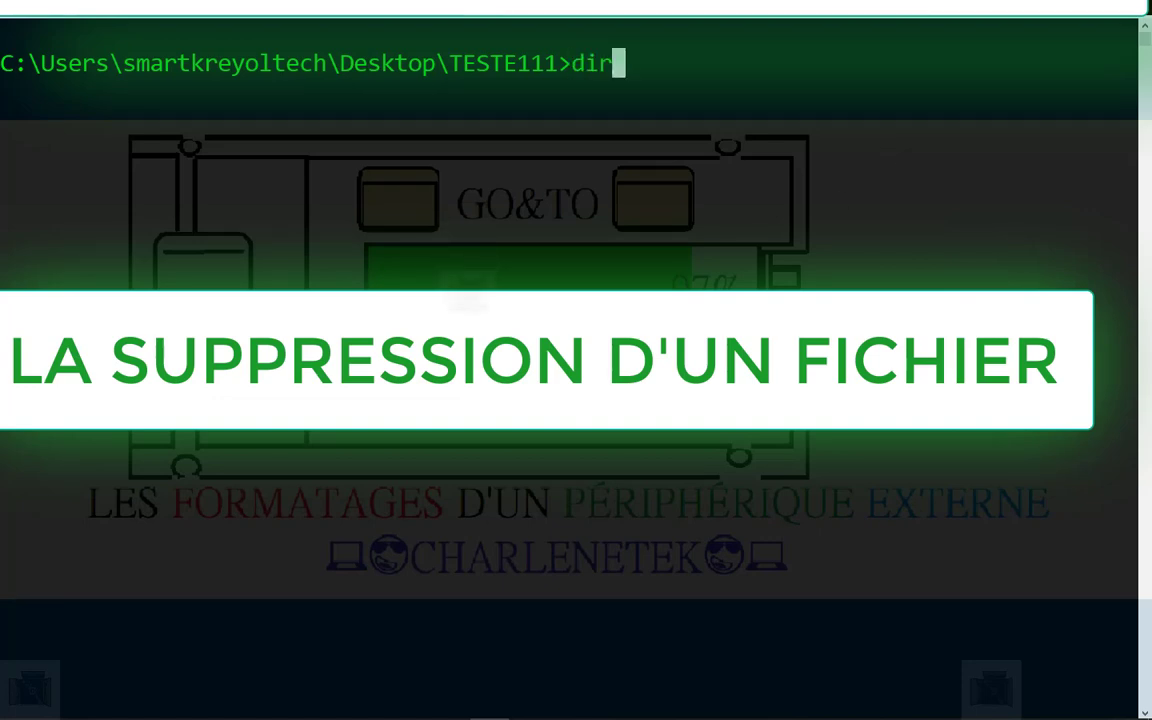
key("Return")
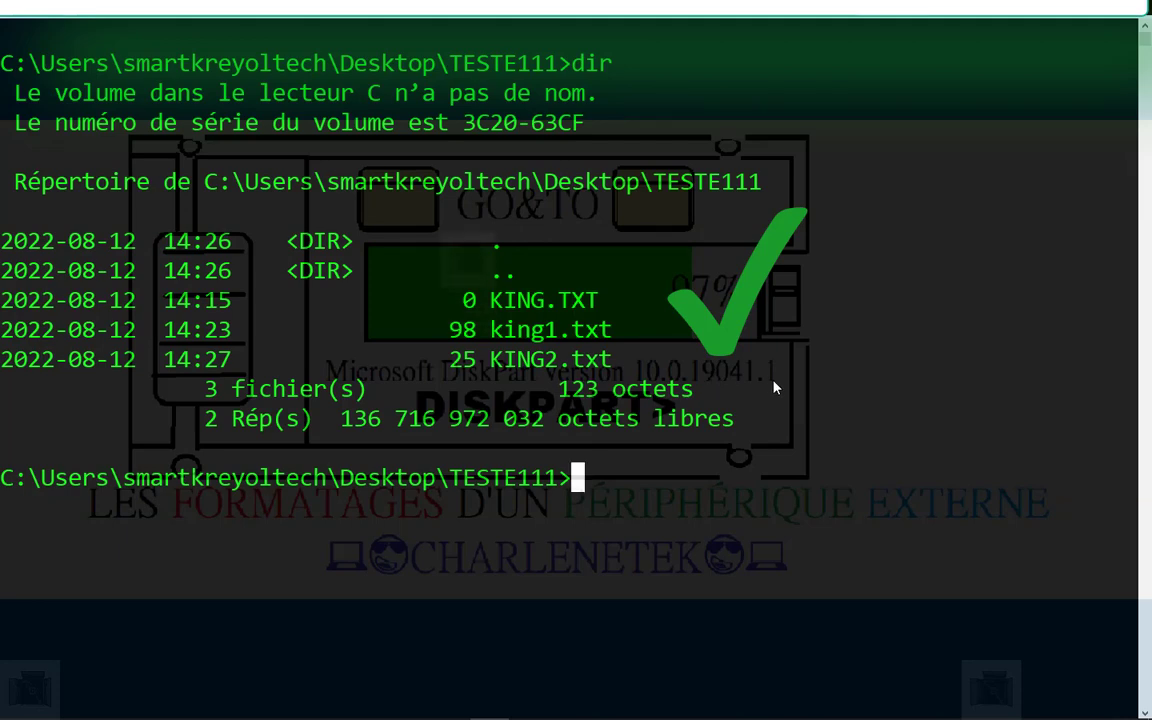
type("d")
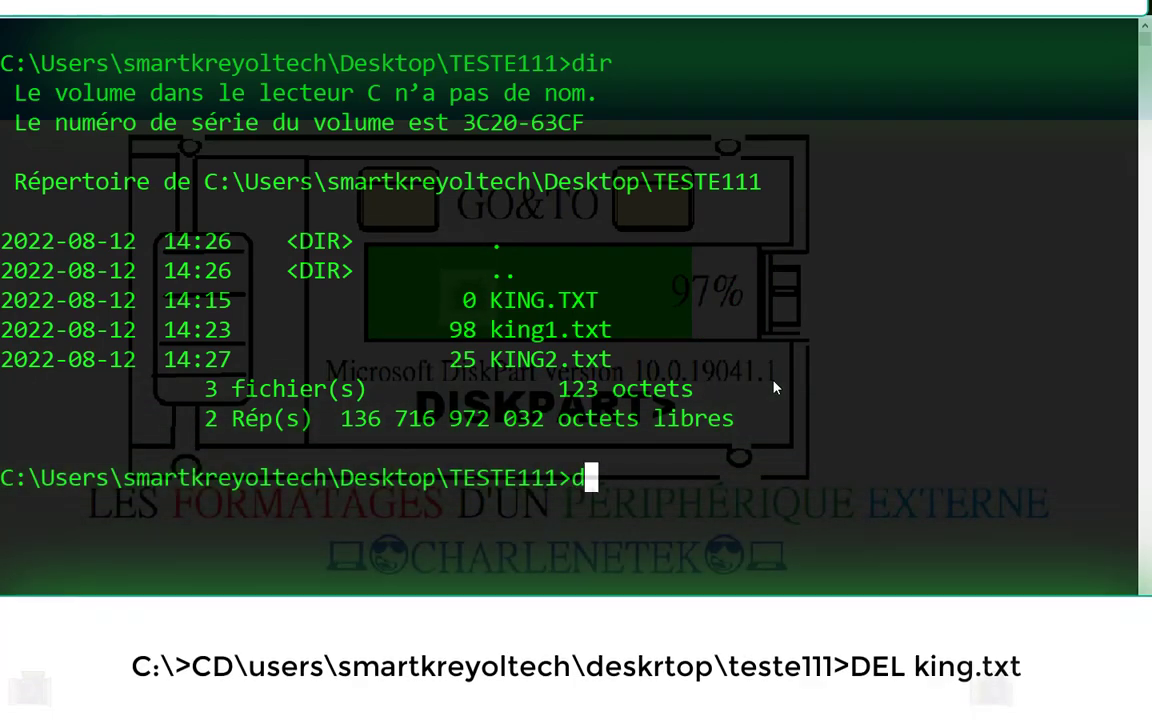
type("el")
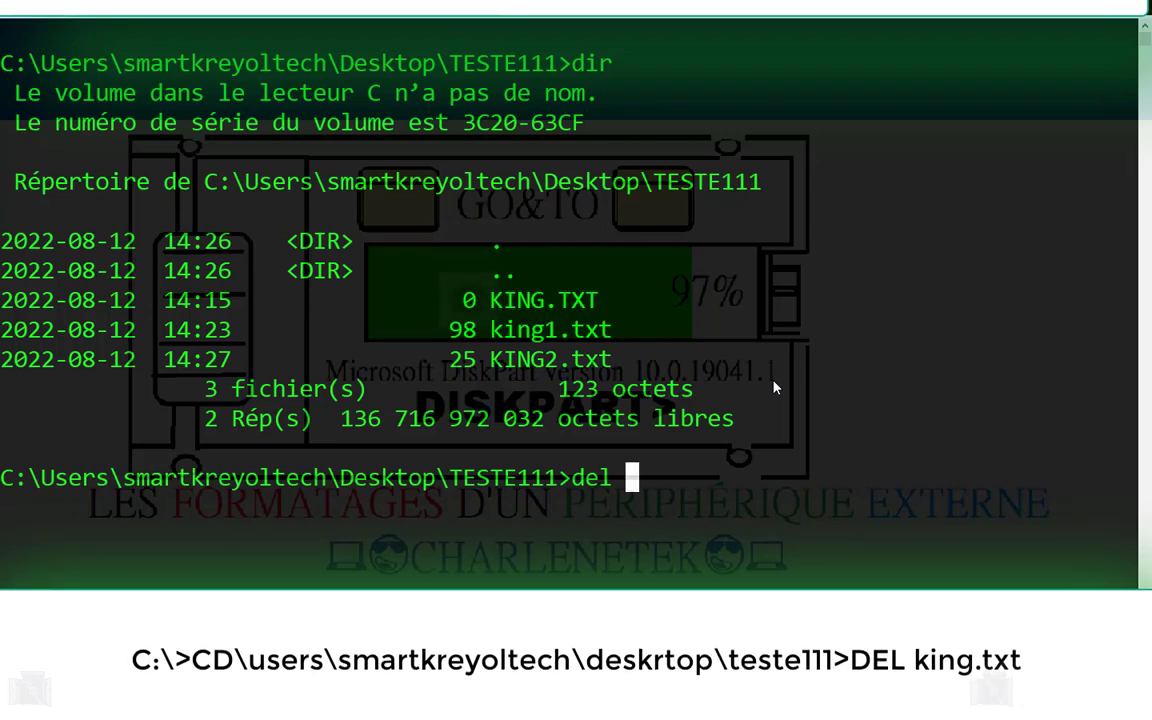
type(" king.")
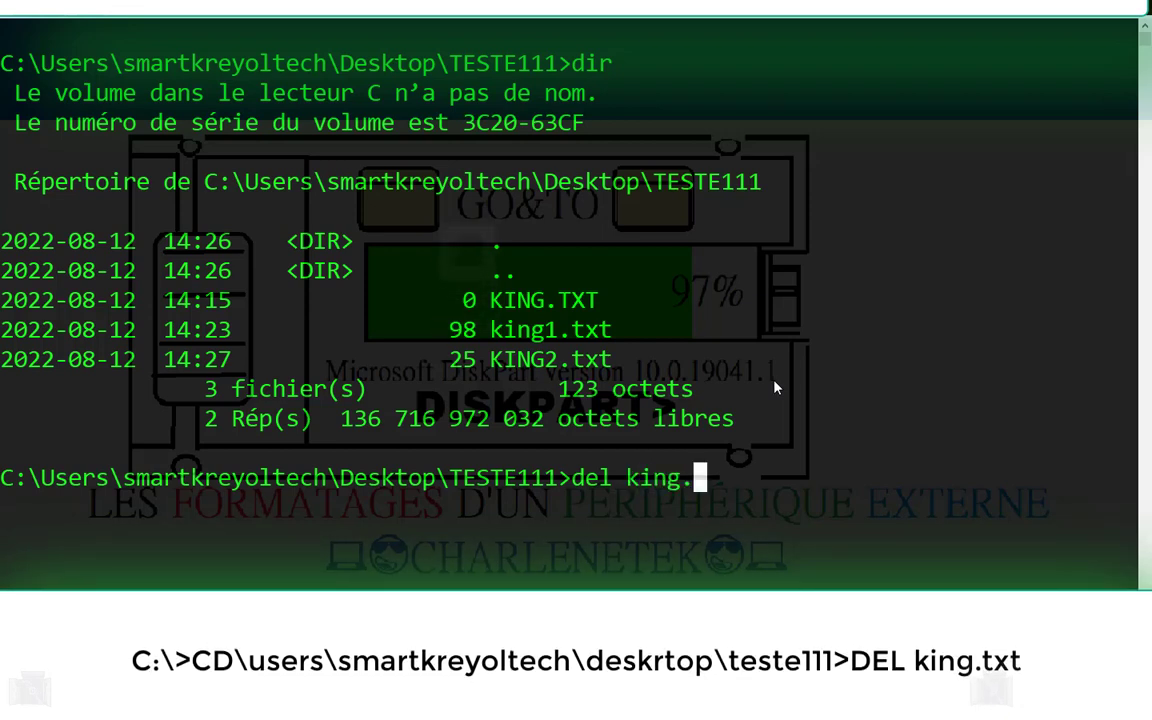
type("txt")
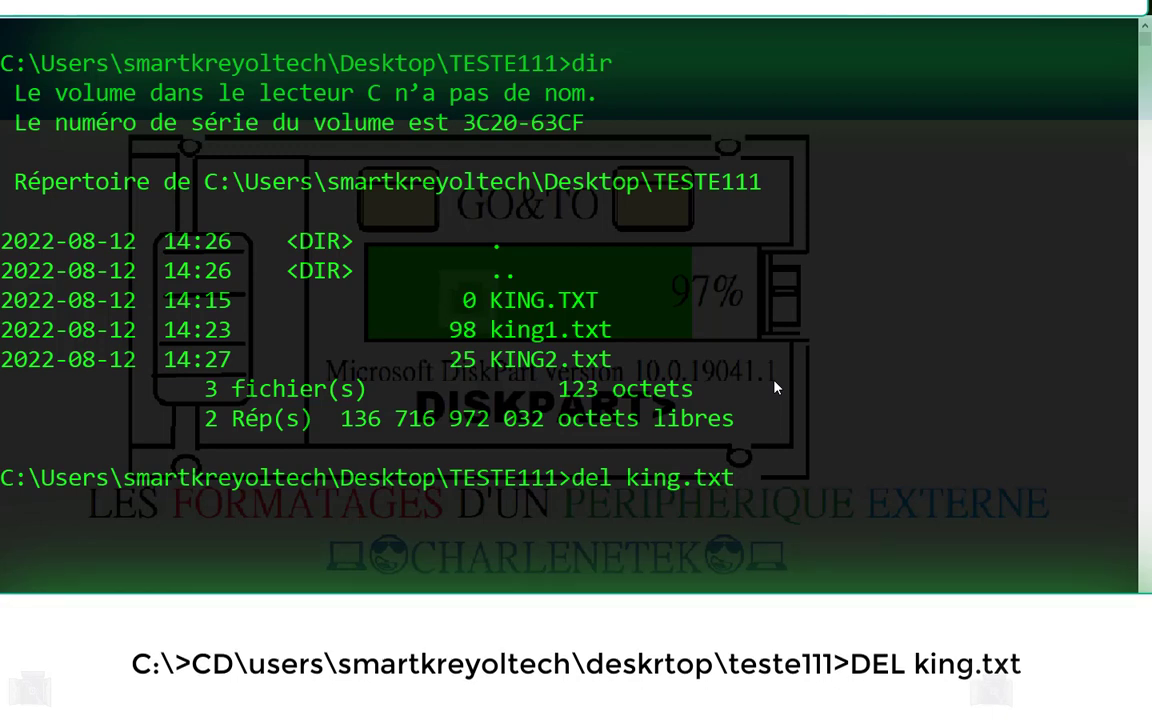
key("Return")
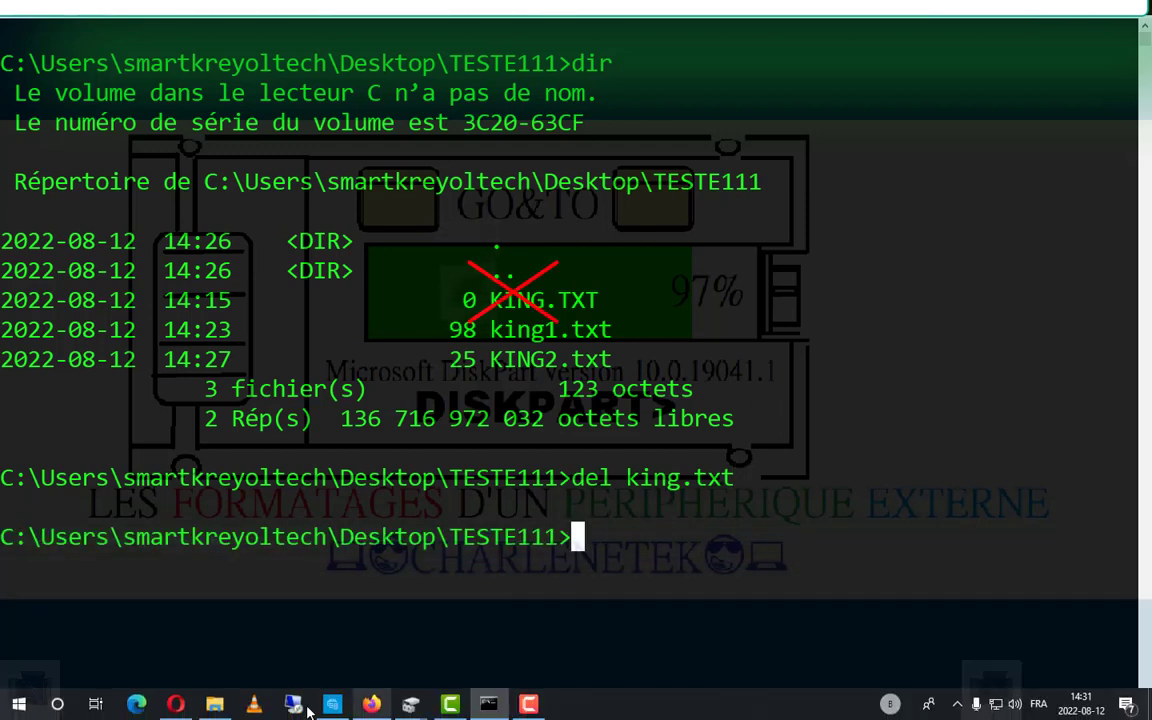
Step: Switch to the TESTE111 folder in File Explorer, view king1.txt in a maximized Notepad window and close it
left_click(229, 704)
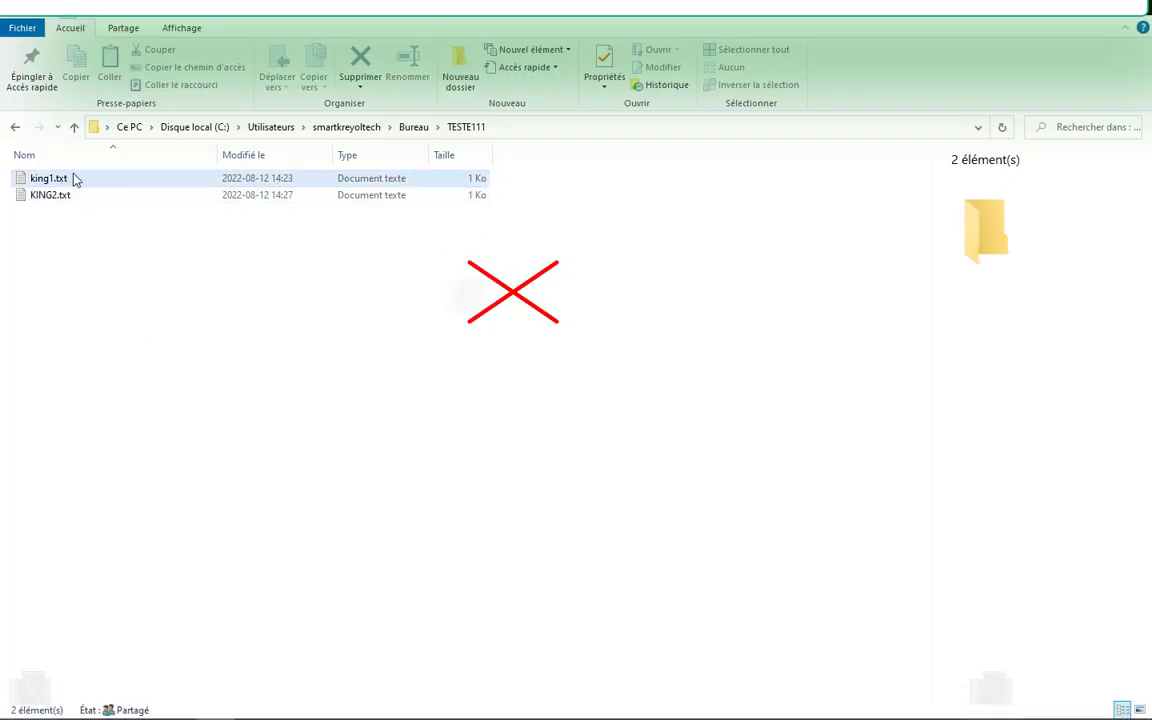
mouse_move(114, 180)
double_click(68, 184)
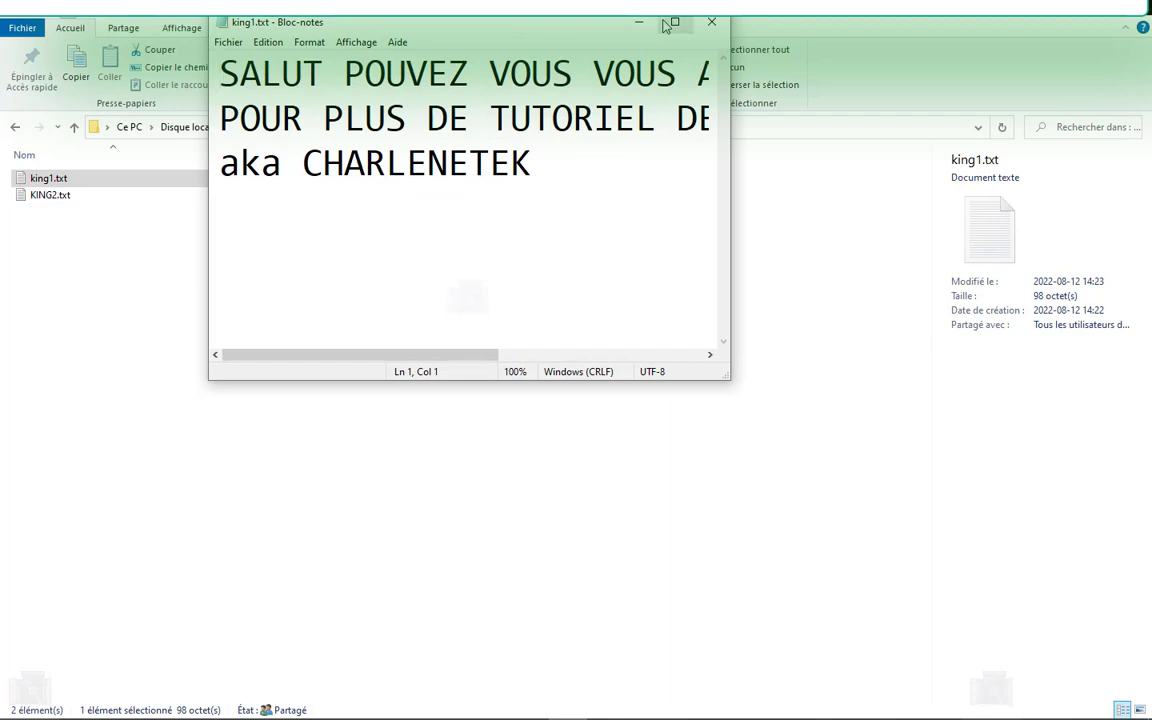
double_click(605, 22)
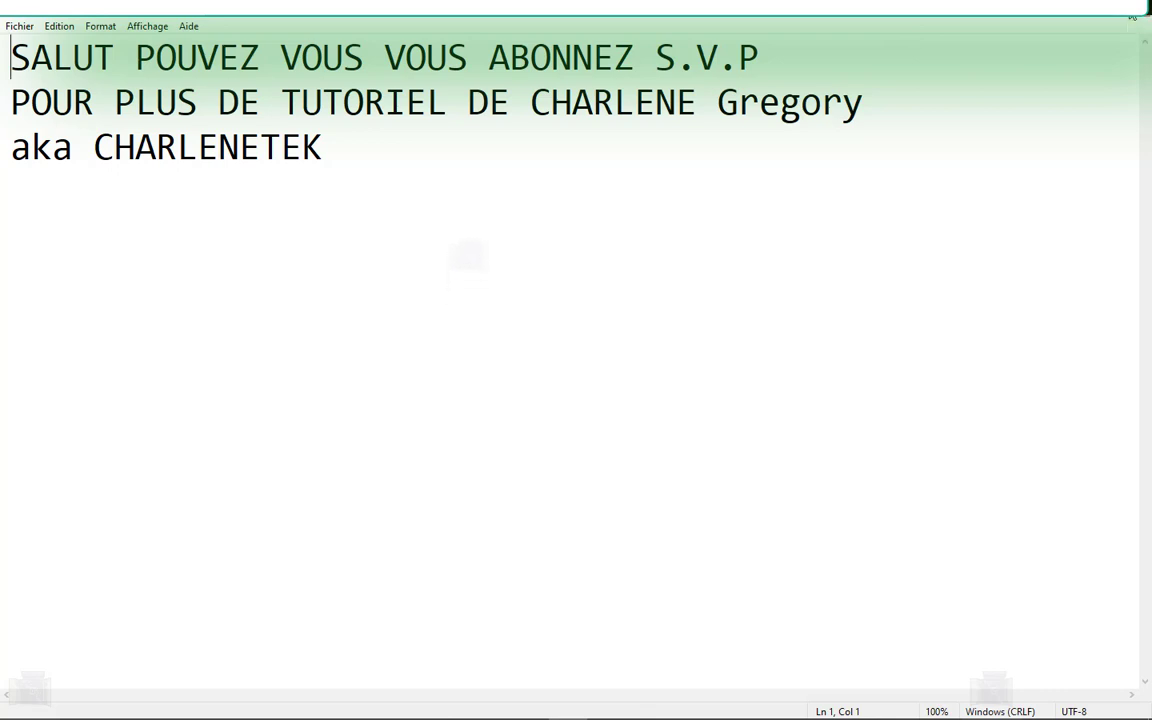
key("alt+F4")
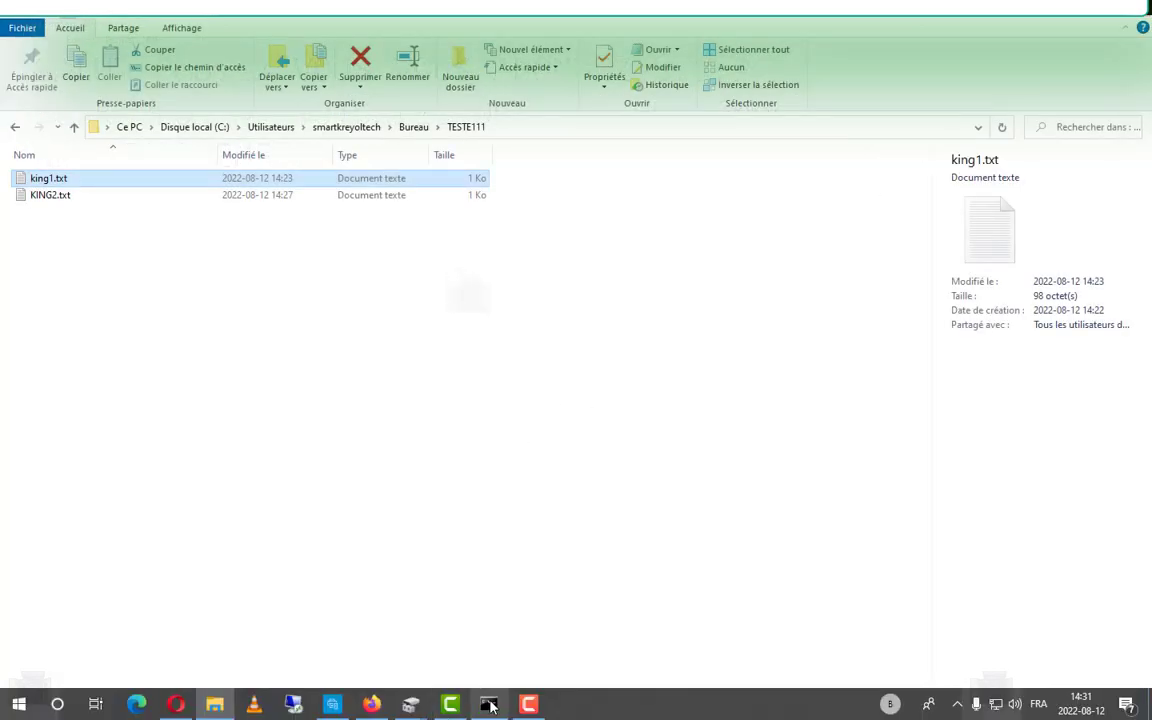
Step: Switch back to Command Prompt and delete king1.txt from the TESTE111 folder with the del command
left_click(485, 702)
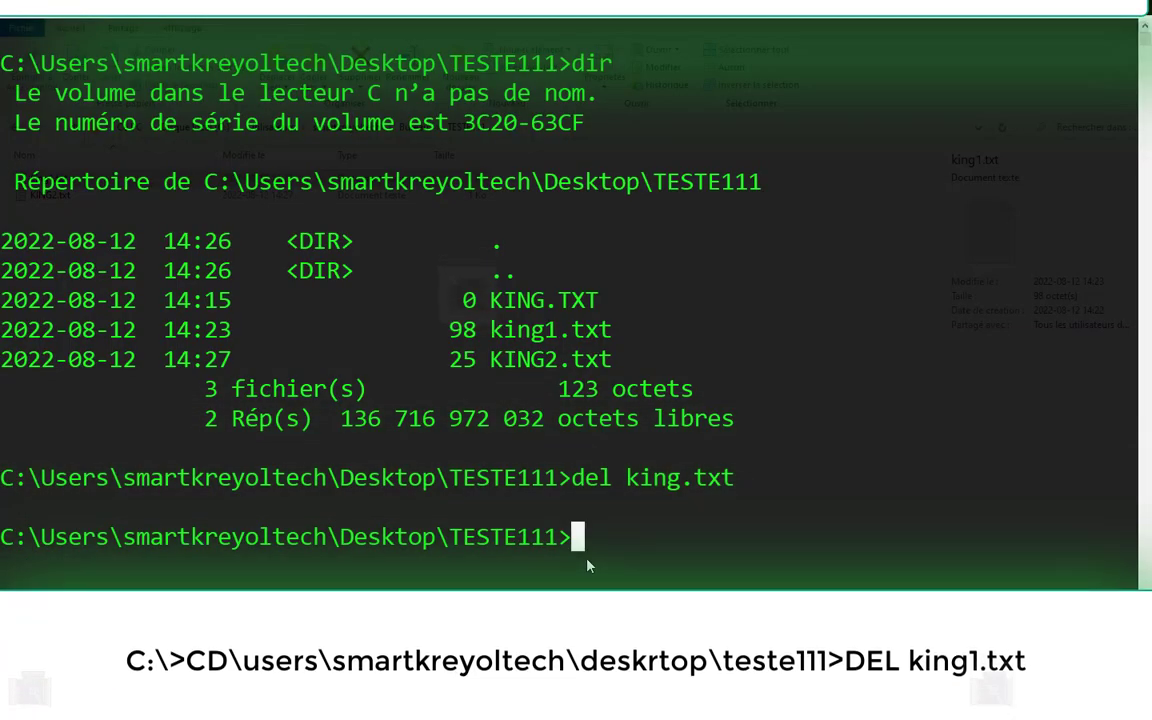
type("del")
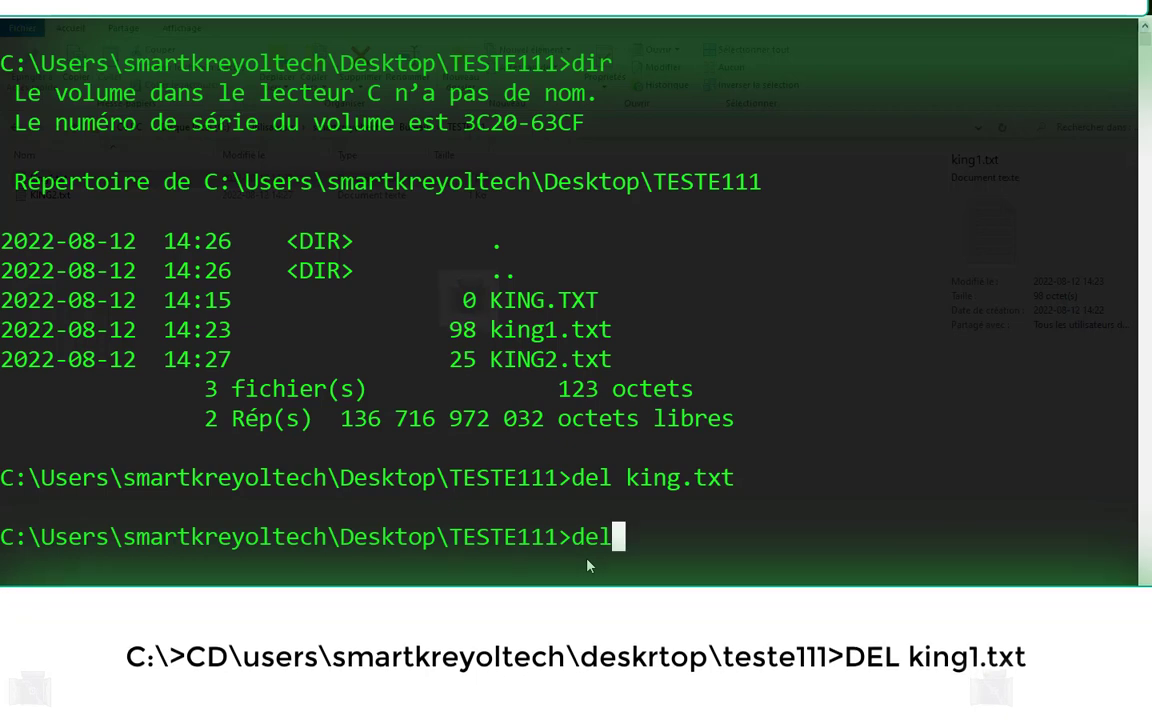
type("k")
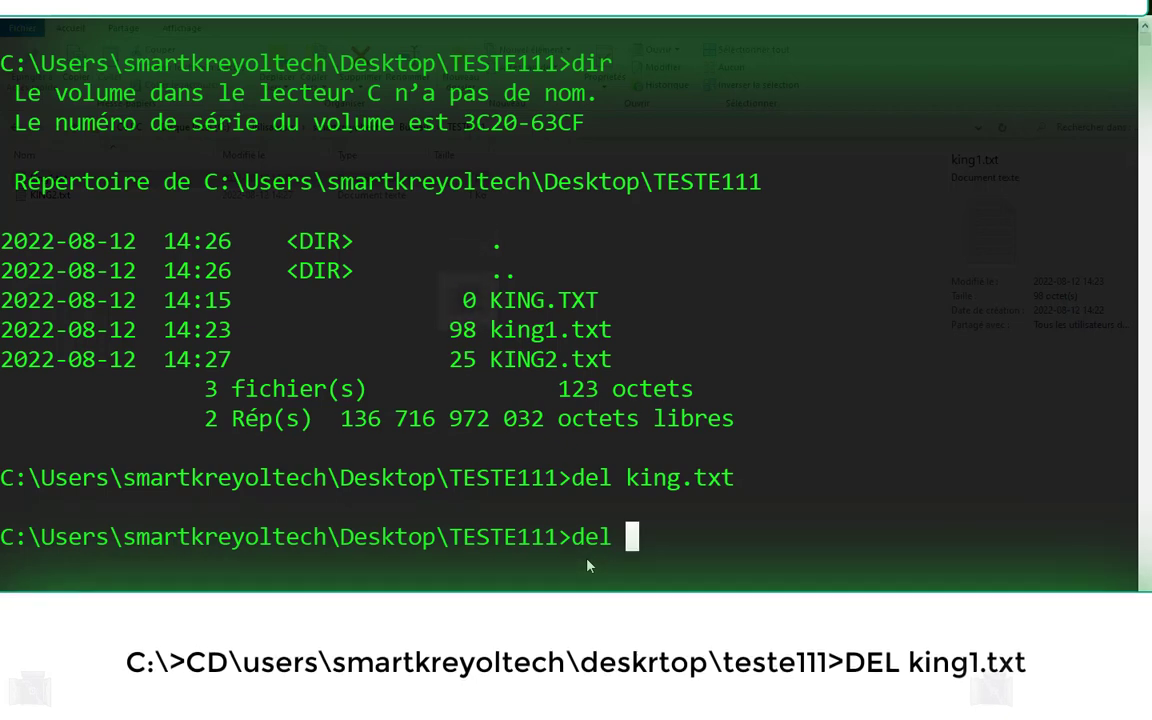
type("in")
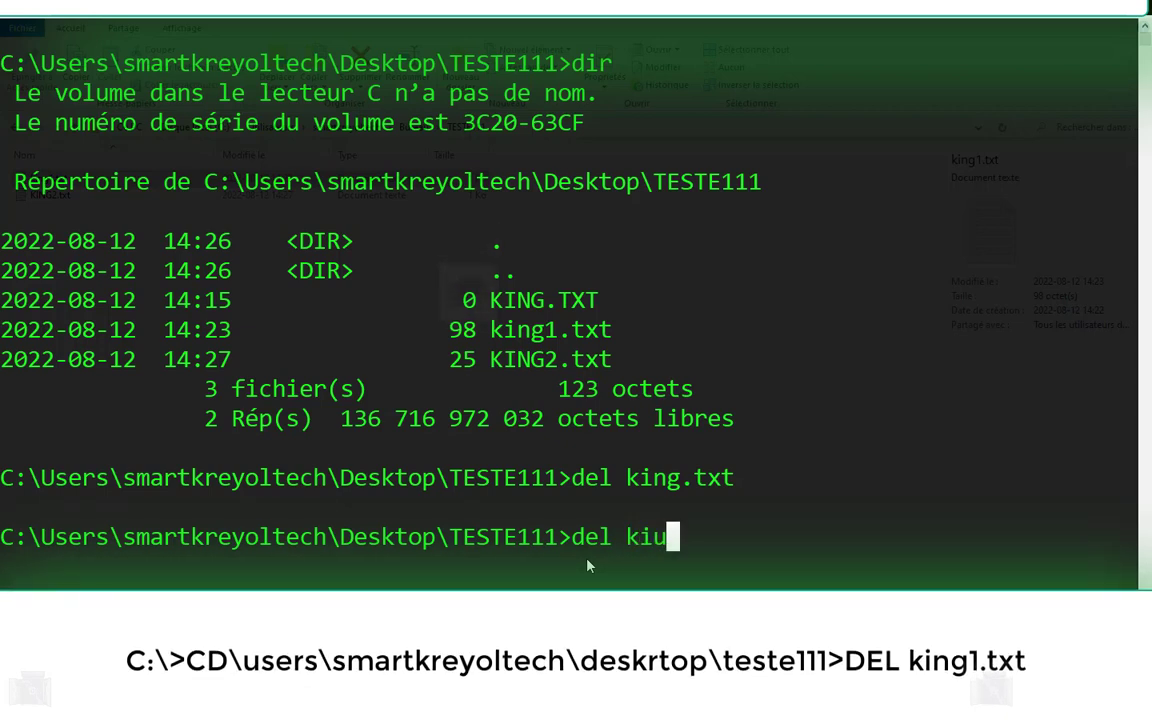
type("g")
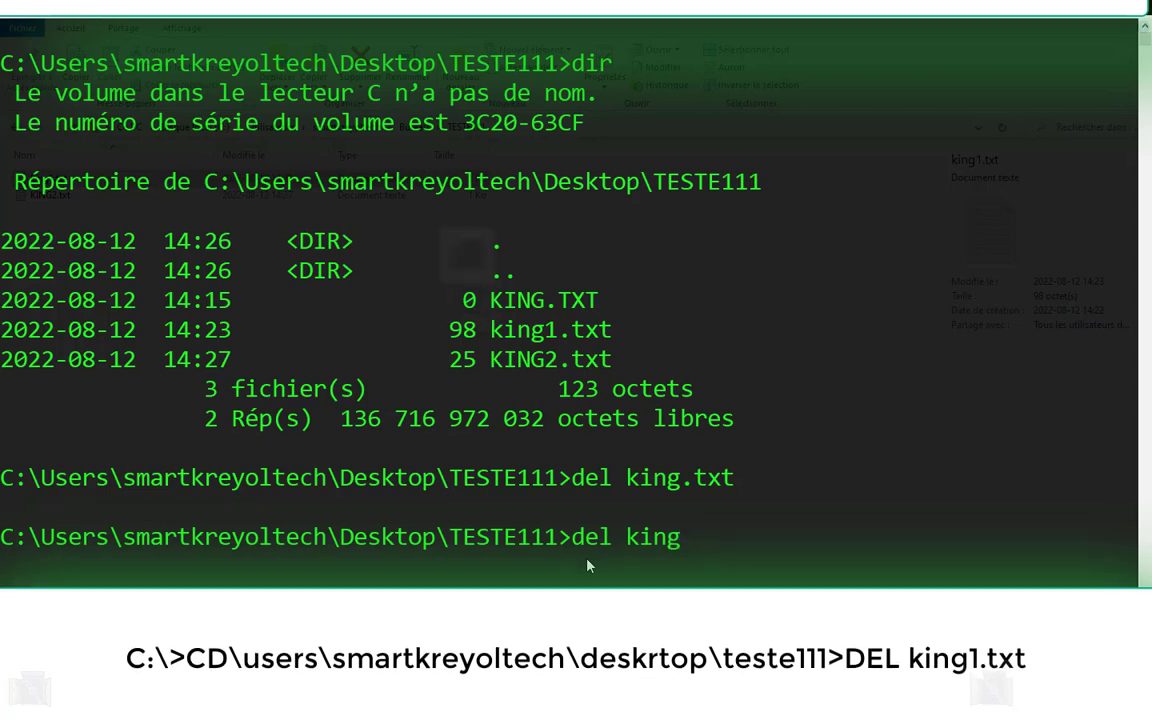
Step: Delete the file king1.txt from the TESTE111 folder with the del command
type("1.t")
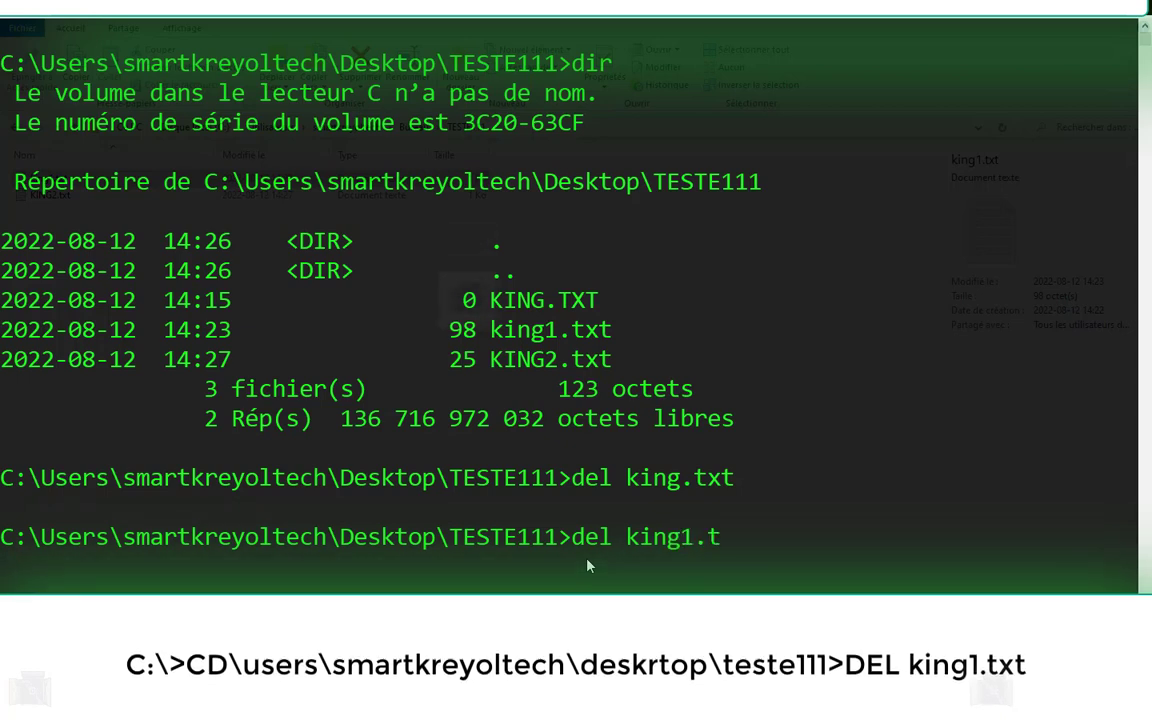
type("xe")
key("BackSpace")
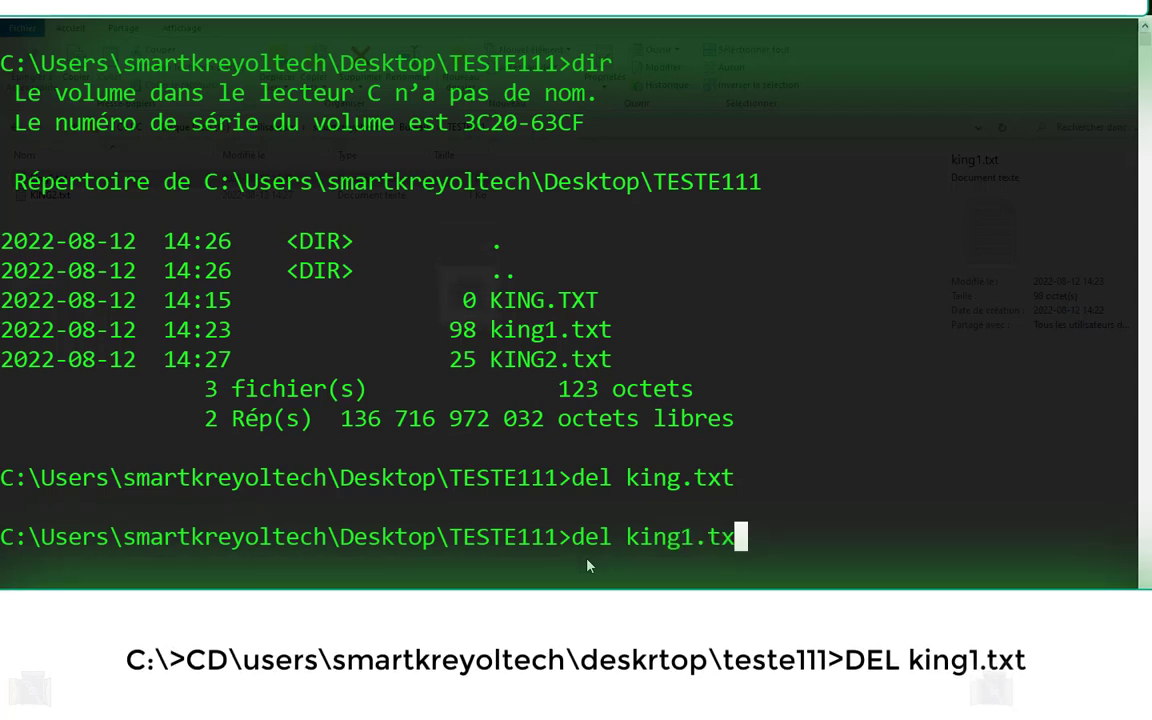
type("t")
key("Return")
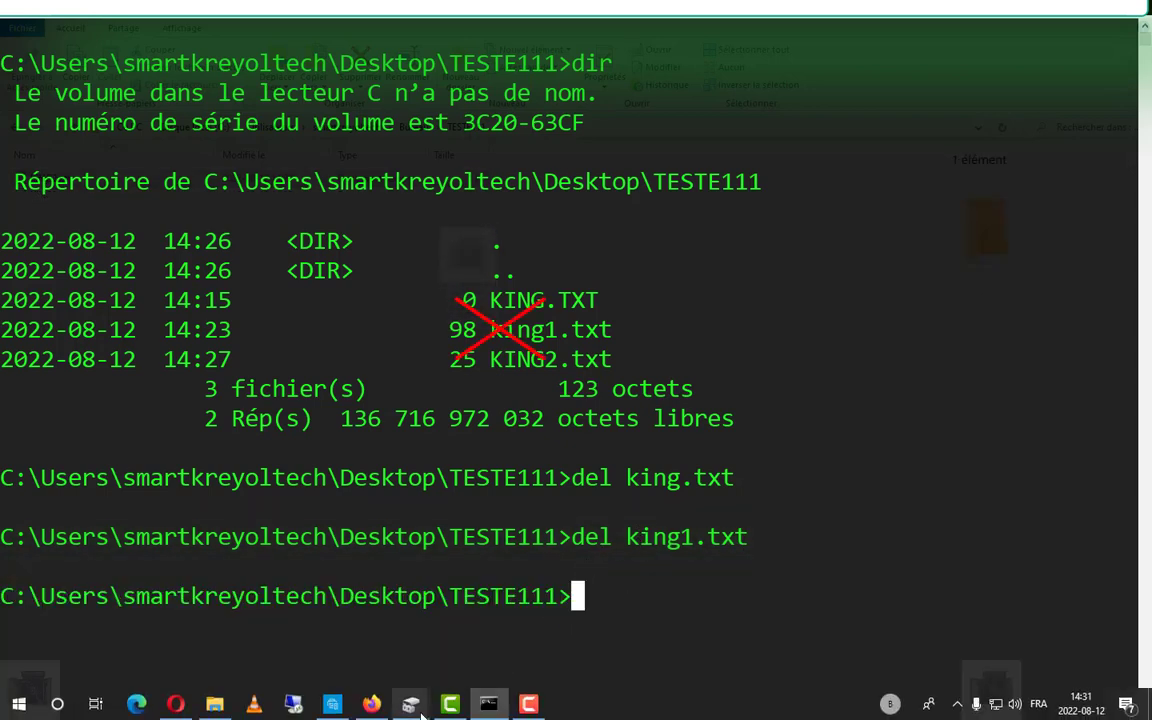
Step: Check the contents of KING2.txt from the TESTE111 folder in File Explorer, and return to the Command Prompt
left_click(216, 705)
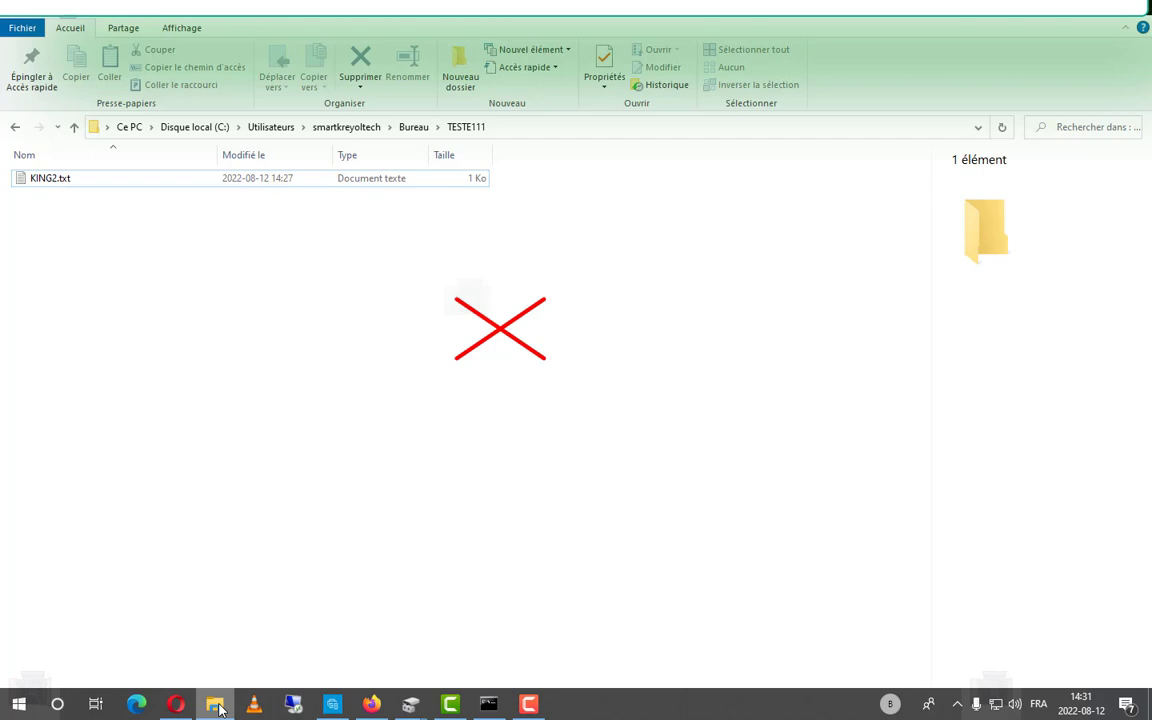
left_click(56, 184)
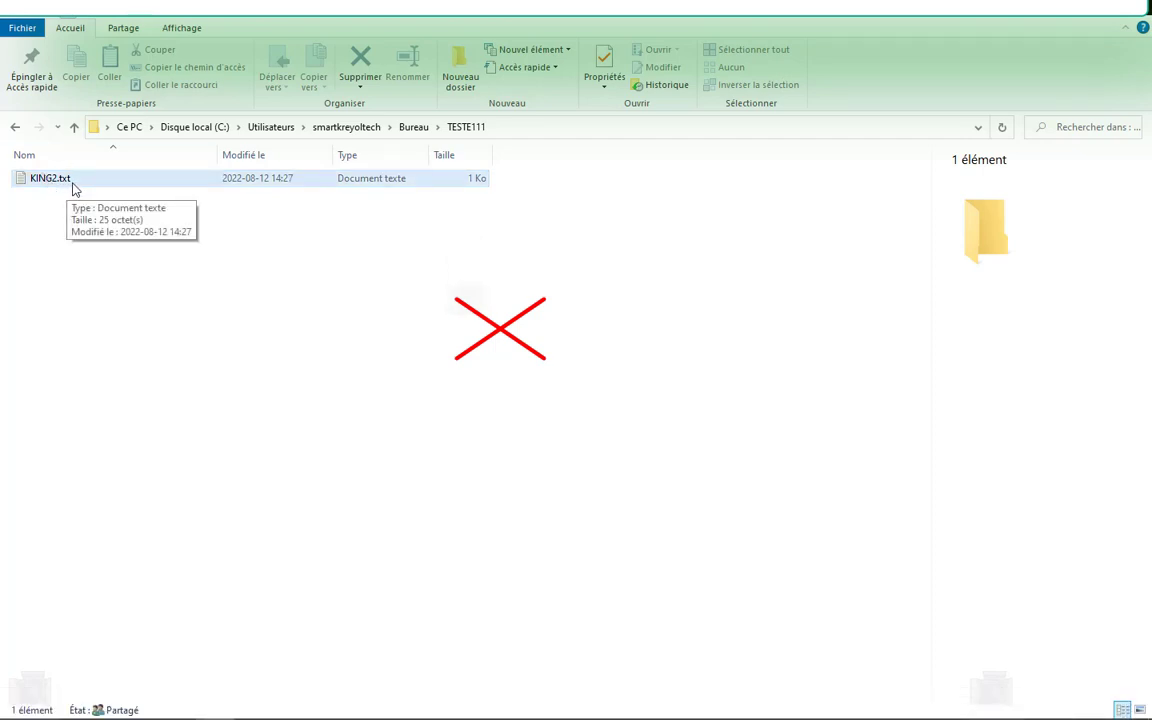
left_click(66, 184)
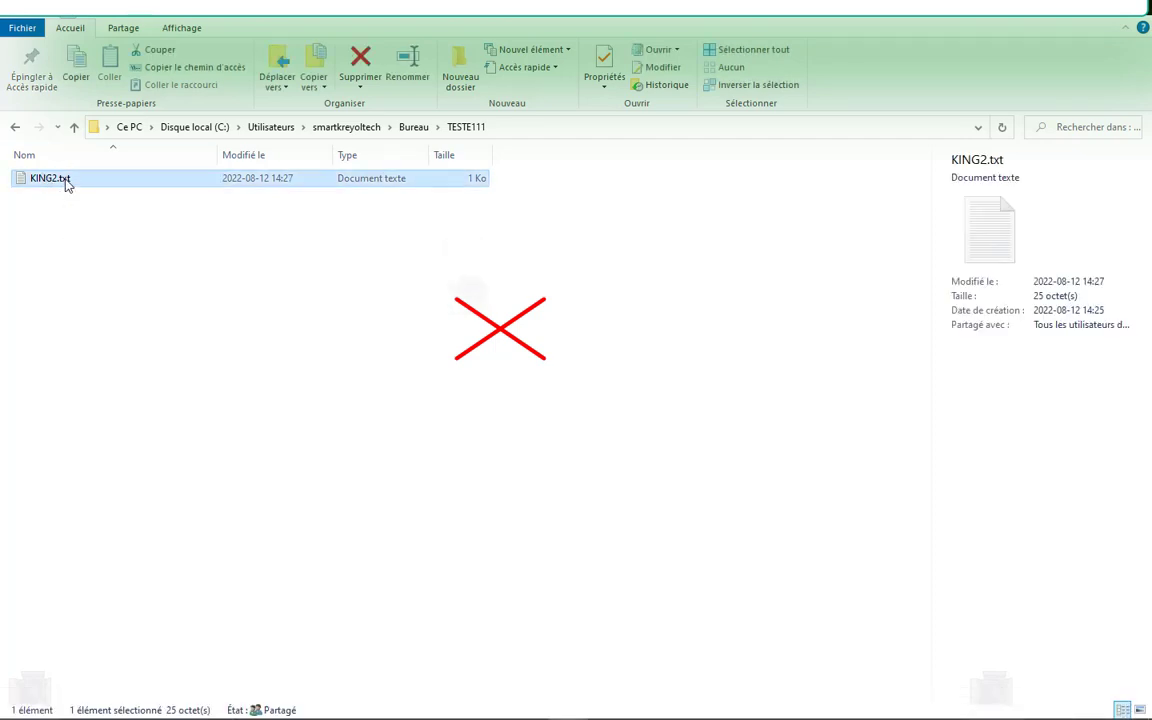
double_click(66, 184)
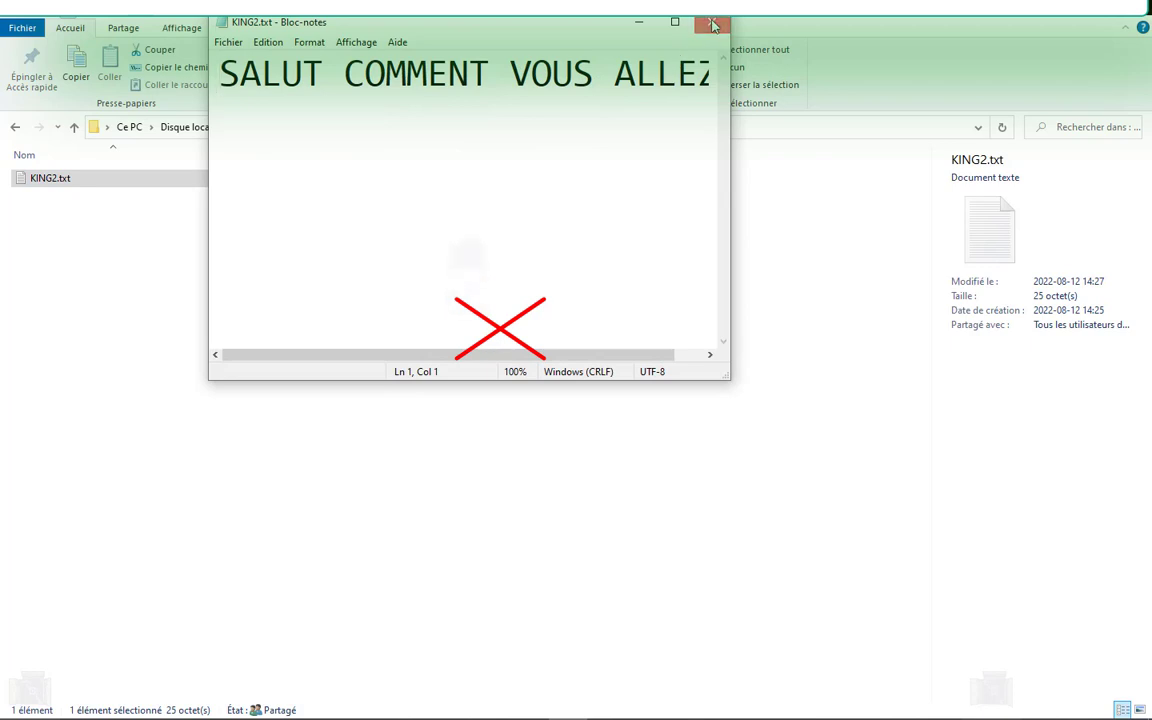
left_click(638, 21)
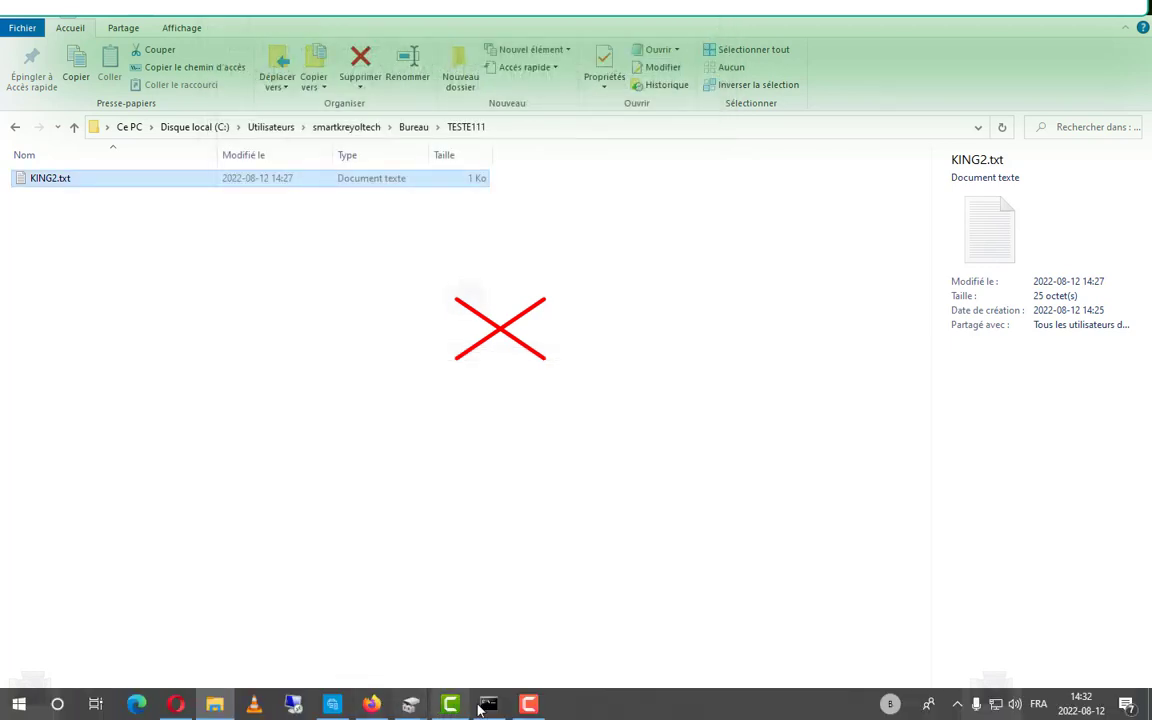
left_click(489, 704)
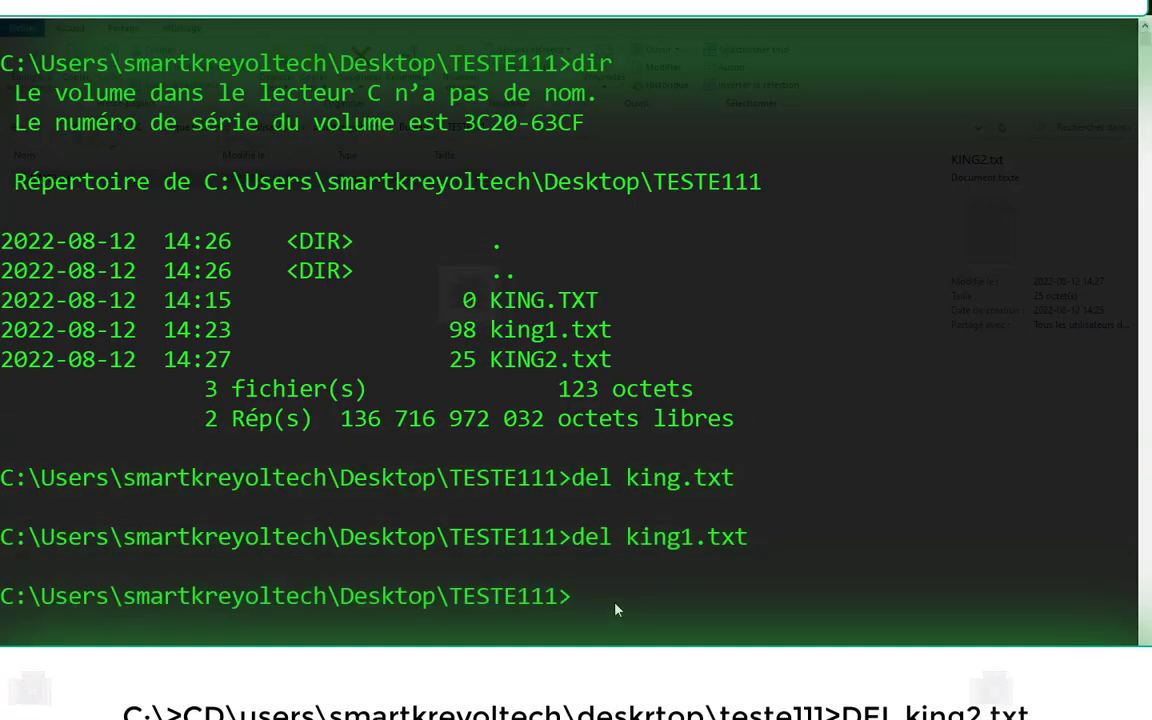
type("king")
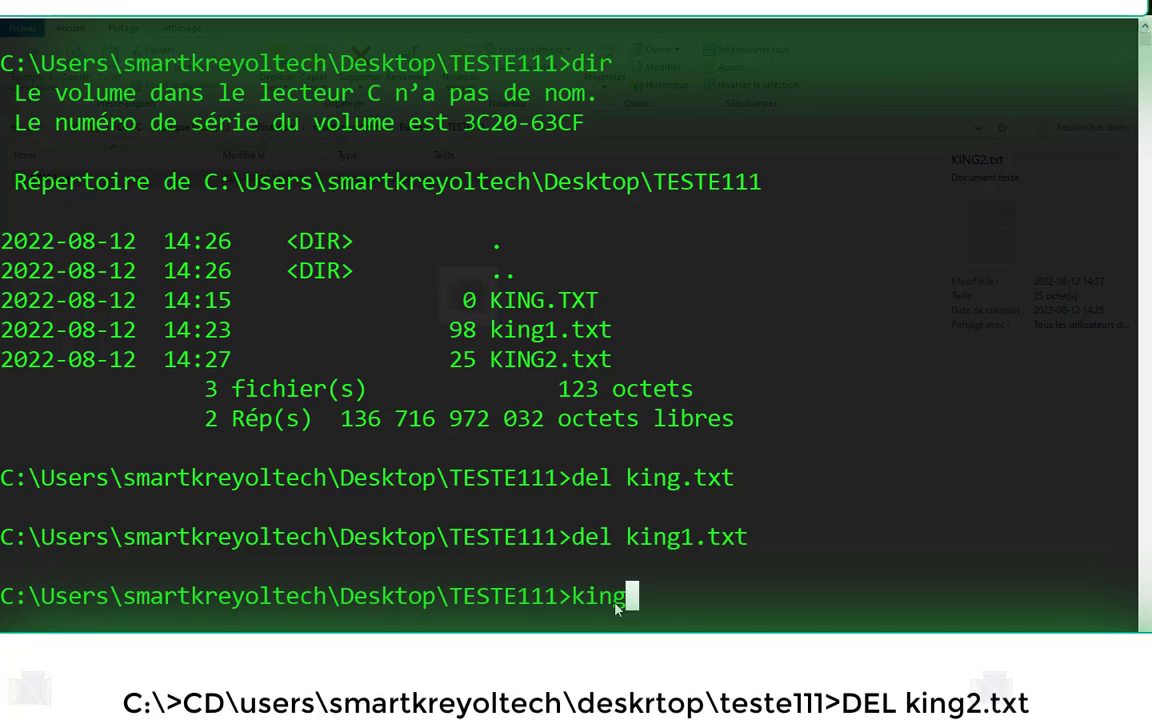
key("BackSpace")
key("BackSpace")
key("BackSpace")
key("BackSpace")
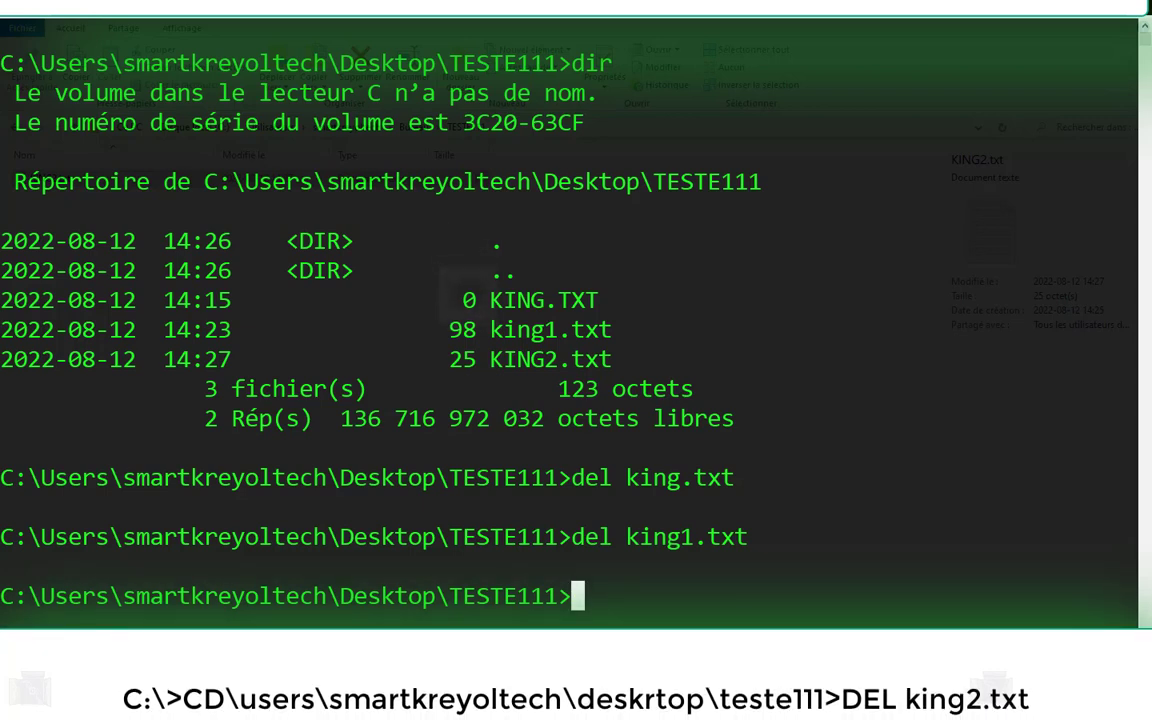
Step: Clear the console and create a directory named teste1112 inside TESTE111 with mkdir
type("cls")
key("Return")
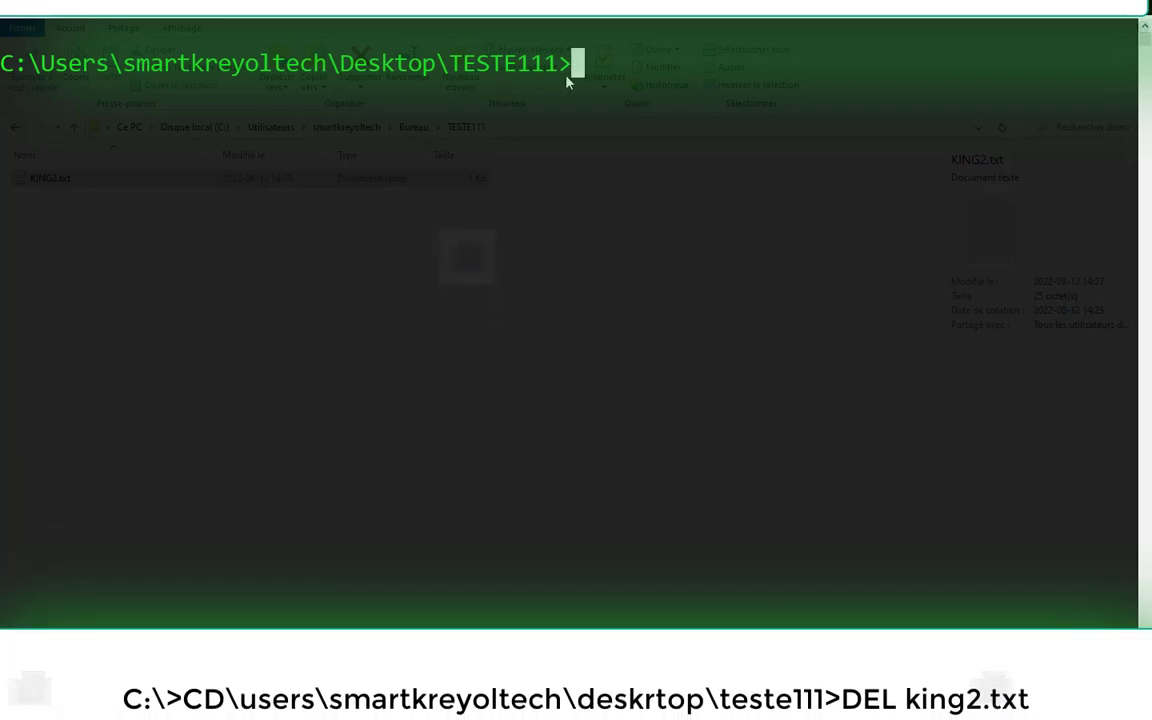
type("d")
key("BackSpace")
type("m")
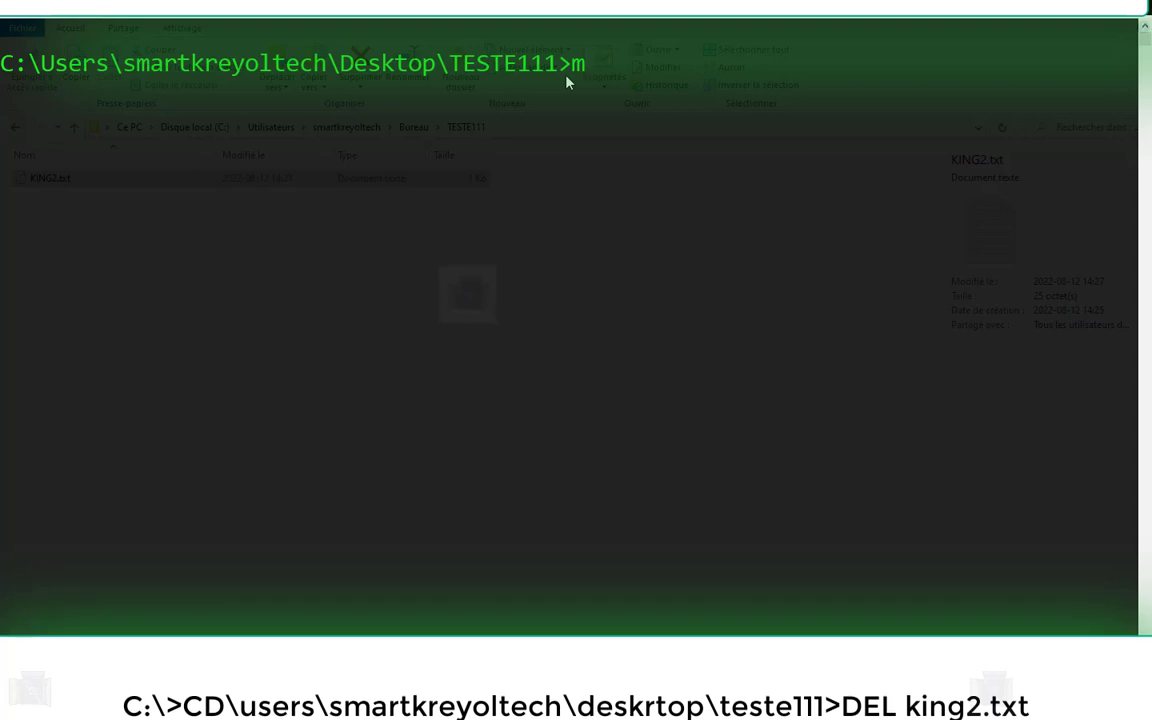
type("kdi")
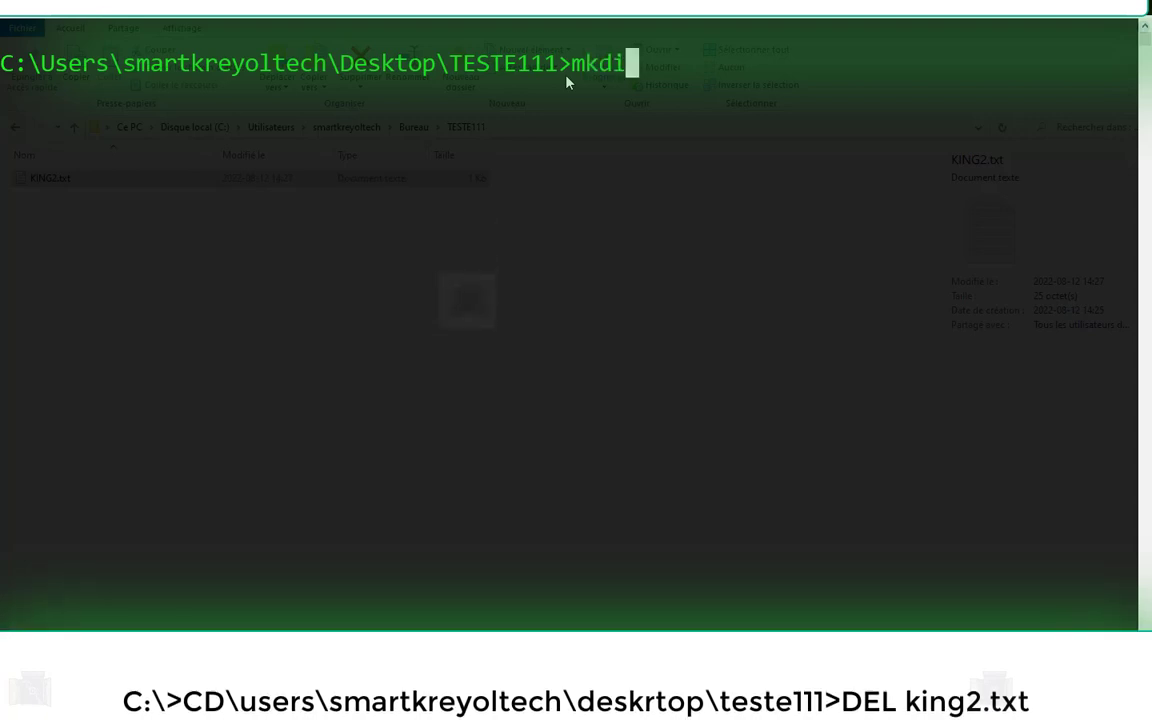
type("r")
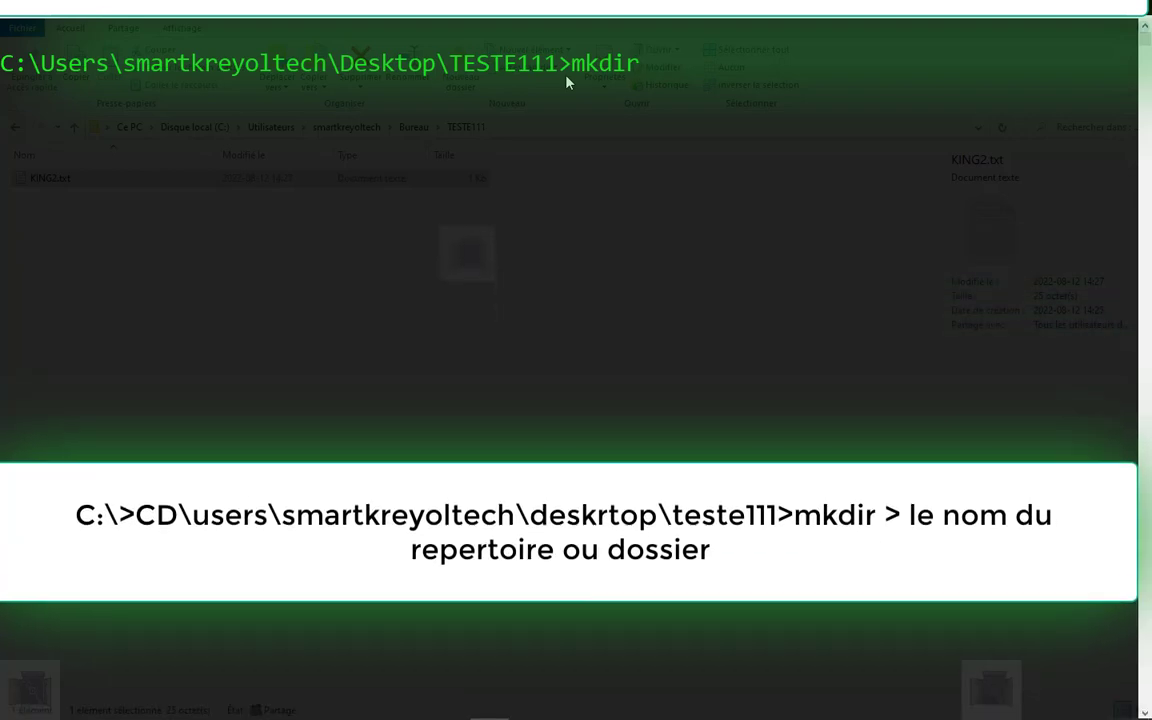
type(" test")
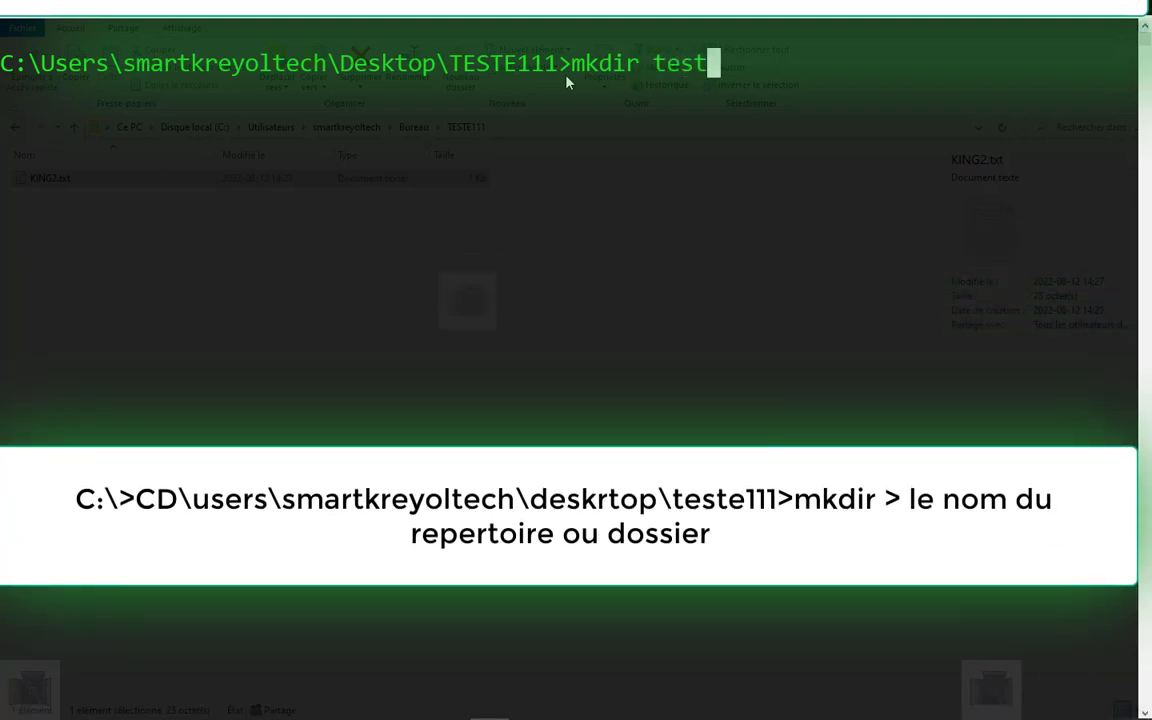
type("e1112")
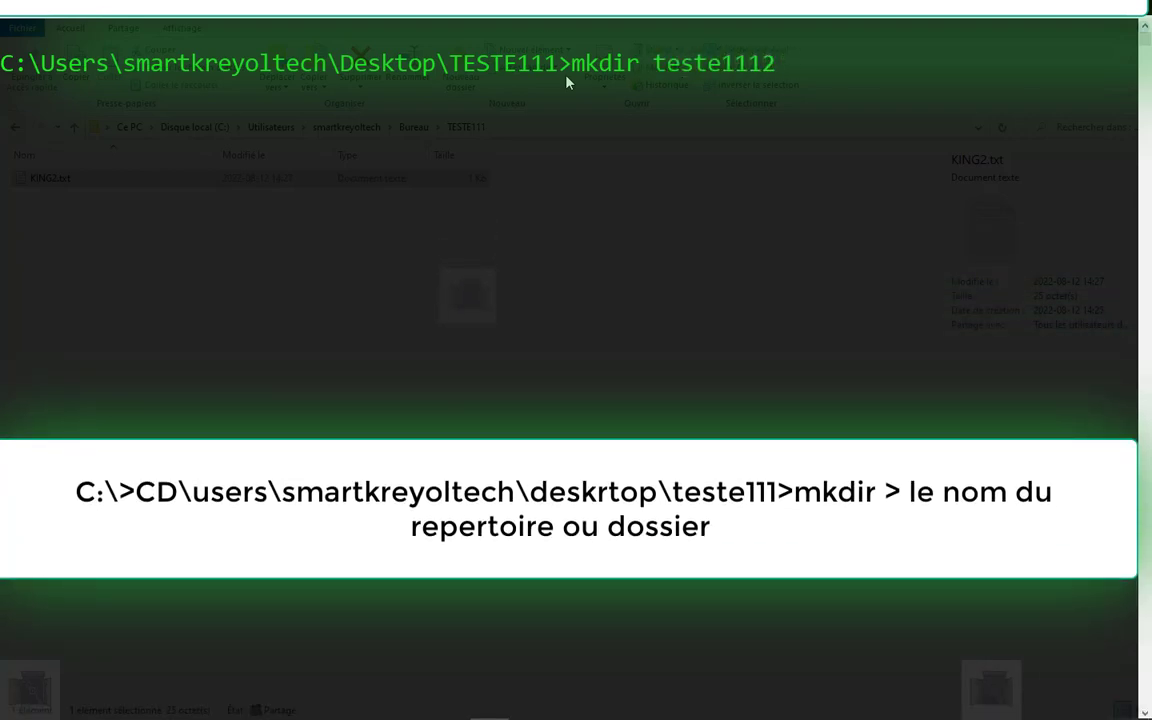
key("BackSpace")
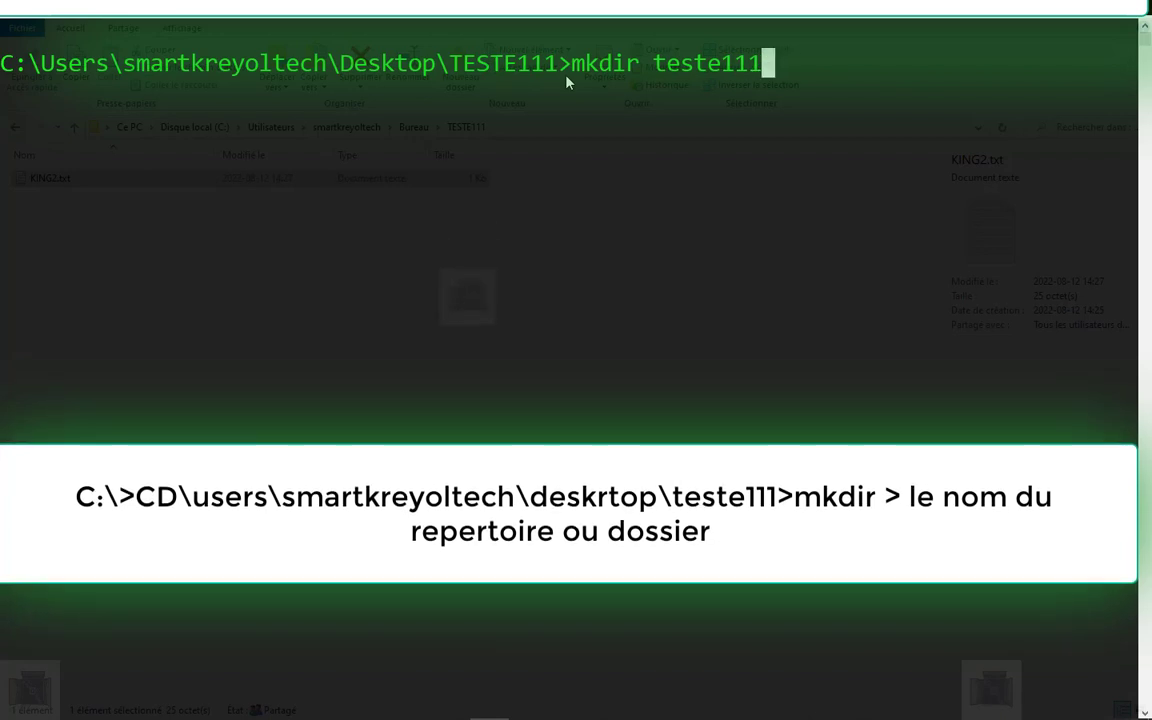
type("2")
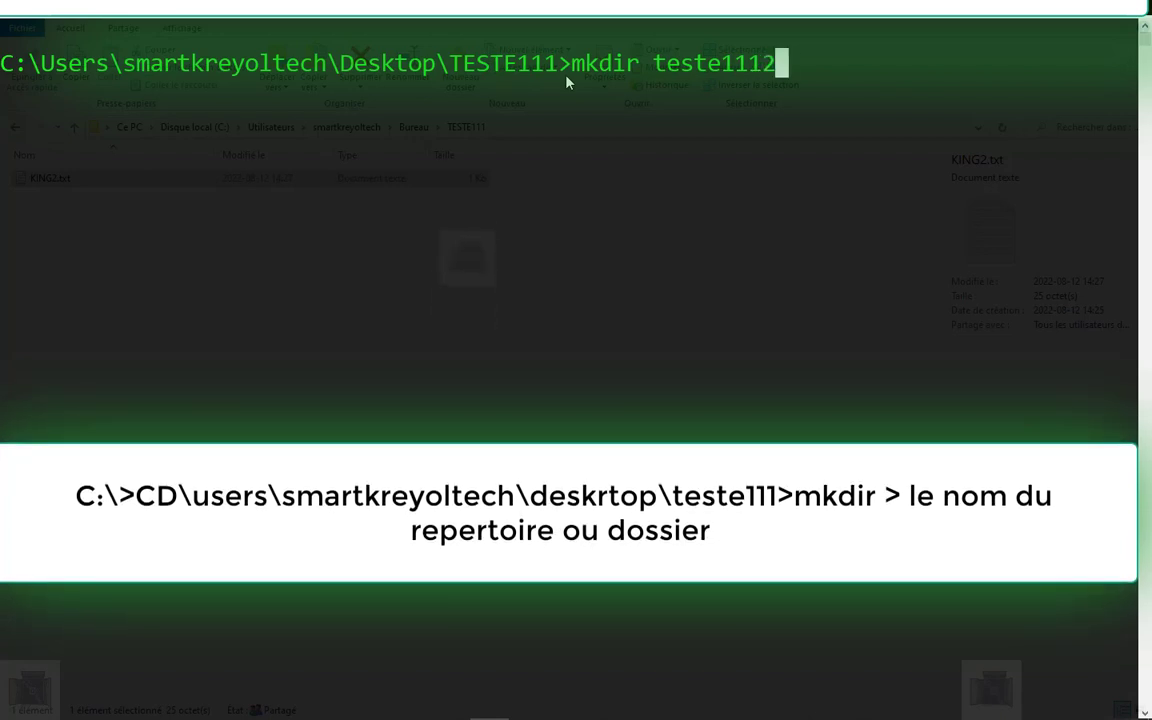
left_click_drag(517, 63, 557, 63)
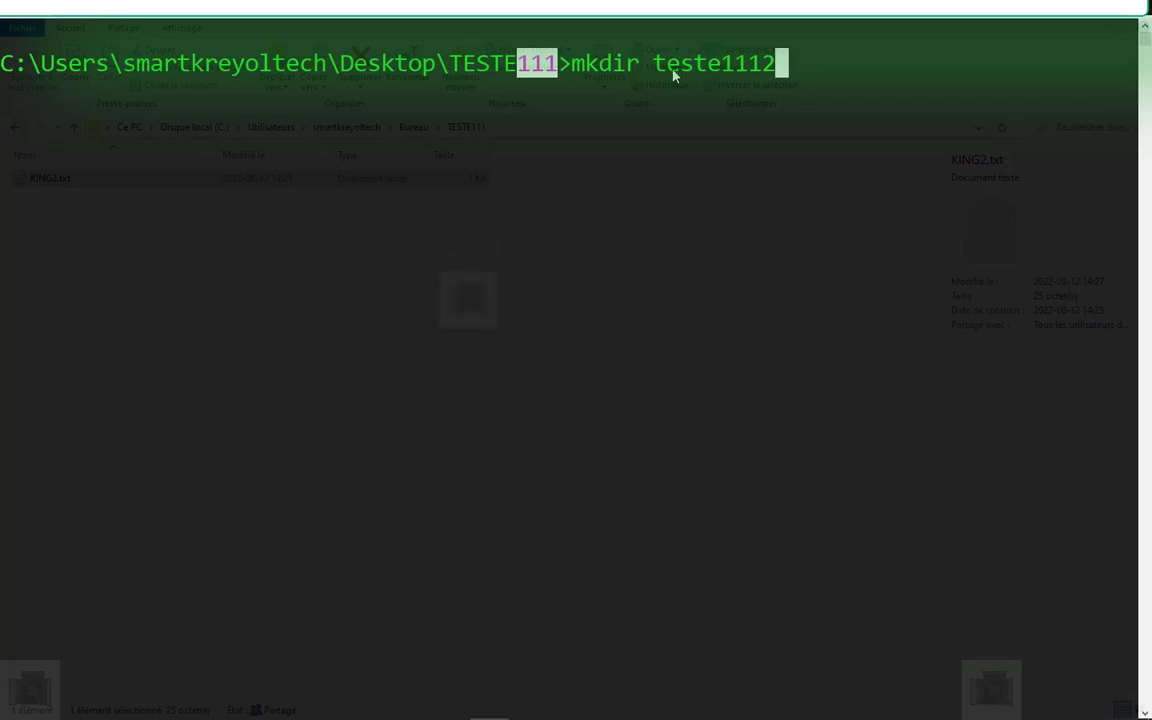
left_click(891, 95)
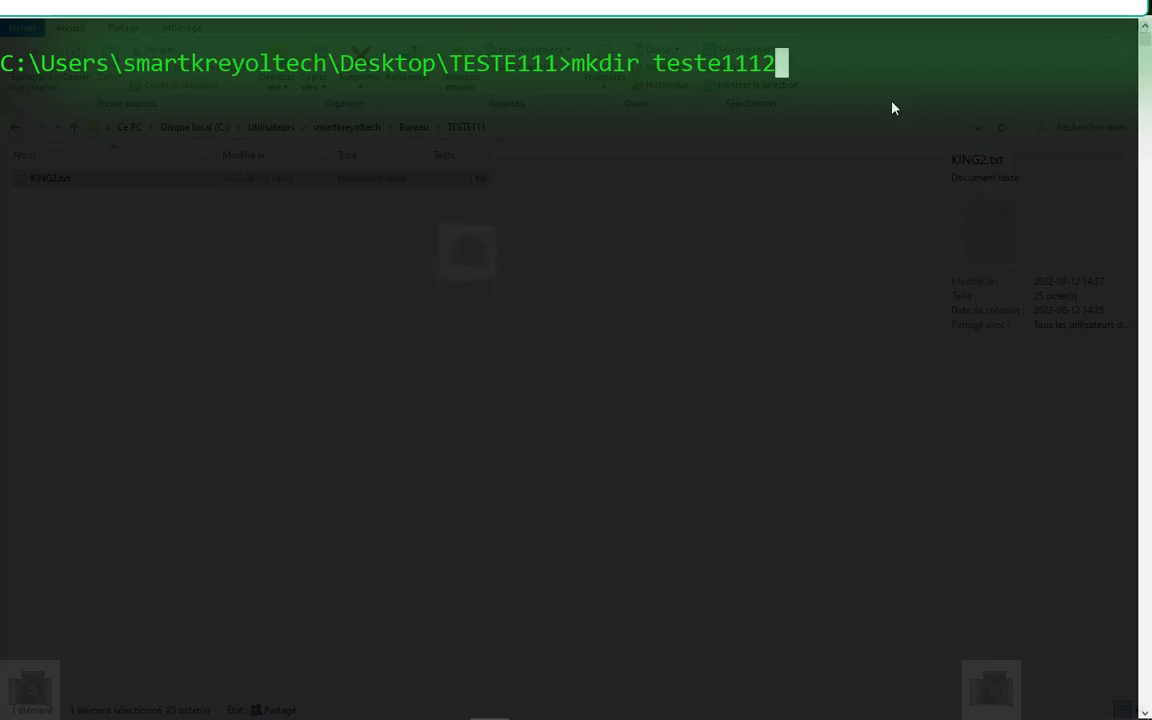
key("Return")
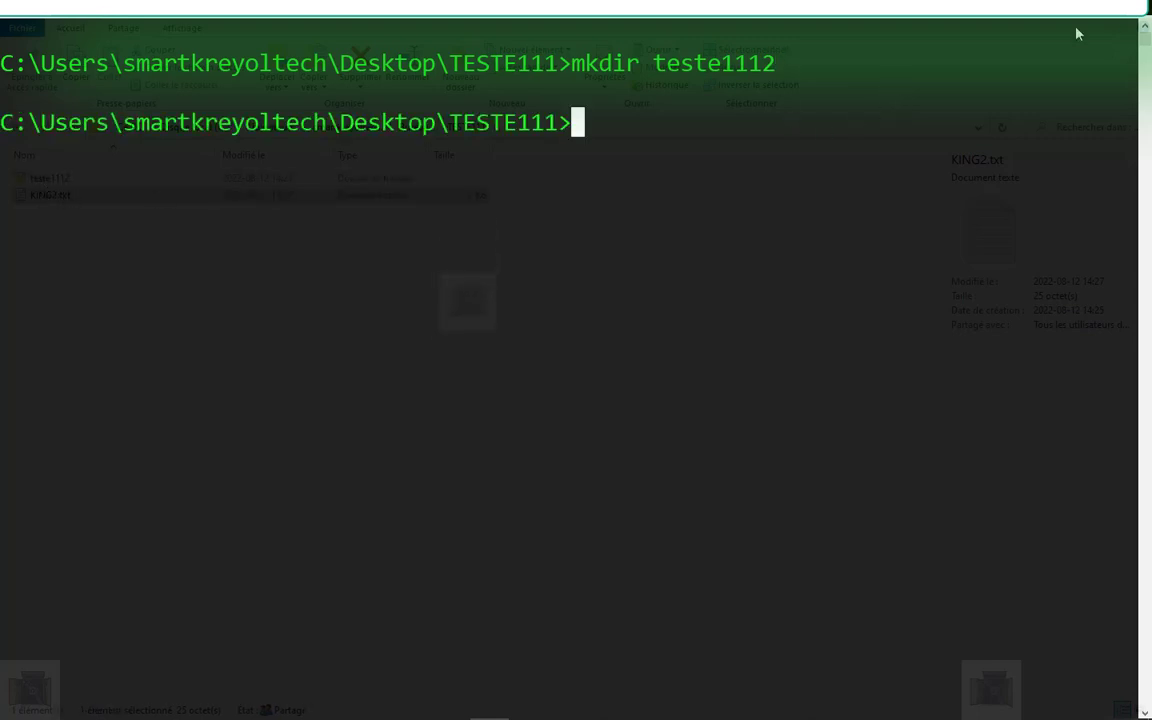
Step: Lower the Command Prompt window's opacity to below 72 % in its colour properties and apply the change
right_click(530, 12)
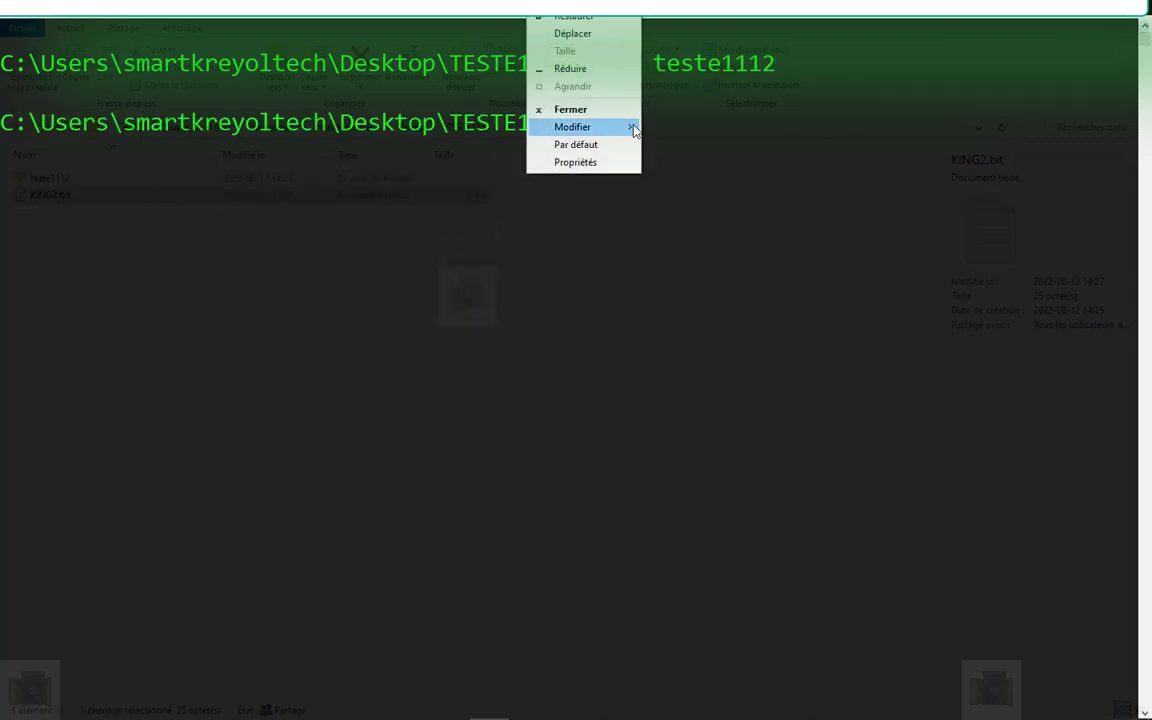
left_click(609, 164)
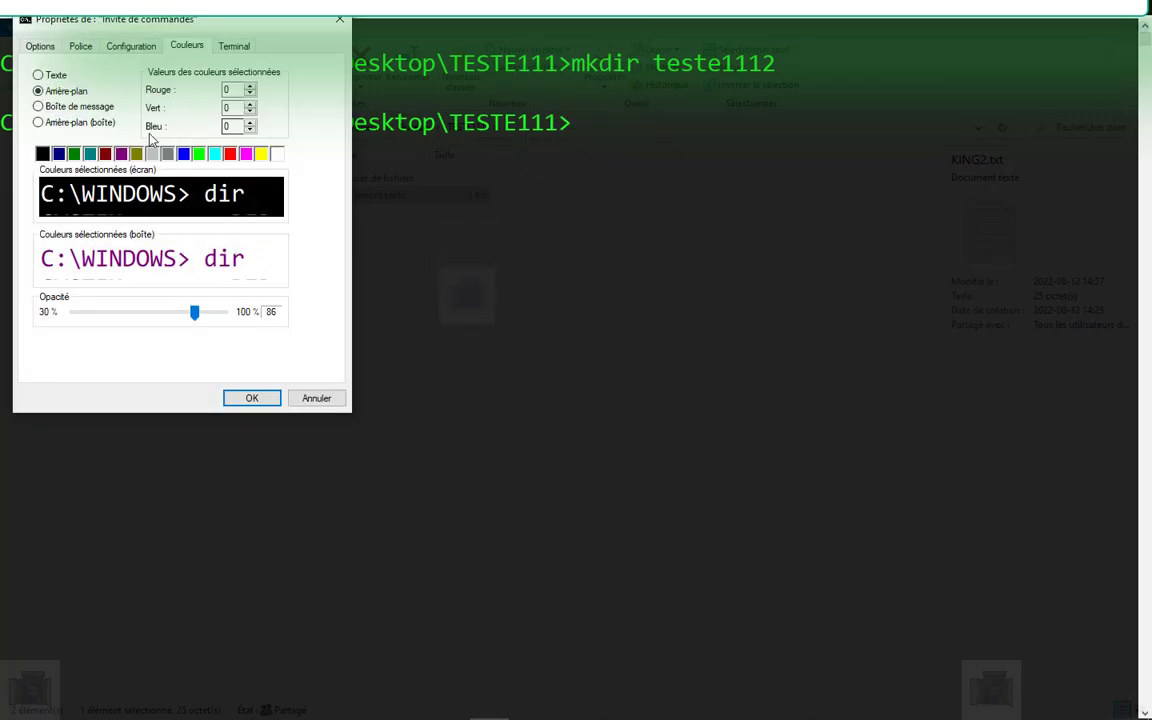
left_click(82, 47)
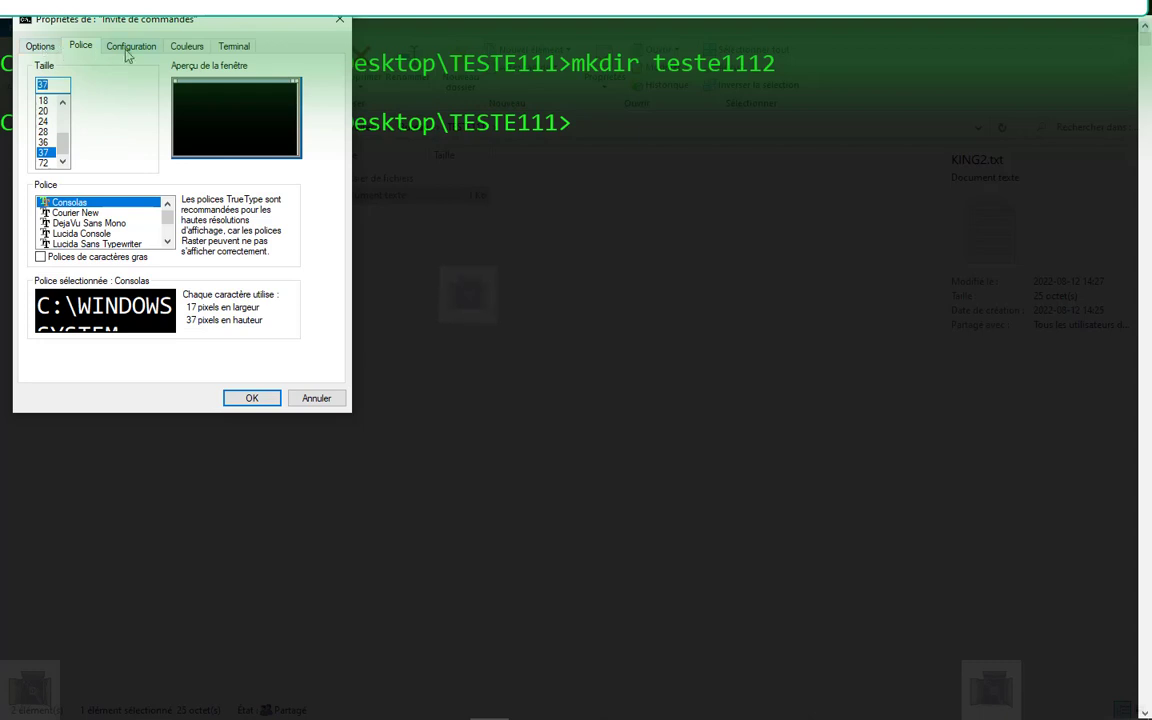
left_click(186, 47)
left_click(170, 316)
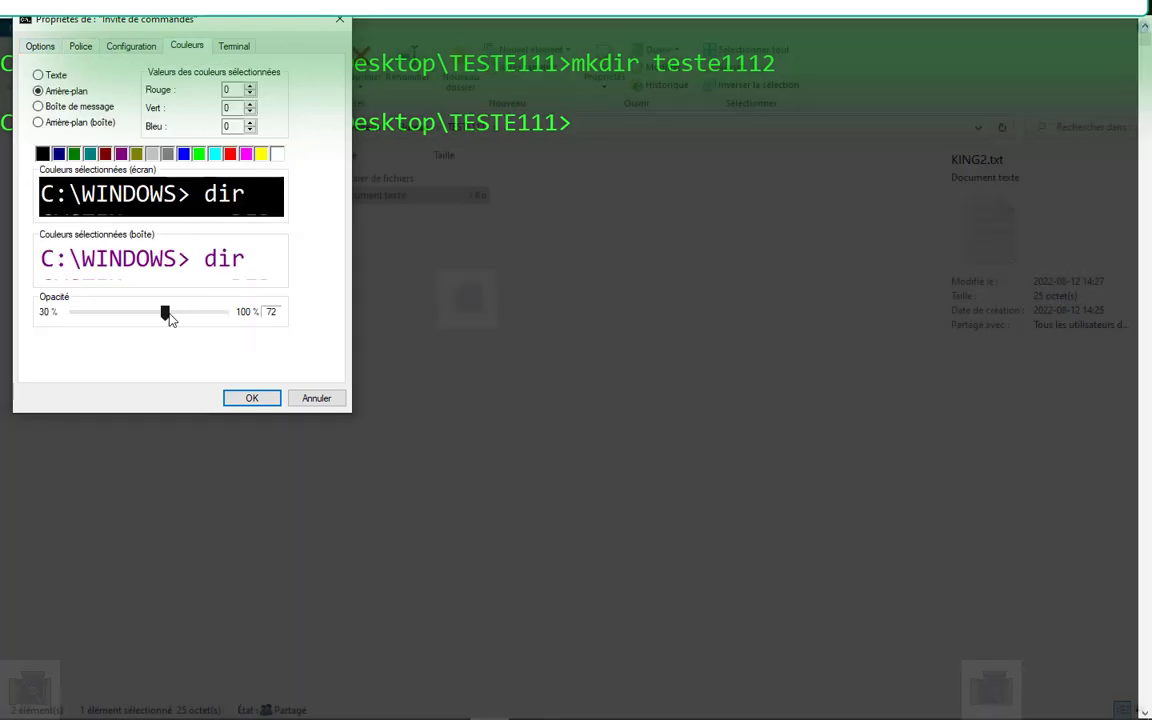
left_click(143, 317)
left_click(247, 397)
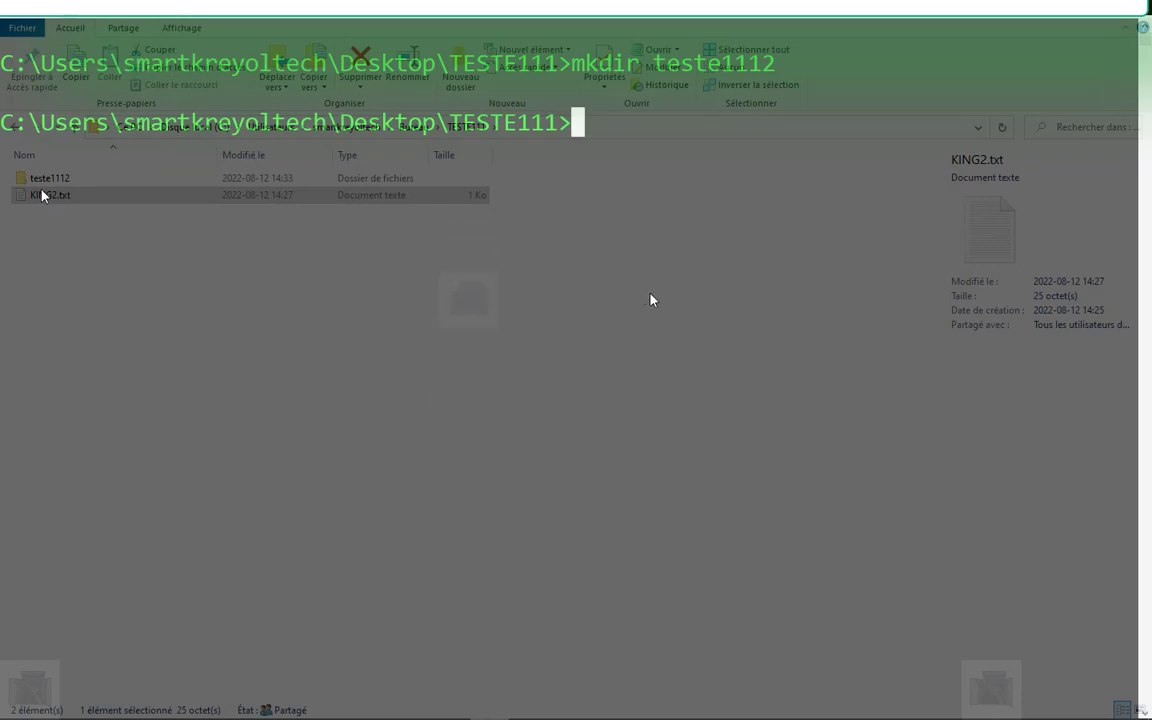
Step: Create a second directory named teste1113 inside TESTE111 with mkdir
type("m")
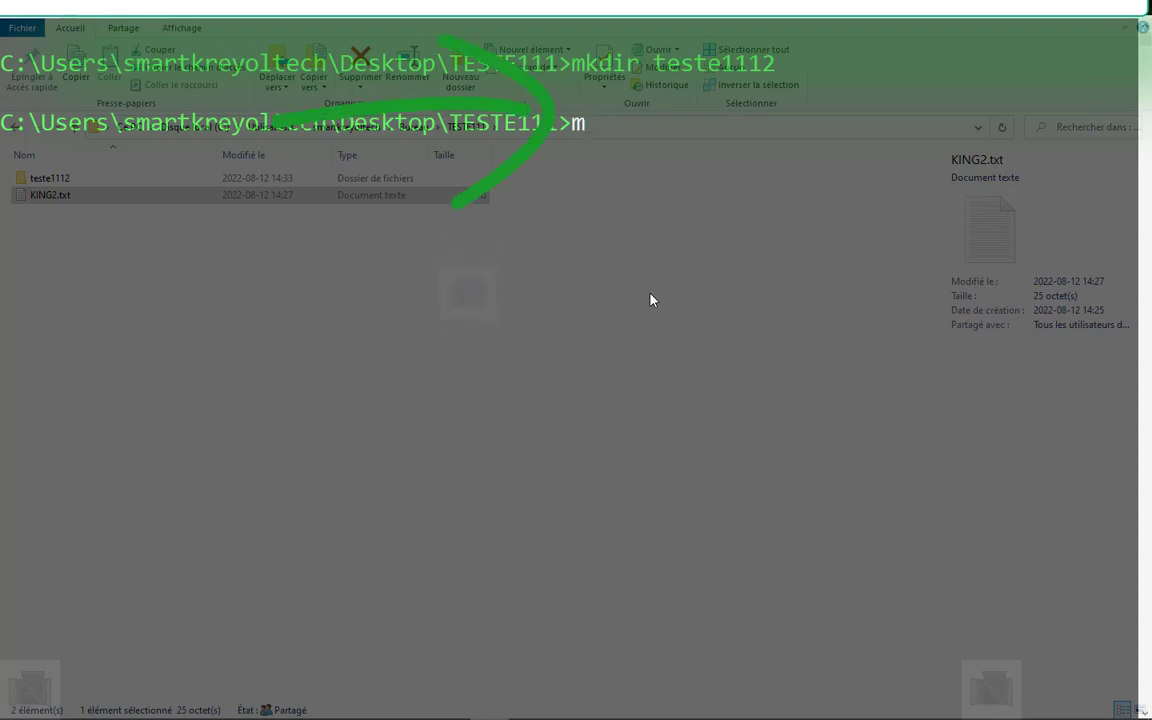
type("kdir tes")
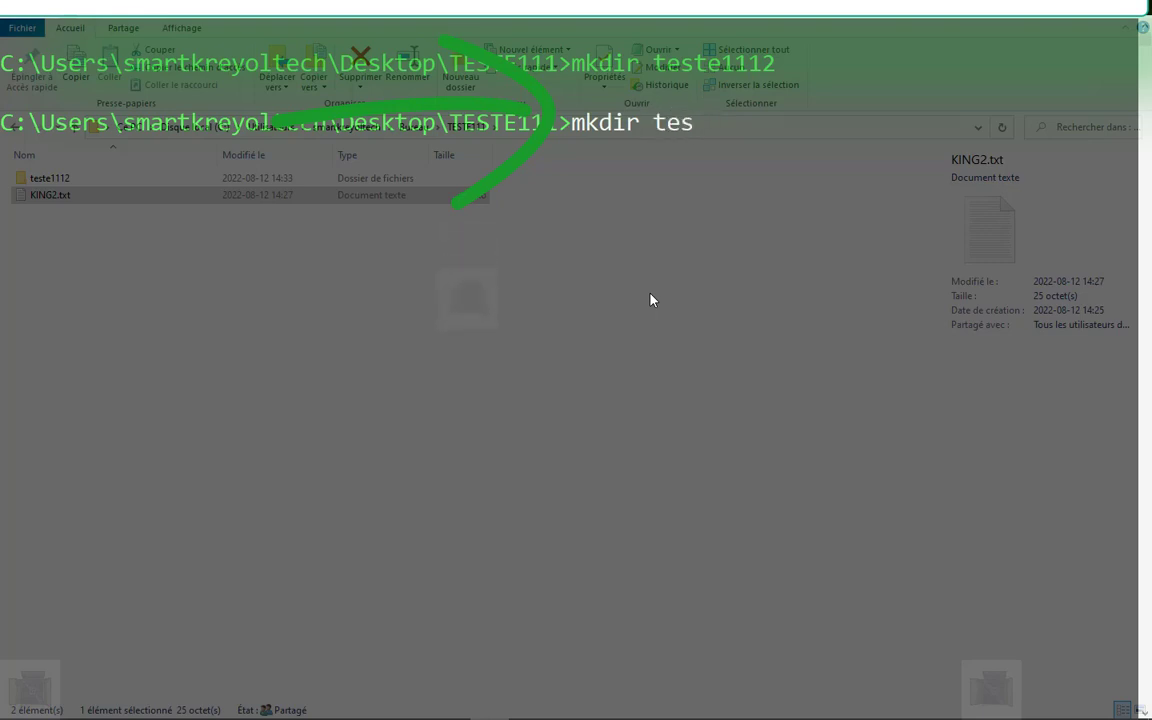
type("te111")
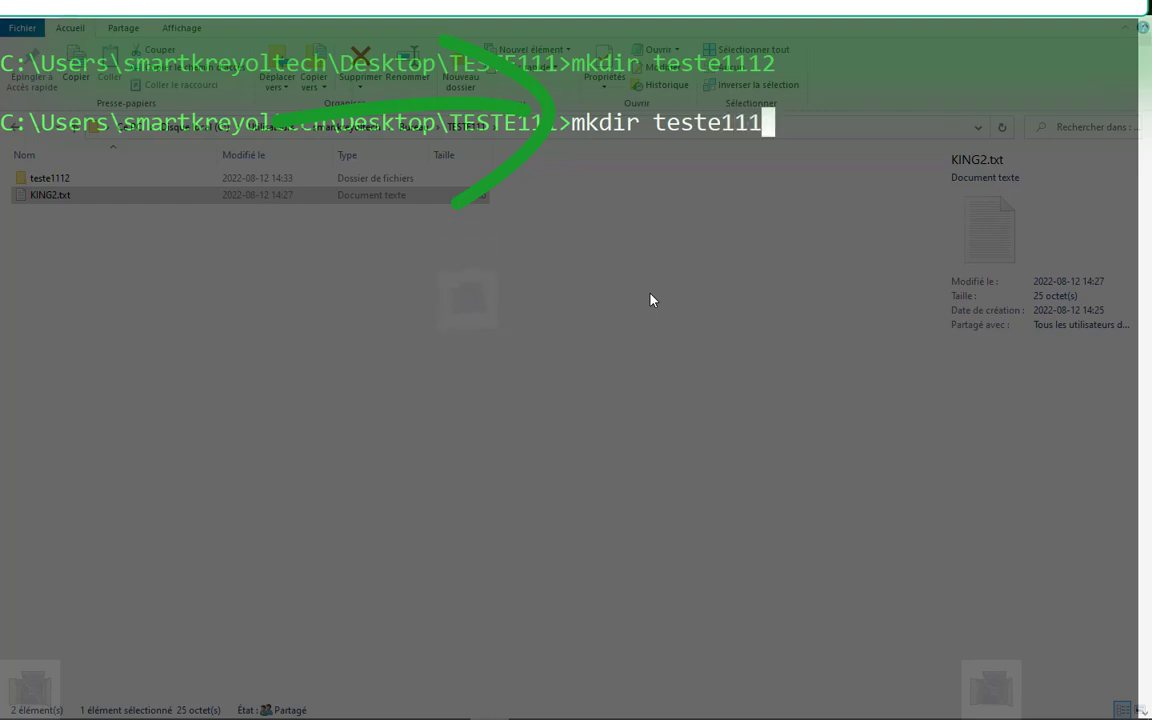
type("3")
key("Return")
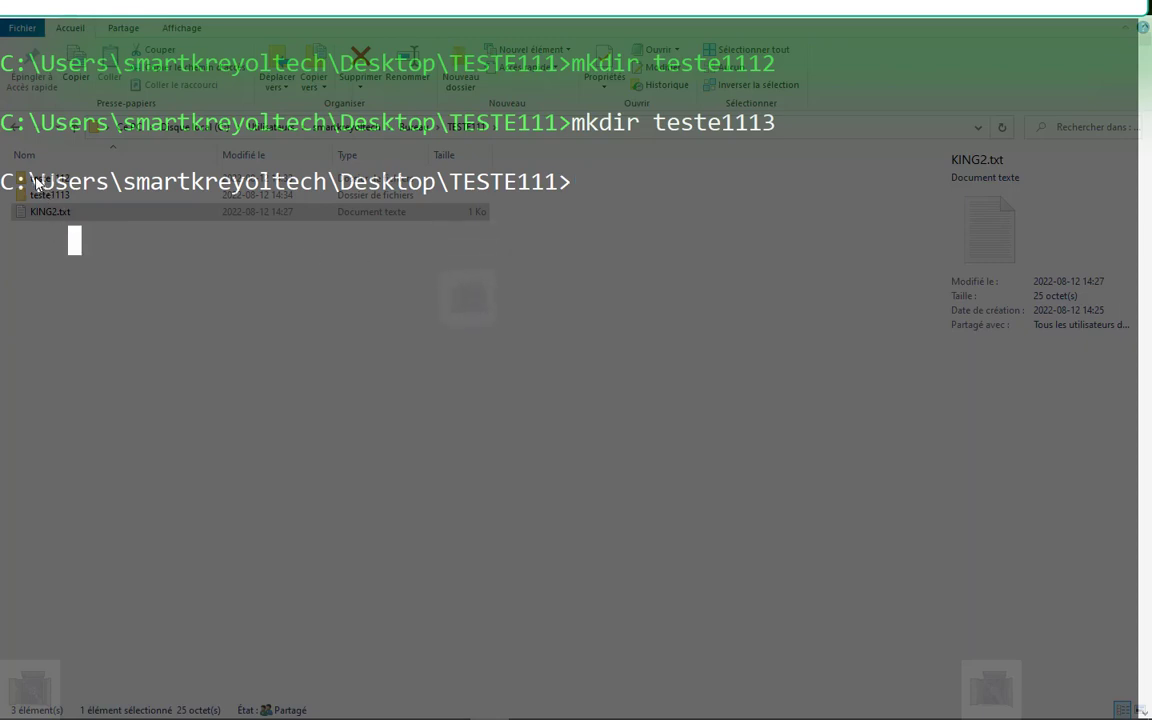
Step: Clear the console and create a directory named test3500 inside TESTE111 with mkdir
scroll(668, 130, "down", 1)
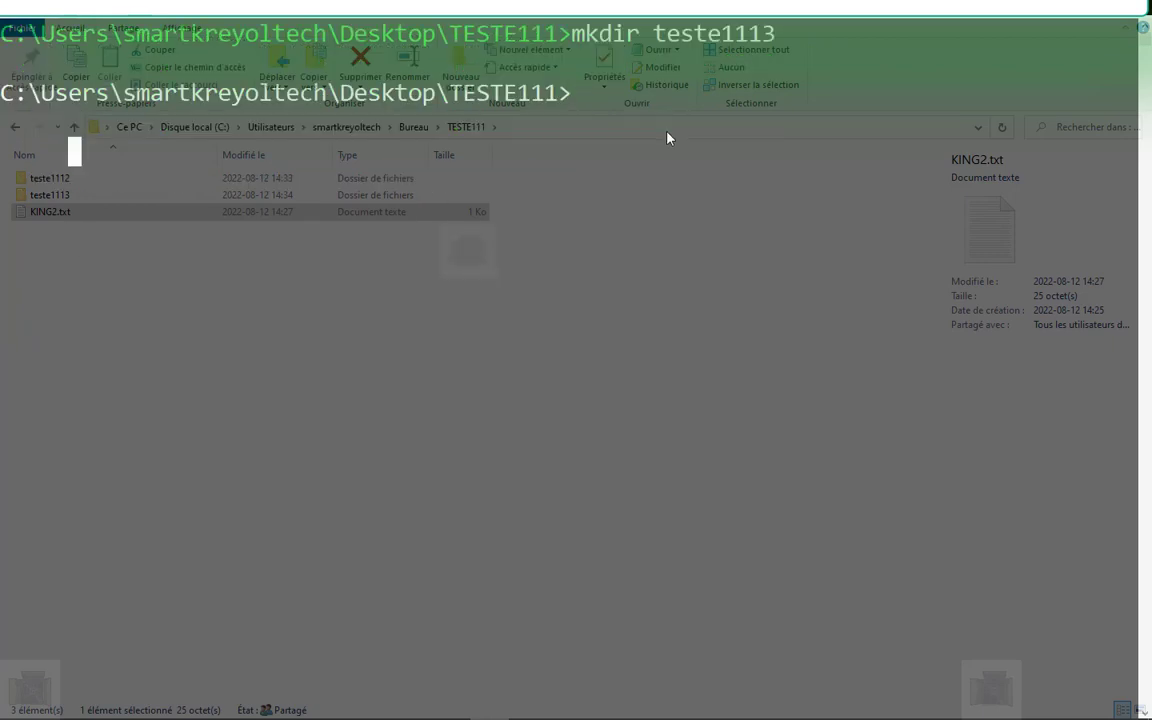
type("cls")
key("Return")
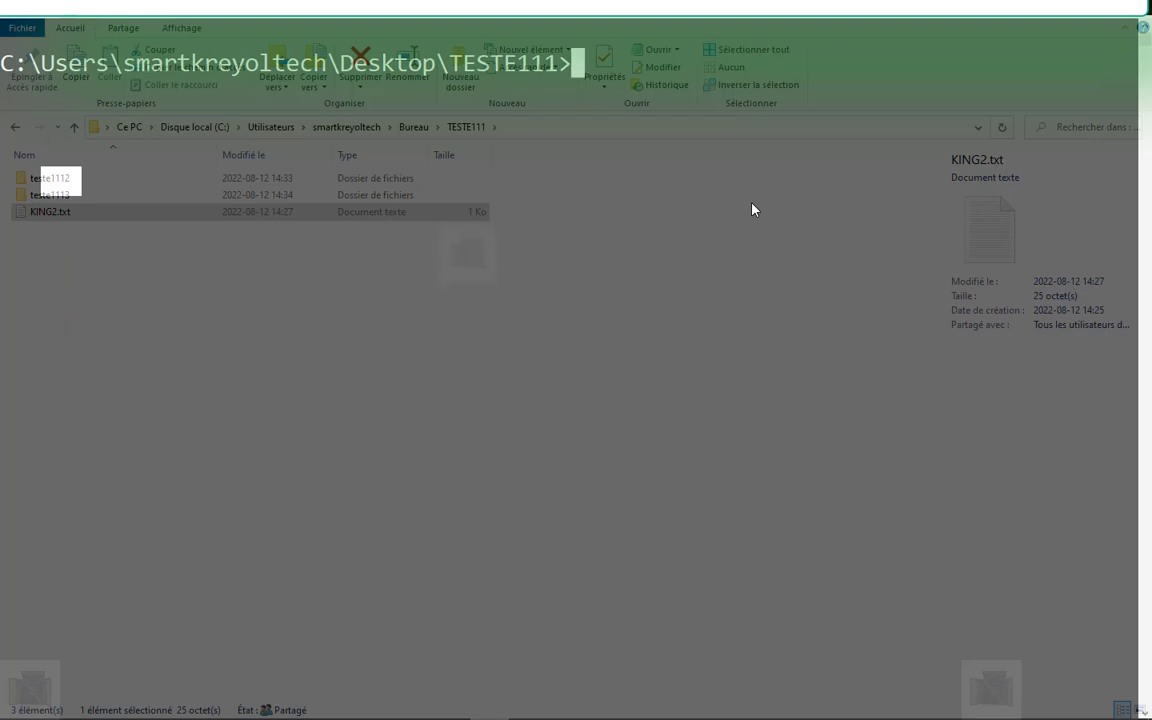
type("mk")
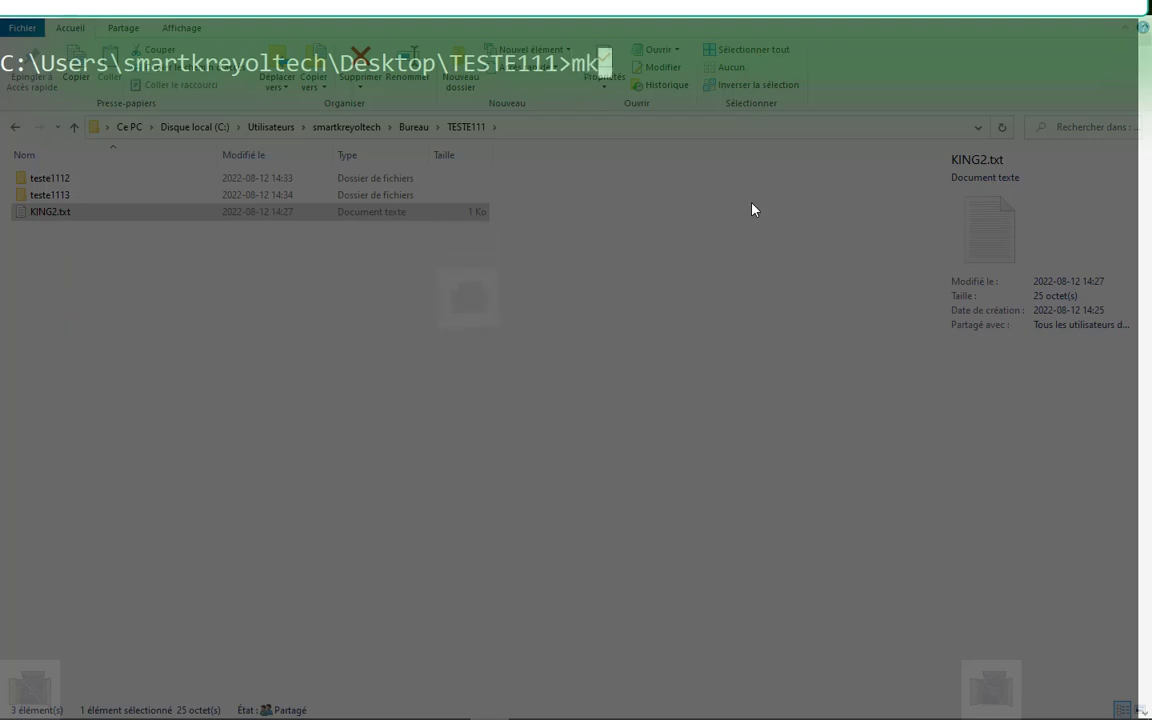
type("dir test3500")
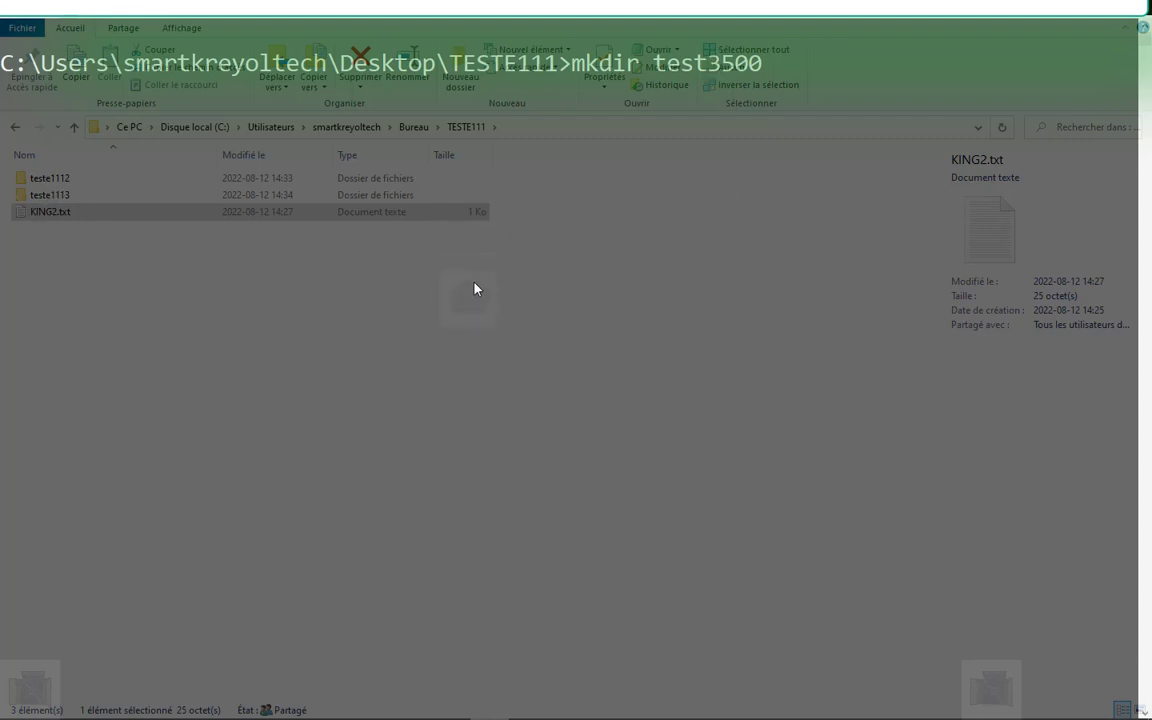
key("Return")
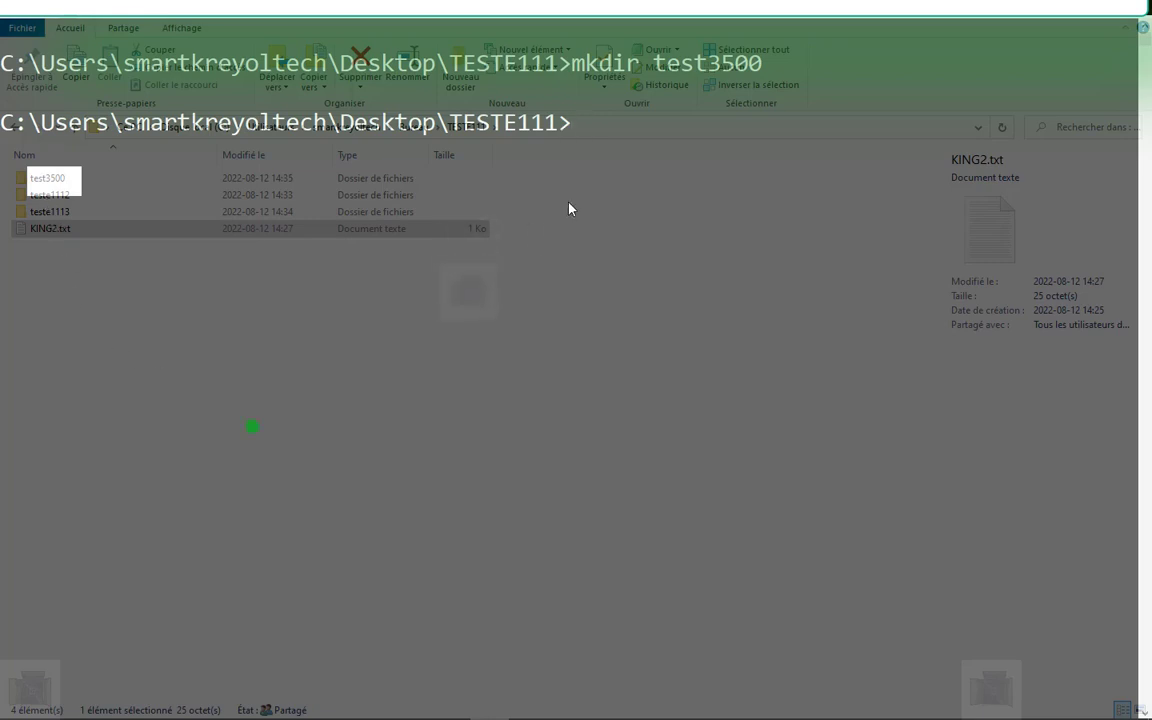
Step: Clear the console with cls, correcting the mistyped last letter of the command
type("clq")
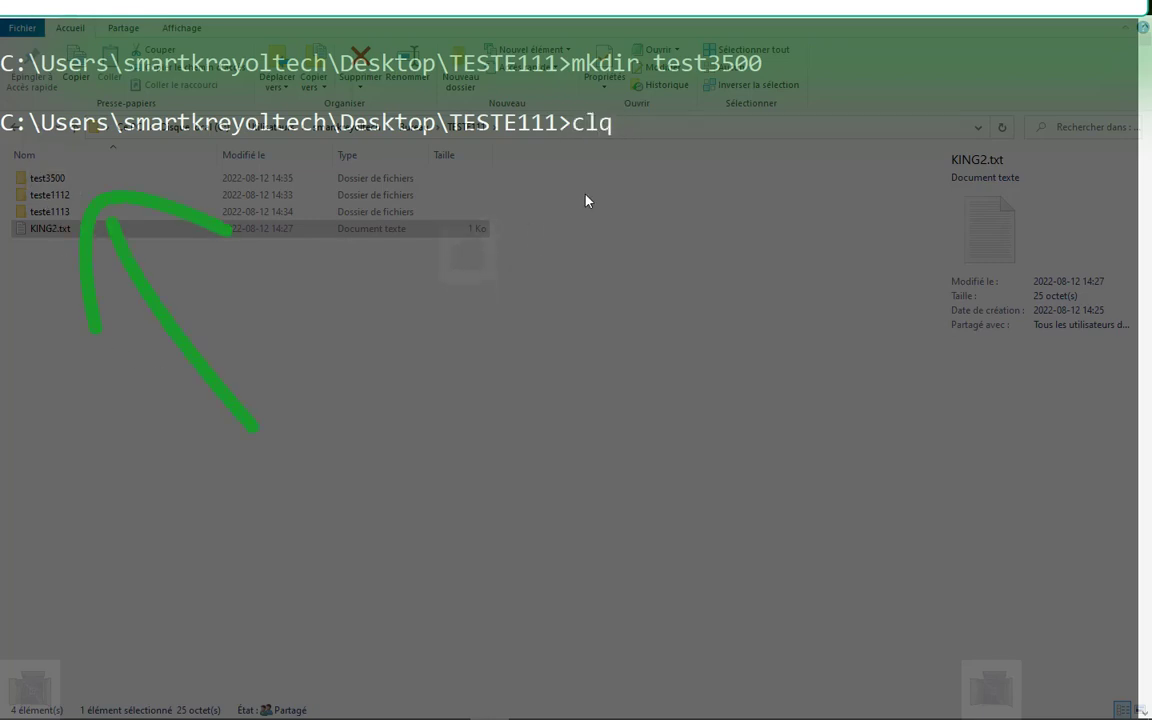
key("BackSpace")
type("s")
key("Return")
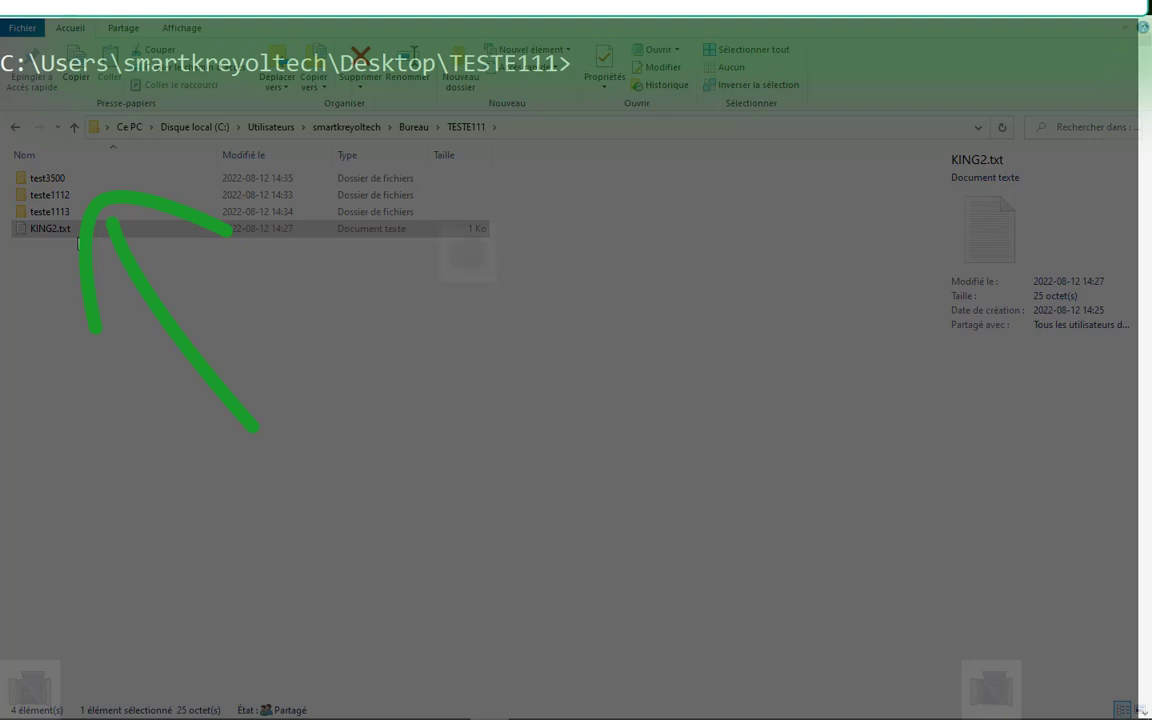
Step: Make the Command Prompt window's background opaque again through its properties
key("alt+space")
key("p")
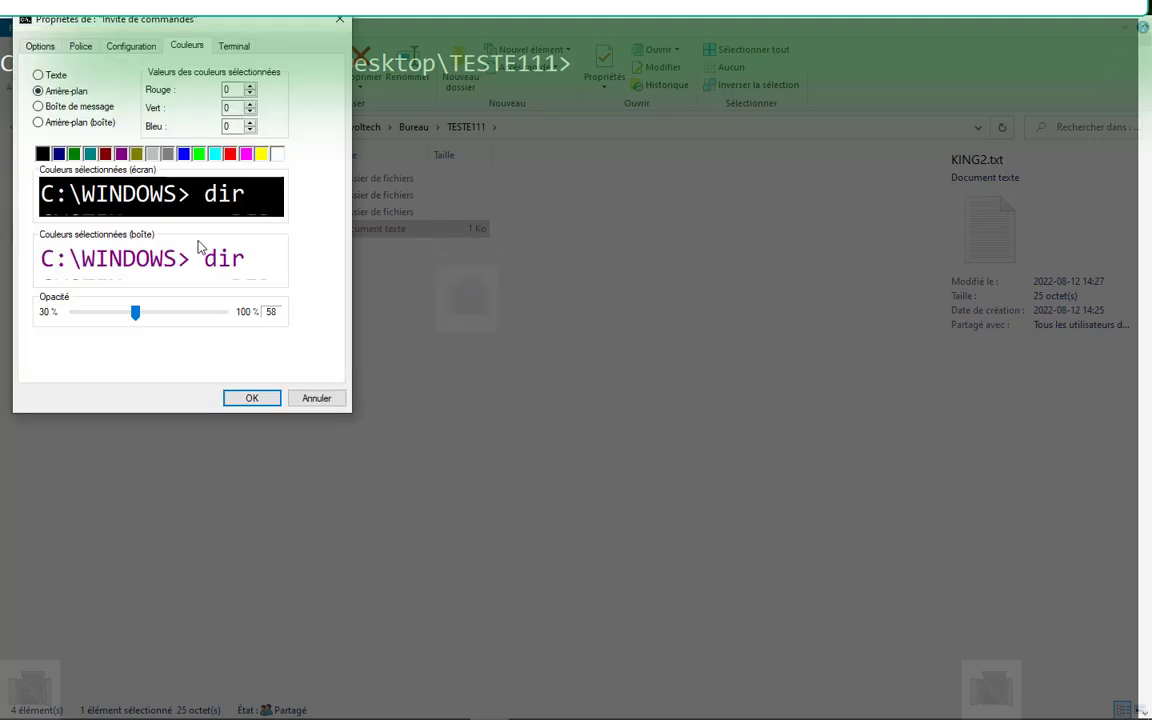
left_click(81, 48)
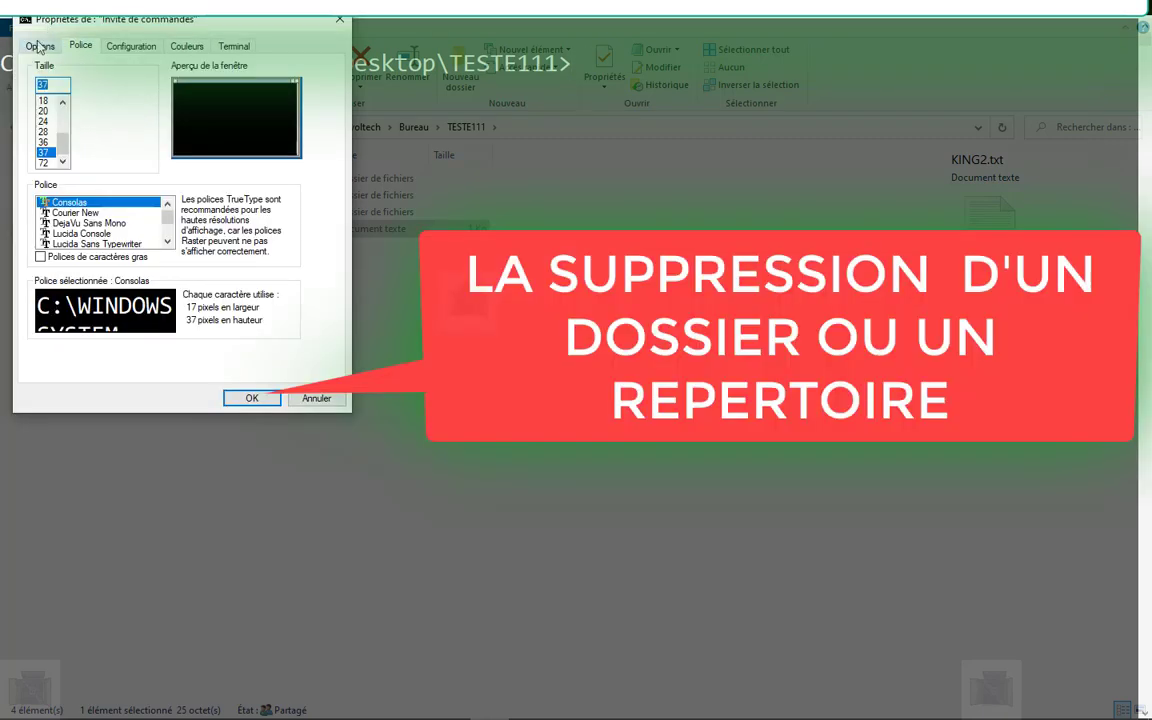
left_click(38, 47)
left_click(80, 47)
key("Escape")
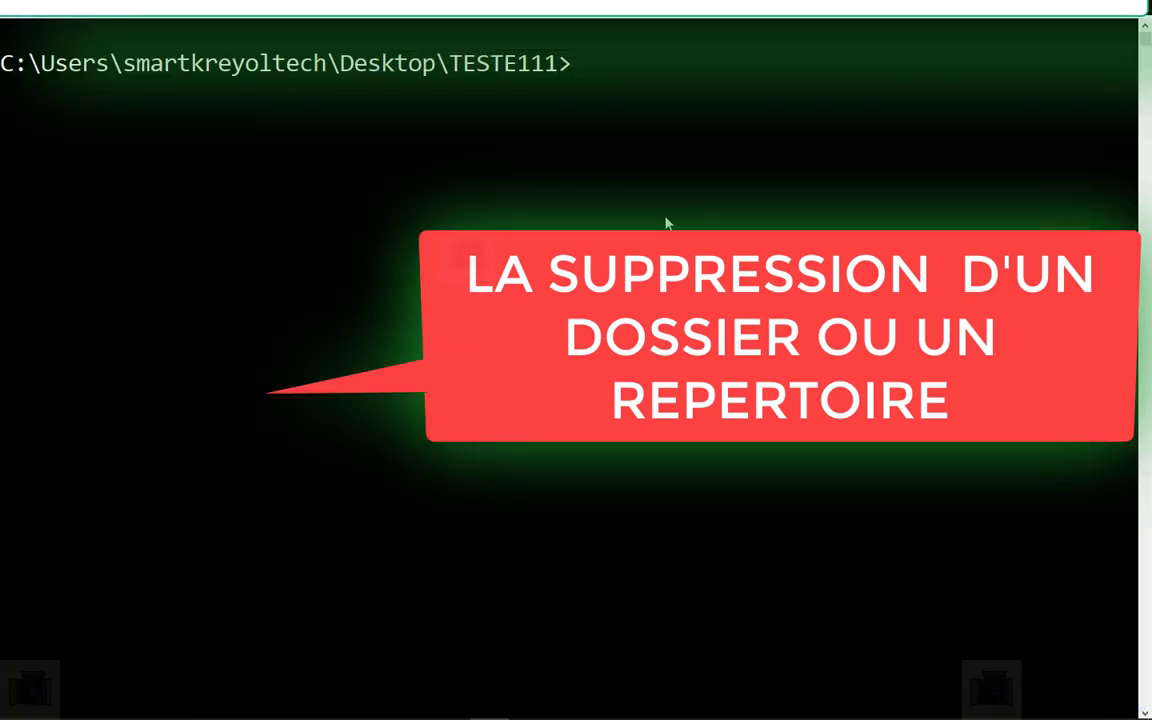
Step: Change the console text to light green with color a and clear the screen with cls
type("c")
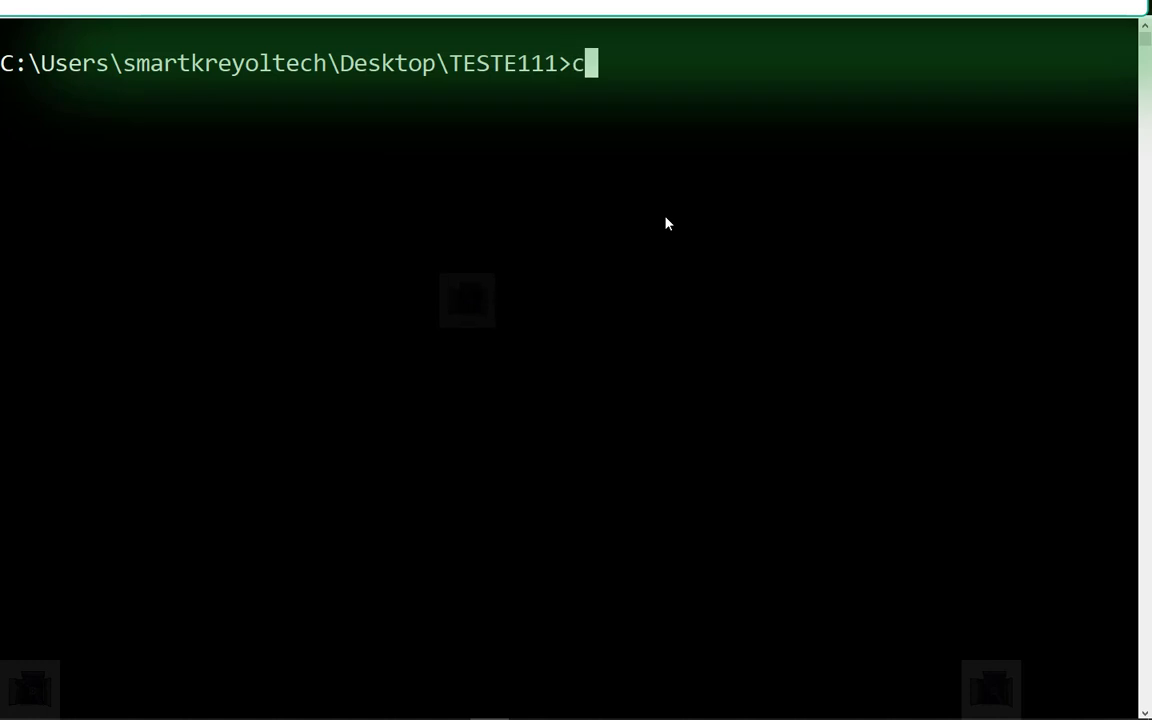
type("olor a")
key("Return")
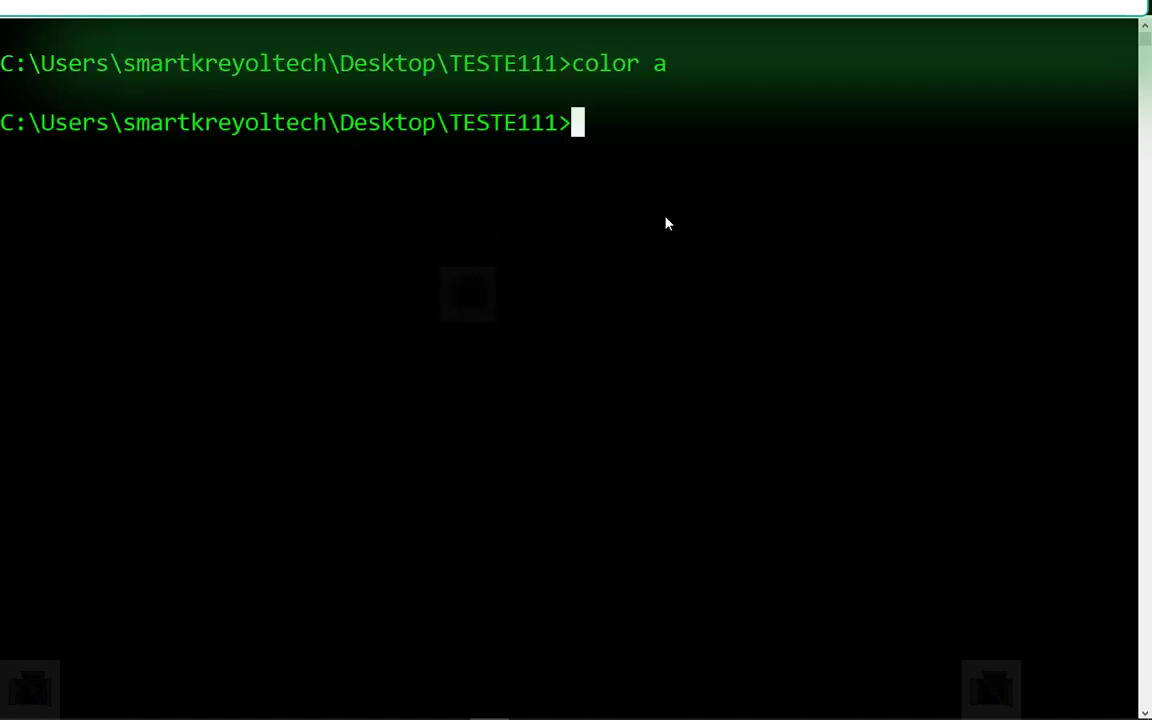
type("cls")
key("Return")
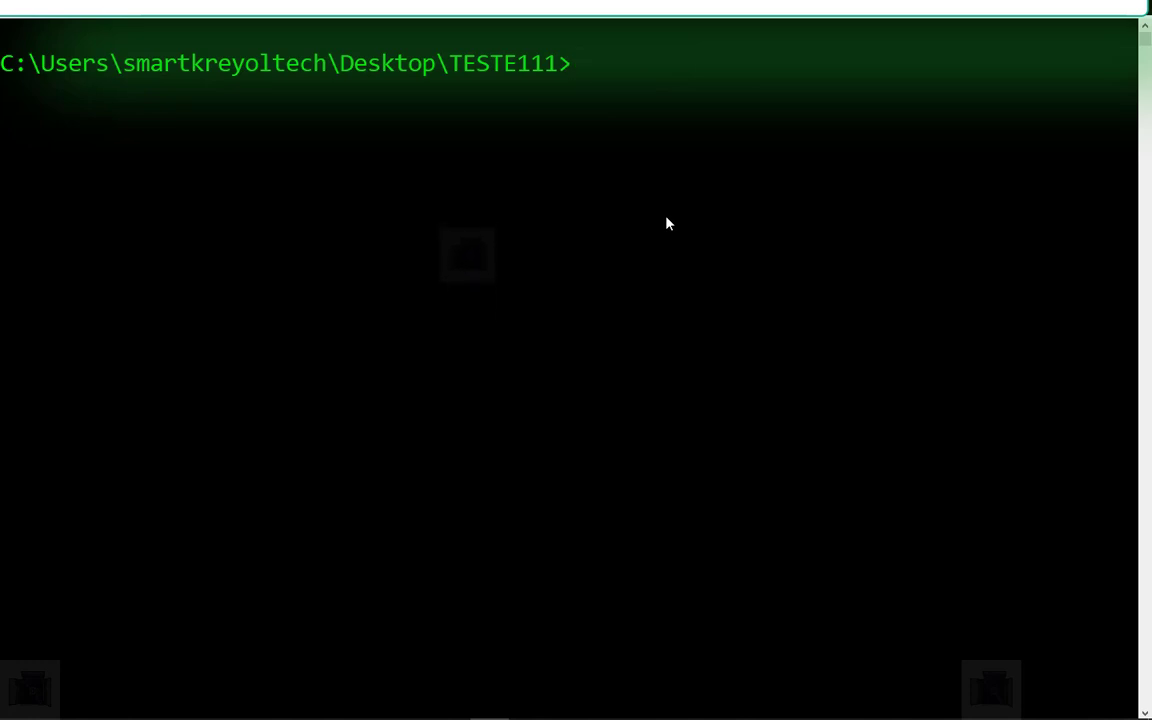
Step: List the contents of TESTE111 with dir and highlight the entries KING2.txt, test3500, teste1112 and teste1113 one after another
type("dir")
key("Return")
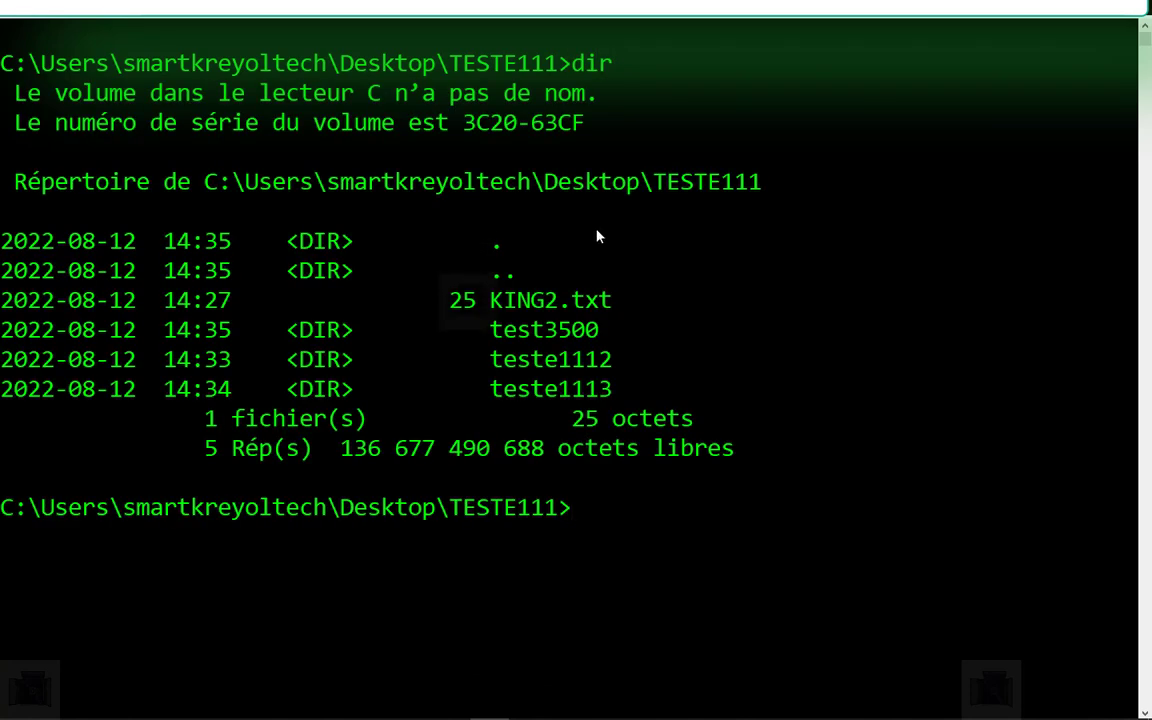
left_click_drag(450, 304, 555, 304)
left_click_drag(483, 333, 604, 338)
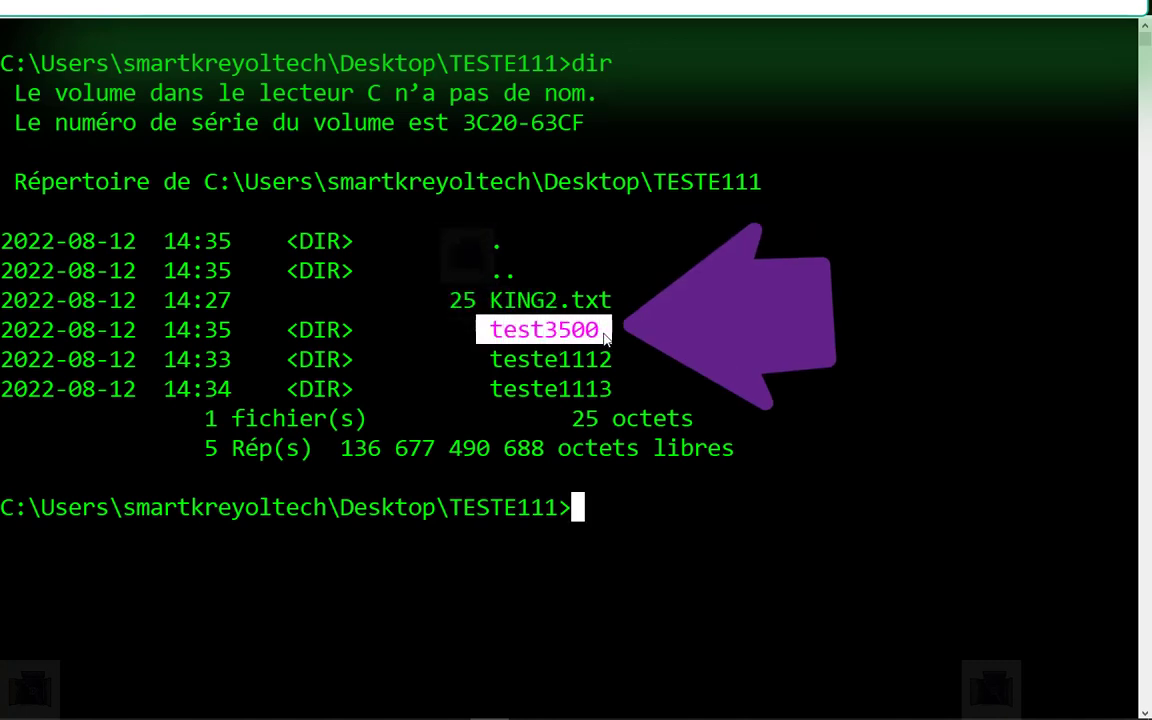
left_click_drag(496, 360, 612, 364)
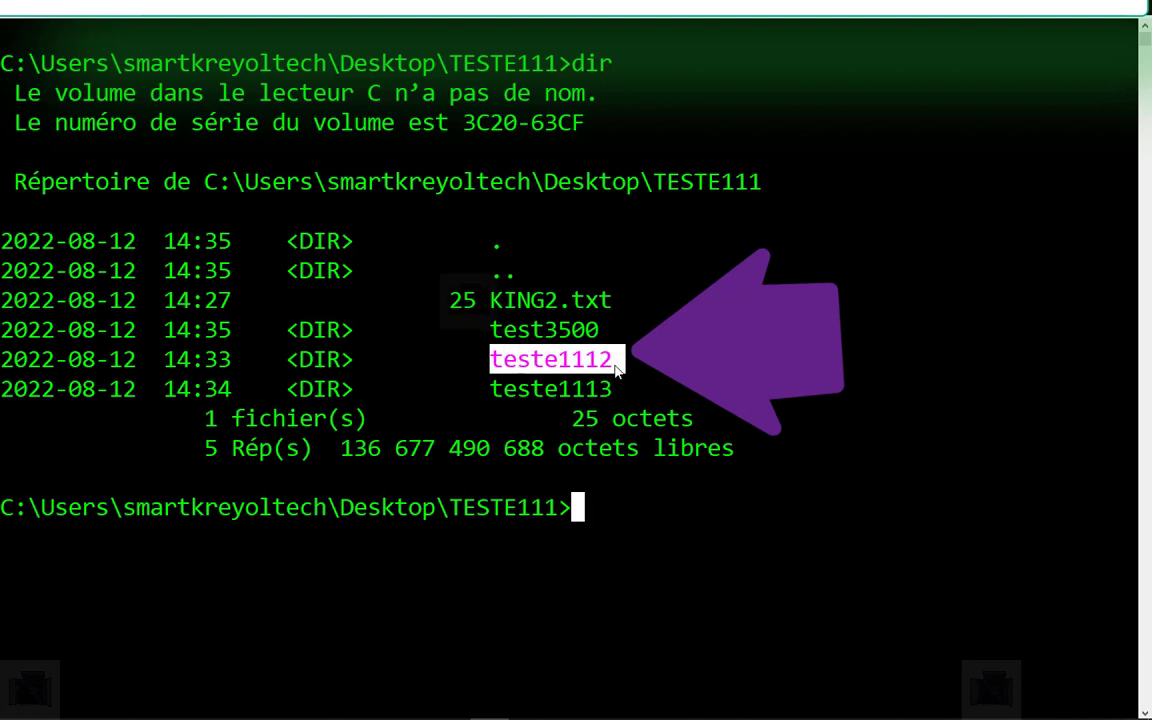
left_click_drag(492, 390, 638, 392)
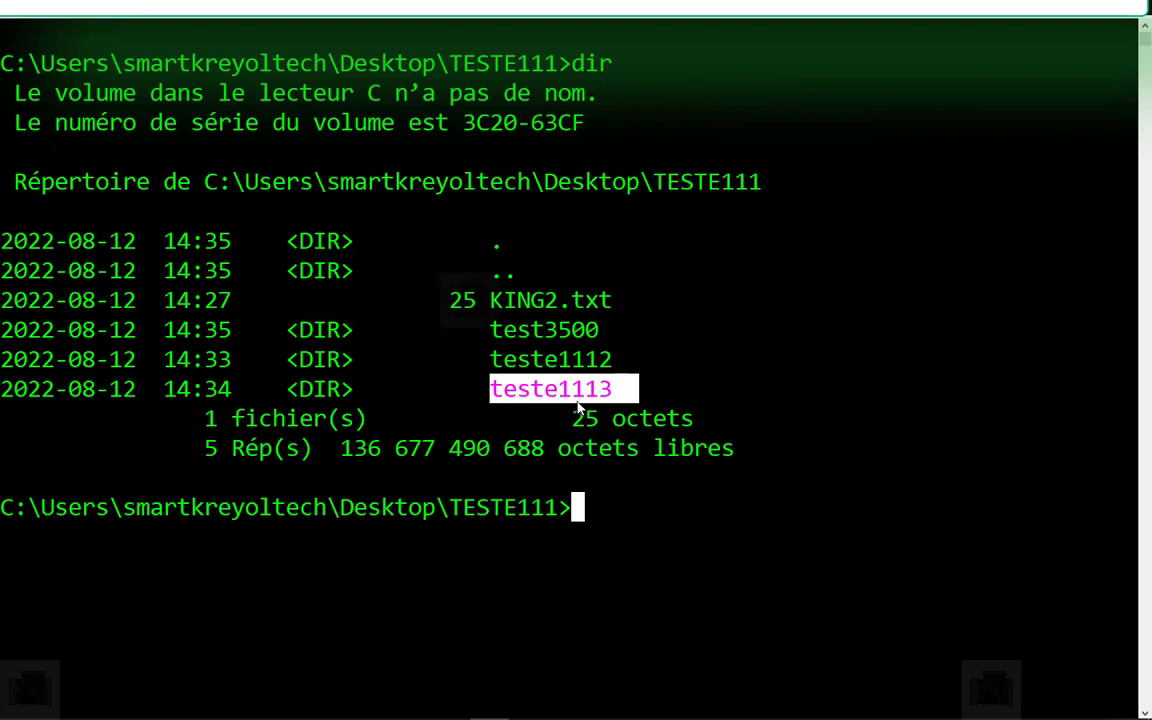
left_click(630, 505)
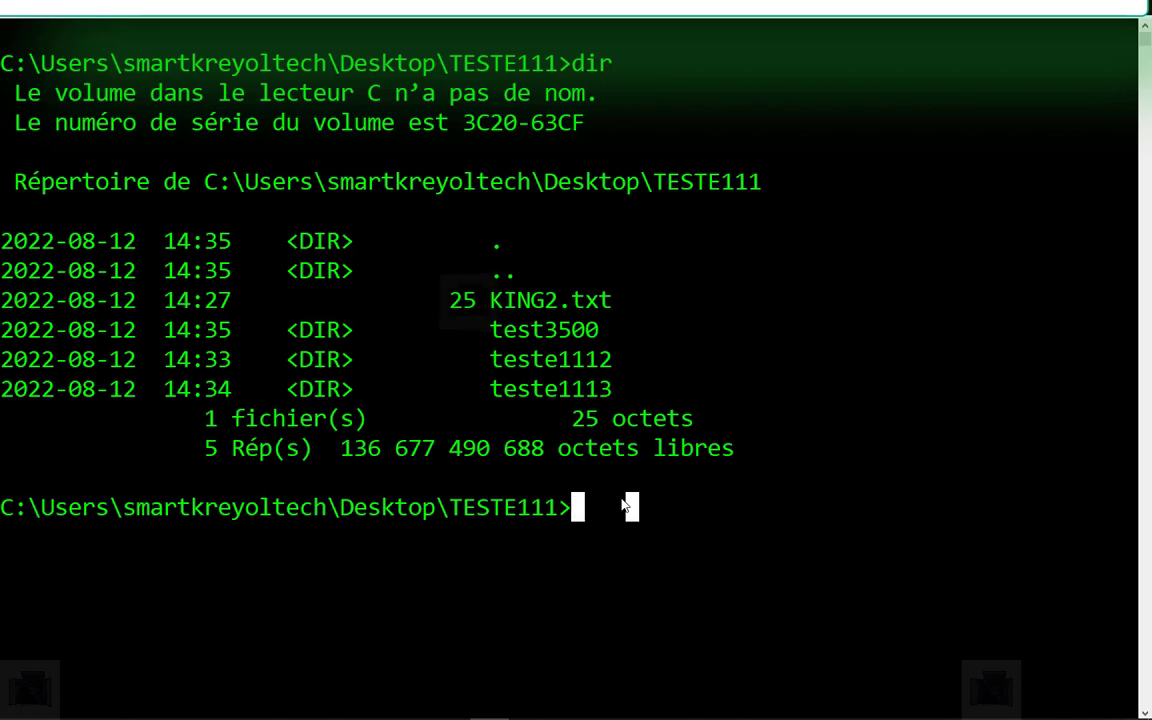
Step: Display the help for the directory removal command with RD /? and read its /S and /Q options
type("RD")
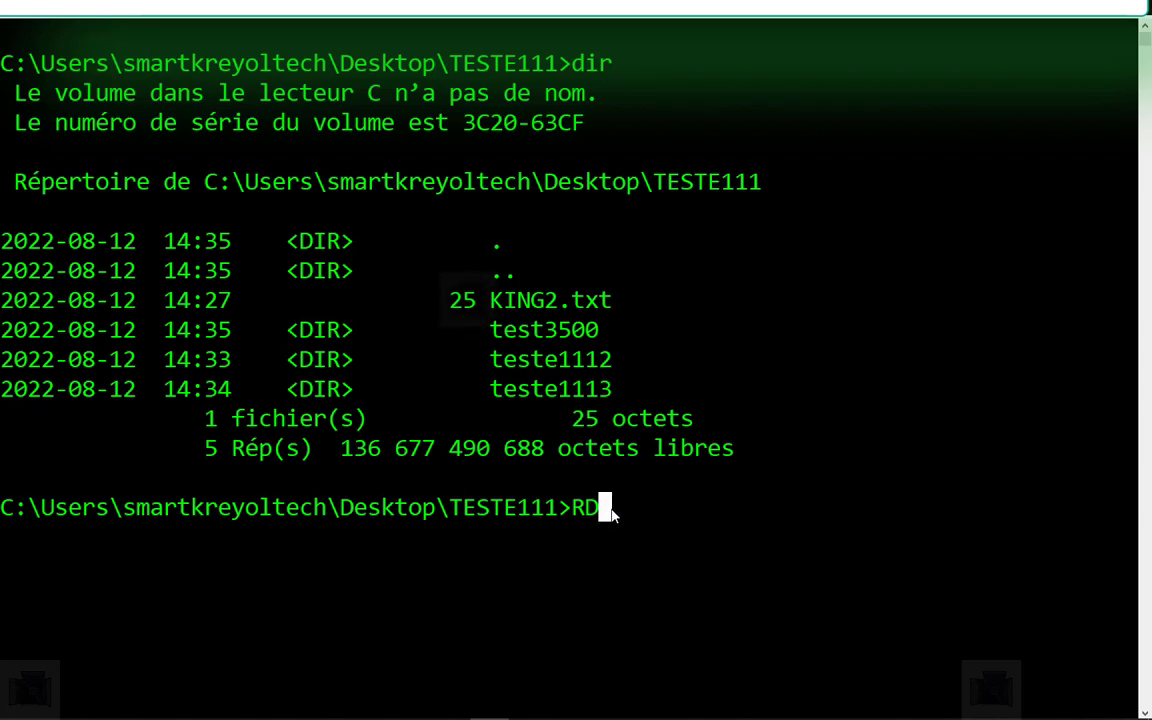
mouse_move(600, 508)
left_mouse_down()
mouse_move(585, 510)
mouse_move(600, 510)
left_mouse_up()
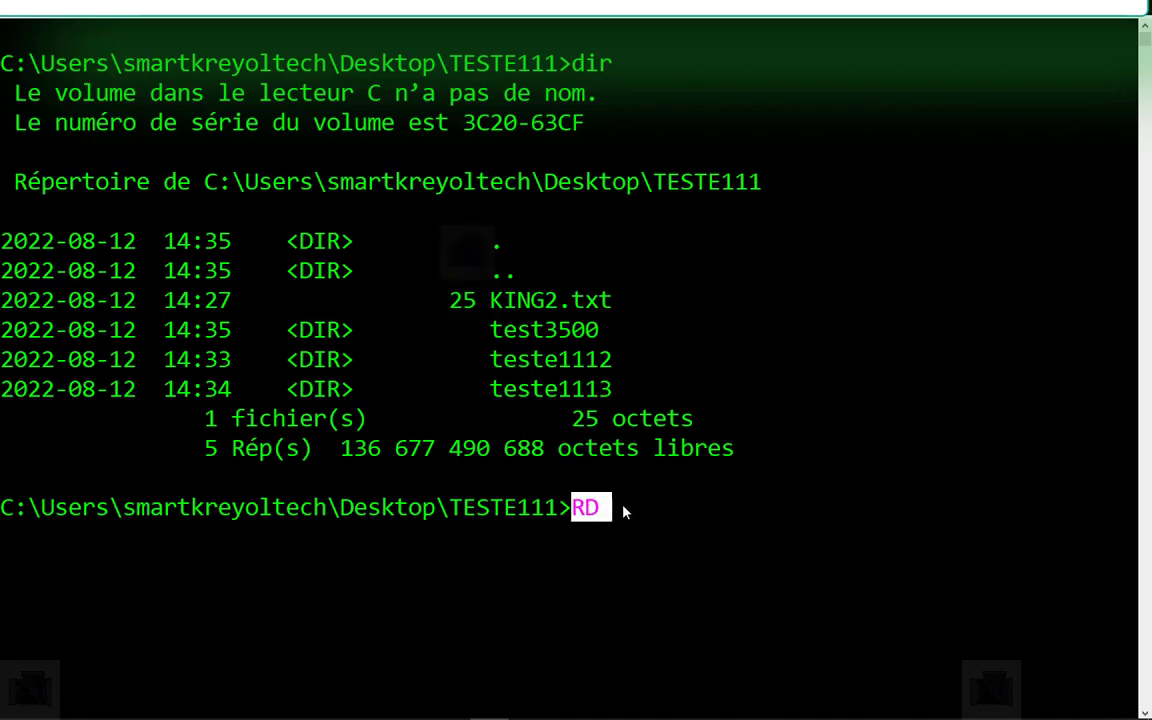
key("BackSpace")
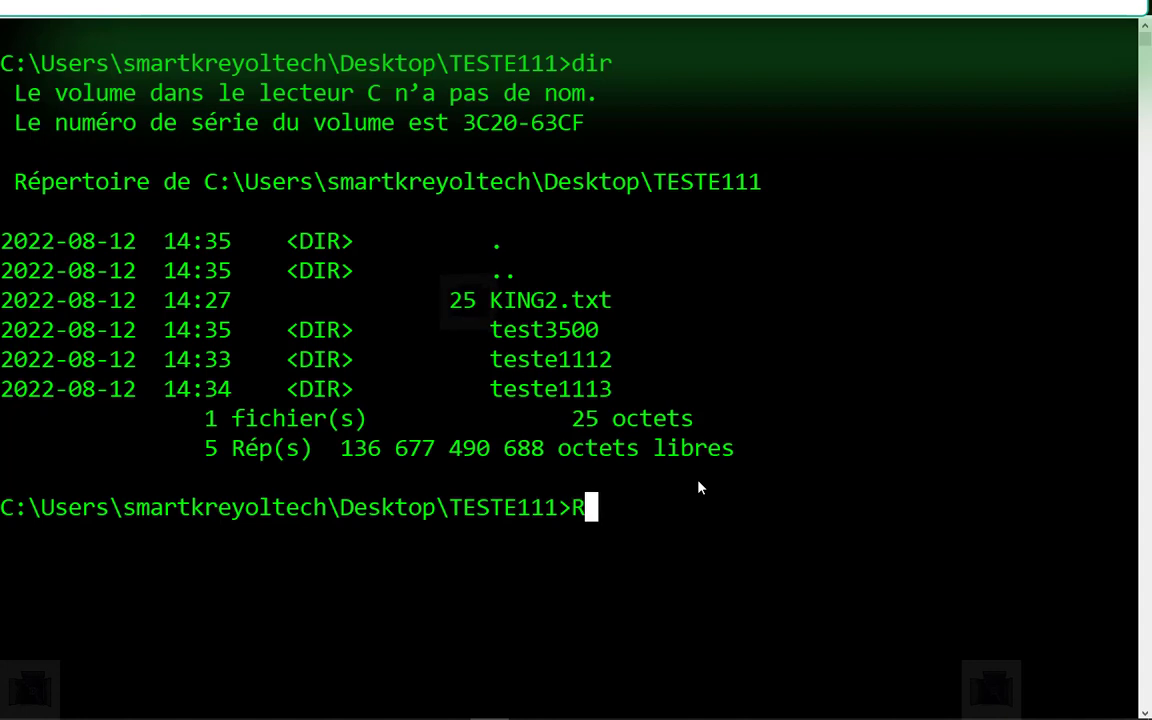
key("BackSpace")
type("D")
key("Left")
type("R")
key("End")
type("/")
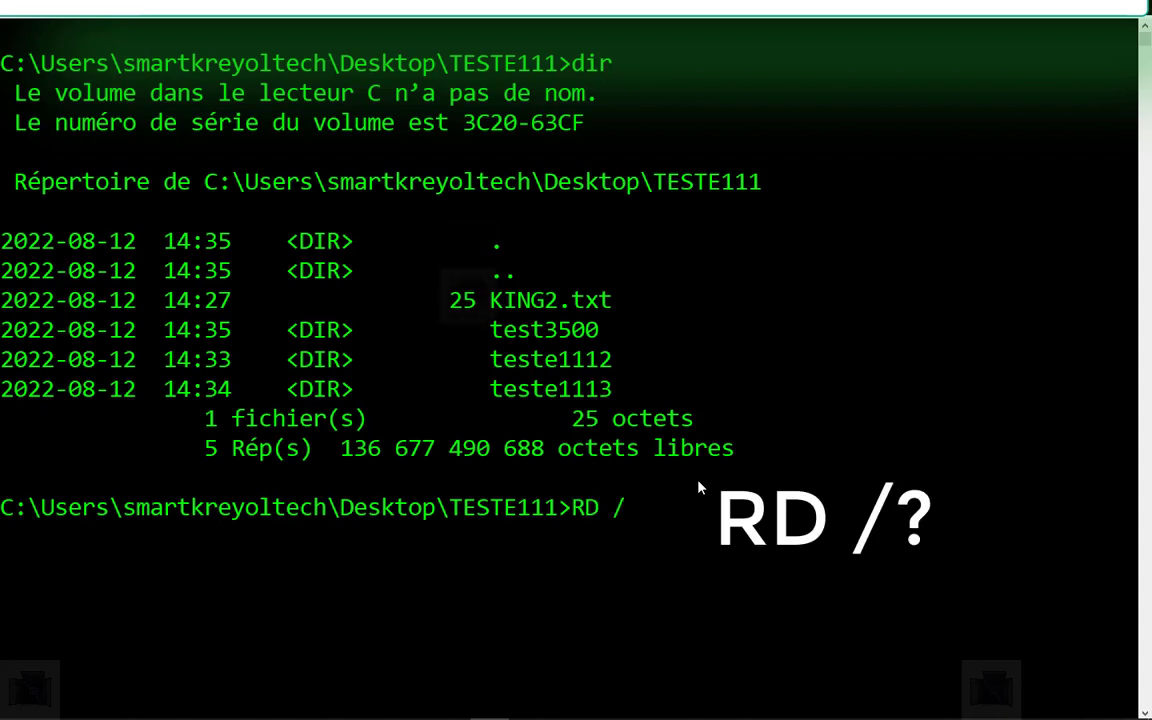
type("?")
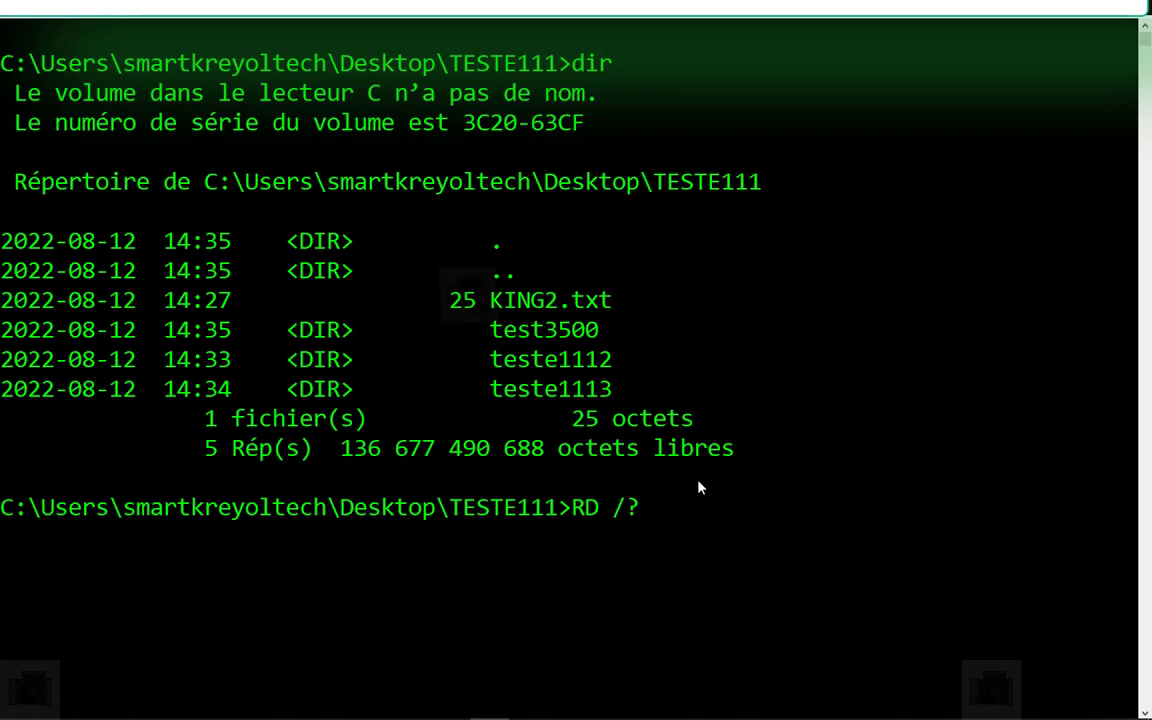
key("Return")
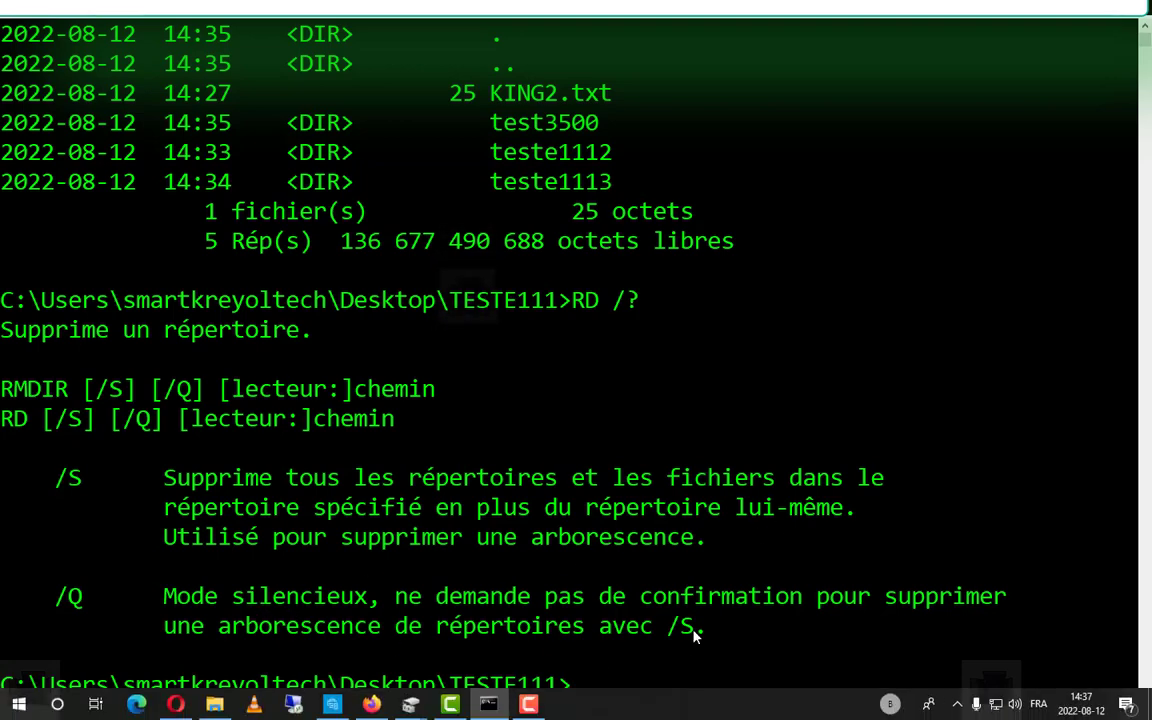
scroll(708, 611, "down", 1)
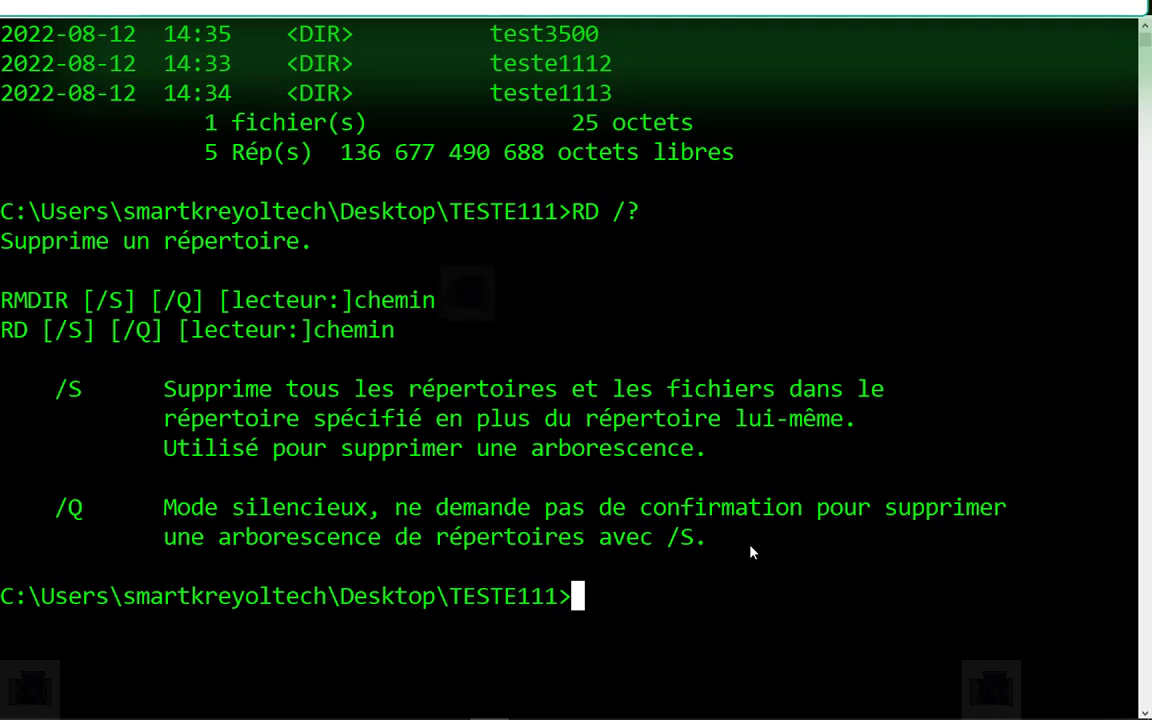
Step: Delete the teste1112 directory with RD /S TESTE1112, confirm with O, and list the folder's contents with DIR
type("RD")
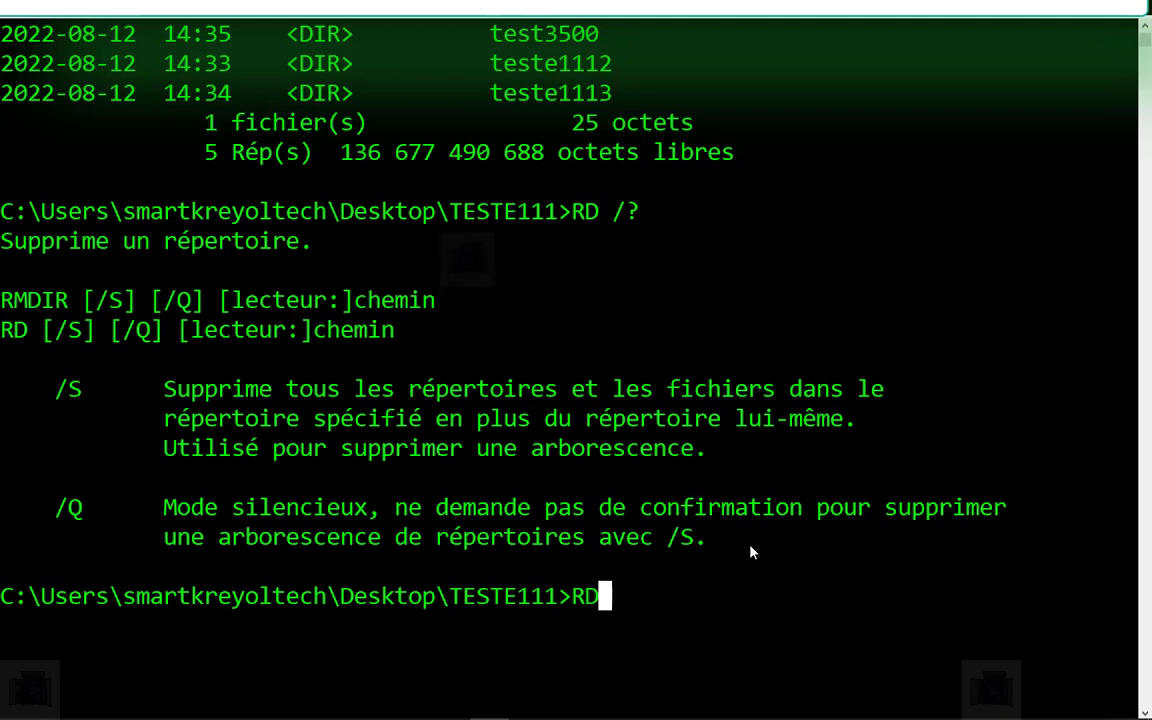
type(" /S")
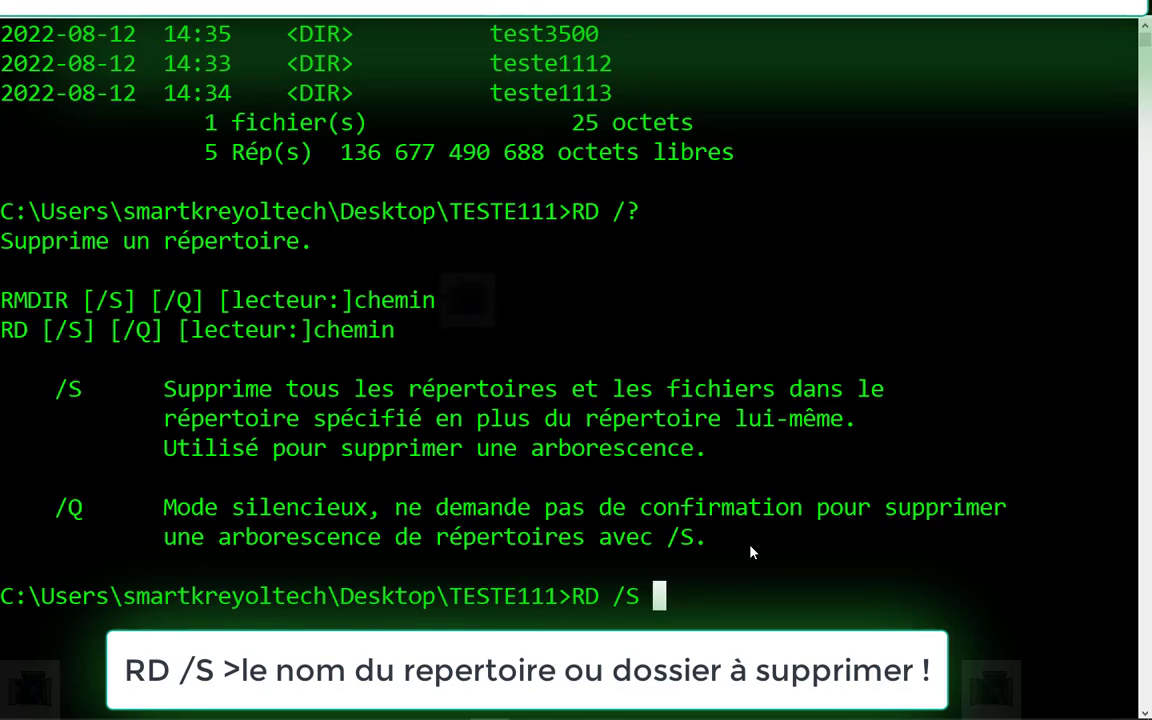
scroll(620, 200, "up", 1)
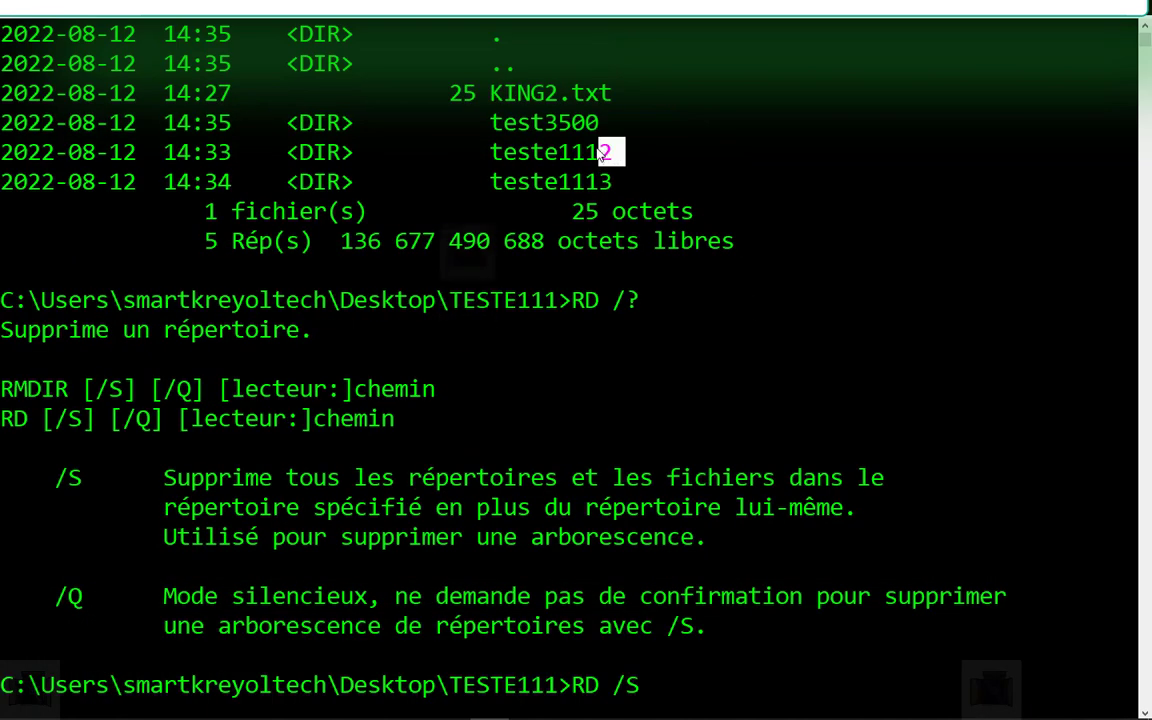
left_click_drag(603, 152, 521, 165)
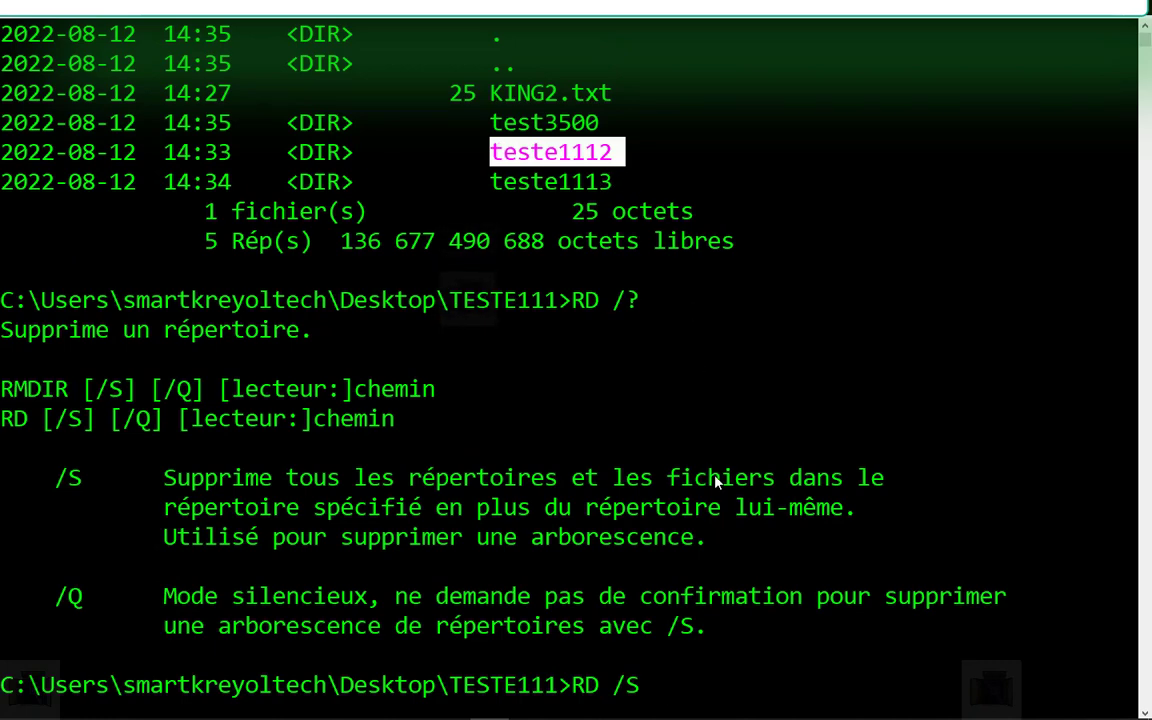
scroll(785, 662, "down", 1)
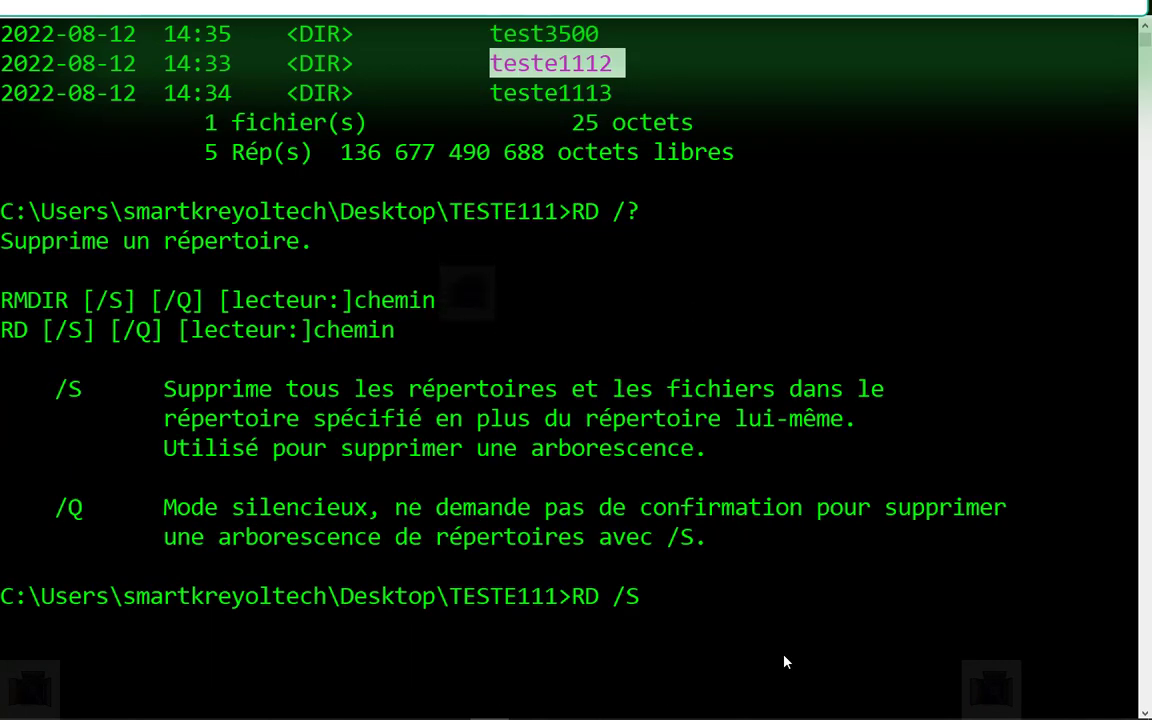
type("TES")
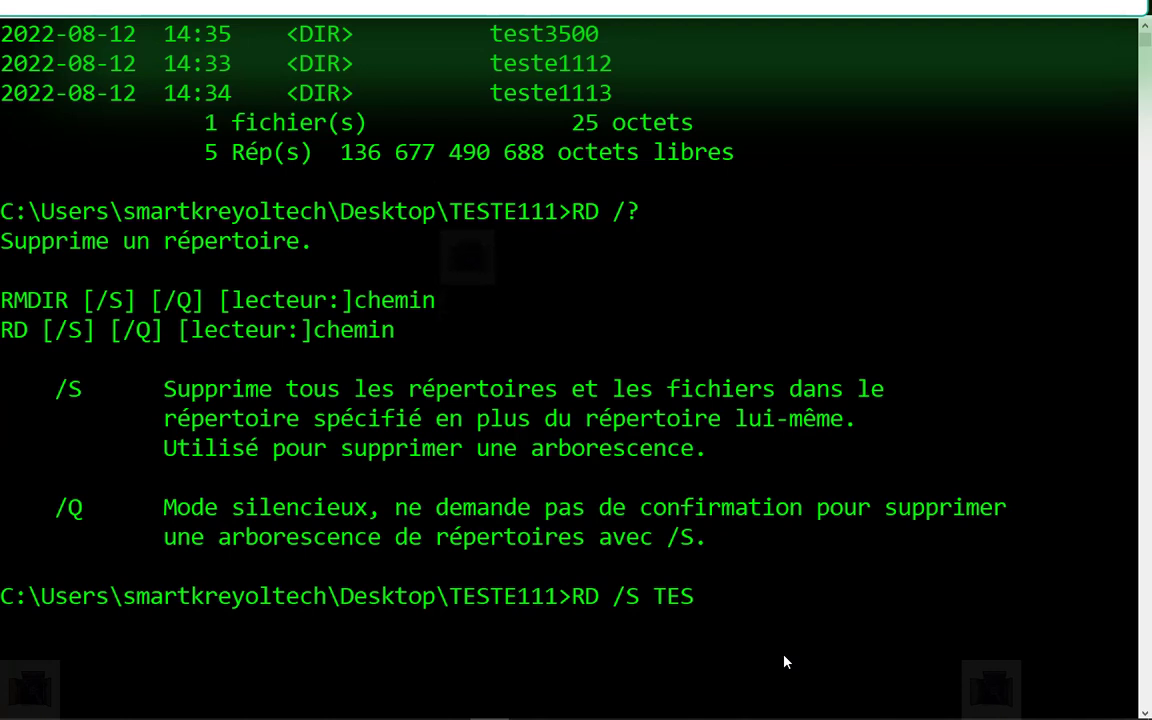
type("TE112")
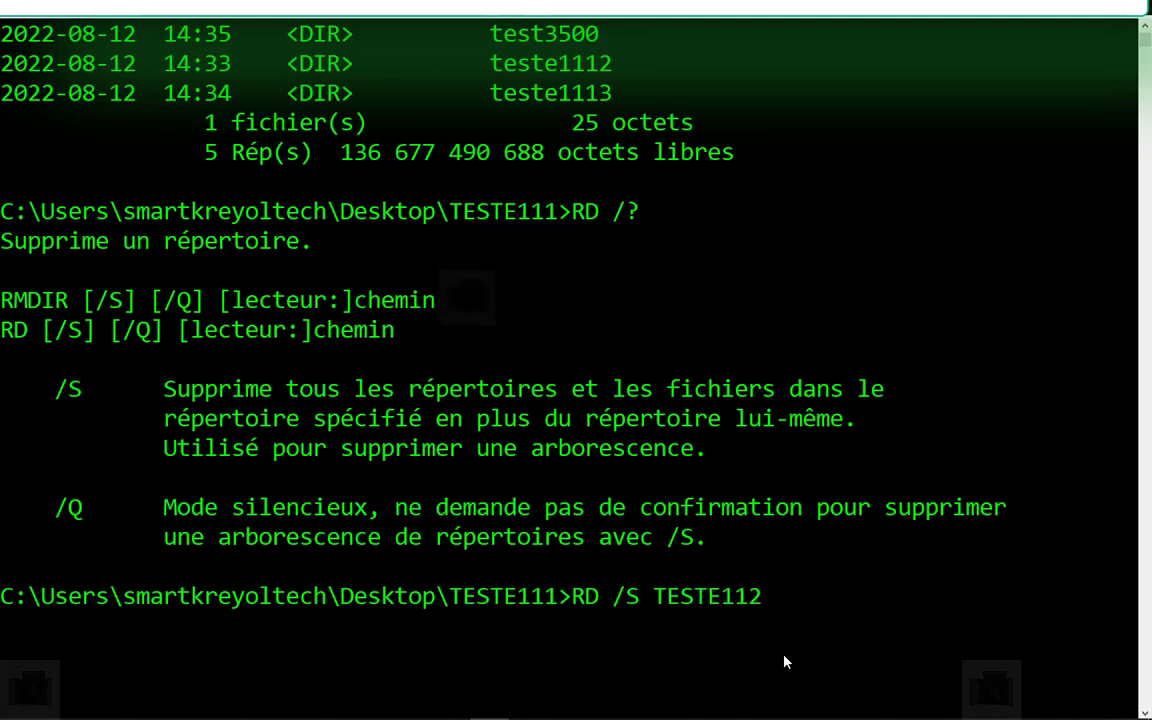
key("BackSpace")
type("12")
key("Return")
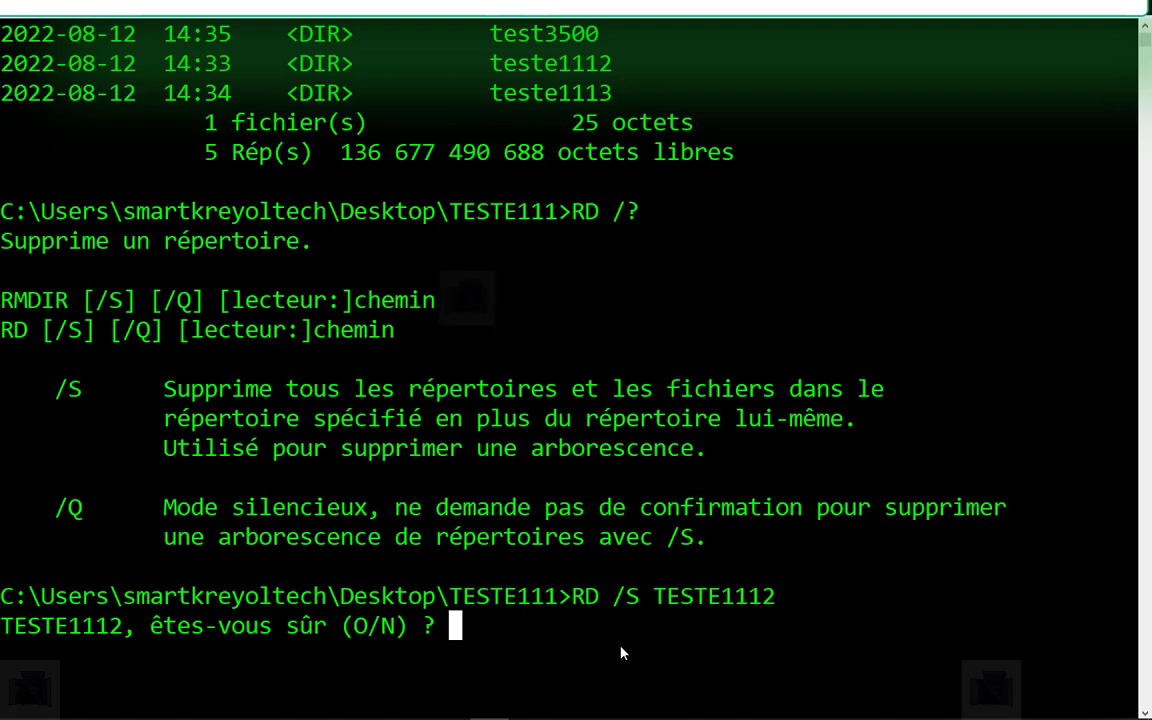
type("O")
key("Return")
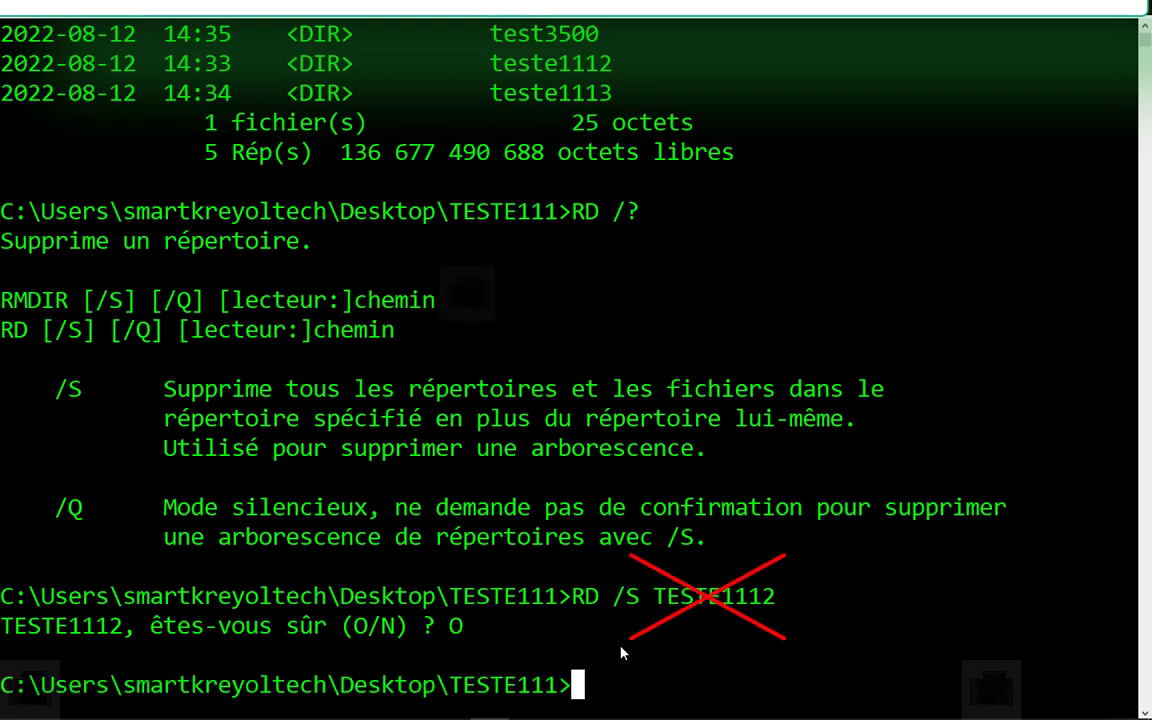
type("DIR")
key("Return")
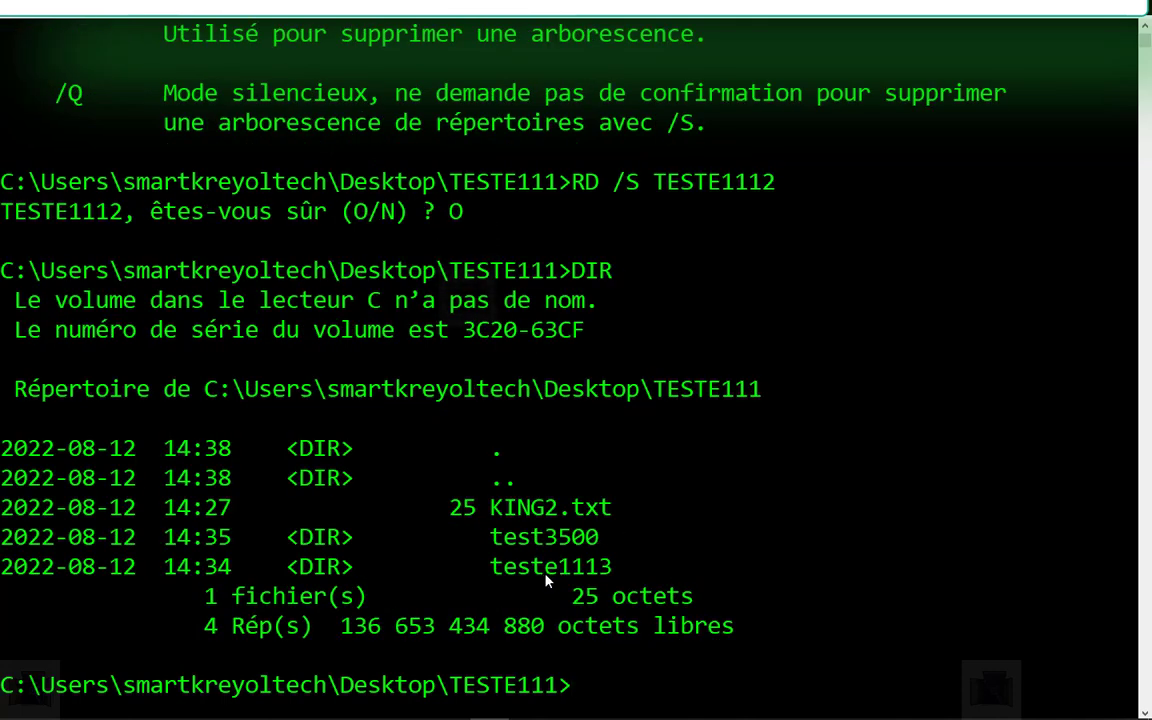
Step: Highlight the teste1113 entry in the listing and try running RD /Q without a directory name
left_click(600, 567)
left_click_drag(600, 567, 514, 578)
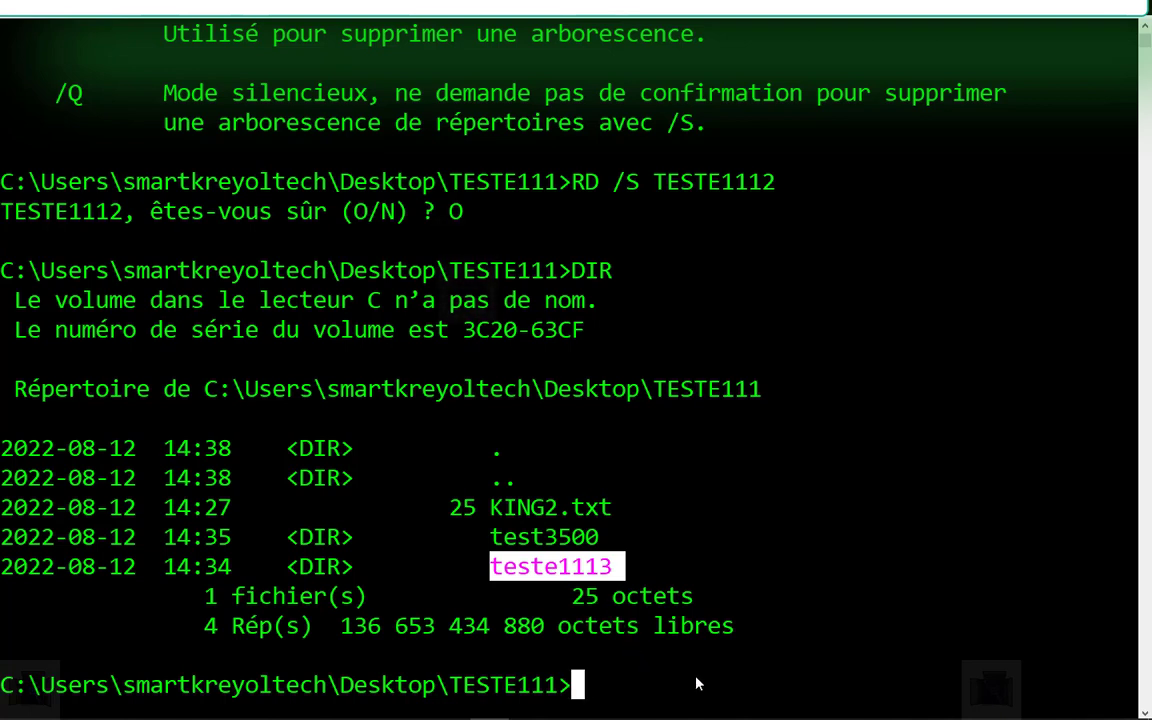
type("RD")
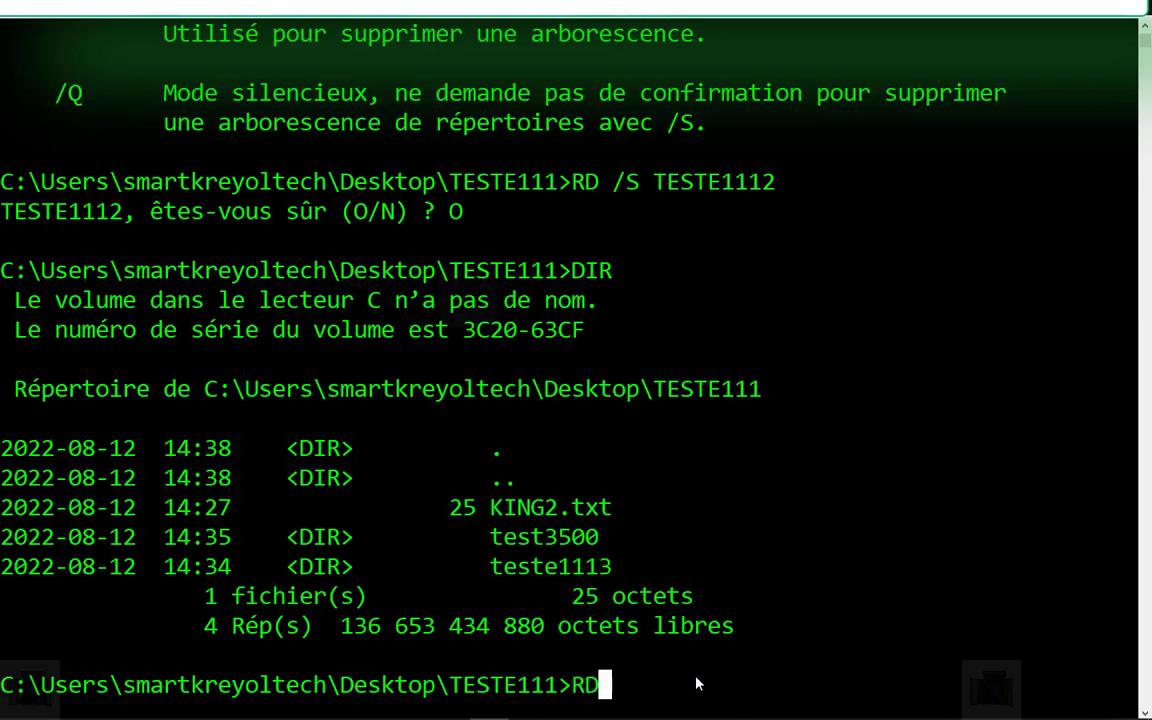
type(" /")
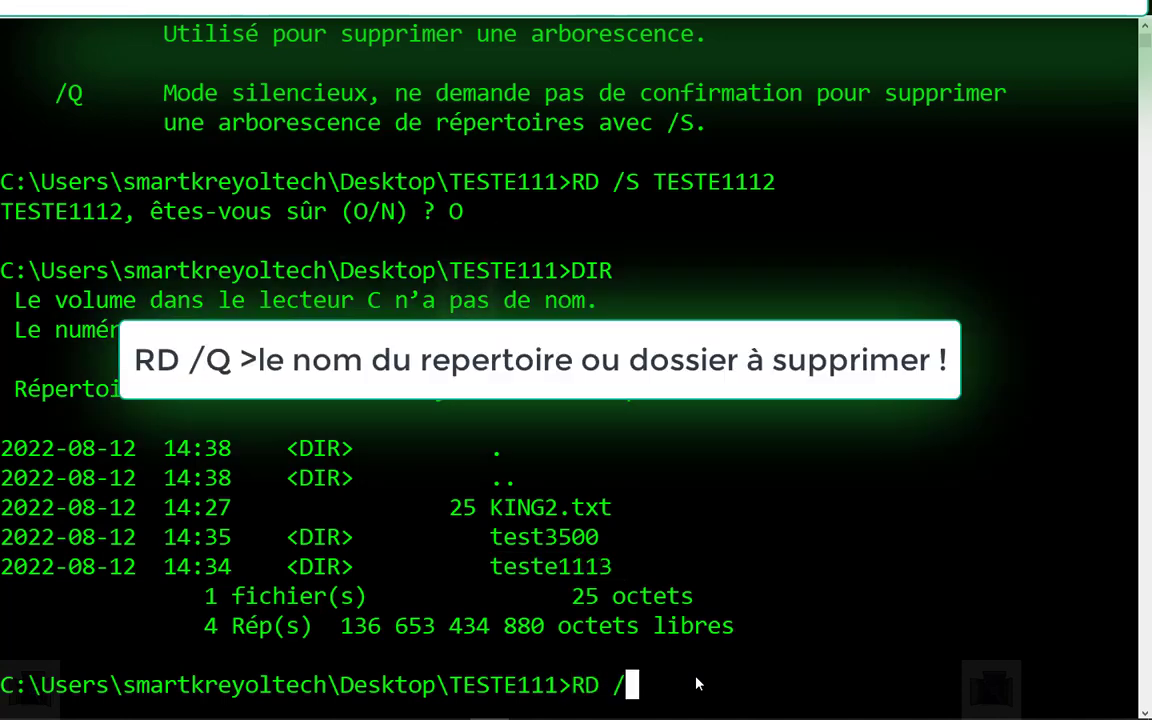
type("Q")
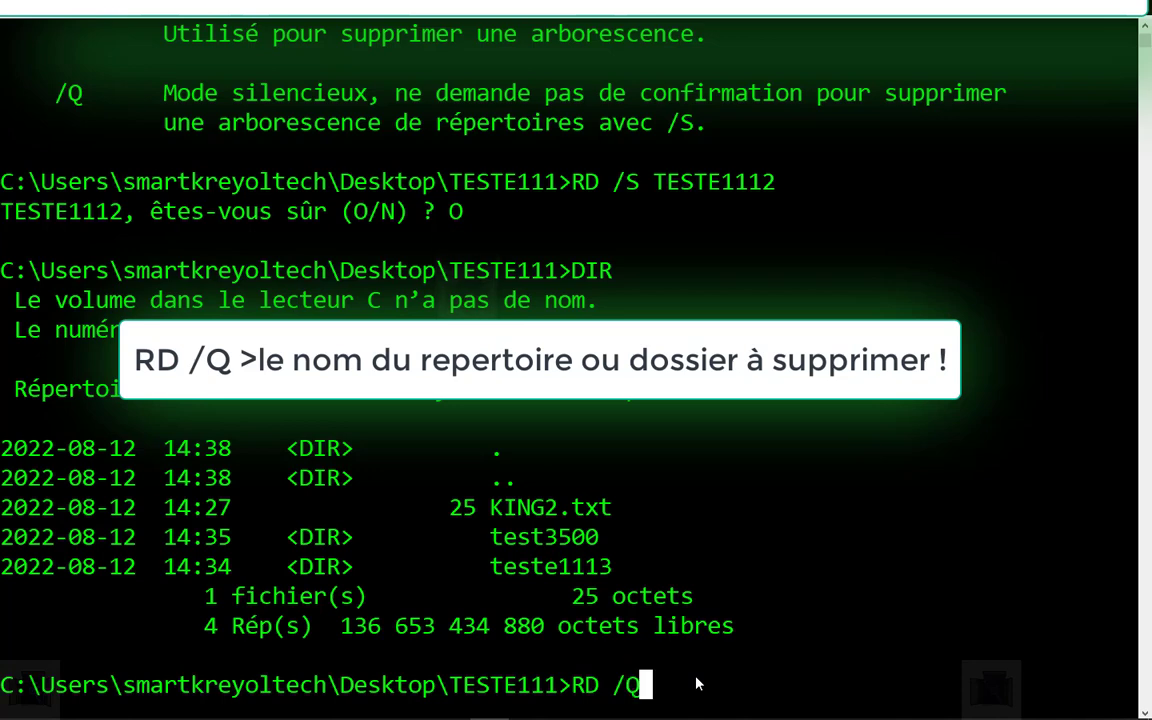
key("Return")
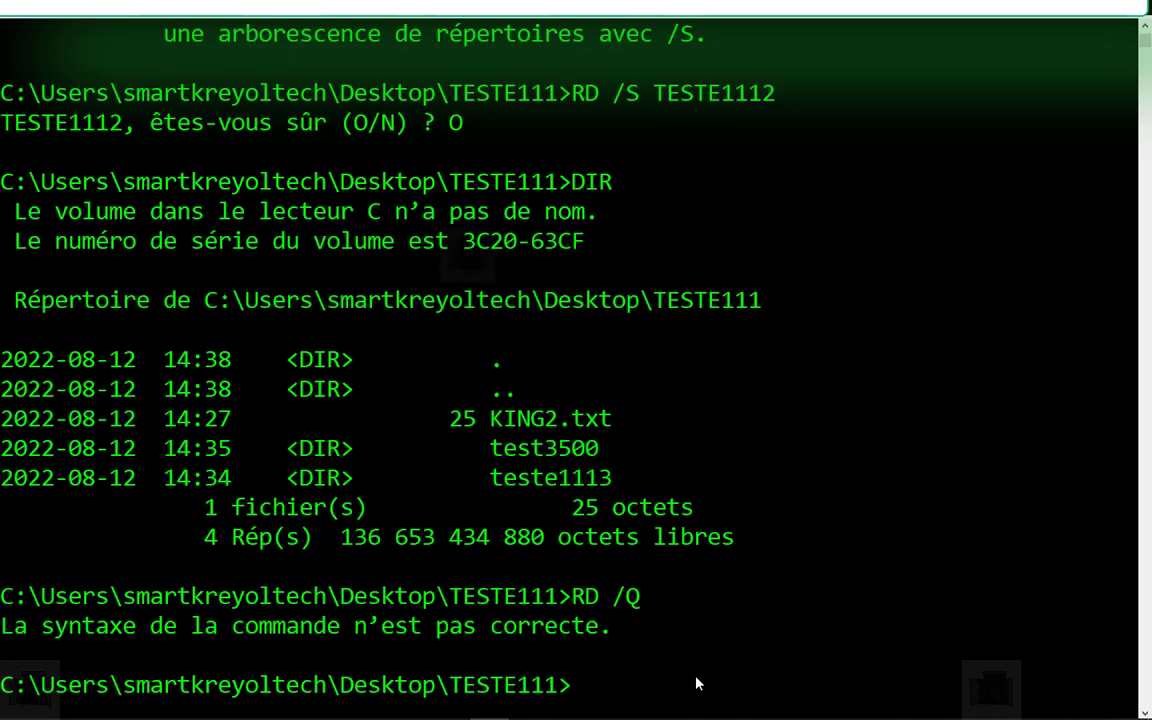
Step: Try to remove the directory in quiet mode with RD /Q TESTE 1113, with a space in the name
key("Up")
type("TES")
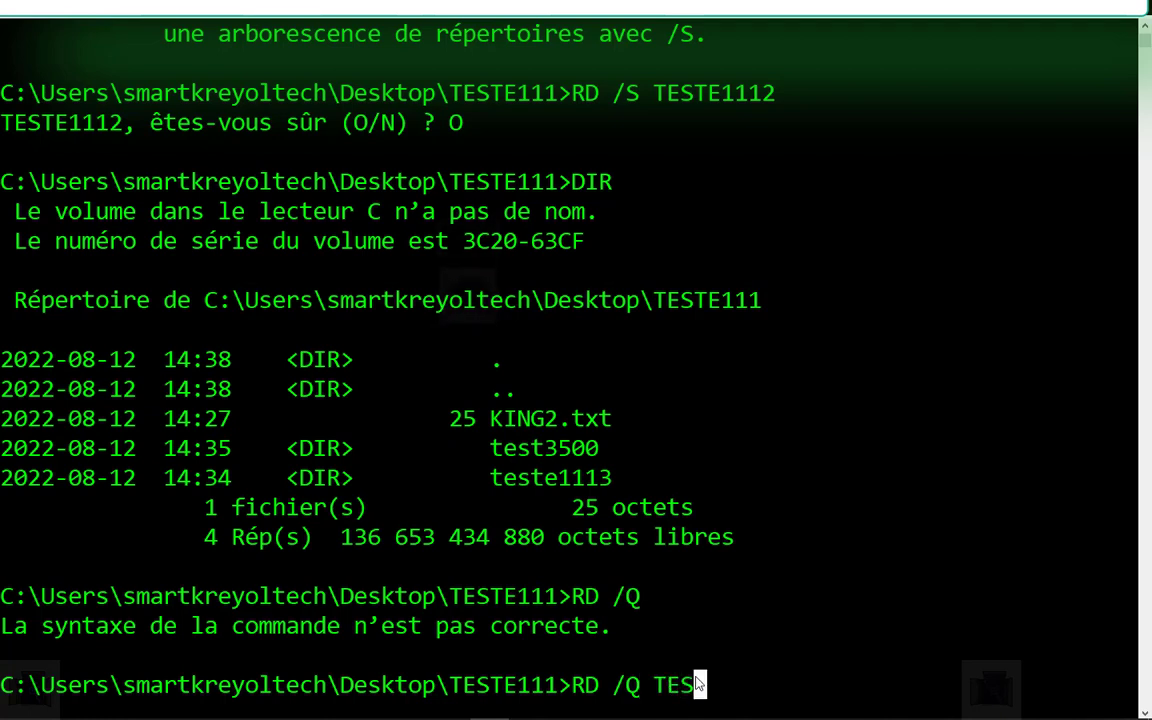
type("TE 11")
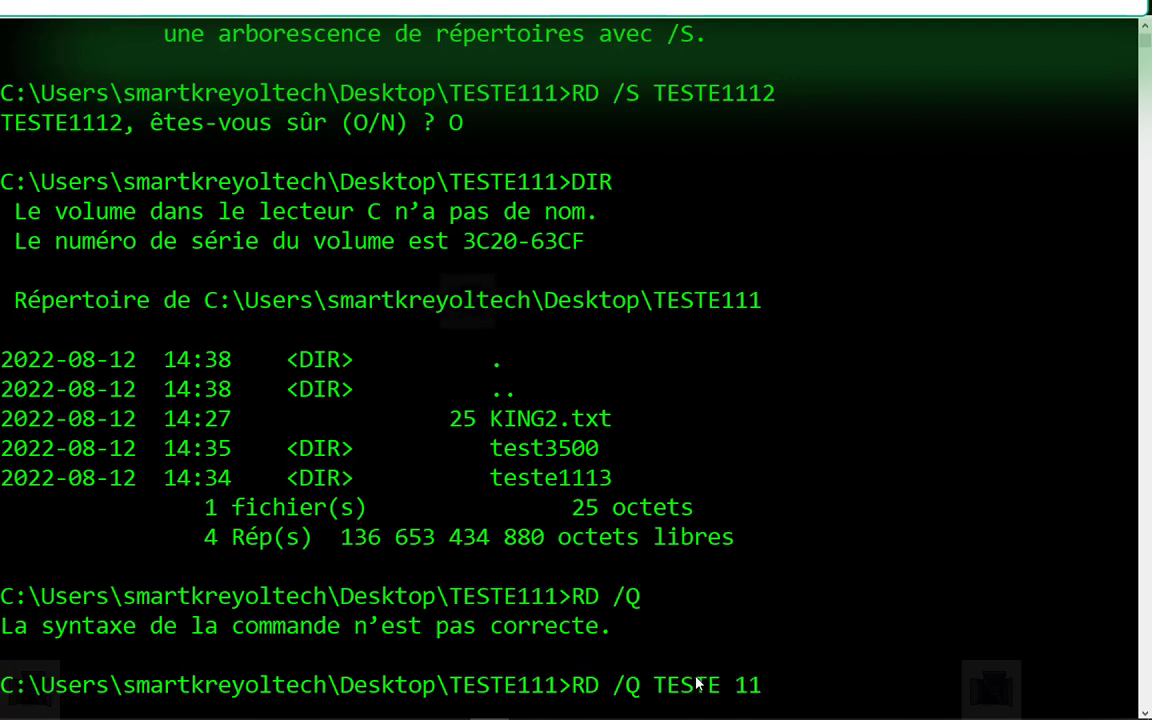
type("13")
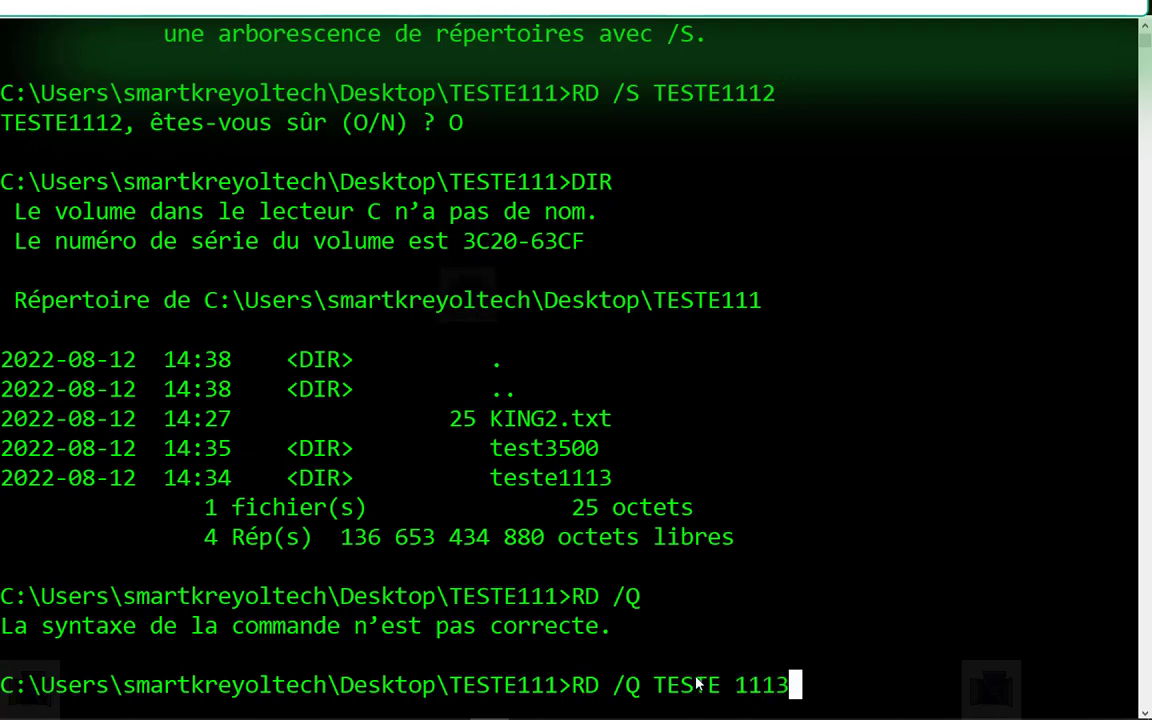
key("Return")
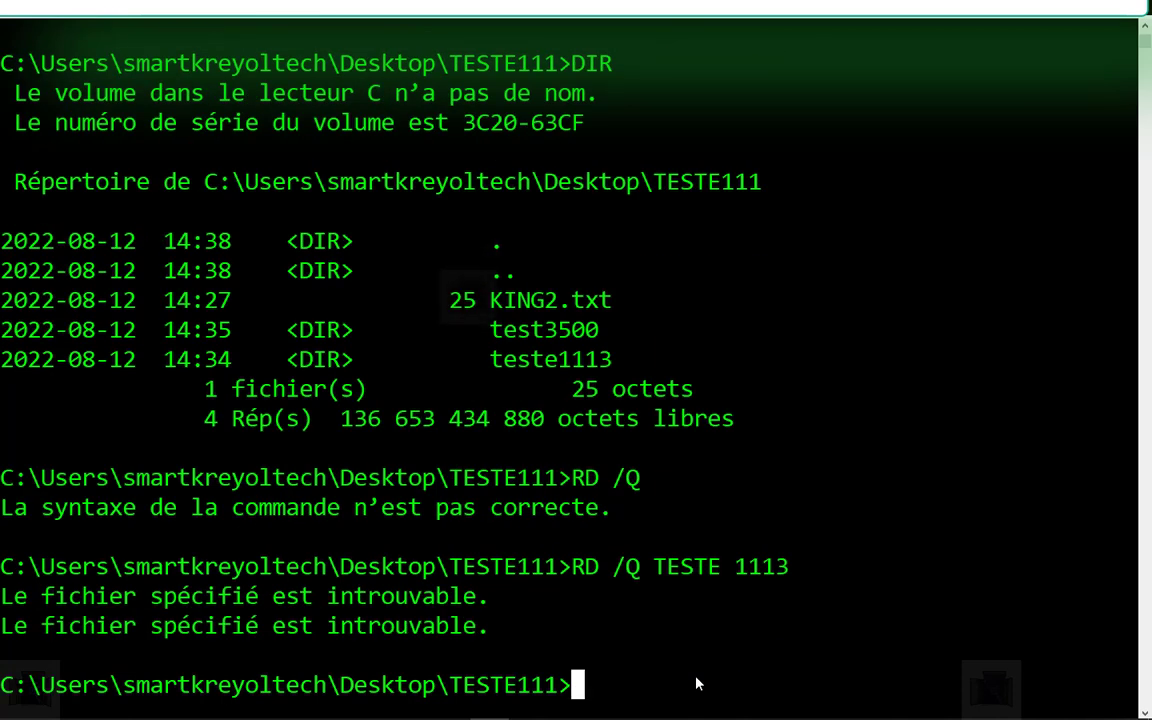
Step: Remove the teste1113 directory in quiet mode with RD /Q TESTE1113 and list the folder's contents with DIR
key("Up")
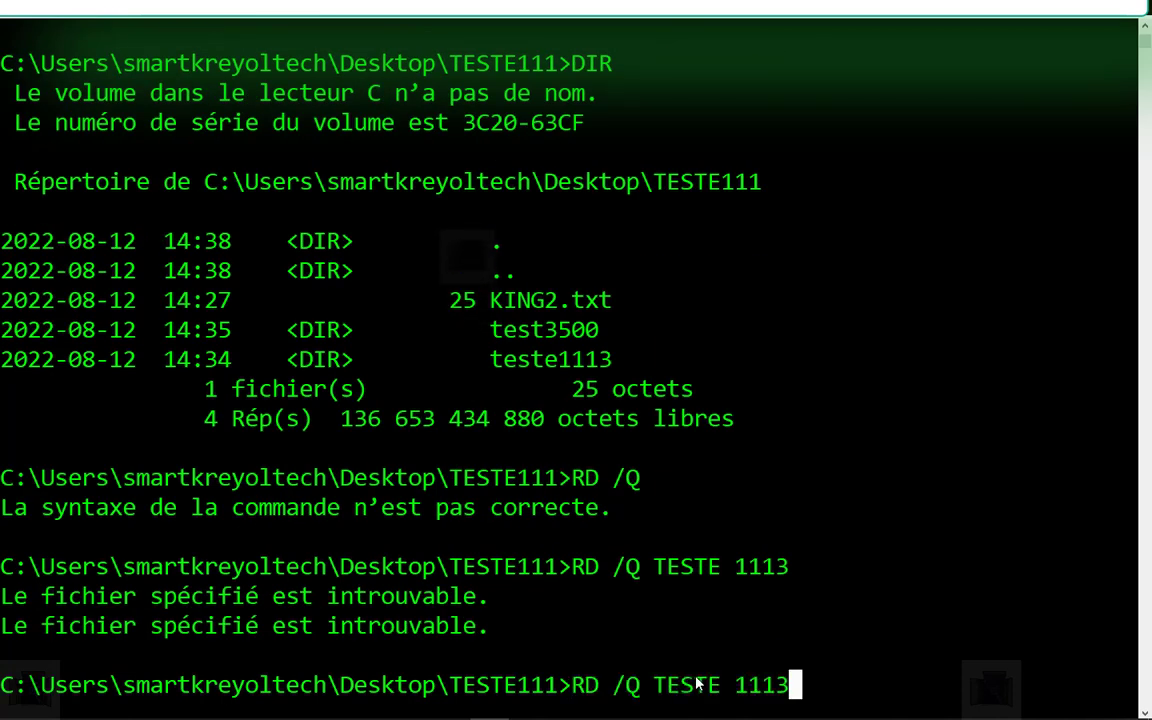
key("Left")
key("Left")
key("Left")
key("Left")
key("BackSpace")
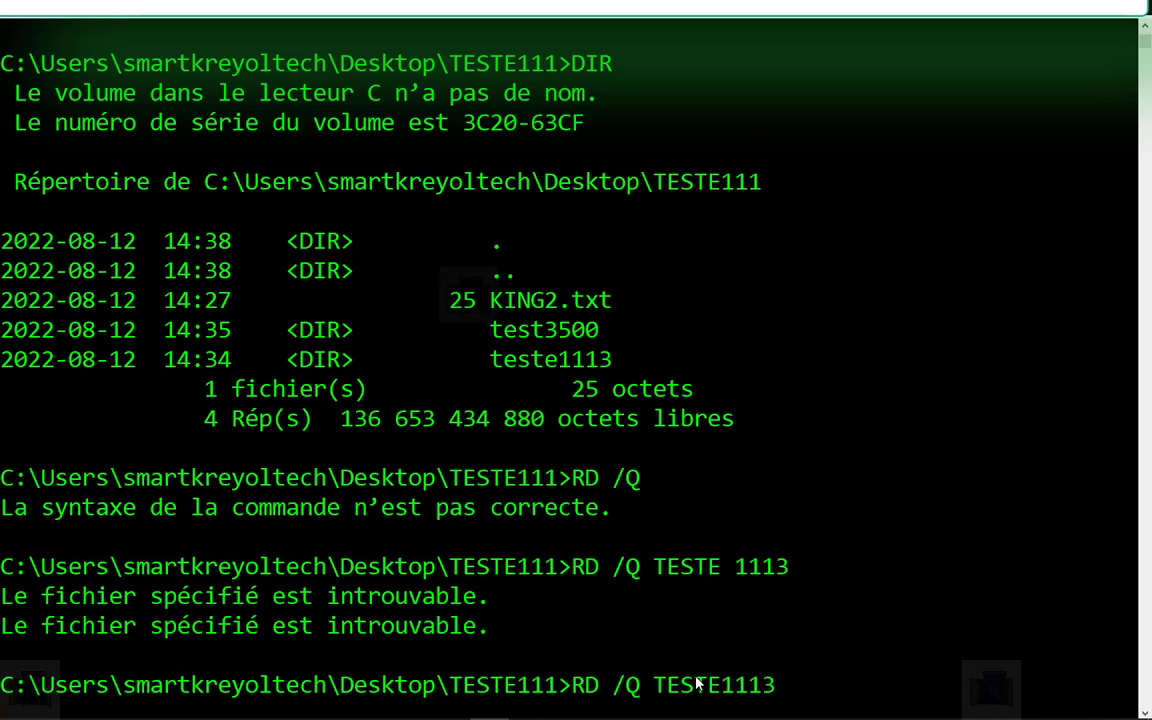
key("Return")
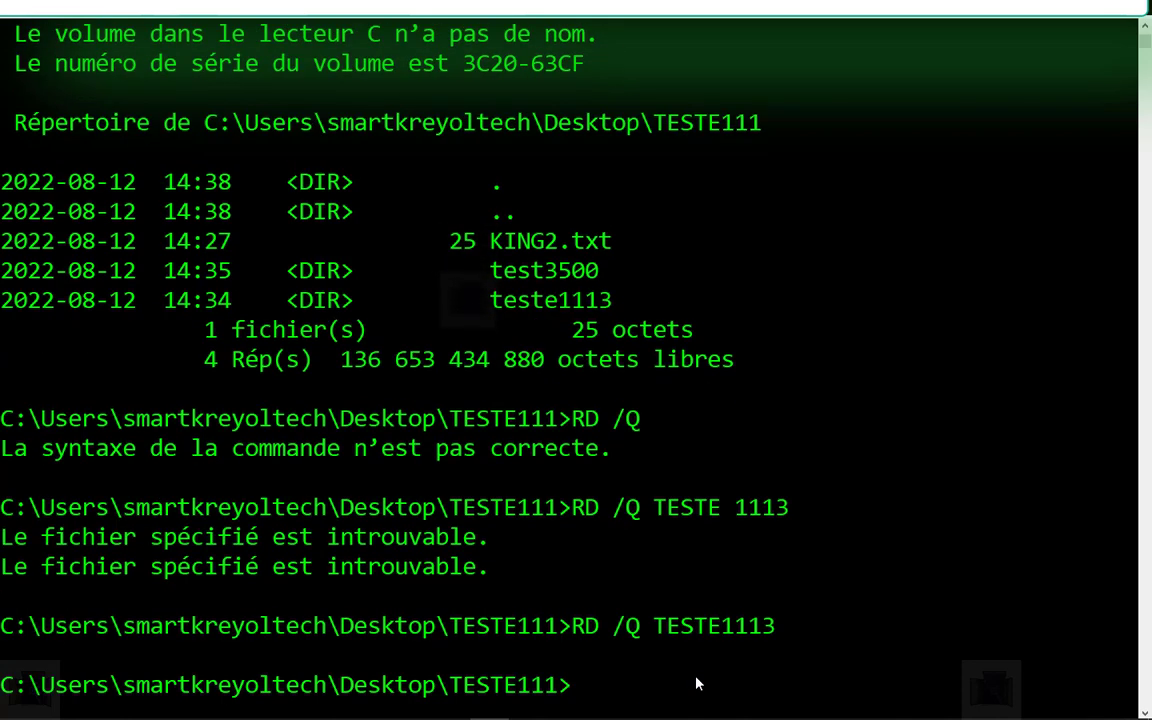
type("DIR")
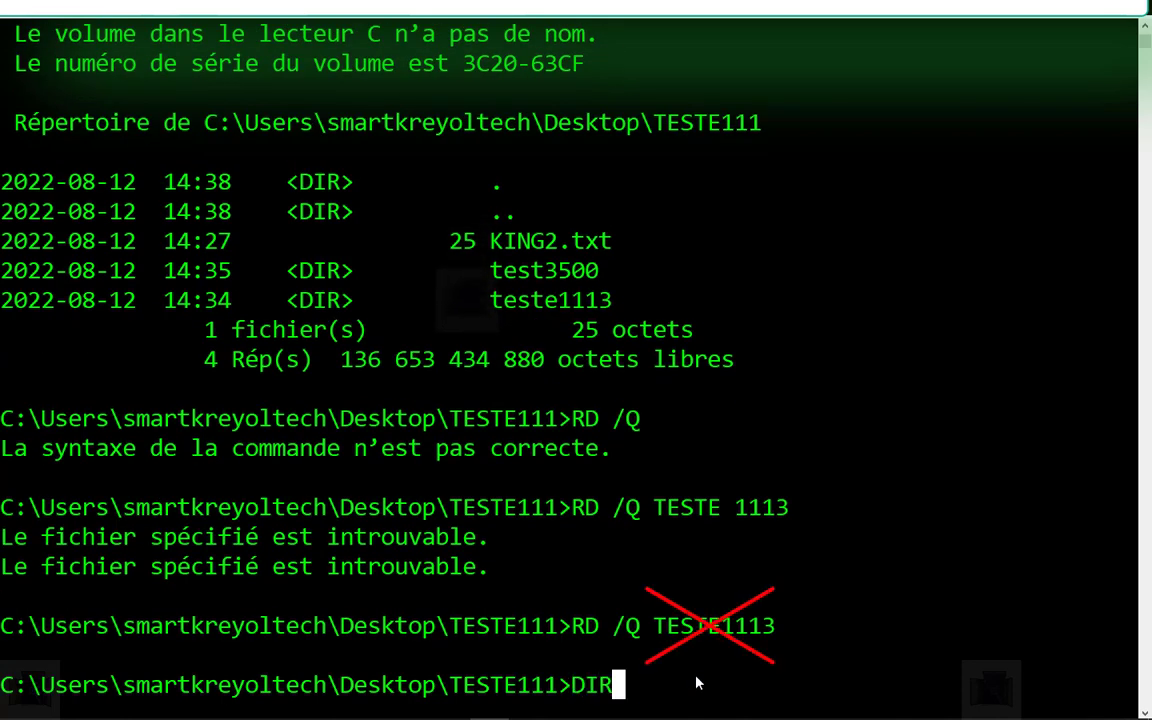
key("Return")
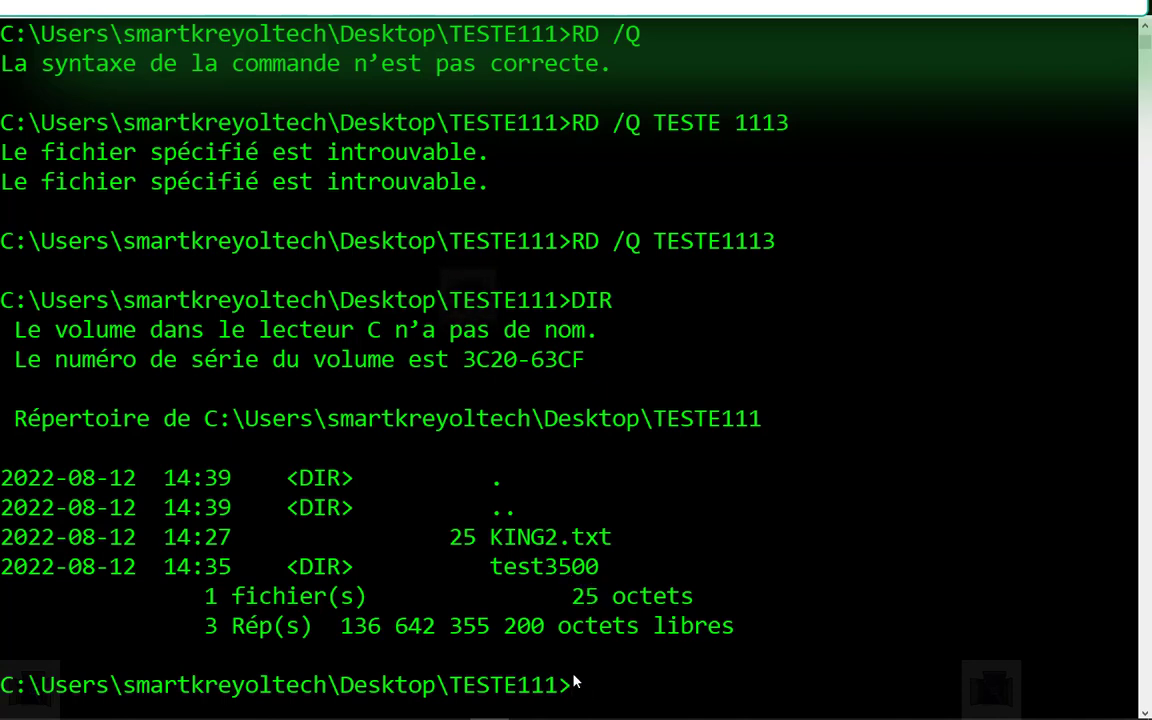
Step: Try to delete the text file with DEL KING.TXT
mouse_move(570, 715)
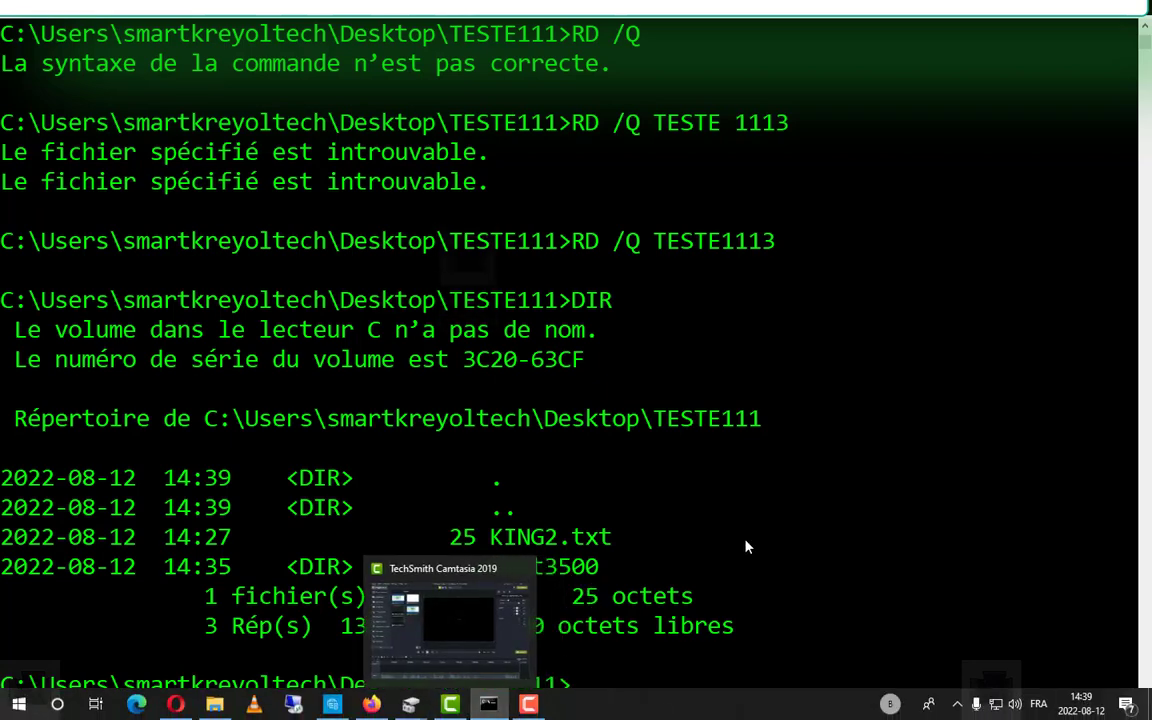
scroll(740, 545, "down", 1)
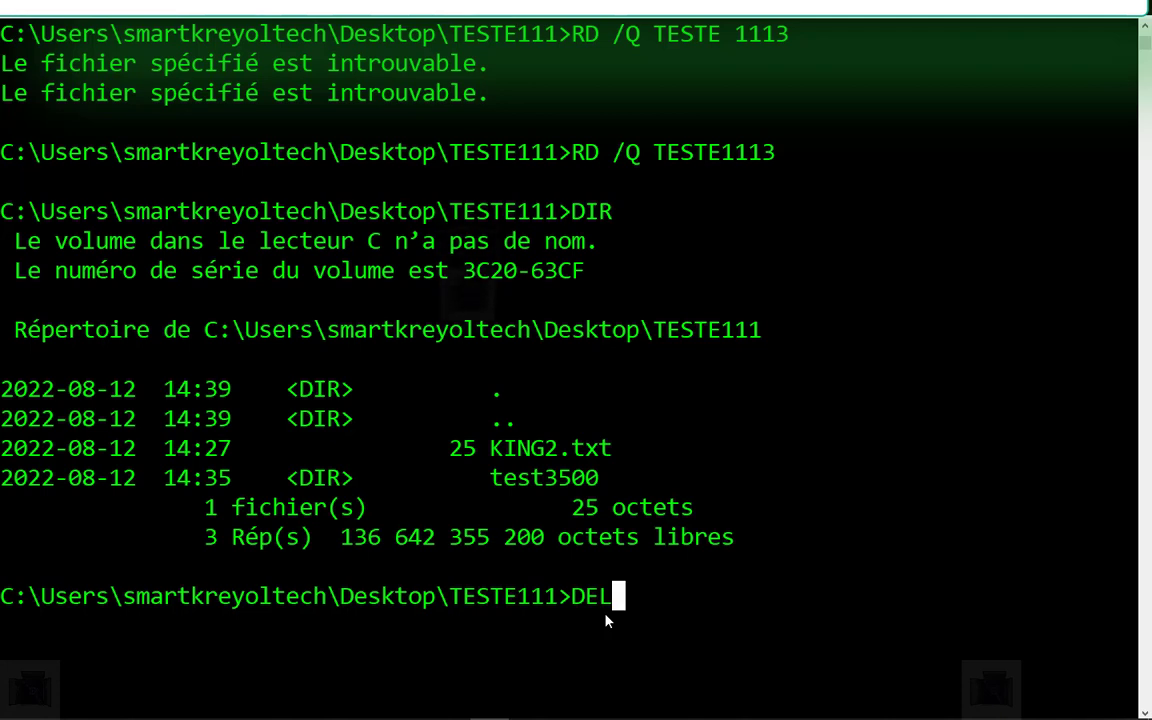
type("KI")
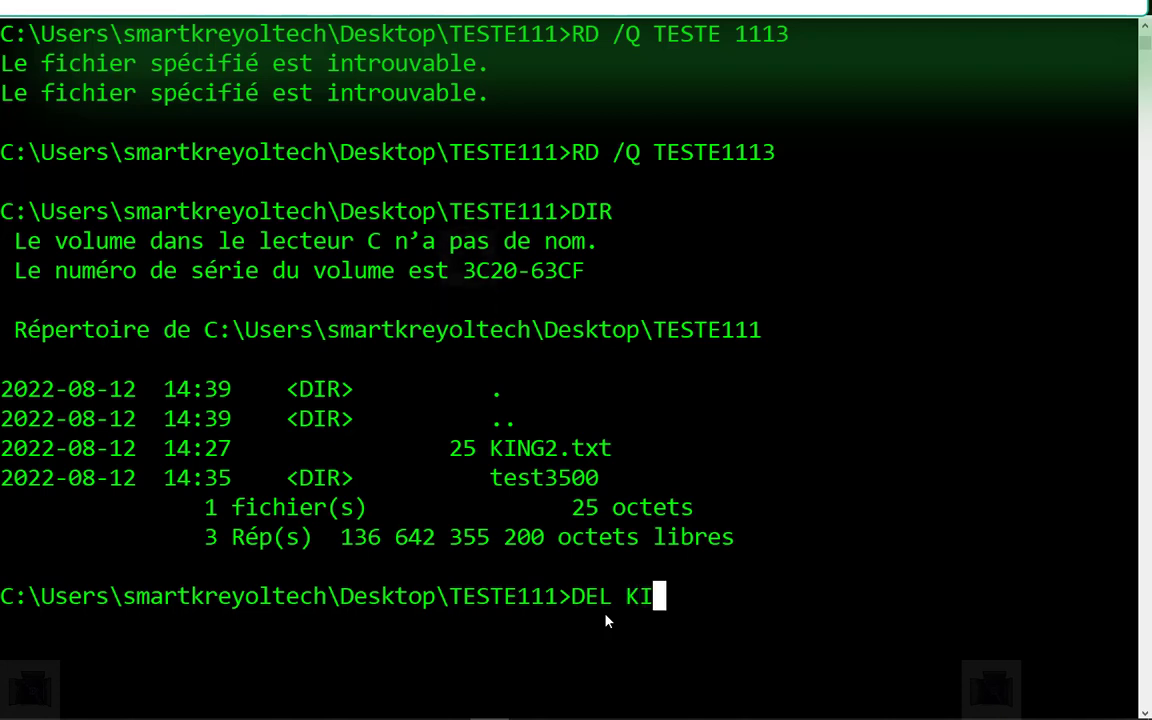
type("NG")
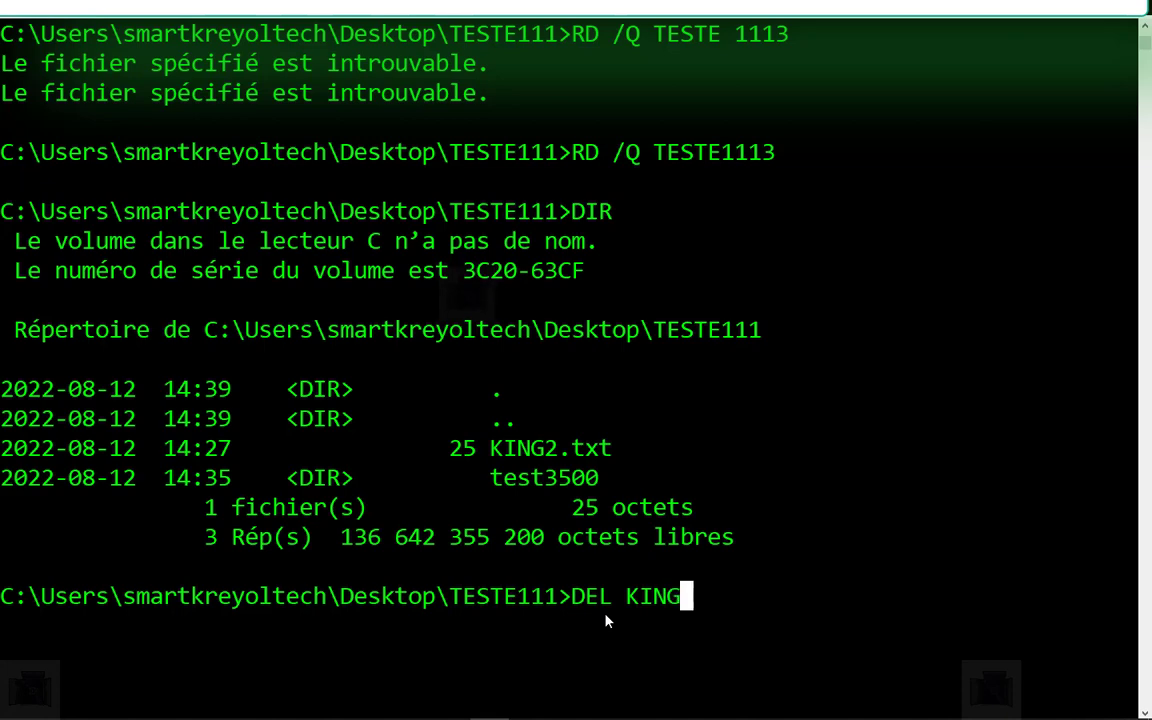
type(".TXT")
key("Return")
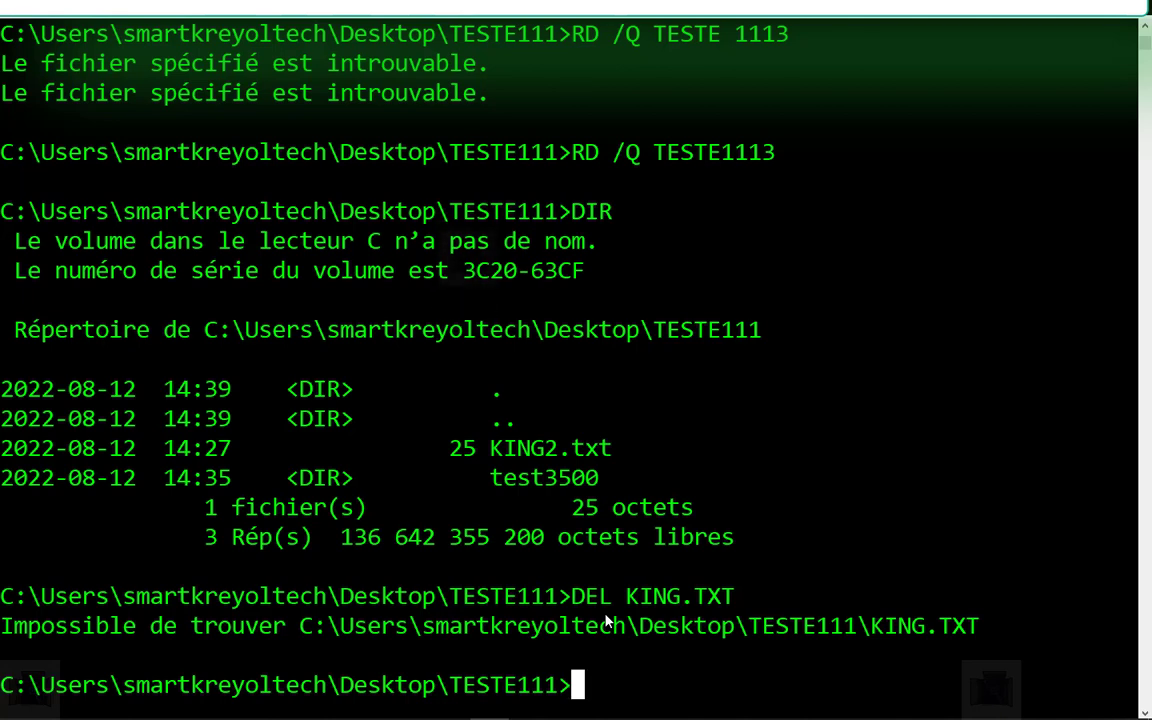
Step: Delete the KING2.txt file with del king2.txt and list the folder's contents with DIR
type("del king.txt")
key("Left")
key("Left")
key("Left")
key("Left")
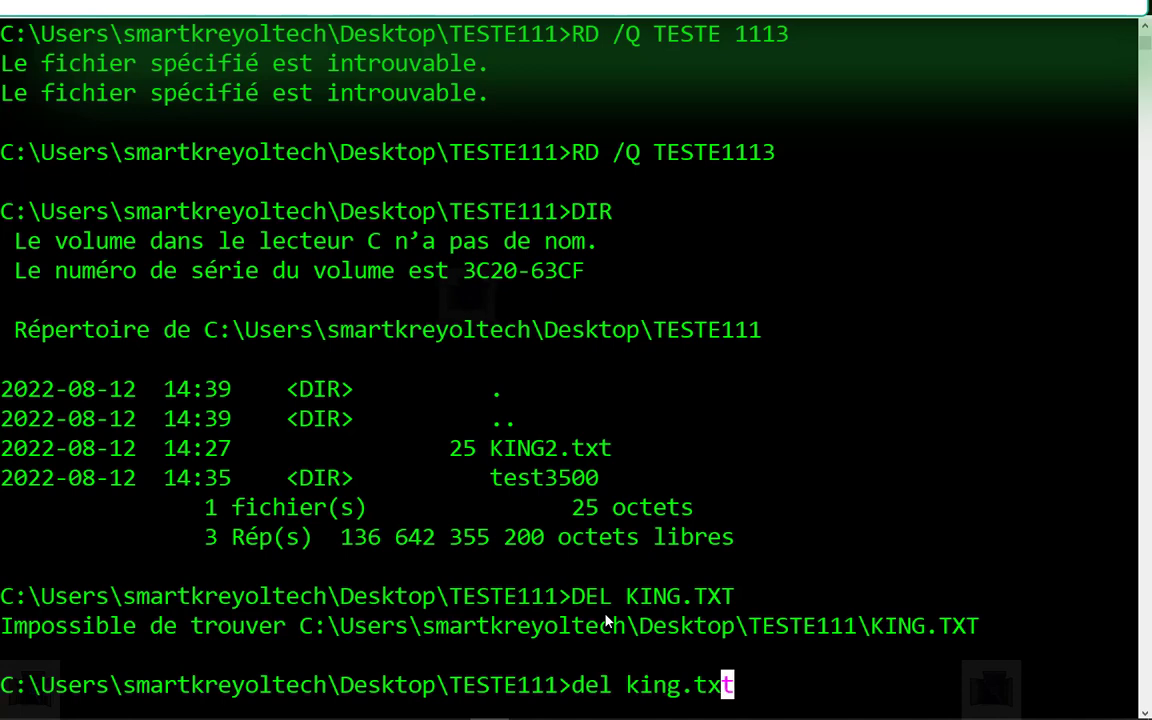
type("2")
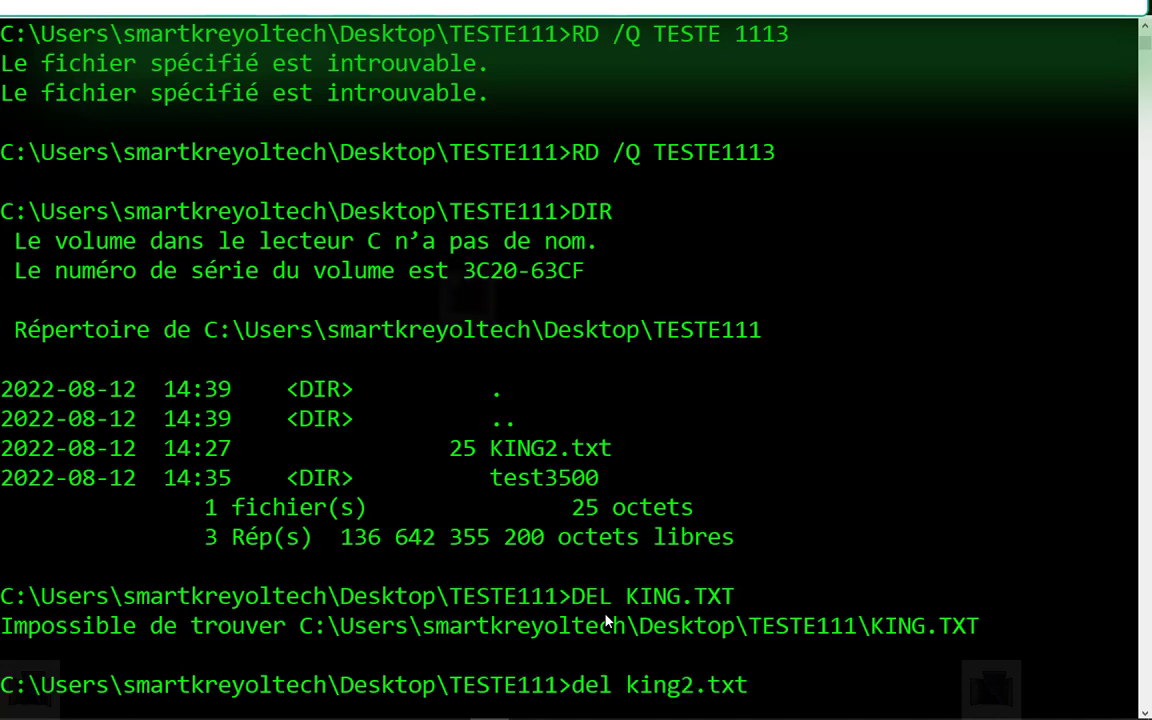
key("Return")
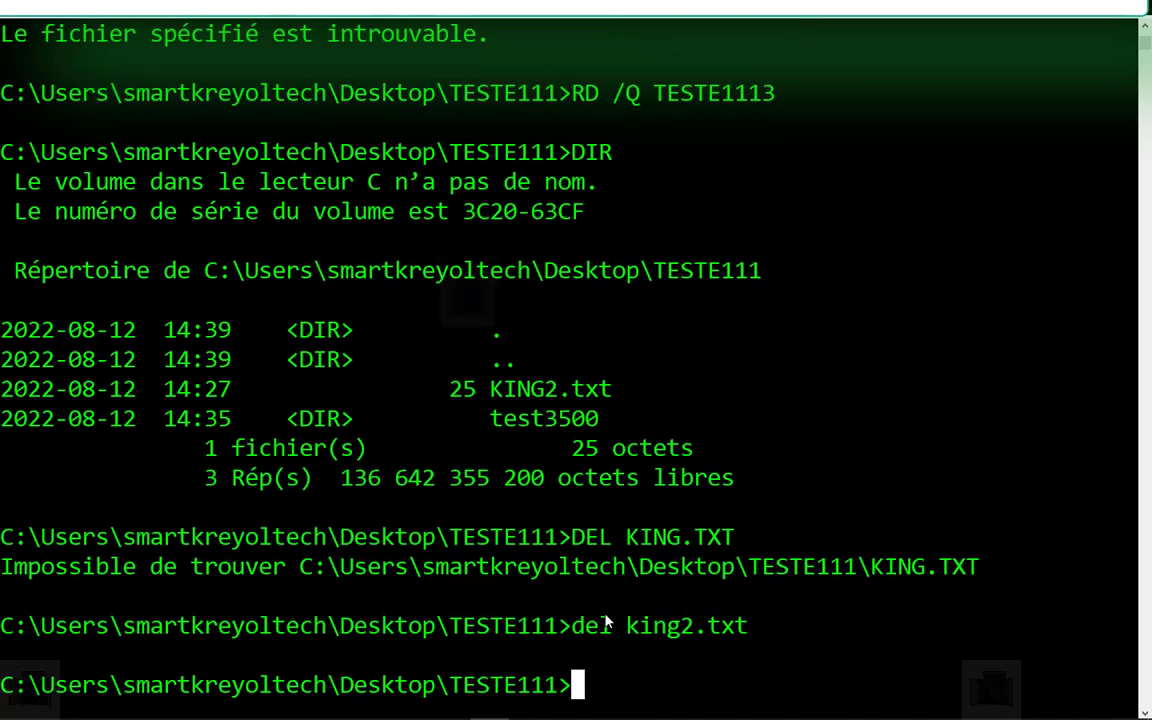
type("DIR")
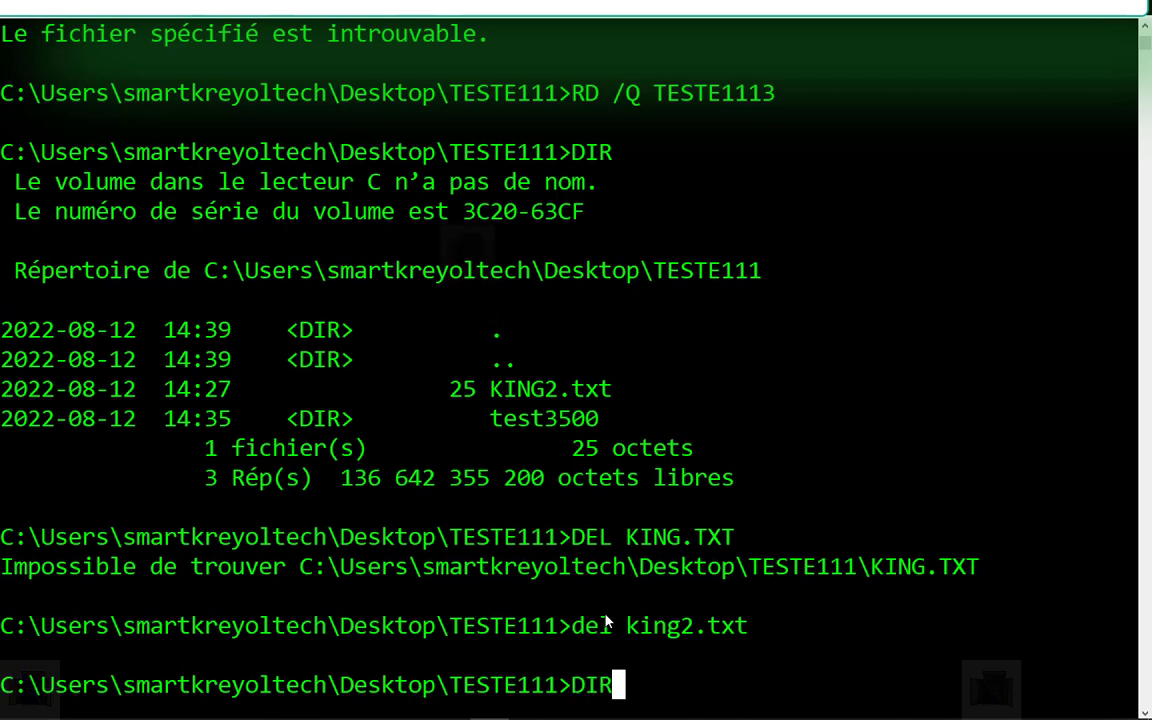
key("Return")
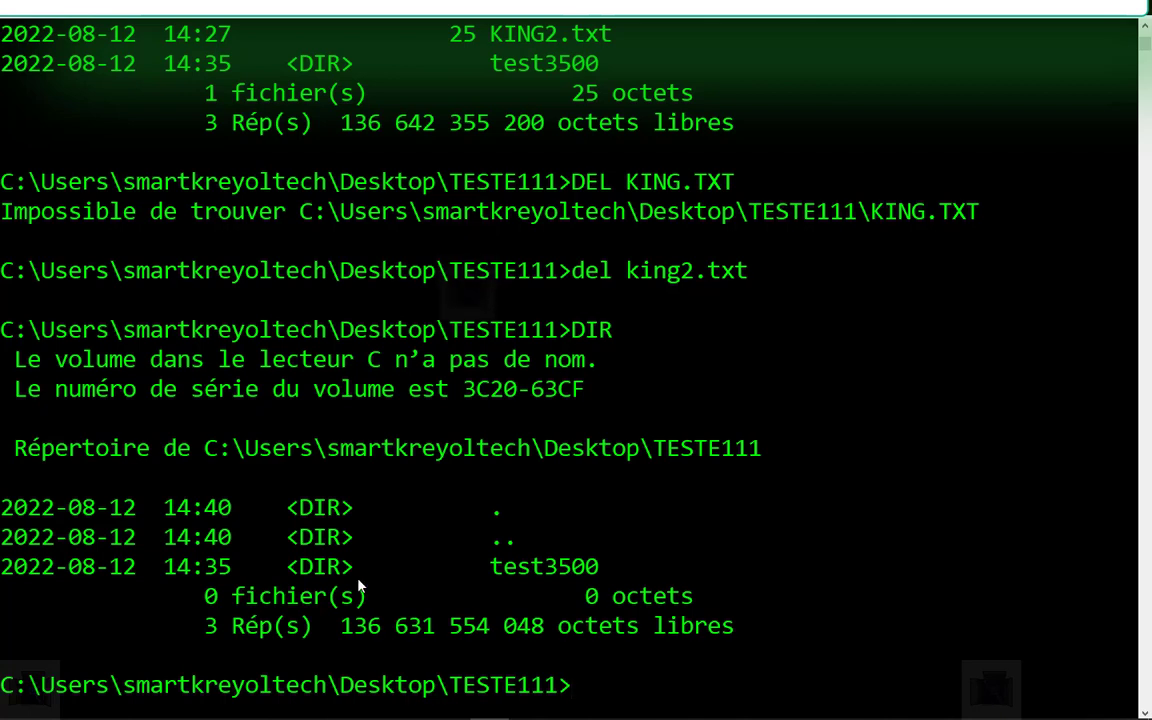
Step: Highlight the <DIR> marker of test3500, then try to remove the directory with RD /S TESTE3500, confirming with O
left_click_drag(352, 567, 294, 568)
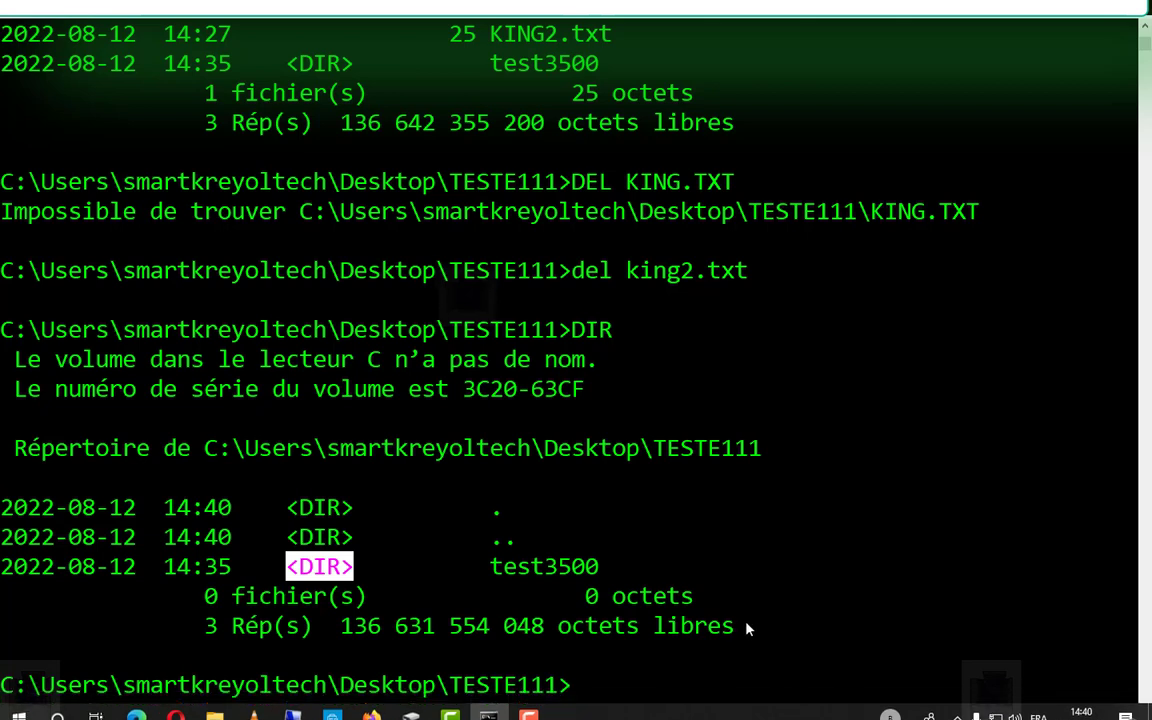
type("RD")
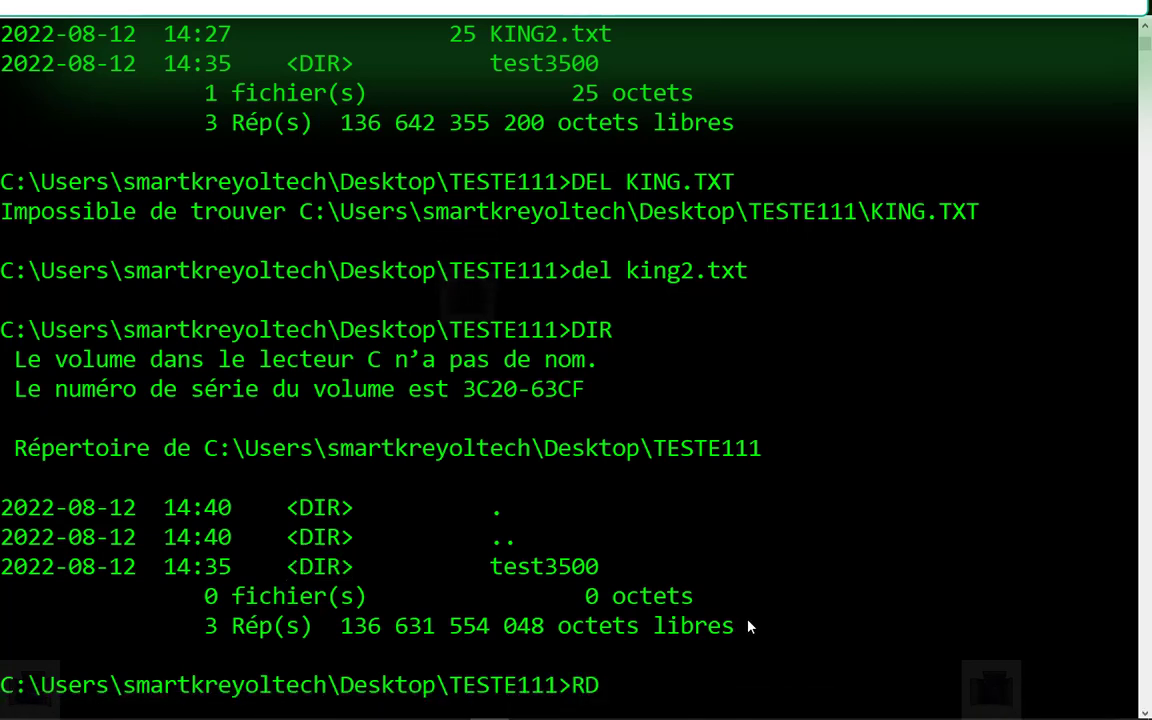
type(" /")
type("S")
type("TESTE")
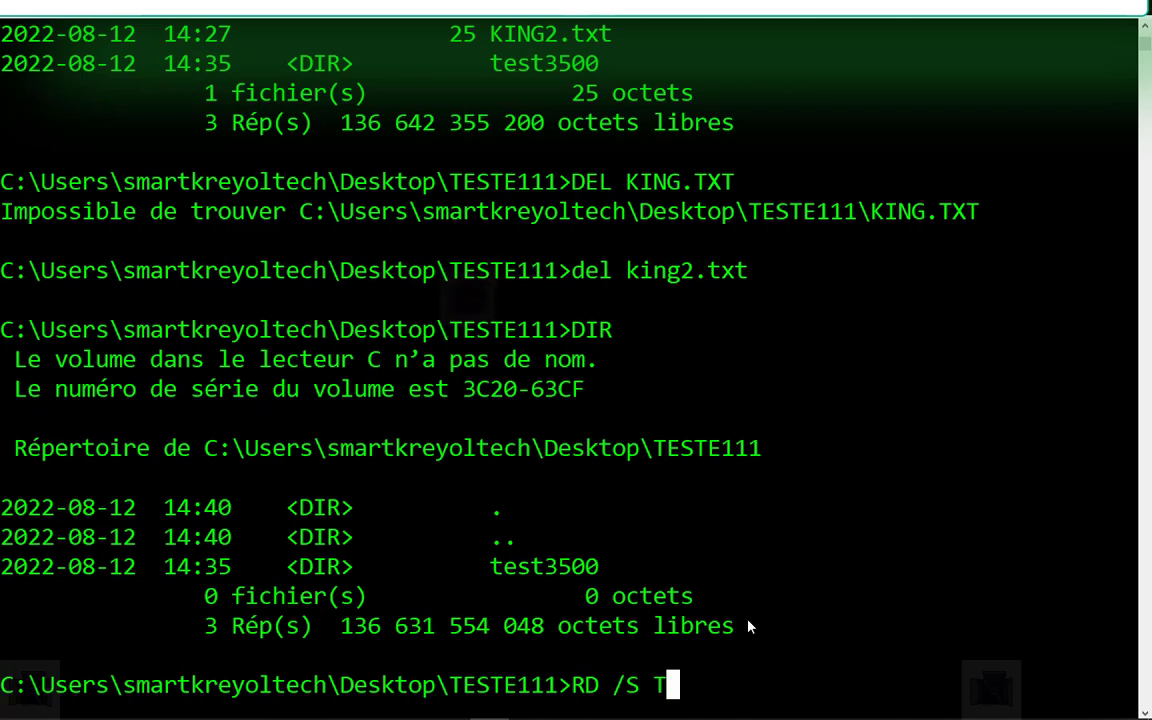
type("1")
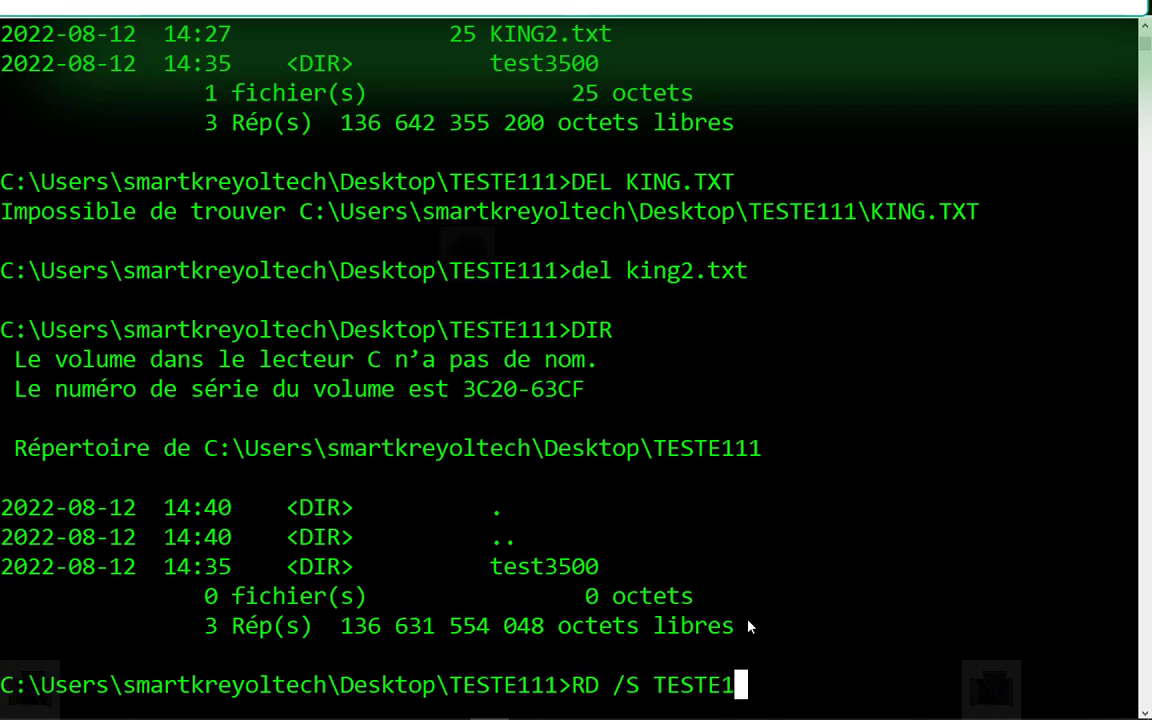
key("BackSpace")
type("3500")
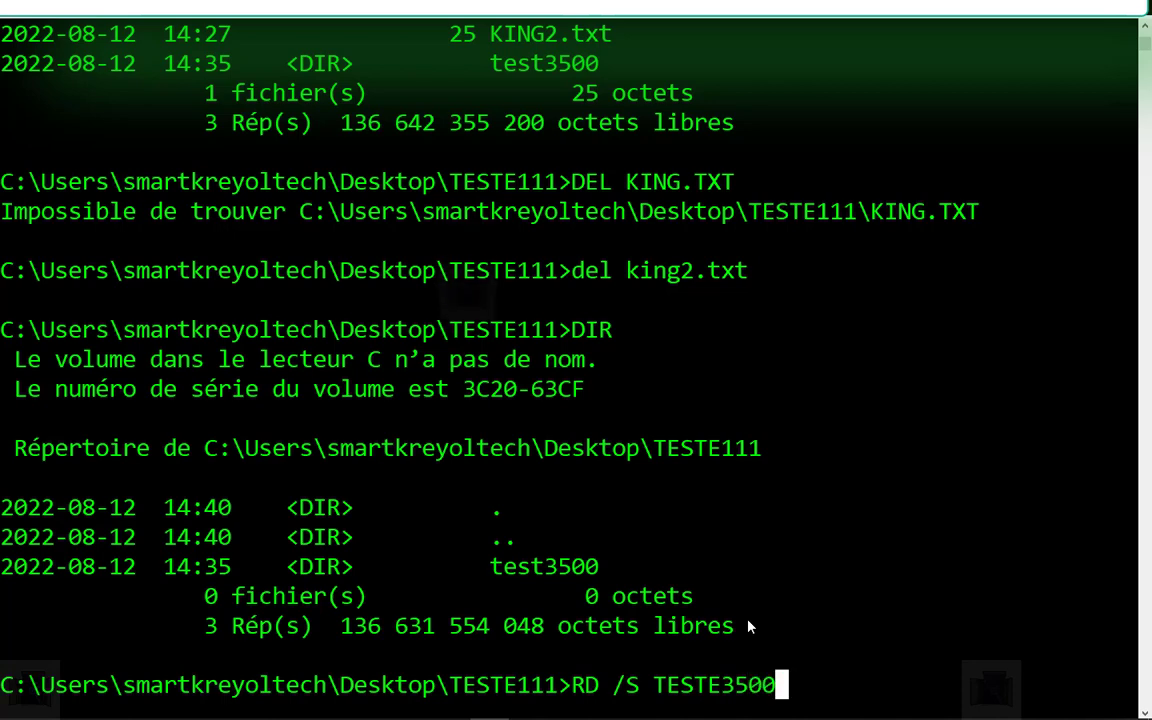
key("Return")
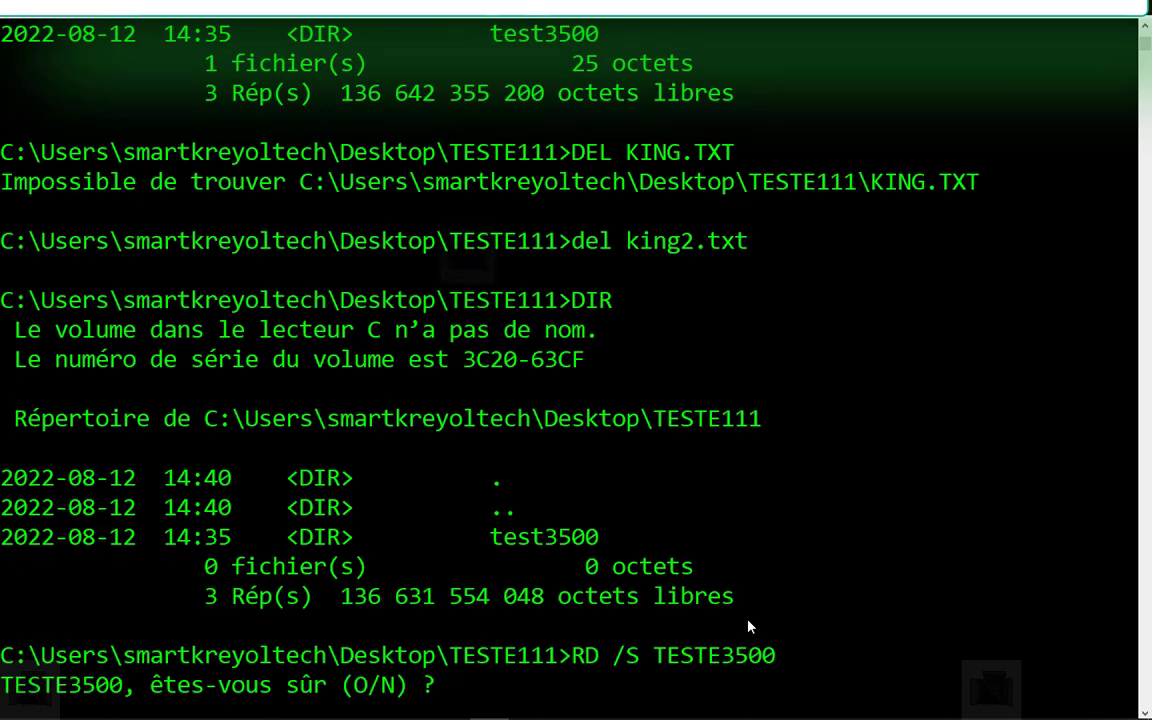
type("O")
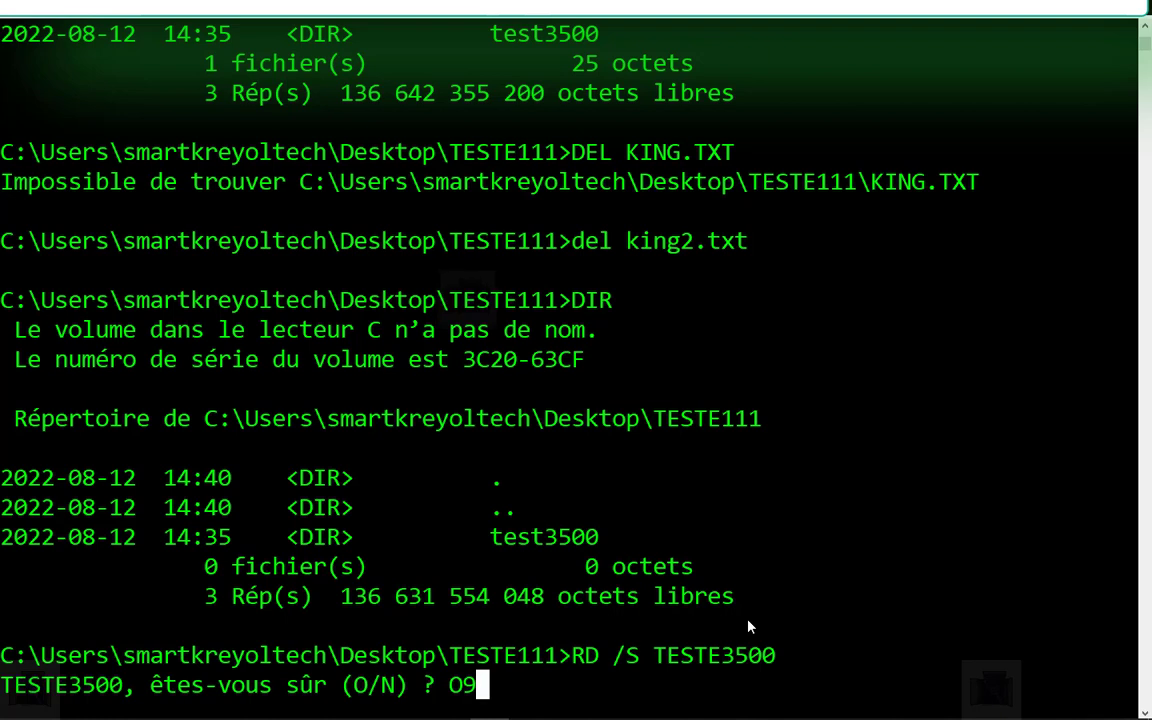
key("BackSpace")
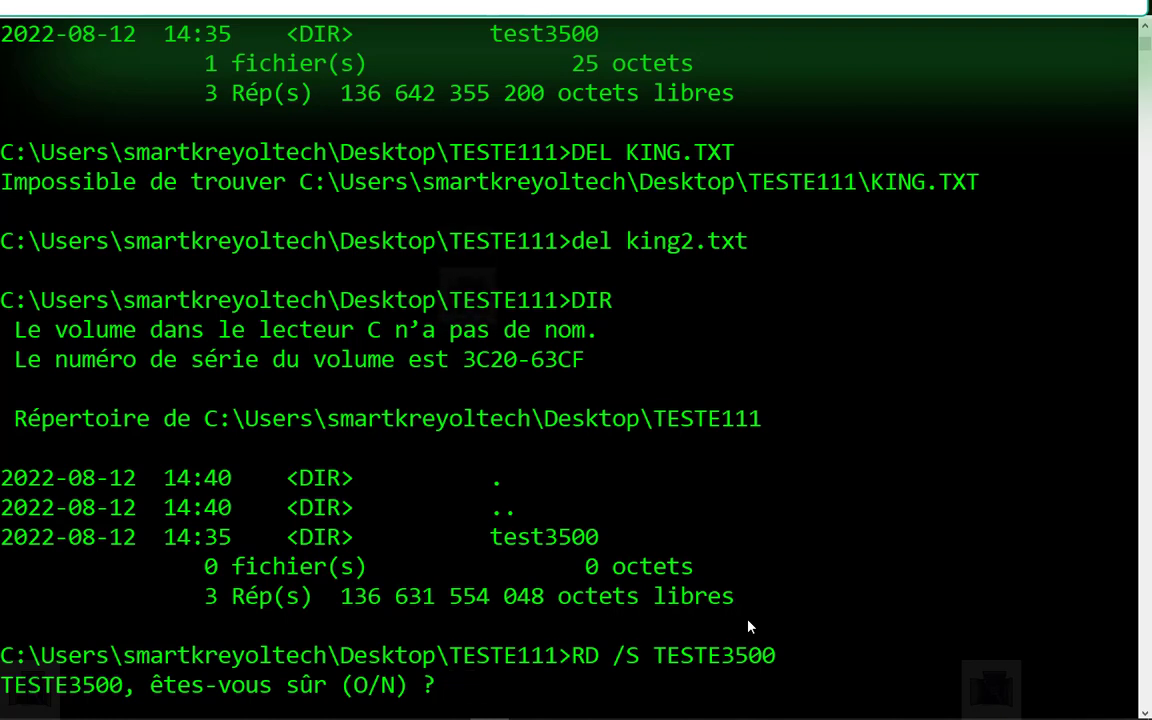
type("O")
key("Return")
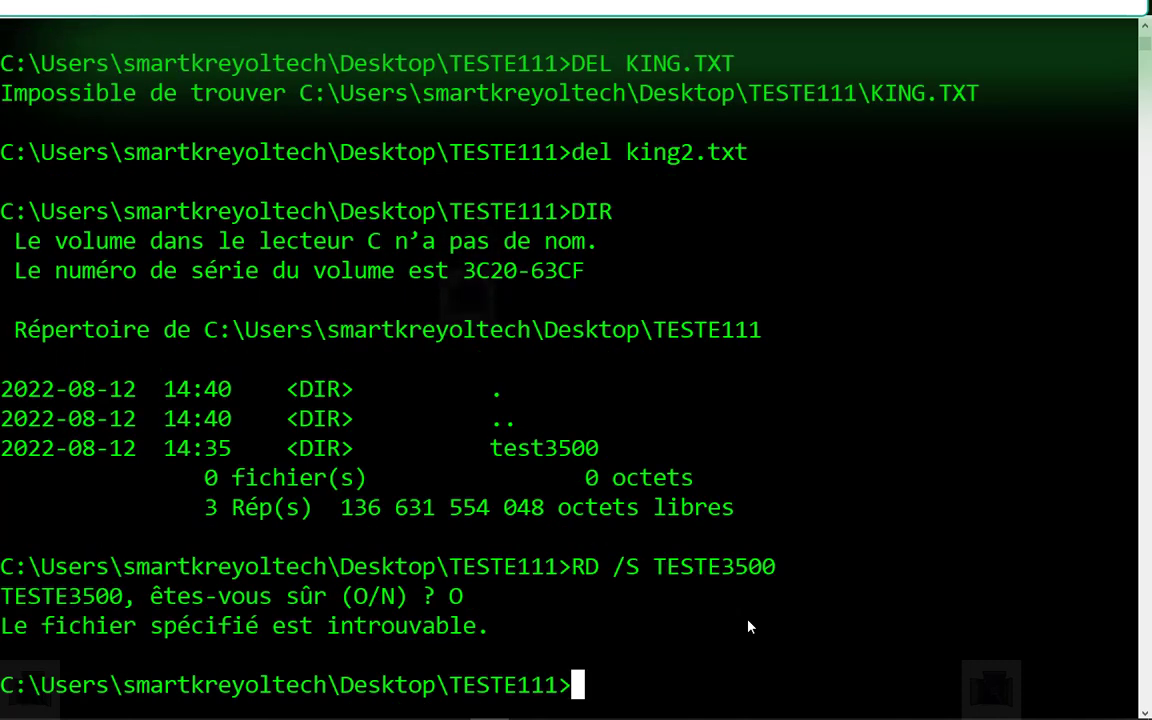
Step: Remove the test3500 directory by correcting the recalled command to RD /S TEST3500 and confirming with O
type("O")
key("Up")
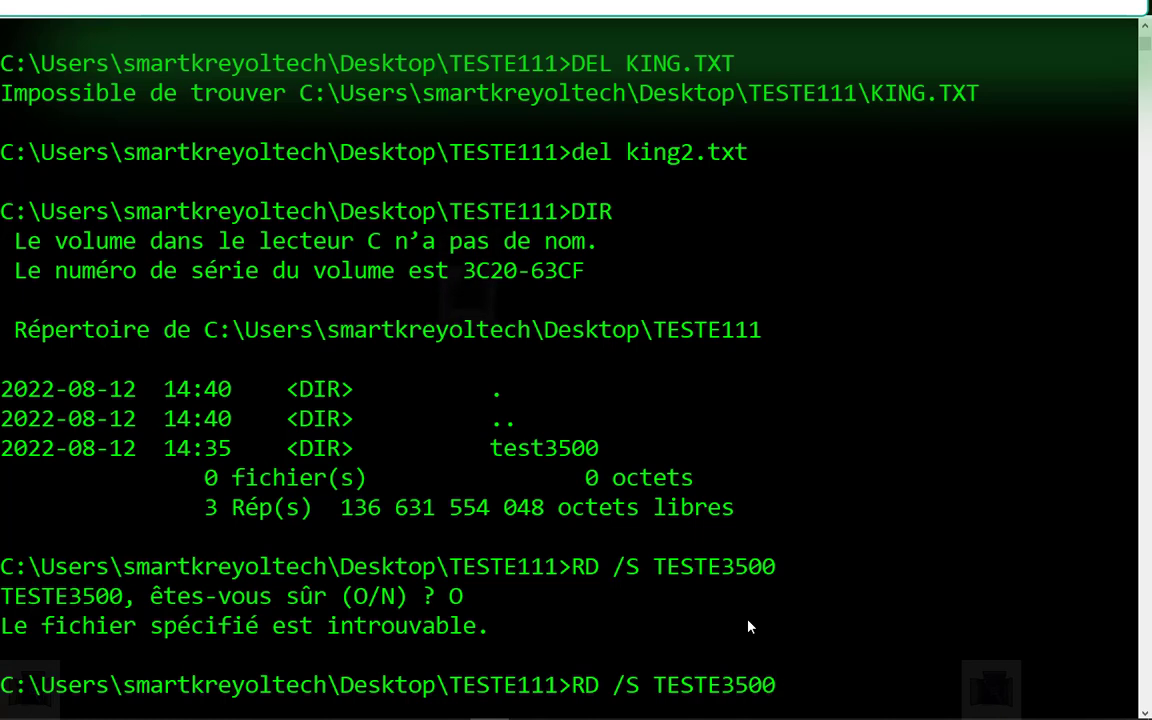
key("Left")
key("Left")
key("Left")
key("Left")
key("Left")
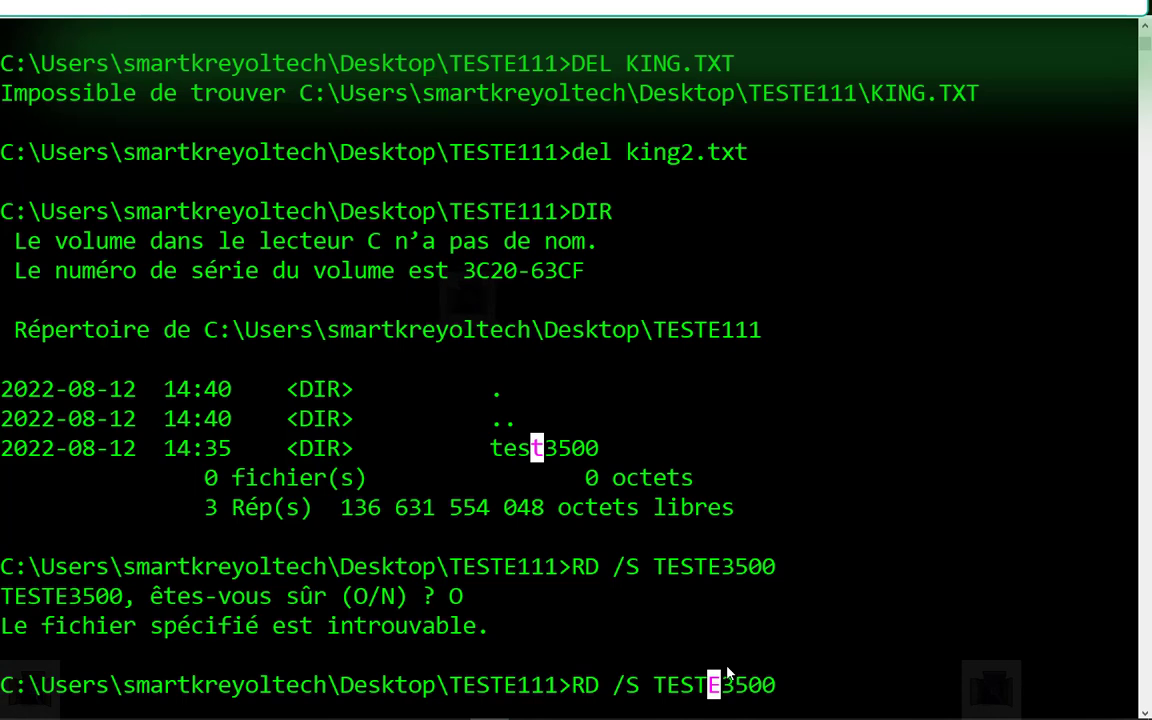
key("Delete")
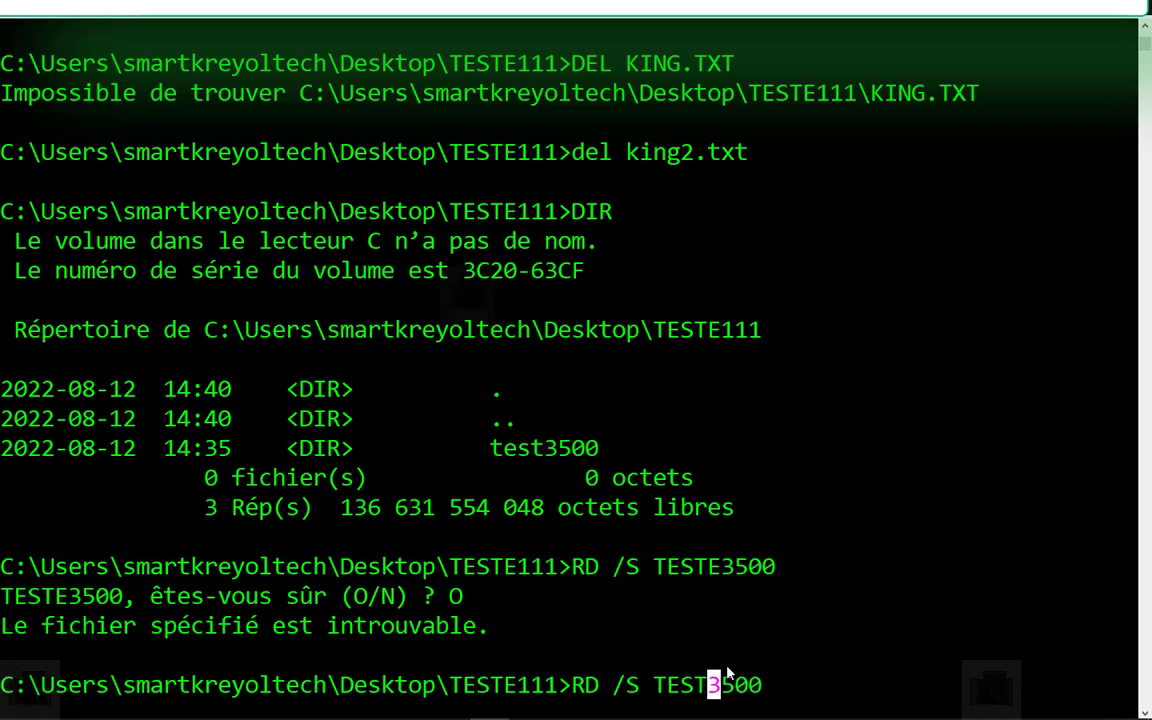
key("Return")
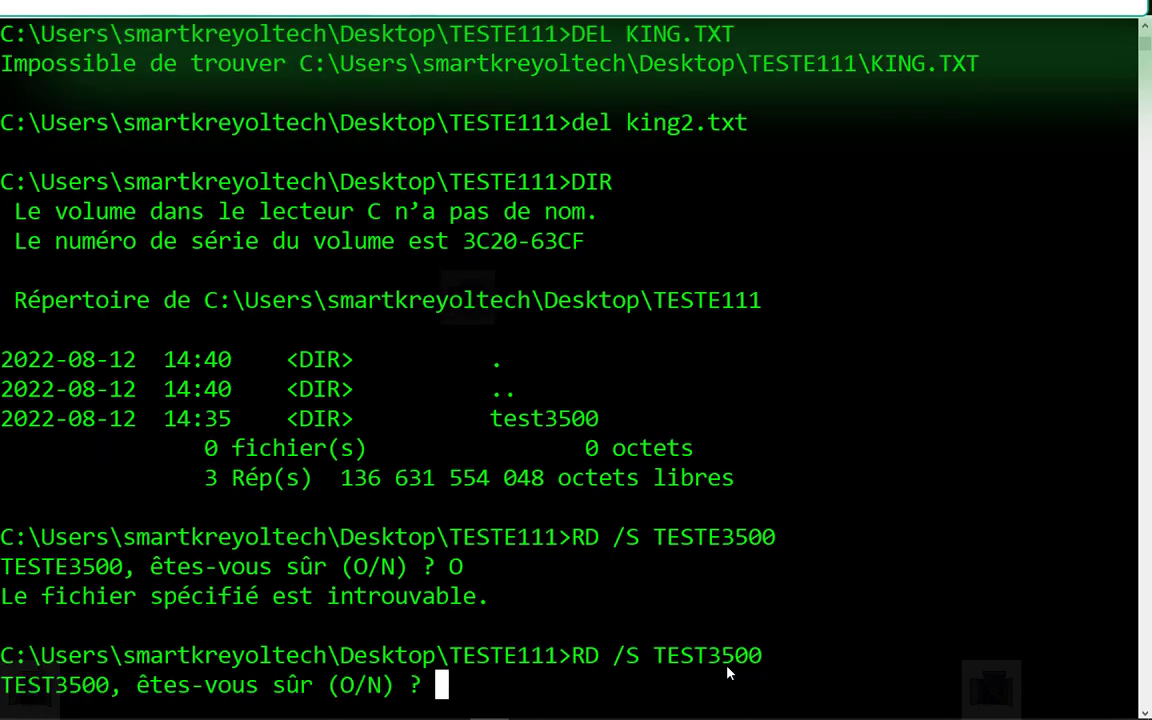
type("O")
key("Return")
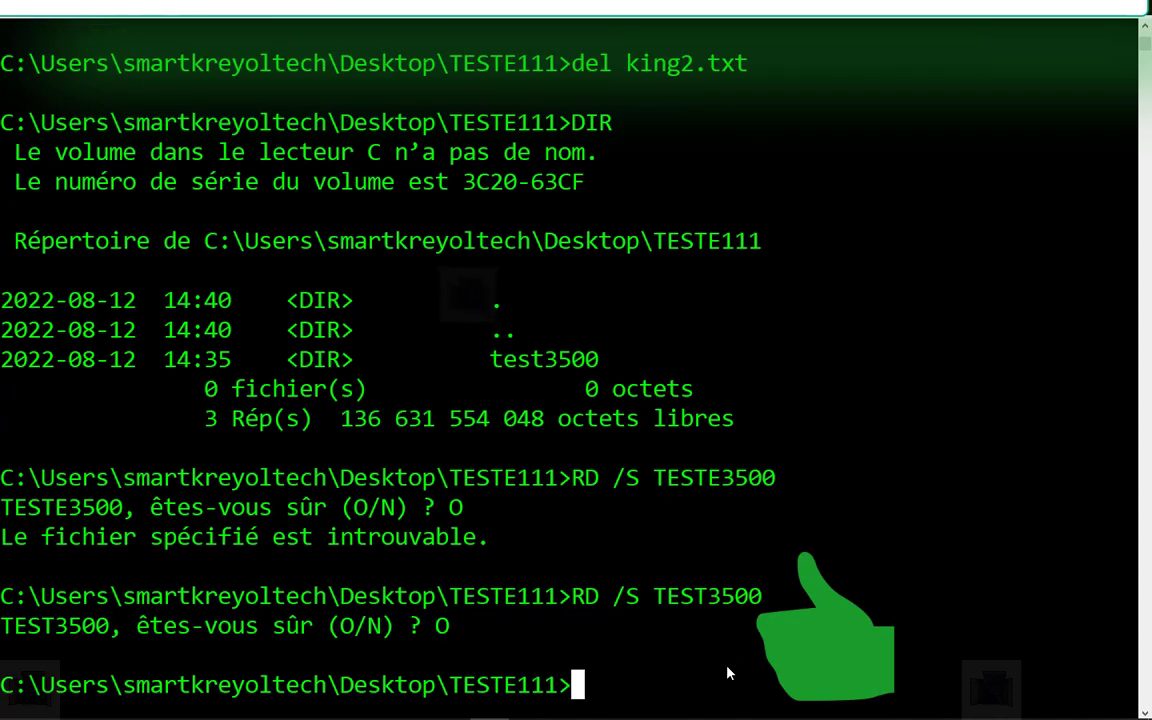
Step: List the contents of the TESTE111 folder with DIR
type("DIR")
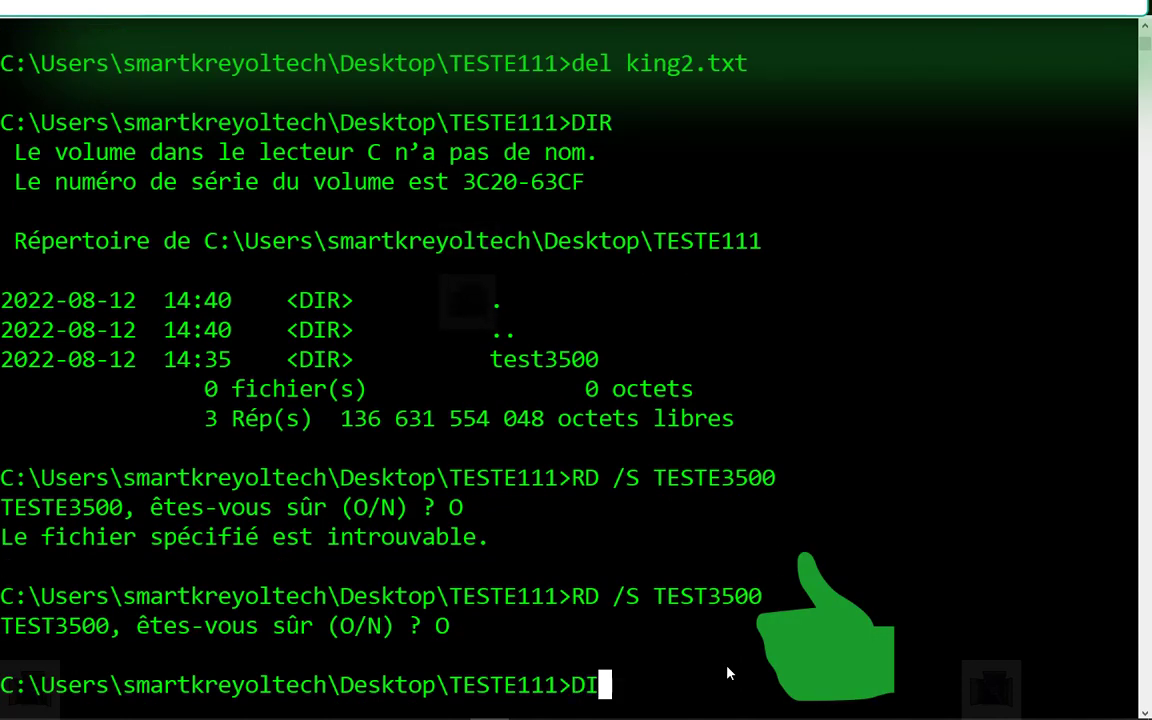
key("Return")
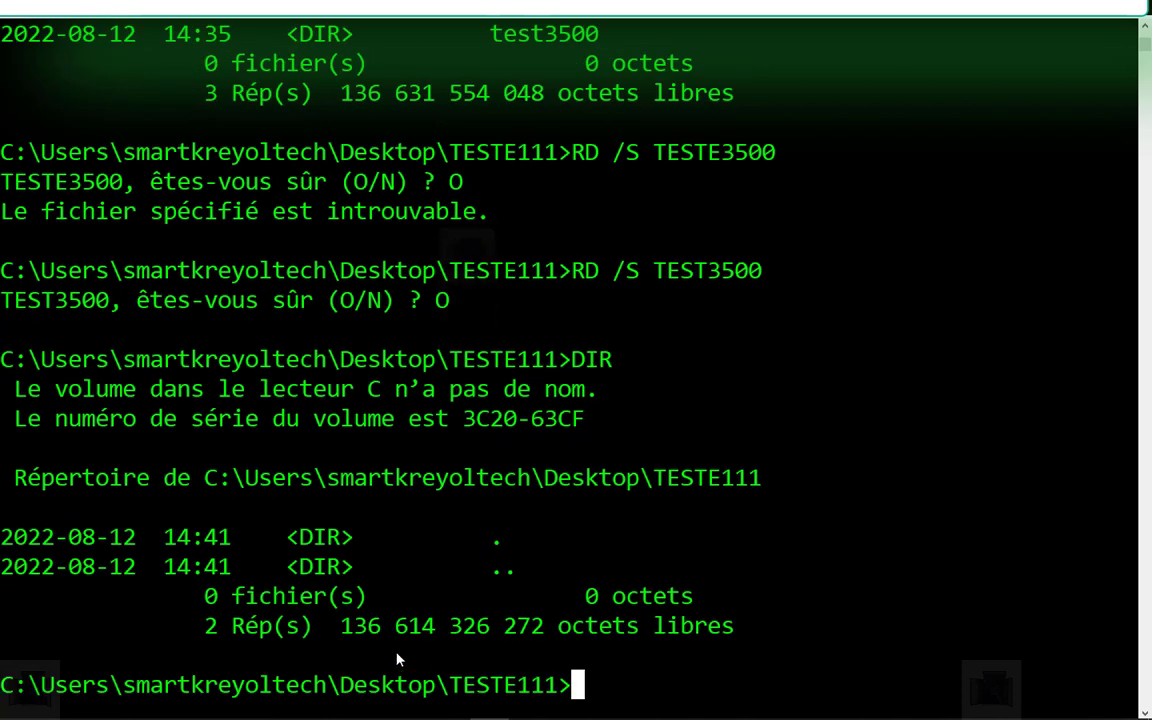
scroll(732, 702, "down", 4)
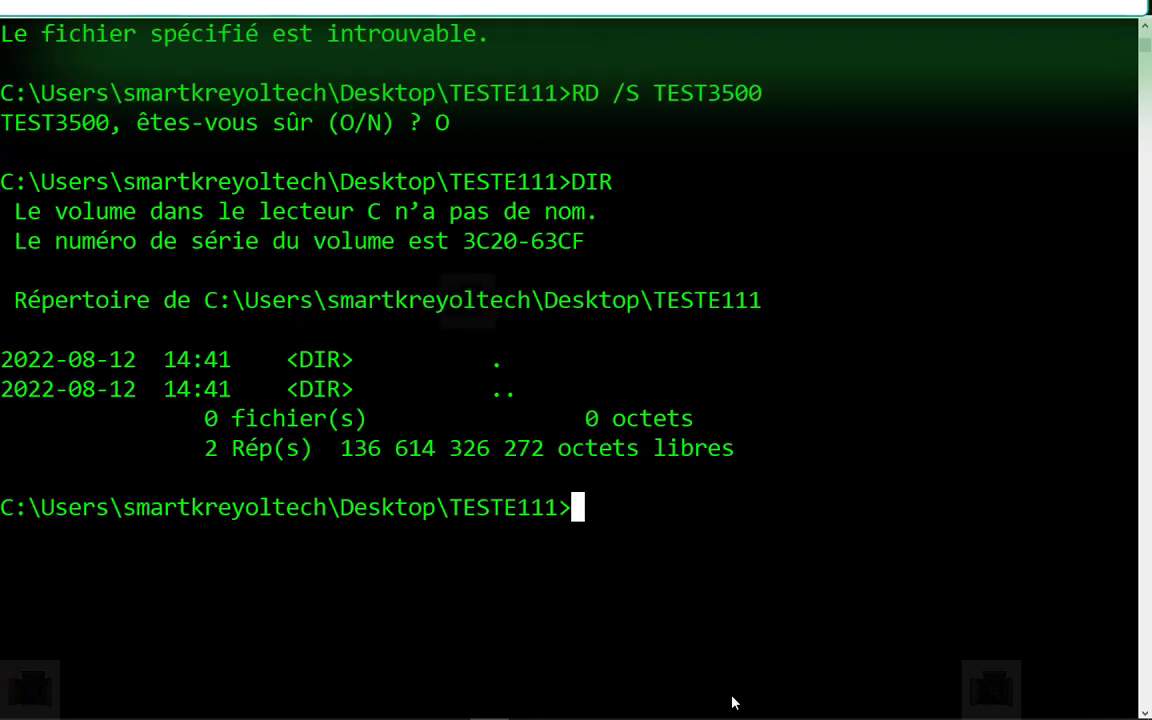
scroll(732, 702, "down", 2)
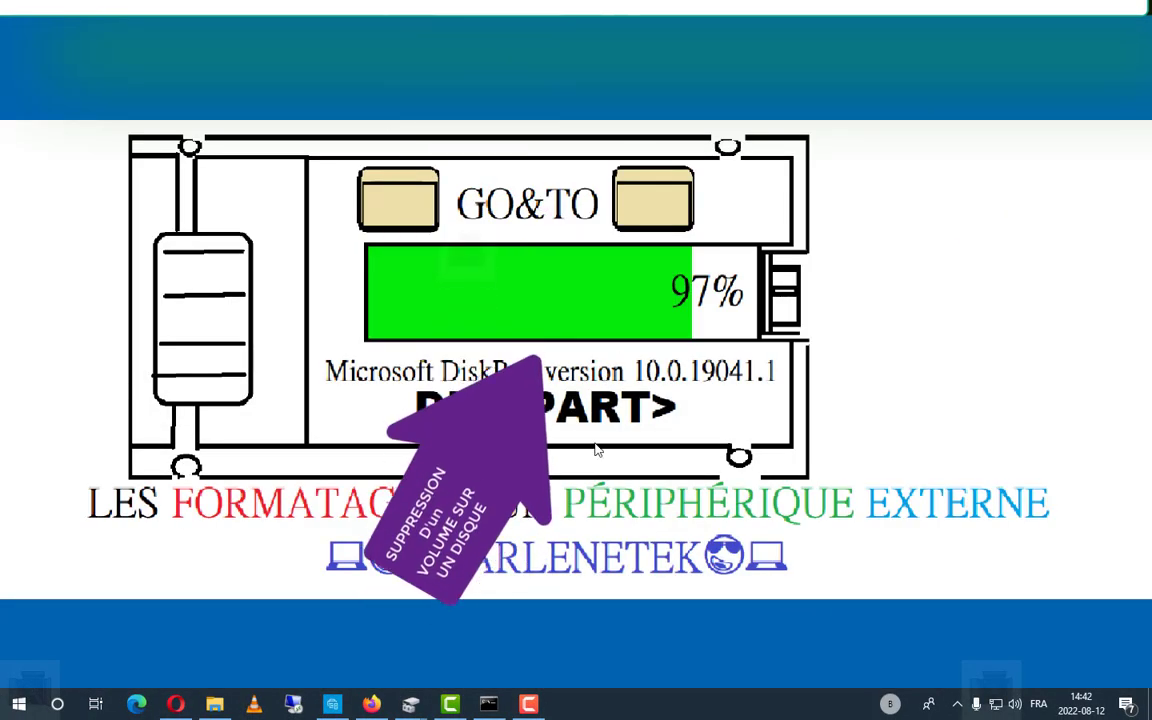
left_click(528, 704)
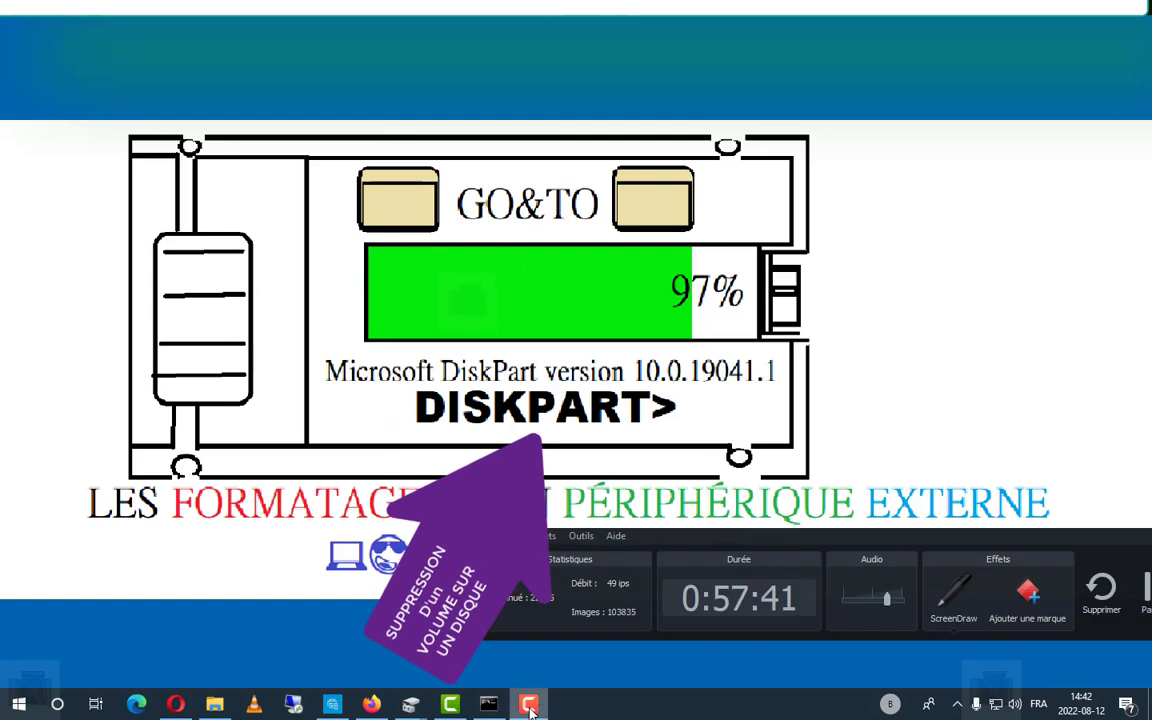
left_click(519, 218)
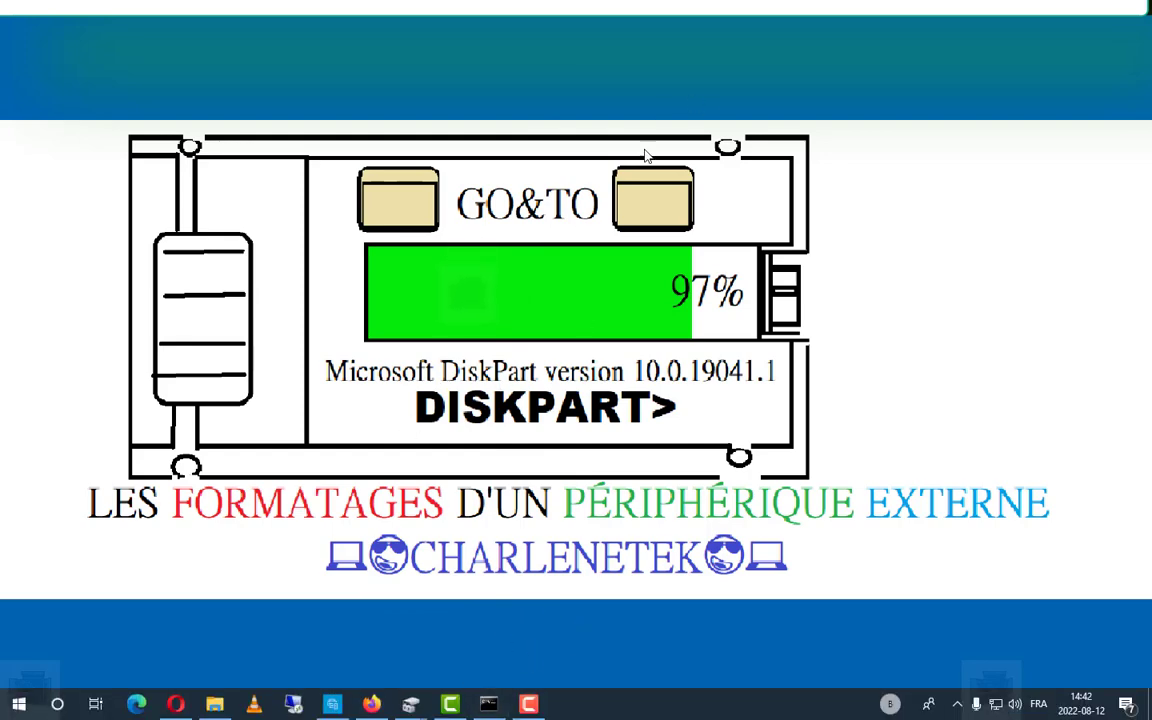
Step: Return to Command Prompt and go up one folder with CD.., then to the drive root with CD\
left_click(489, 716)
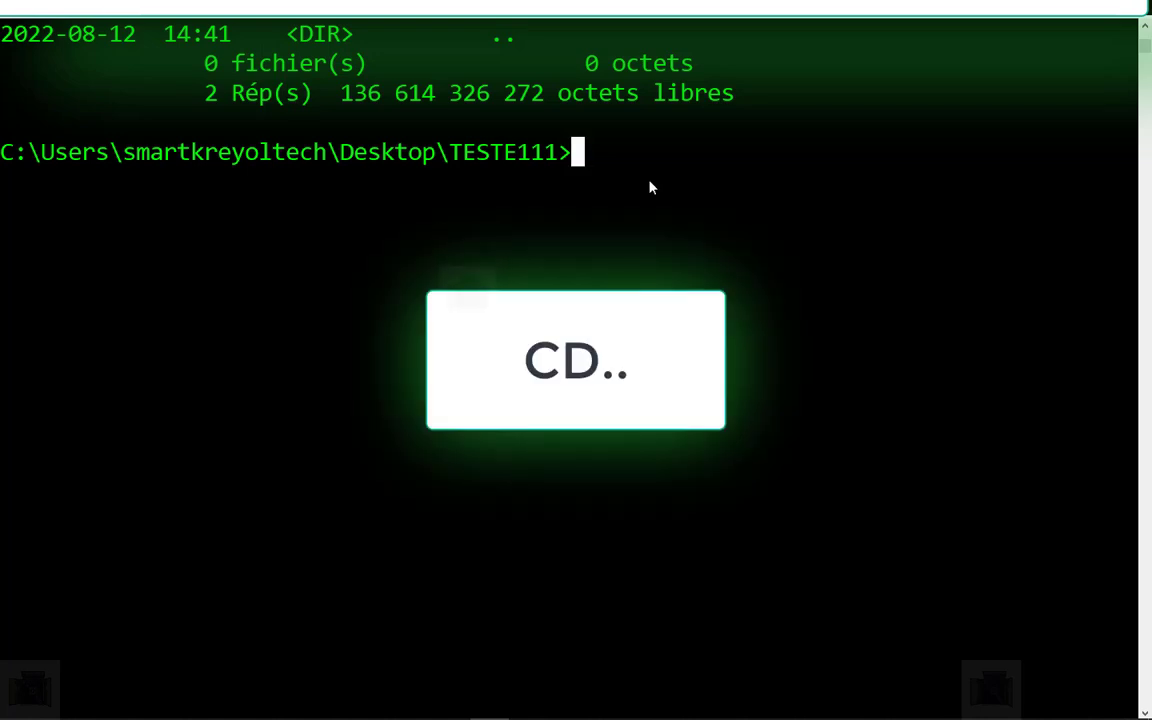
type("CD..")
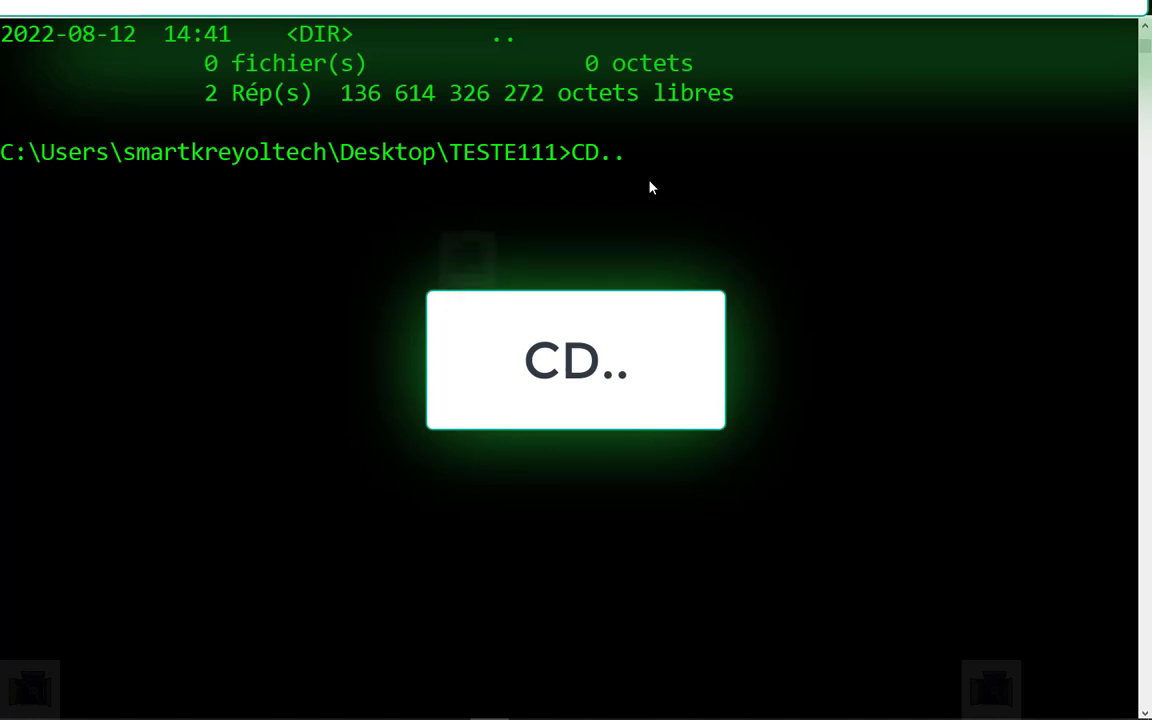
key("Return")
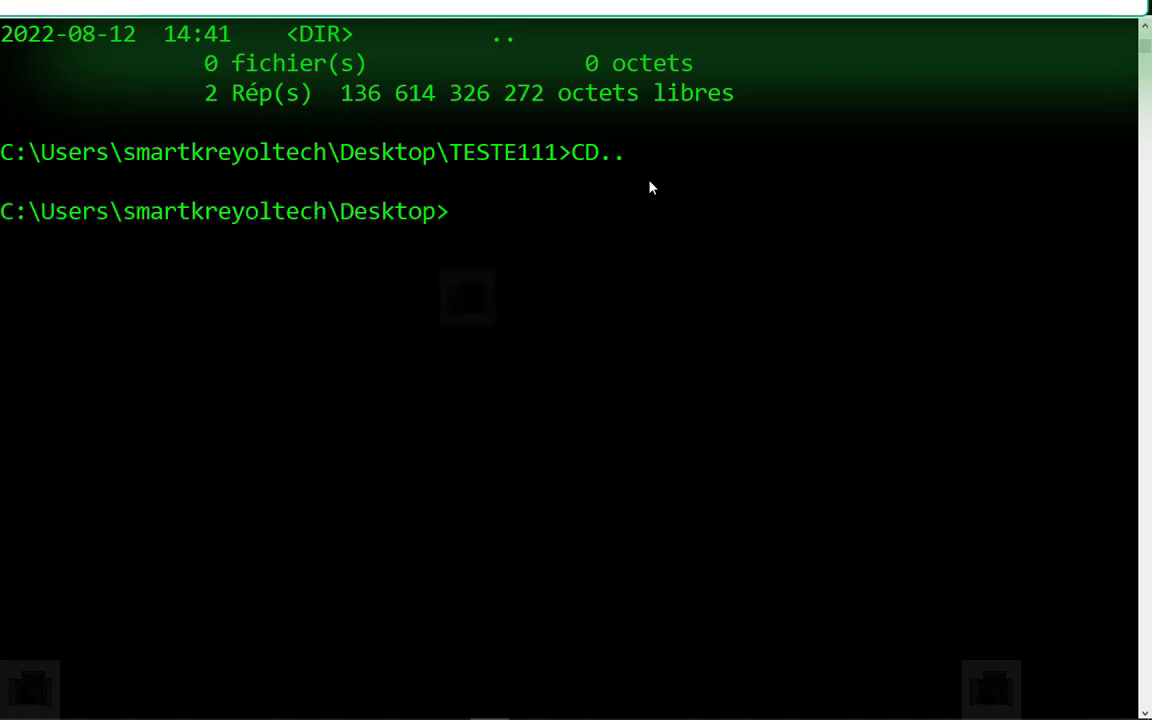
type("CD")
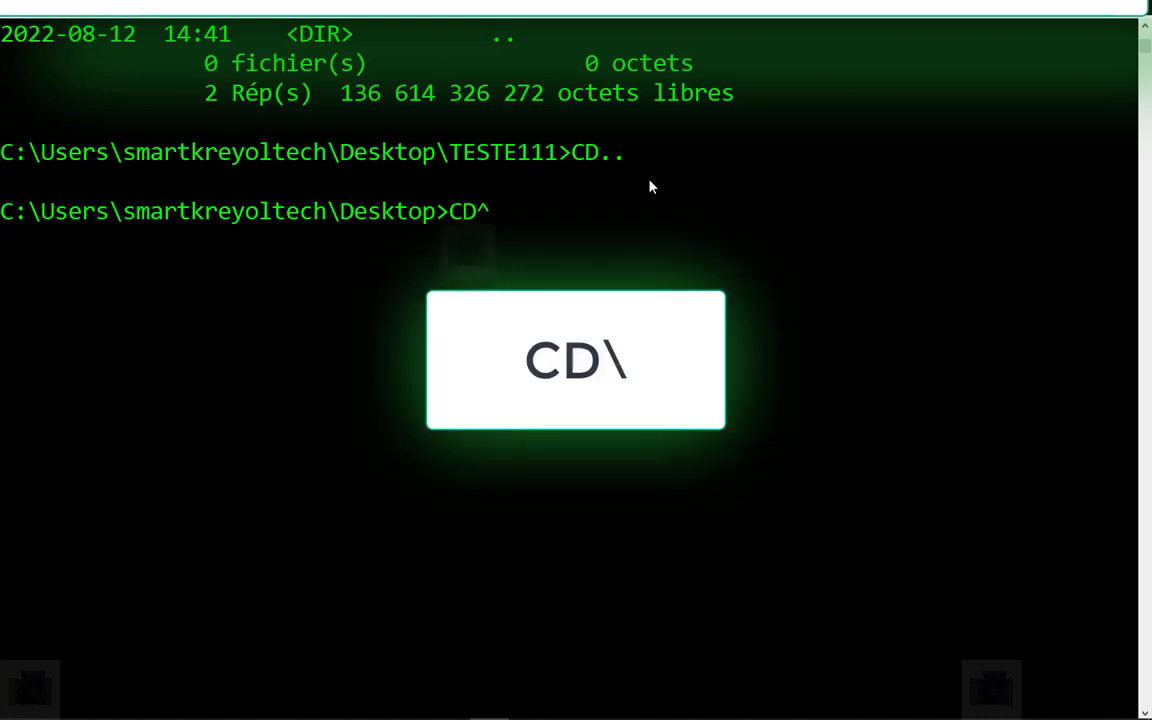
type("\\")
key("Return")
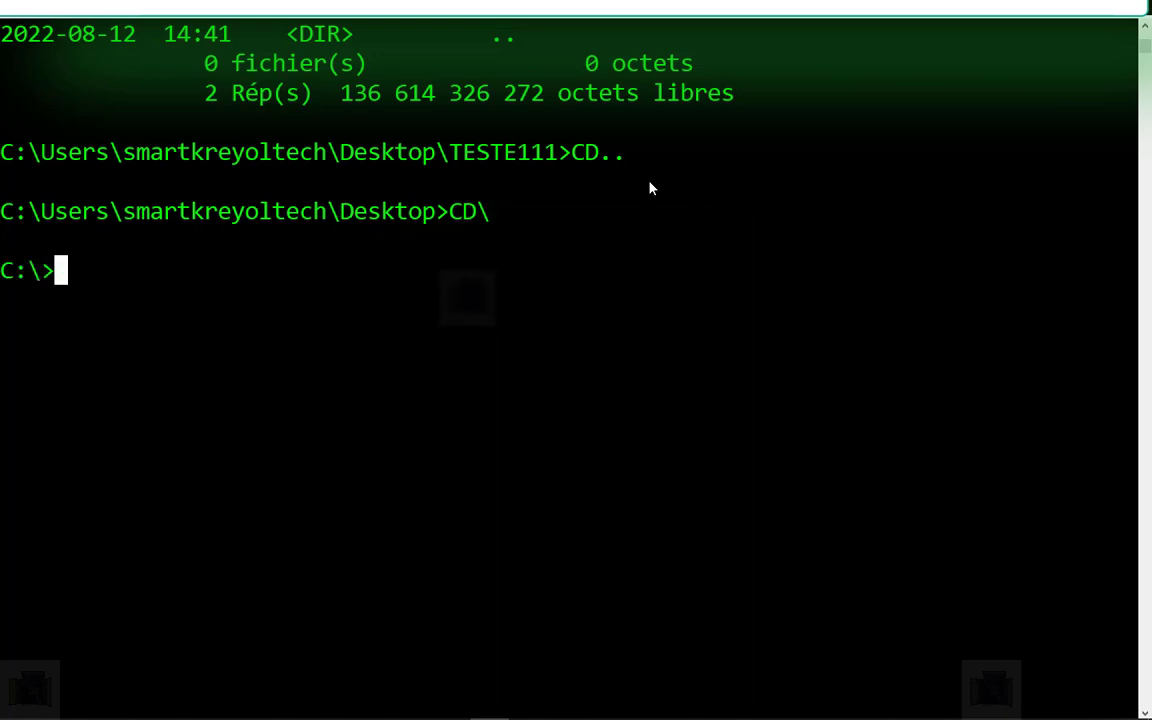
Step: Clear the screen with CLS and start the disk partition utility with DISKPART
type("CLS")
key("Return")
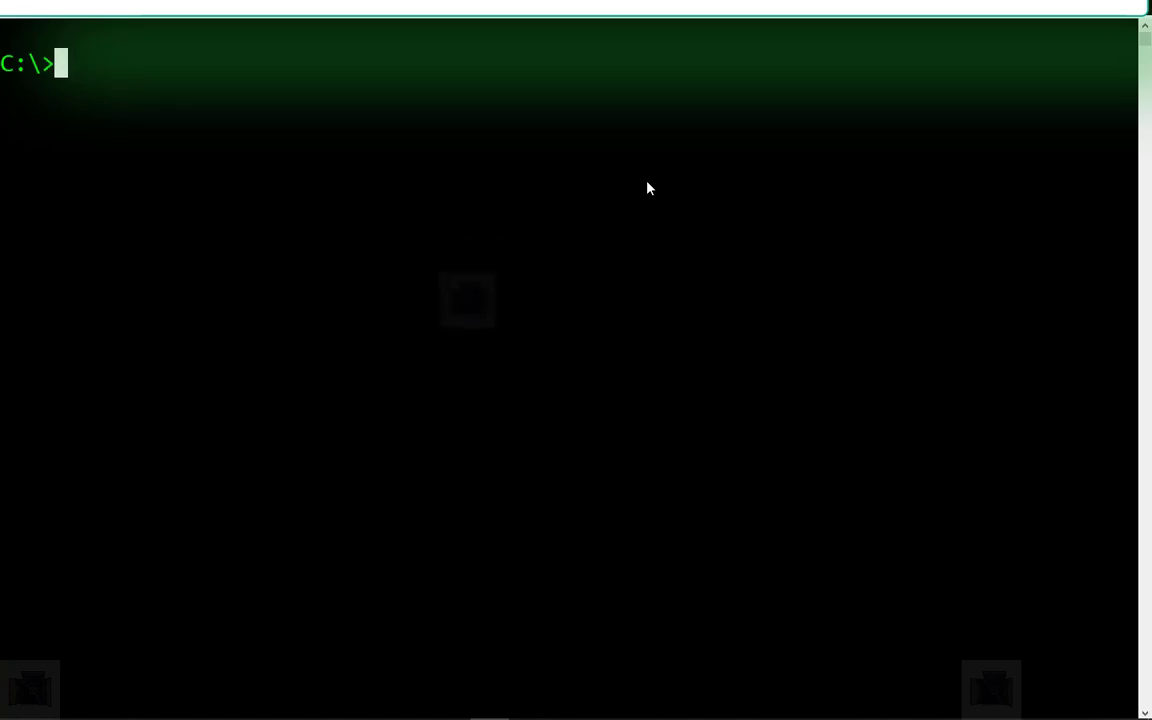
type("DISKPART")
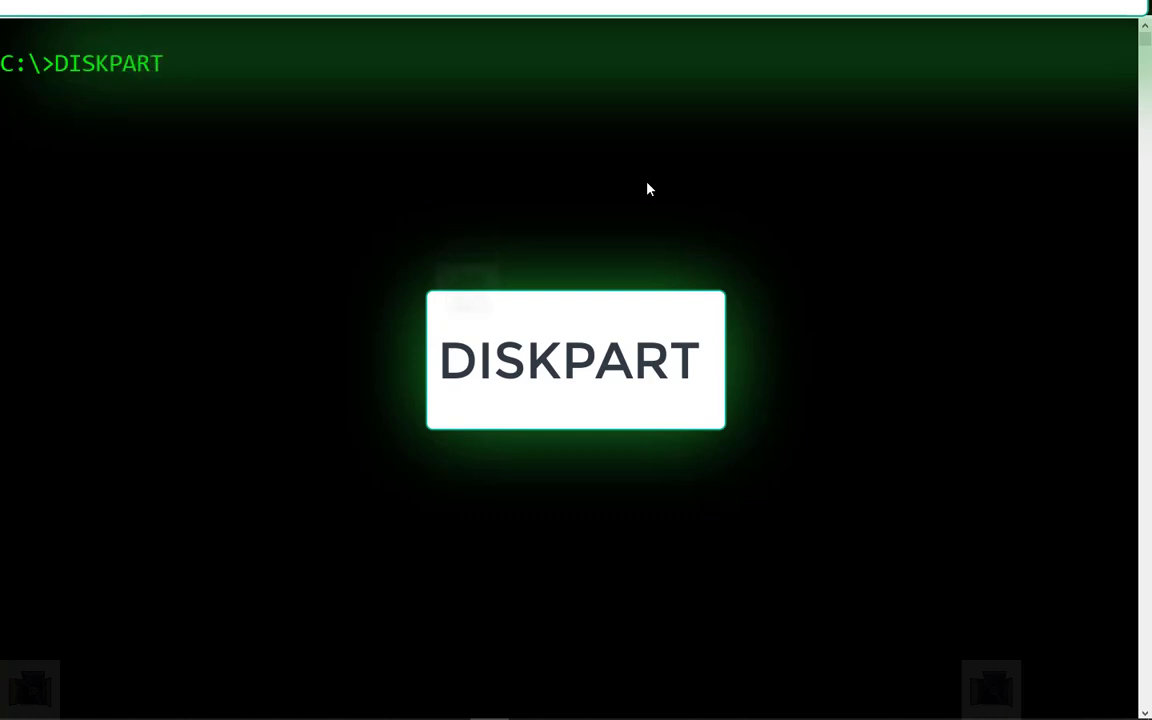
key("Return")
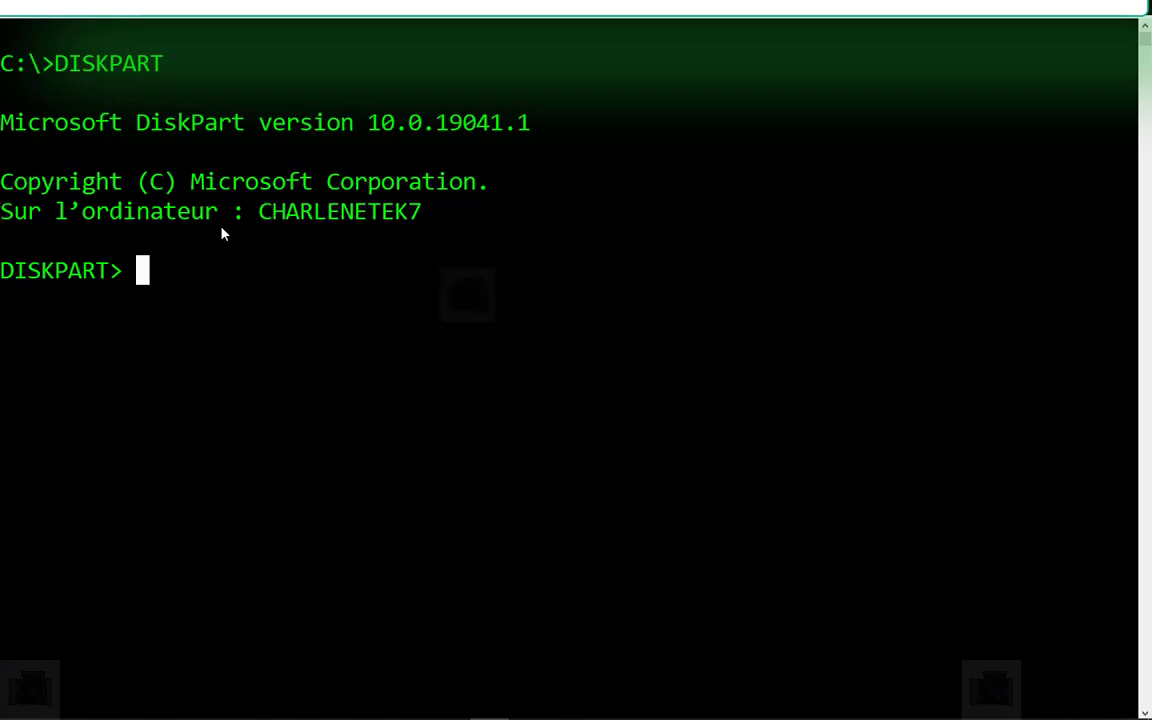
type("DI")
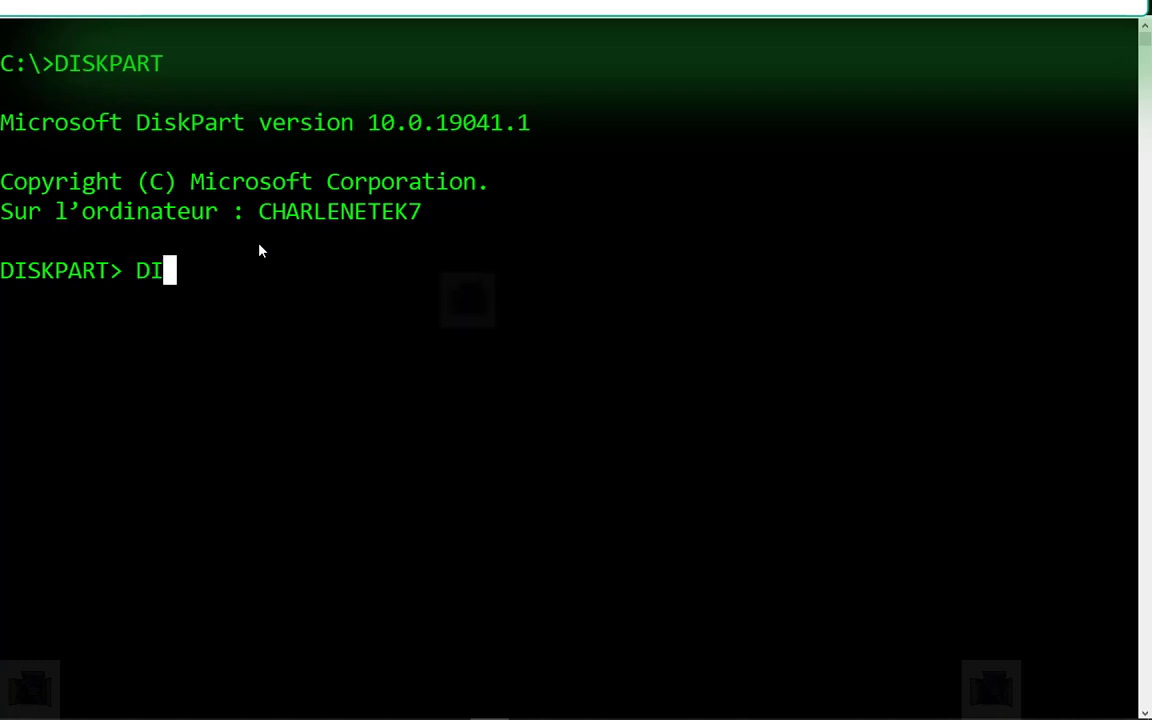
key("BackSpace")
key("BackSpace")
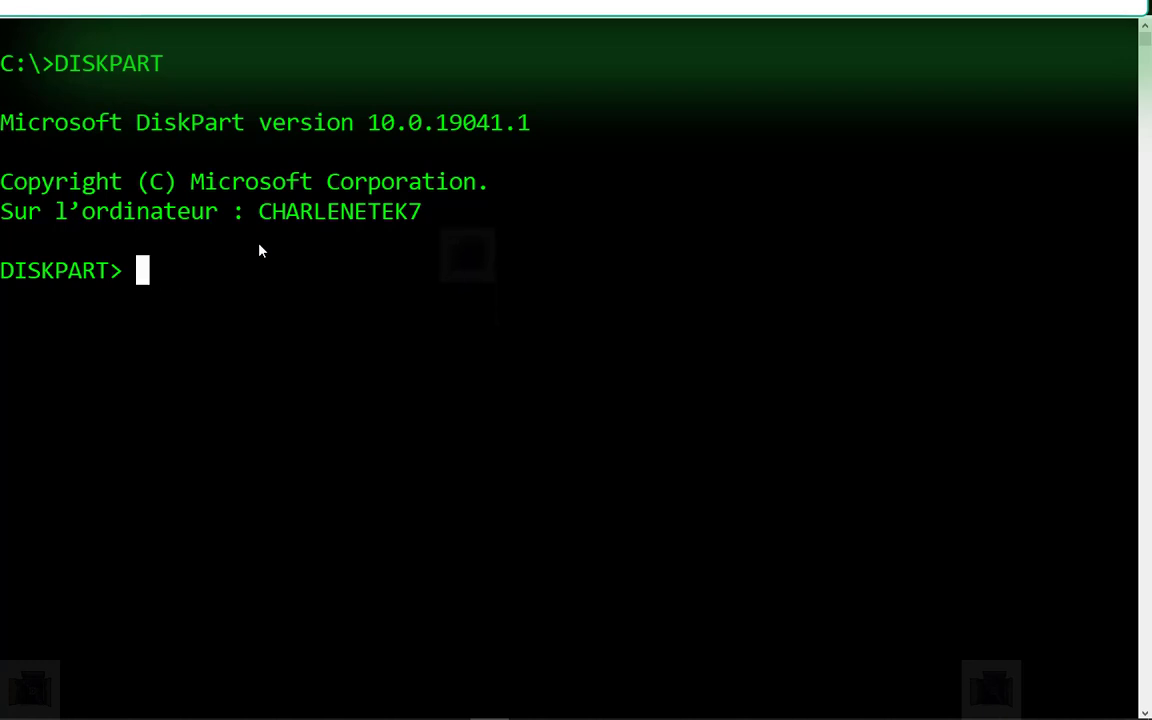
type("HE")
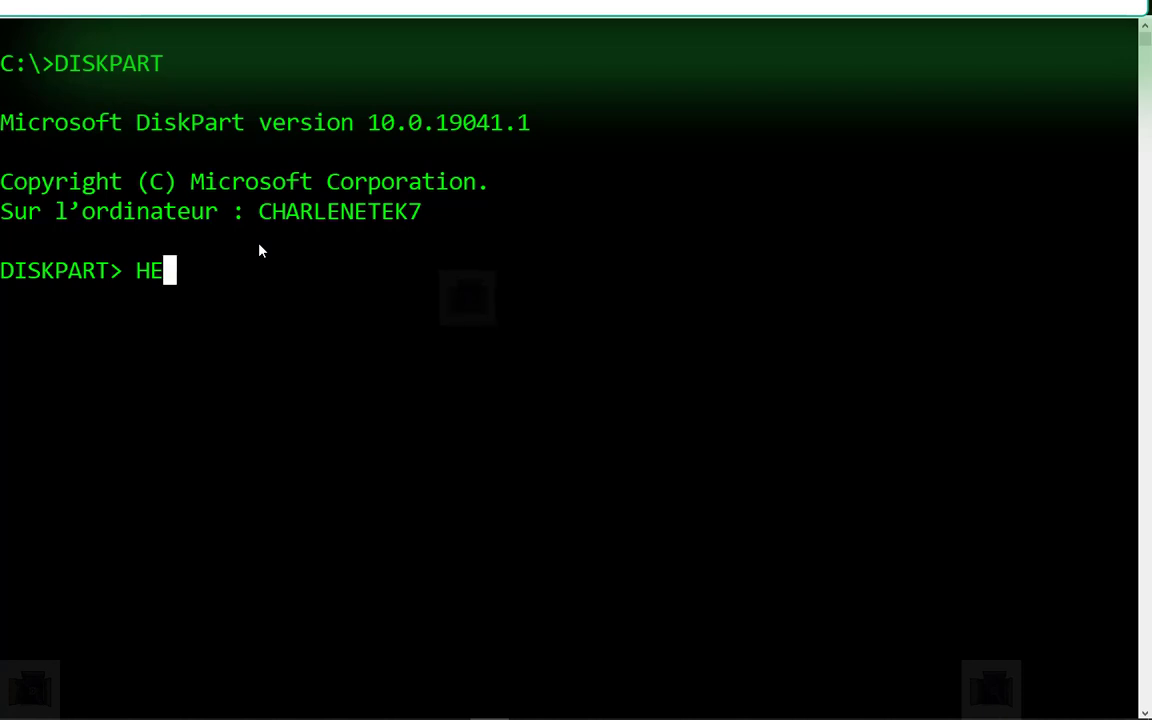
key("BackSpace")
key("BackSpace")
Step: Leave DiskPart with EXIT and clear the screen with CLS
type("EXIT")
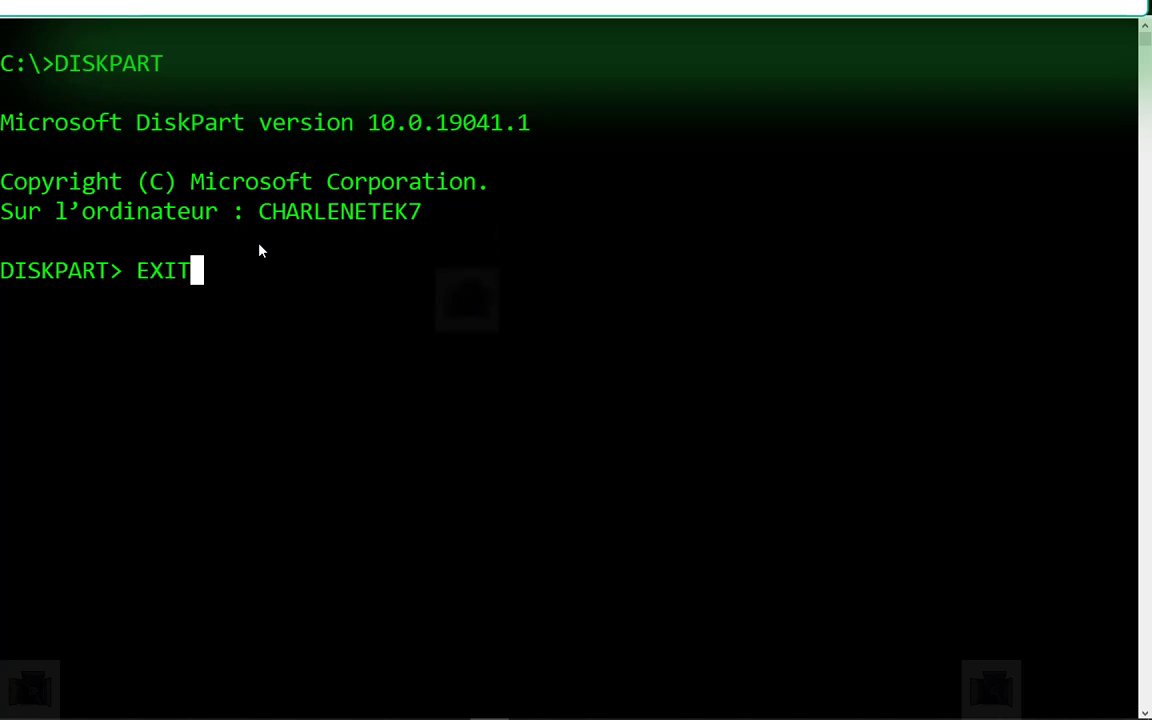
key("Return")
type("CLS")
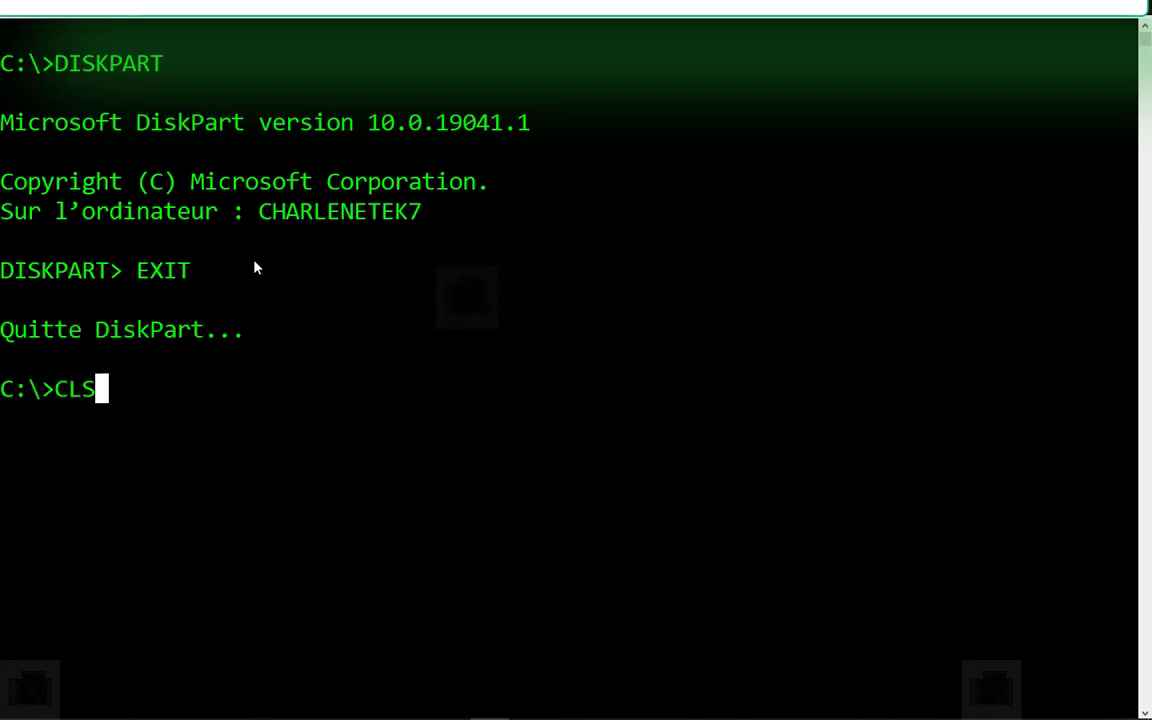
key("Return")
Step: Display the command list with HELP and highlight the DISKPART entry in it
type("HELP")
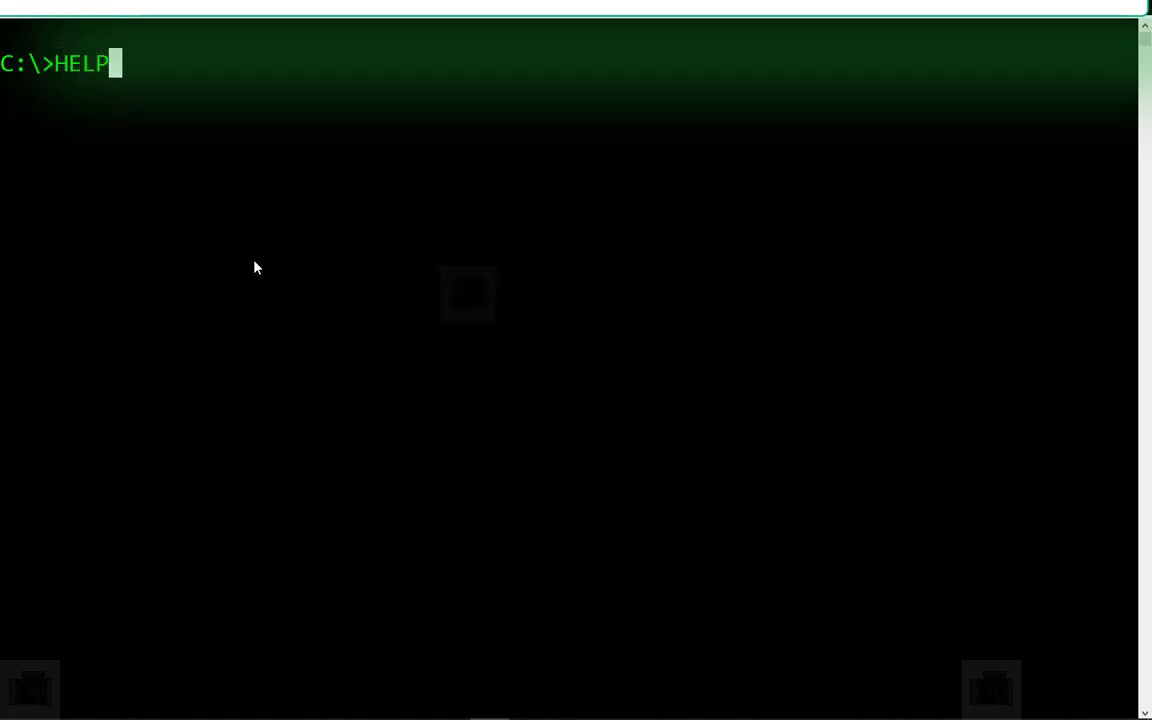
key("Return")
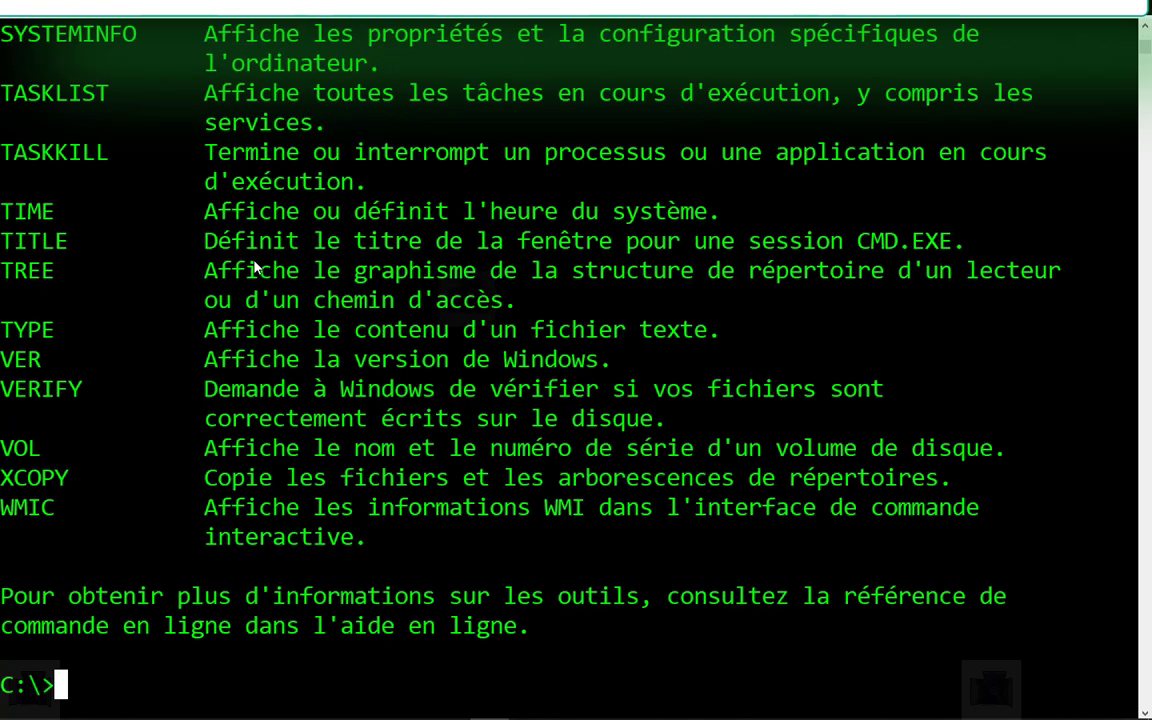
scroll(154, 347, "up", 8)
scroll(157, 392, "up", 11)
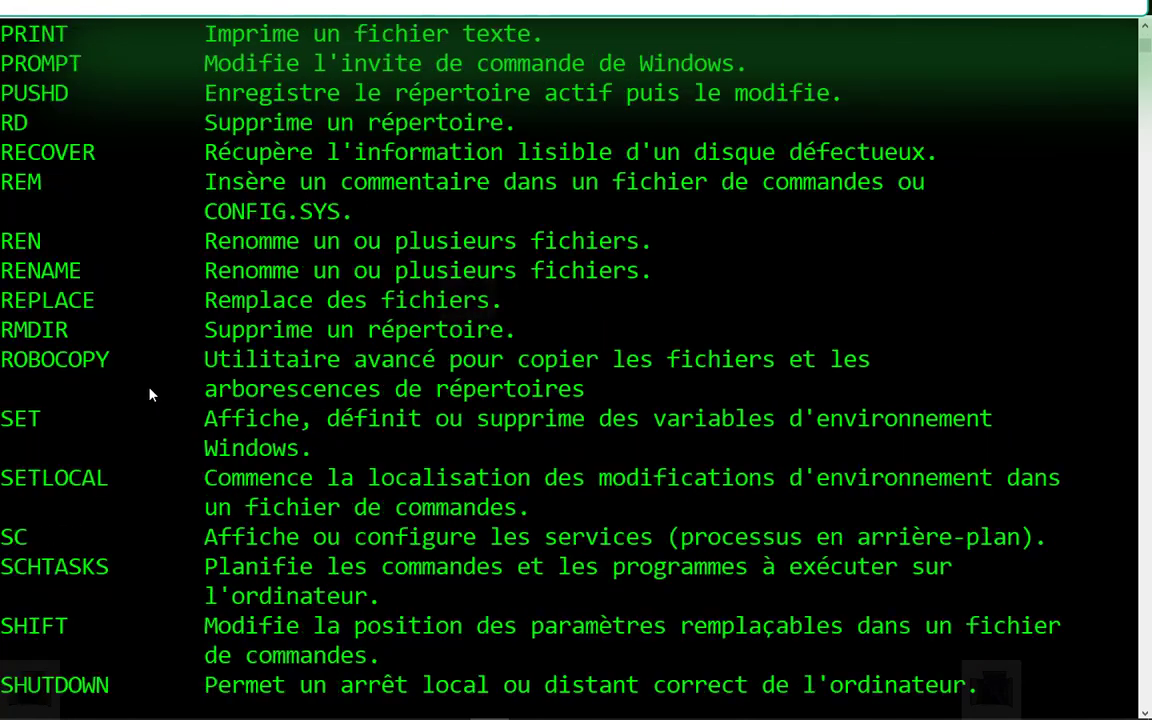
scroll(152, 394, "up", 9)
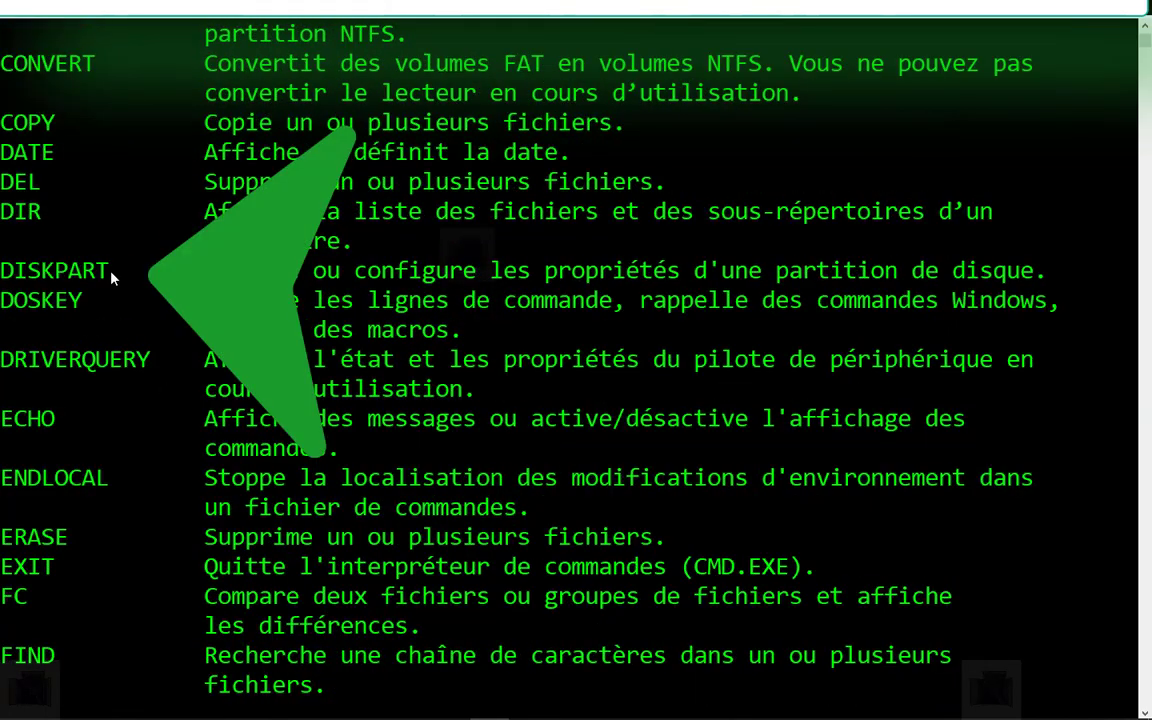
left_click_drag(122, 270, 3, 270)
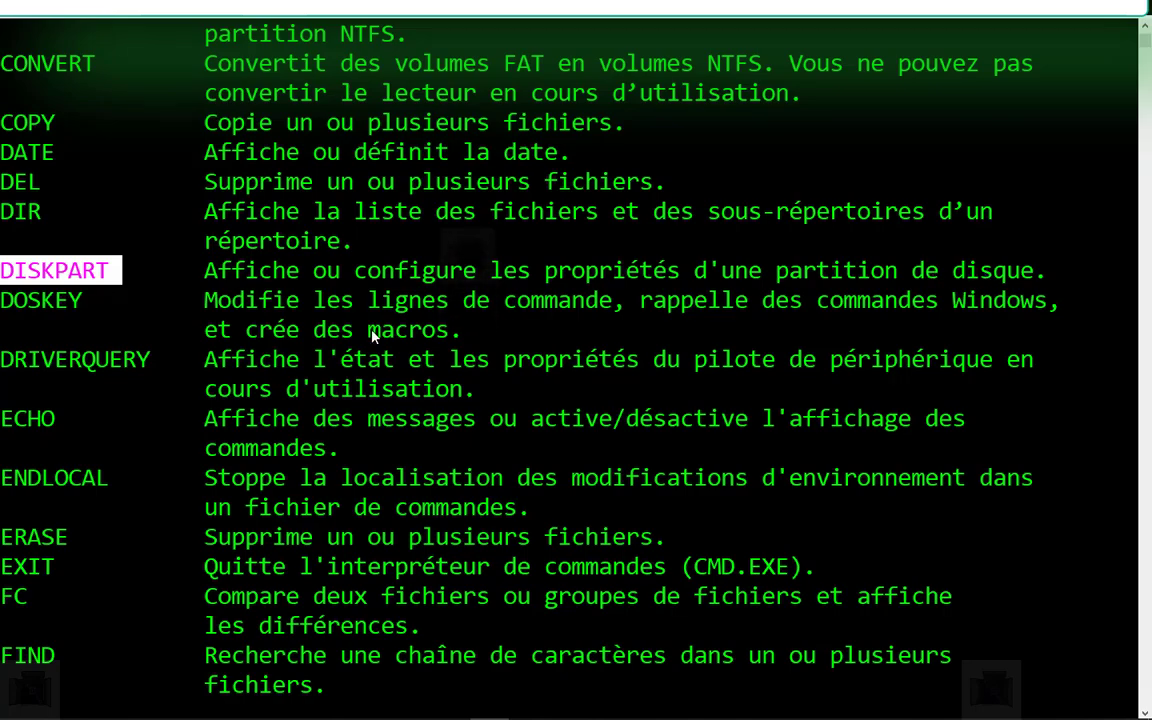
scroll(552, 467, "down", 15)
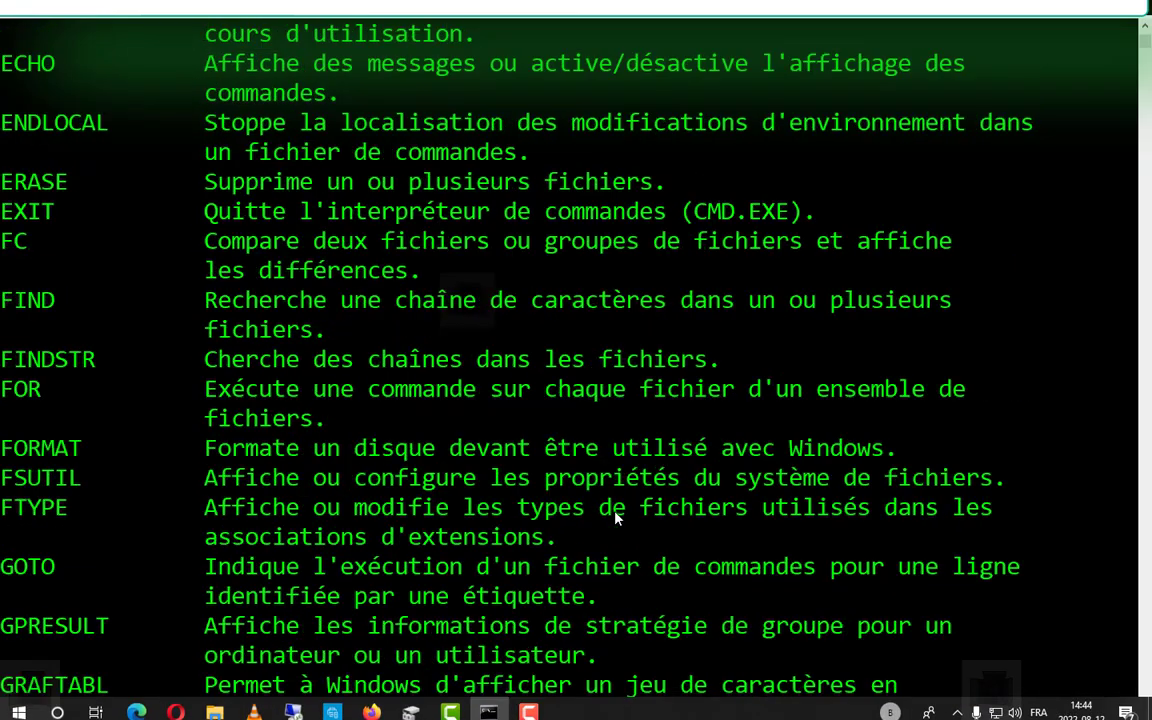
scroll(620, 550, "down", 10)
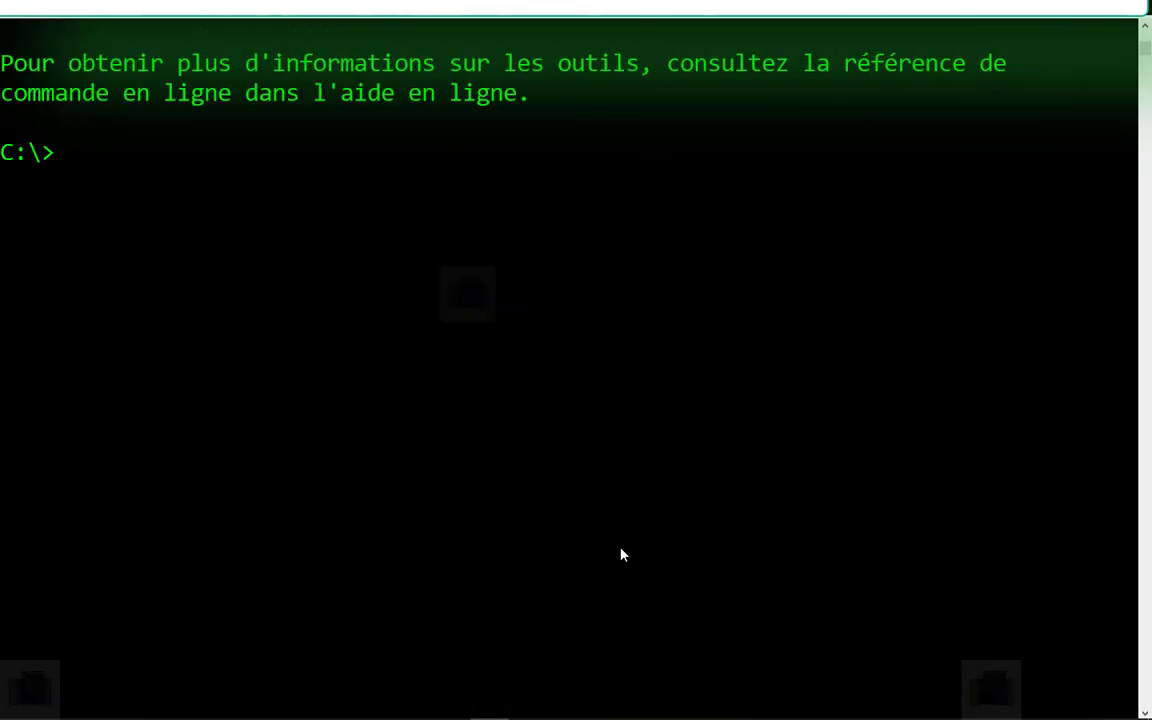
Step: Clear the Command Prompt screen with CLS and start the disk partition utility with DISKPART
type("CLS")
key("Return")
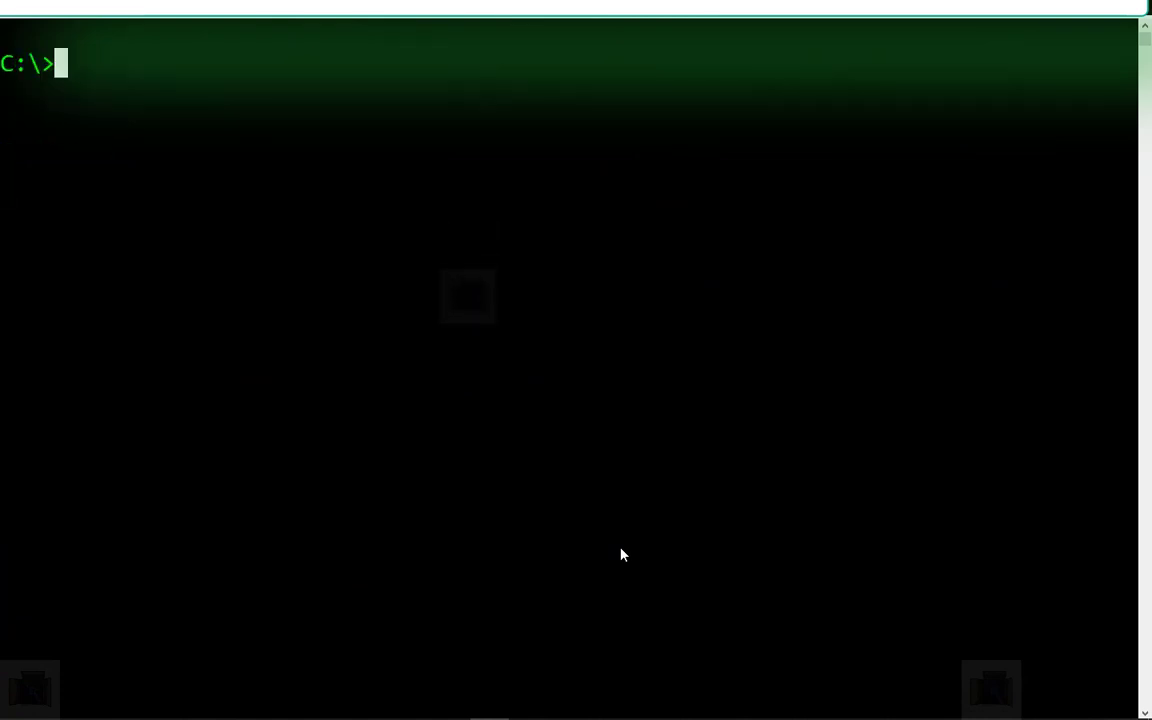
type("DIS")
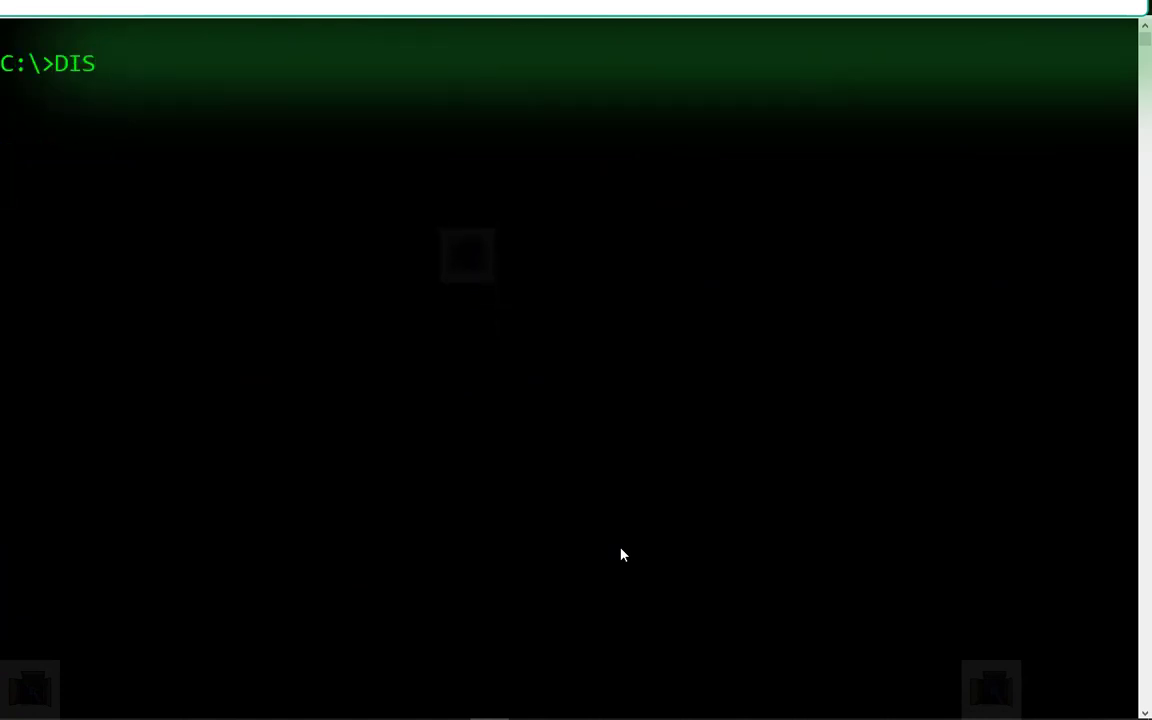
type("PART")
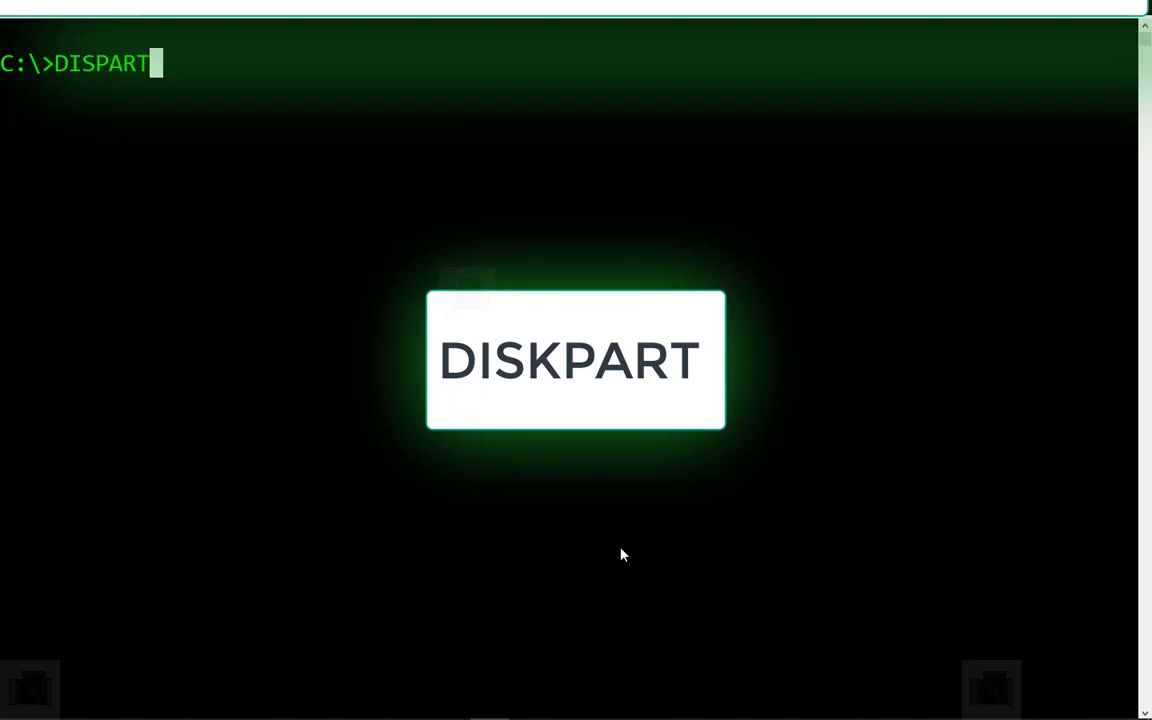
key("BackSpace")
key("BackSpace")
key("BackSpace")
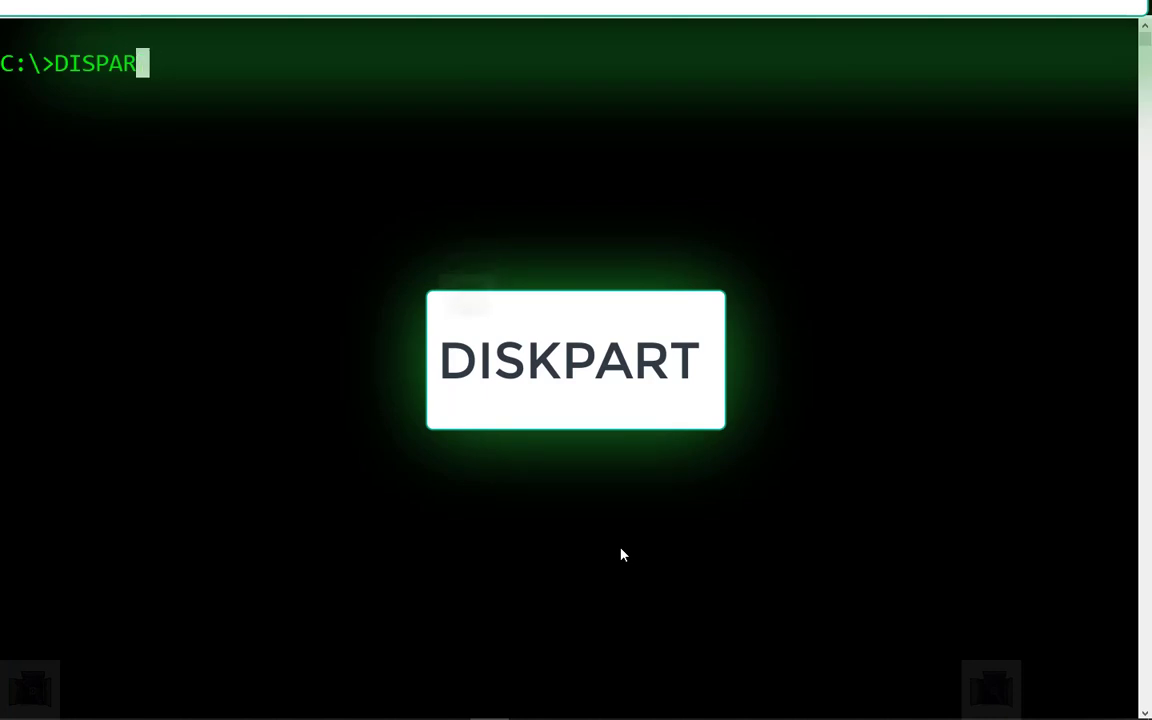
key("BackSpace")
type("K")
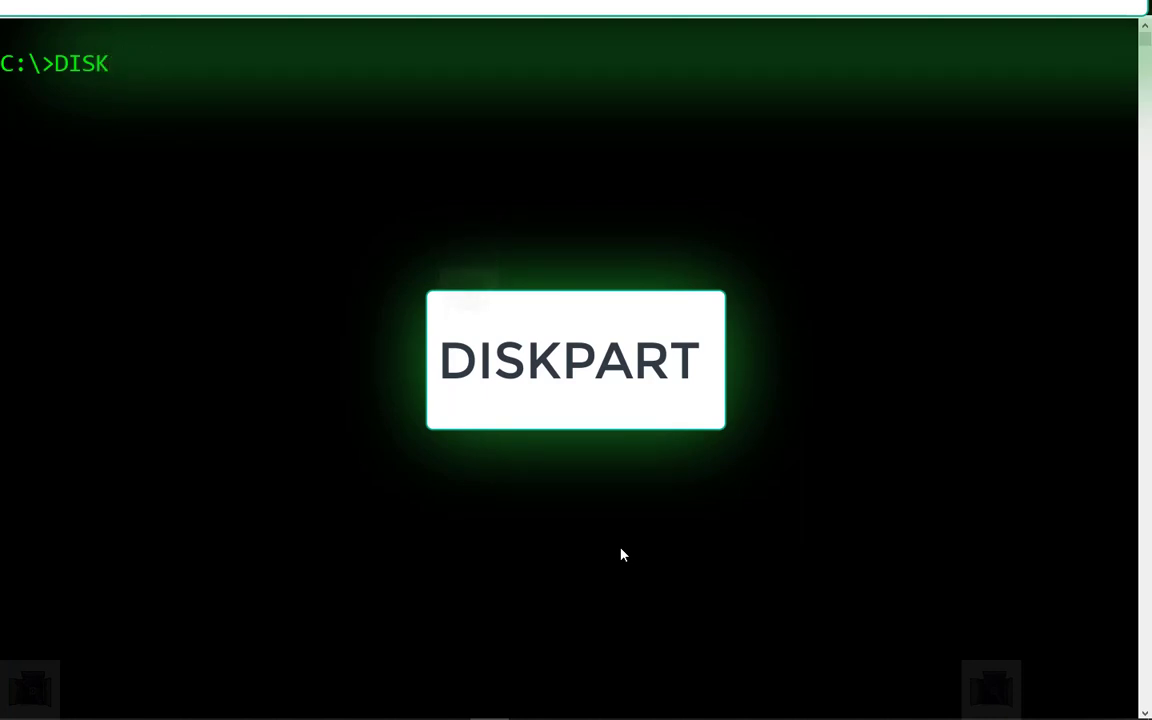
type("PART")
key("Return")
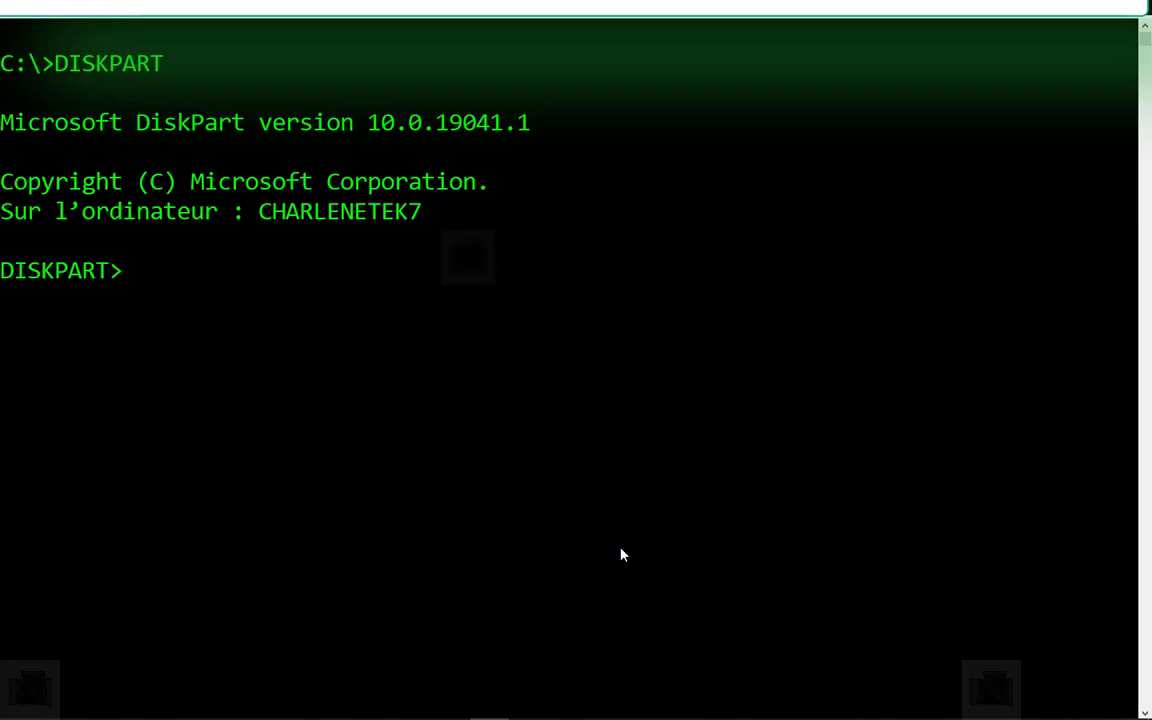
Step: List the computer's disks in DiskPart with LIST DIS
type("LIS")
type("T")
type(" DIS")
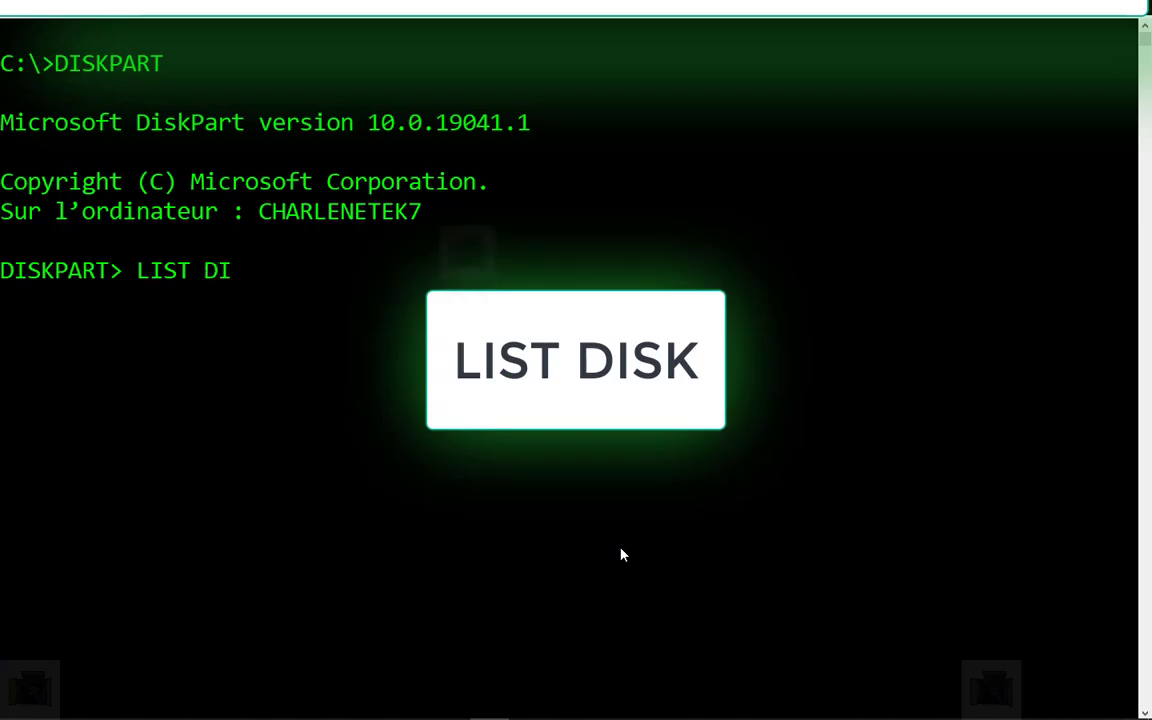
key("Return")
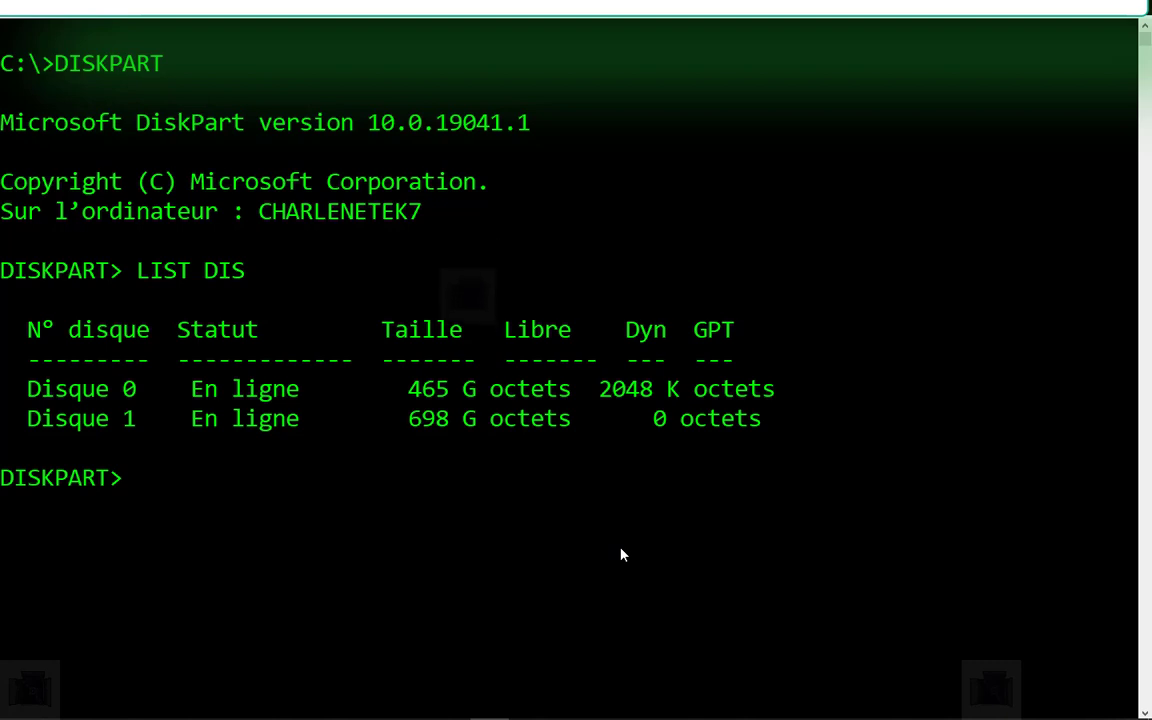
Step: Display the DiskPart command reference with DISKPART HELP and review its entries from ACTIVE to UNIQUEID
type("DISKPA")
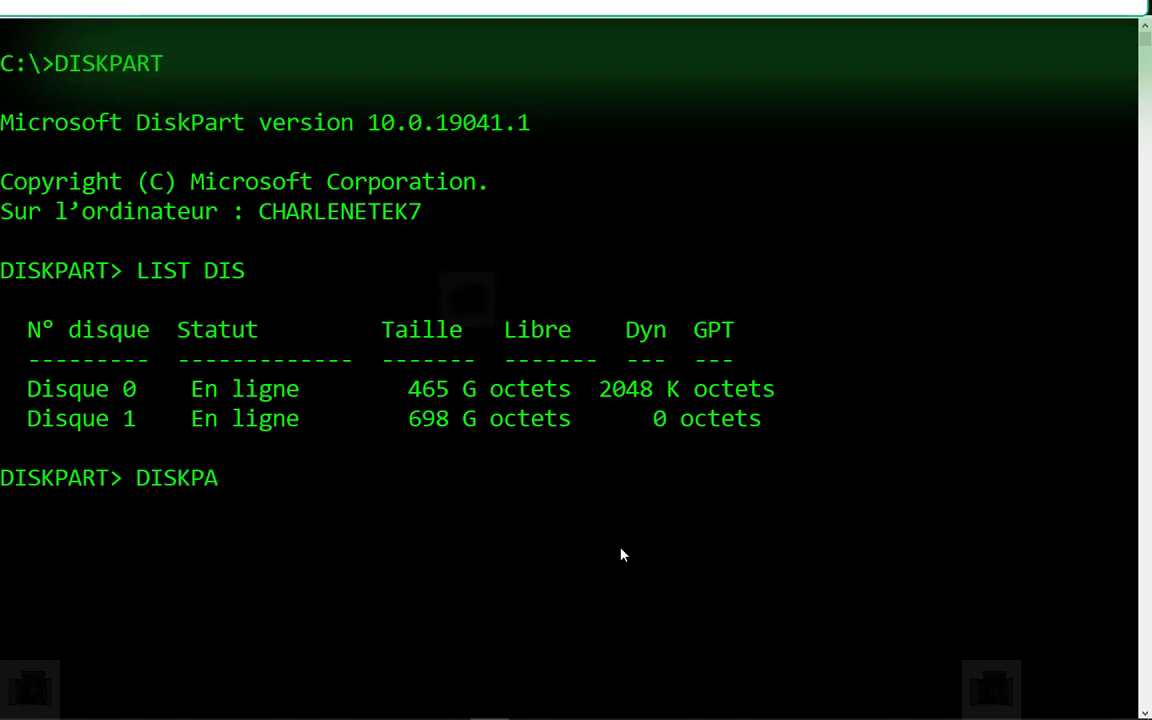
type("RT HELP")
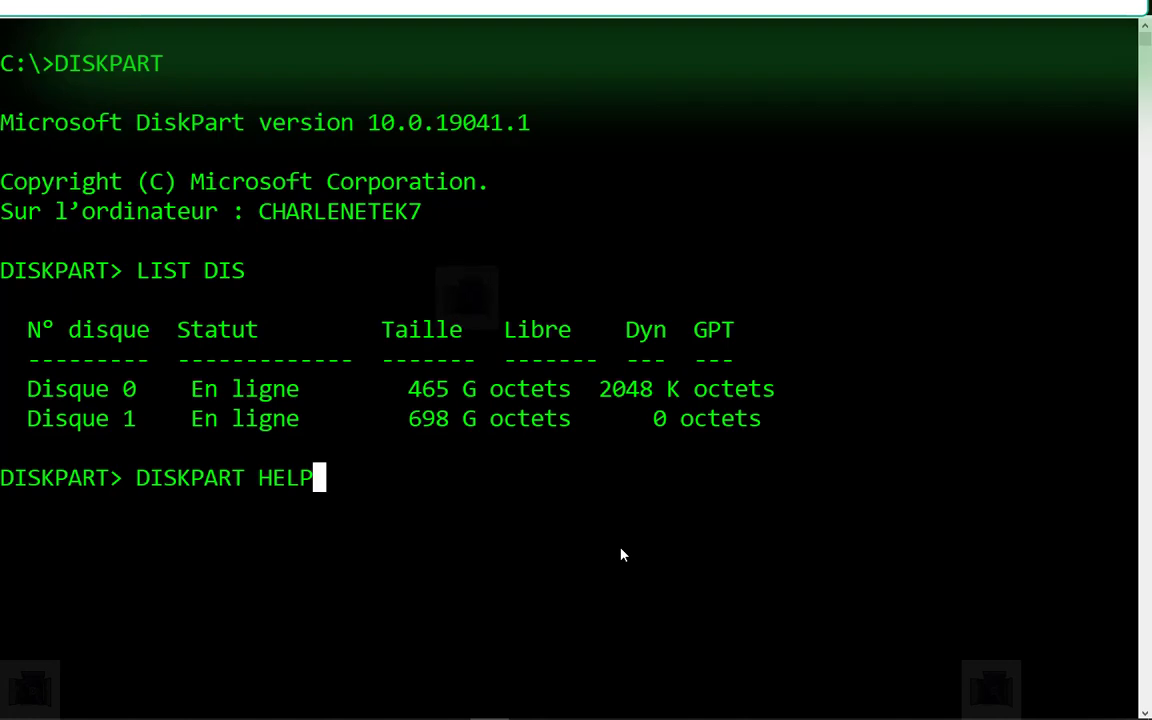
key("Return")
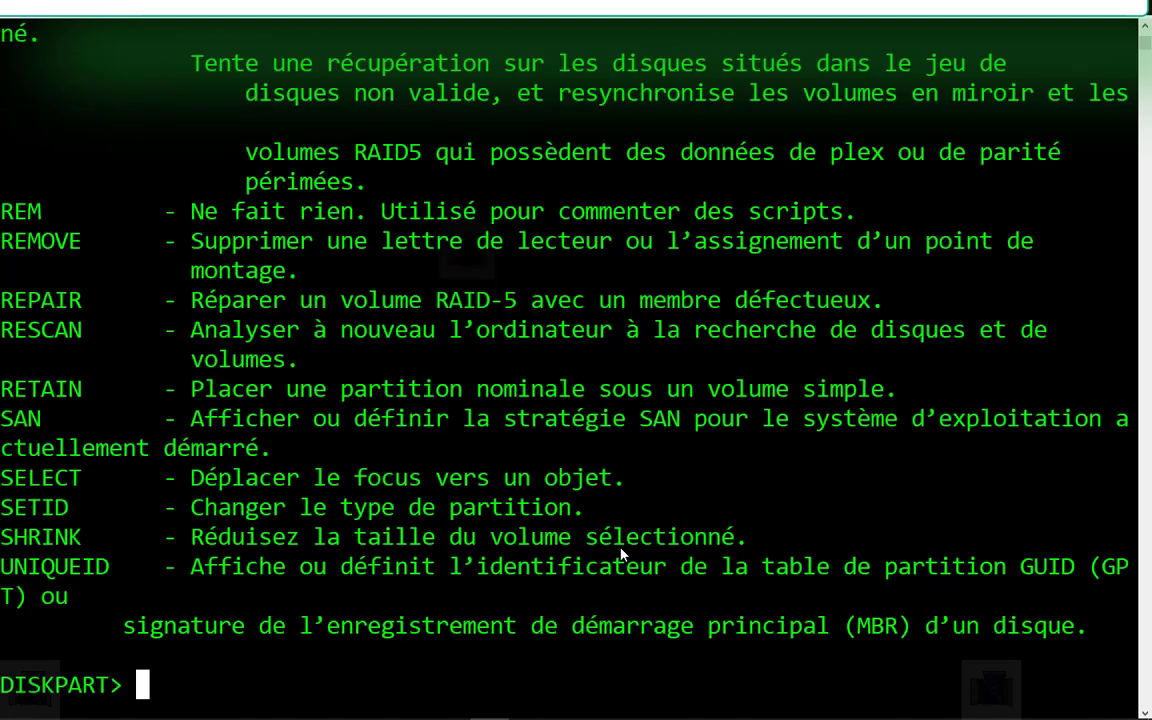
scroll(627, 516, "up", 1)
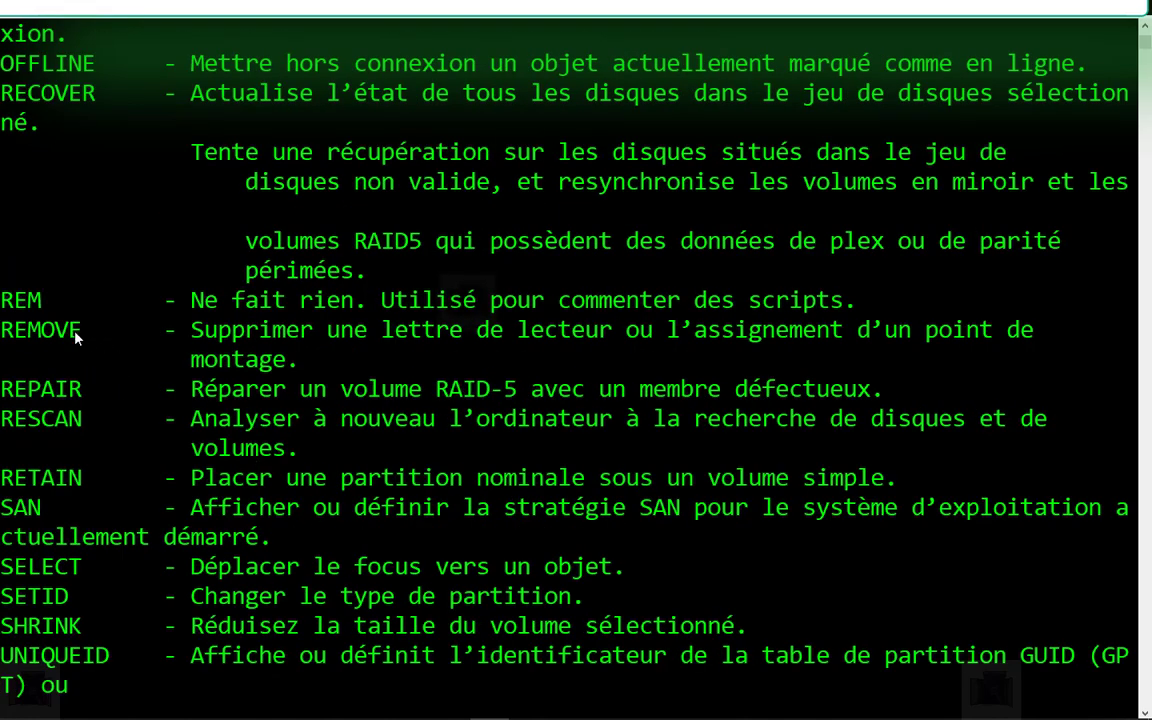
scroll(52, 166, "up", 10)
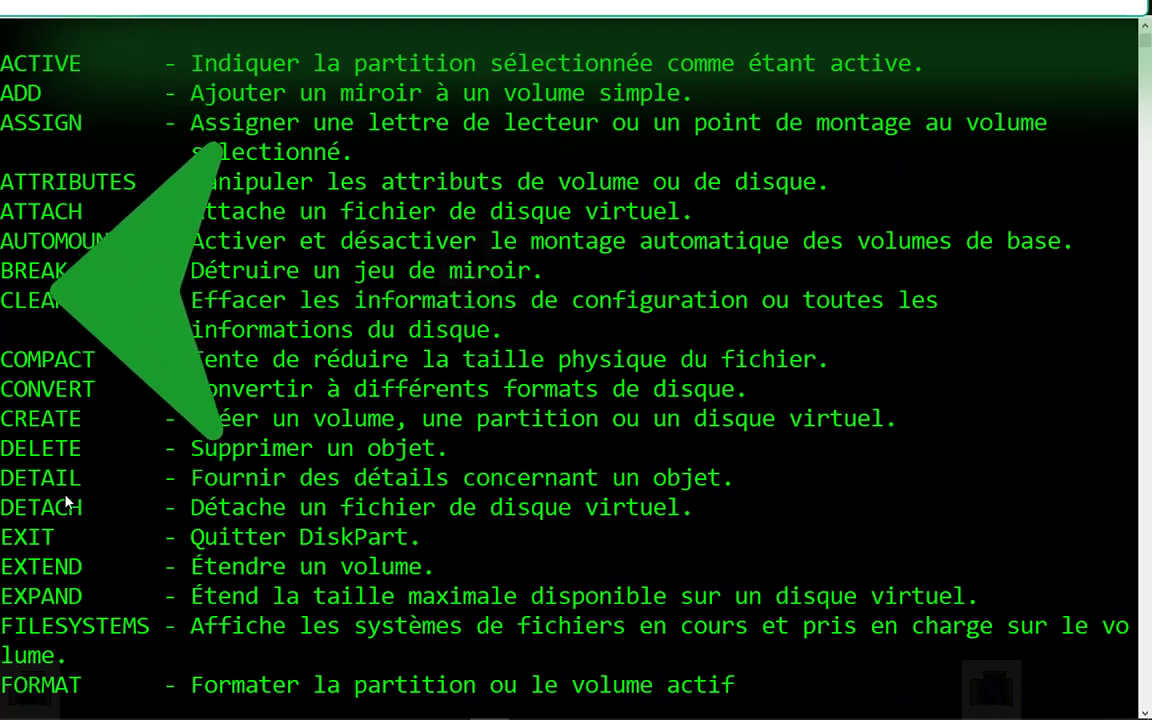
scroll(58, 444, "up", 4)
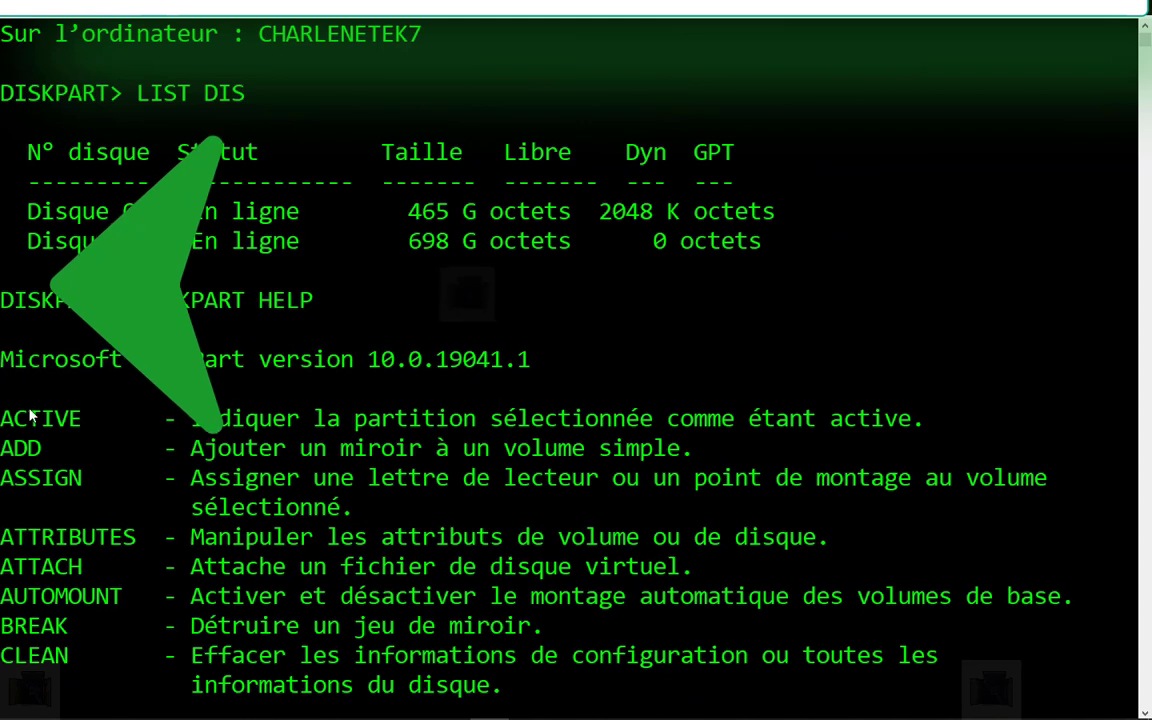
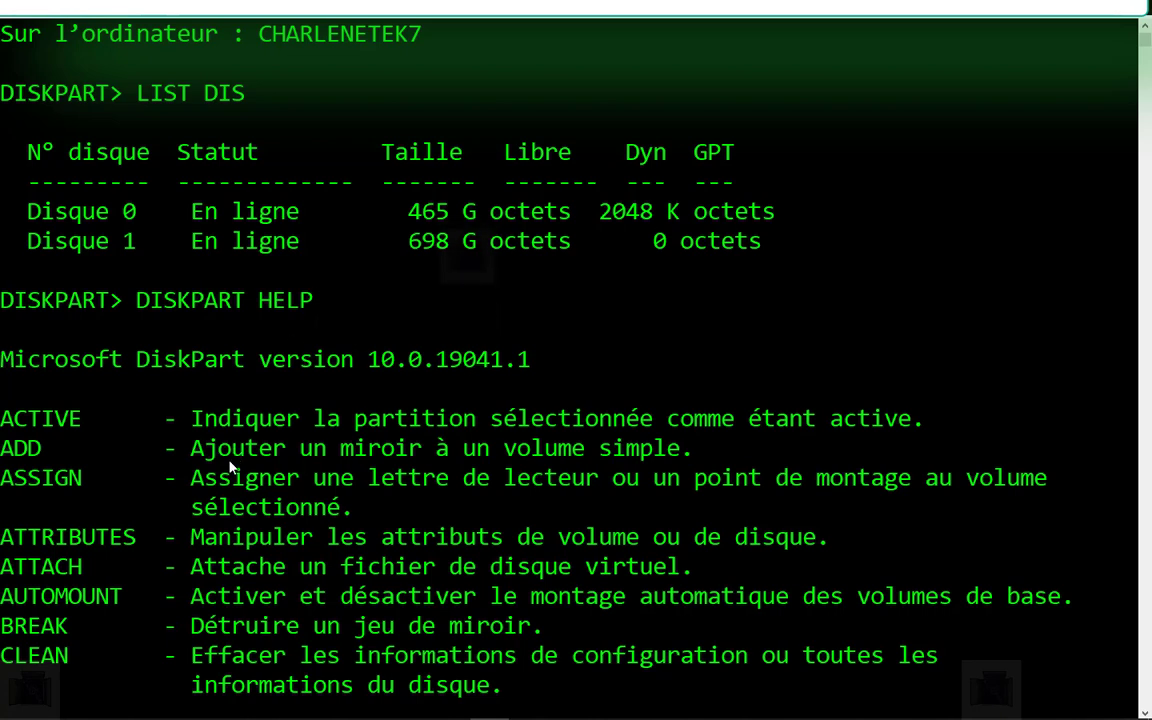
scroll(207, 450, "down", 1)
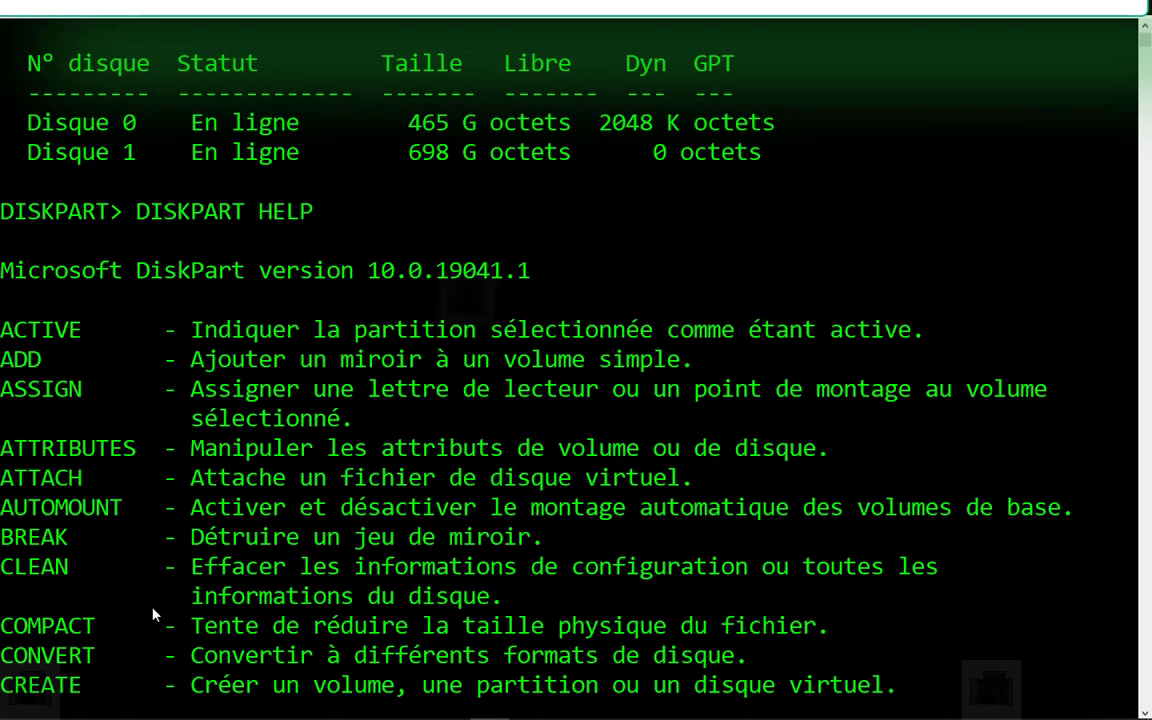
scroll(226, 658, "down", 5)
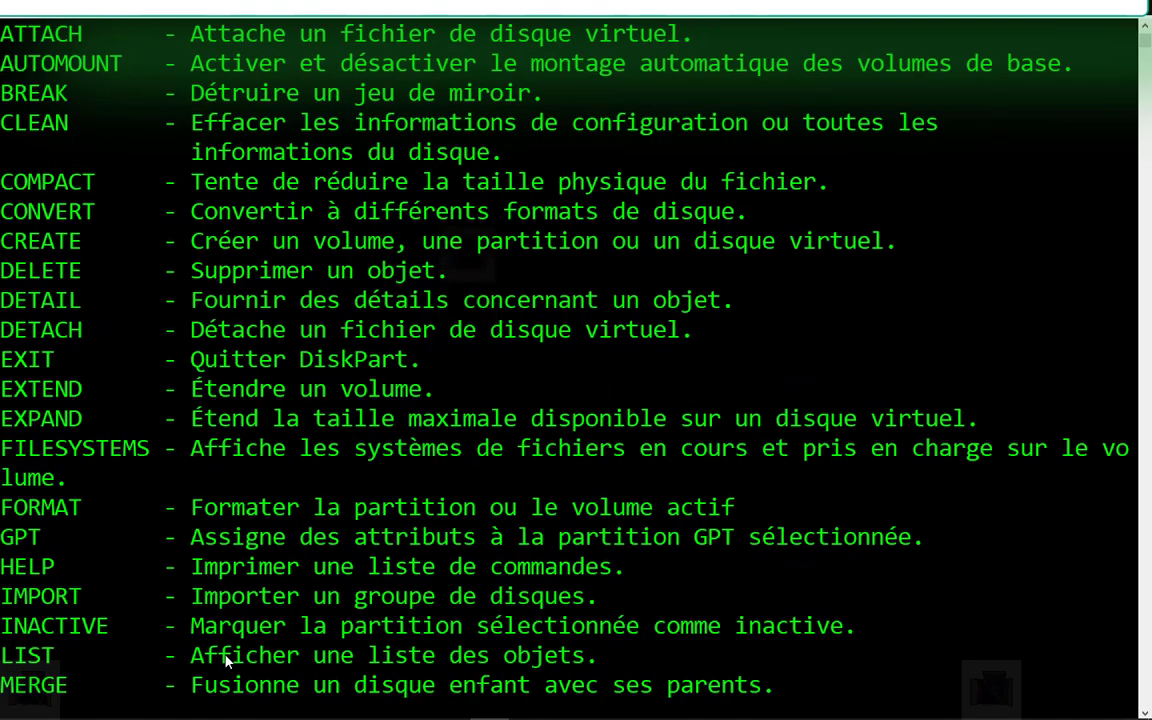
scroll(230, 665, "down", 13)
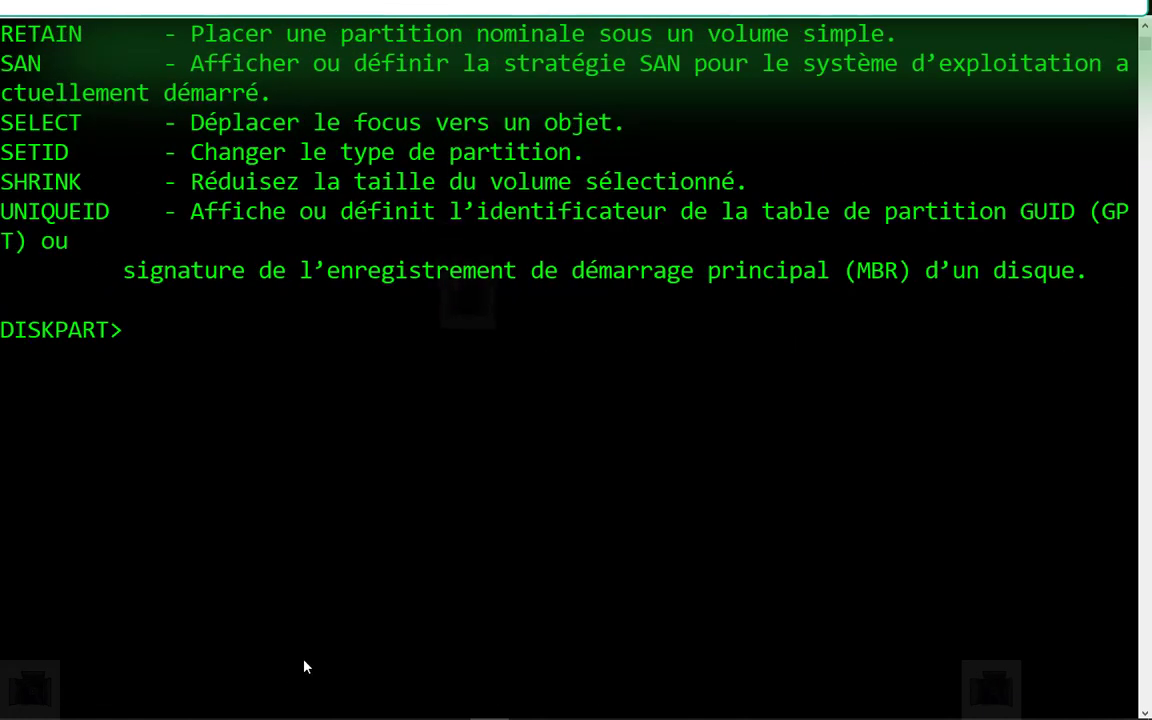
Step: Try to clear the DiskPart output with CLS and return to the empty prompt
type("CLS")
key("Return")
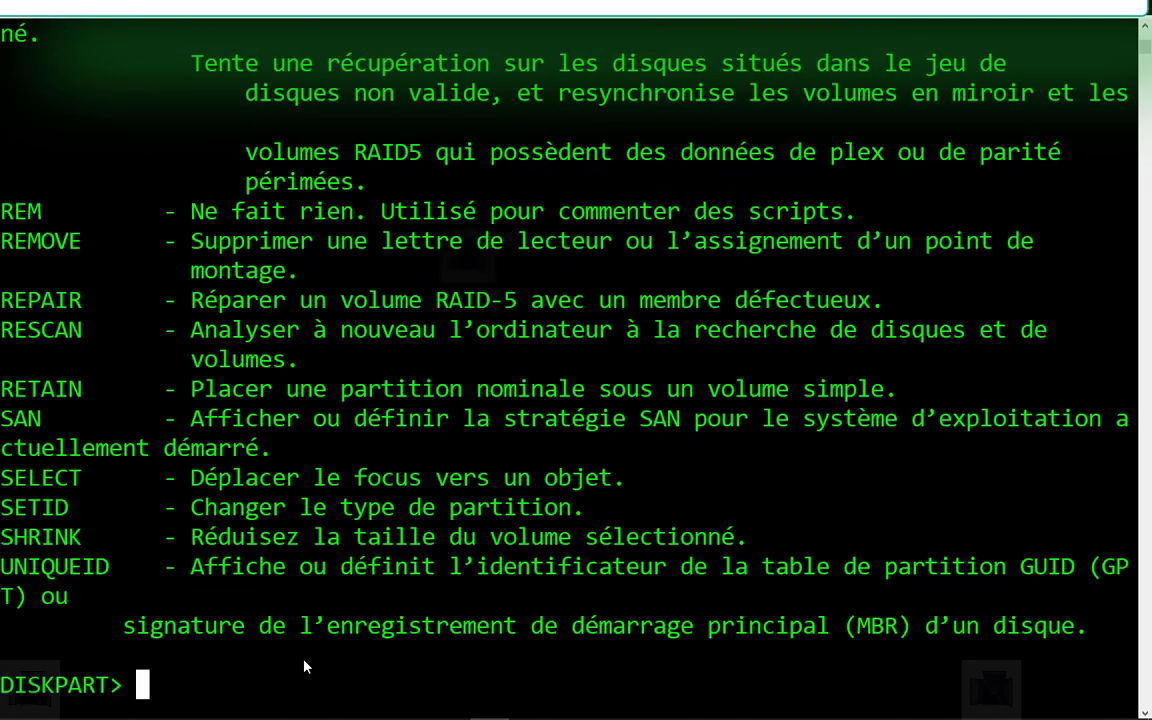
scroll(305, 667, "down", 3)
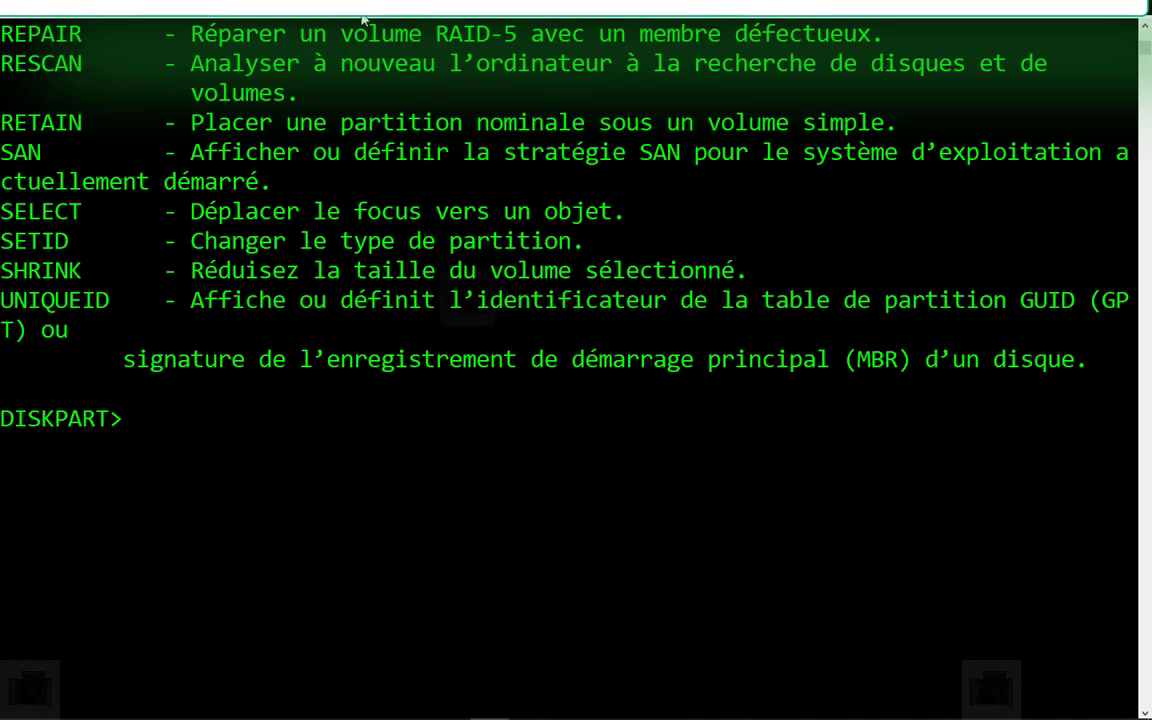
type("CLS")
key("Return")
scroll(375, 484, "up", 10)
scroll(375, 484, "down", 20)
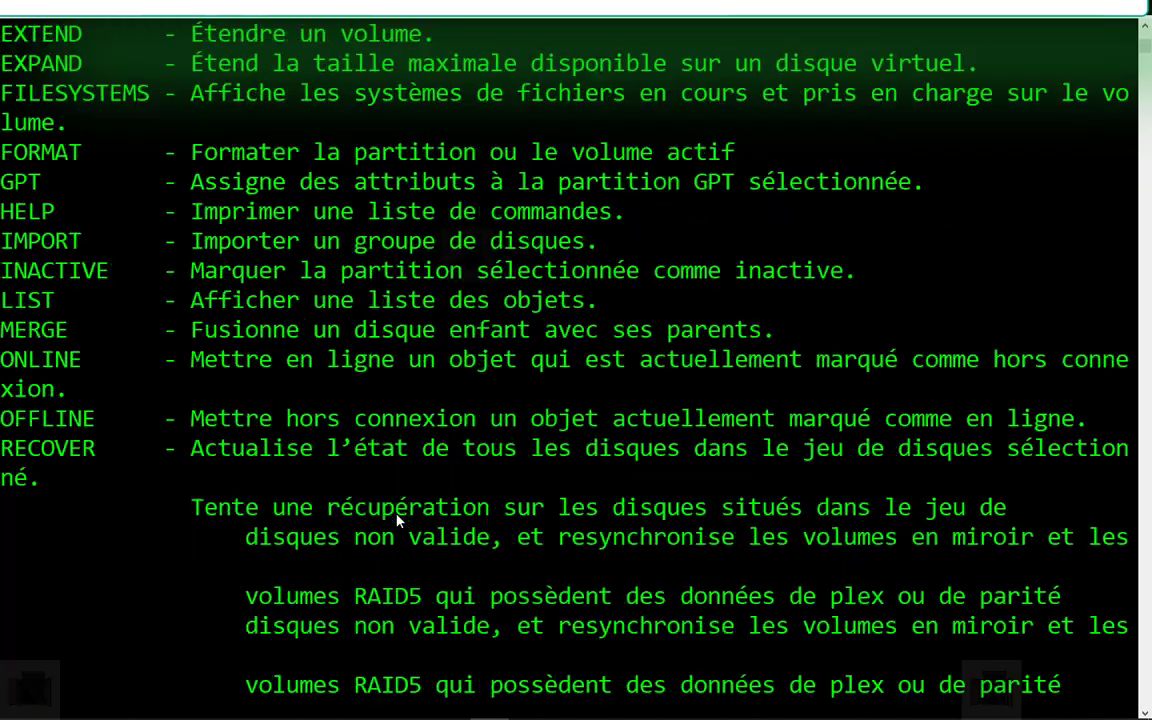
scroll(397, 521, "up", 5)
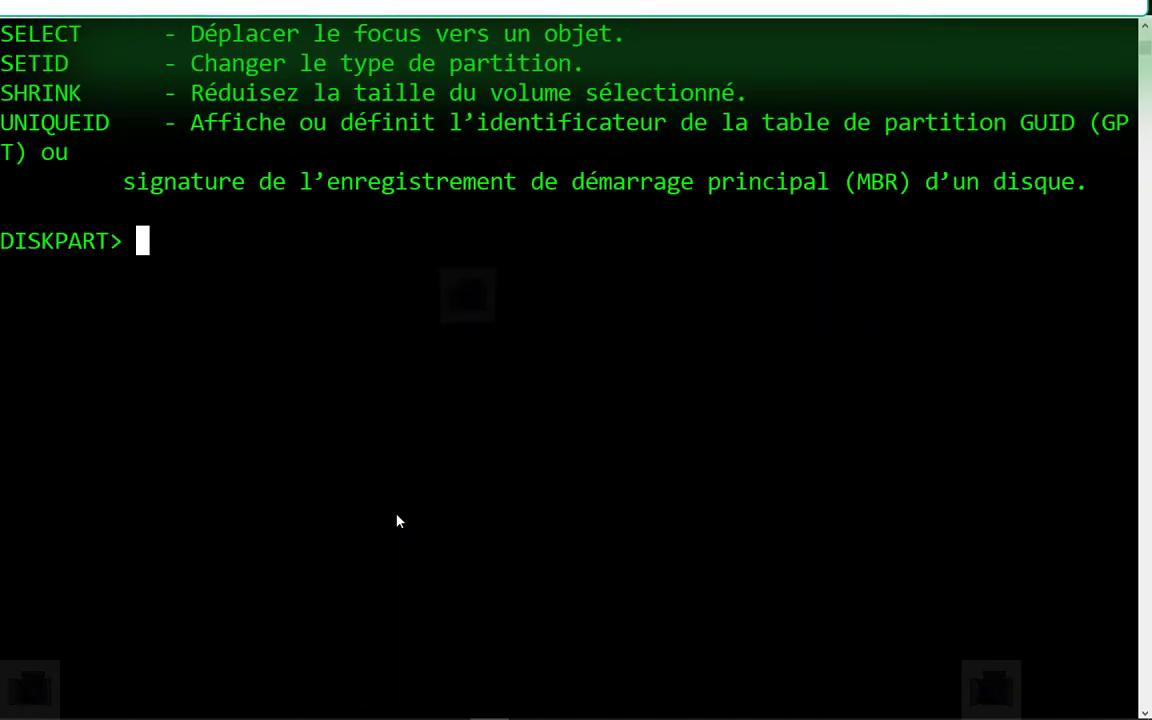
Step: List the disks again with LIST DISK and highlight the GPT column heading
type("LIST")
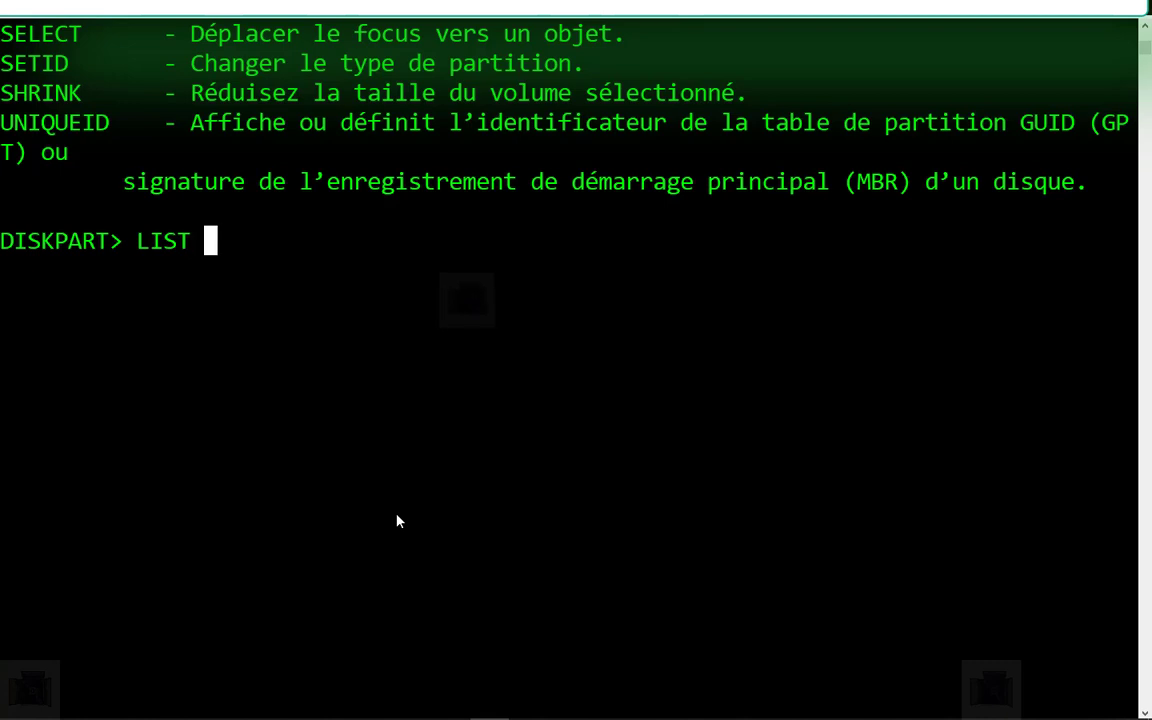
type("DISK")
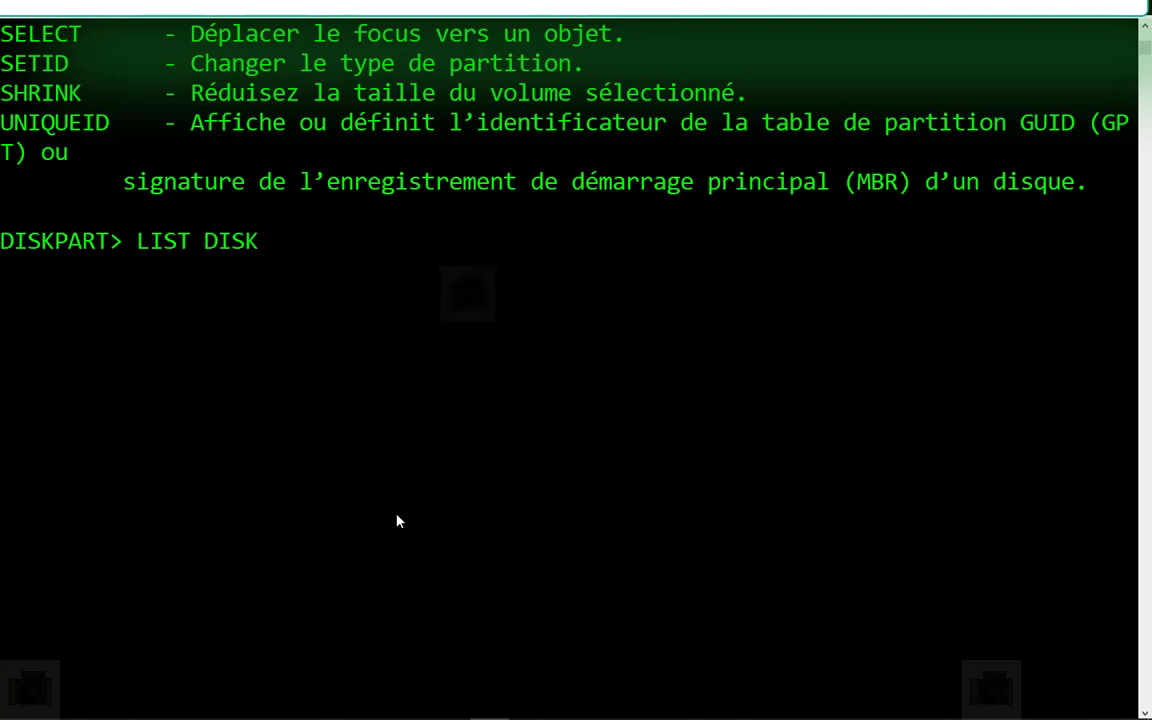
key("Return")
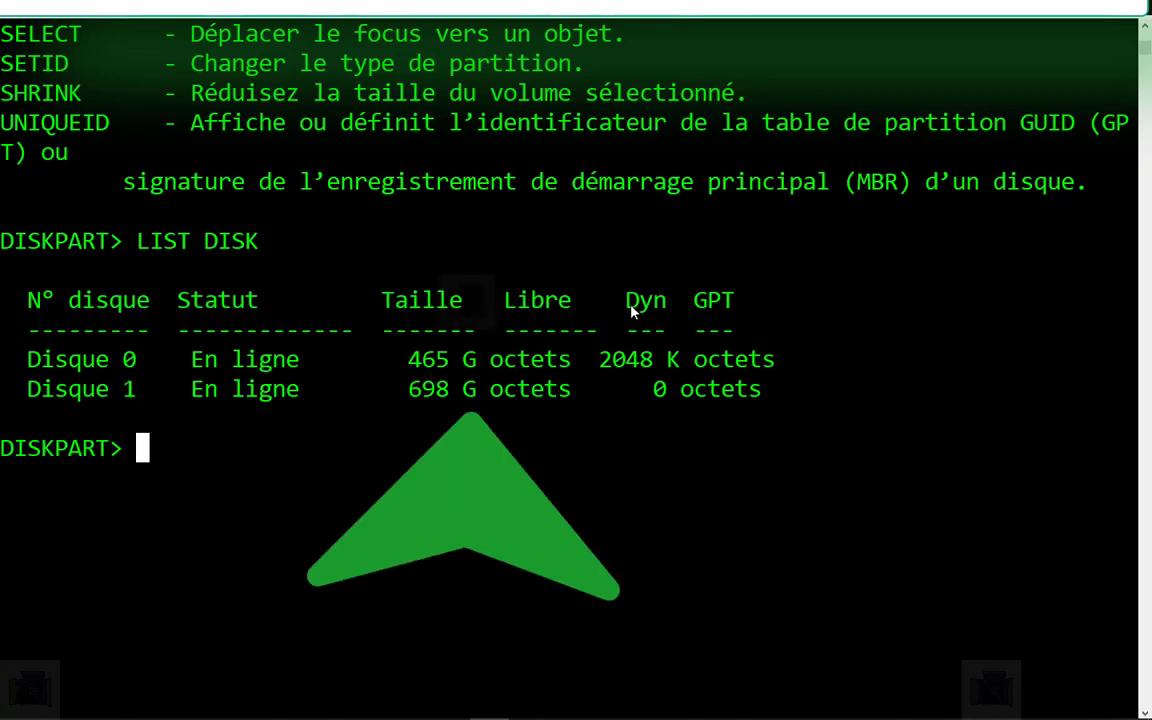
left_click(727, 304)
left_click_drag(727, 304, 689, 298)
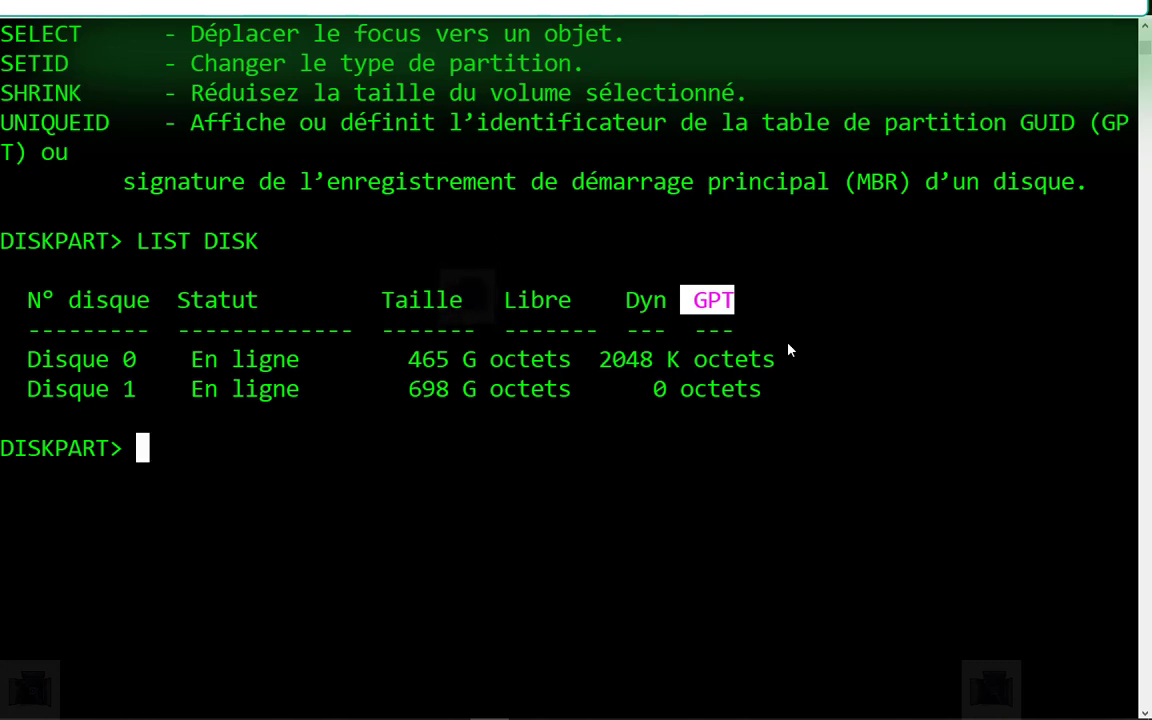
Step: Write SELECT SISK 1 at the DiskPart prompt without running it
type("SEL")
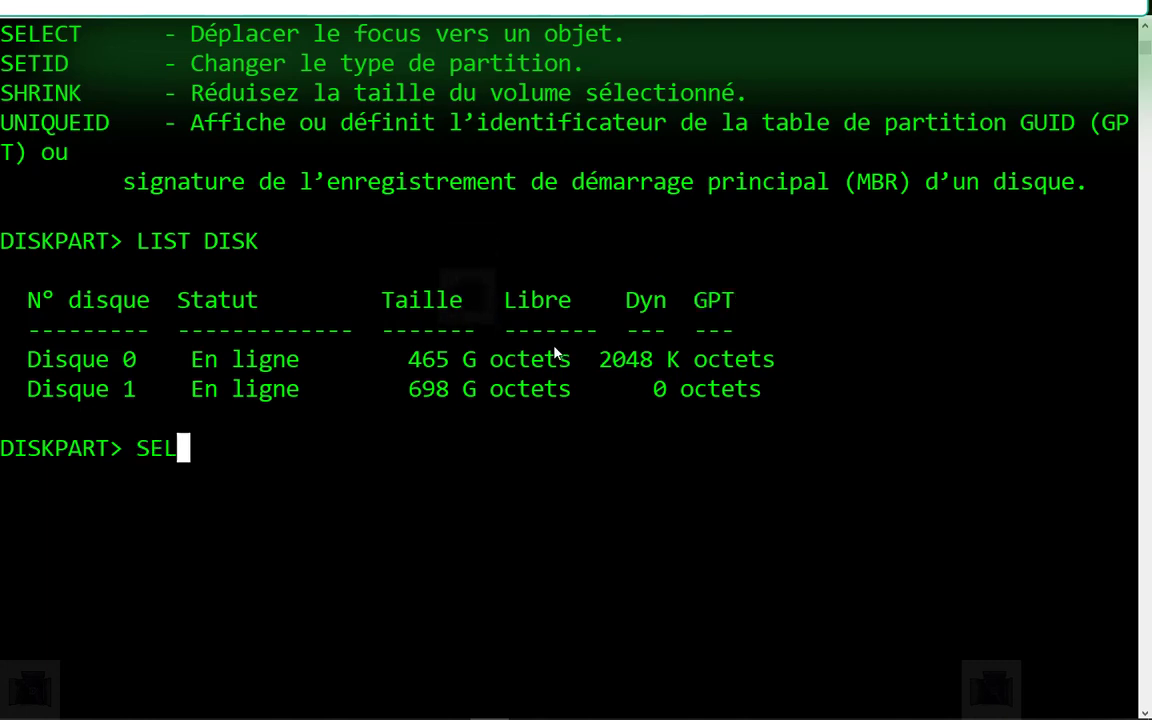
type("ECT")
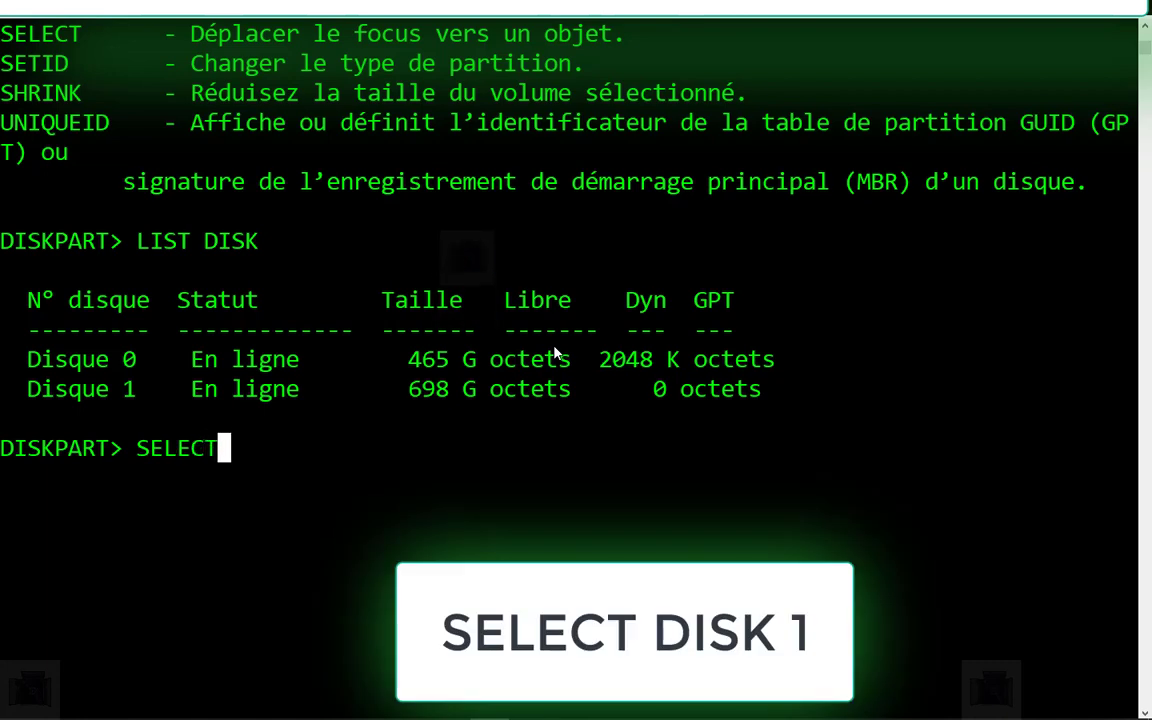
type(" S")
type("ISK")
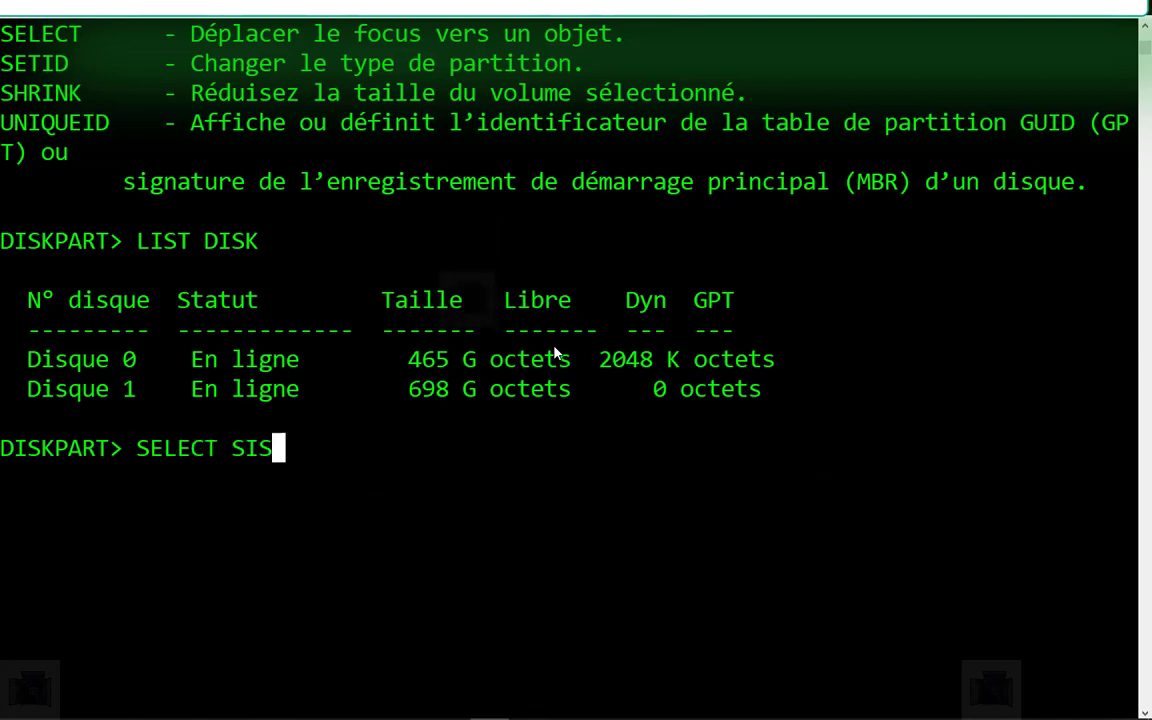
type(" 1")
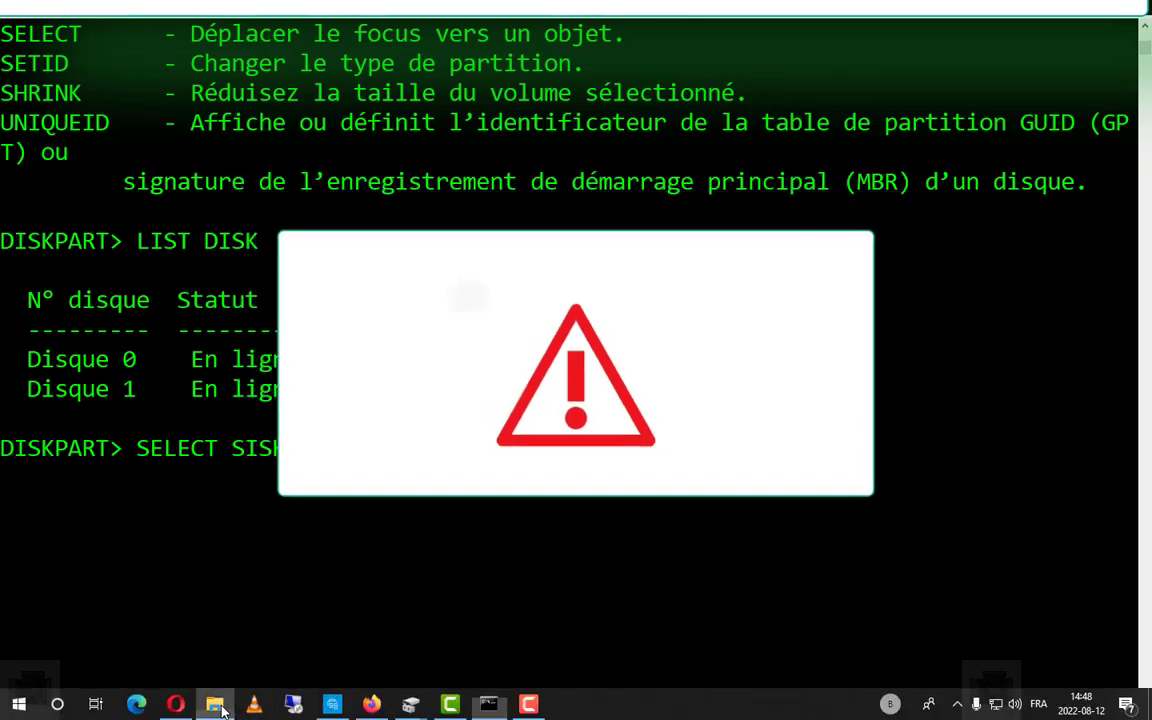
Step: Switch to File Explorer, open Ce PC, and inspect the details of local disks C: and H:
left_click(215, 705)
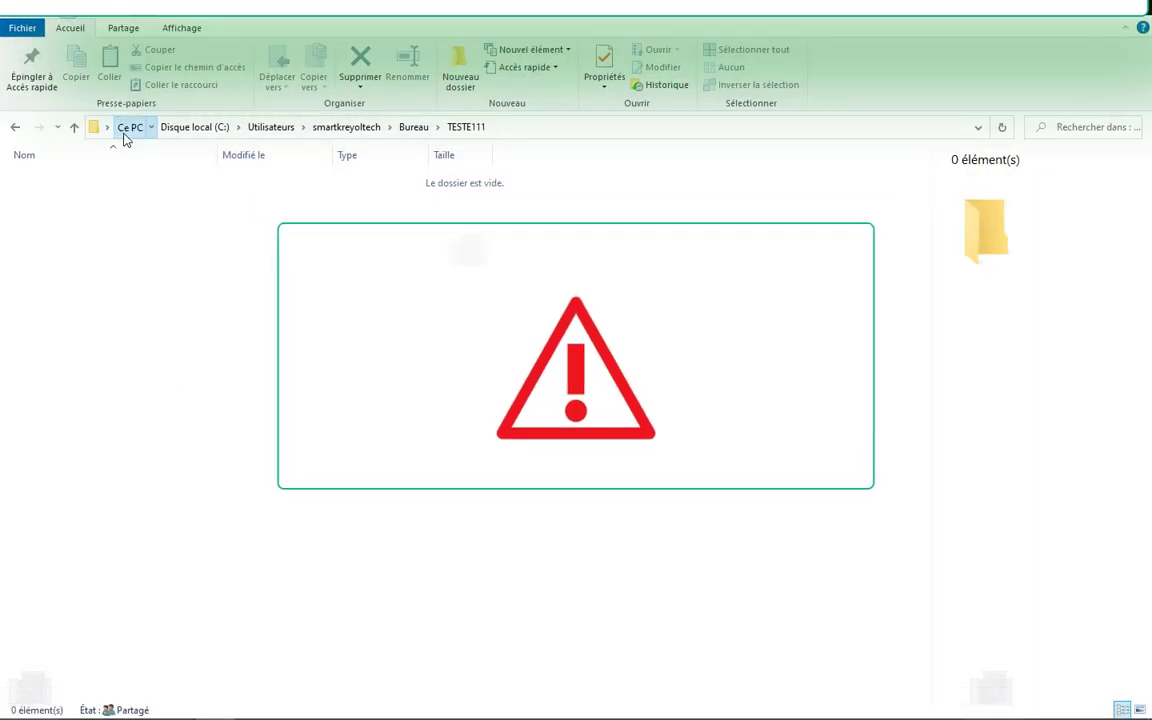
left_click(127, 130)
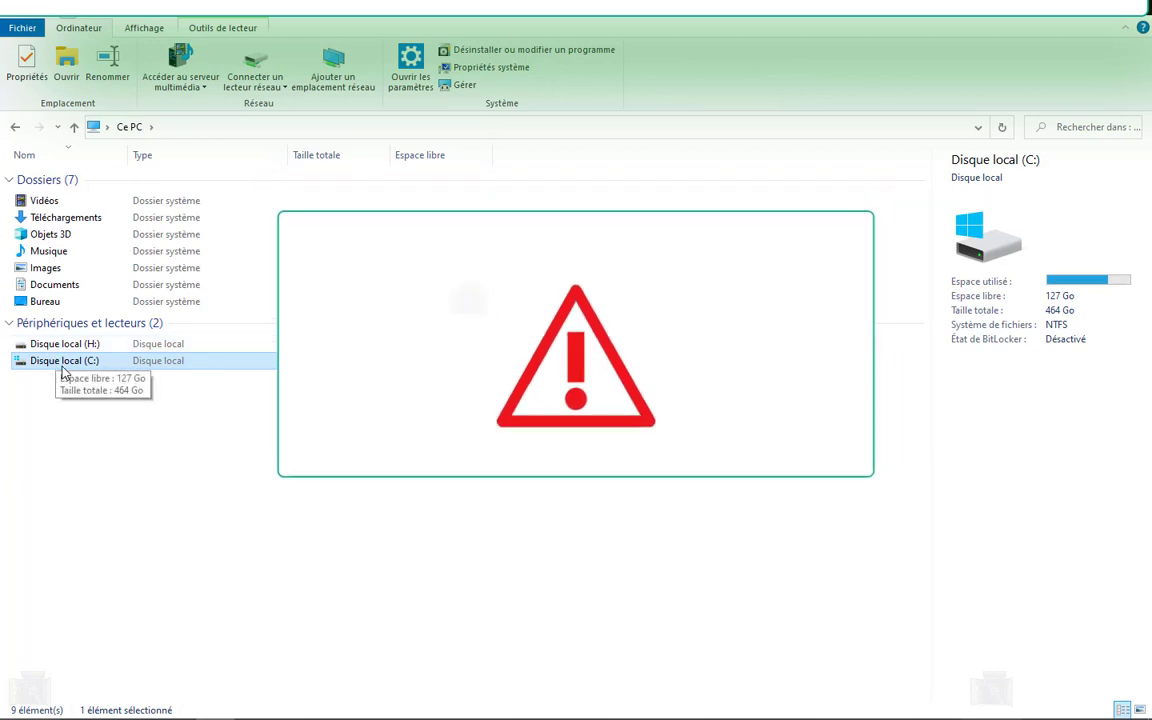
left_click(62, 362)
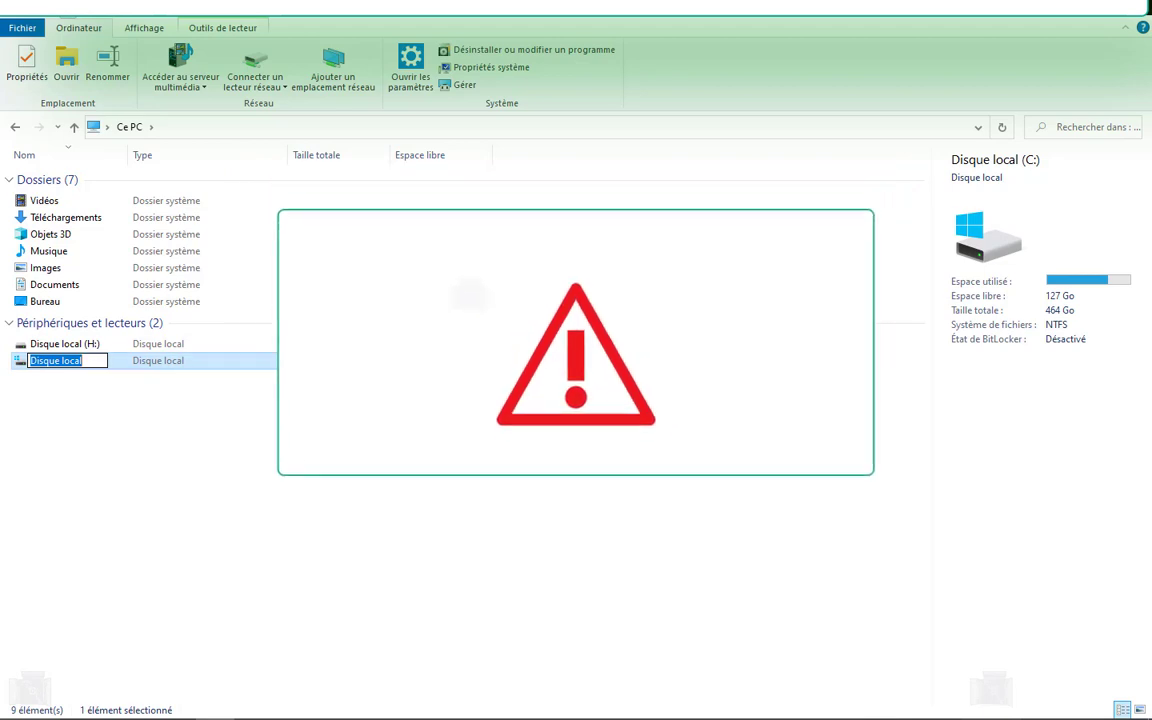
left_click(166, 360)
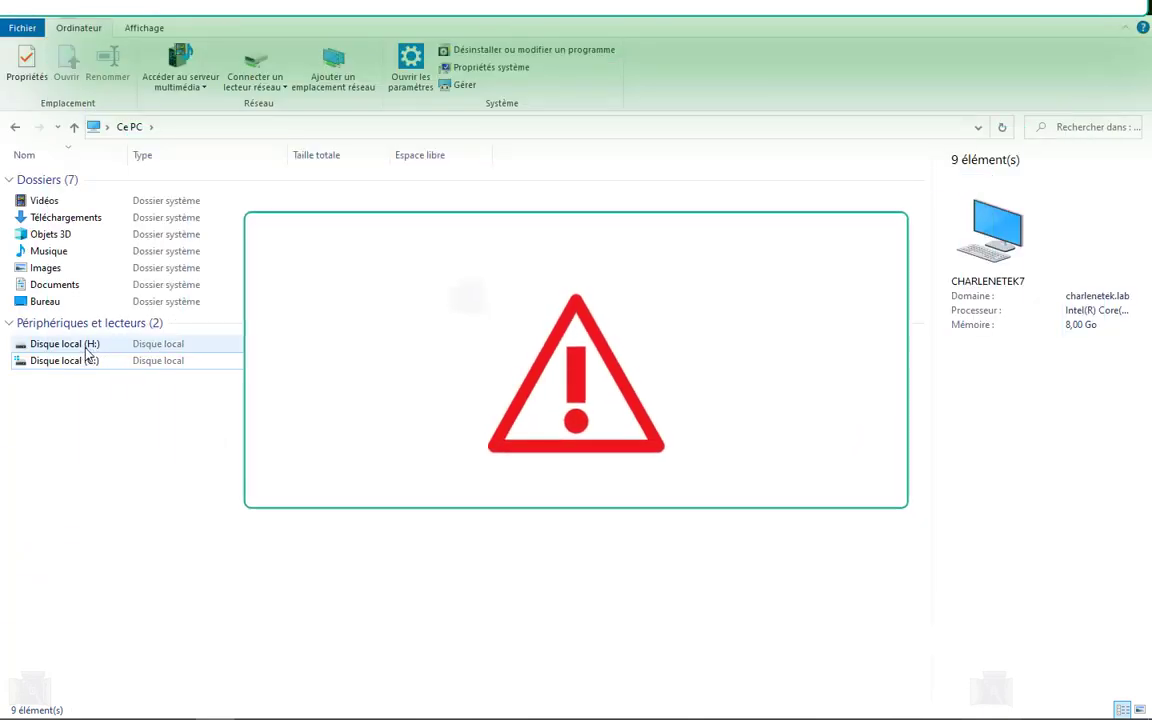
left_click(85, 346)
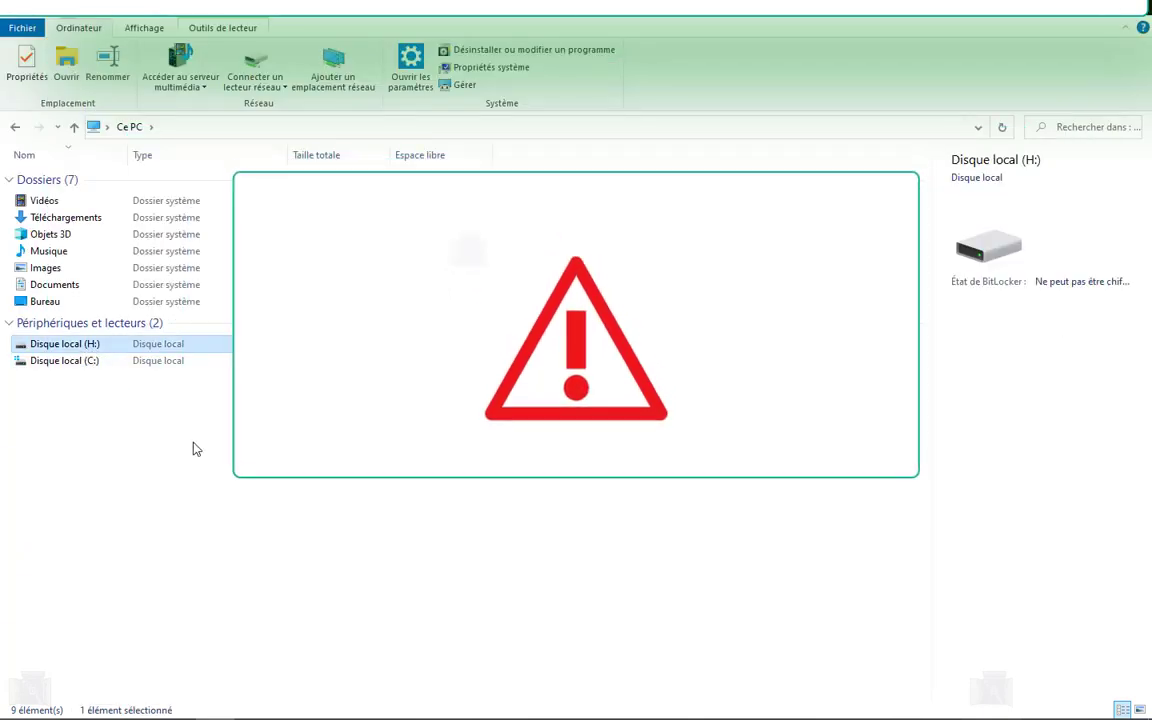
Step: Switch back to Command Prompt and correct the pending DiskPart command to SELECT DISK 1 without running it
mouse_move(489, 704)
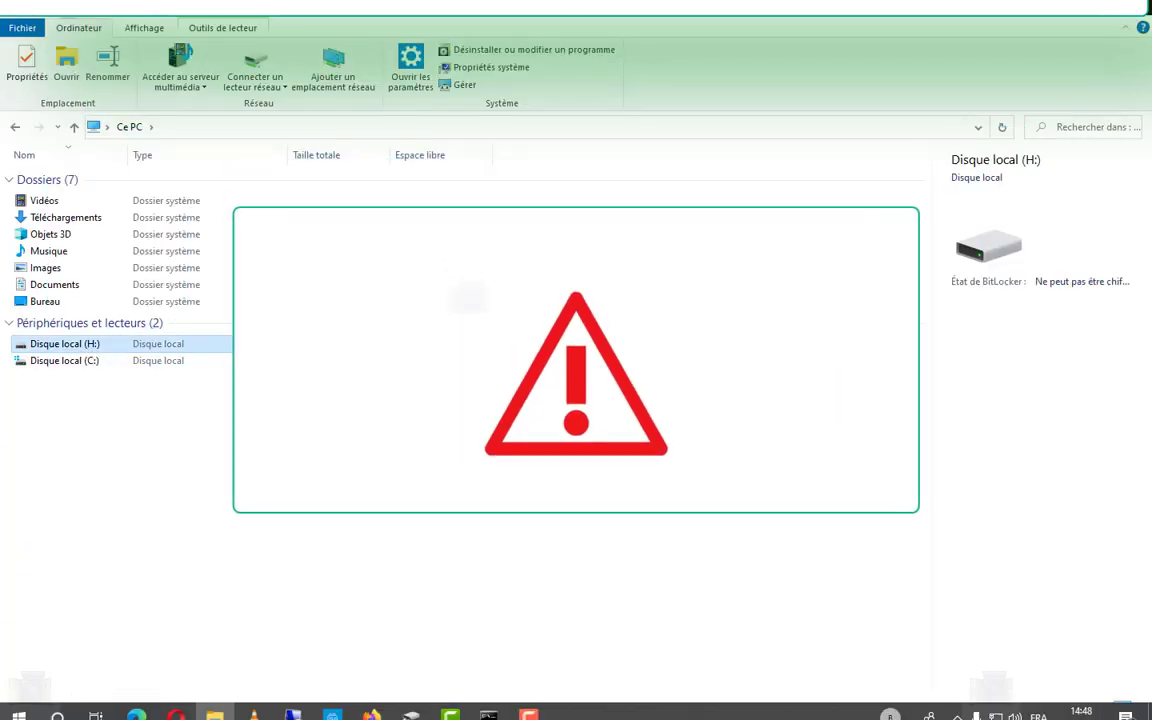
left_click(489, 704)
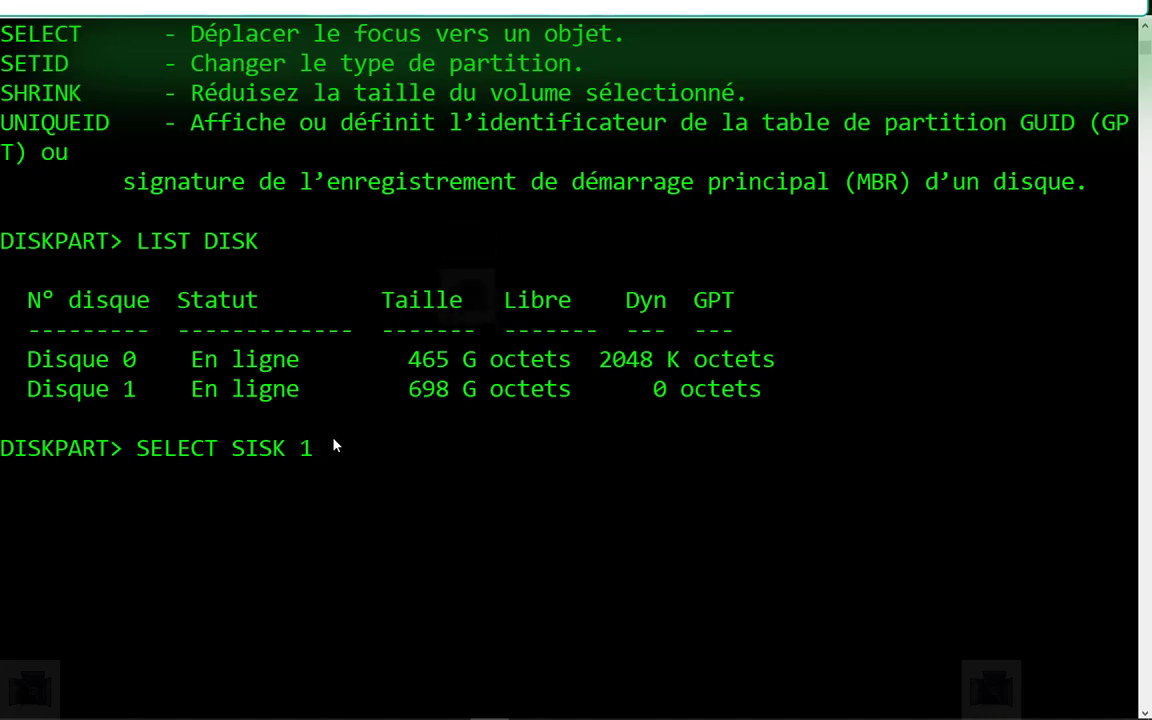
key("BackSpace")
key("BackSpace")
key("BackSpace")
key("BackSpace")
key("BackSpace")
key("BackSpace")
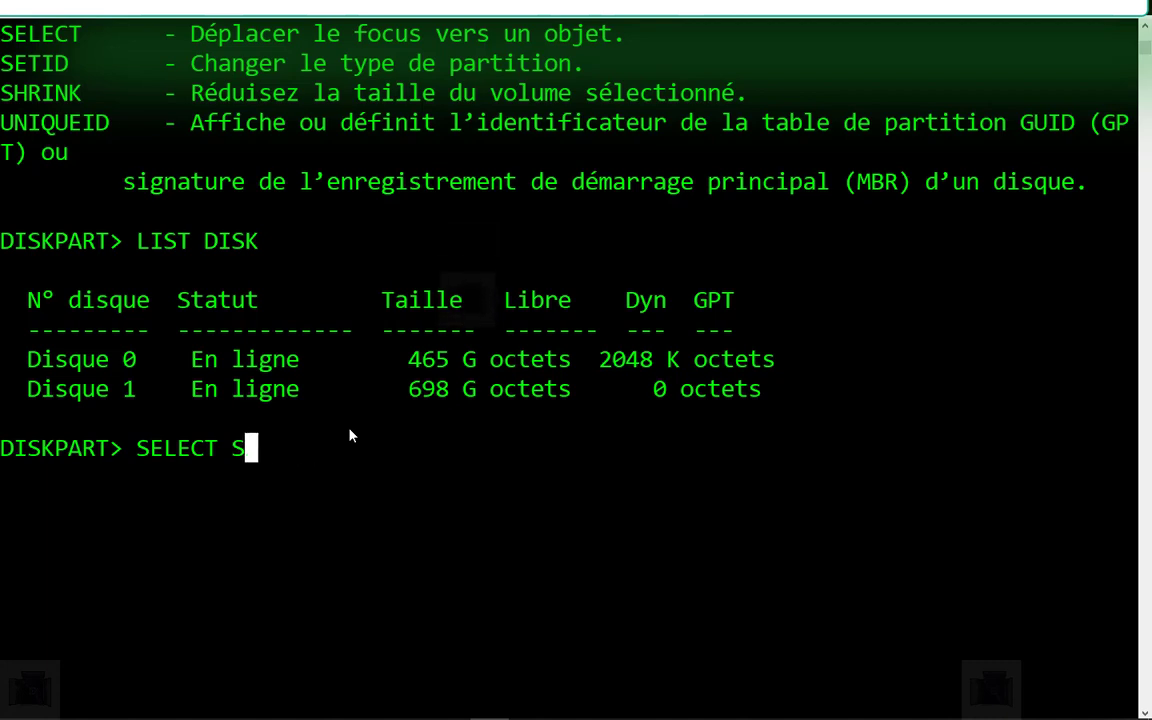
type("DI")
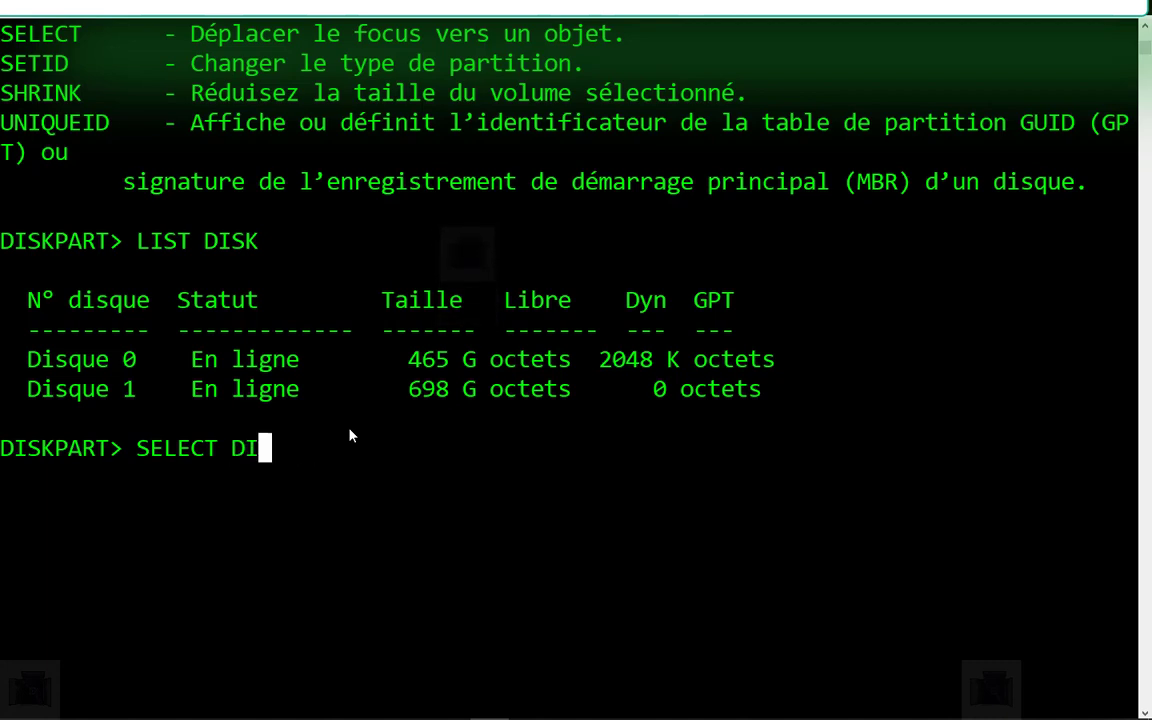
type("SK 1")
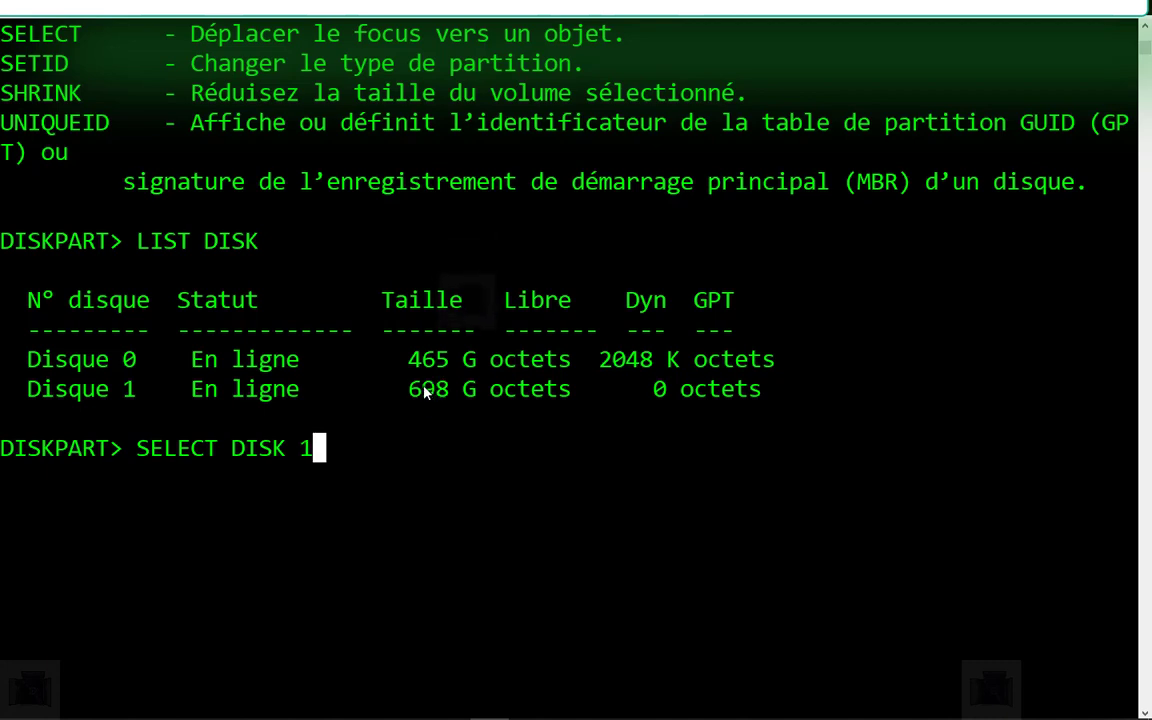
Step: Highlight the status and size of Disque 1 in the DiskPart disk list, then clear the highlight
left_click_drag(427, 390, 524, 392)
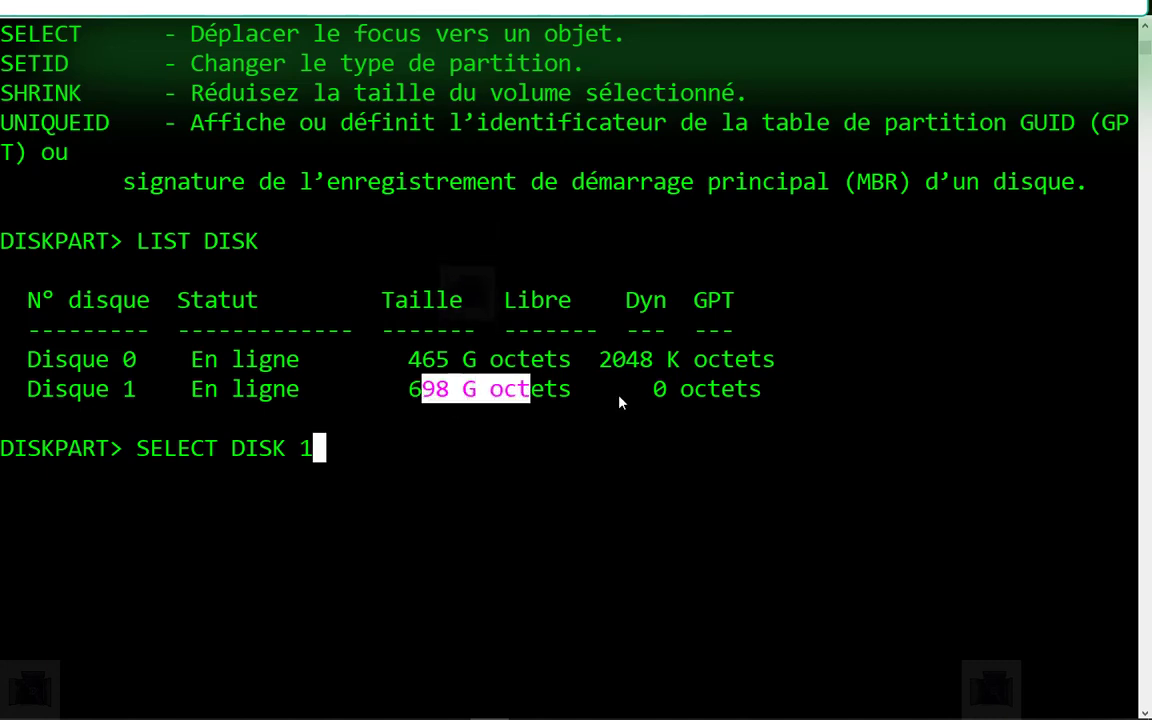
left_click_drag(622, 398, 193, 391)
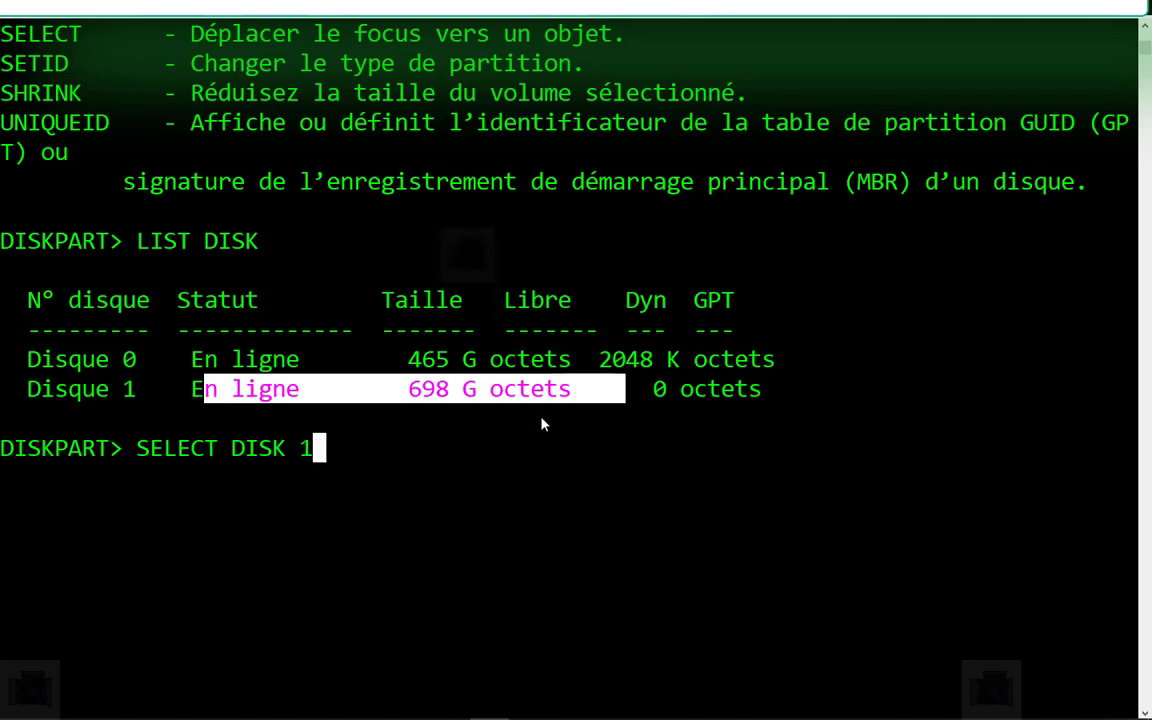
left_click(630, 418)
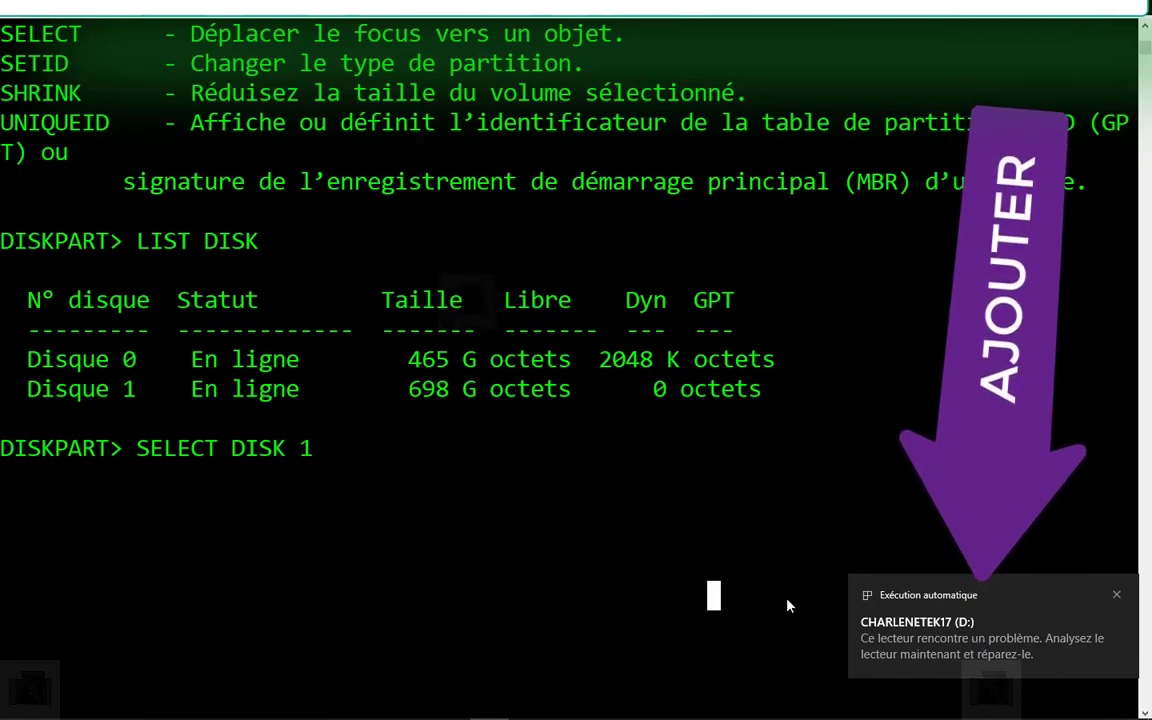
Step: Erase the pending SELECT DISK 1 command and list the disks again with LIST DISK
key("BackSpace")
key("BackSpace")
key("BackSpace")
key("BackSpace")
key("BackSpace")
key("BackSpace")
key("BackSpace")
key("BackSpace")
key("BackSpace")
key("BackSpace")
key("BackSpace")
key("BackSpace")
key("BackSpace")
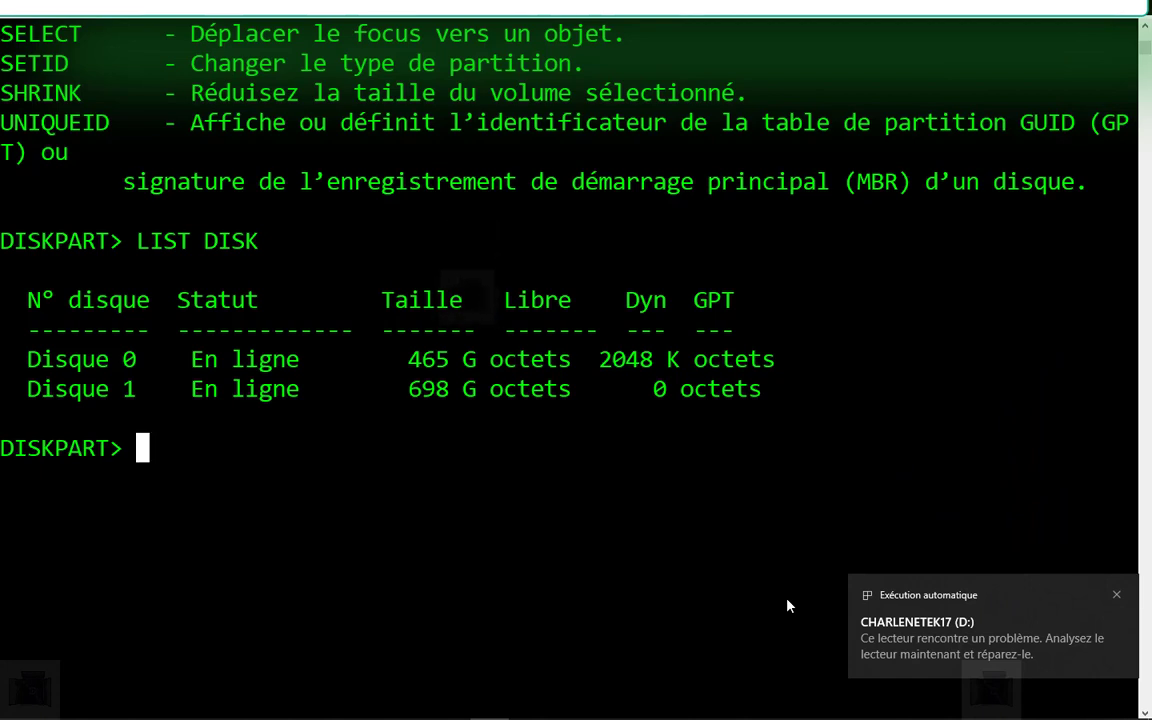
type("LIST ")
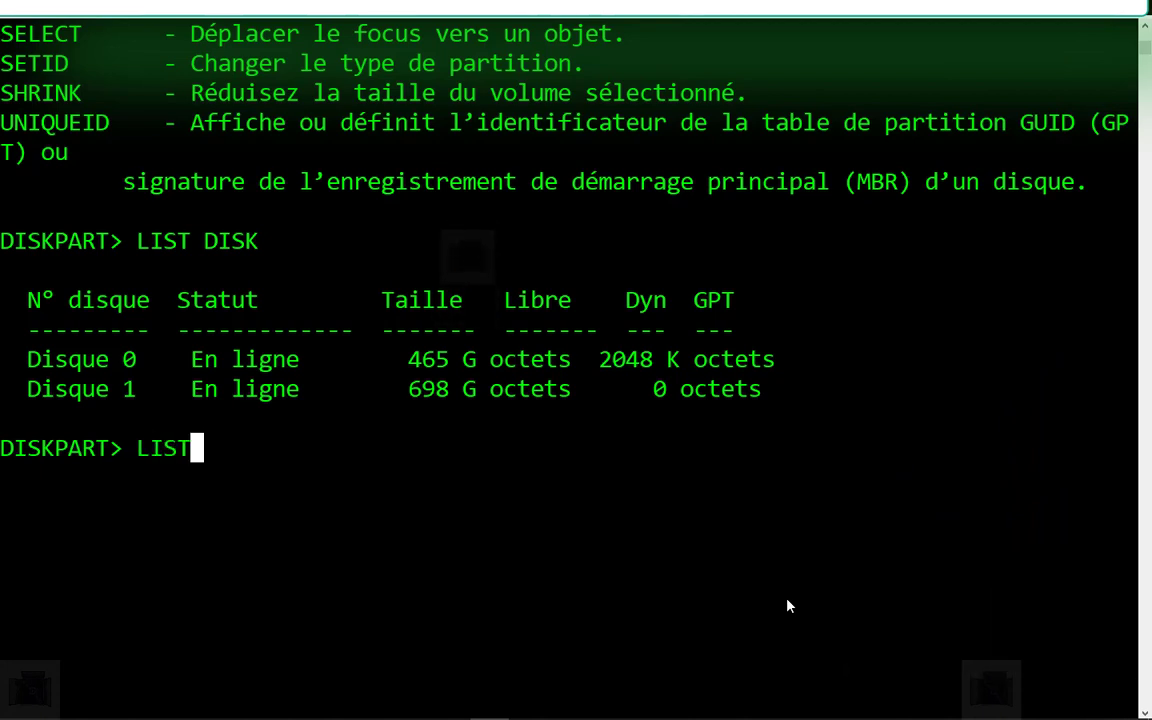
type("DIS")
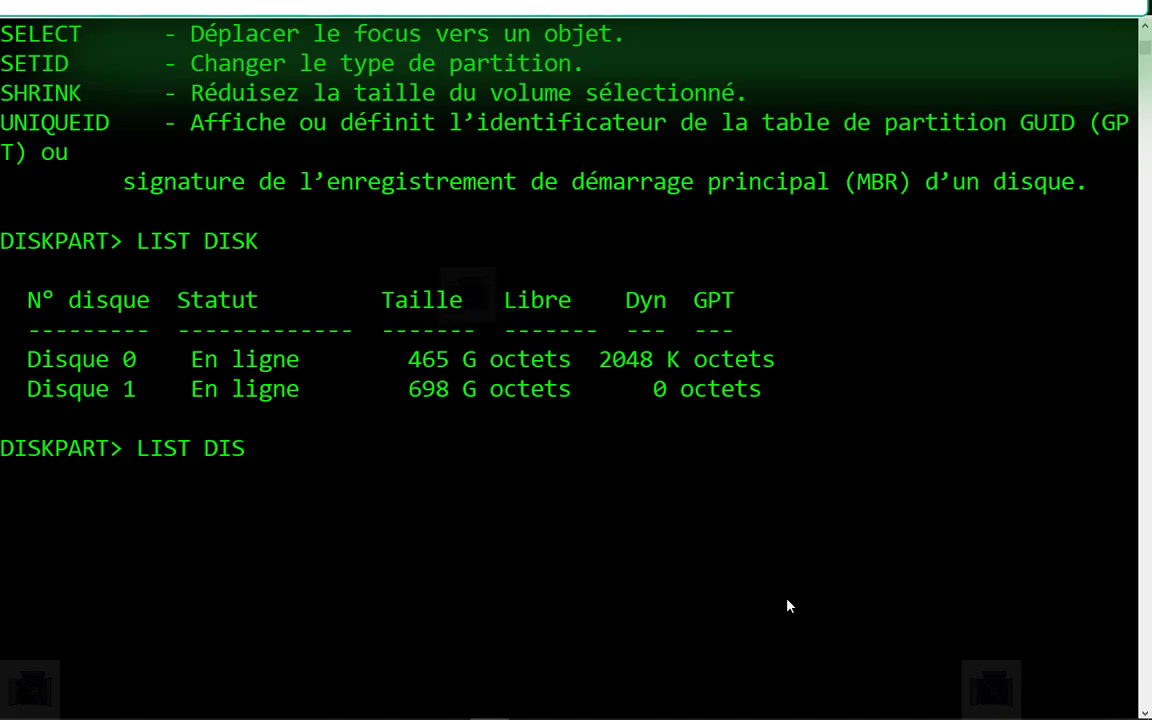
type("K")
key("Return")
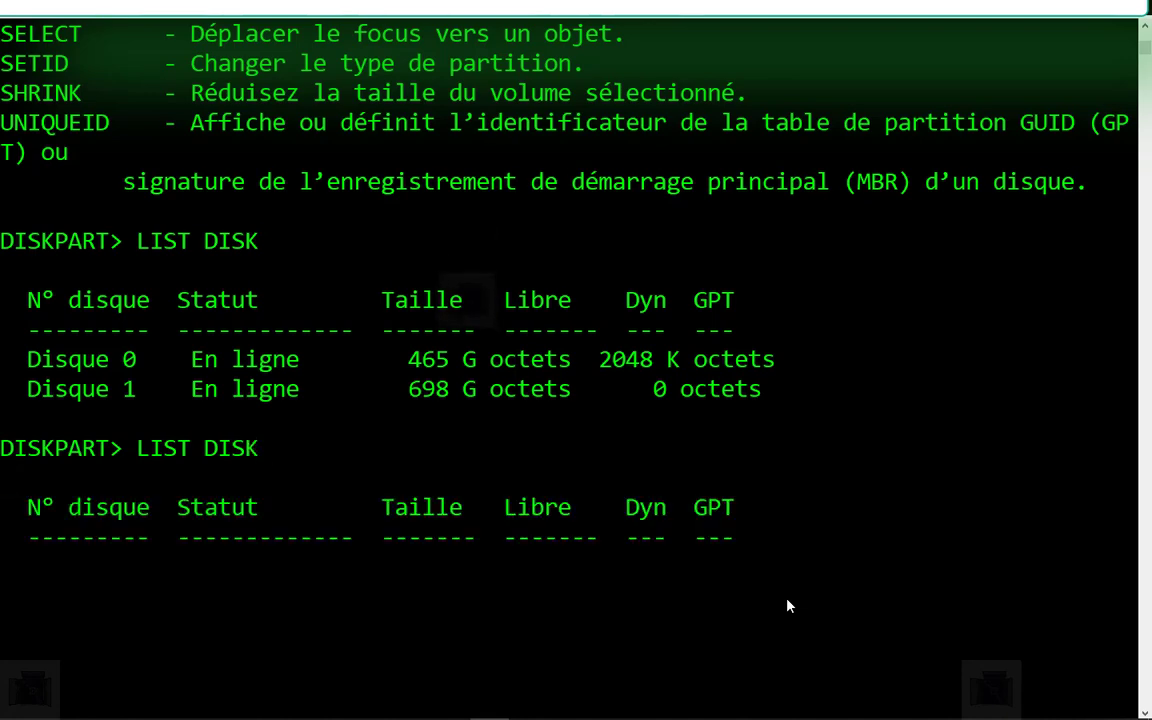
scroll(700, 575, "down", 1)
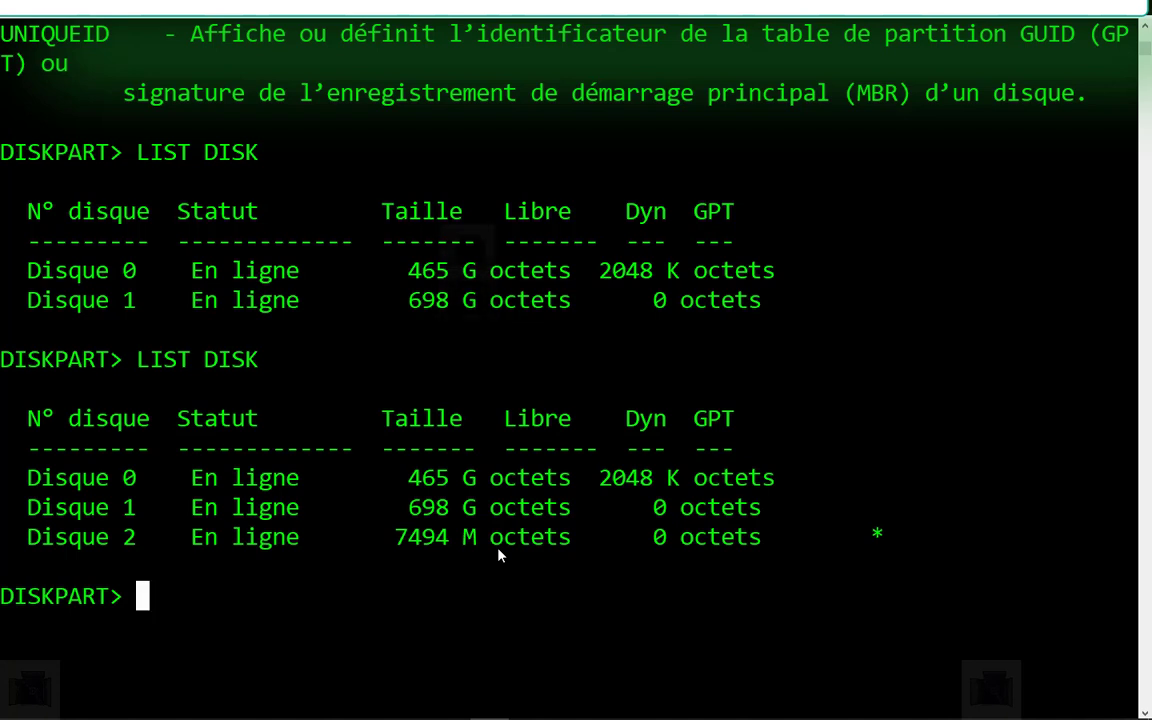
Step: Select disk 1 in DiskPart with SELECT DISK 1 and highlight the response line
type("SELEC")
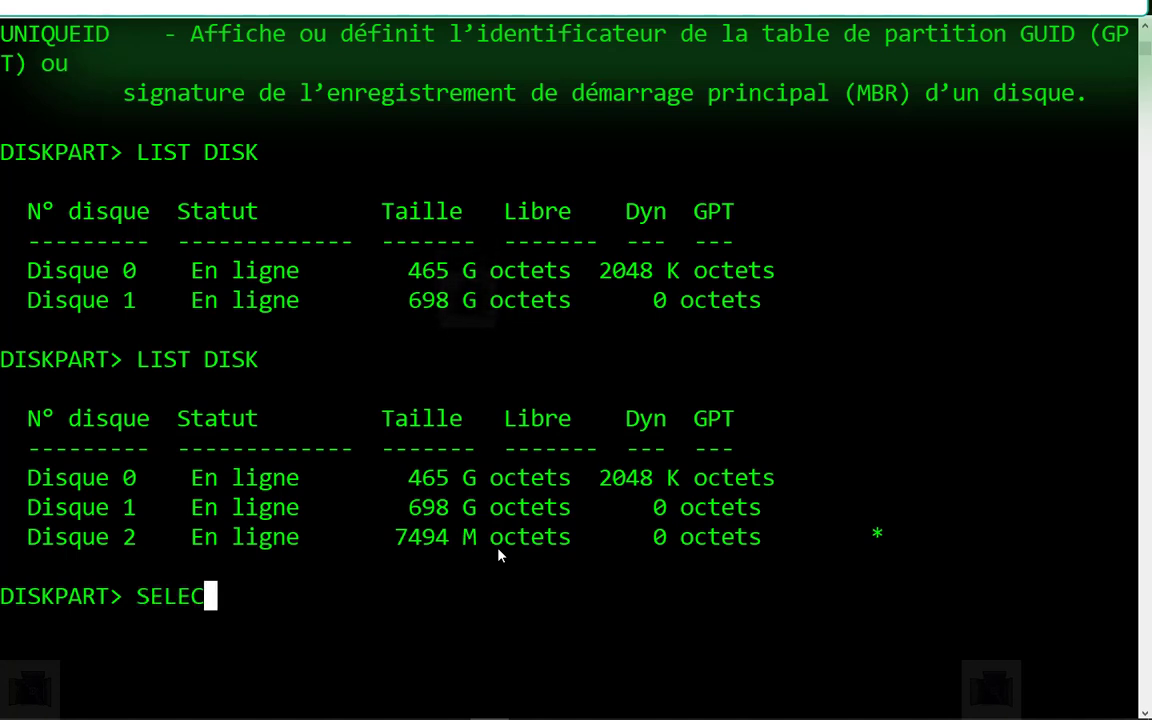
type("T DI")
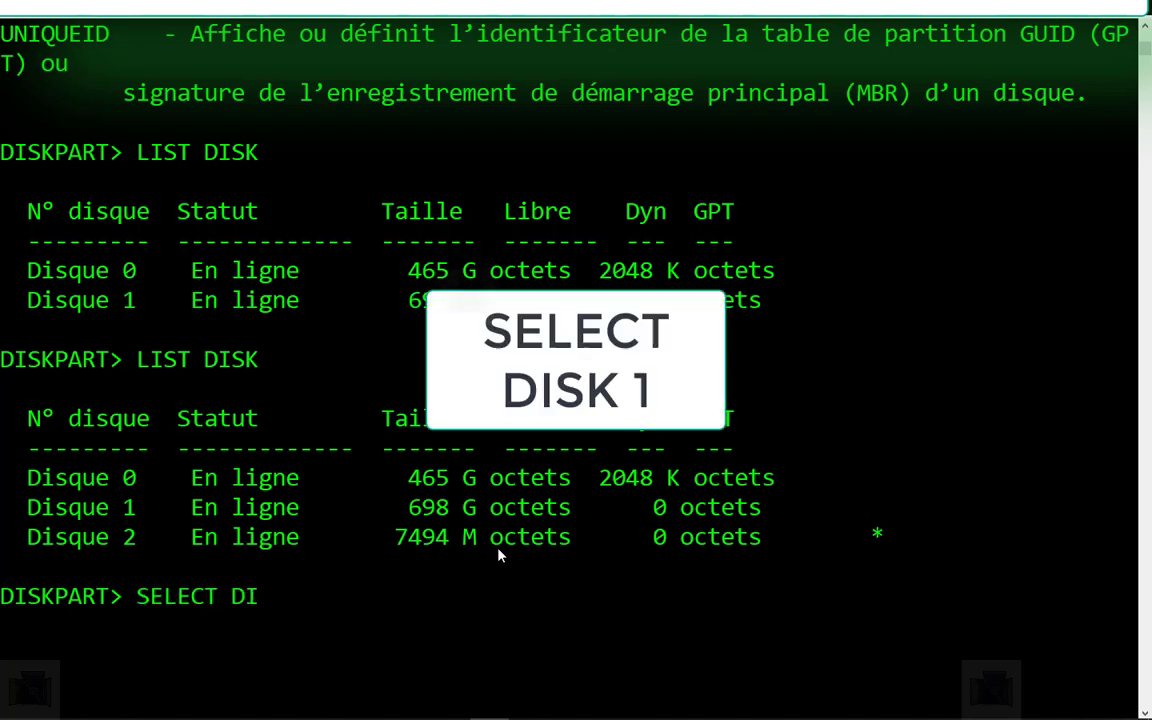
type("SK 1")
key("Return")
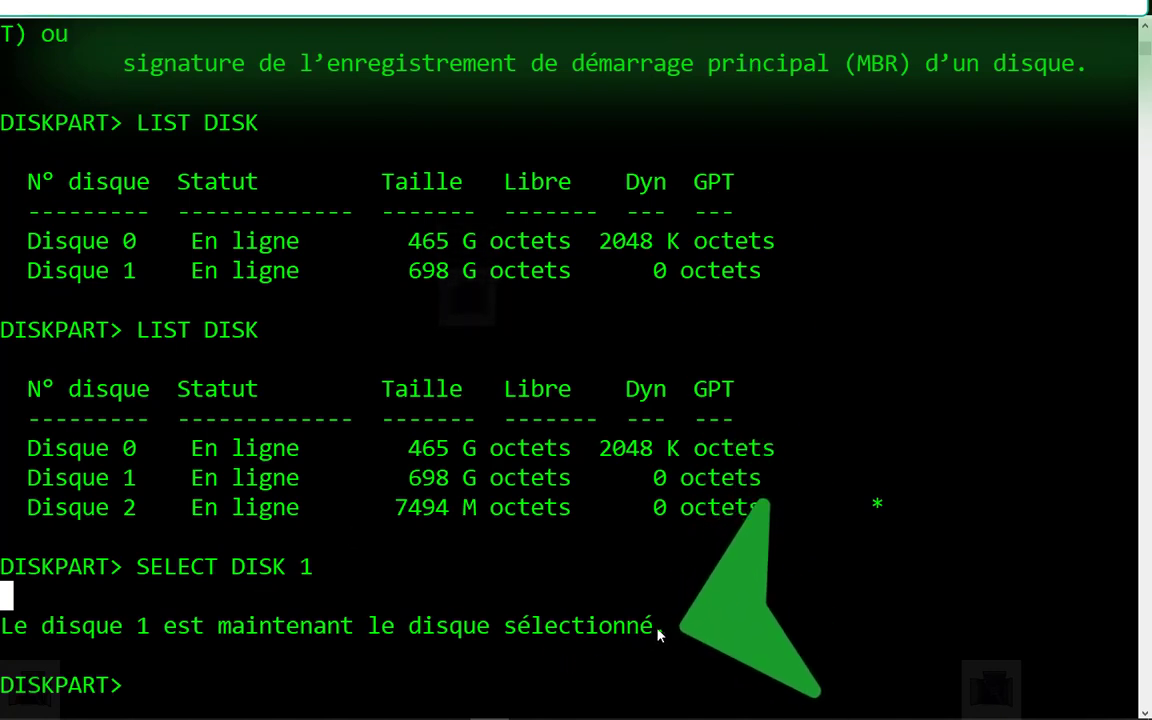
left_click_drag(658, 635, 4, 628)
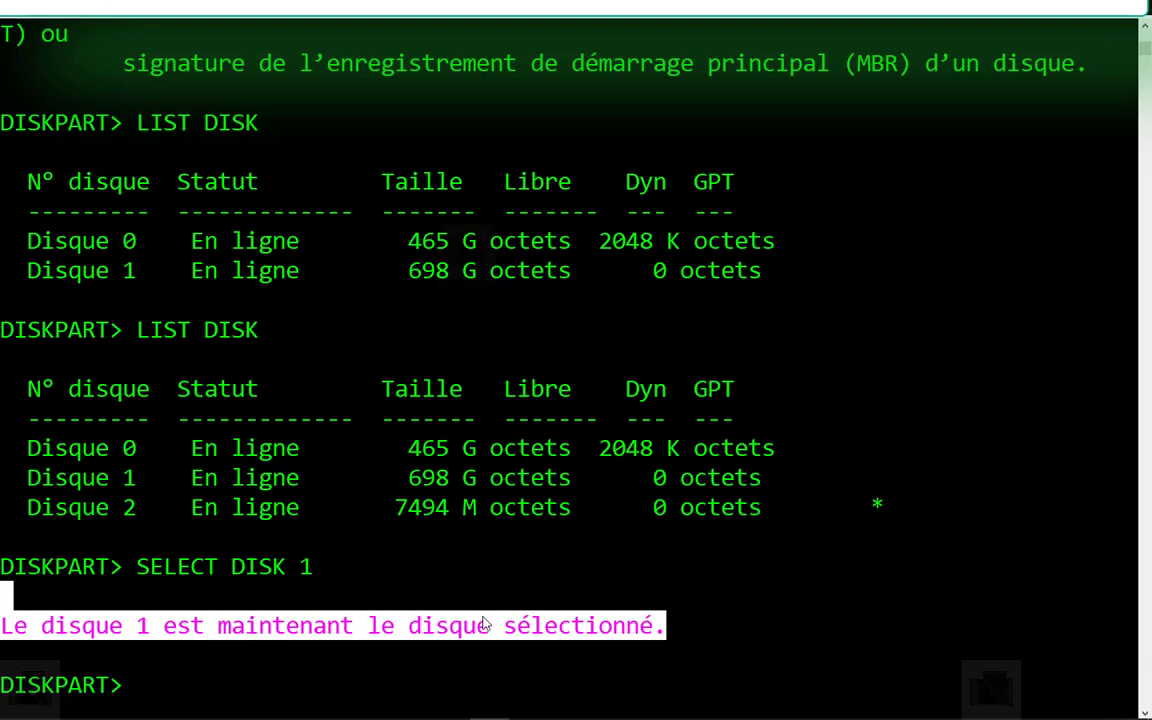
left_click(226, 686)
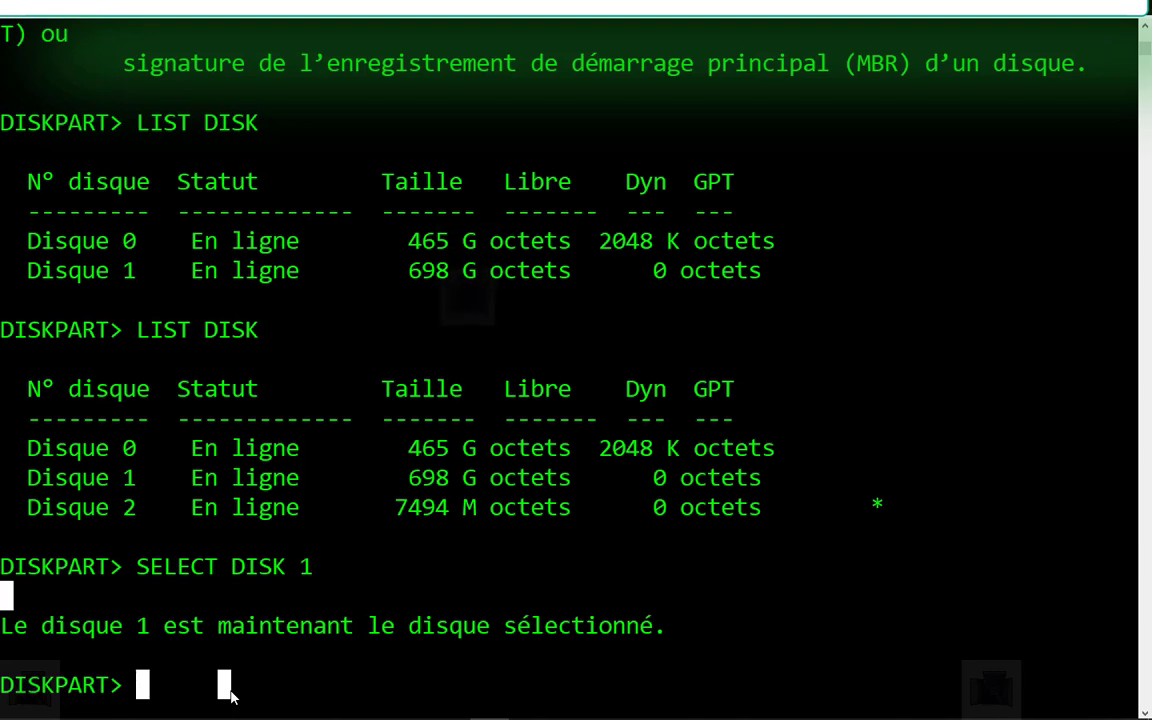
Step: Wipe the selected disk 1 by running CLEAN in DiskPart and return to an empty prompt
type("CLE")
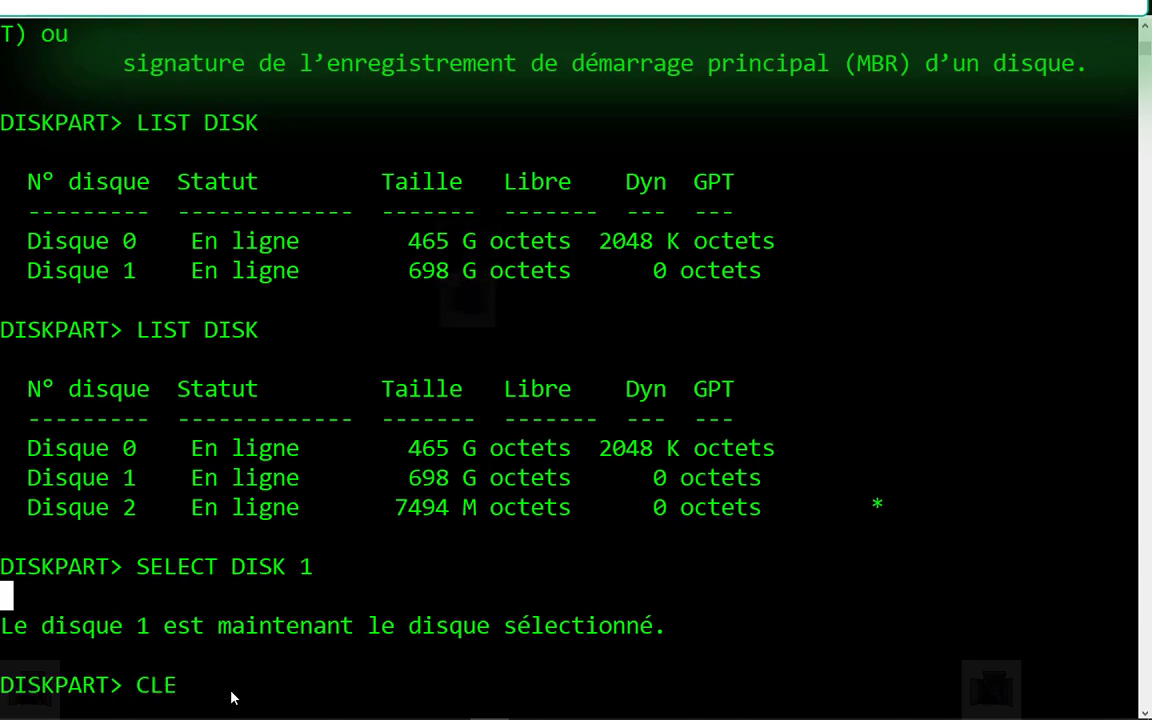
type("EA")
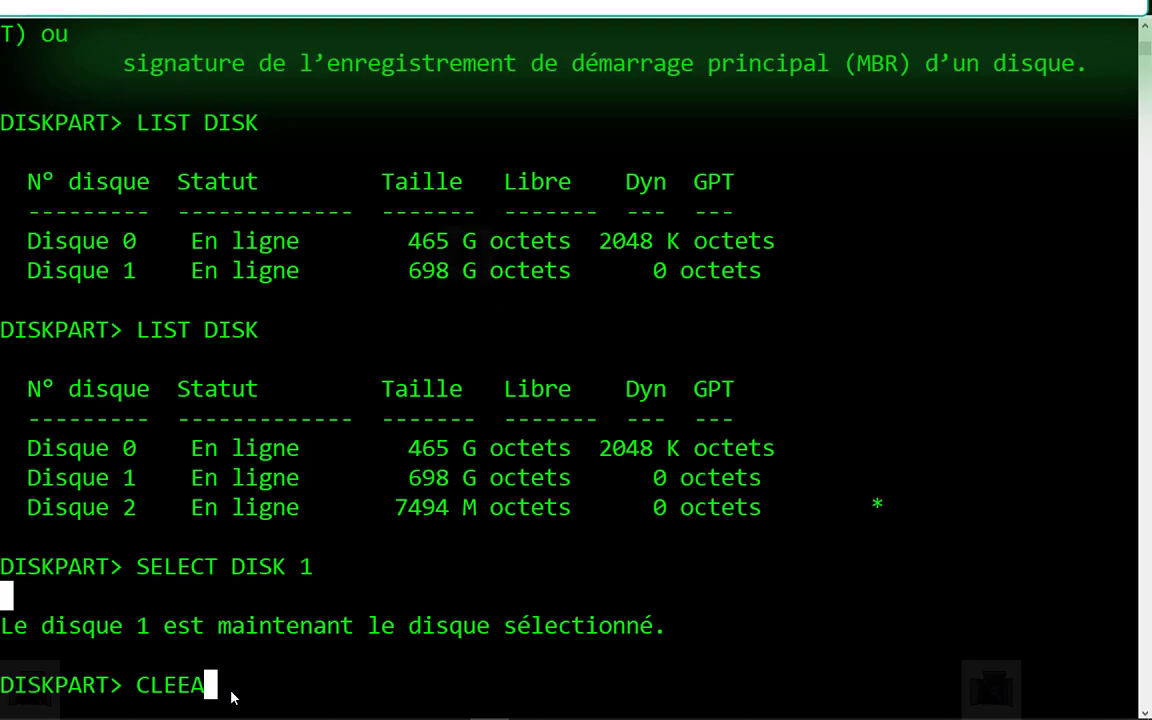
key("BackSpace")
key("BackSpace")
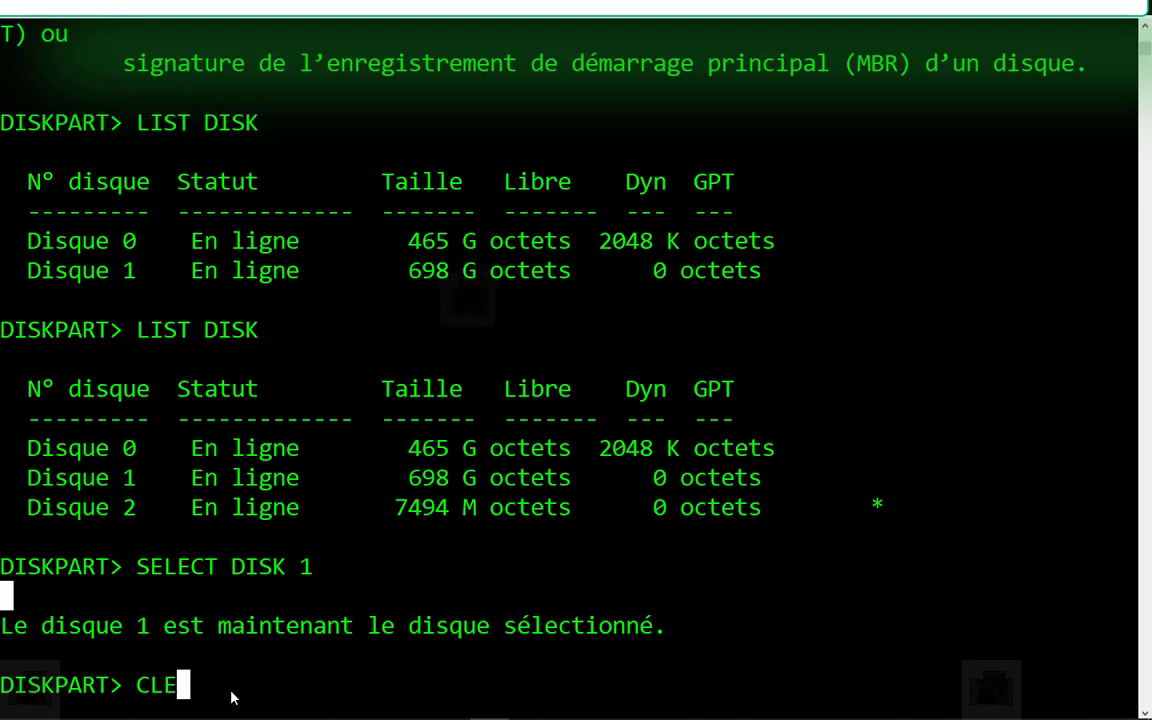
type("AN")
key("Return")
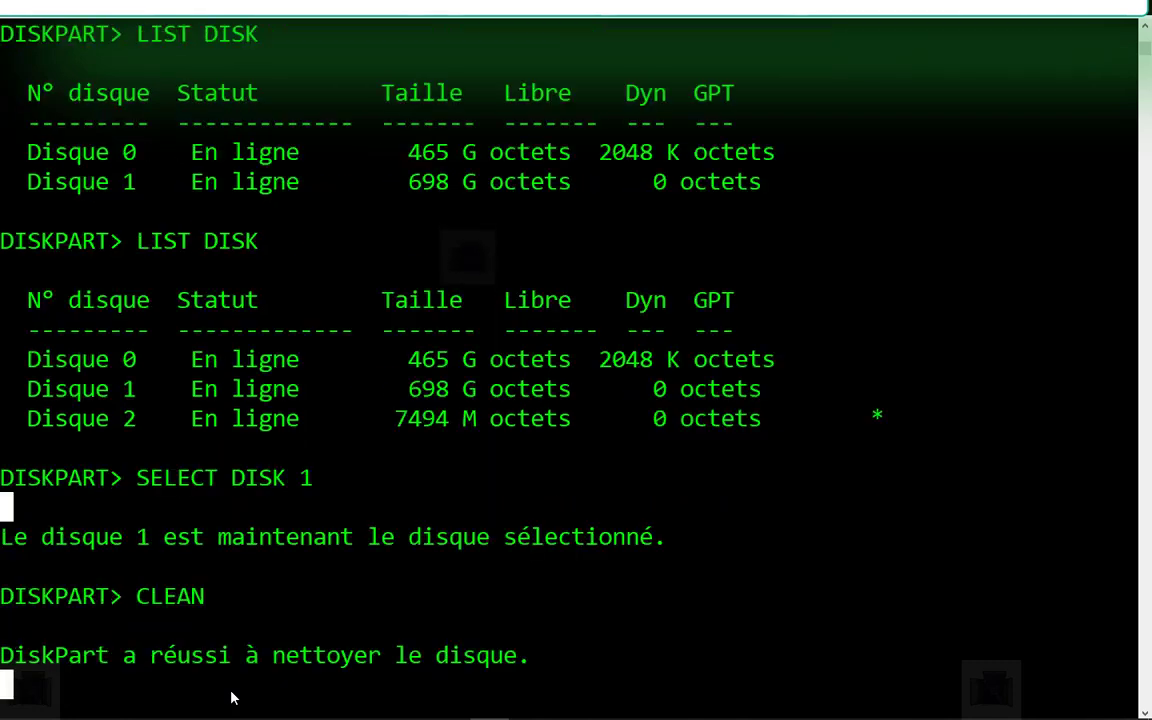
key("Return")
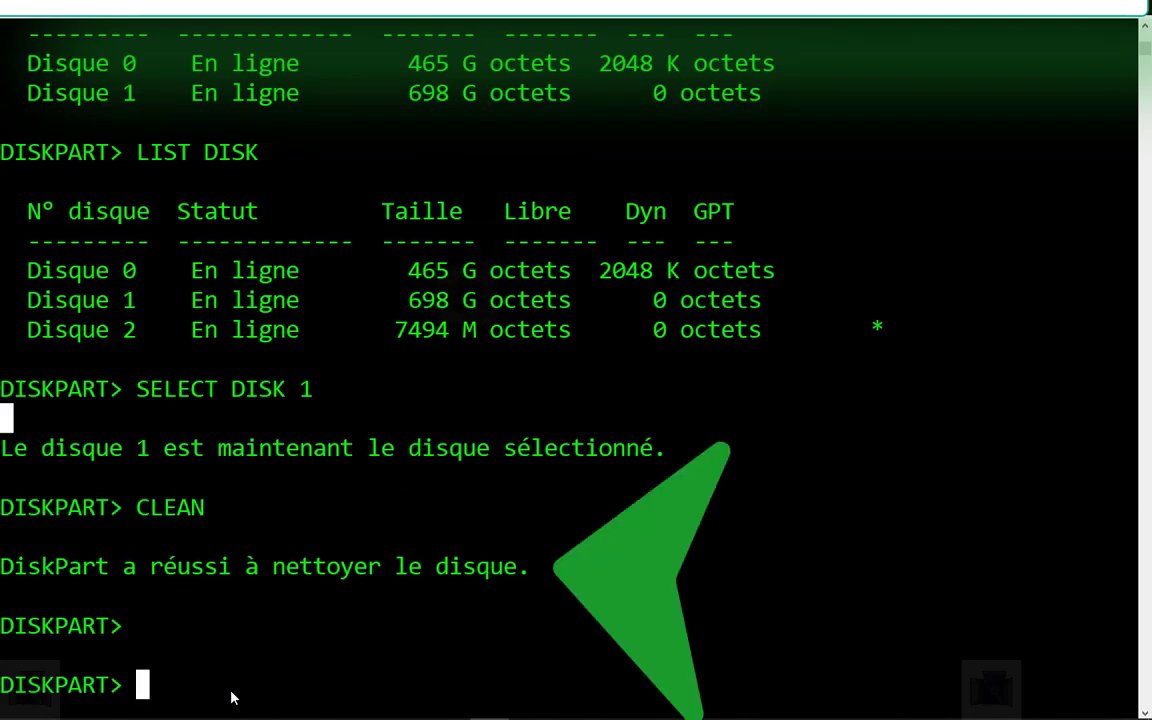
scroll(231, 697, "down", 4)
scroll(231, 694, "up", 4)
Step: Switch to File Explorer to check the drives listed under Ce PC
left_click(20, 706)
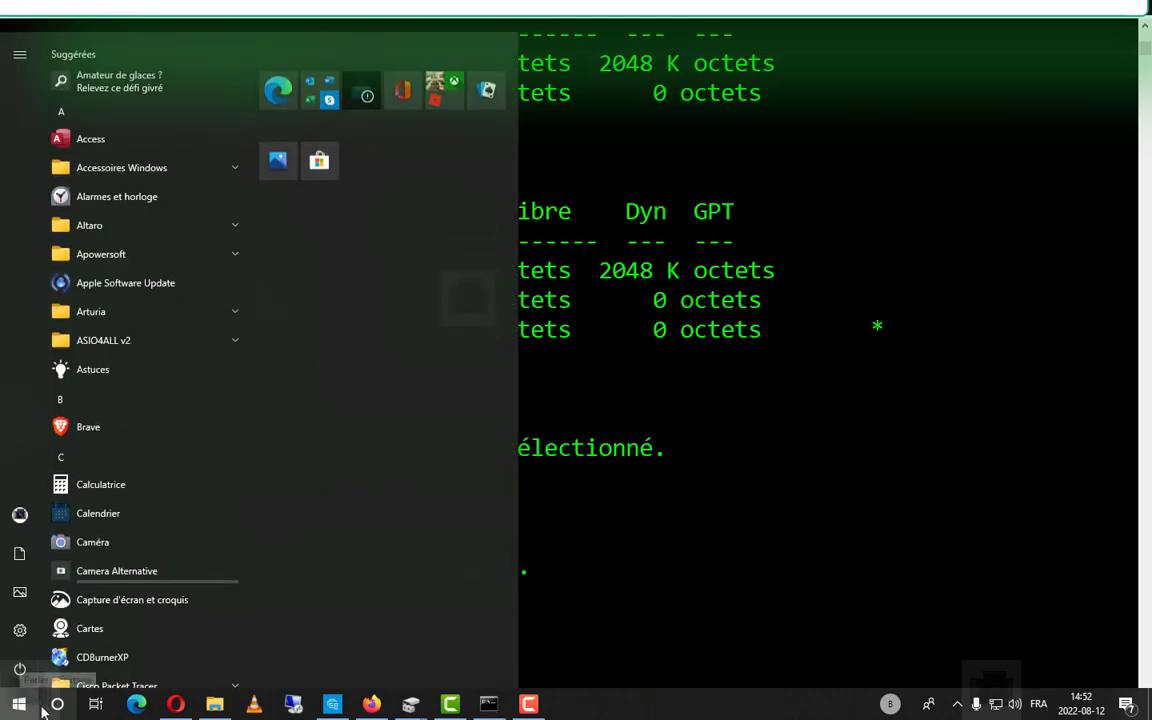
right_click(19, 706)
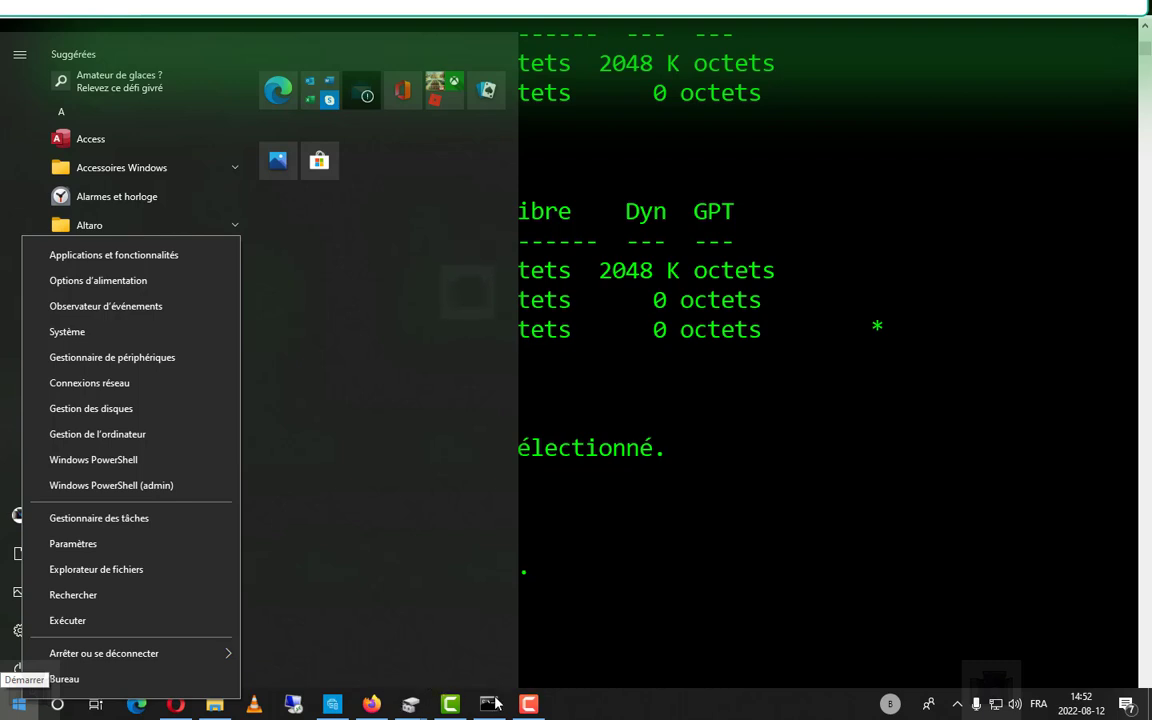
left_click(215, 706)
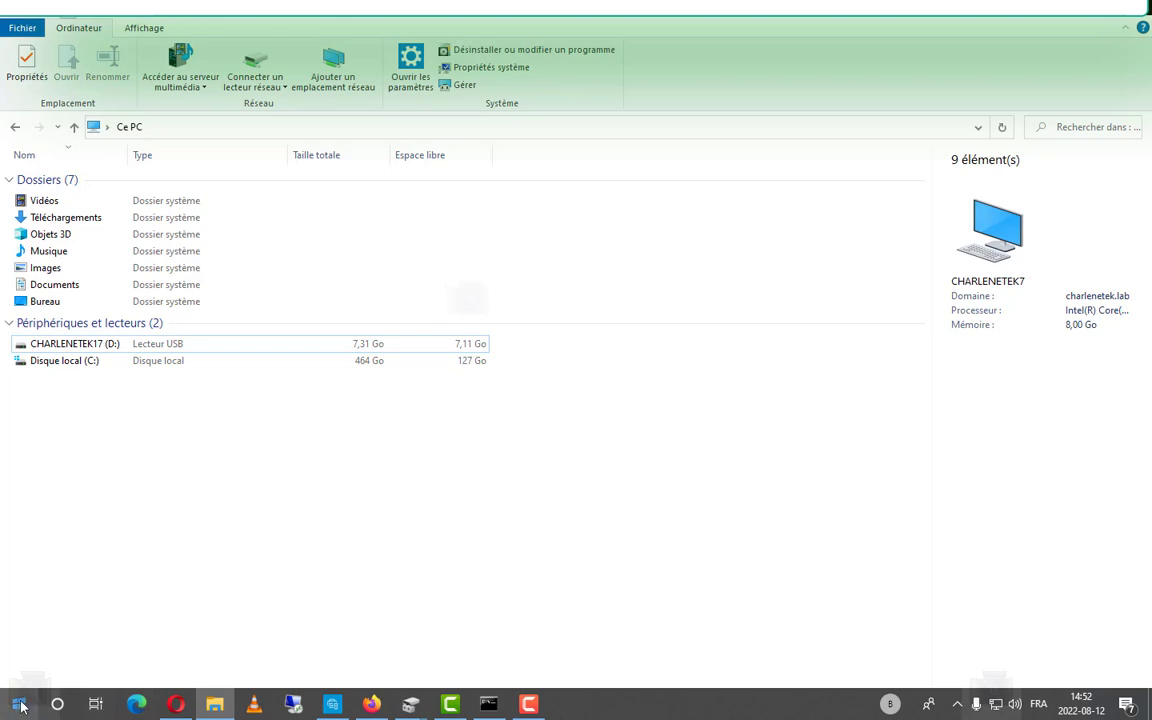
Step: Open Gestion des disques, initialize Disque 1 with the Secteur de démarrage principal partition style, and maximize the window
right_click(22, 707)
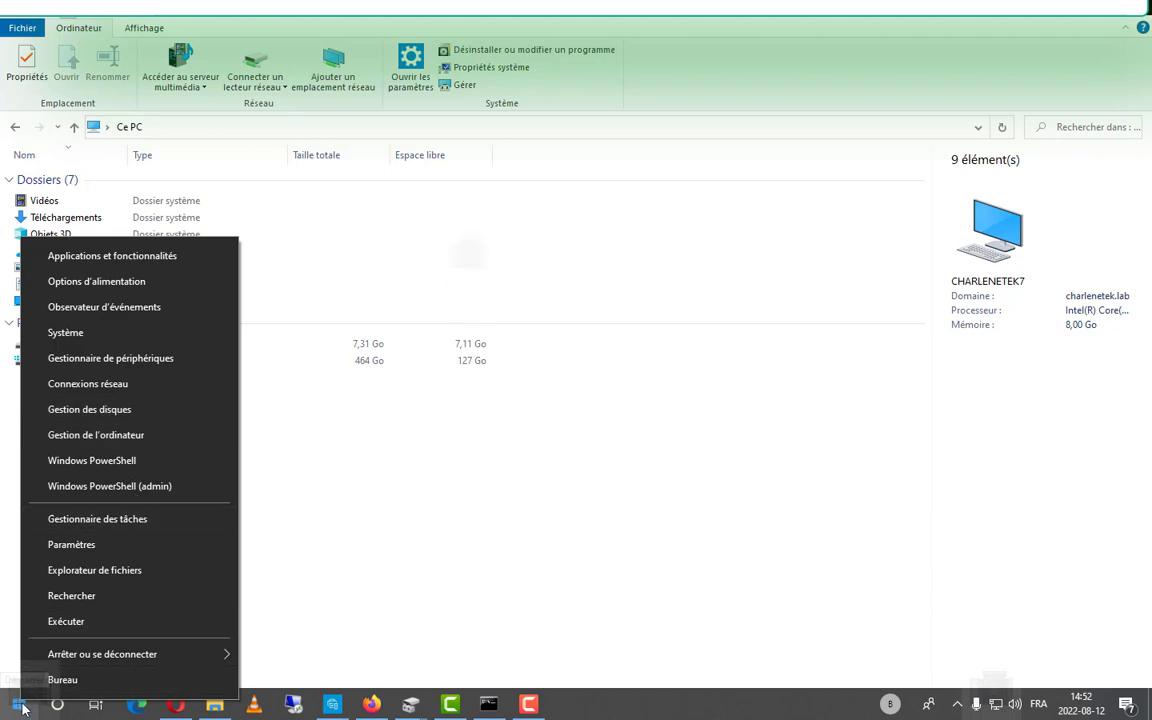
left_click(80, 411)
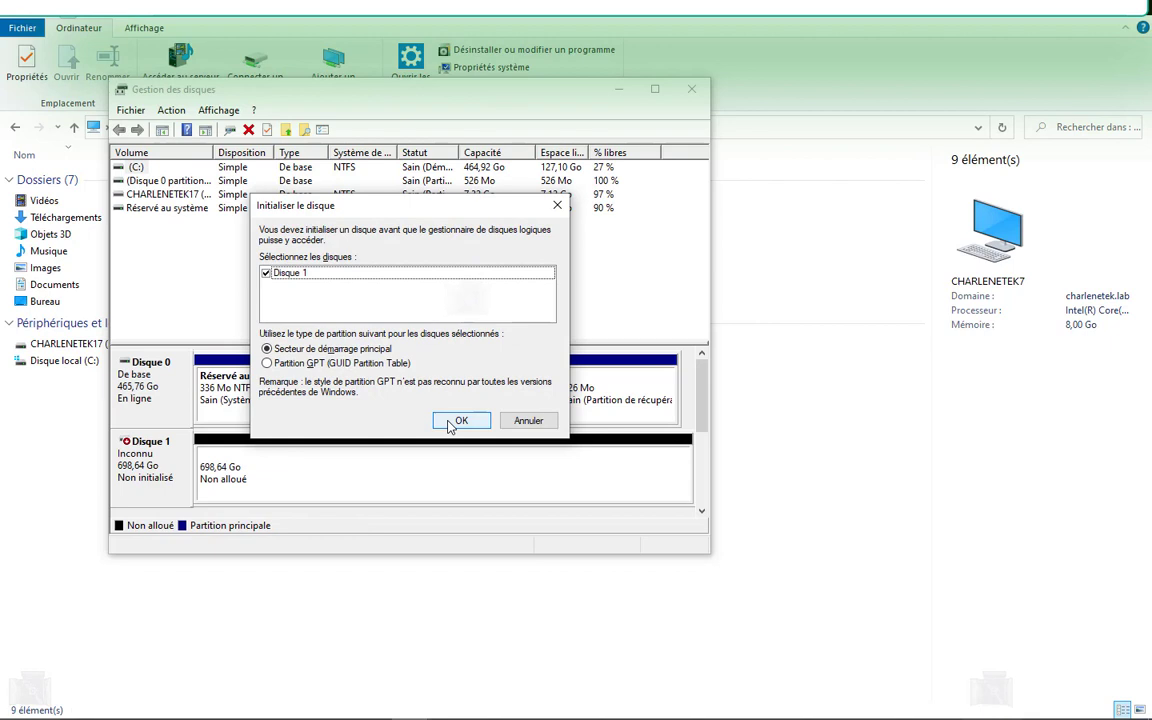
left_click(456, 421)
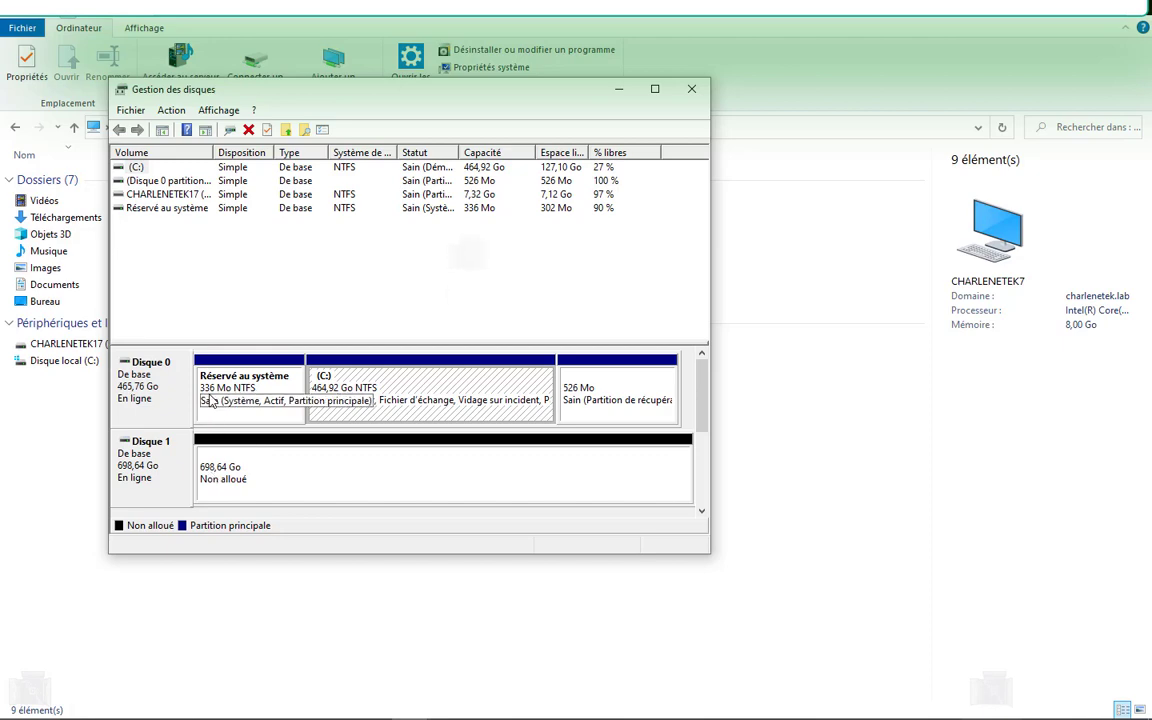
left_click(655, 89)
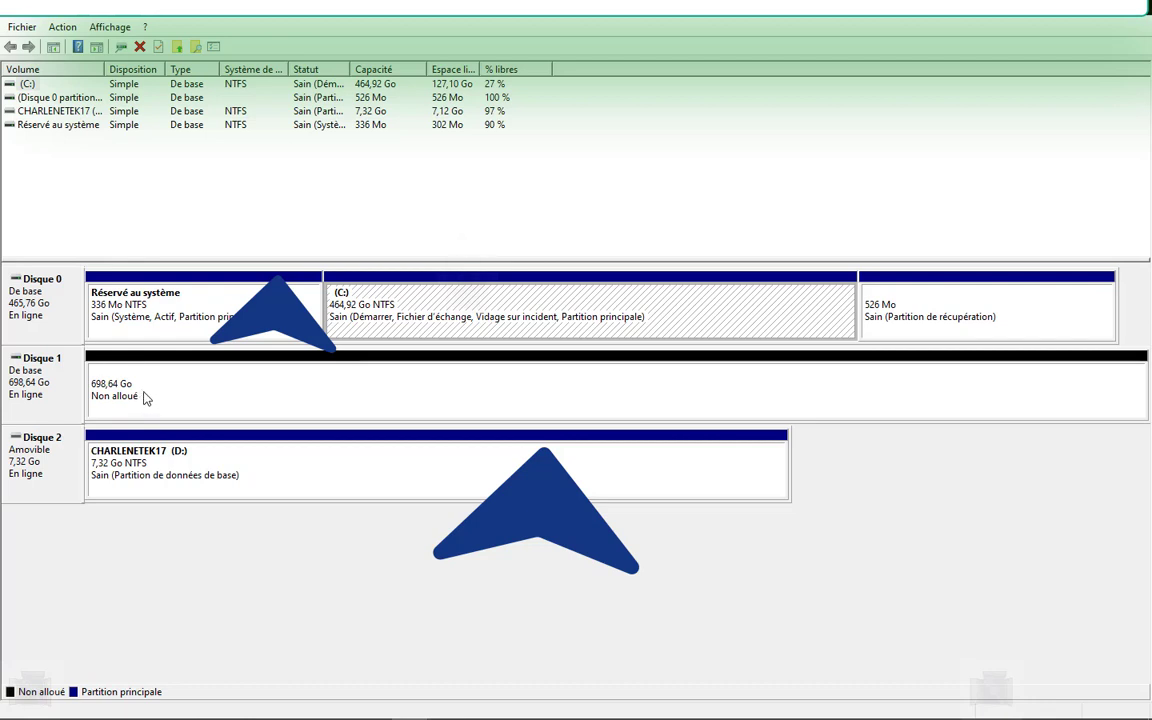
Step: Examine the Réservé au système and C: partitions of Disque 0 in Gestion des disques
mouse_move(405, 713)
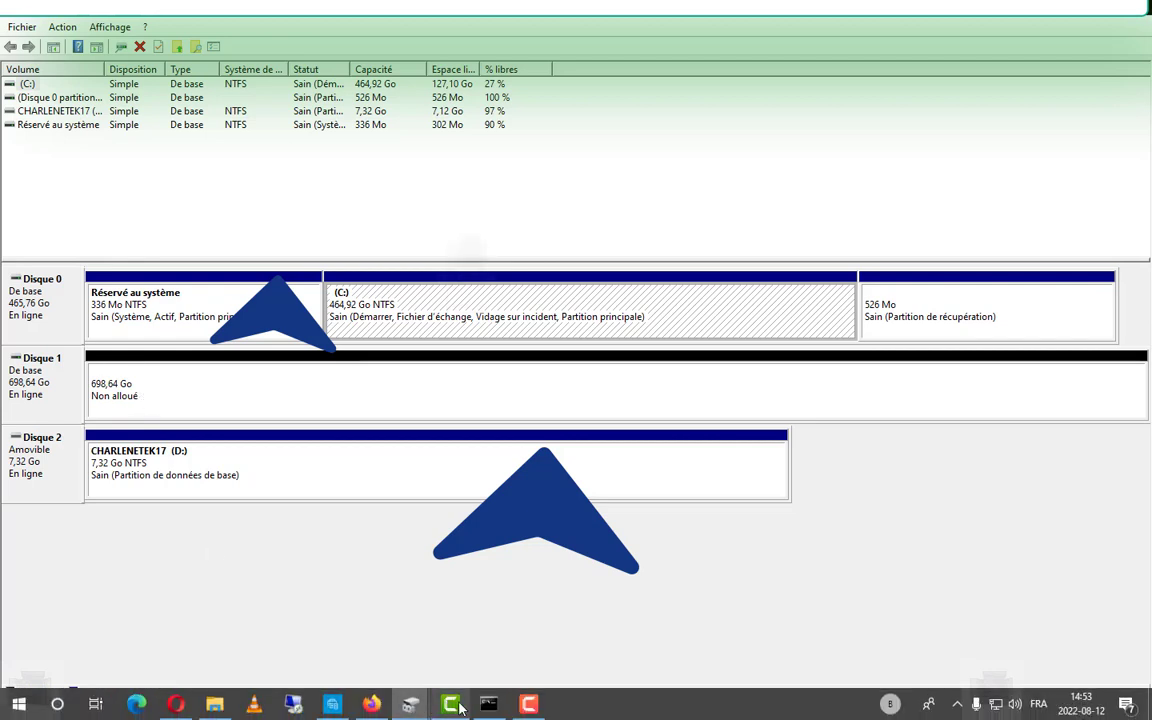
left_click(489, 704)
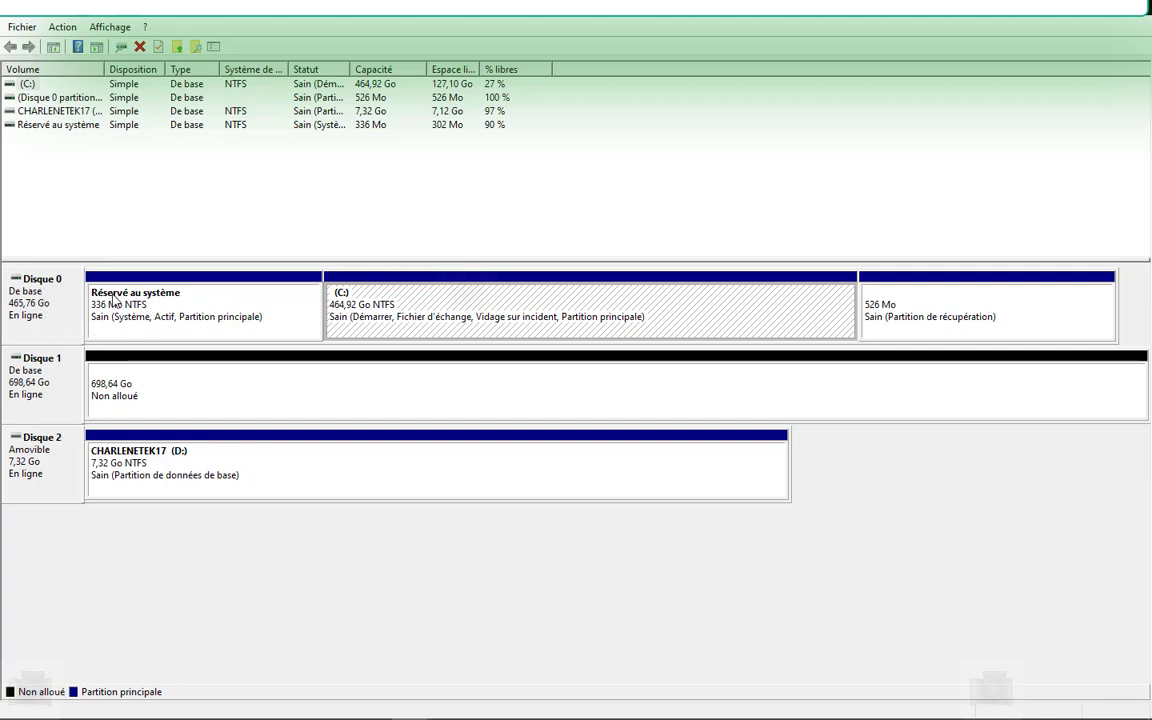
left_click(118, 305)
left_click(396, 307)
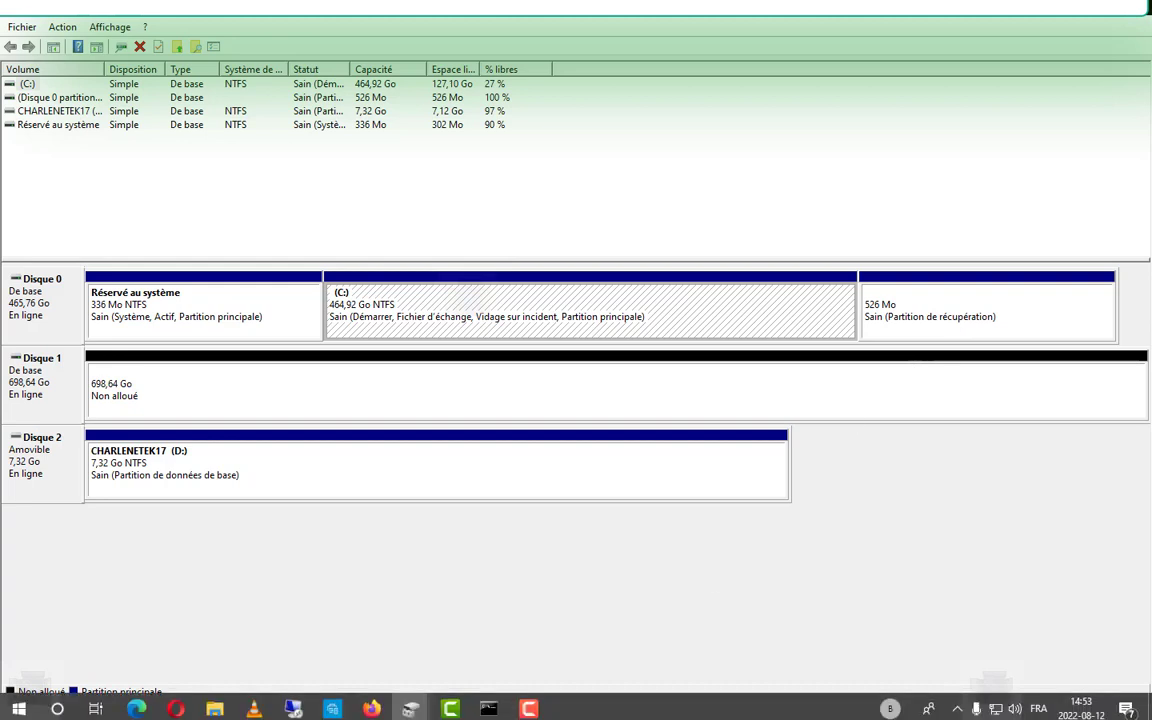
Step: Switch to File Explorer and inspect the details of local disk C: in Ce PC
left_click(214, 704)
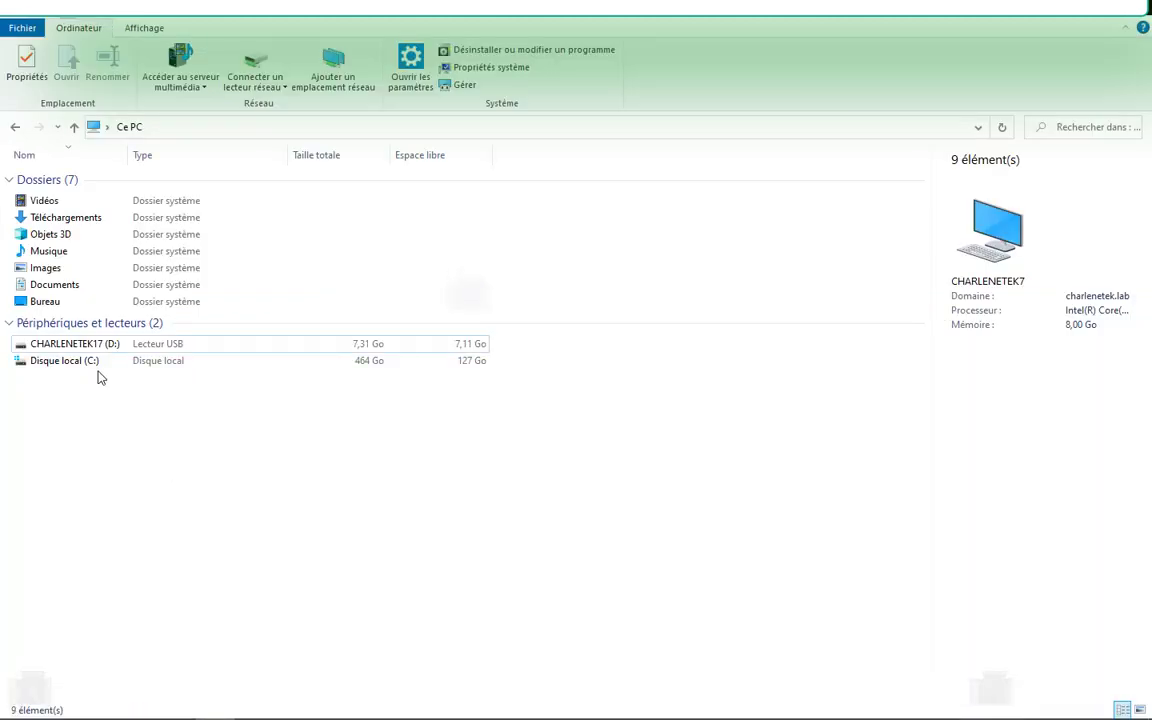
left_click(84, 362)
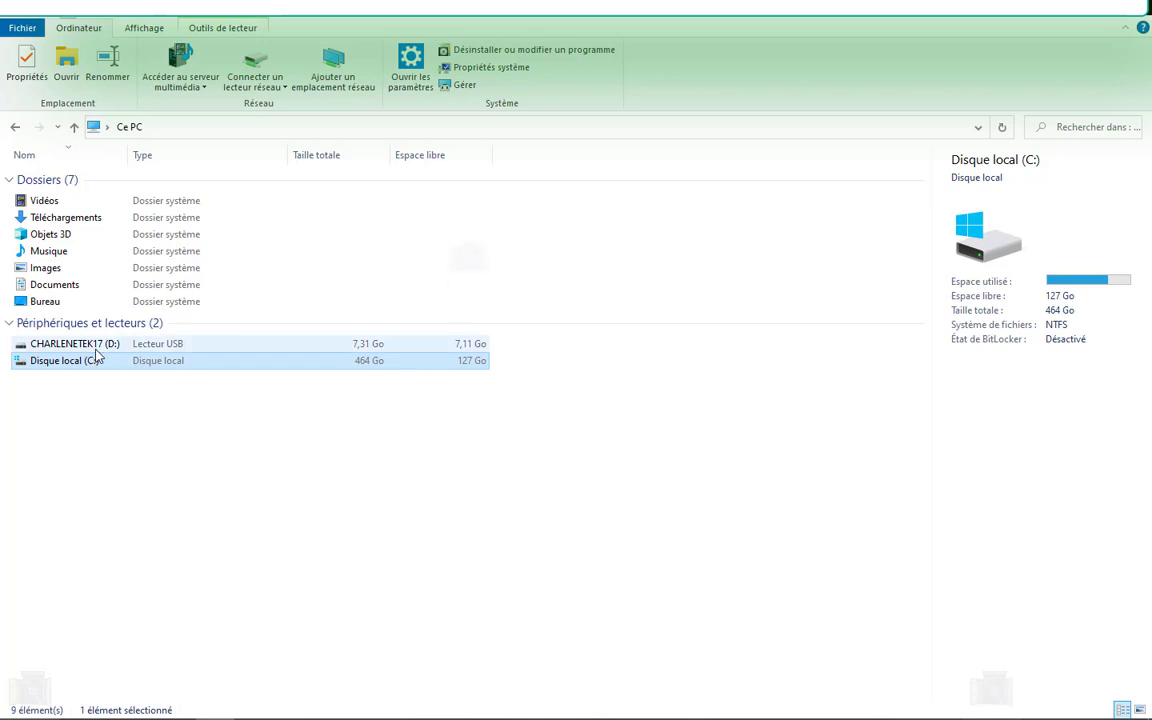
Step: Inspect the details of the USB drive CHARLENETEK17 (D:) in Ce PC
mouse_move(101, 350)
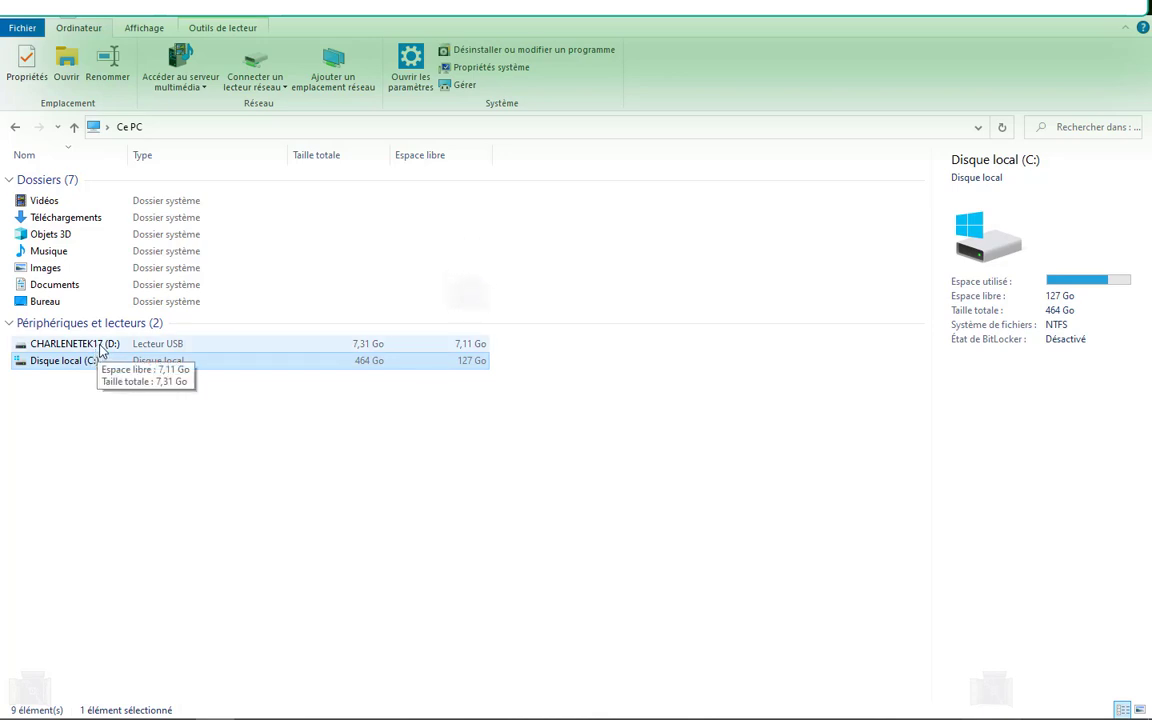
left_click(101, 347)
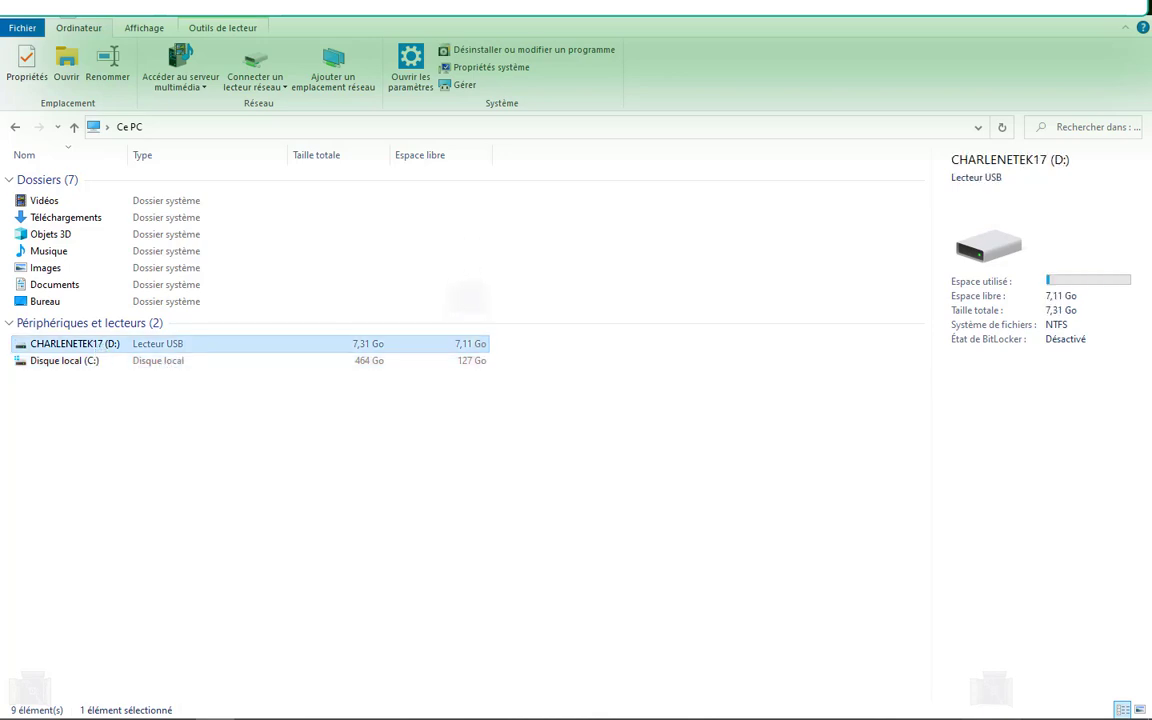
Step: Close the redundant smaller Gestion des disques windows and switch to the maximized one
mouse_move(368, 712)
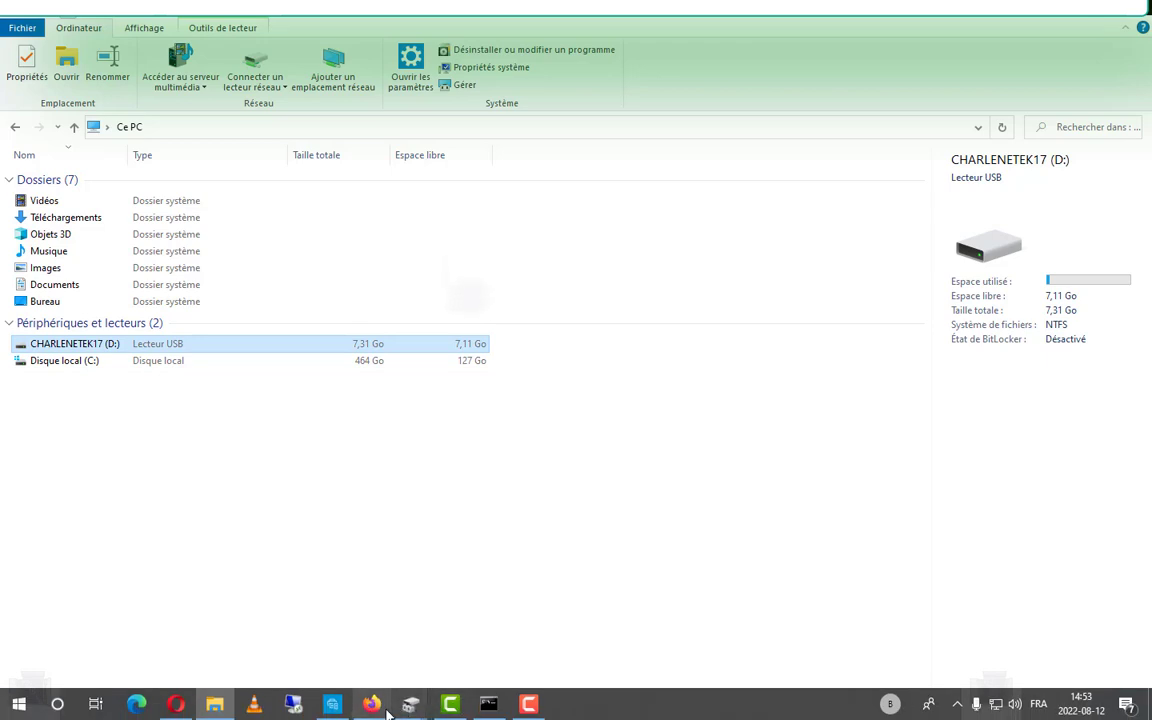
left_click(408, 706)
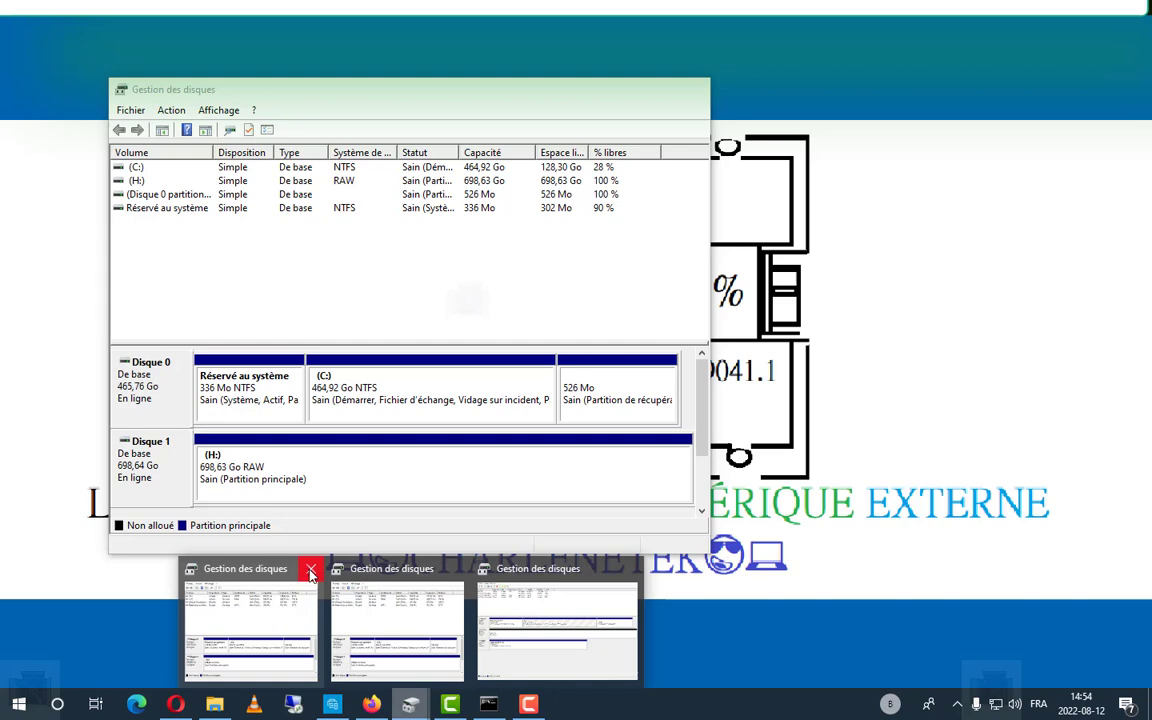
mouse_move(383, 614)
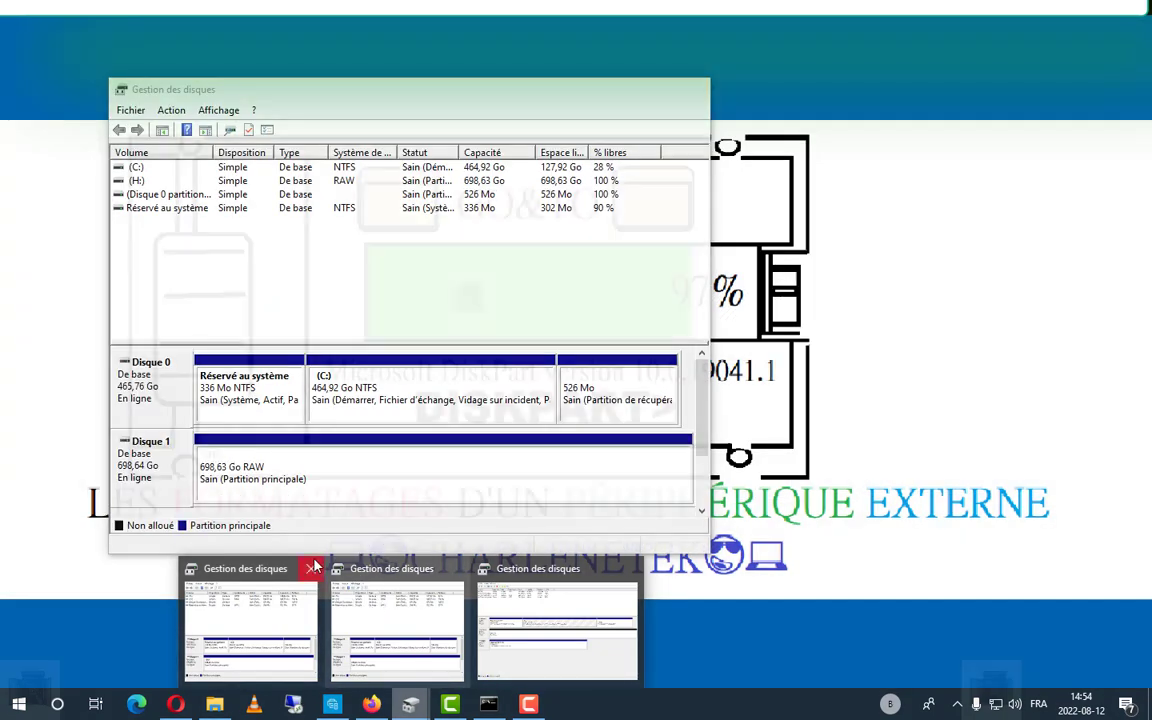
mouse_move(418, 569)
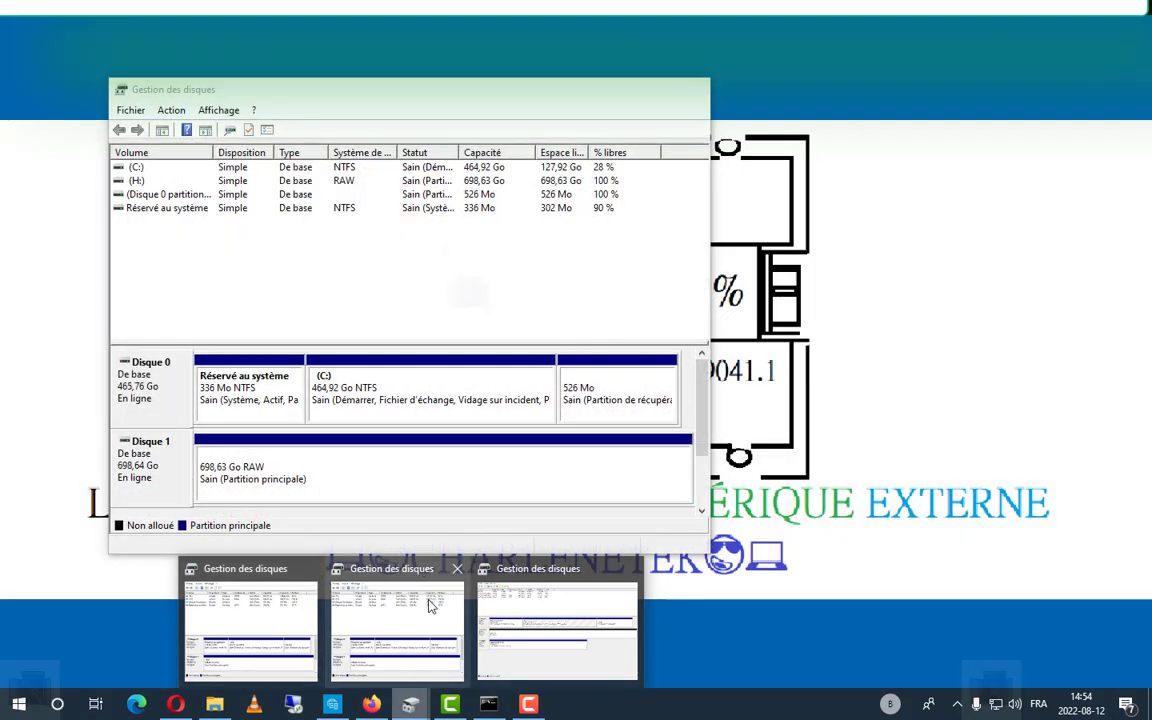
left_click(450, 590)
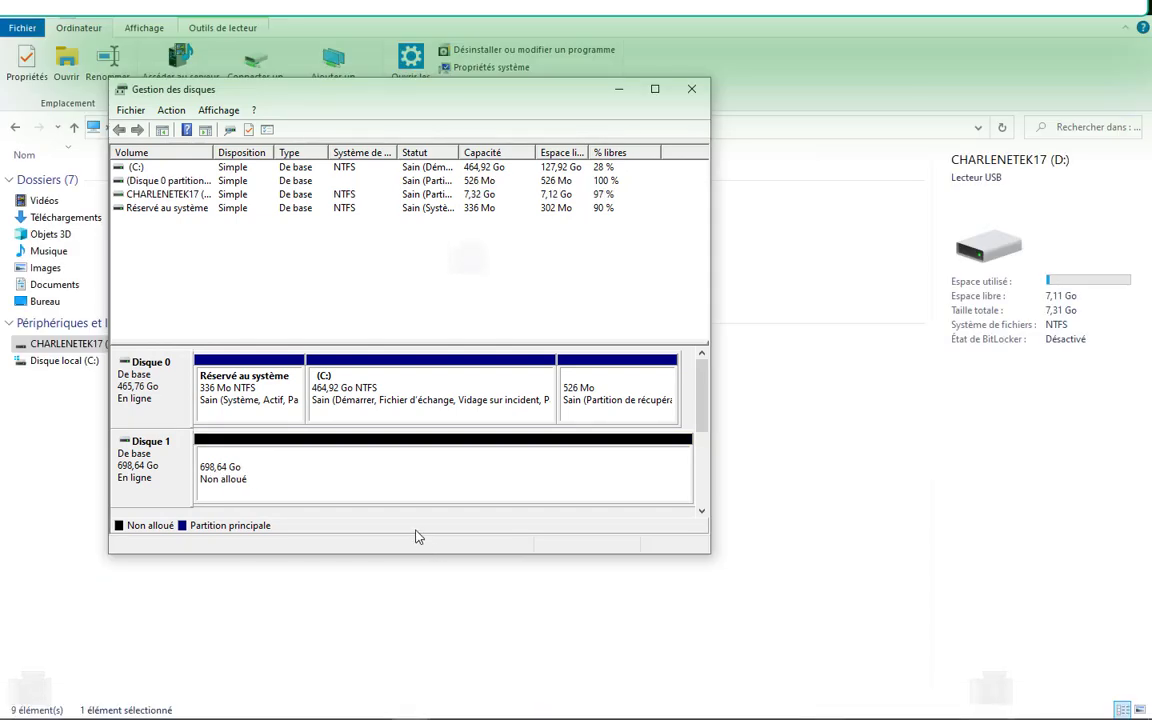
left_click(691, 89)
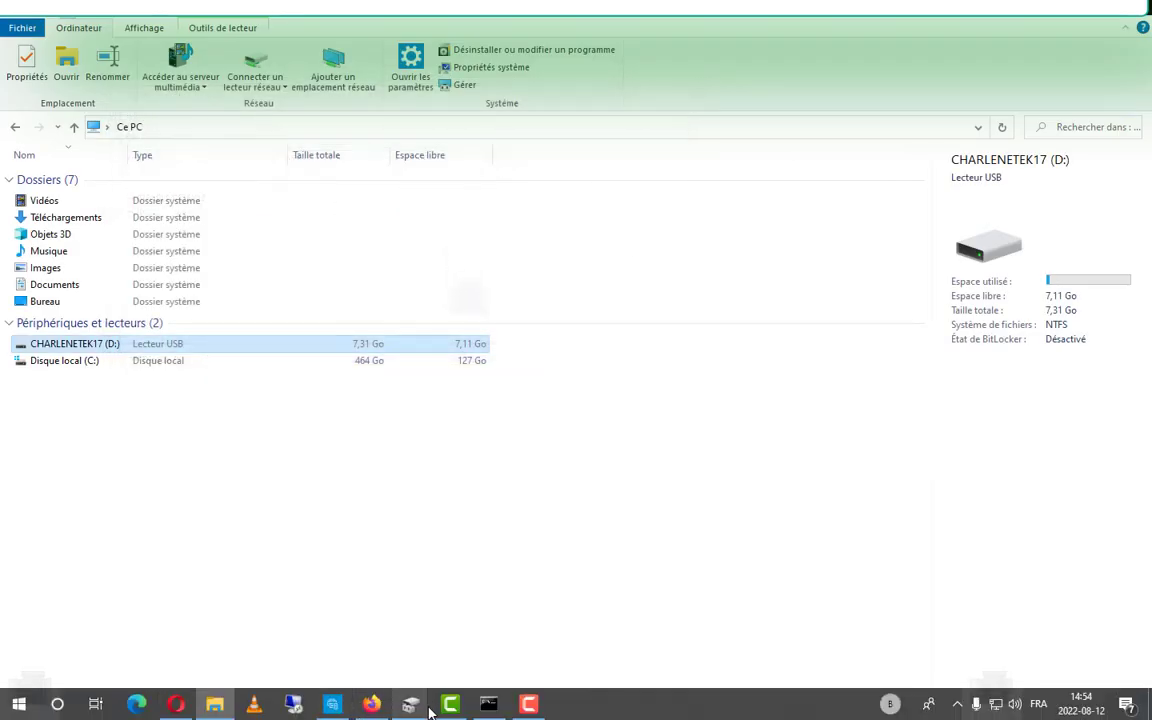
mouse_move(410, 704)
left_click(416, 706)
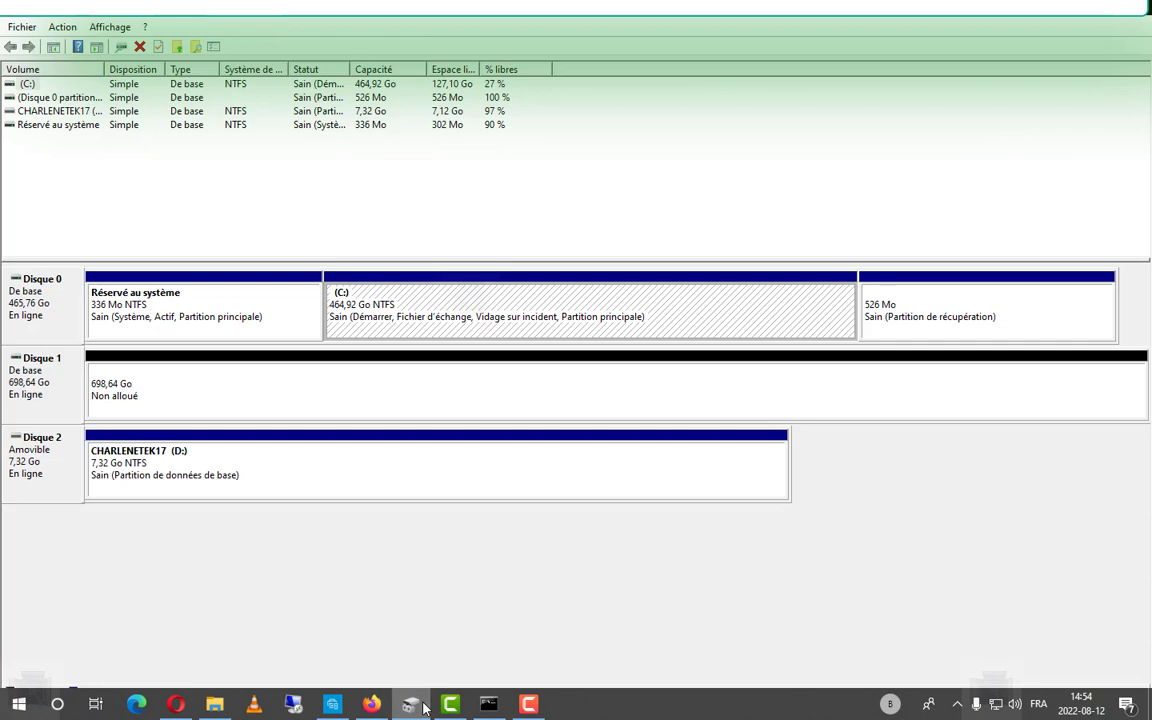
left_click(422, 706)
left_click(422, 706)
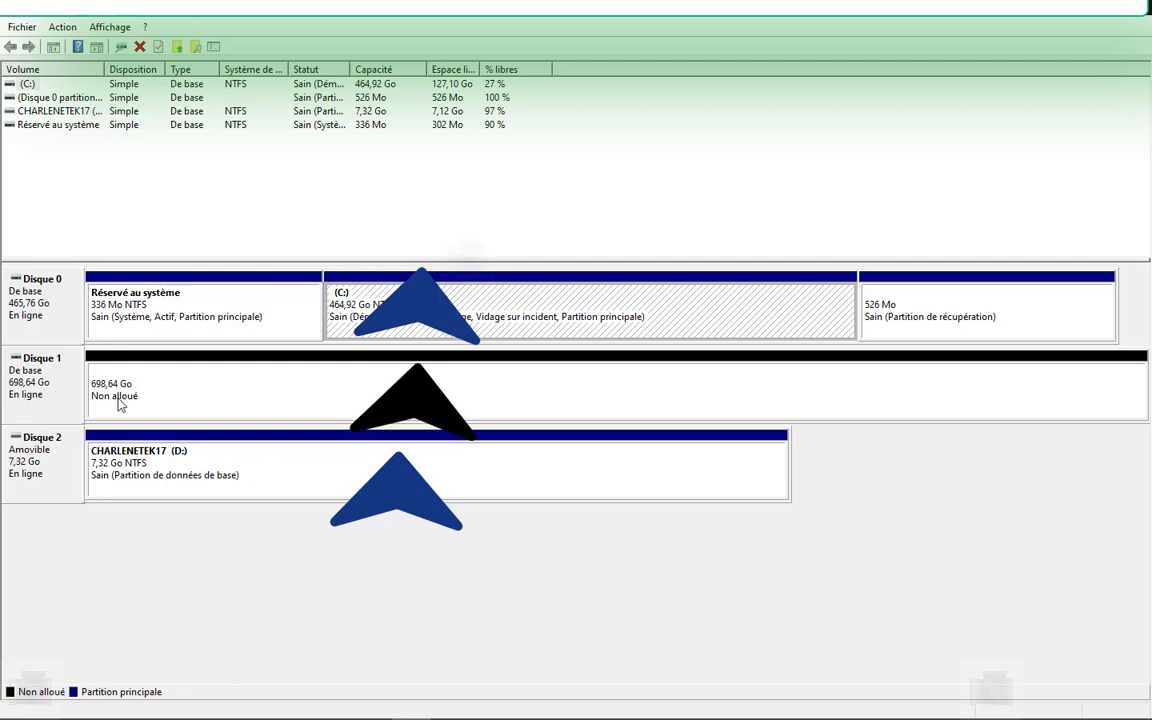
Step: Select the unallocated space of Disque 1, check the drives under Ce PC in File Explorer, and return to Gestion des disques
left_click(165, 362)
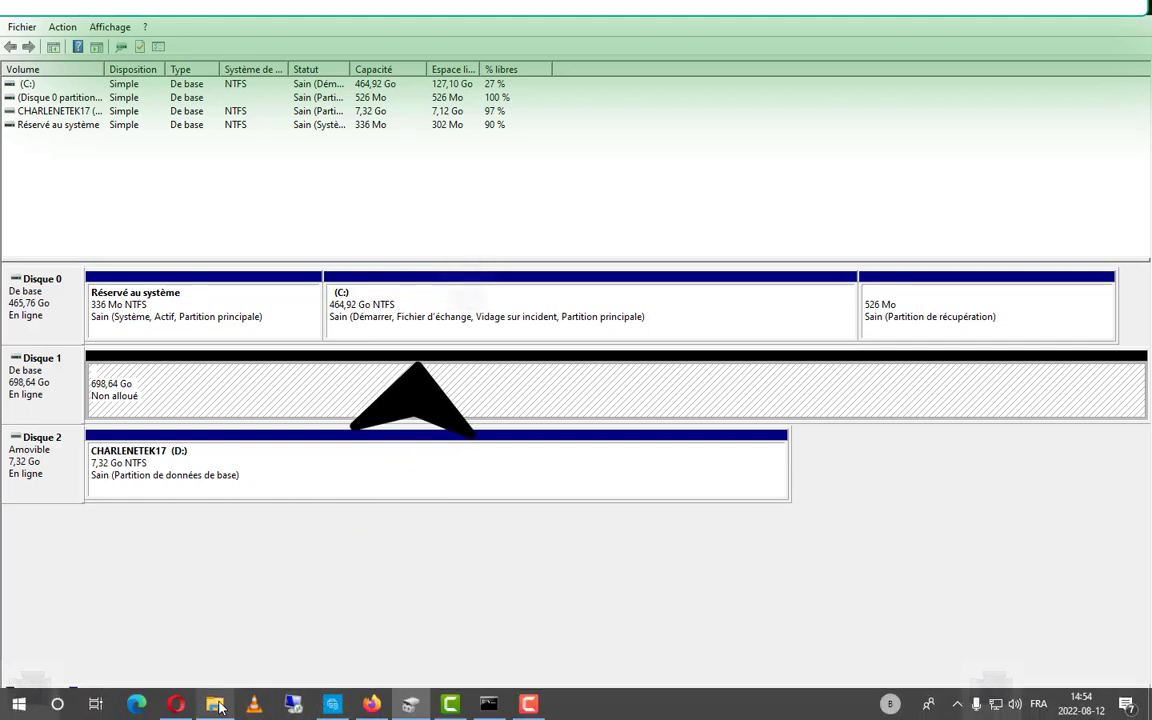
left_click(215, 705)
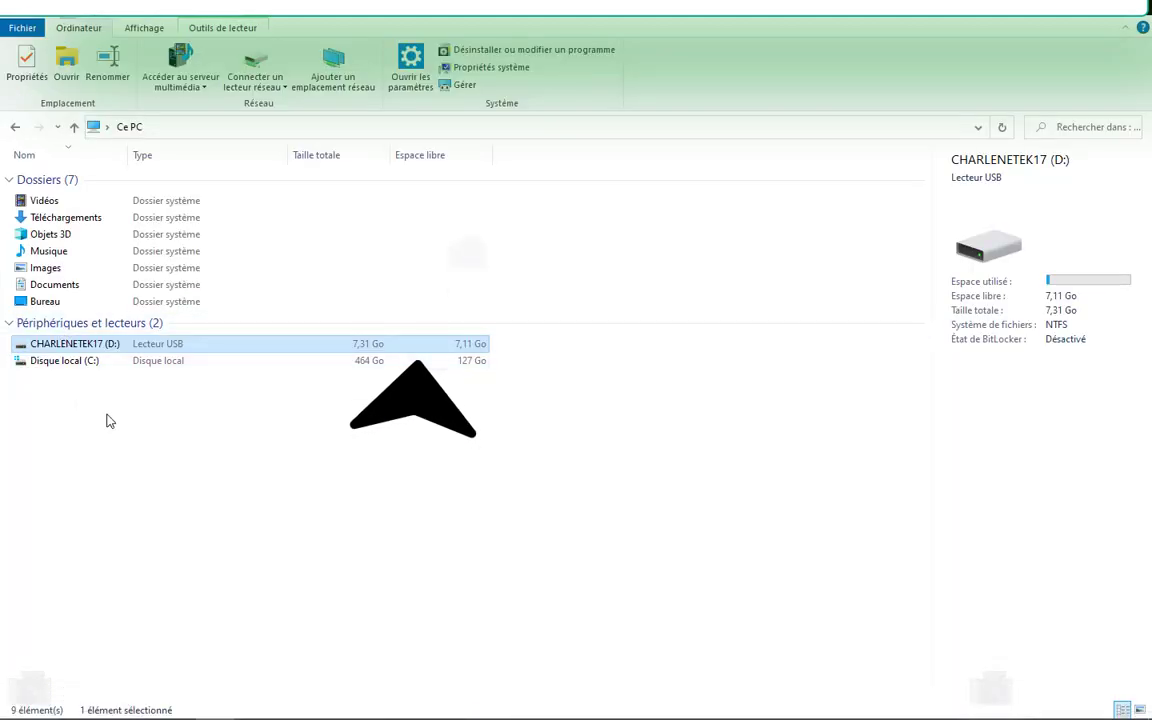
left_click(128, 128)
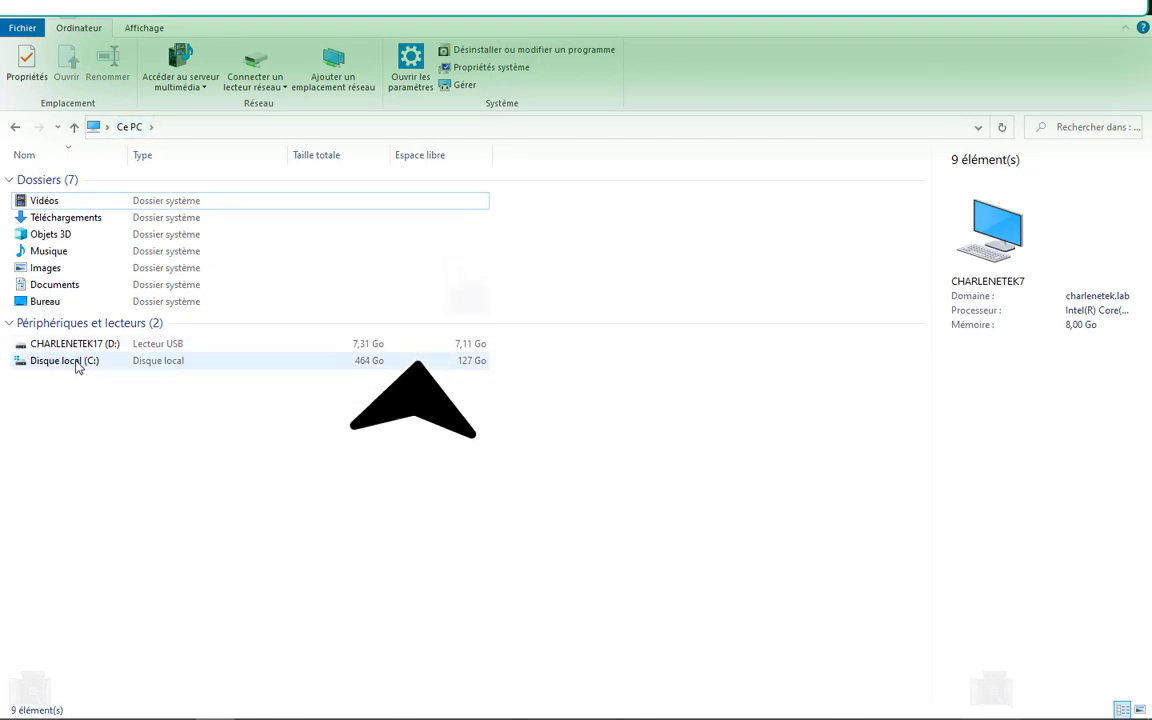
mouse_move(300, 712)
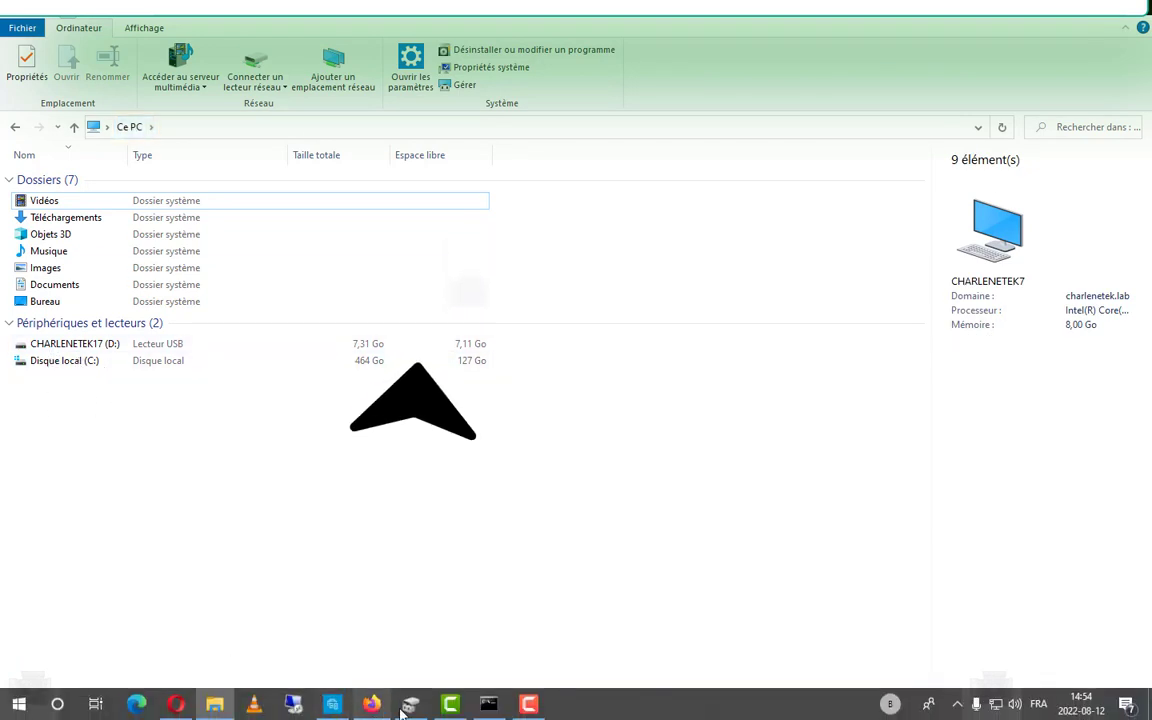
left_click(413, 706)
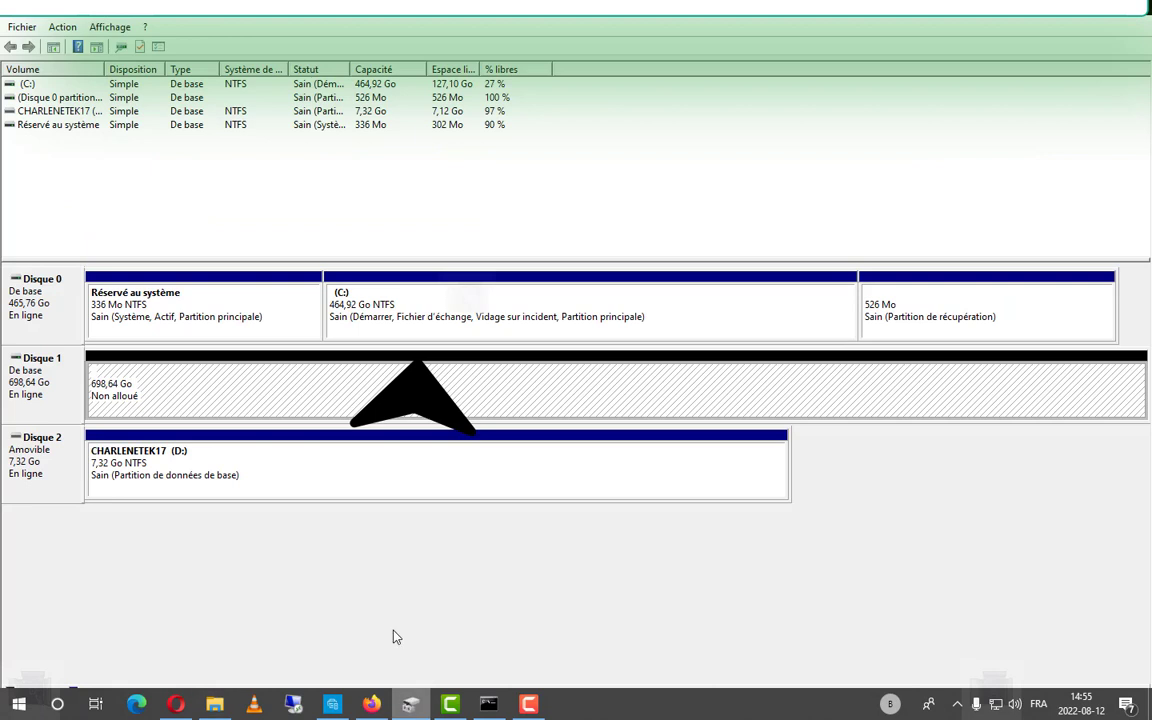
Step: Review the volume-creation tasks offered for Disque 1's unallocated space, and look over the CHARLENETEK17 (D:) and Réservé au système partitions
left_click(23, 28)
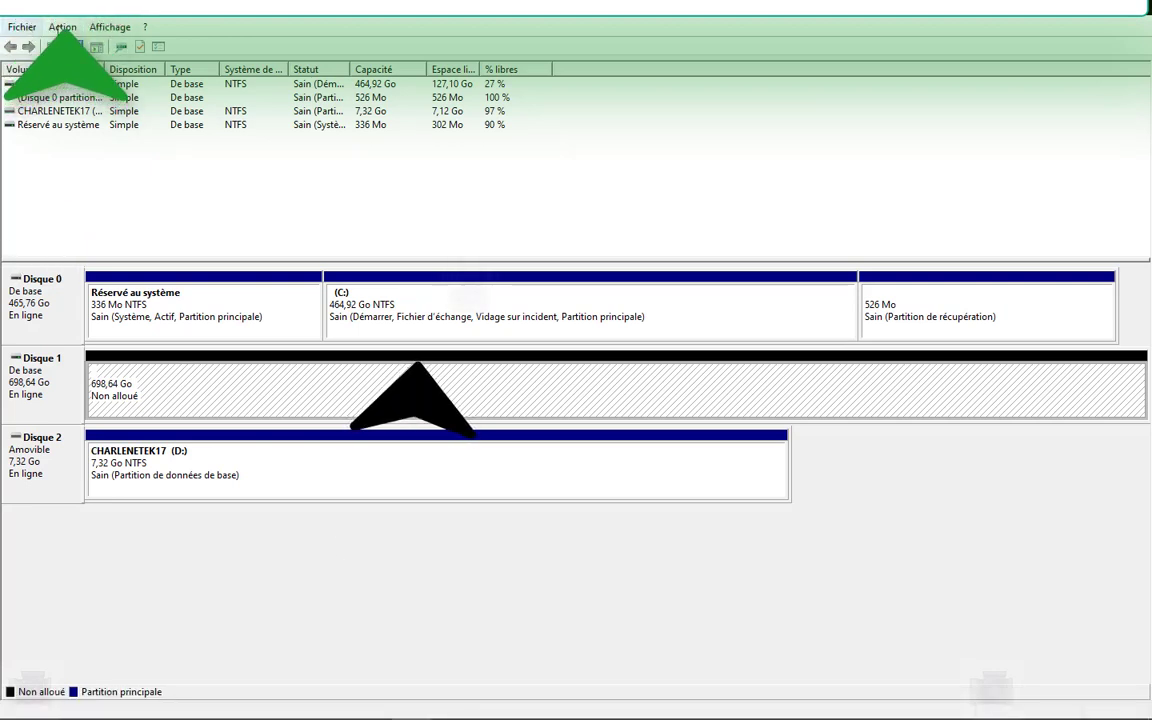
left_click(62, 27)
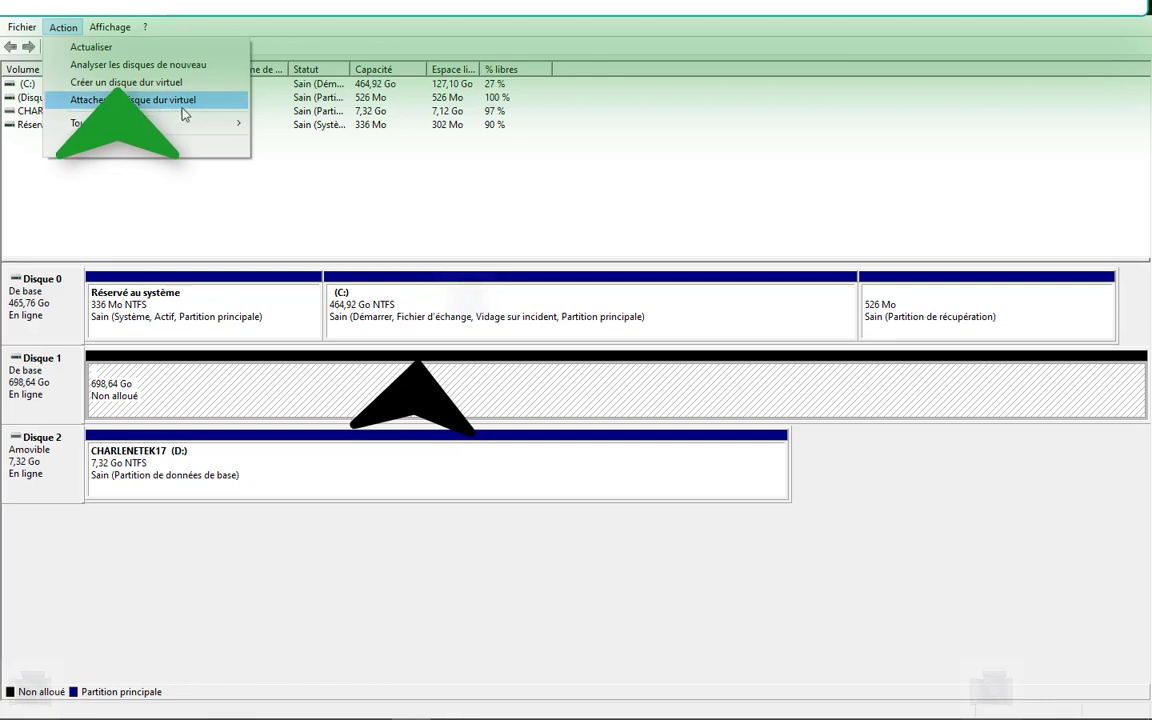
mouse_move(150, 122)
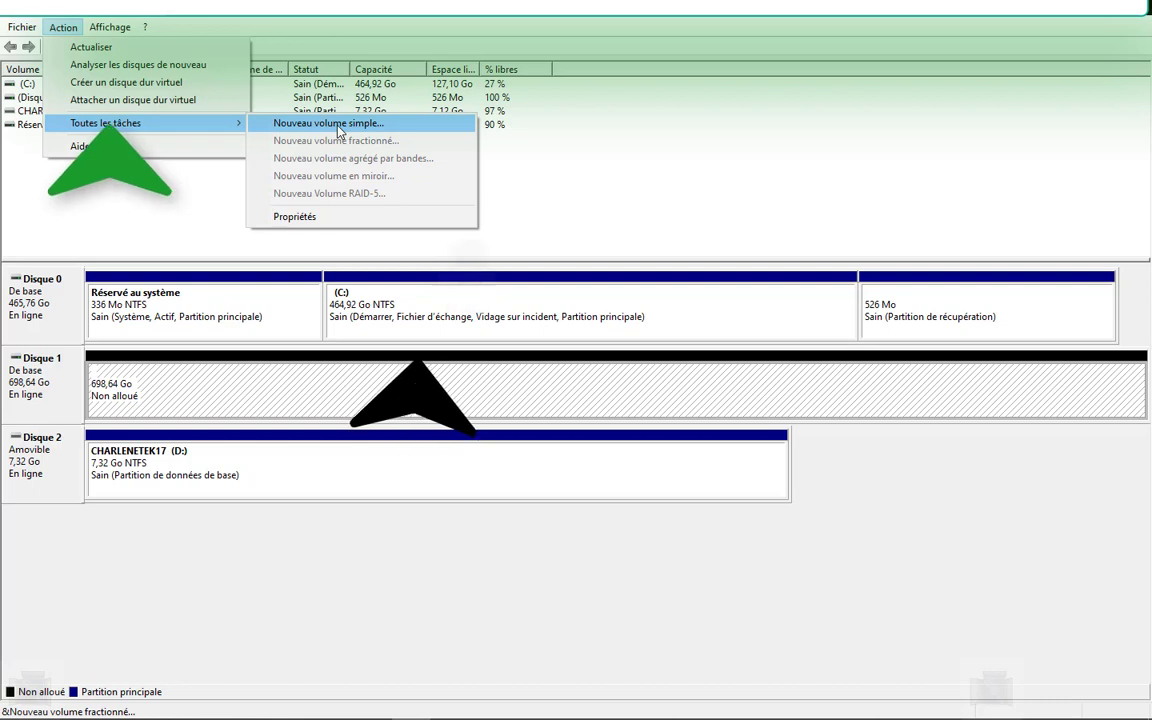
left_click(110, 230)
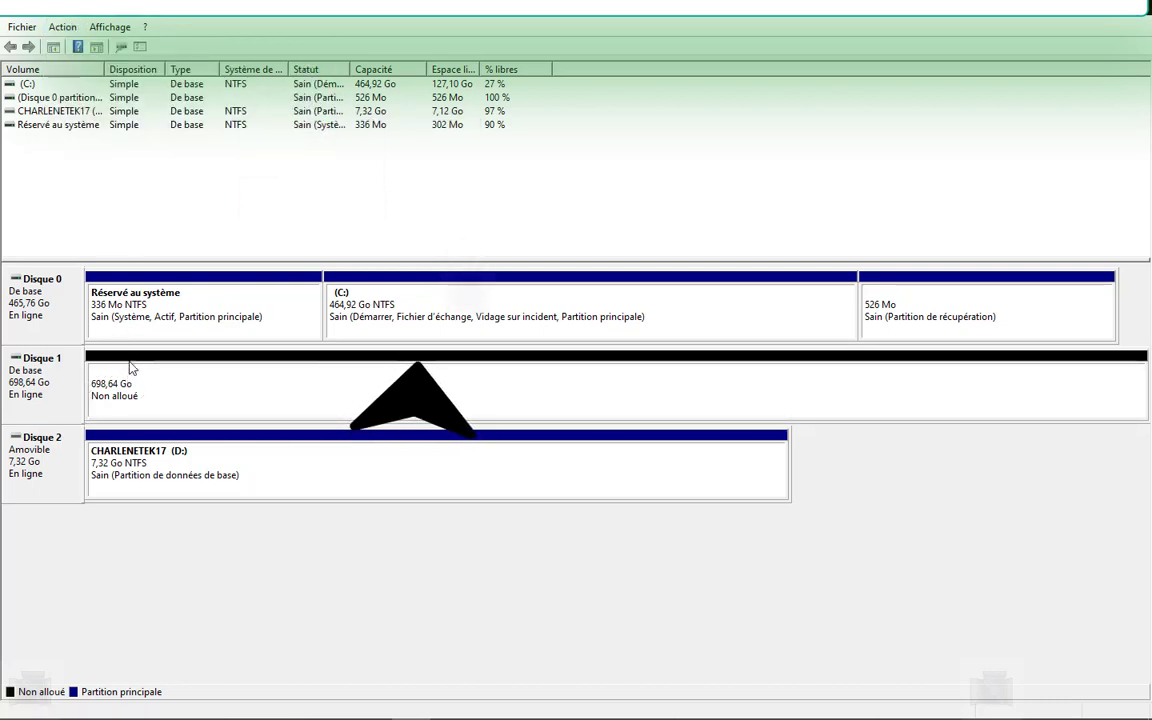
left_click(134, 460)
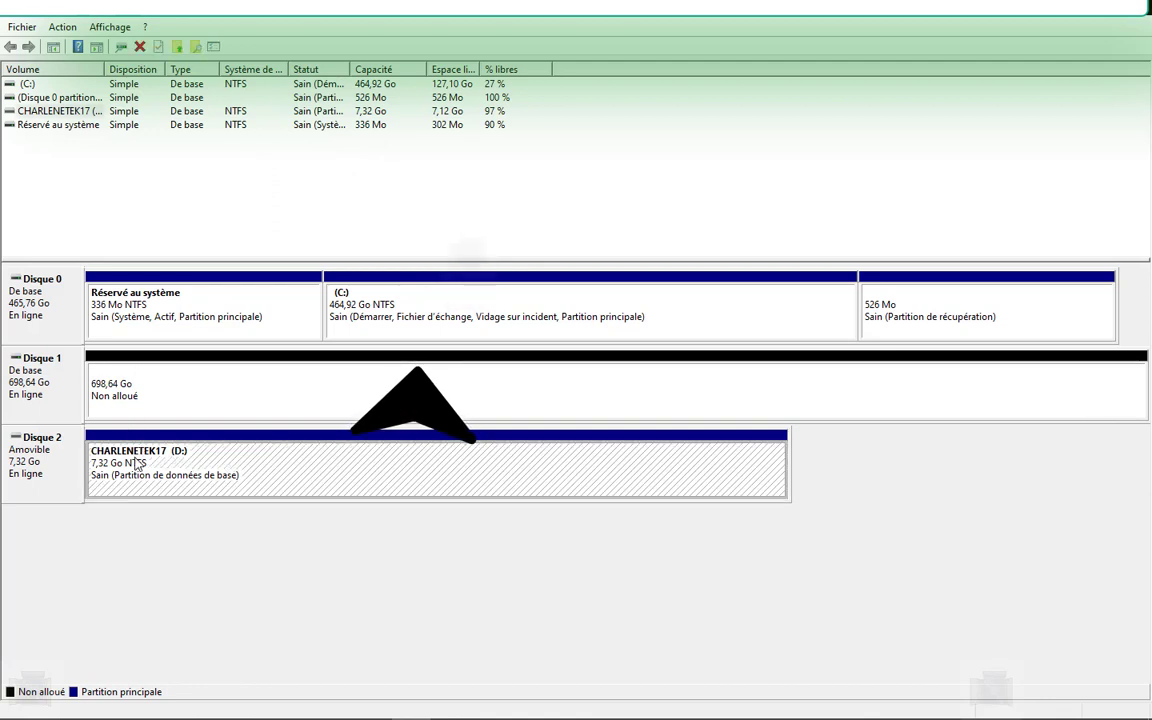
left_click(200, 303)
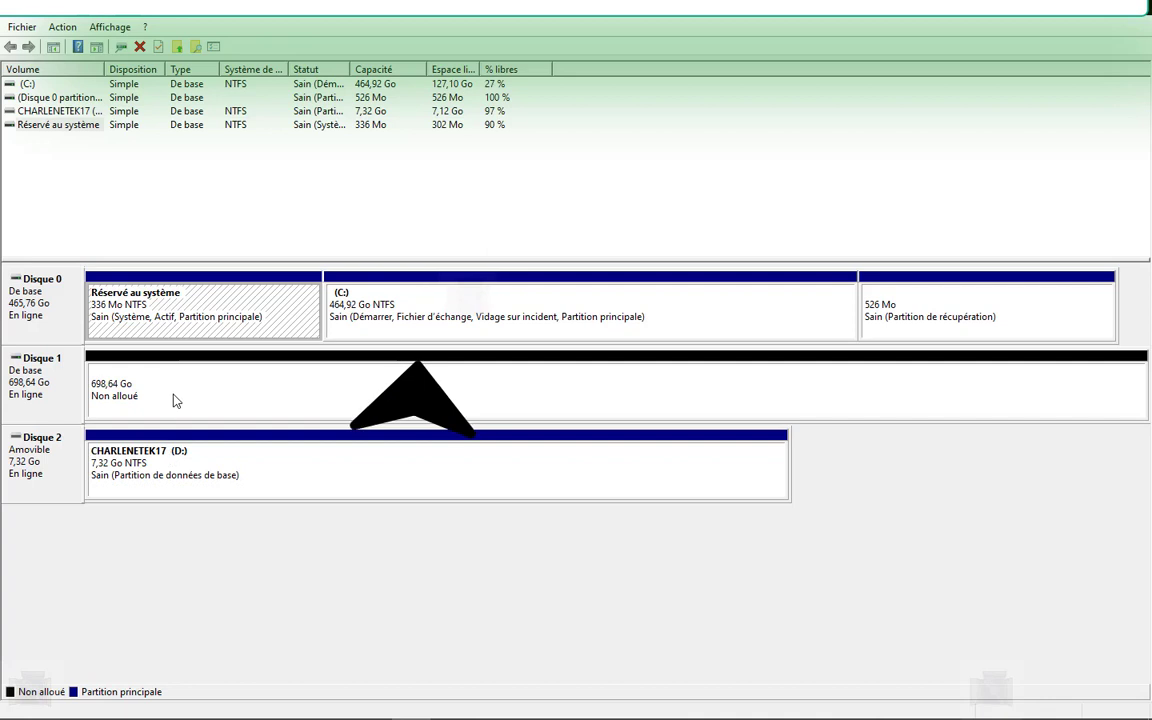
Step: Start creating a new simple volume on Disque 1's unallocated space, keeping the maximum size of 715402 Mo
left_click(175, 400)
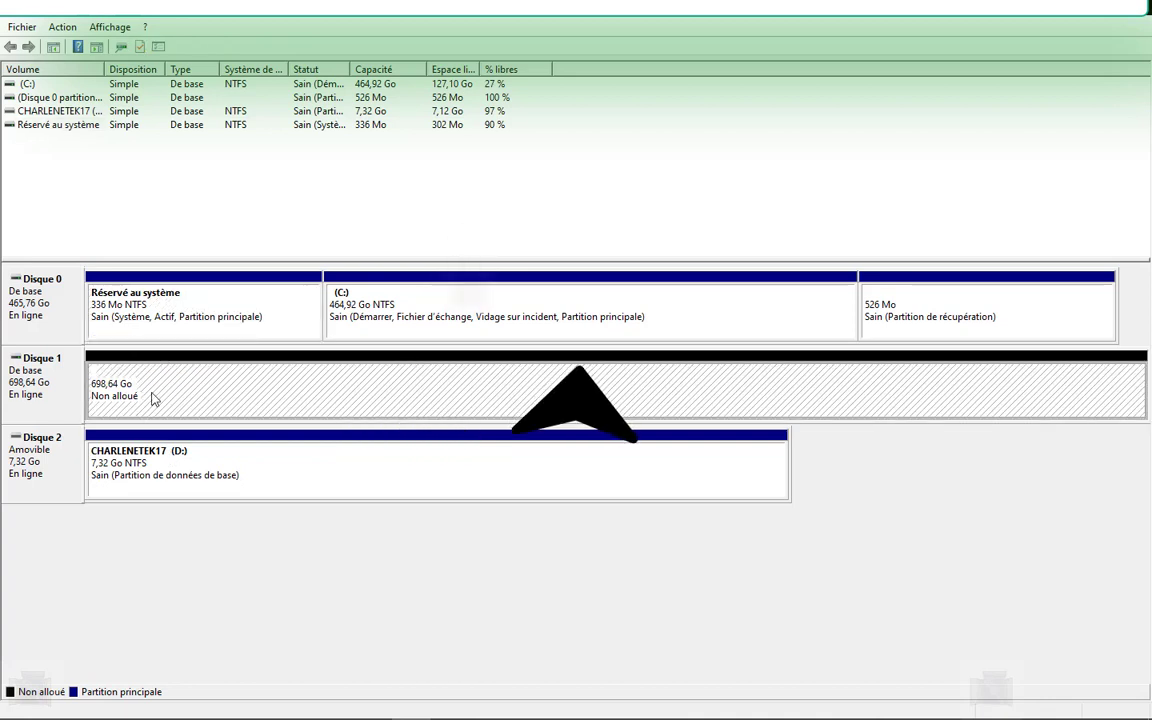
right_click(153, 397)
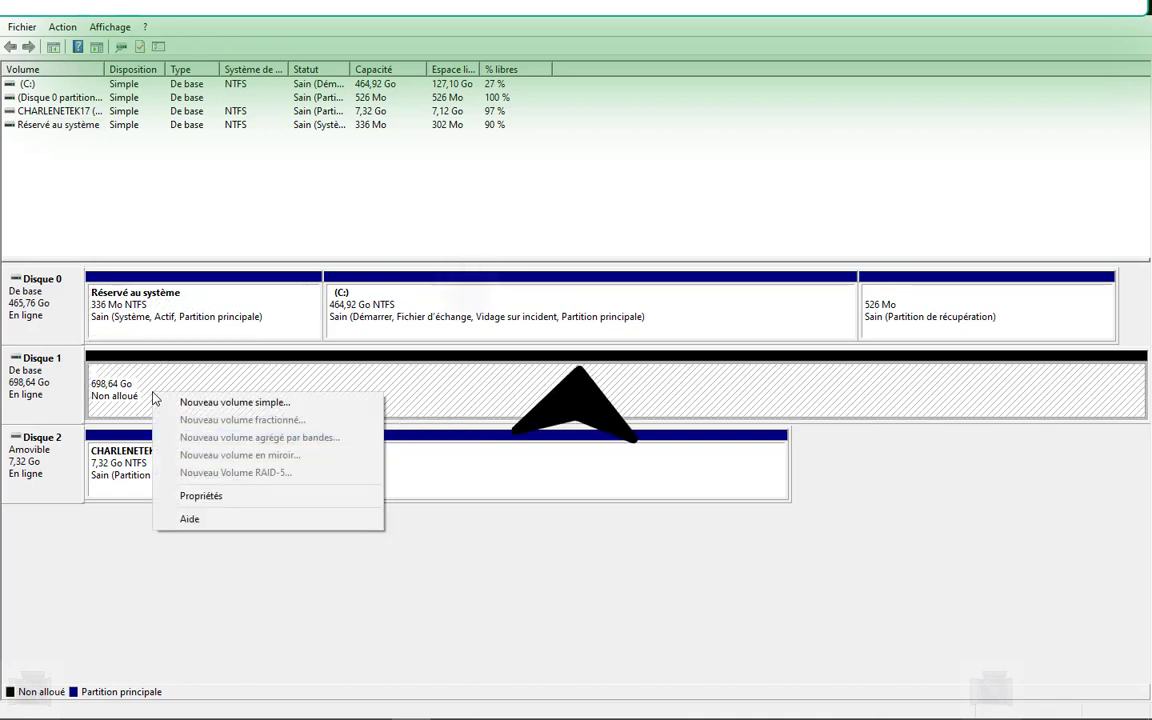
left_click(207, 403)
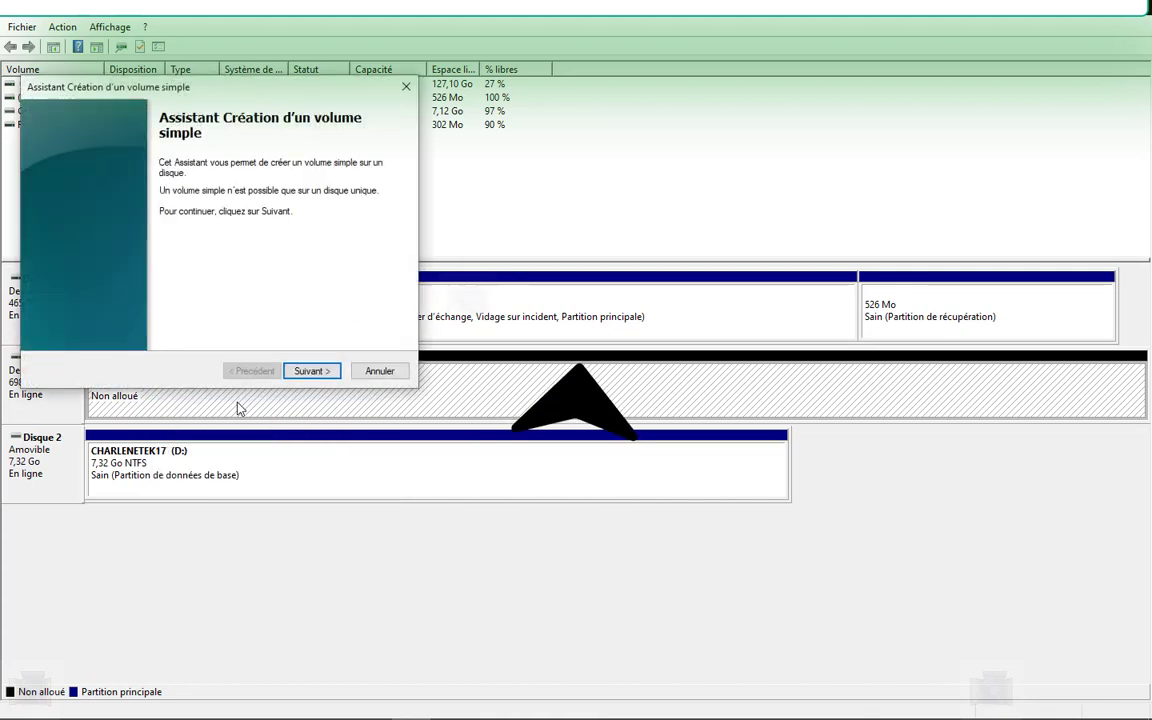
left_click(307, 371)
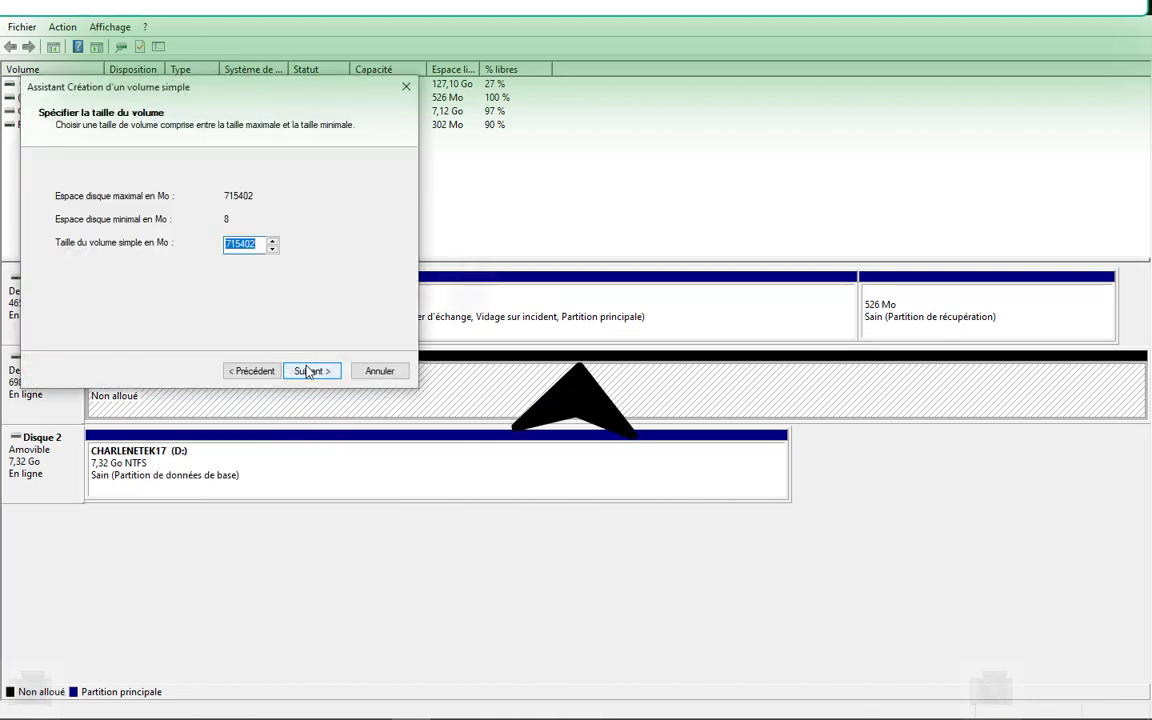
left_click(307, 371)
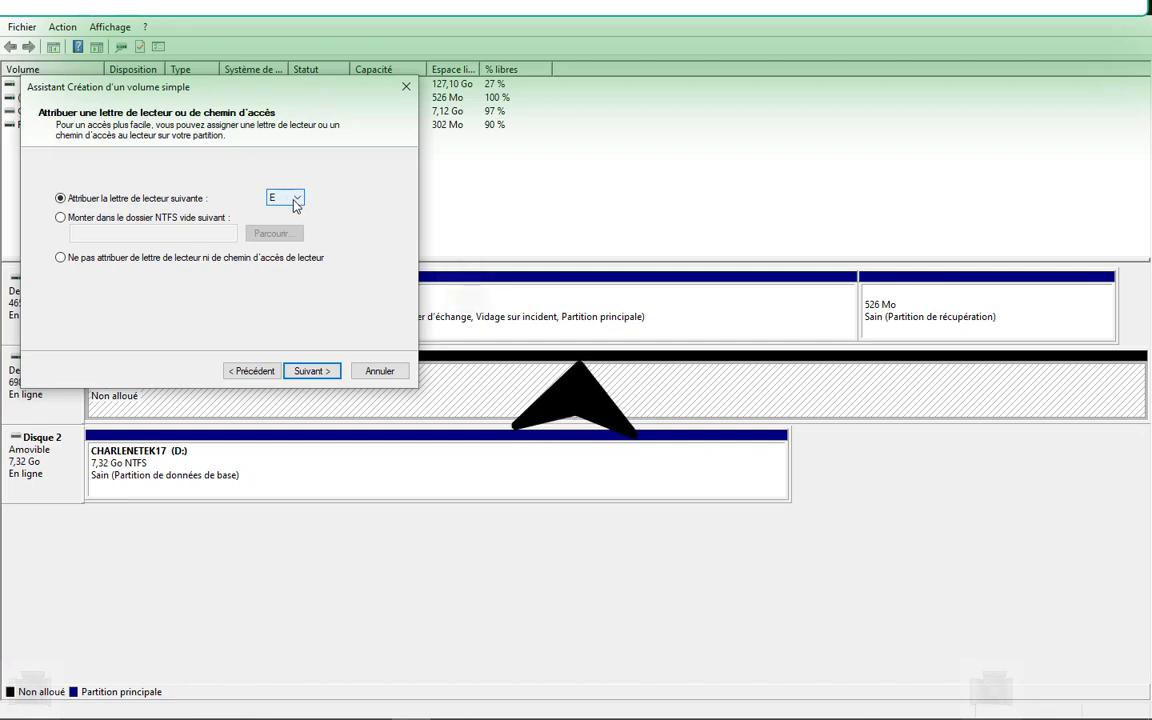
Step: Assign drive letter H to the new volume and continue to the formatting settings
left_click(60, 219)
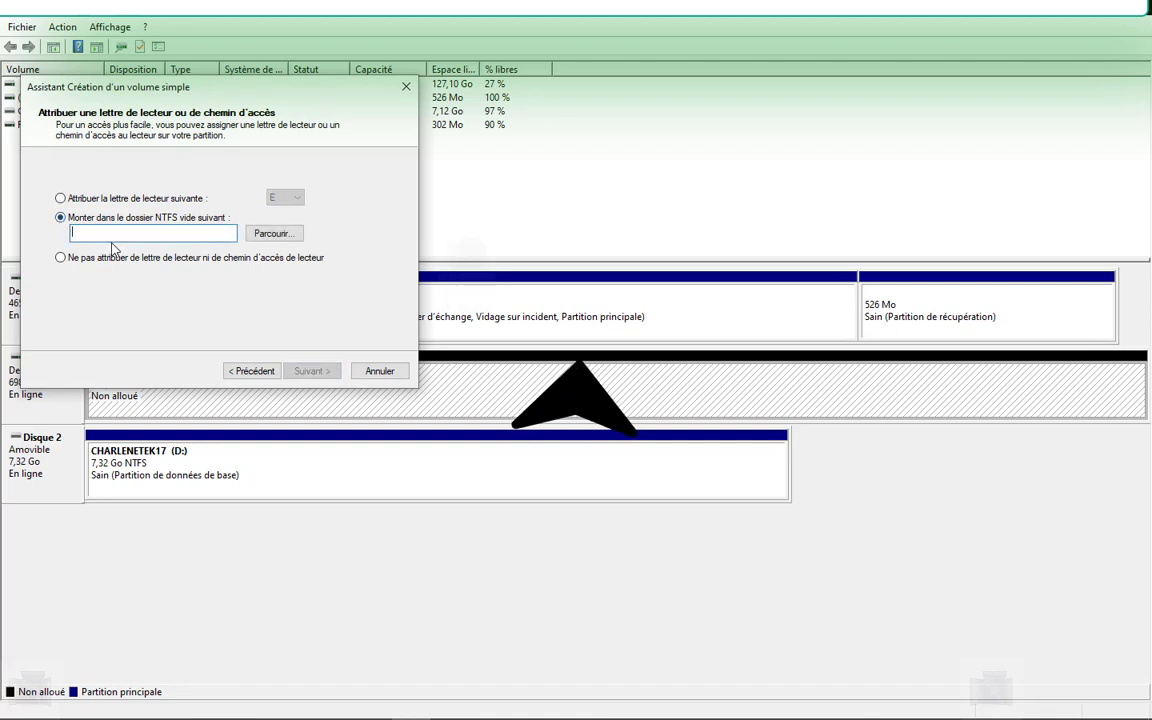
left_click(60, 198)
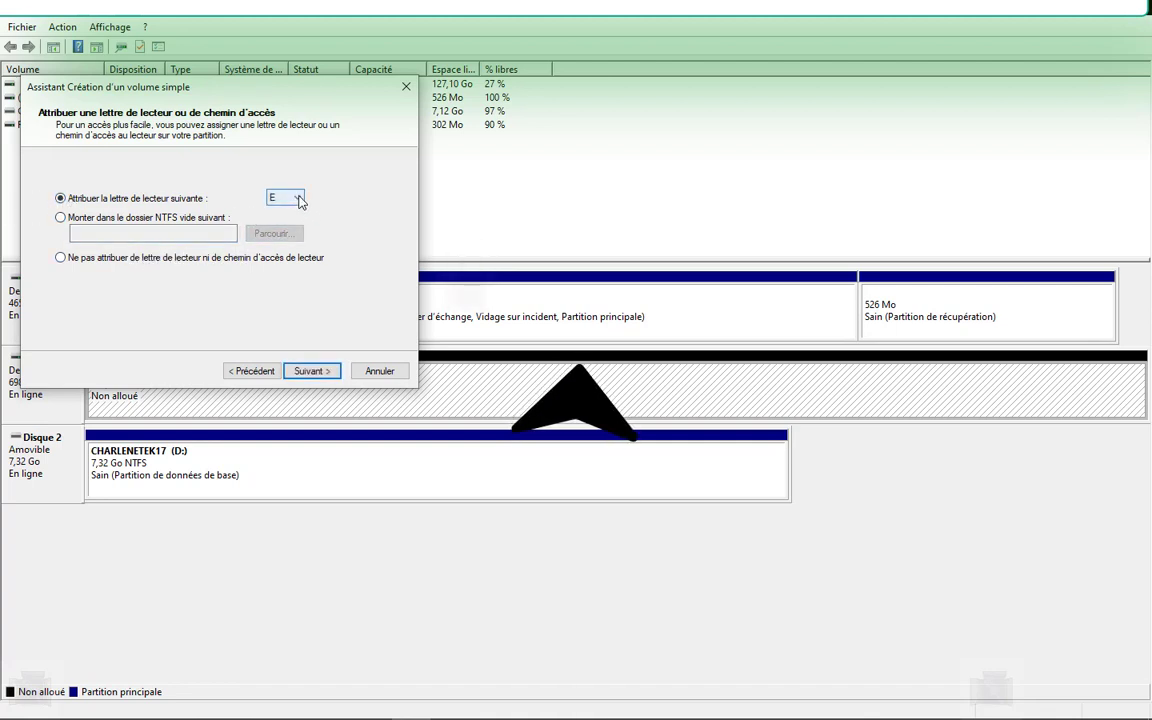
left_click(299, 199)
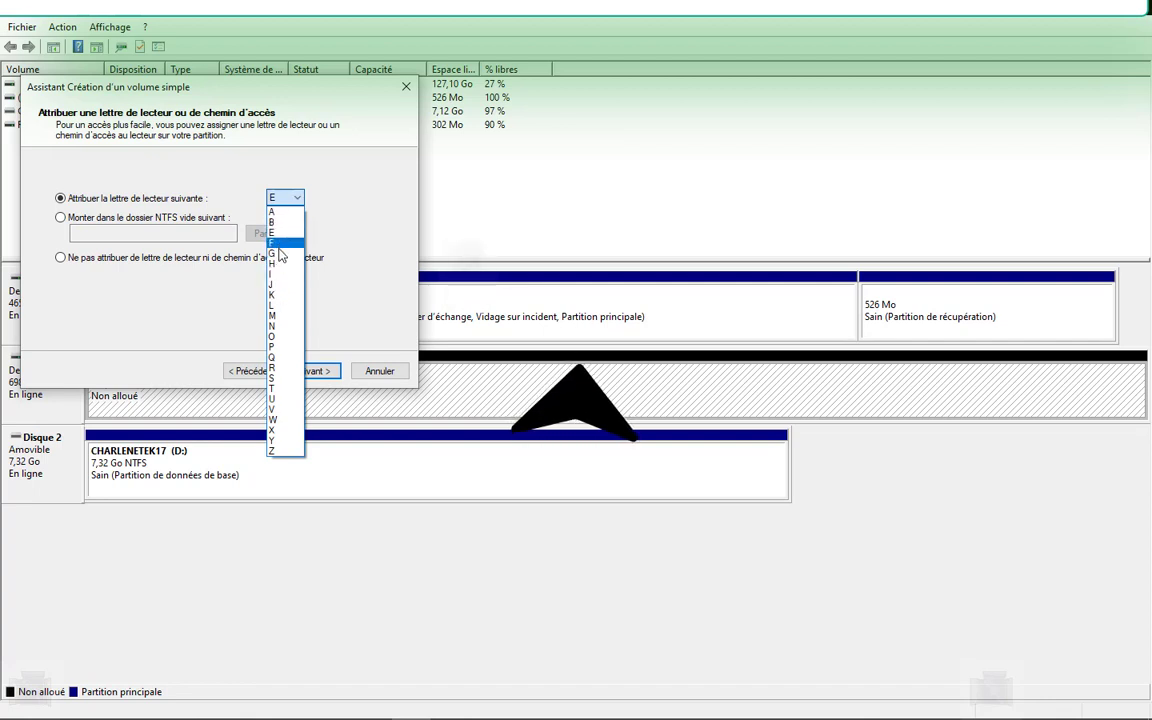
left_click(277, 264)
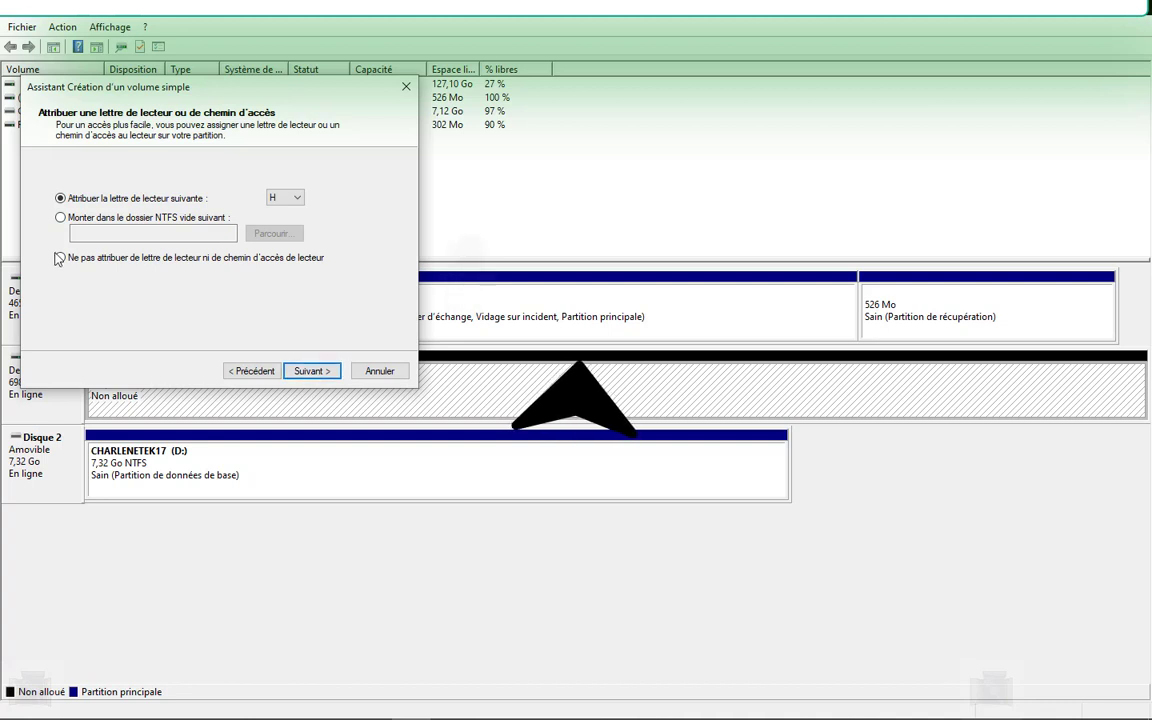
left_click(299, 374)
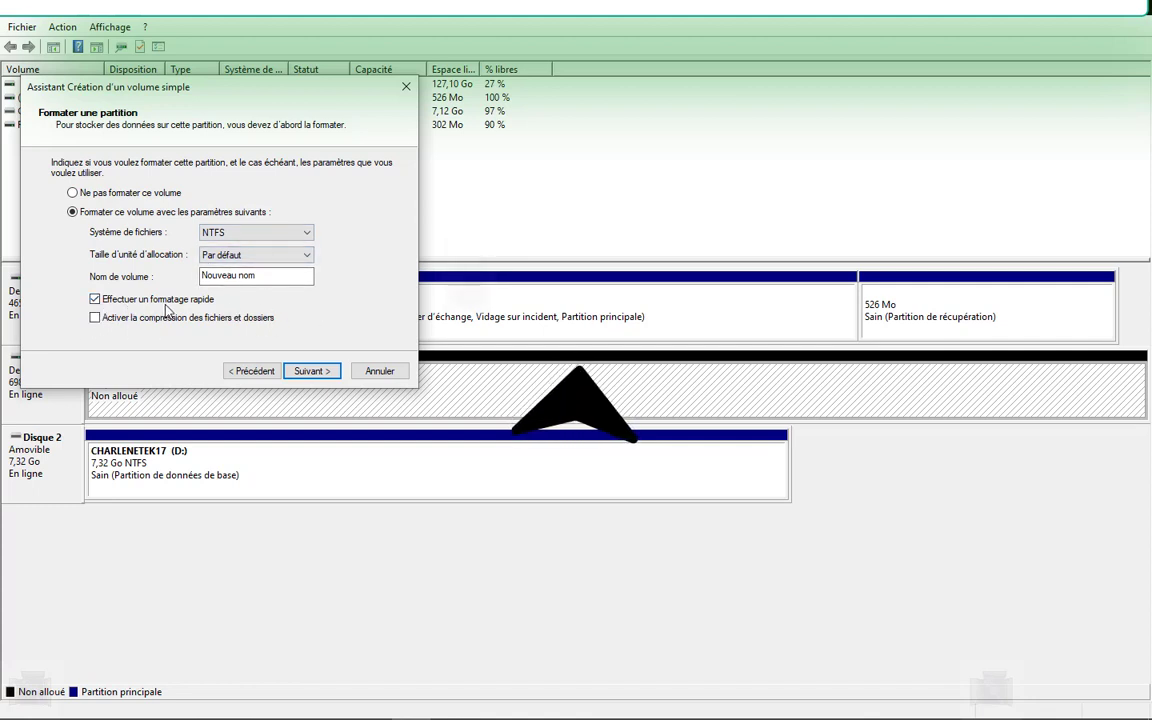
Step: Name the new volume POURT TEST and review the allocation unit sizes, keeping Par défaut
double_click(250, 276)
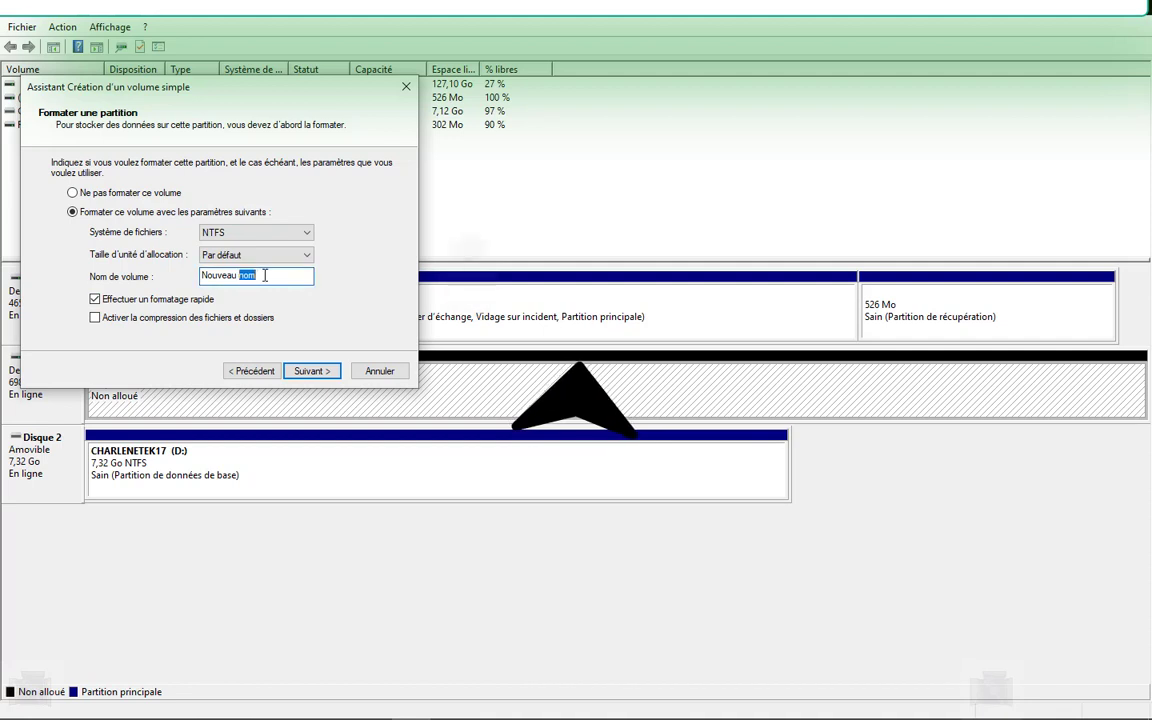
key("BackSpace")
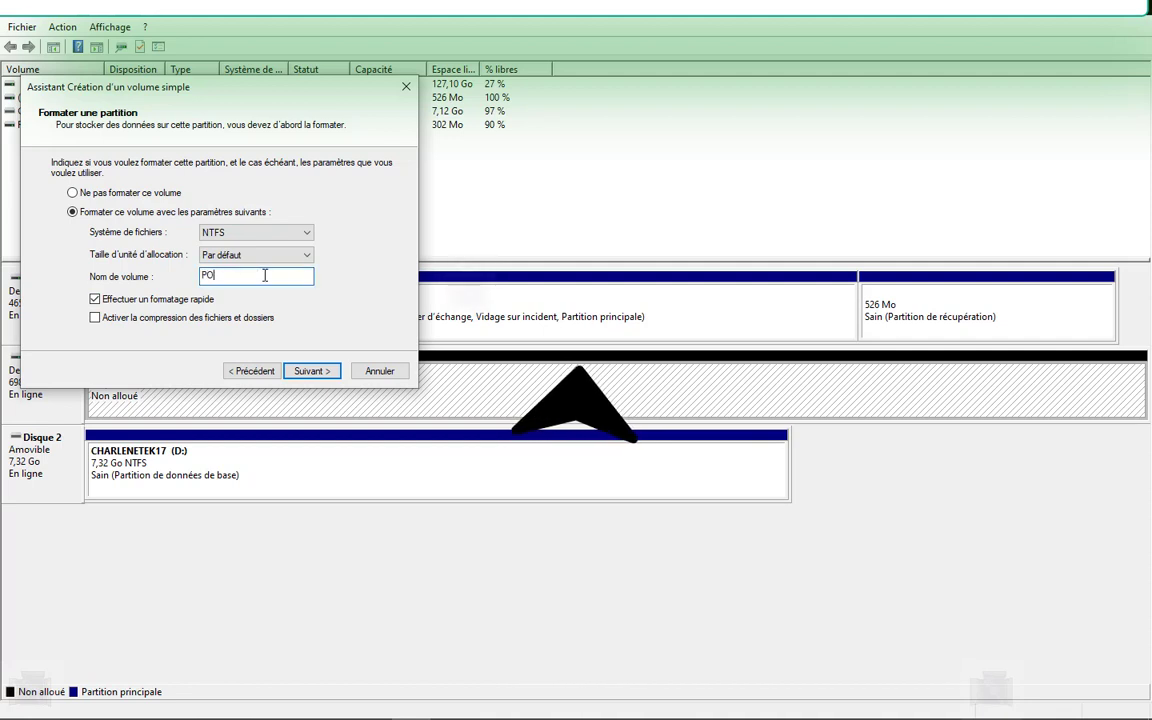
type("POURT TEST")
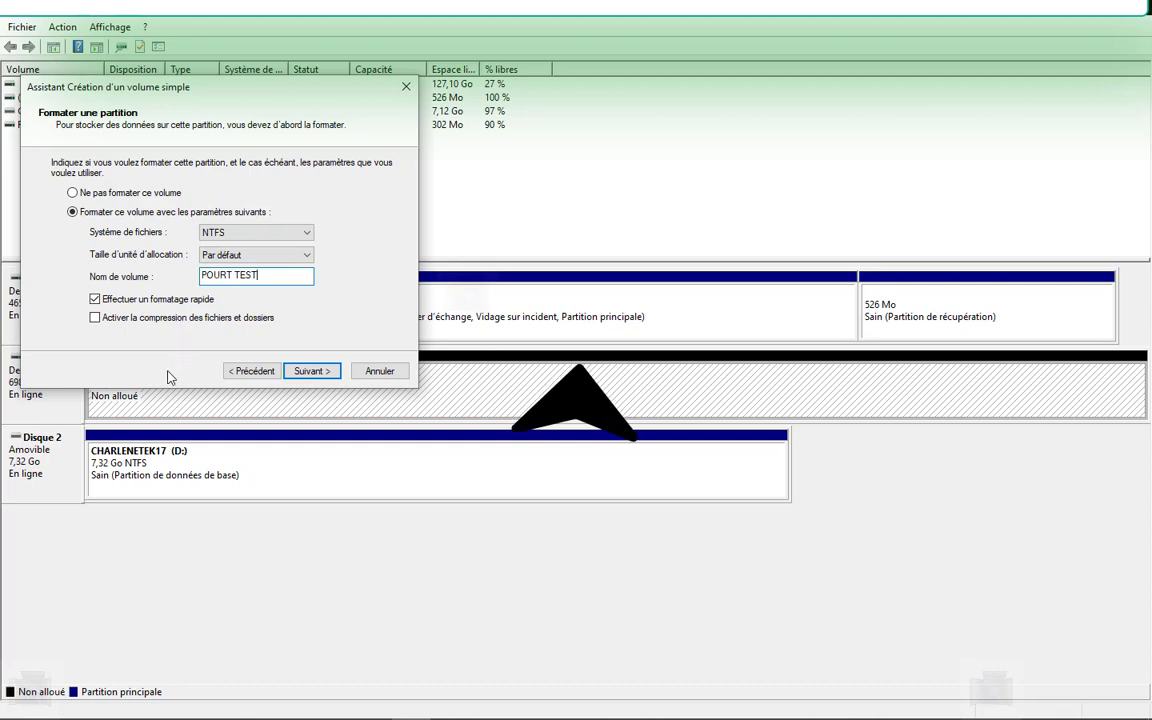
left_click(254, 257)
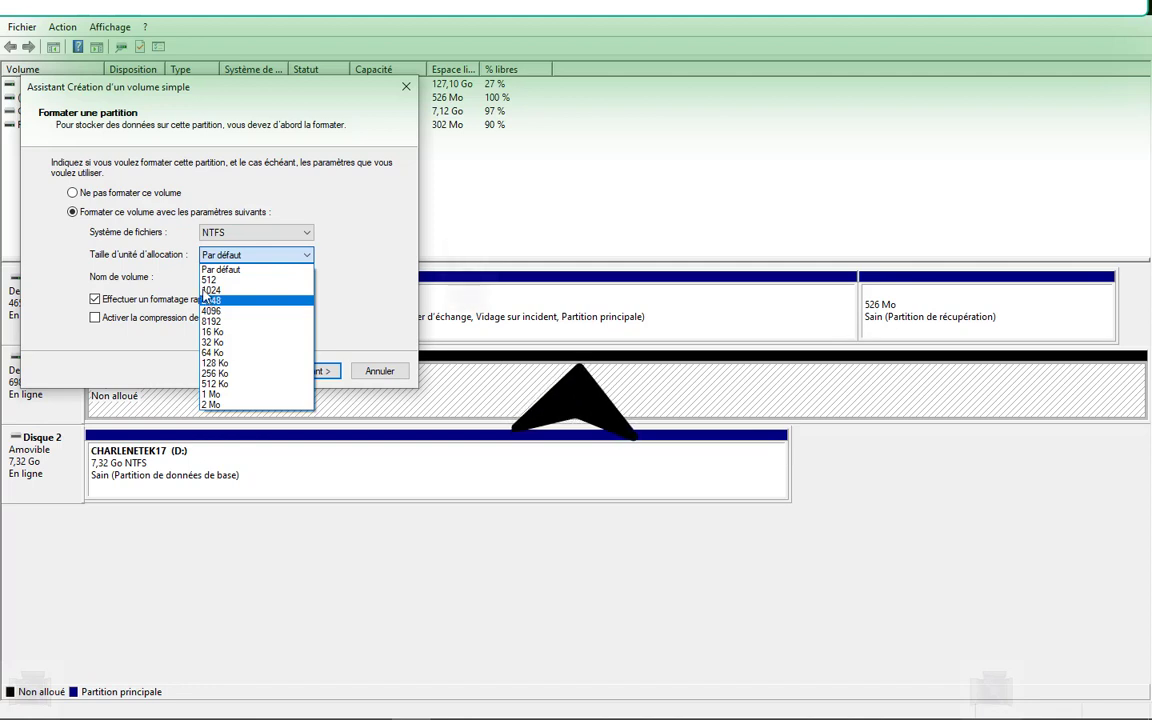
left_click(172, 248)
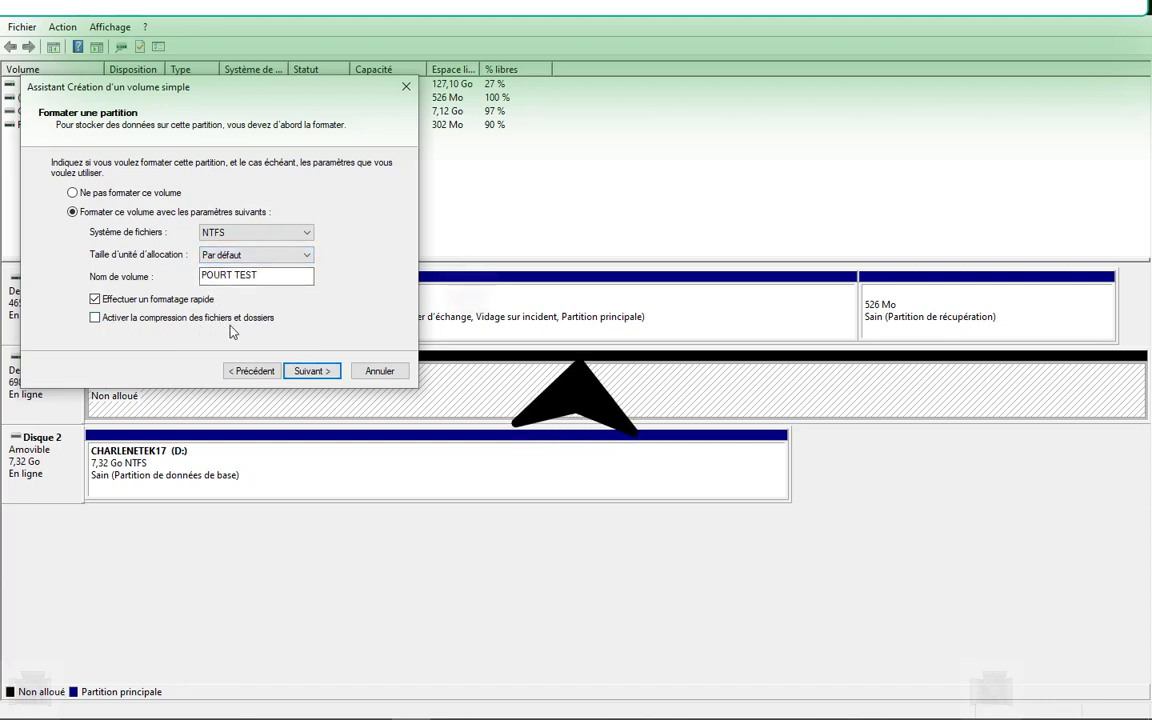
Step: Enable file and folder compression for the new NTFS volume, complete the volume-creation wizard, and dismiss the resulting message
left_click(96, 317)
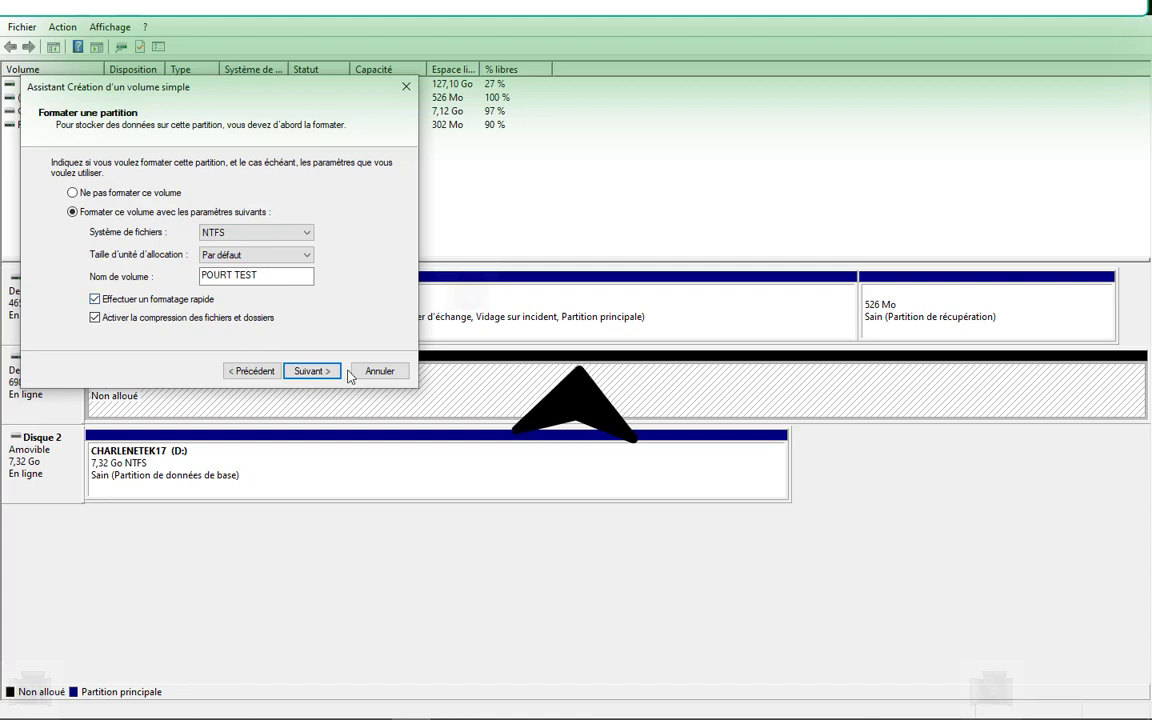
left_click(312, 372)
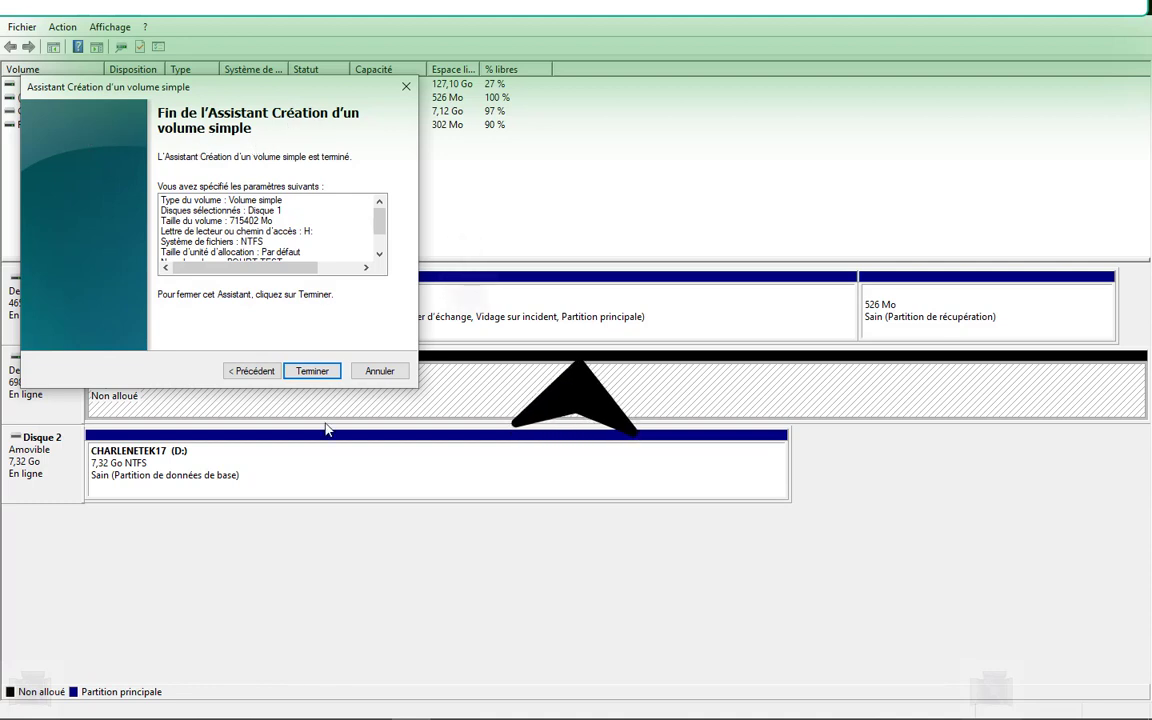
left_click(316, 373)
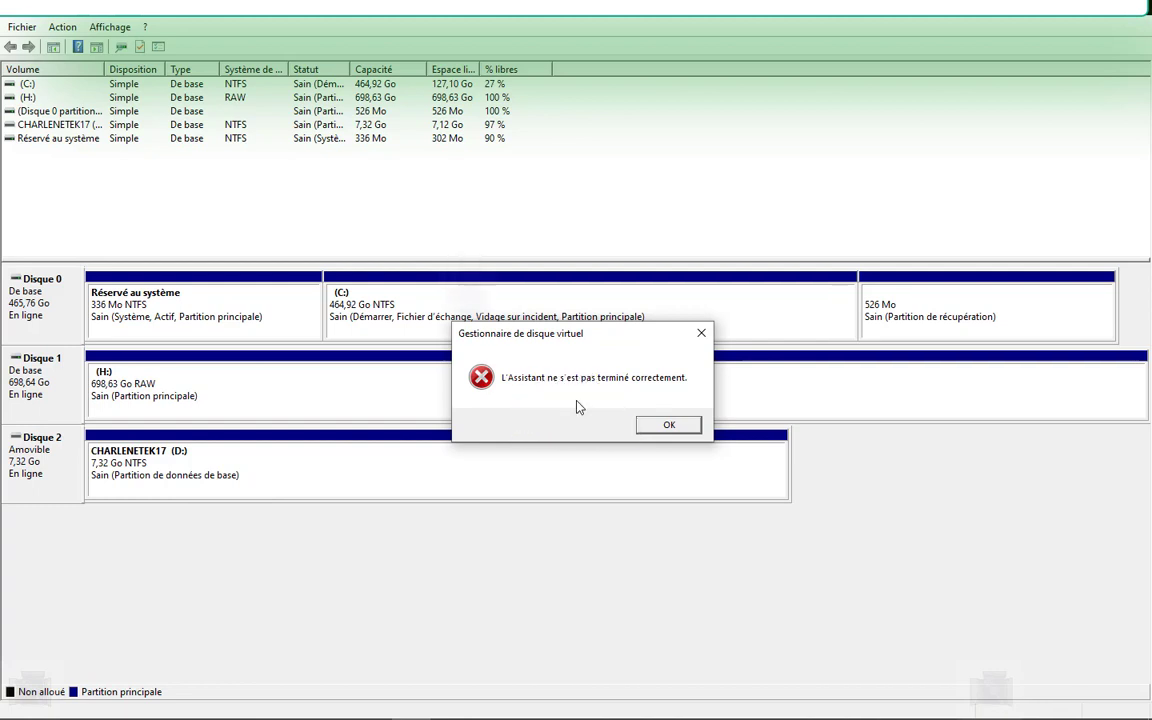
left_click(669, 426)
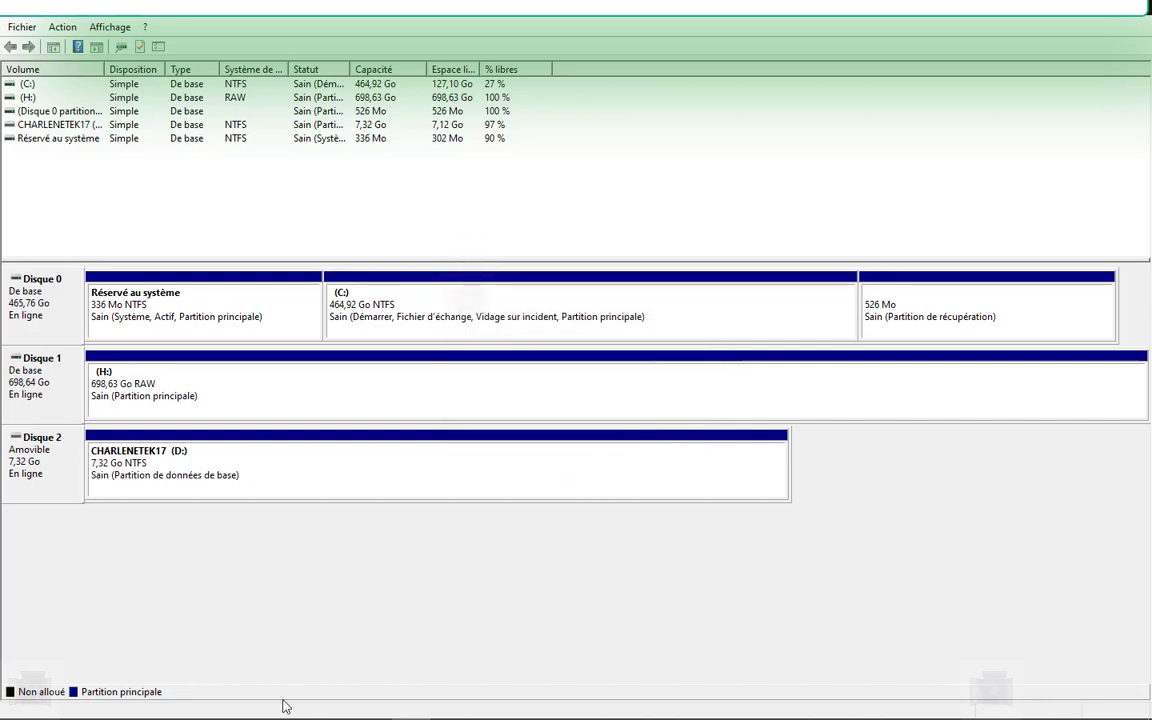
Step: Try to open Disque local (H:) under Ce PC in File Explorer, declining to format it
left_click(220, 706)
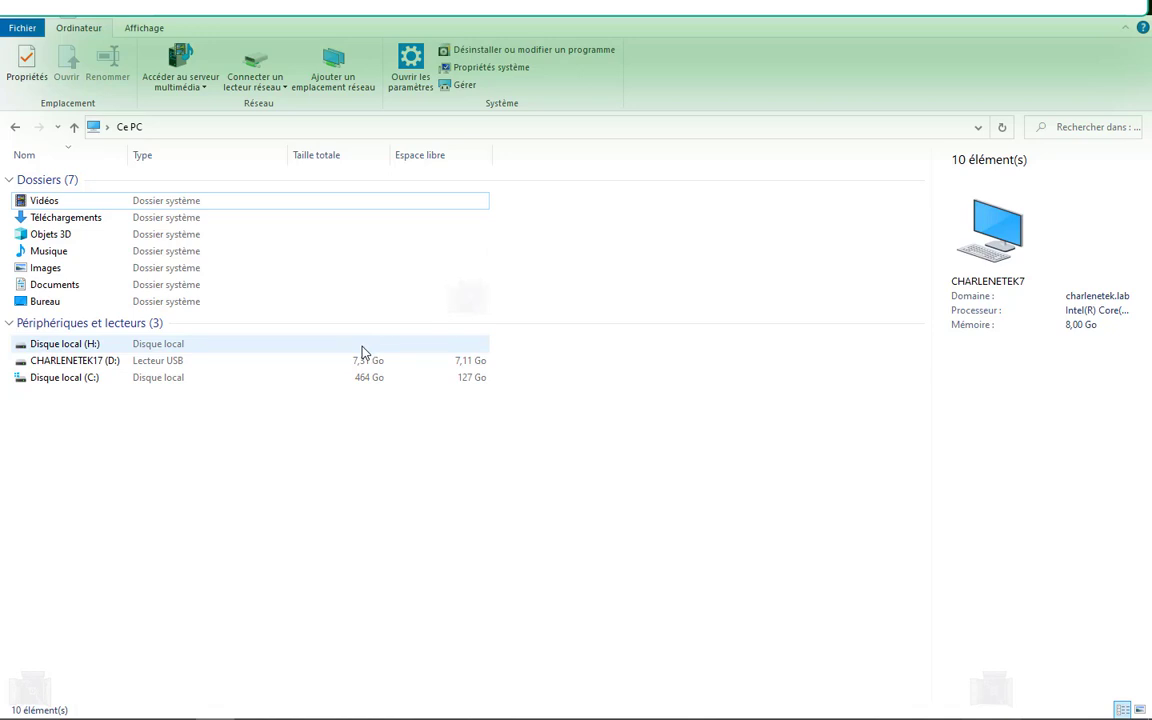
left_click(108, 346)
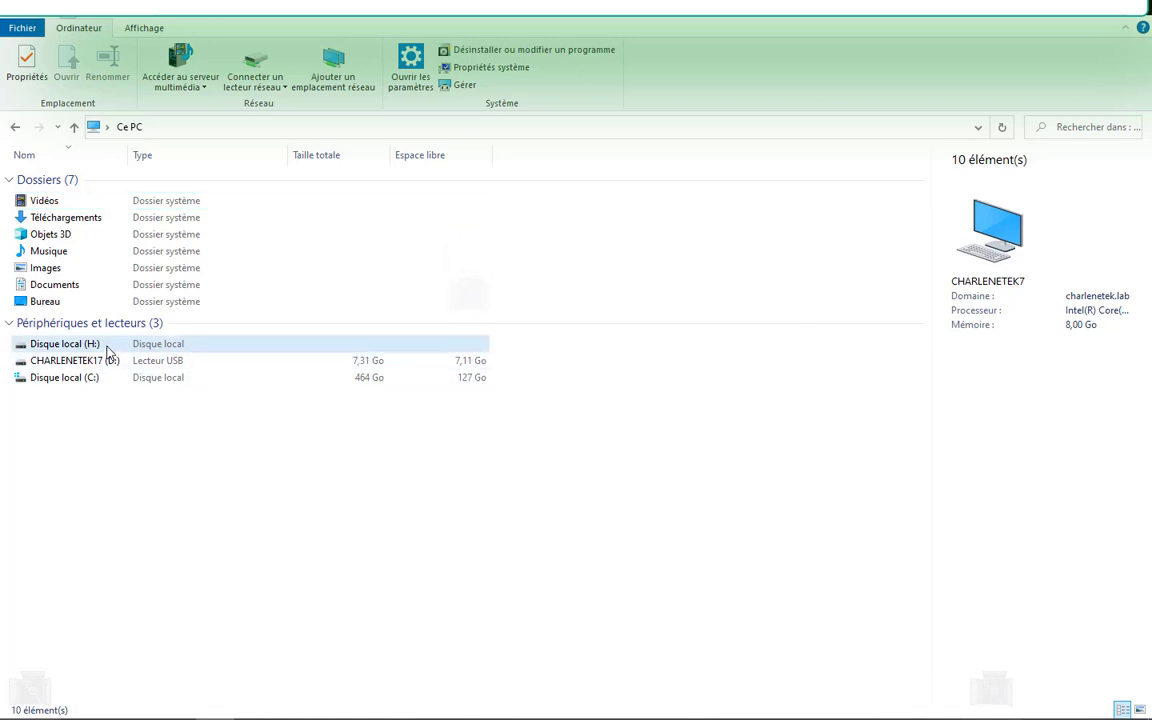
double_click(107, 347)
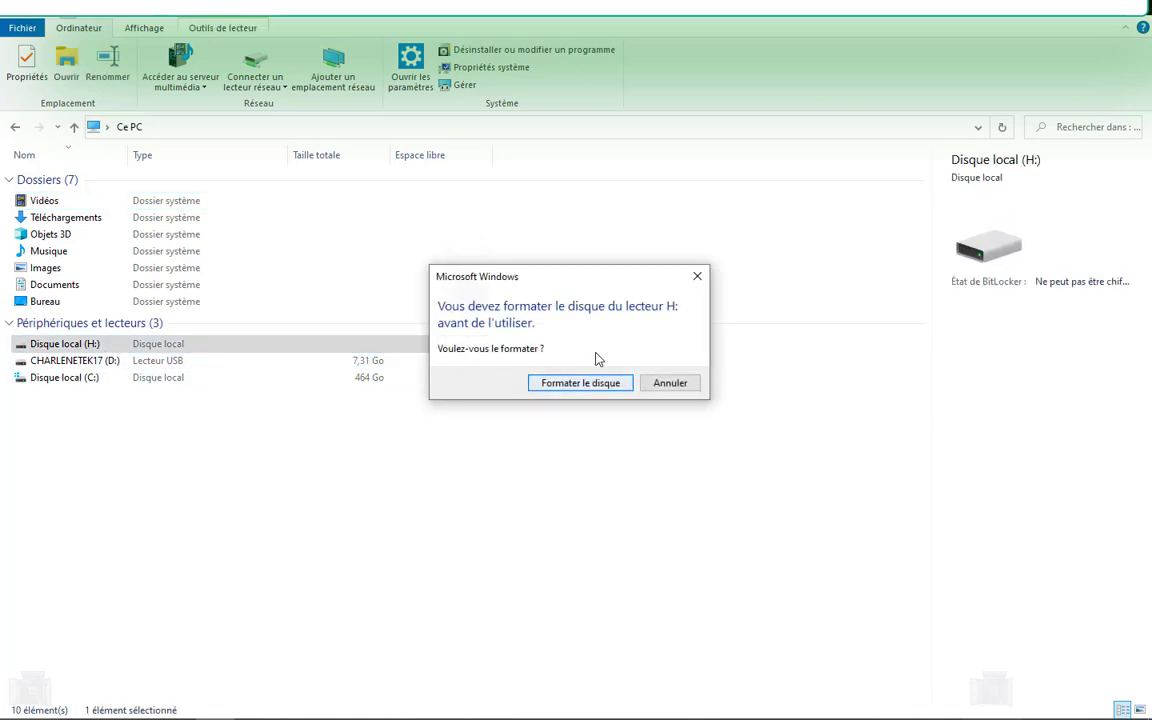
left_click(697, 277)
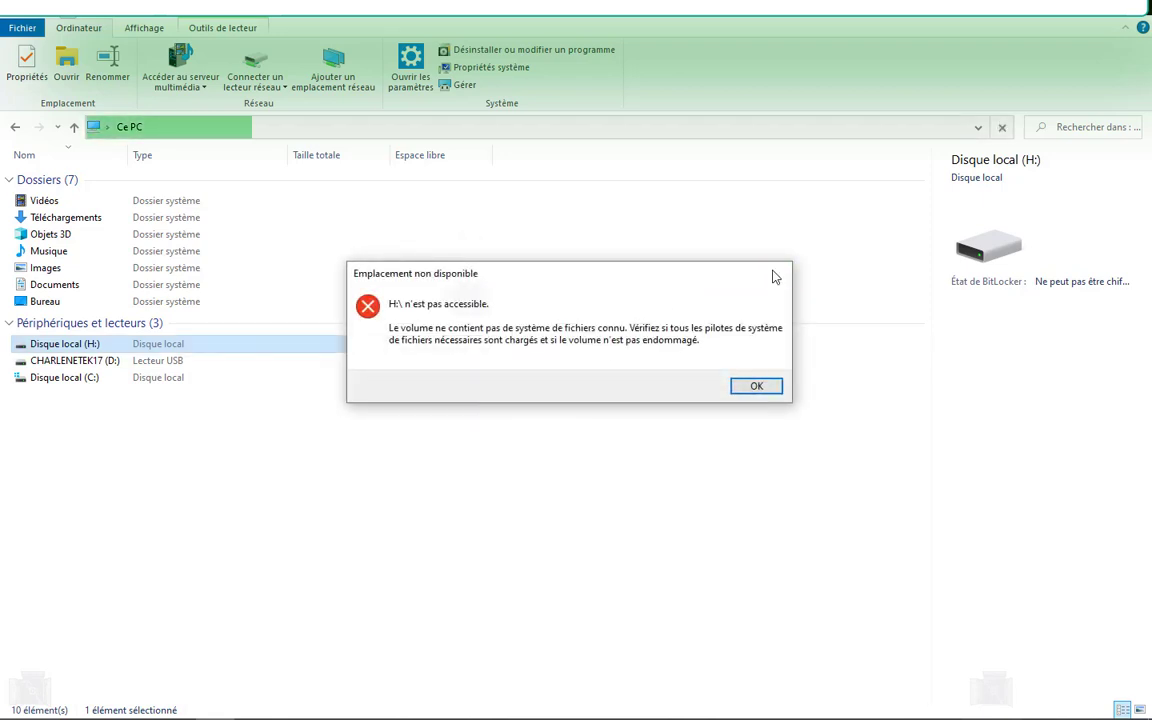
left_click(773, 277)
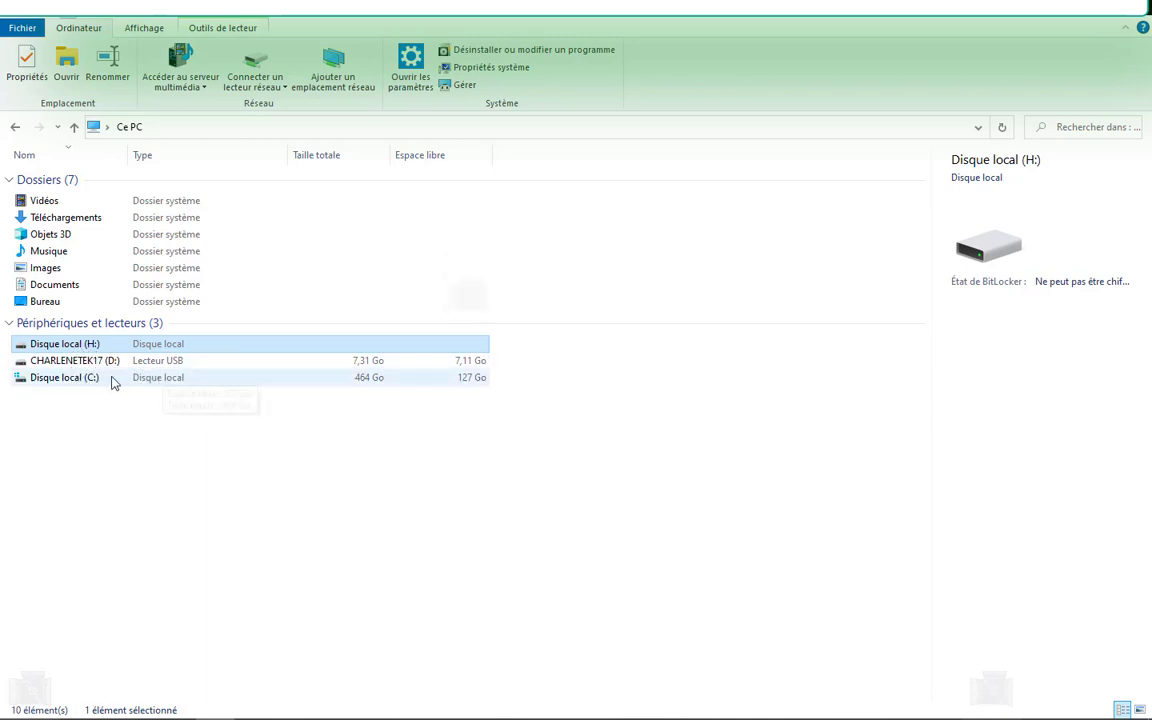
Step: Compare the total size and free space of the CHARLENETEK17 (D:) and Disque local (C:) drives
left_click_drag(76, 430, 80, 357)
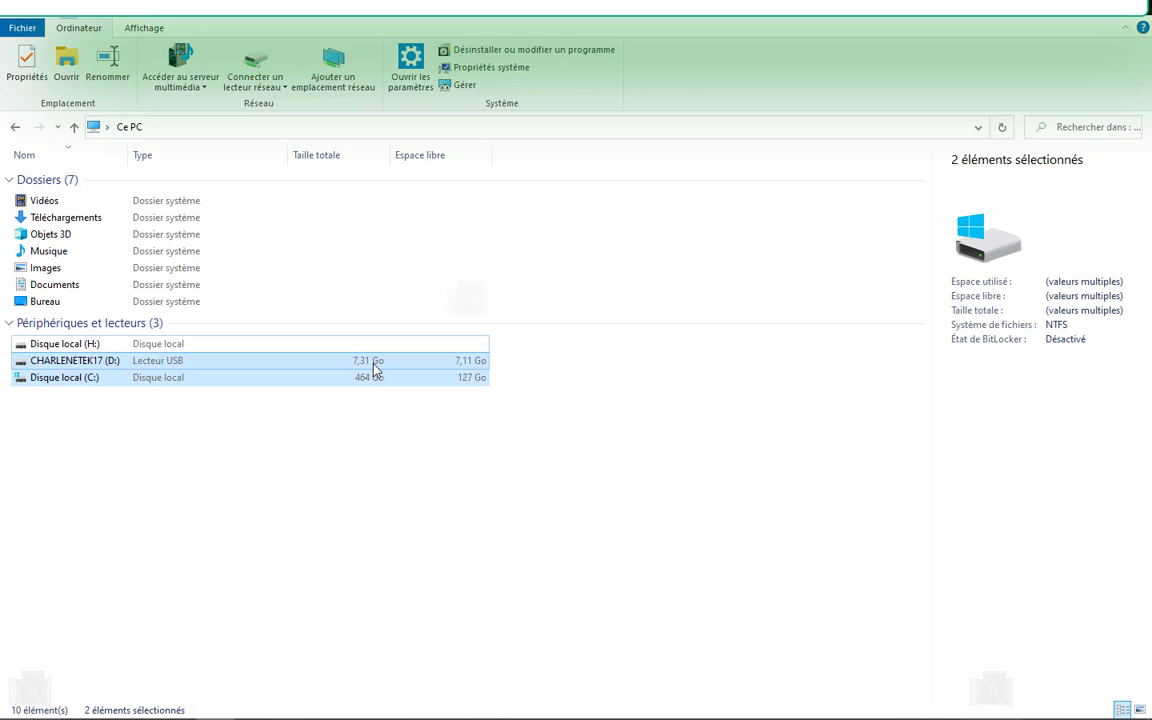
left_click(476, 364)
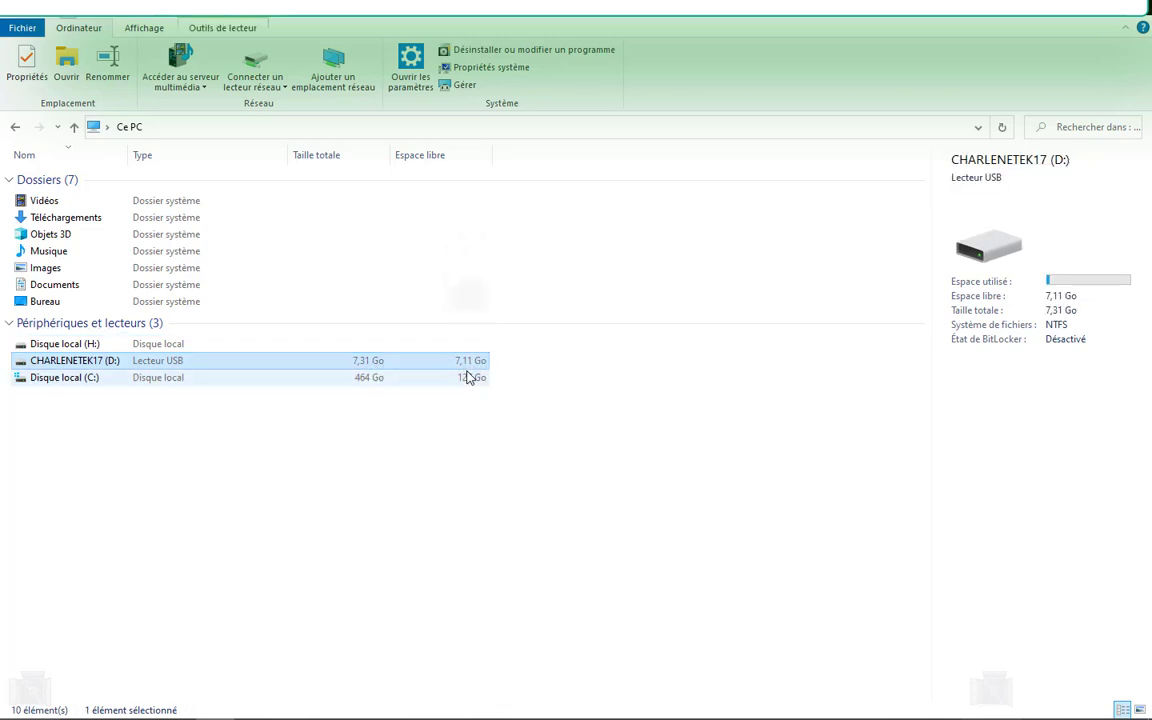
left_click(366, 384)
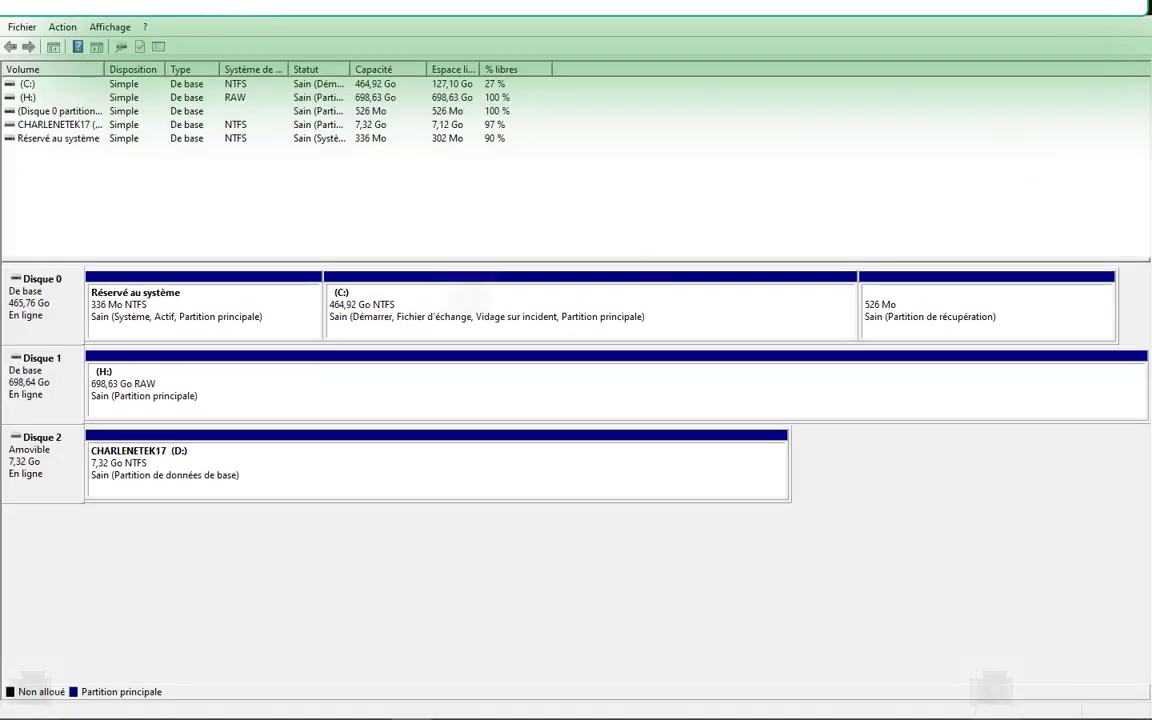
Step: Switch to the DiskPart command window and list the disks with LIST DISK
key("super+d")
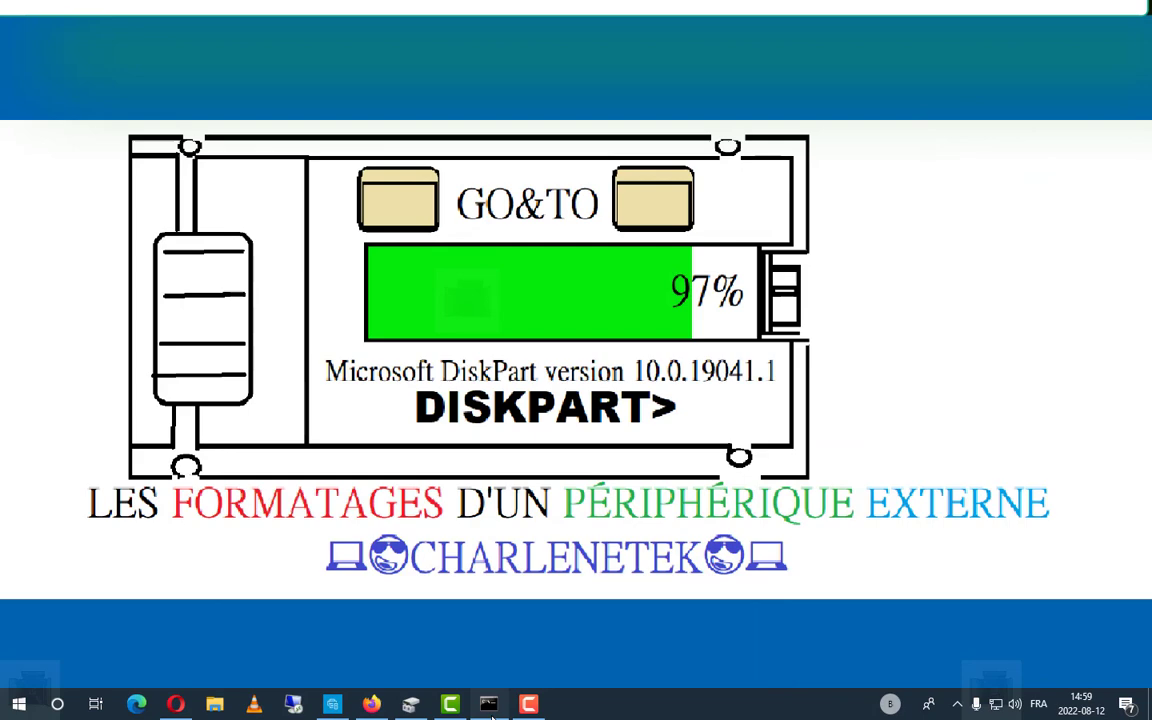
left_click(489, 705)
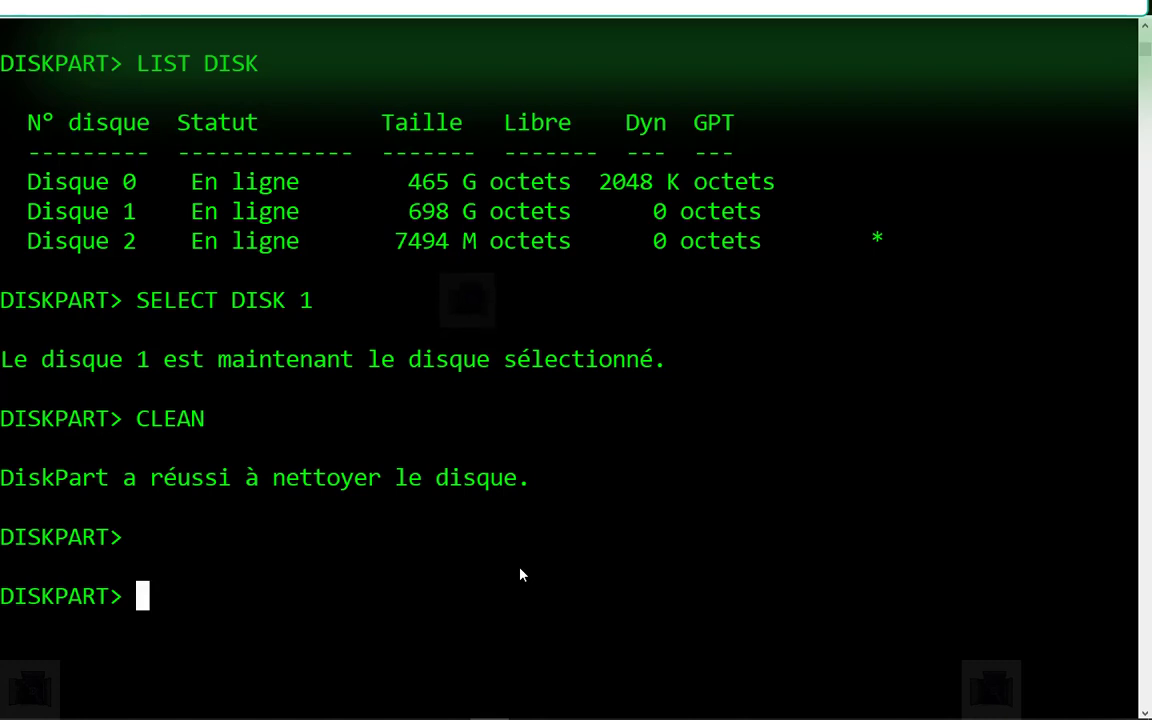
type("LIS")
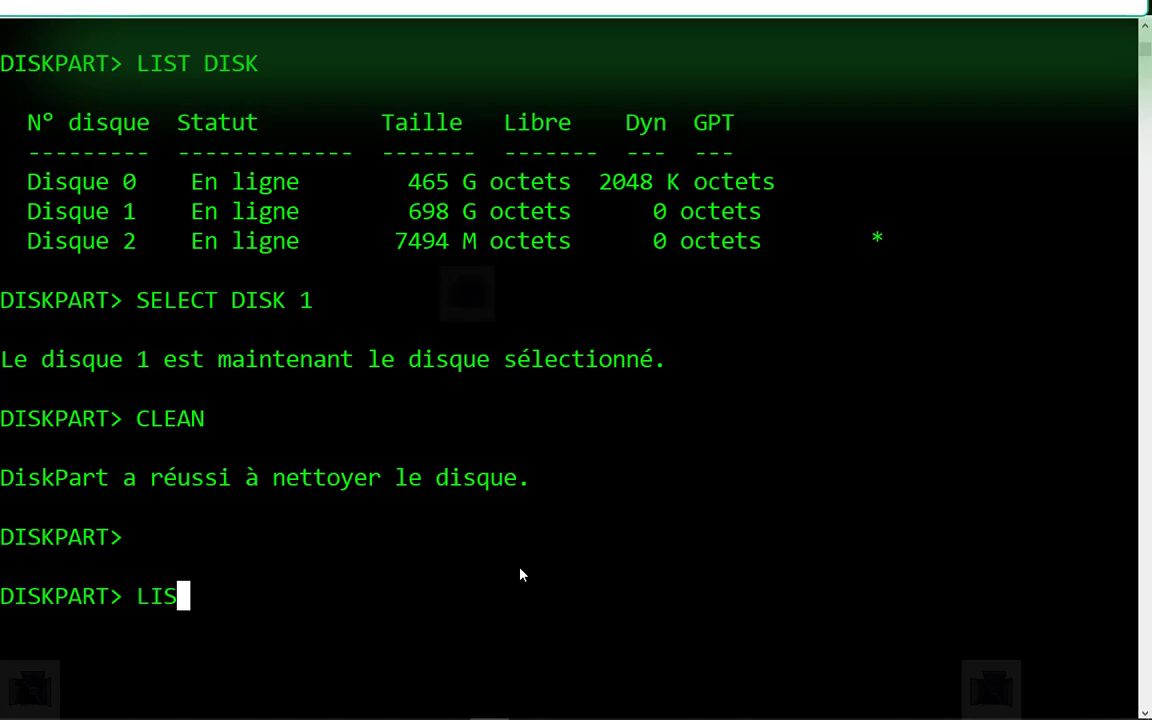
type("T DISK")
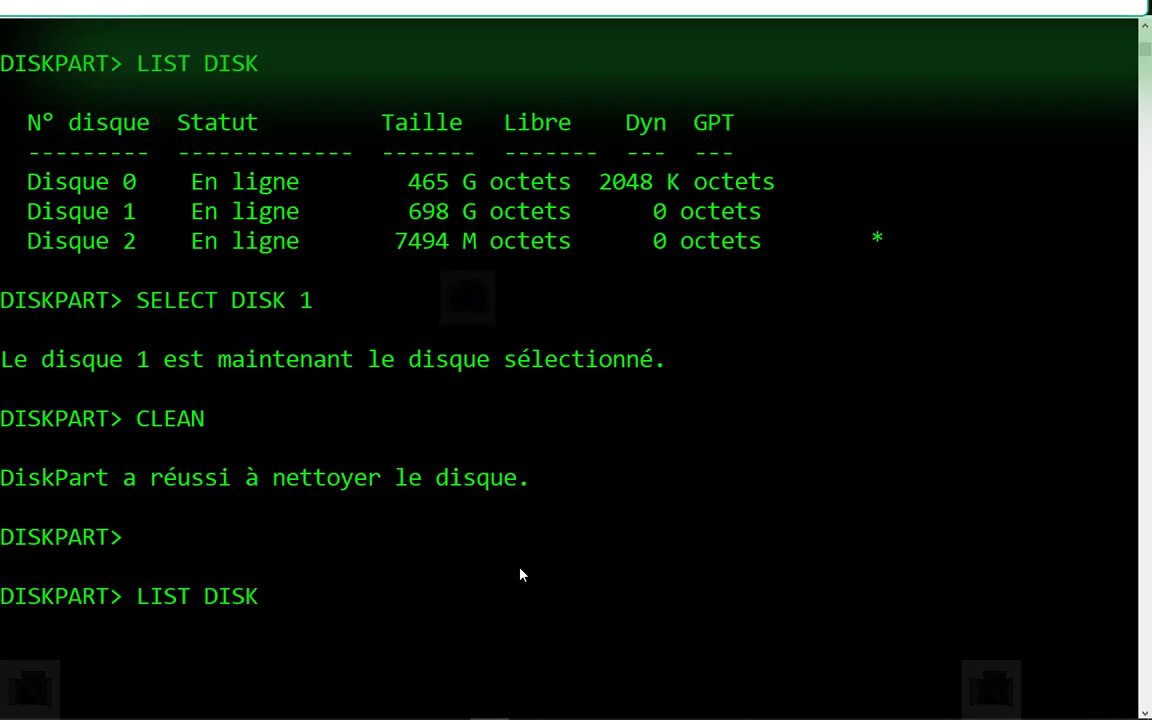
key("Return")
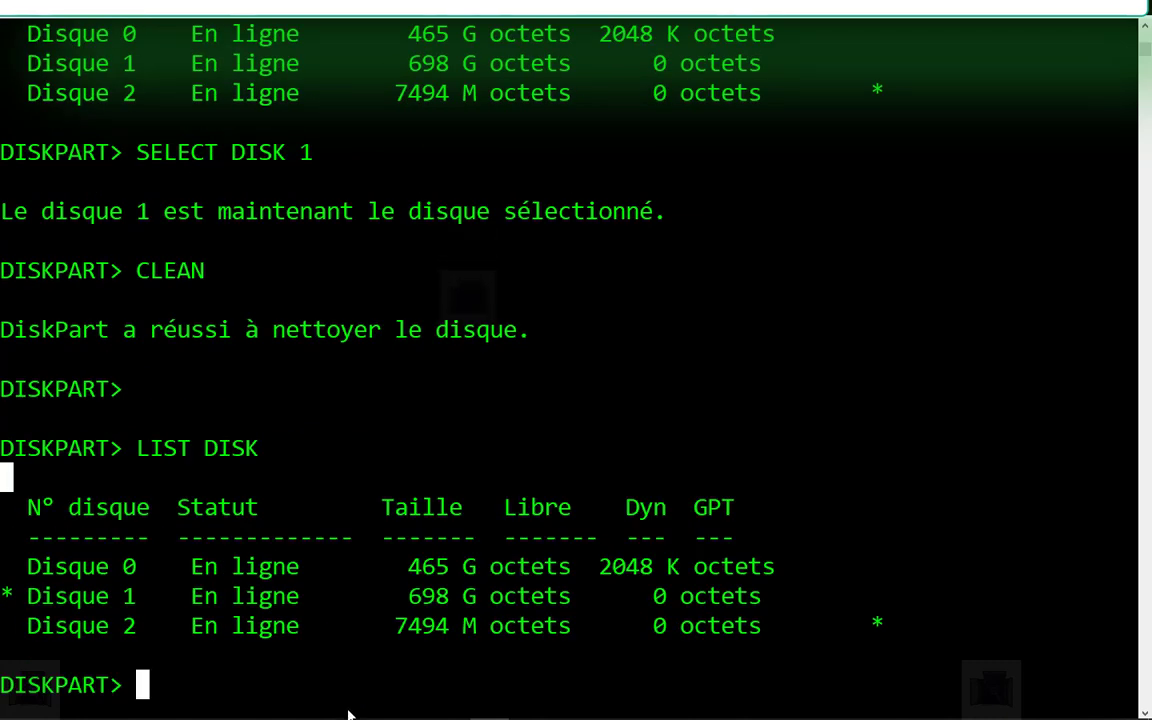
Step: Select the external 698 GB disk in DiskPart with SELECT DISK 1
left_click_drag(152, 600, 27, 597)
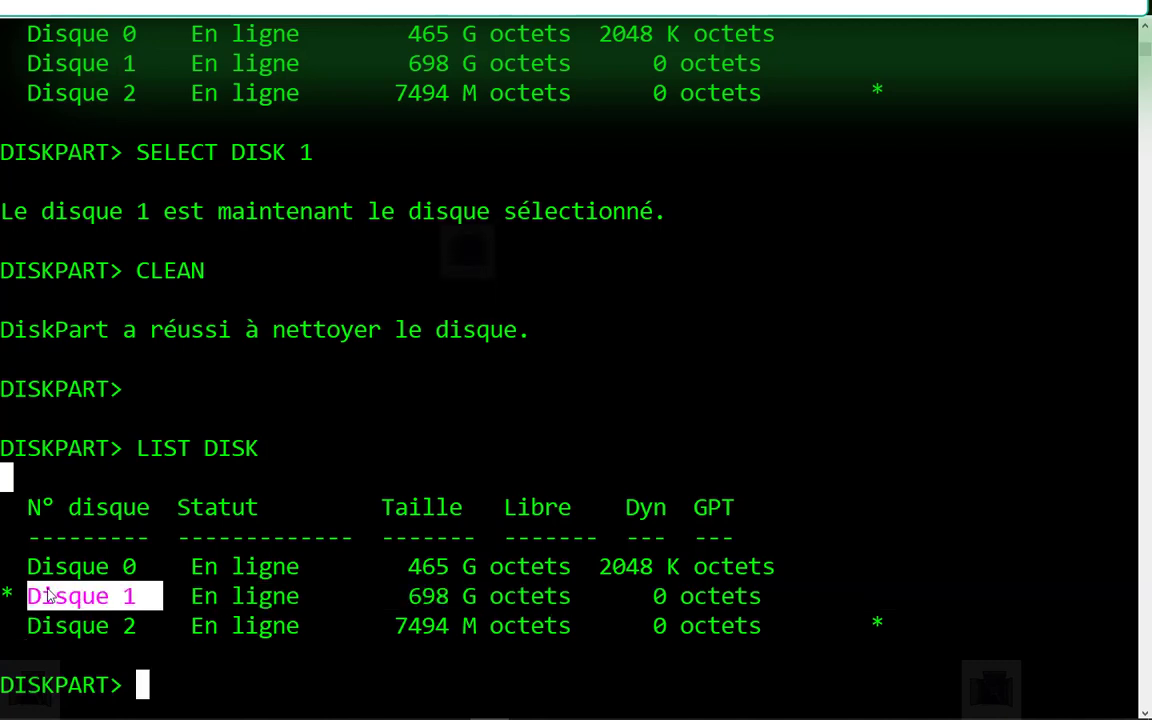
type("SE")
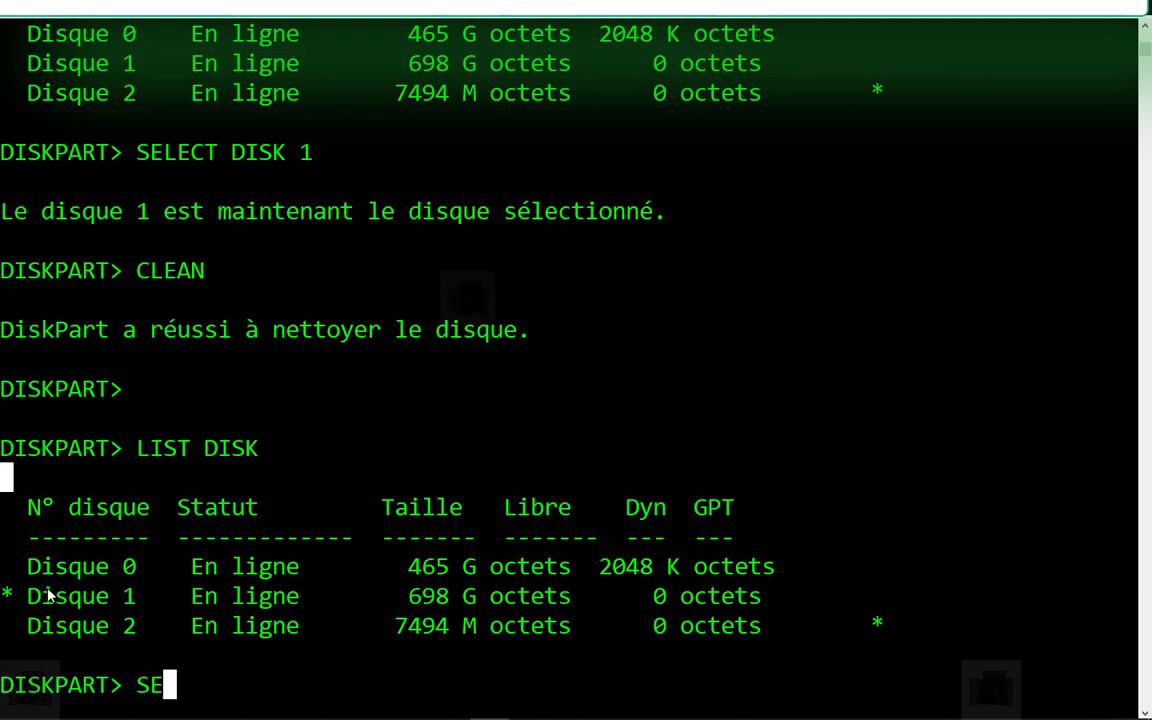
type("LECT DI")
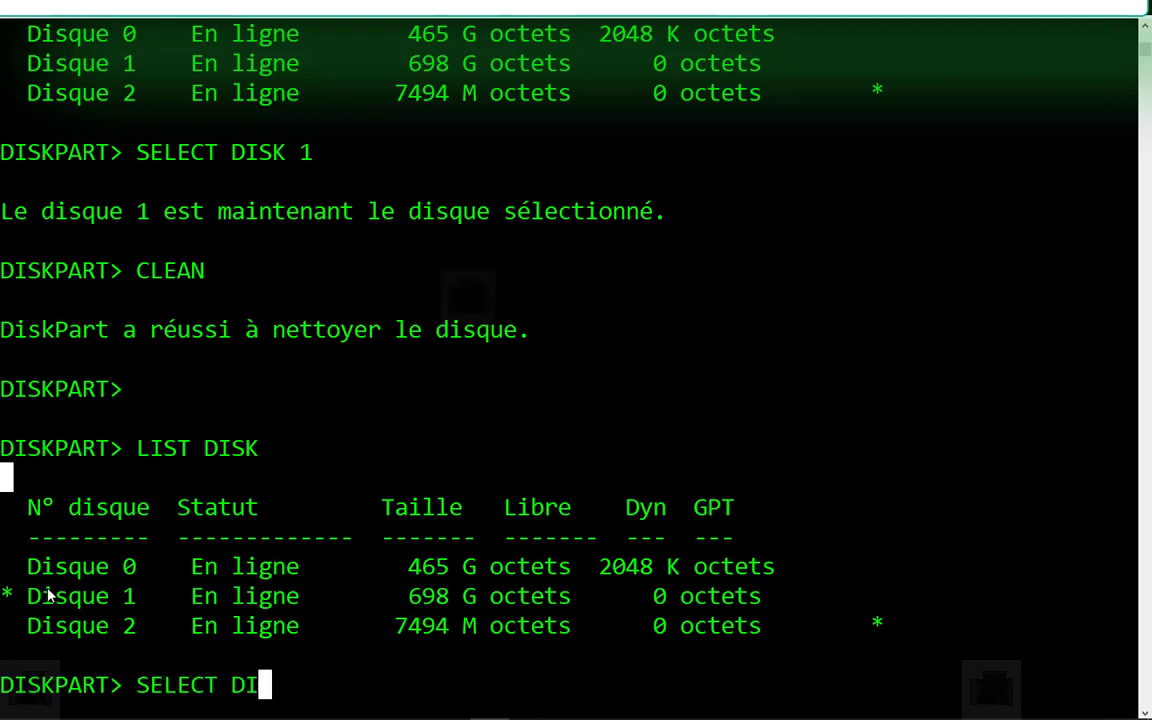
type("SK 1")
key("Return")
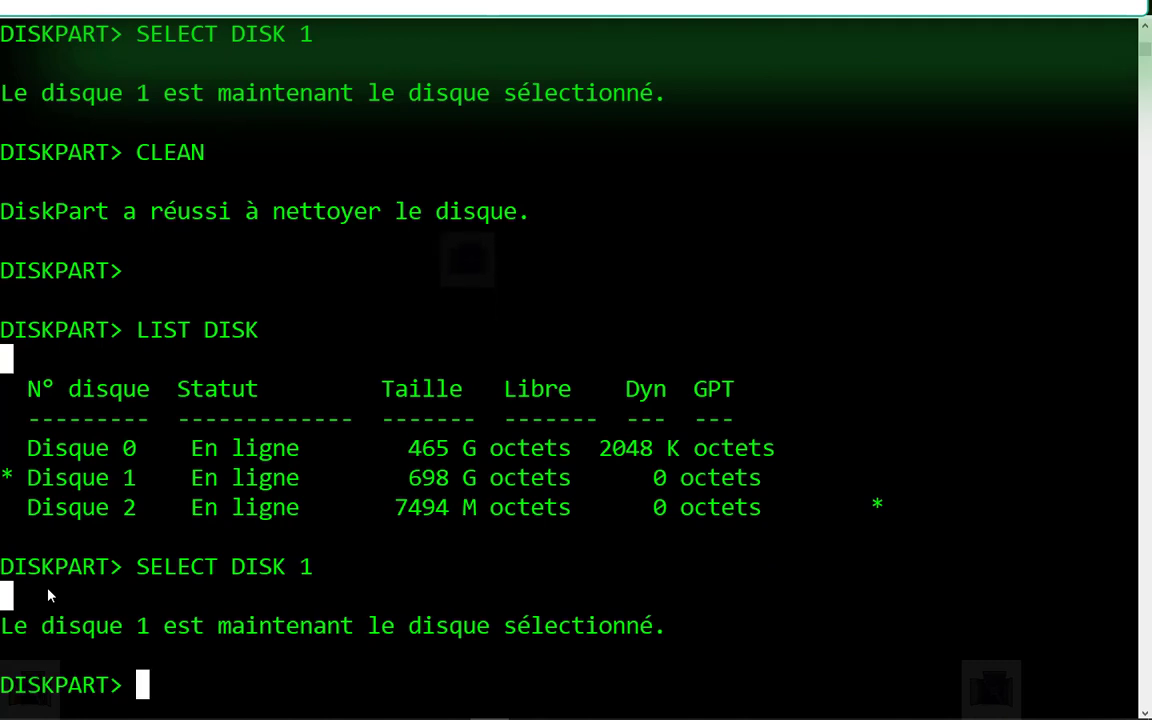
Step: List all volumes in DiskPart with LIST VOLUME
type("LIST")
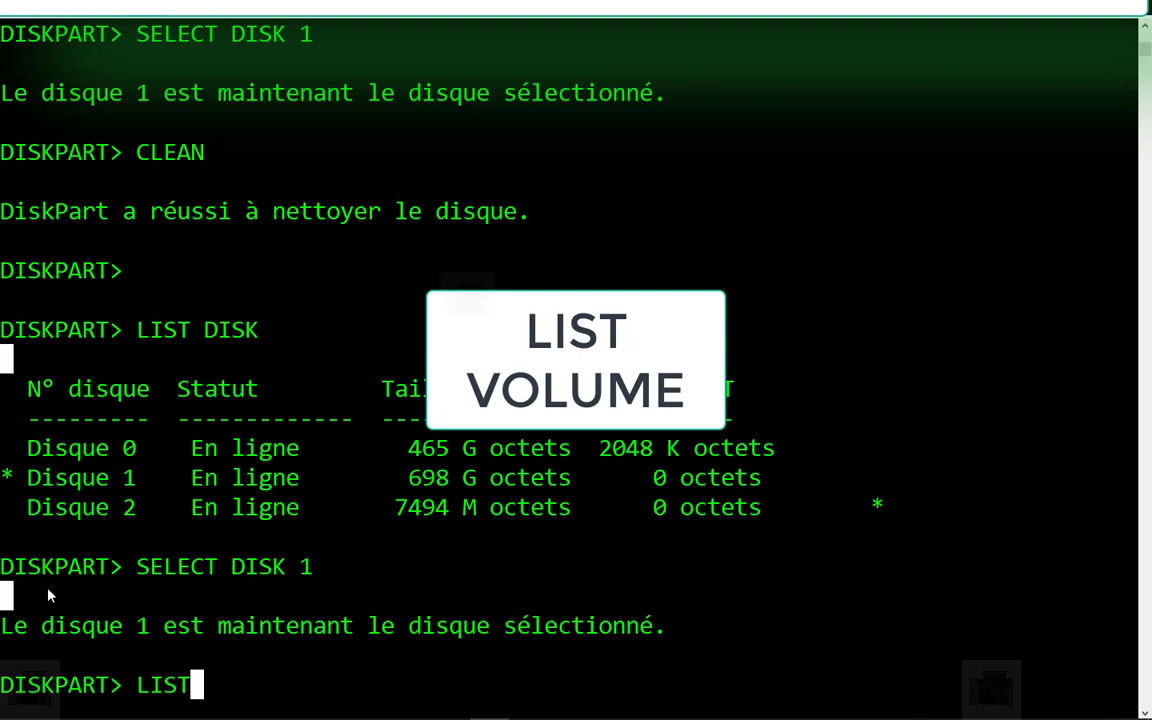
type("VOL")
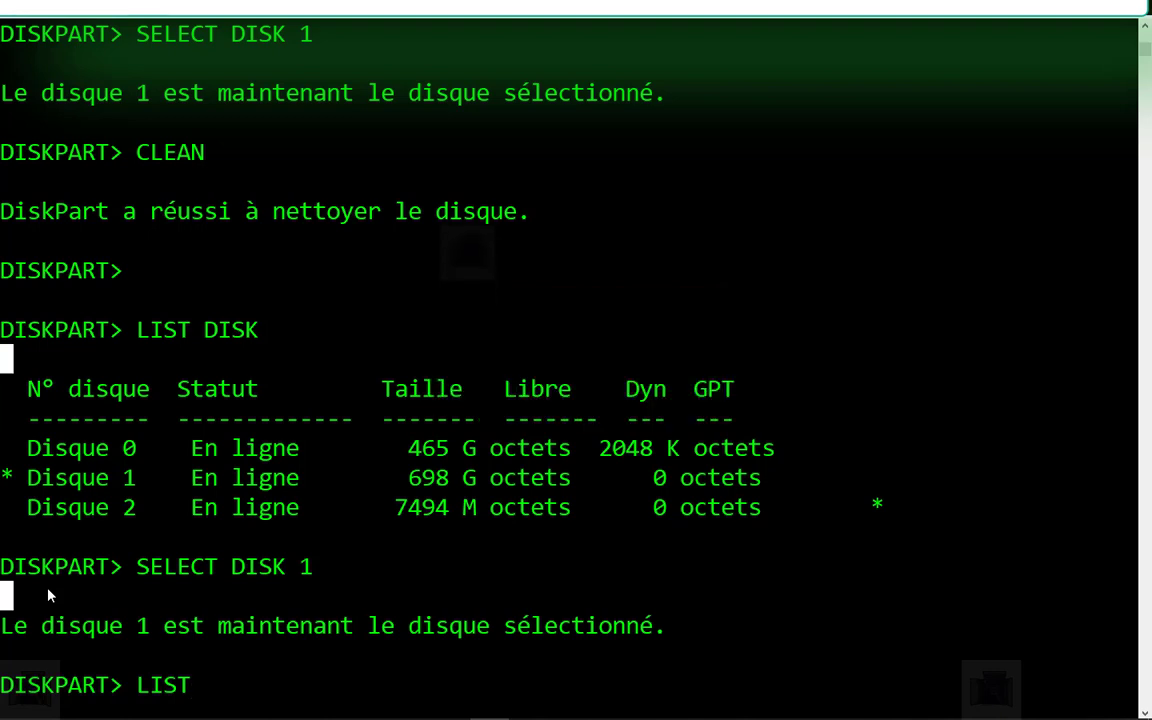
type("UME")
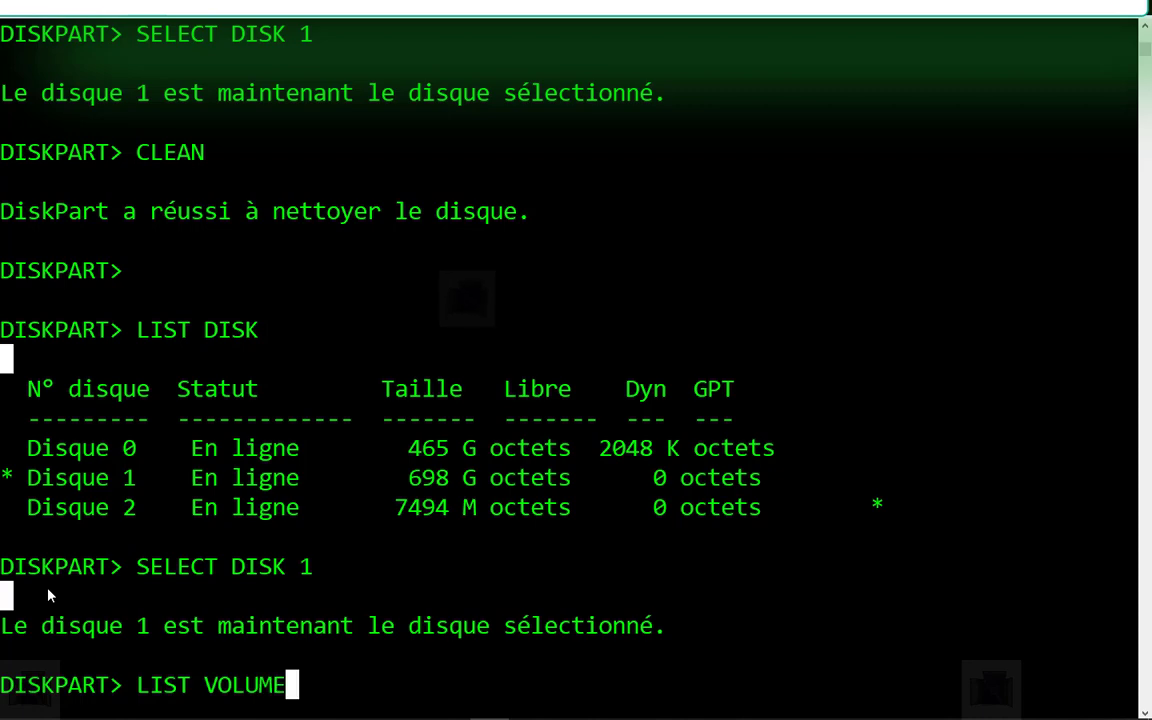
key("Return")
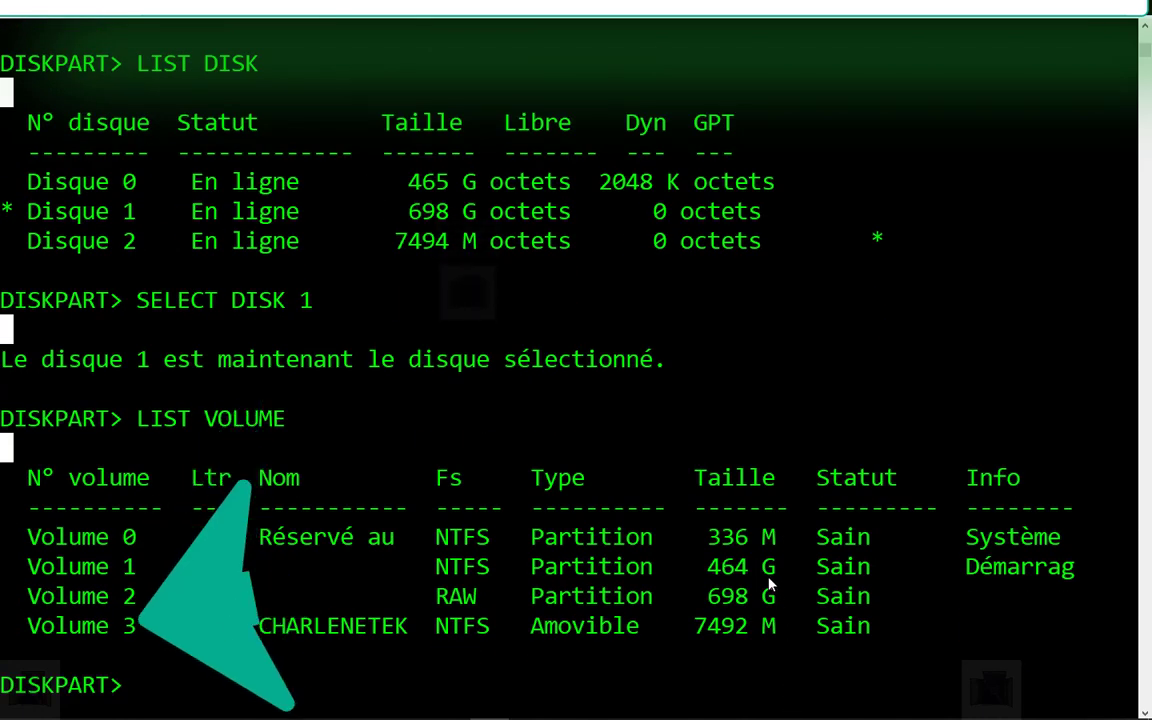
Step: Examine volume H's file system and the drive letters in the volume list, and review the earlier DiskPart output
left_click(470, 597)
left_click_drag(470, 597, 420, 602)
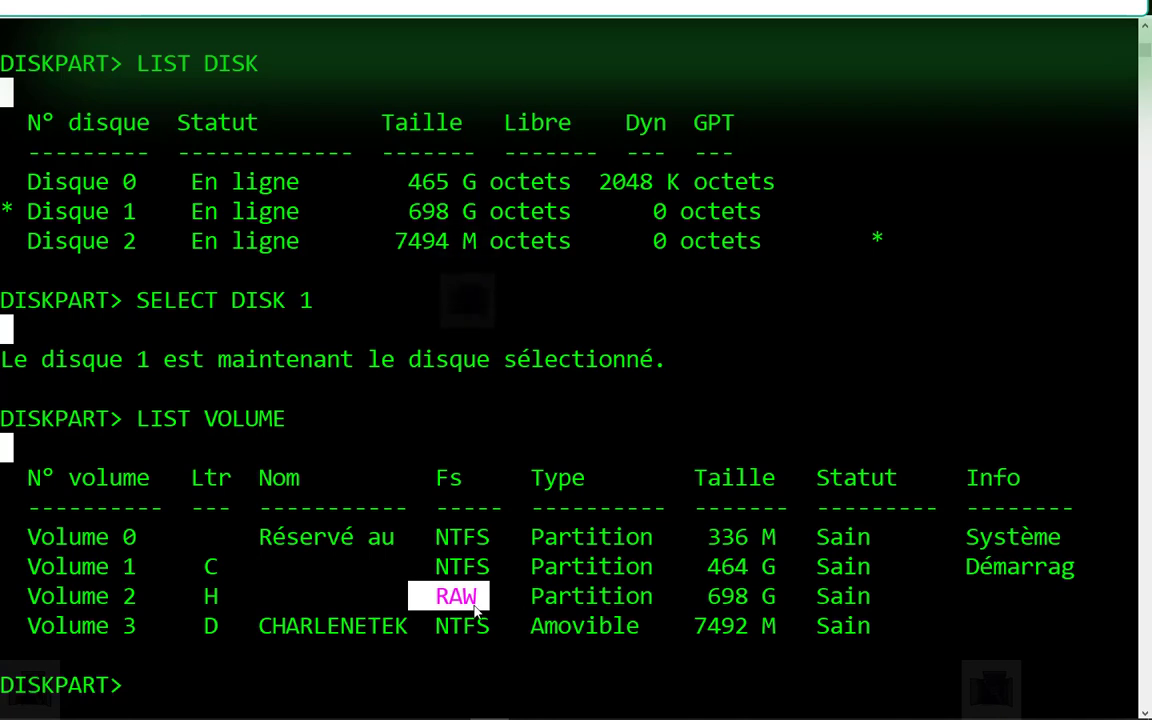
left_click(535, 690)
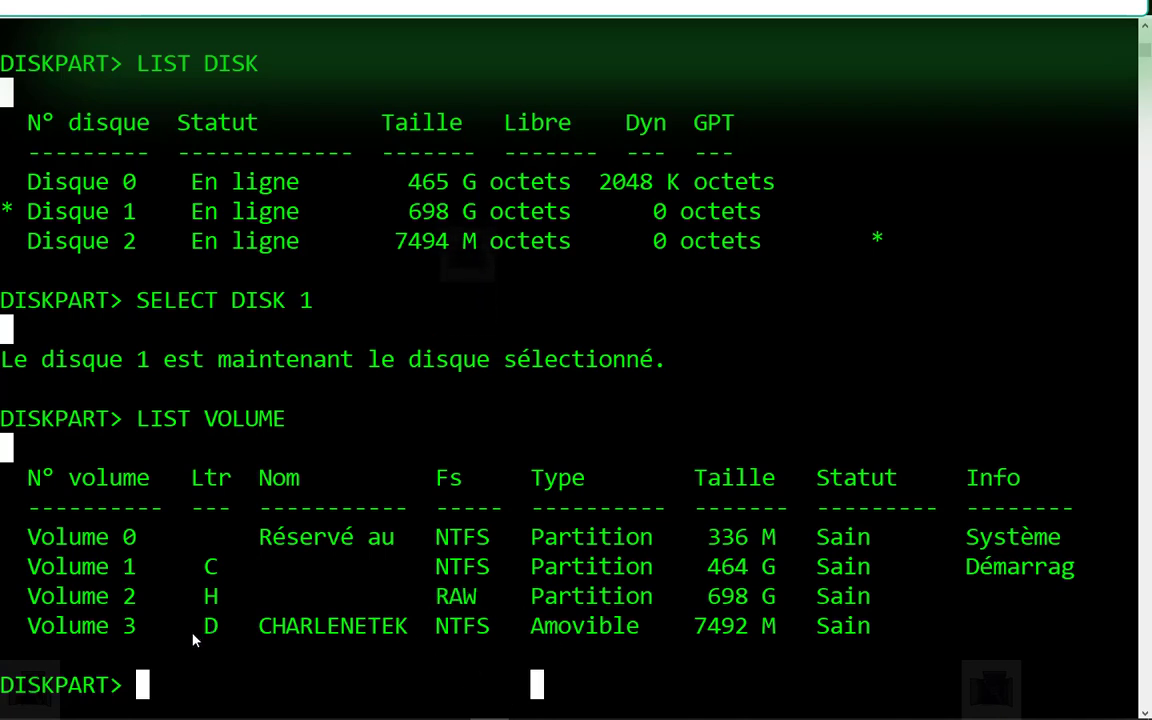
left_click(197, 683)
left_click_drag(197, 683, 213, 572)
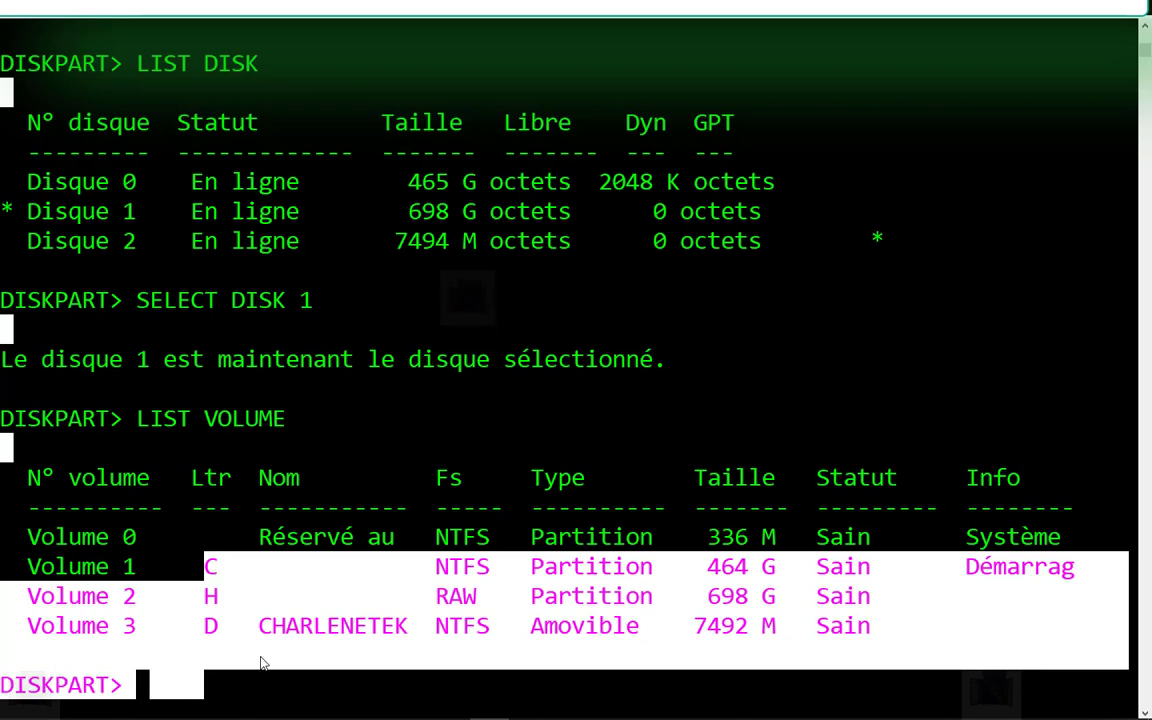
right_click(290, 708)
left_click(290, 708)
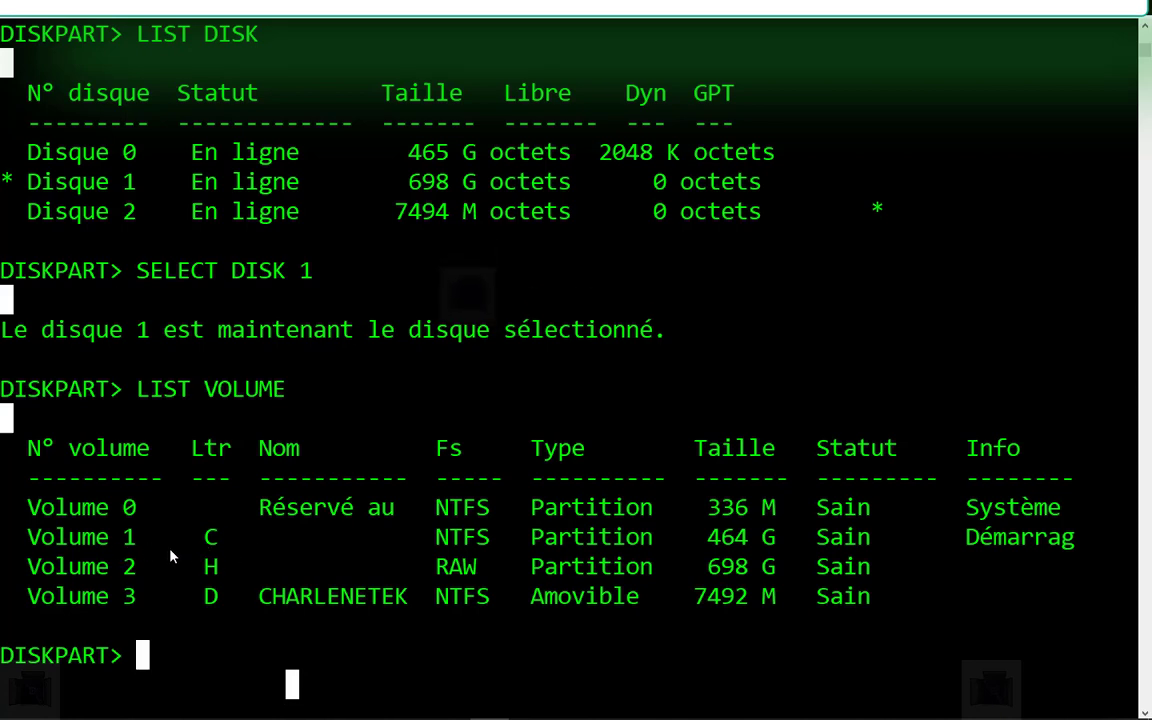
scroll(170, 500, "up", 1)
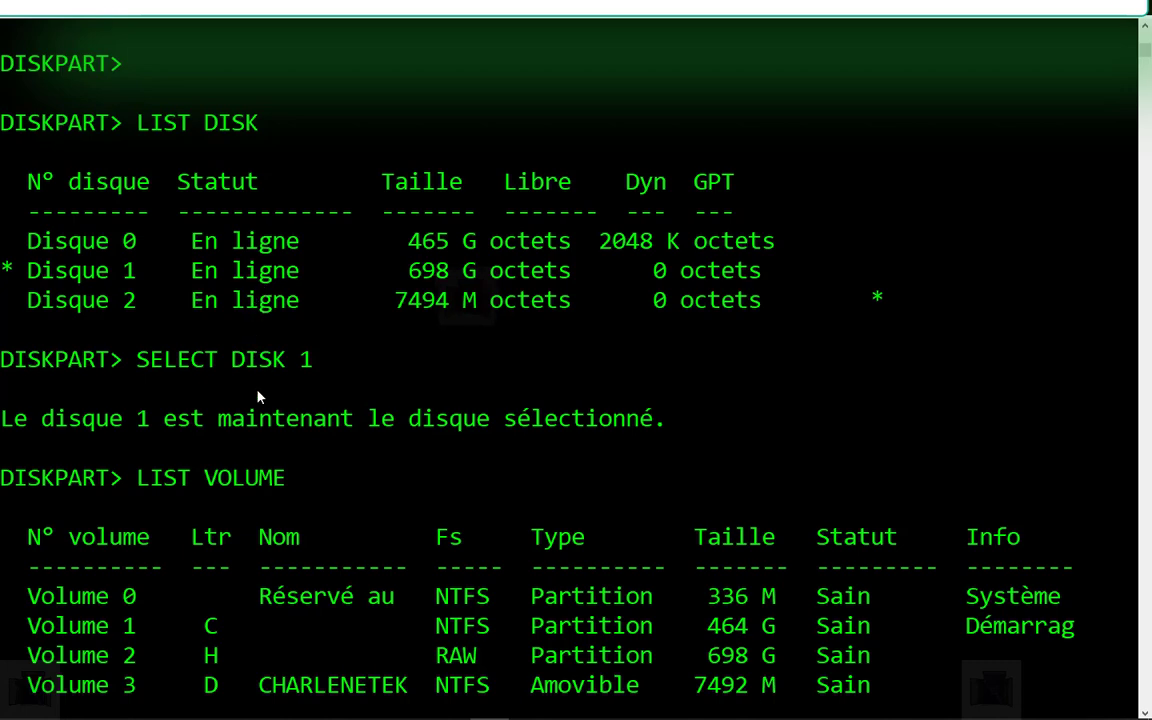
Step: Examine the file system, type and info of volumes 0 to 3 in the DiskPart volume list
scroll(257, 397, "down", 2)
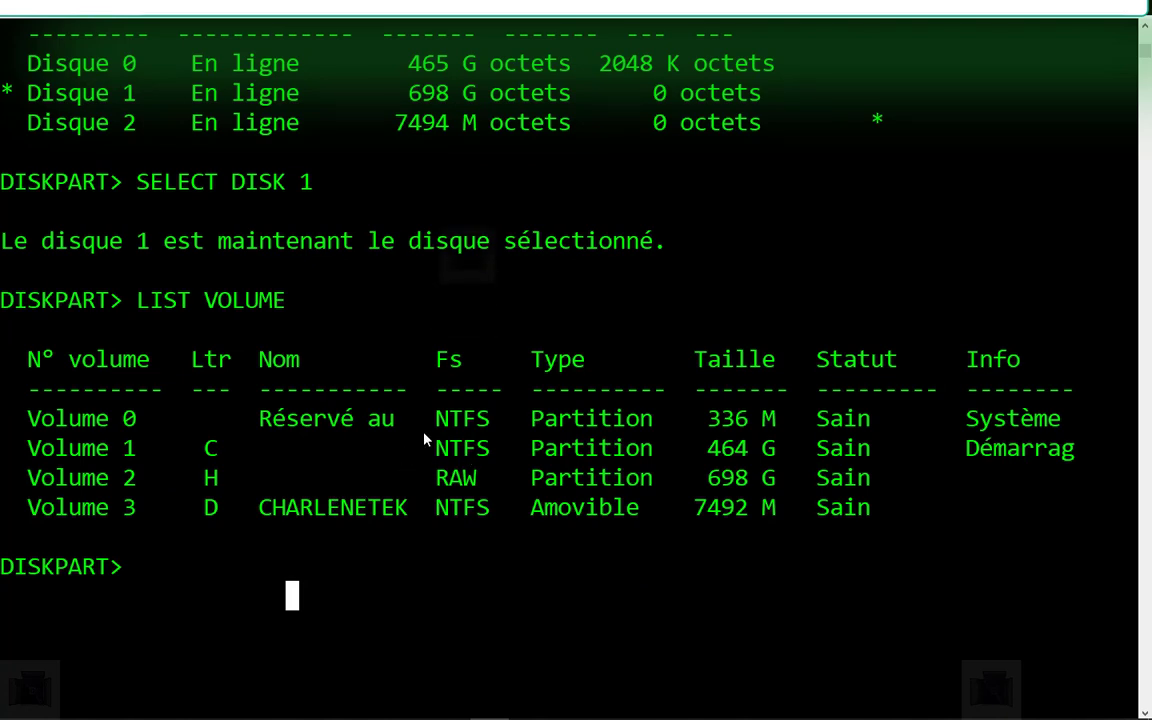
left_click_drag(437, 418, 489, 450)
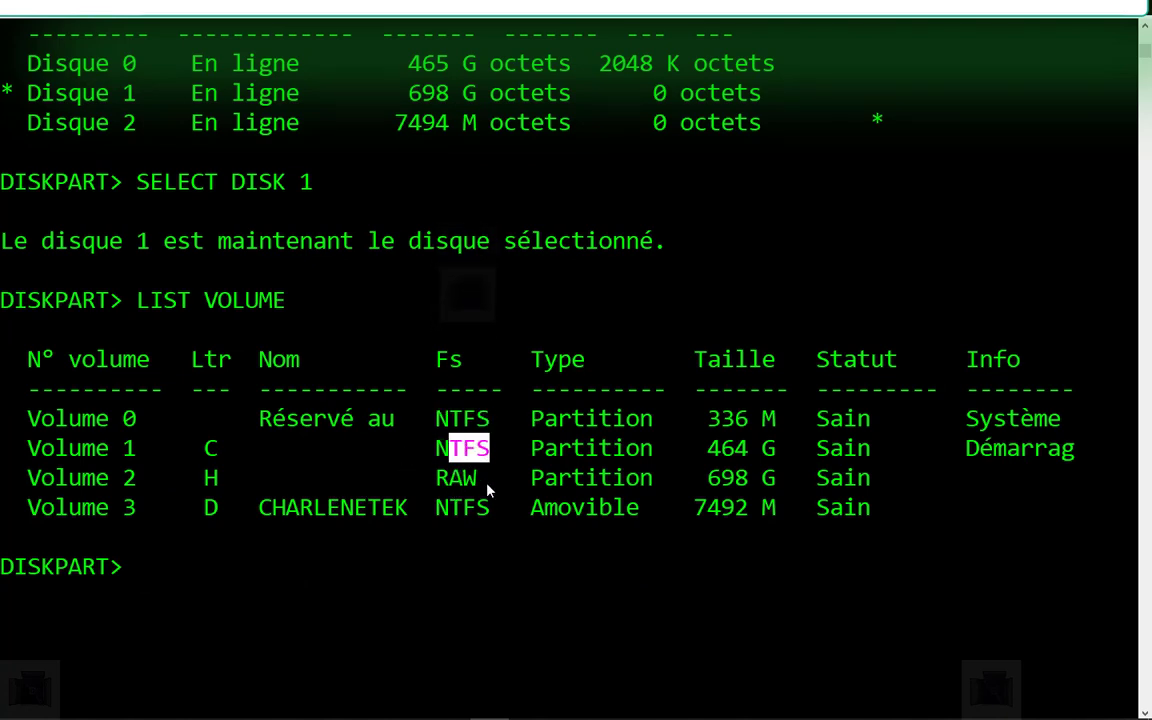
left_click_drag(428, 478, 482, 480)
left_click_drag(428, 508, 445, 483)
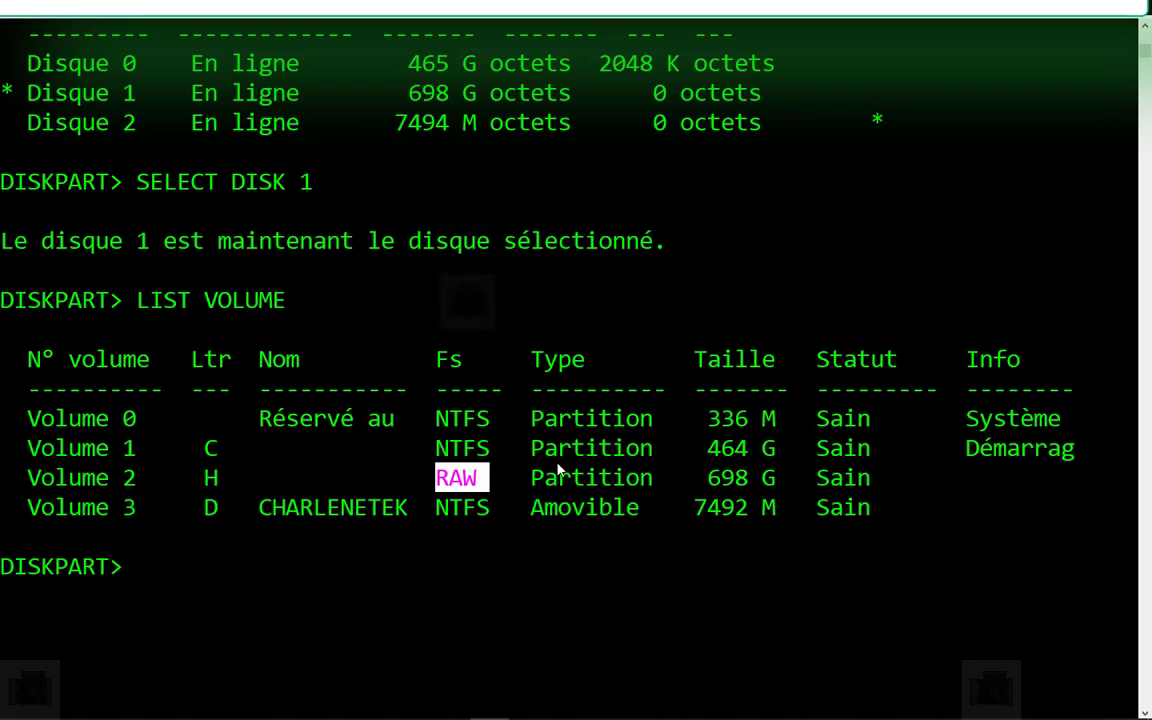
left_click_drag(1050, 370, 951, 388)
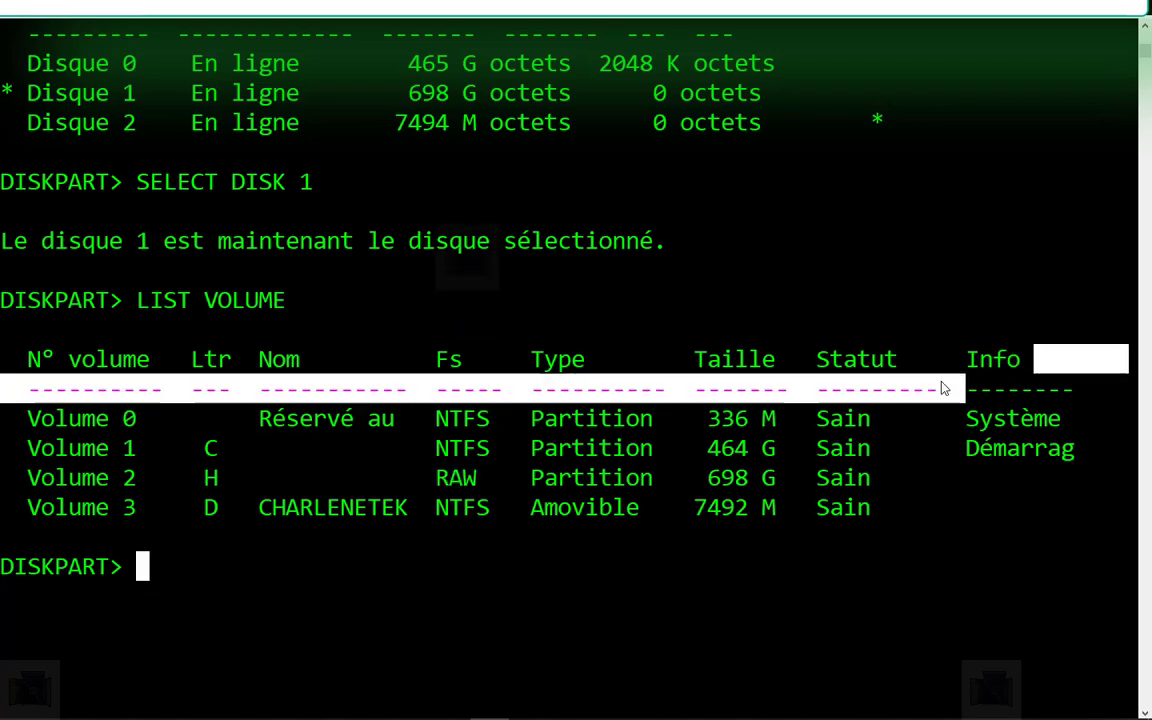
left_click(985, 418)
left_click_drag(1063, 418, 38, 420)
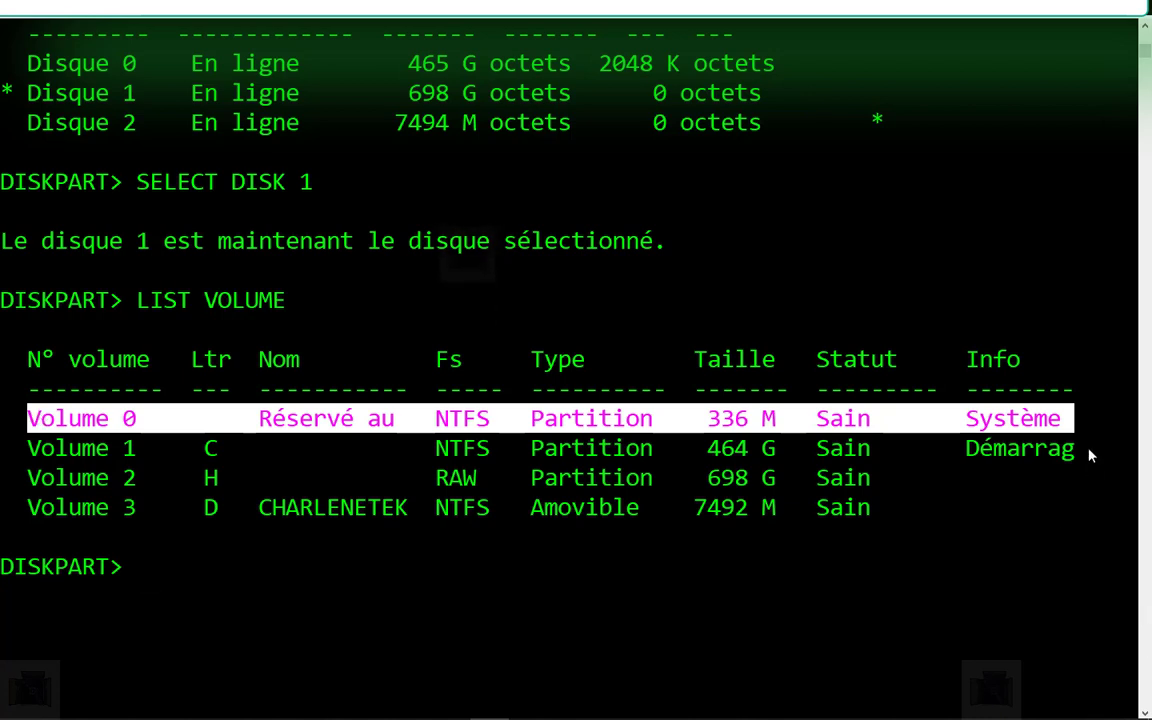
left_click_drag(1091, 455, 27, 452)
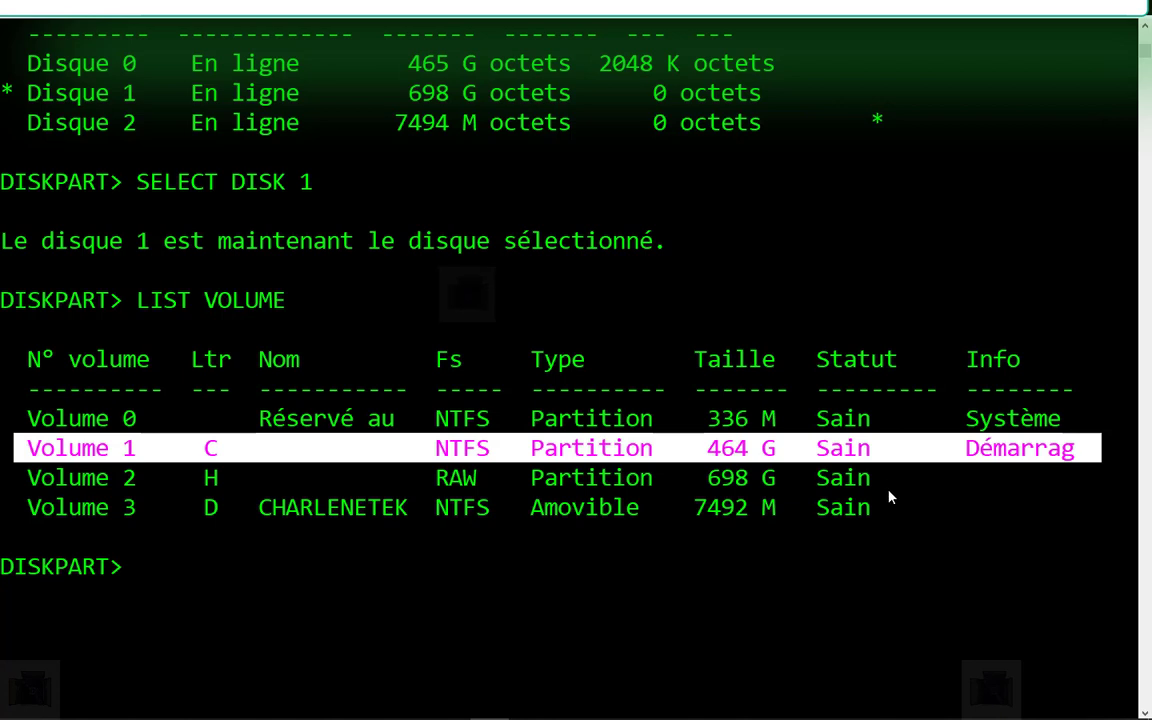
left_click_drag(896, 478, 11, 477)
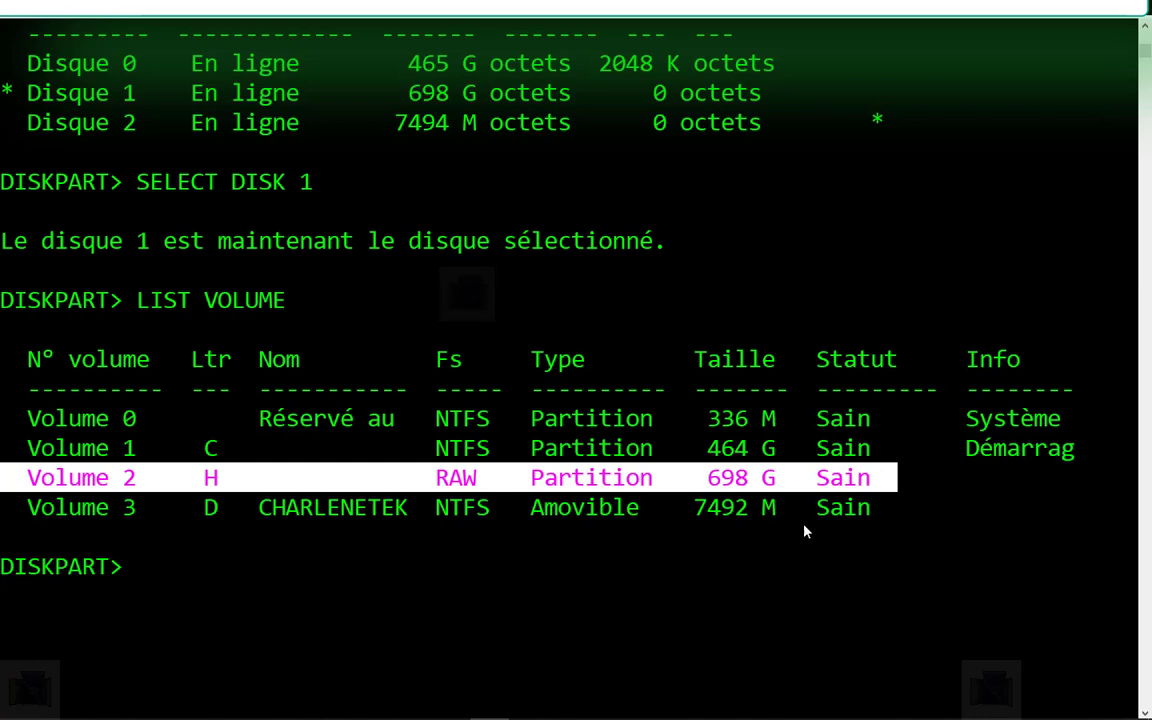
double_click(580, 514)
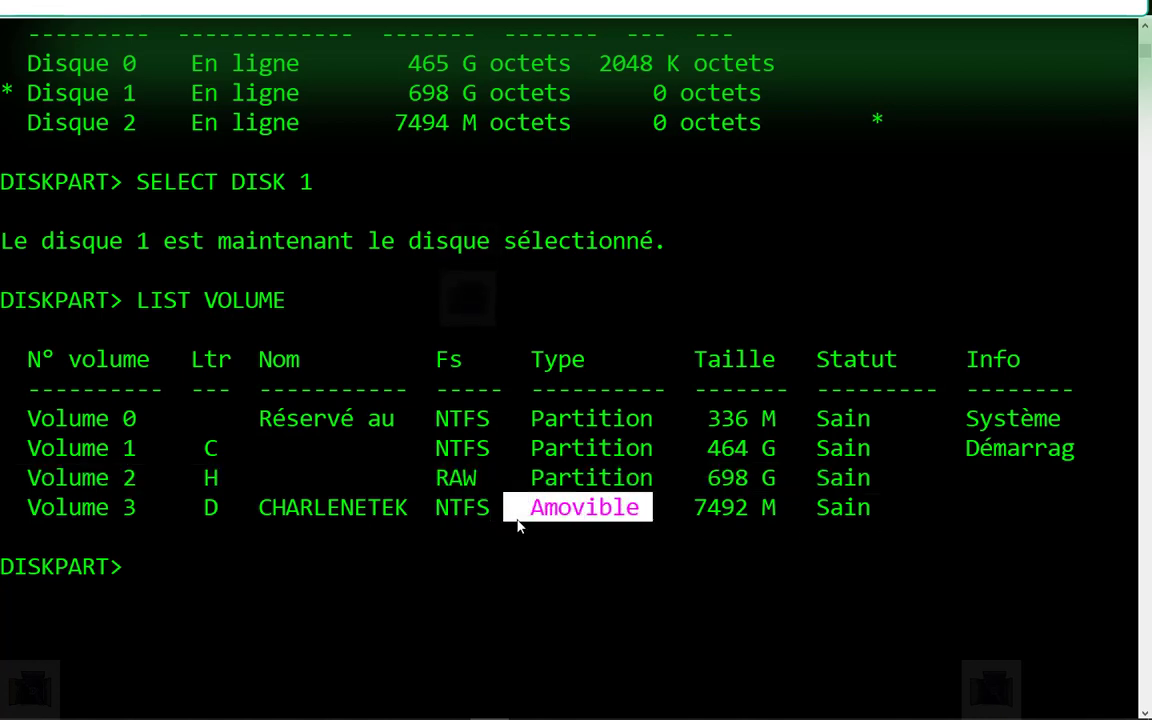
double_click(538, 510)
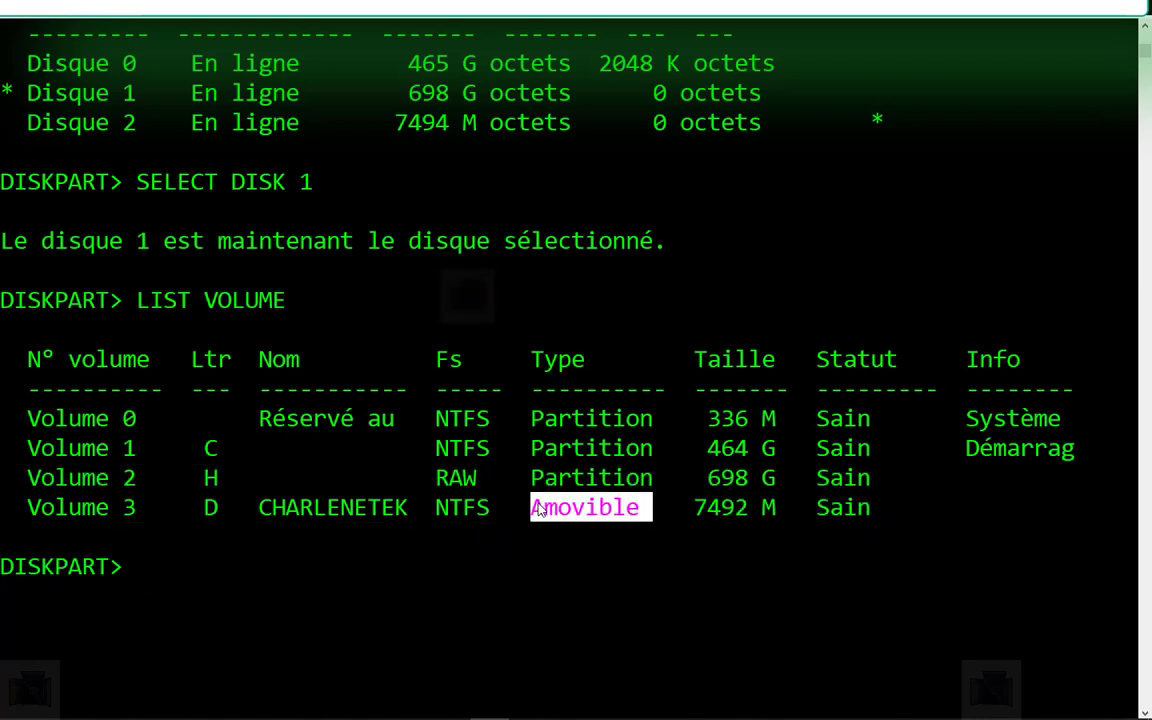
left_click_drag(538, 510, 44, 510)
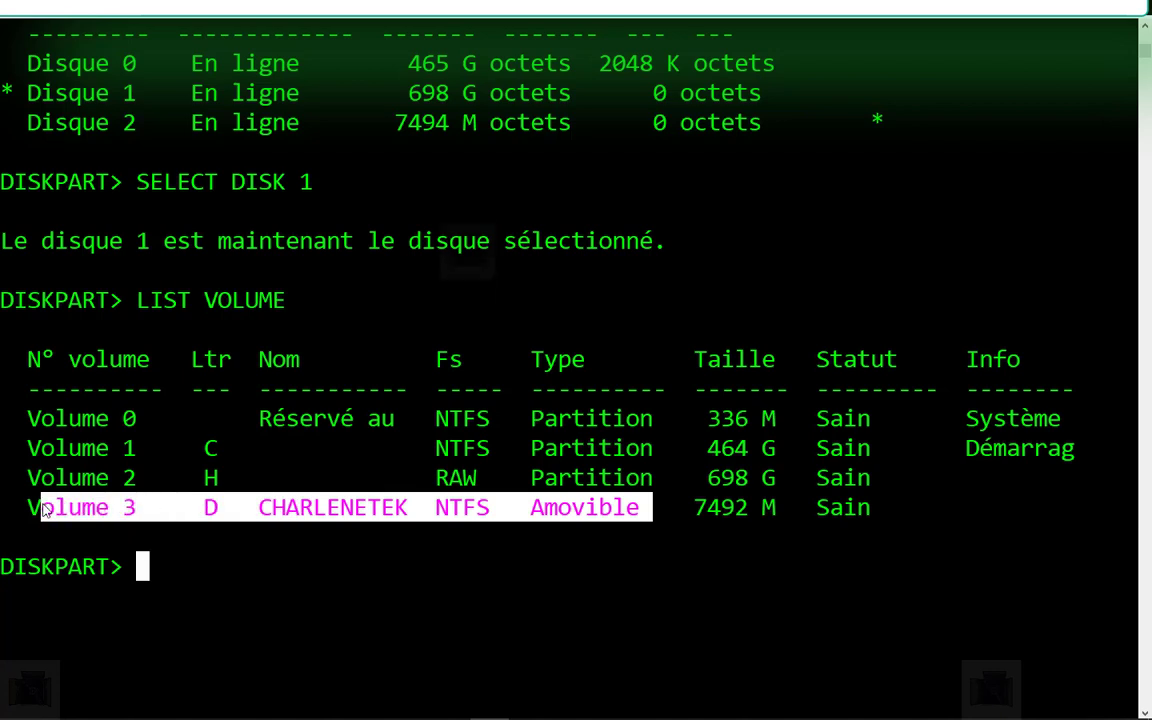
left_click_drag(651, 448, 154, 504)
left_click(440, 610)
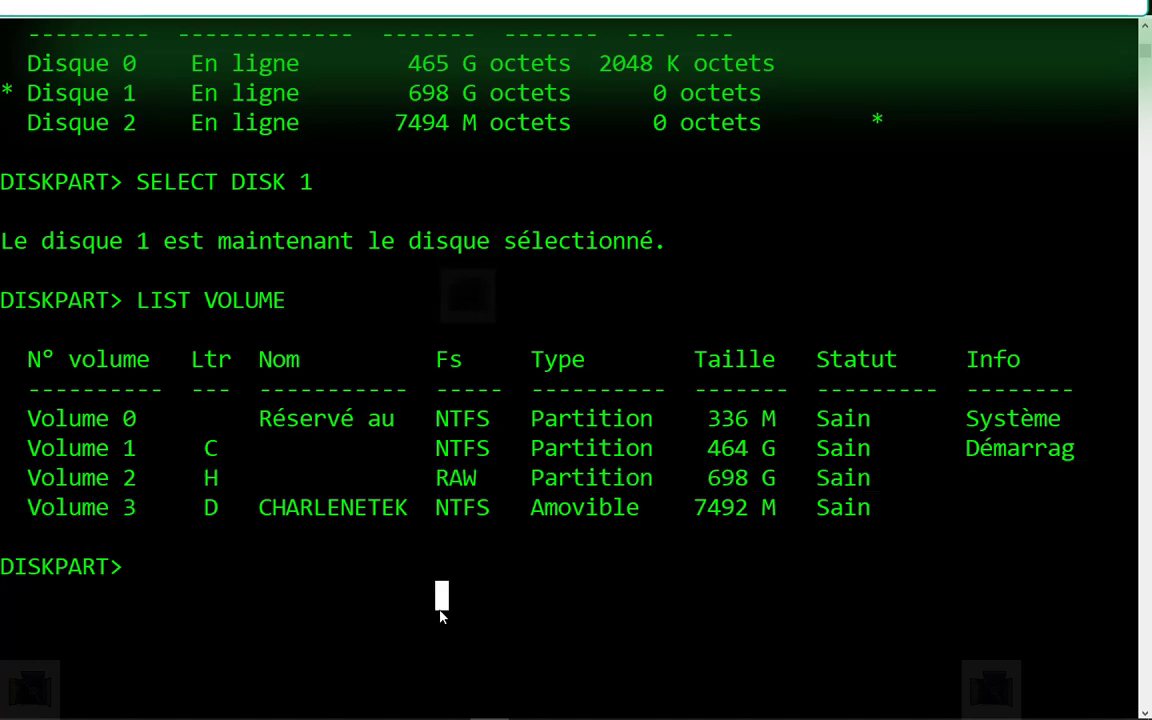
Step: Write the command SELECT VOLUME 2 at the DiskPart prompt, checking it against the drive letter H row
type("SELE")
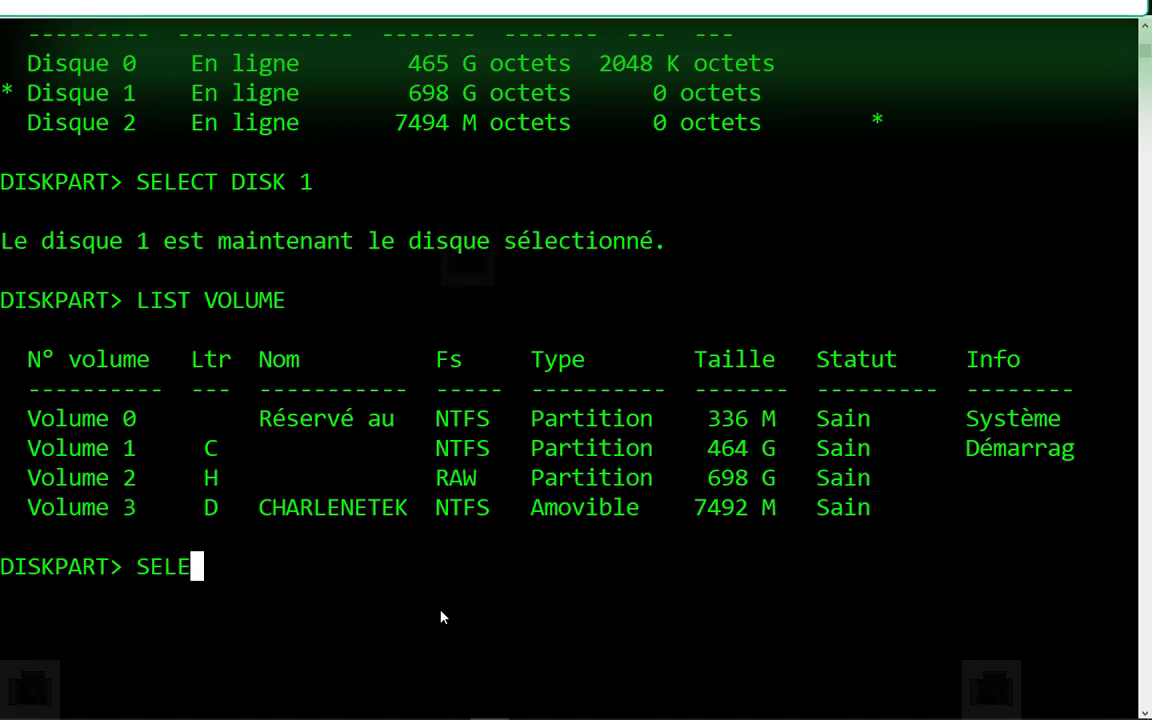
type("CT")
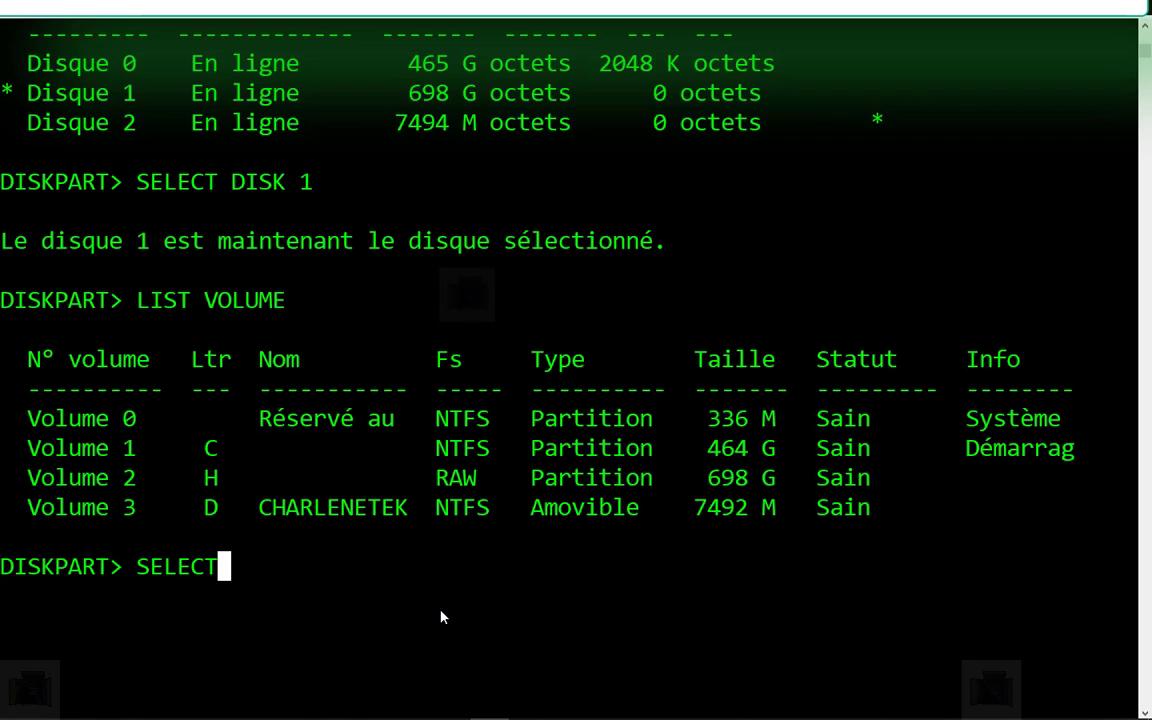
type(" VOL")
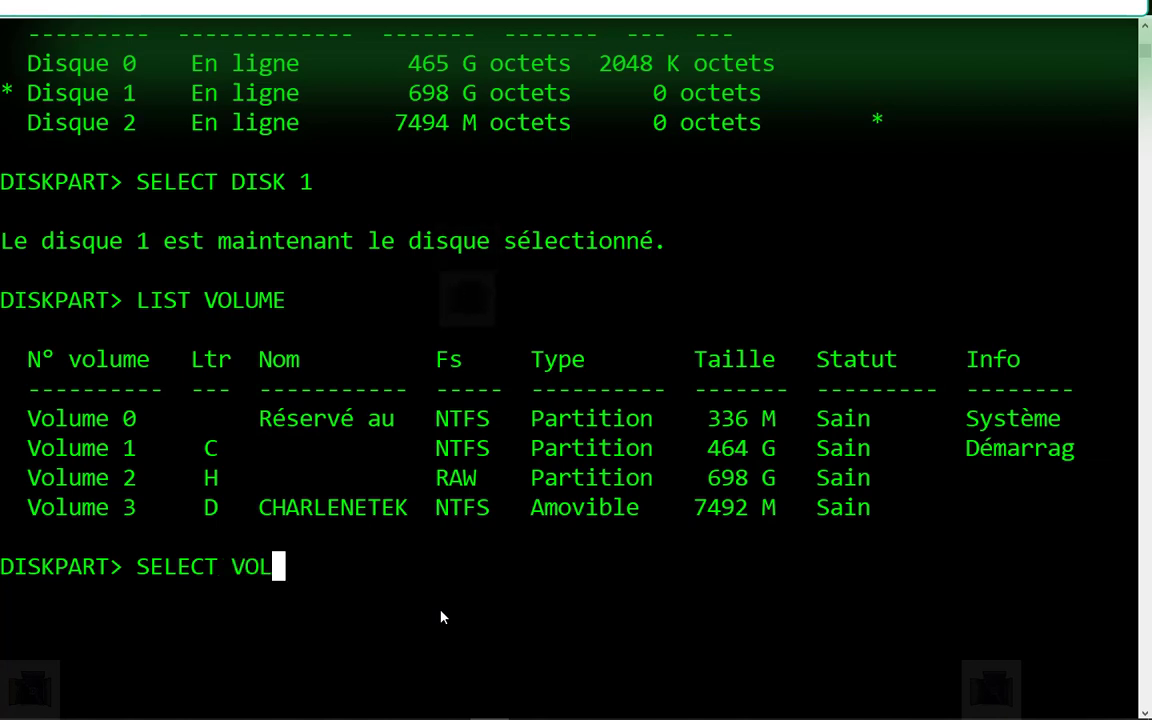
type("UME")
type("2")
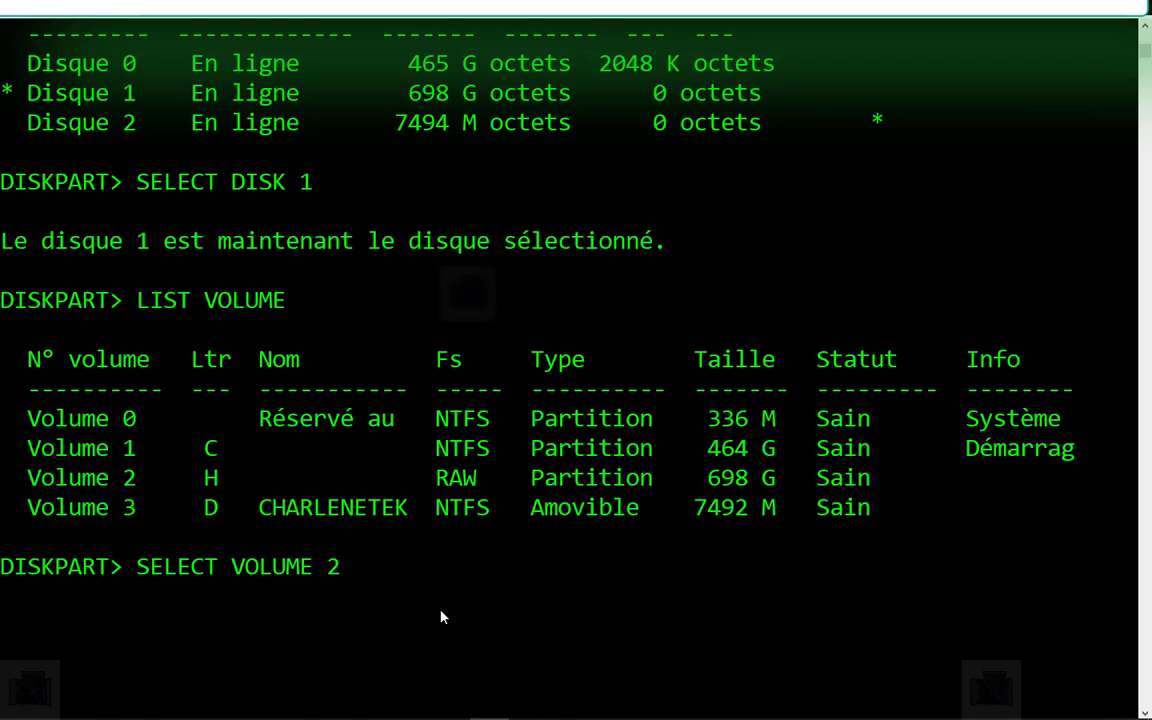
left_click(211, 480)
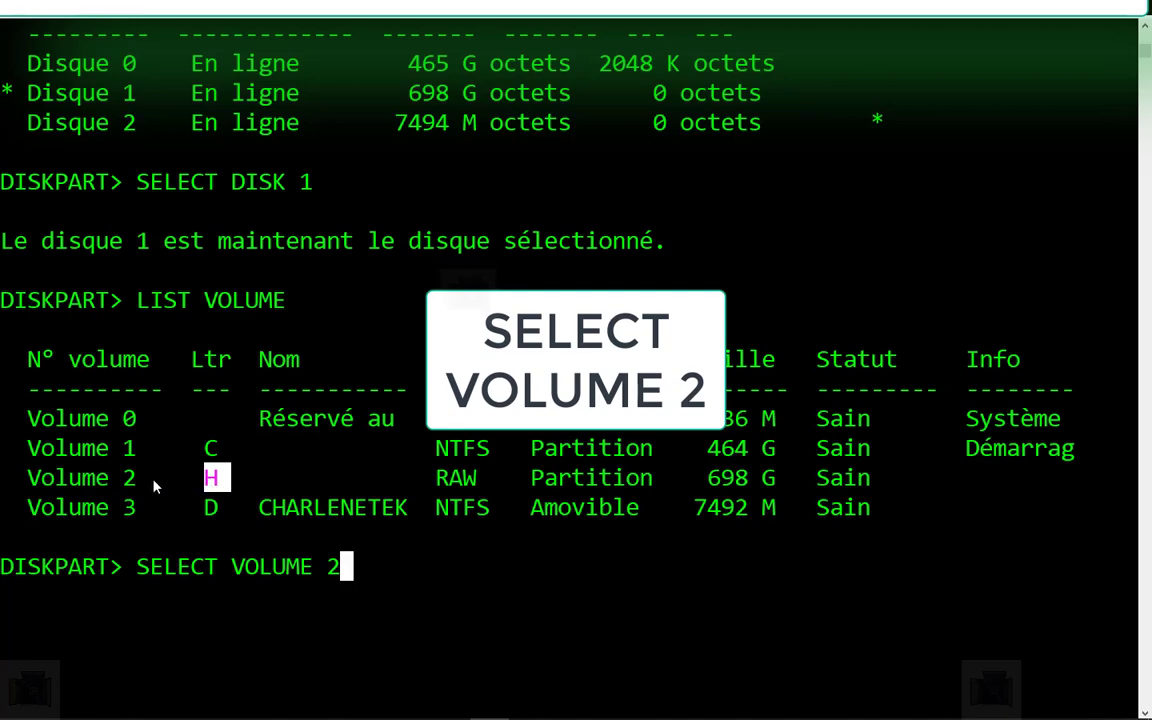
Step: Switch to File Explorer and inspect the drives in Ce PC, including the limited folder on USB drive D: and local disk C:
mouse_move(110, 712)
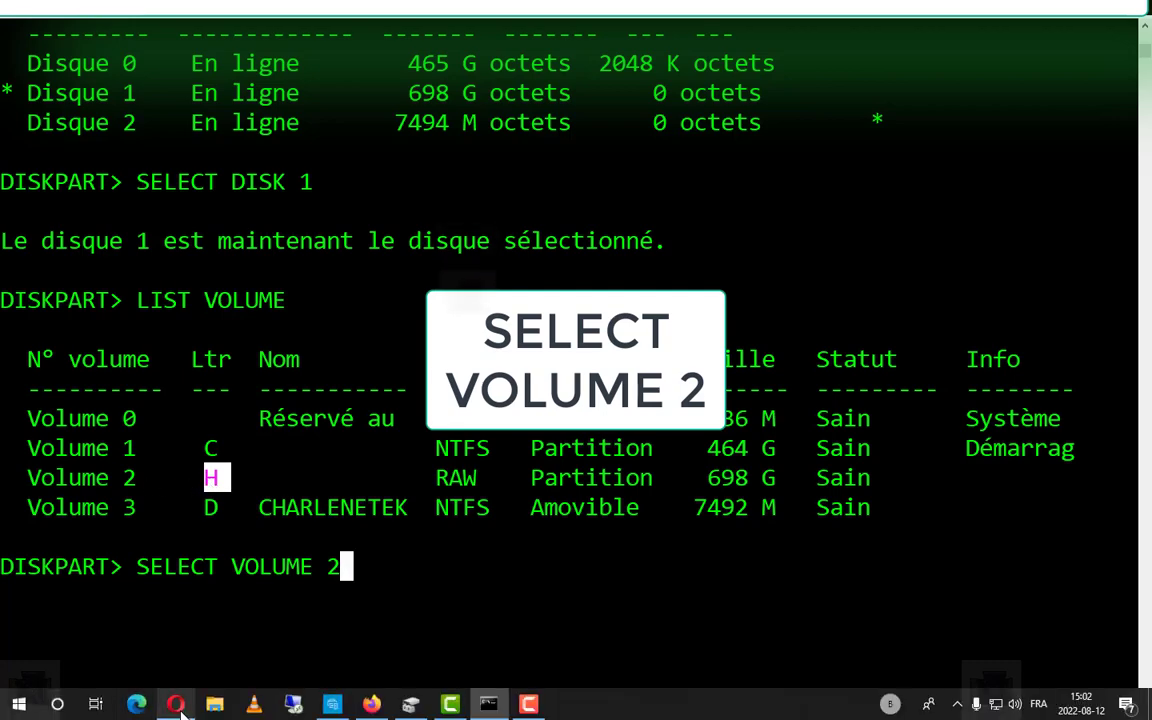
left_click(213, 705)
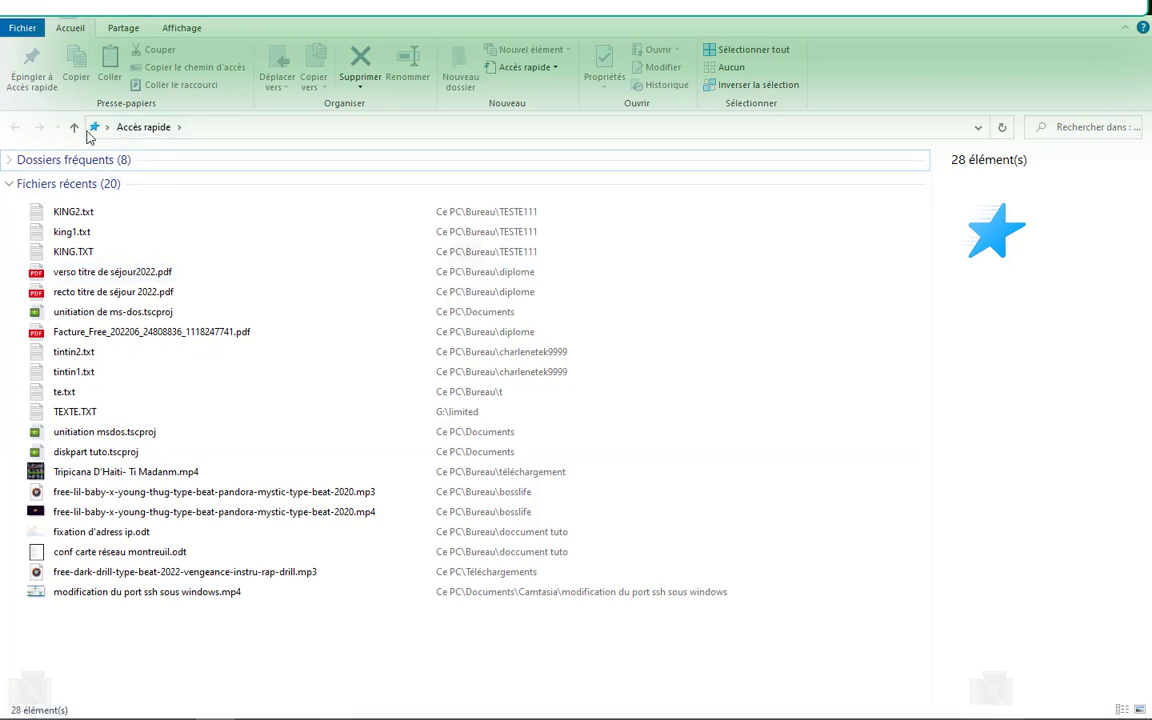
left_click(72, 130)
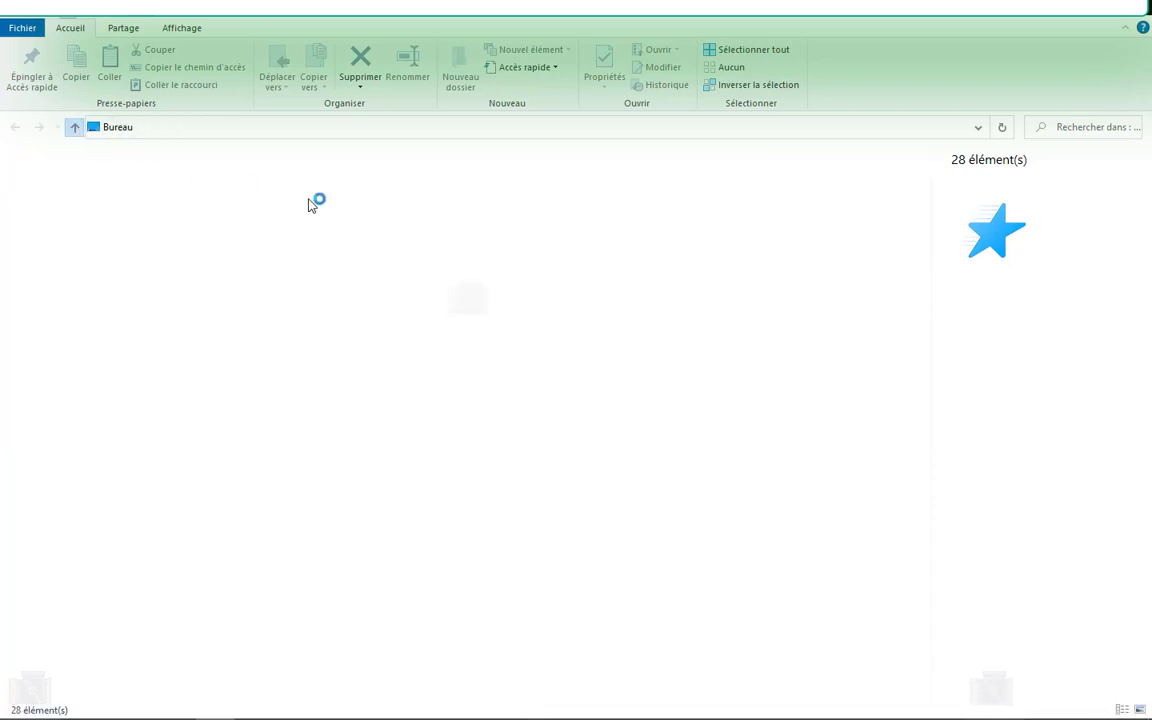
double_click(476, 163)
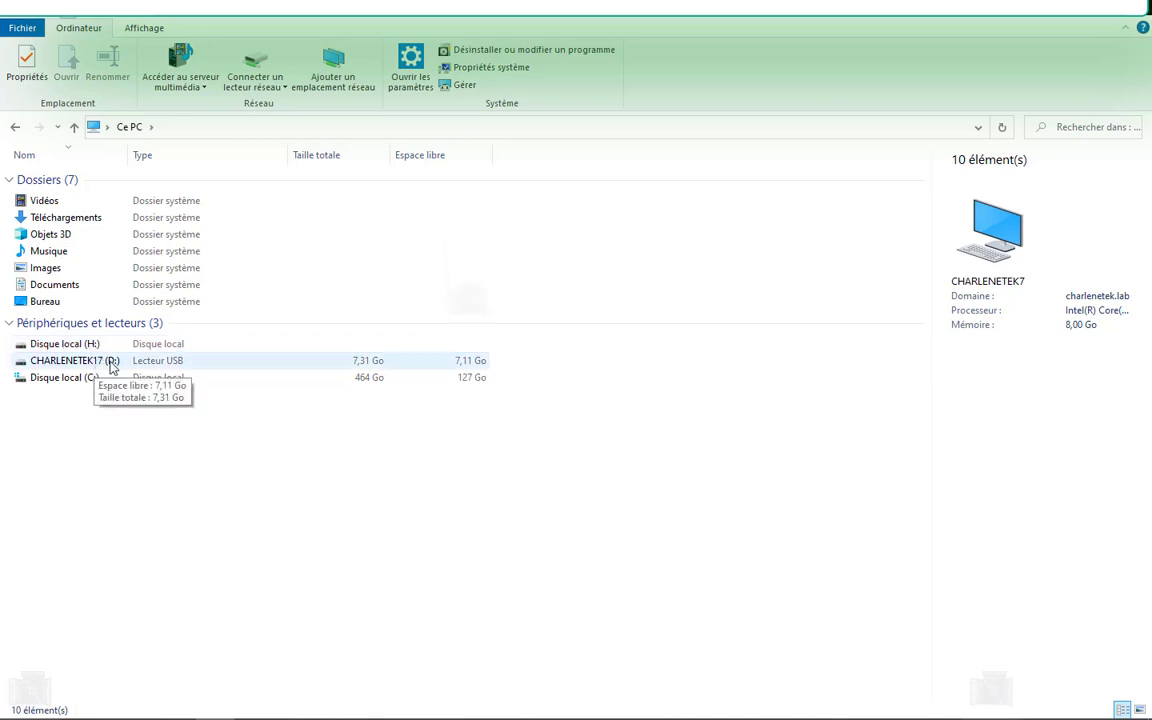
double_click(86, 361)
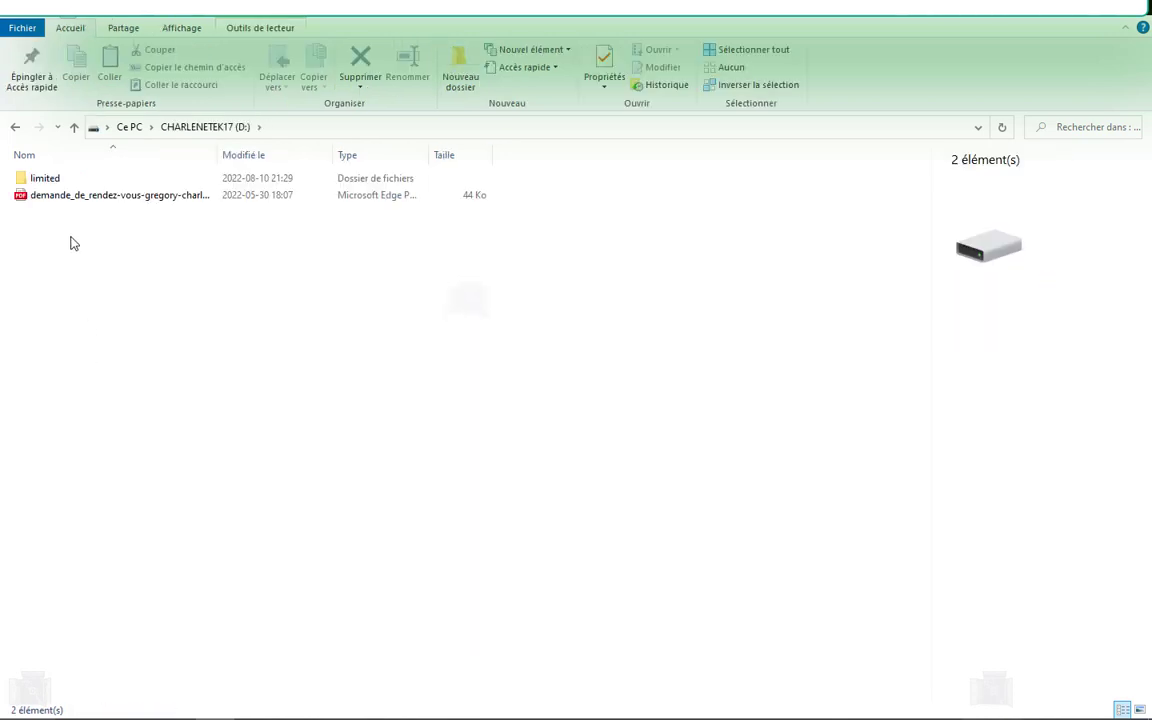
double_click(67, 180)
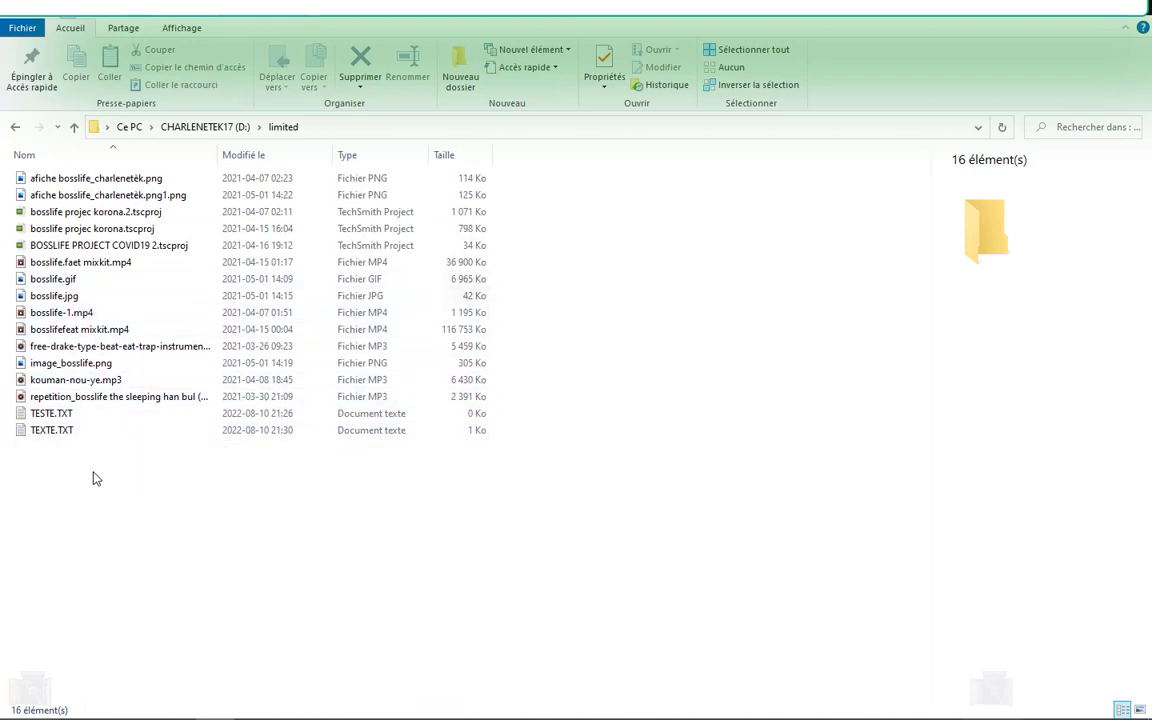
left_click_drag(93, 479, 115, 149)
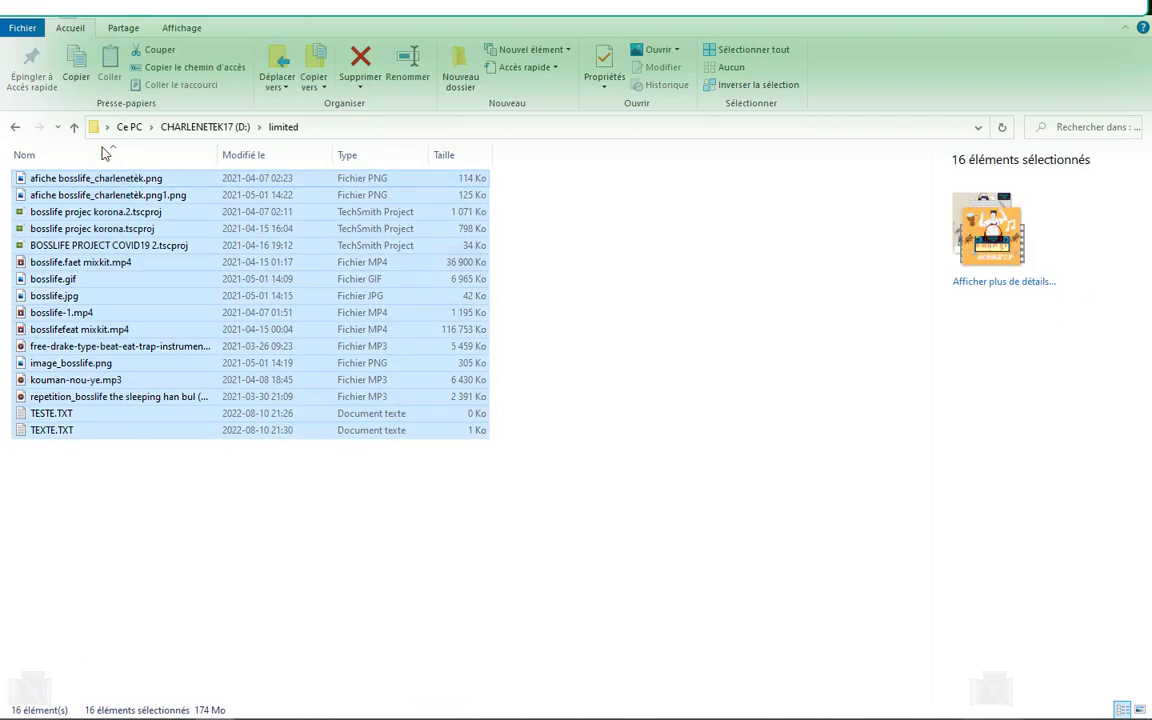
left_click(17, 127)
left_click(18, 127)
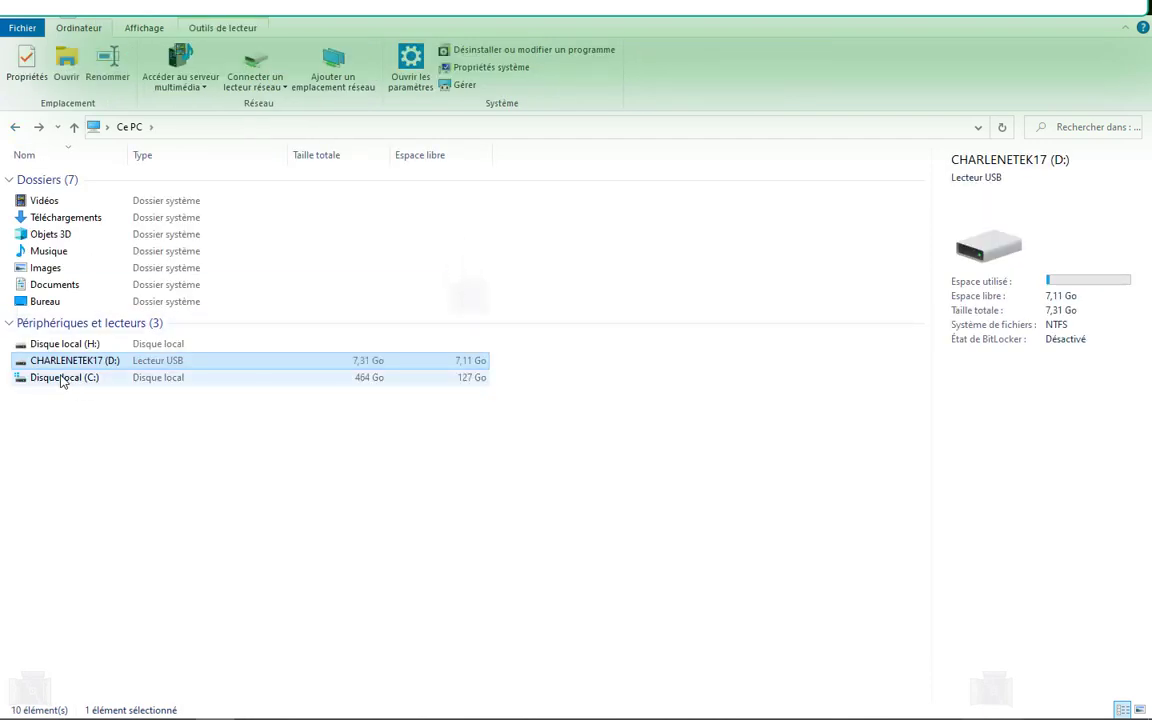
left_click(61, 378)
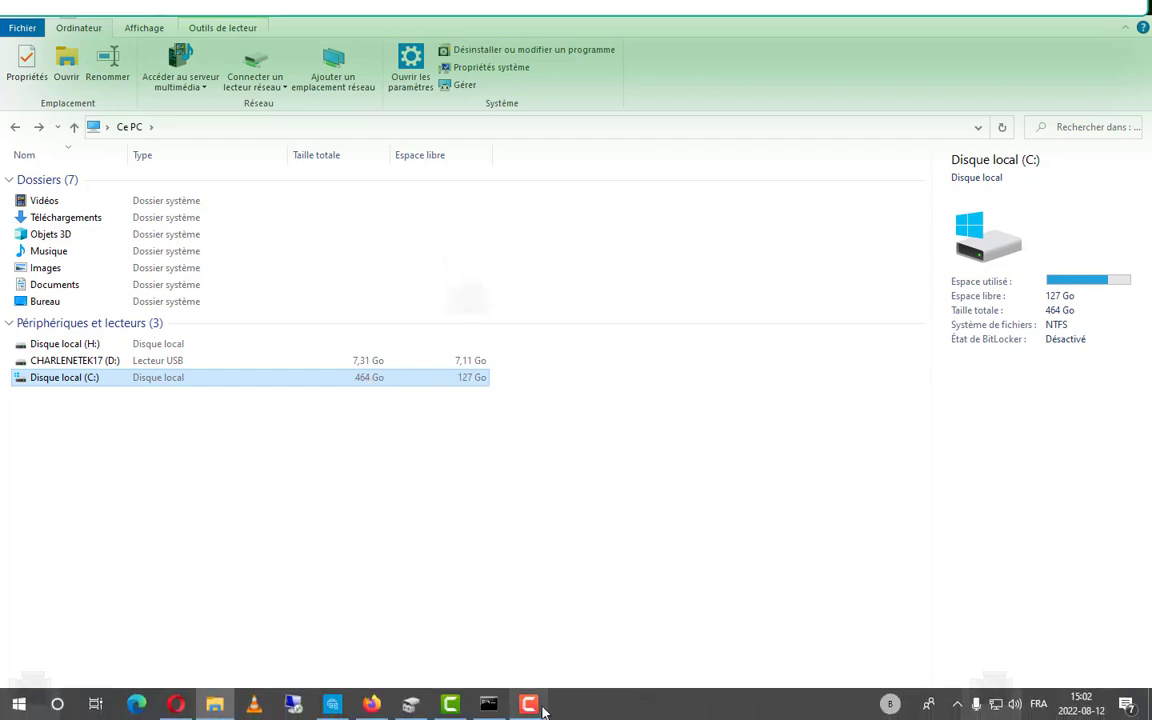
Step: Return to the DiskPart window, recheck the rows of volumes 1 to 3, and run the prepared SELECT VOLUME 2 command
left_click(489, 702)
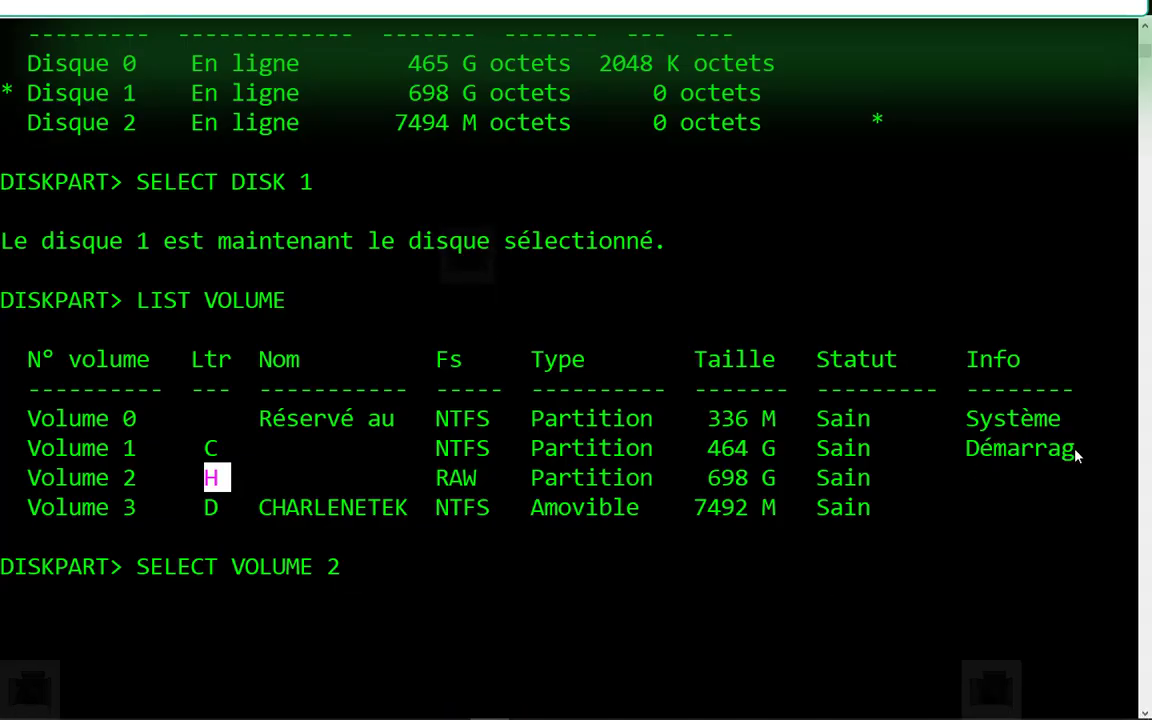
left_click_drag(1084, 450, 5, 452)
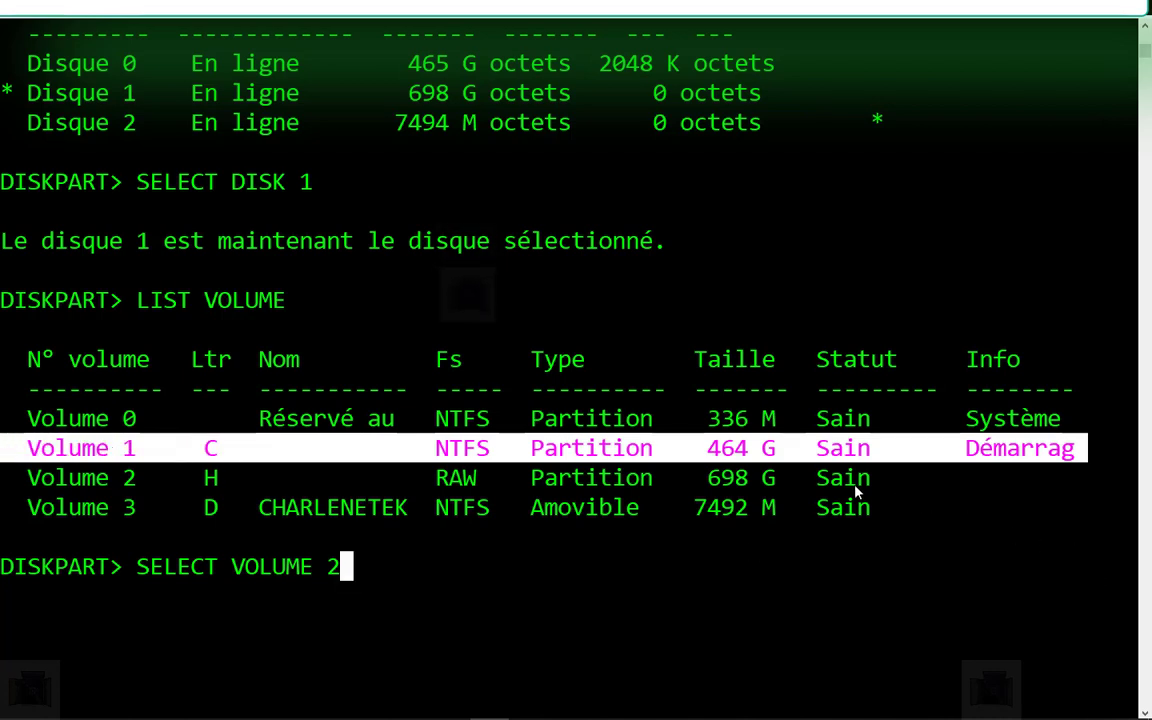
left_click_drag(875, 483, 8, 480)
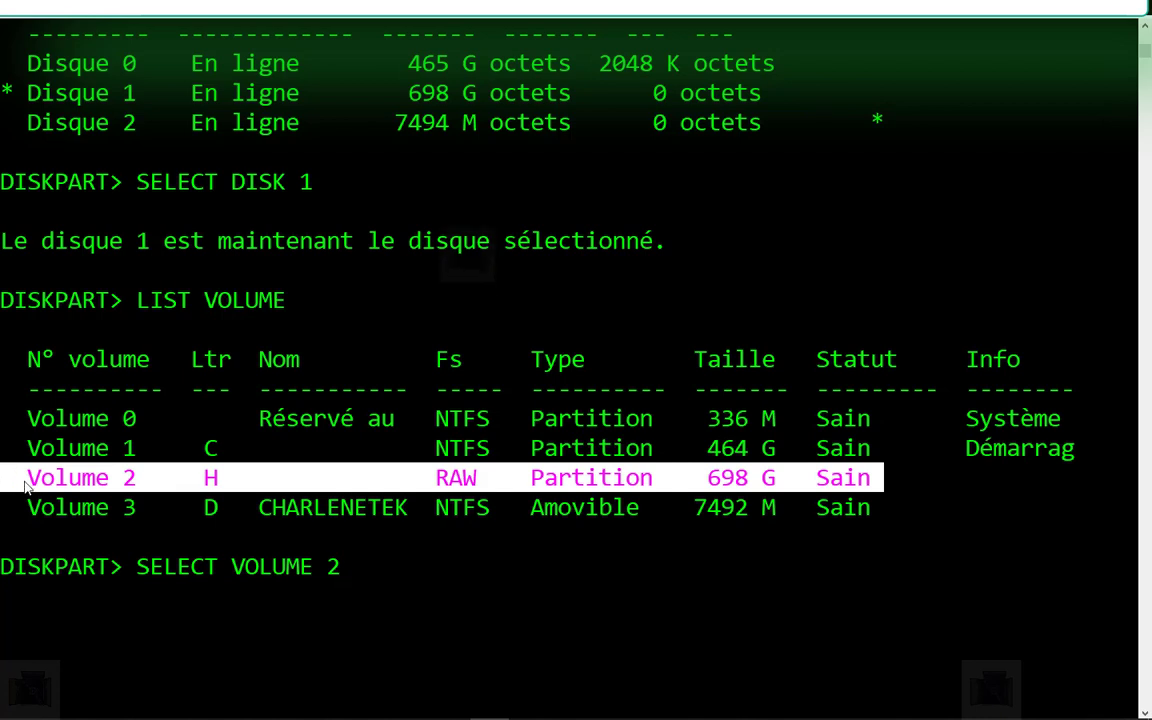
left_click_drag(884, 520, 37, 512)
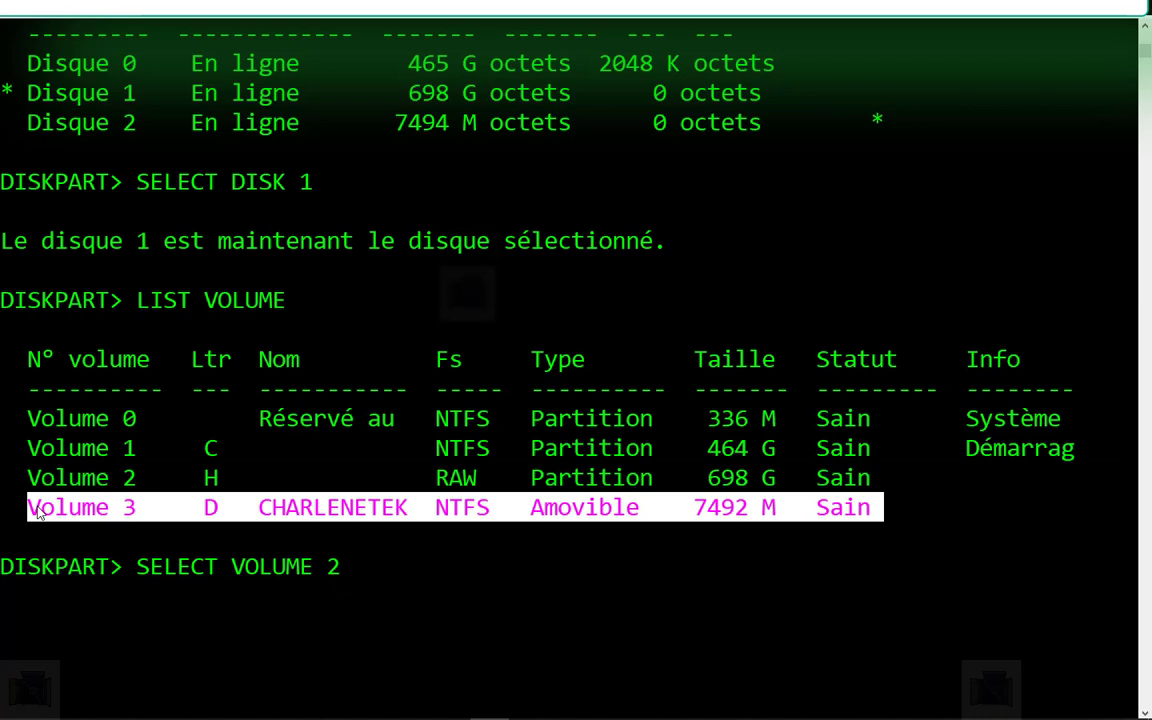
right_click(365, 450)
key("Return")
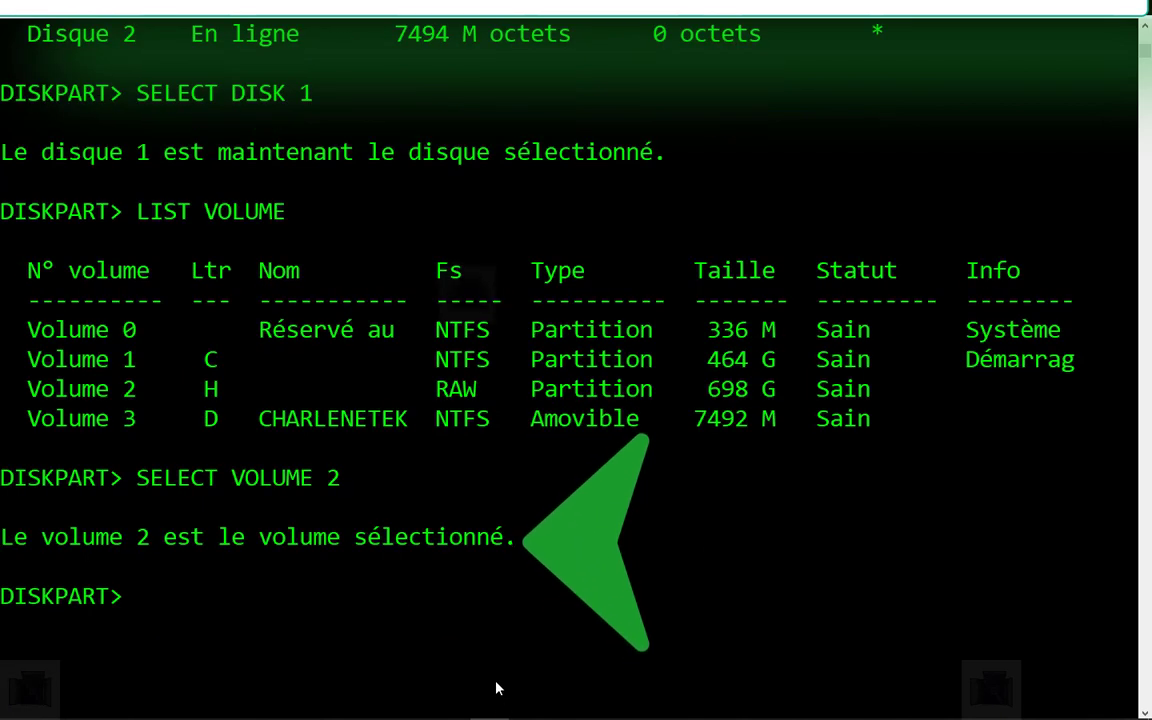
Step: Start formatting the selected volume 2 with the FORMAT command and check its progress line
type("FORMA")
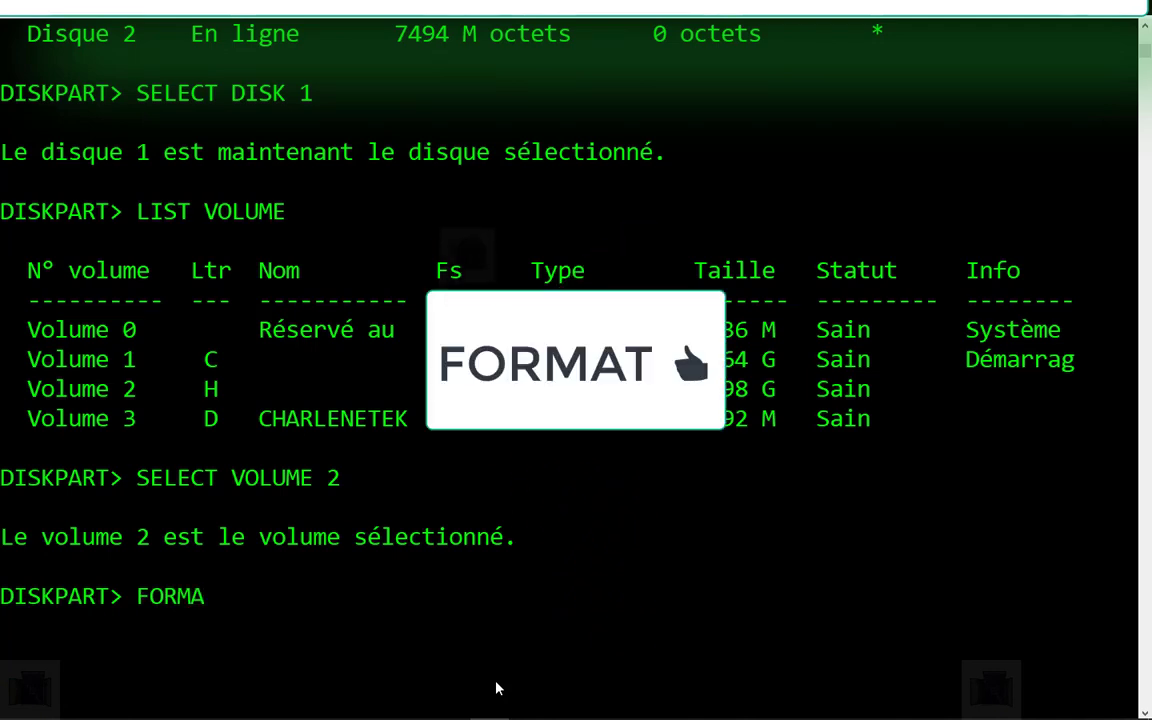
type("T")
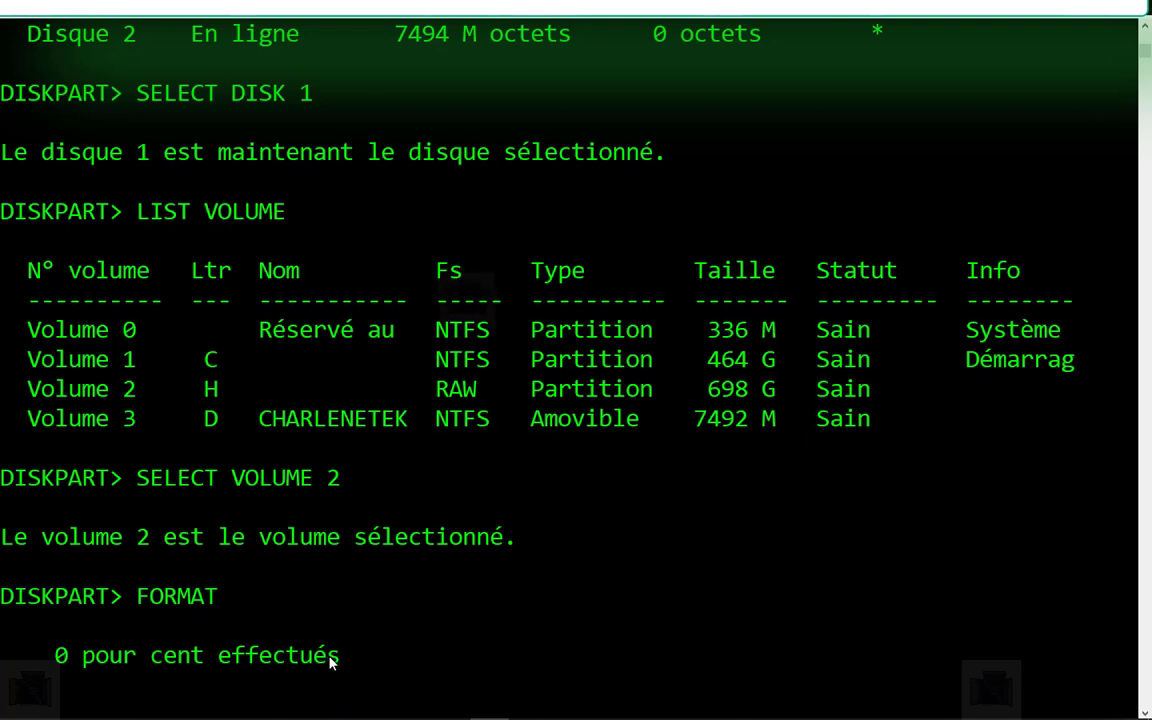
scroll(405, 692, "down", 1)
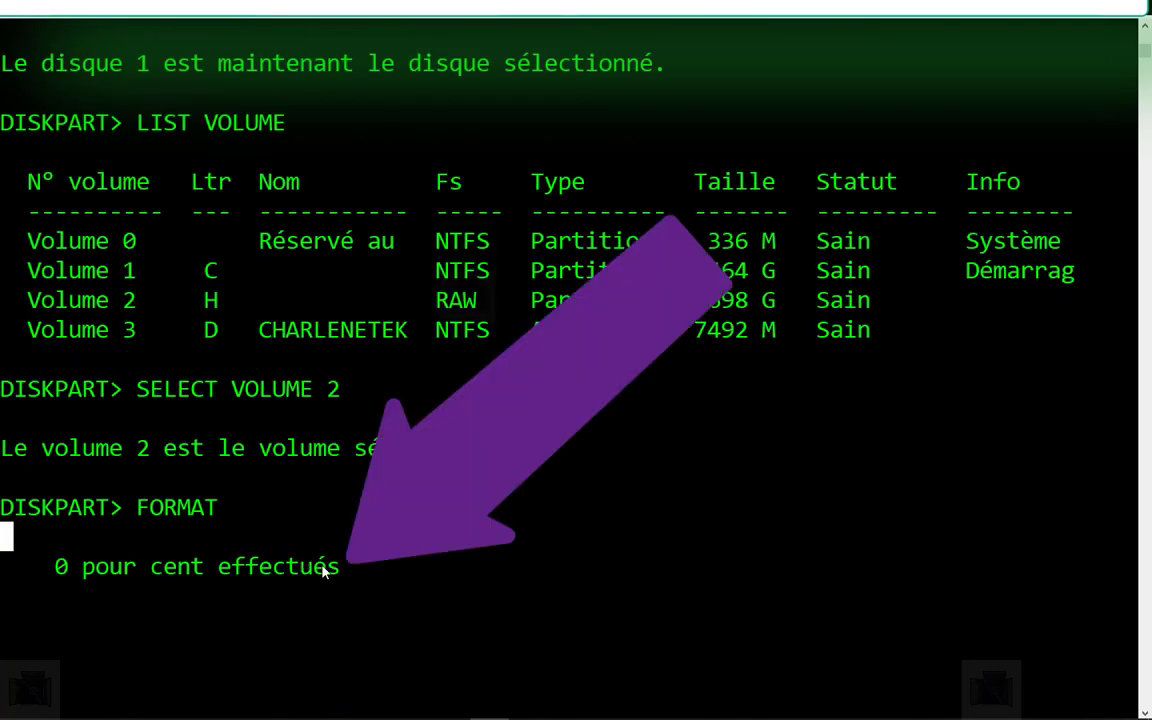
scroll(390, 627, "down", 2)
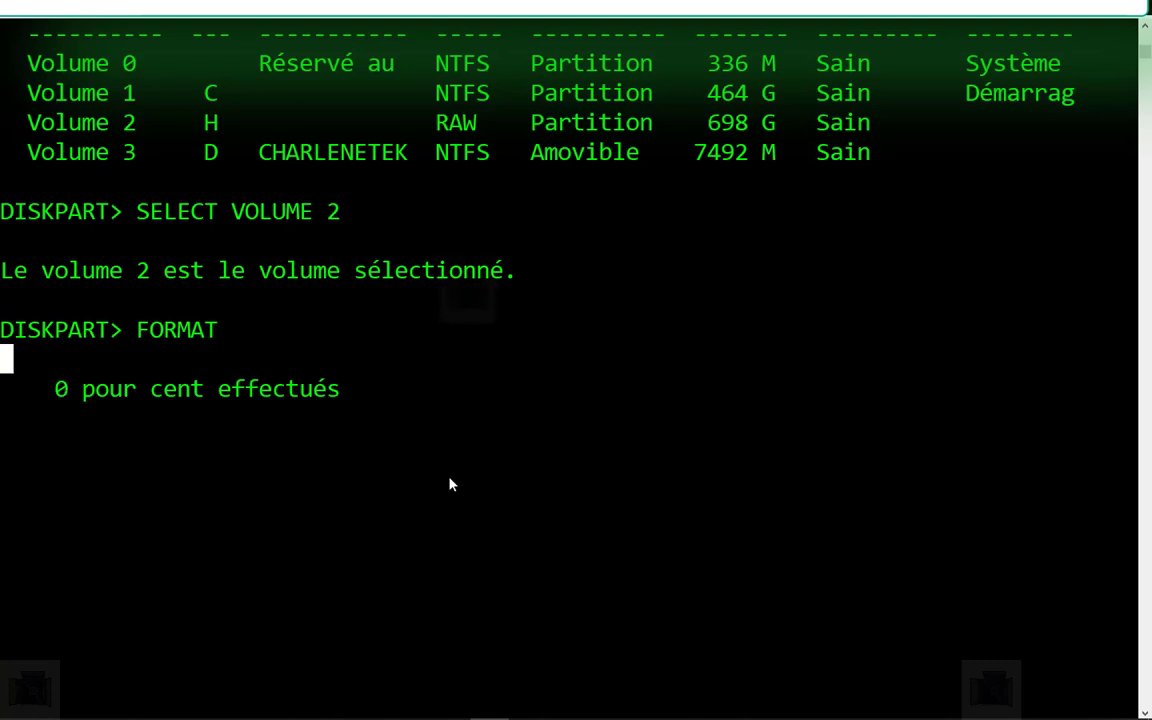
left_click_drag(222, 403, 42, 395)
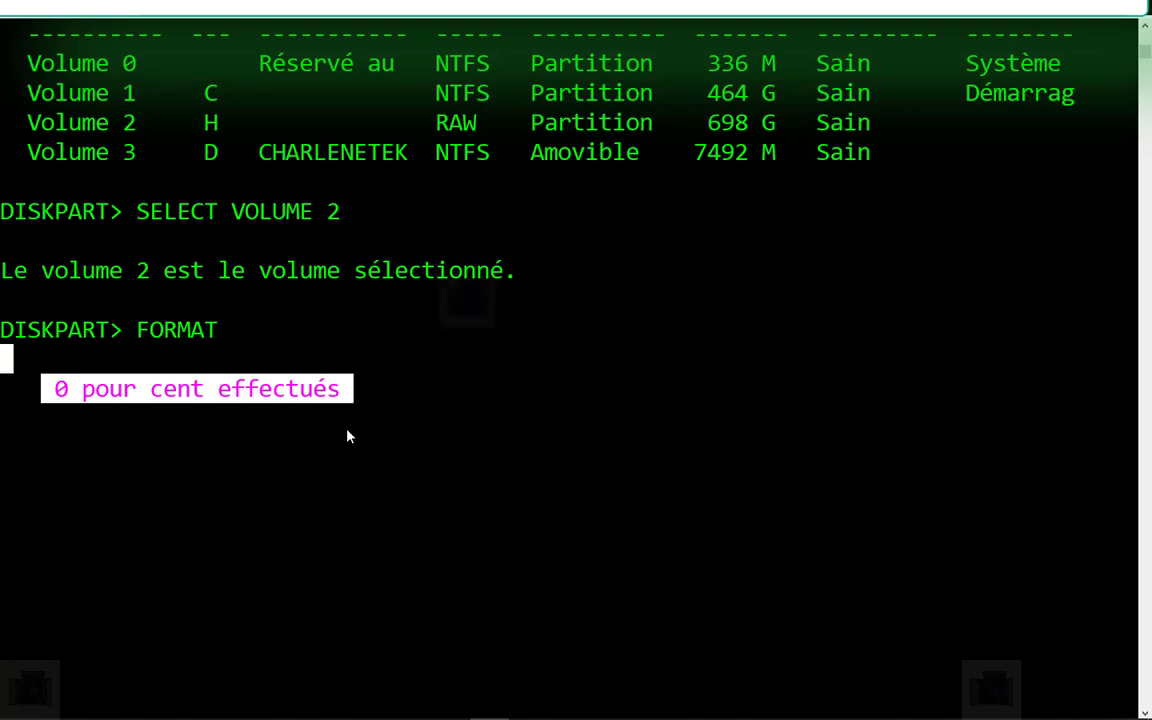
Step: Switch to File Explorer to check how drive H: is listed in Ce PC, and return to the DiskPart window
mouse_move(350, 715)
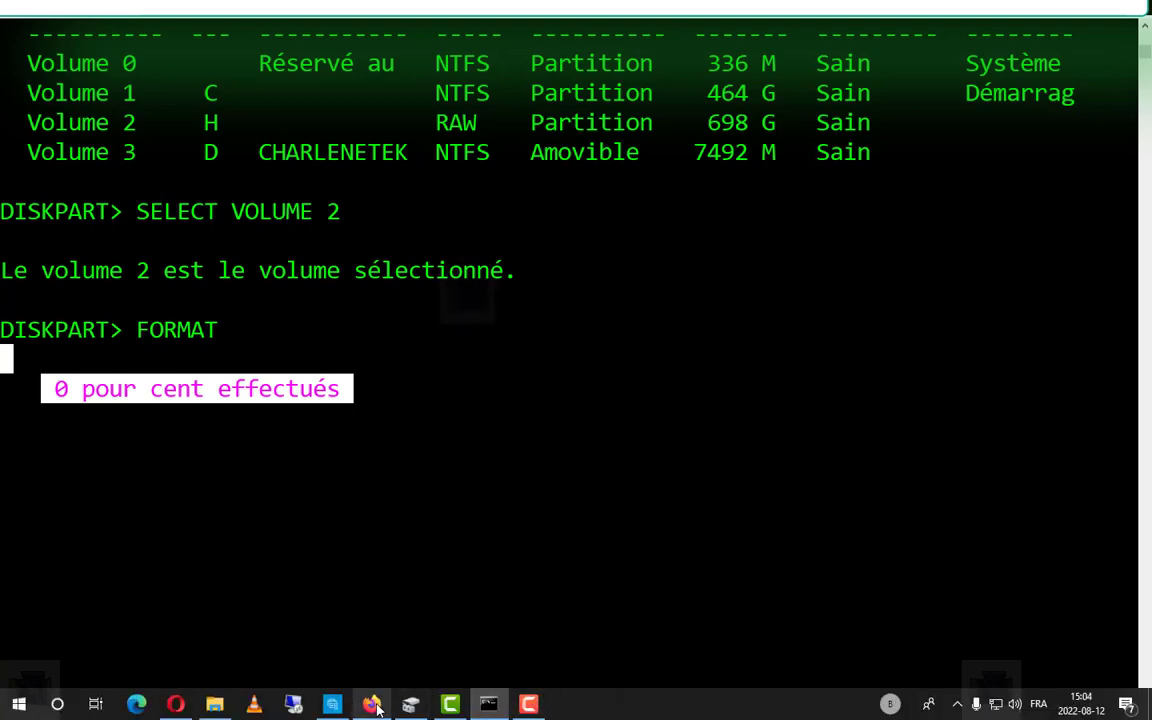
left_click(214, 704)
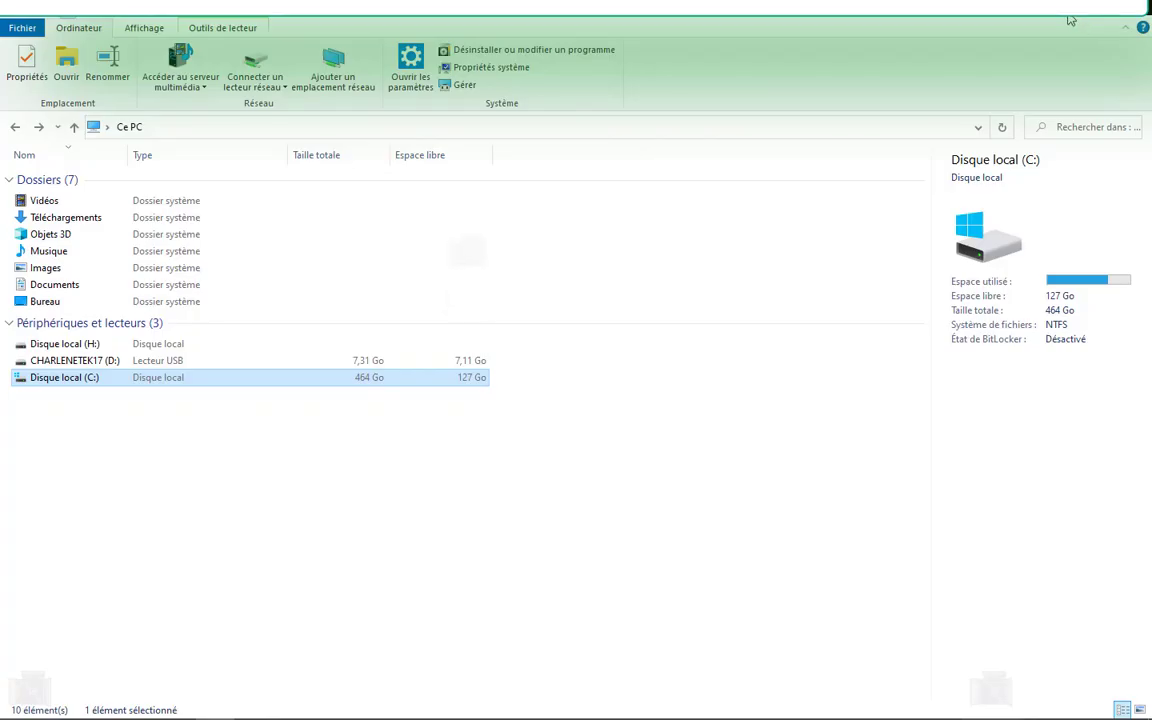
mouse_move(370, 716)
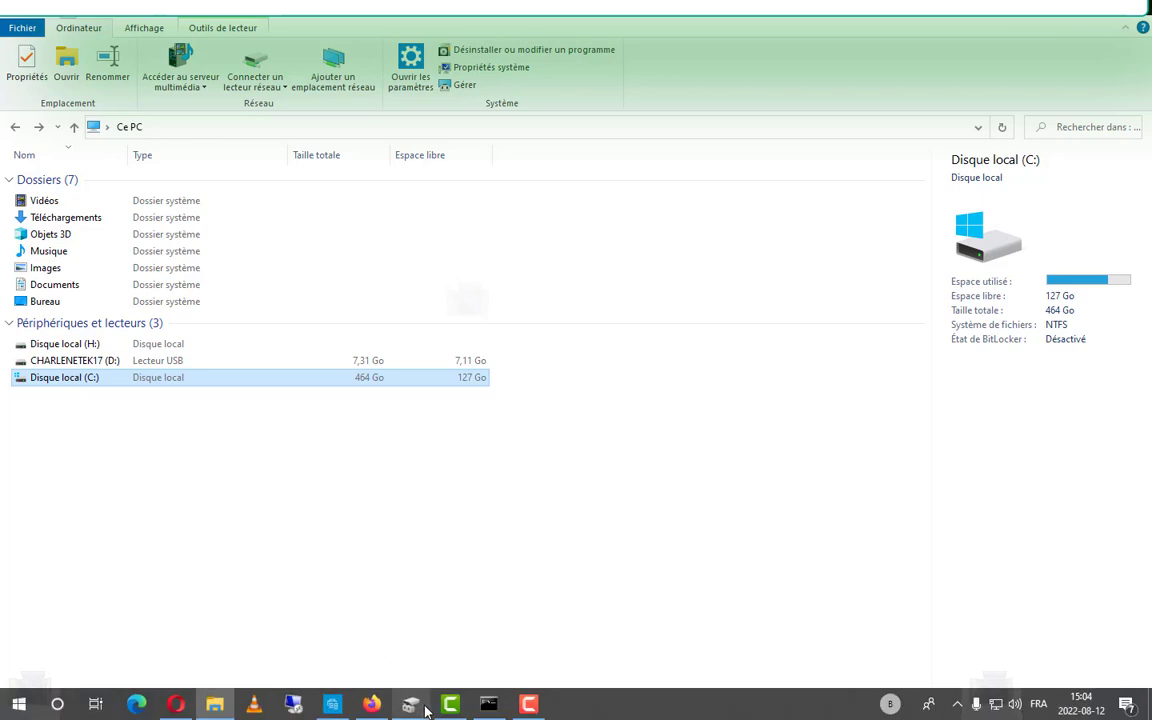
left_click(487, 704)
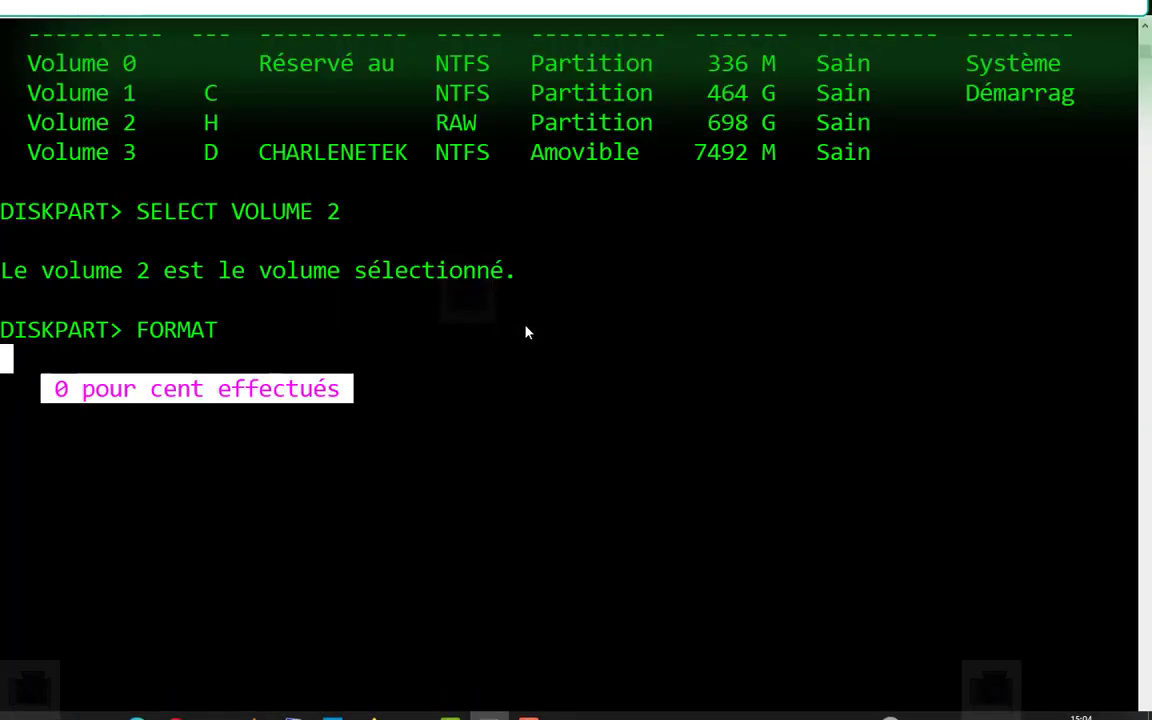
Step: Recheck the size and number of volume 2 in the DiskPart volume list, and close the DiskPart window
scroll(527, 330, "up", 1)
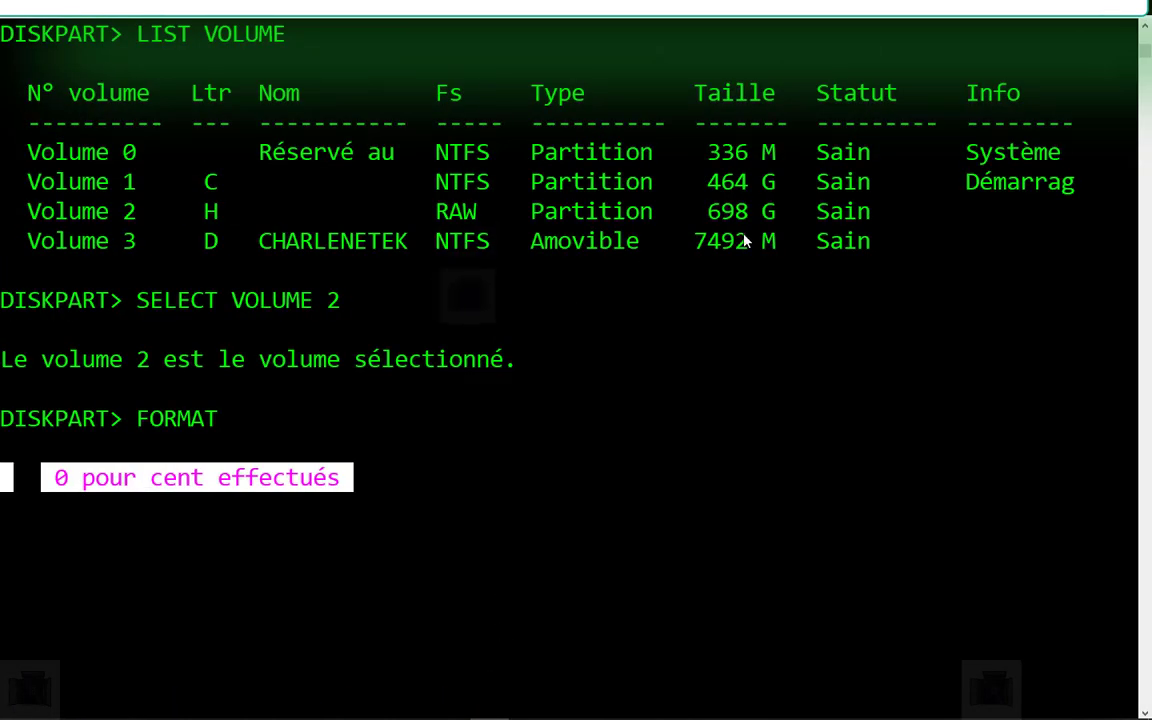
left_click_drag(783, 211, 720, 212)
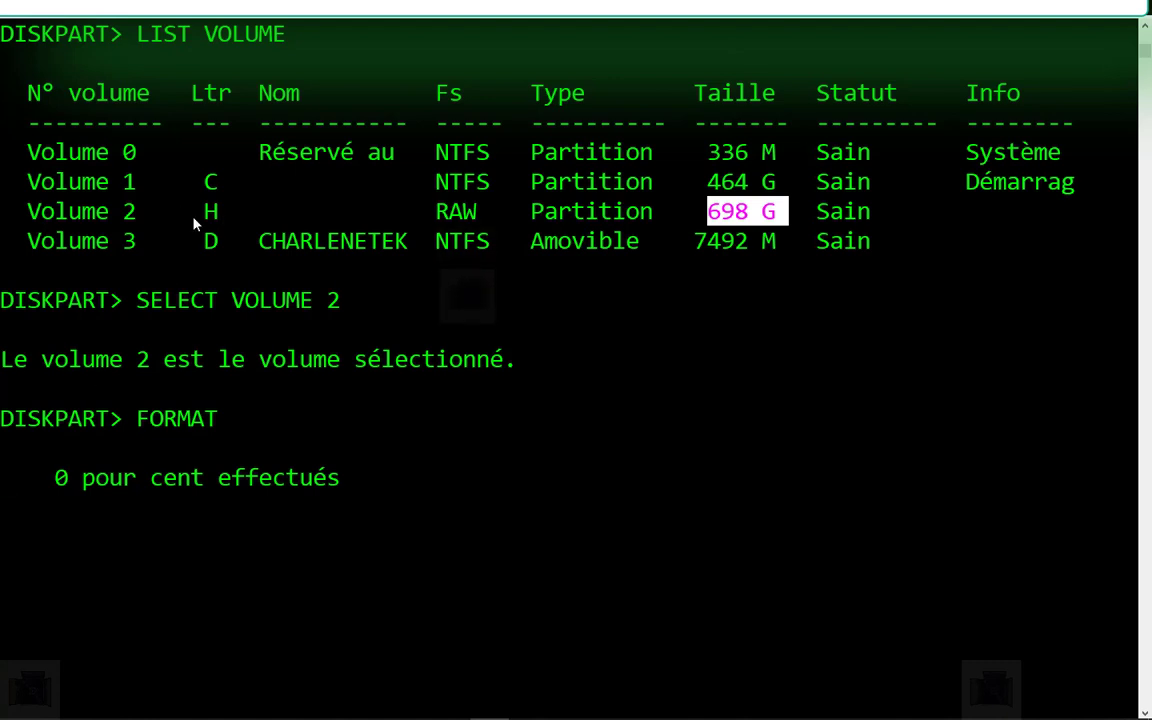
mouse_move(131, 222)
left_mouse_down()
mouse_move(97, 222)
mouse_move(131, 222)
left_mouse_up()
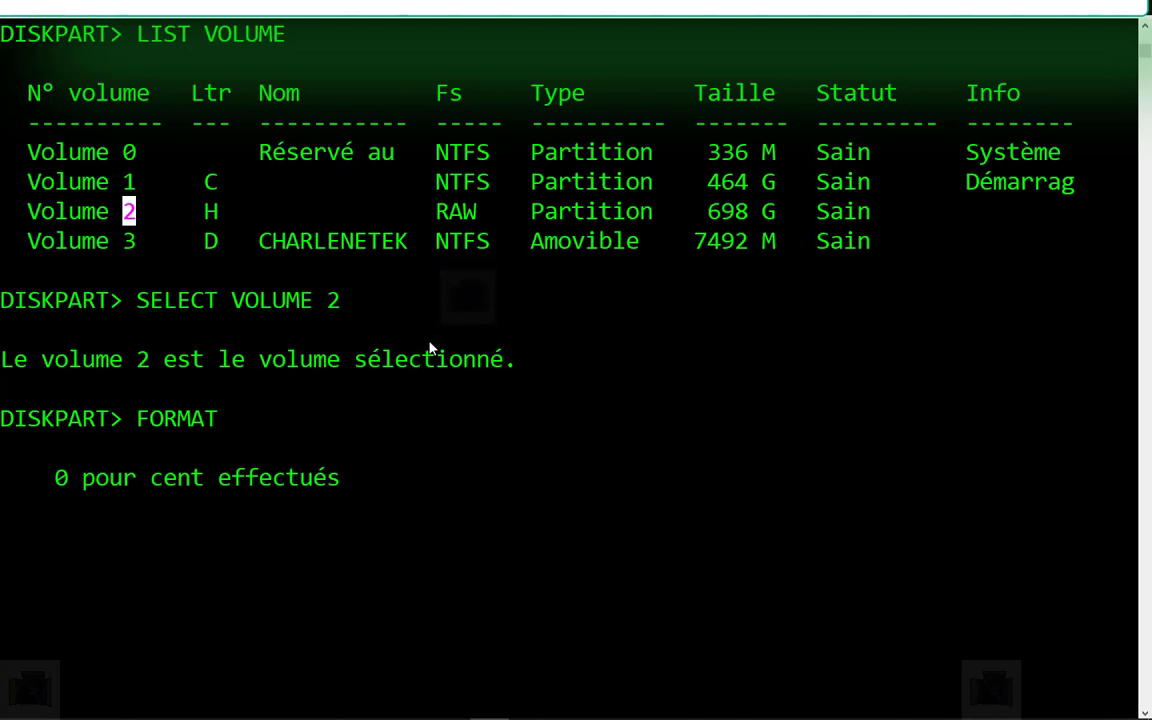
left_click(1118, 20)
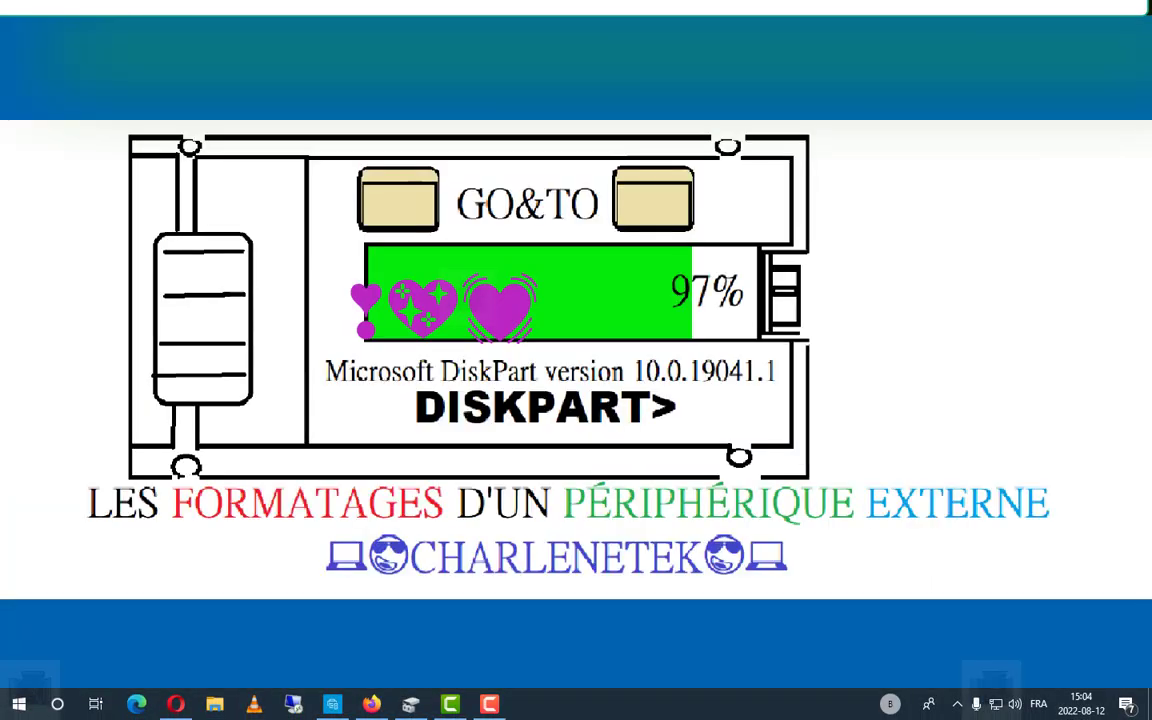